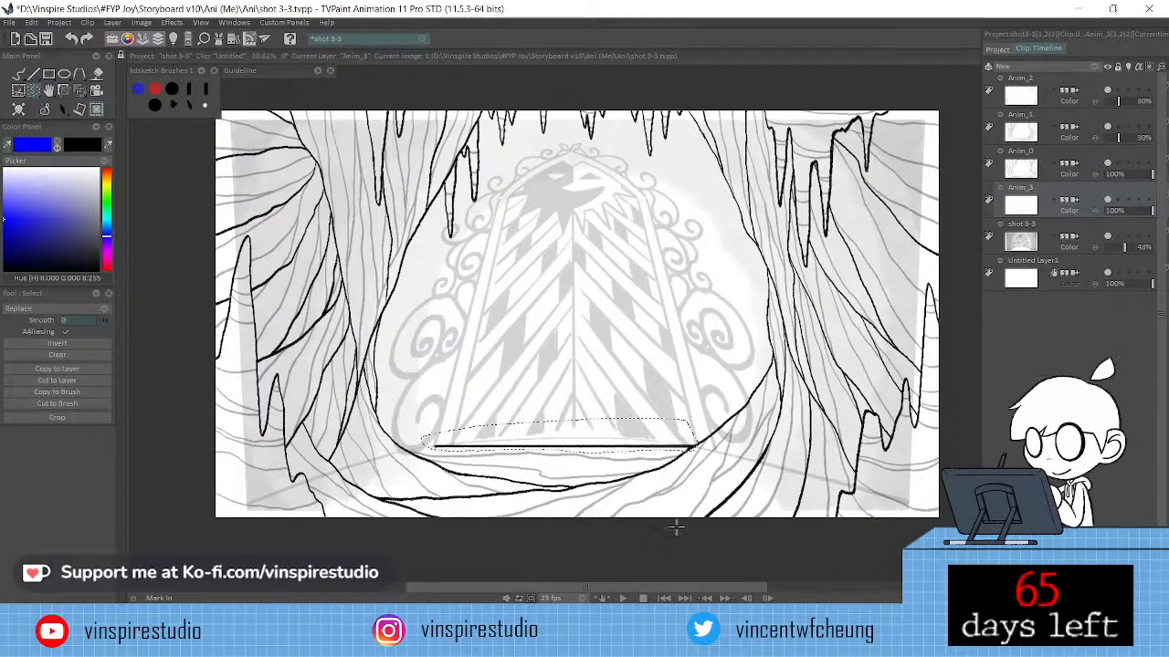
# Clear the selection around the door's base line and set up the custom brush in Color mode on layer Anim_3.
pyautogui.click(668, 545)
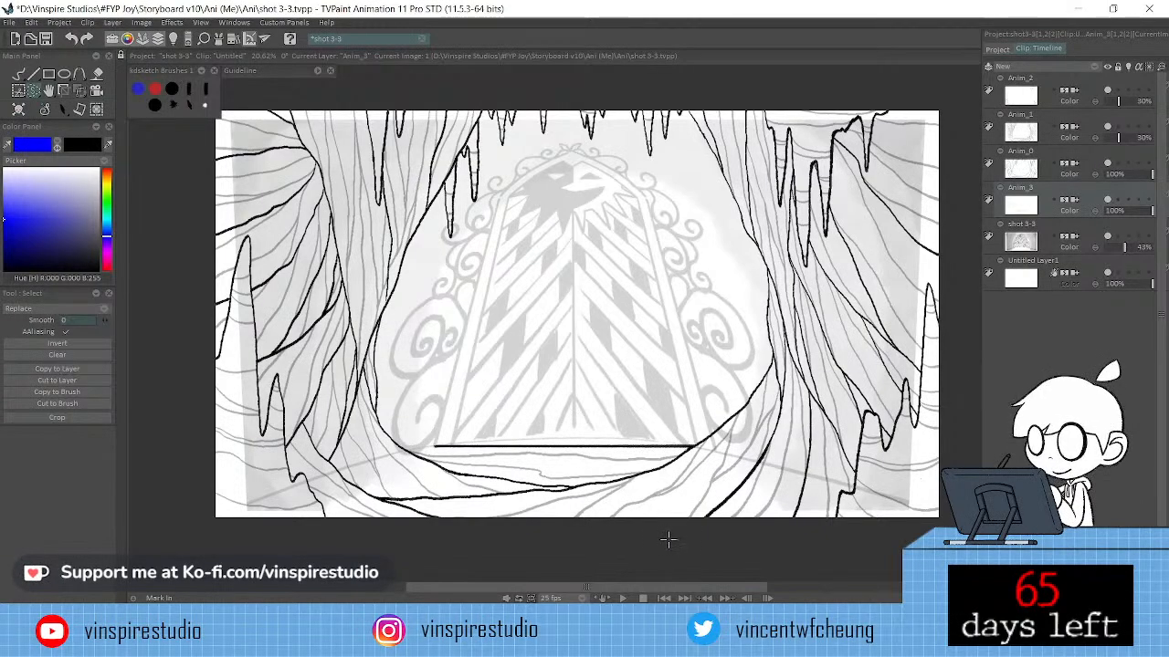
pyautogui.press('b')
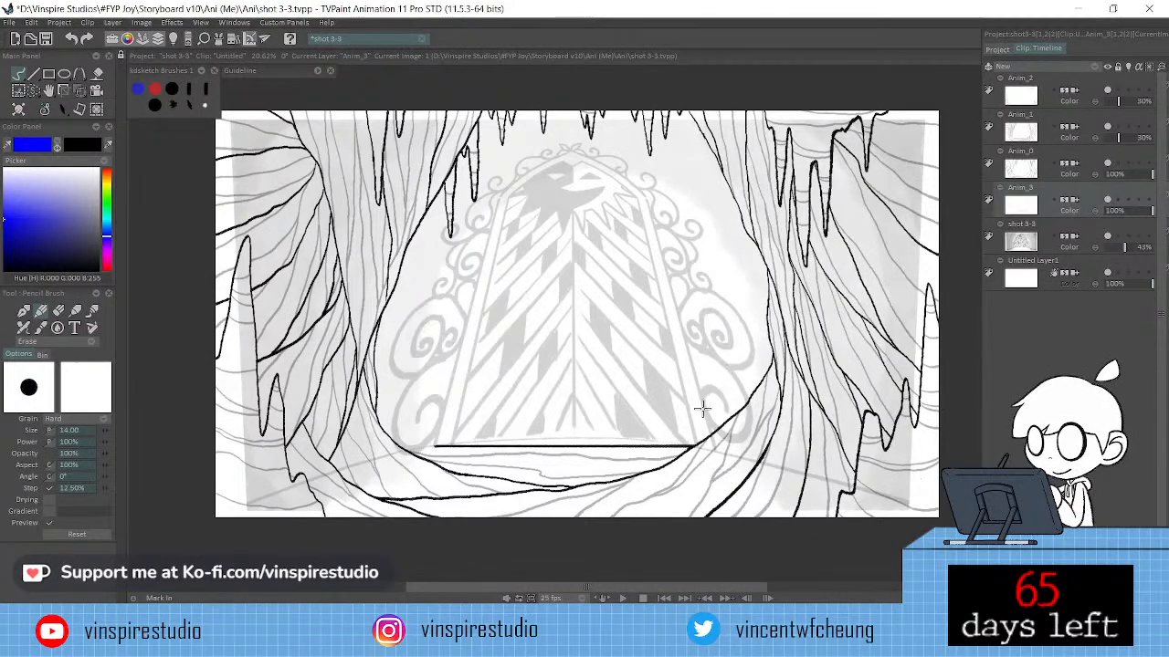
pyautogui.scroll(3, 701, 410)
pyautogui.moveTo(740, 399); pyautogui.dragTo(742, 384)
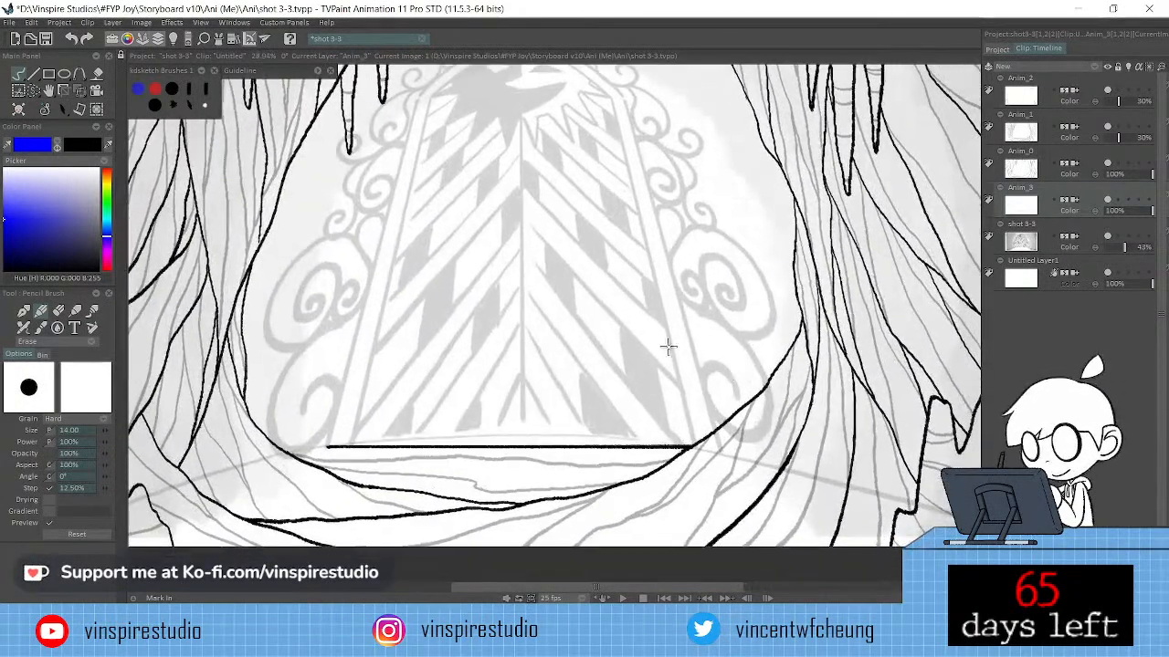
pyautogui.click(93, 330)
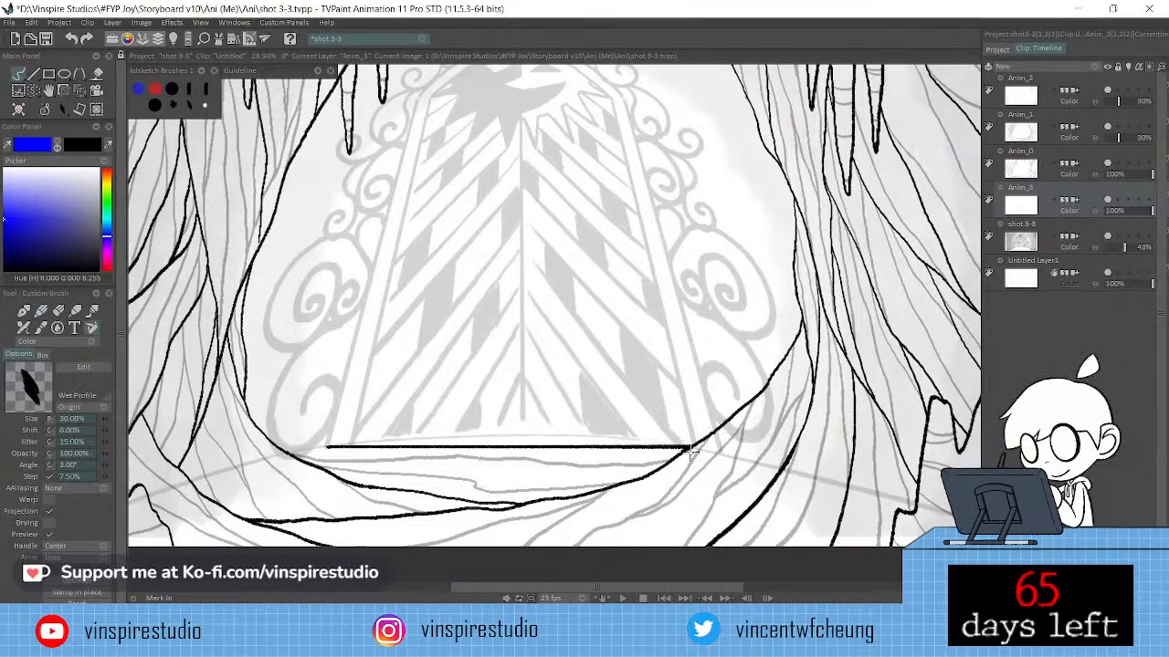
pyautogui.press('e')
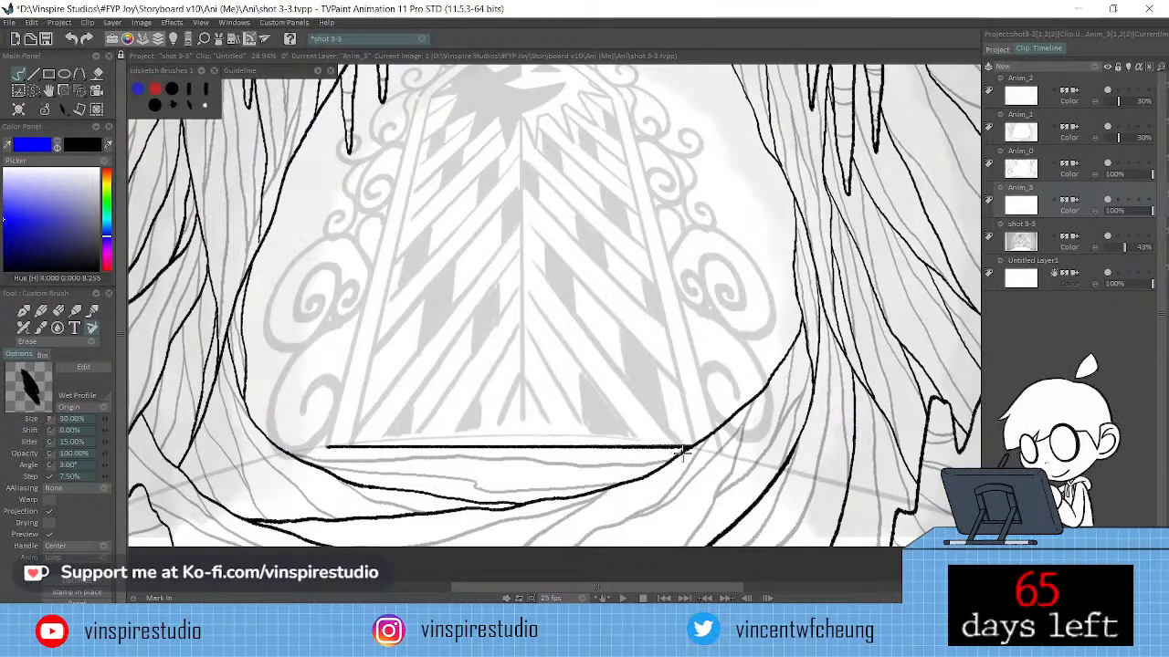
pyautogui.press('Up')
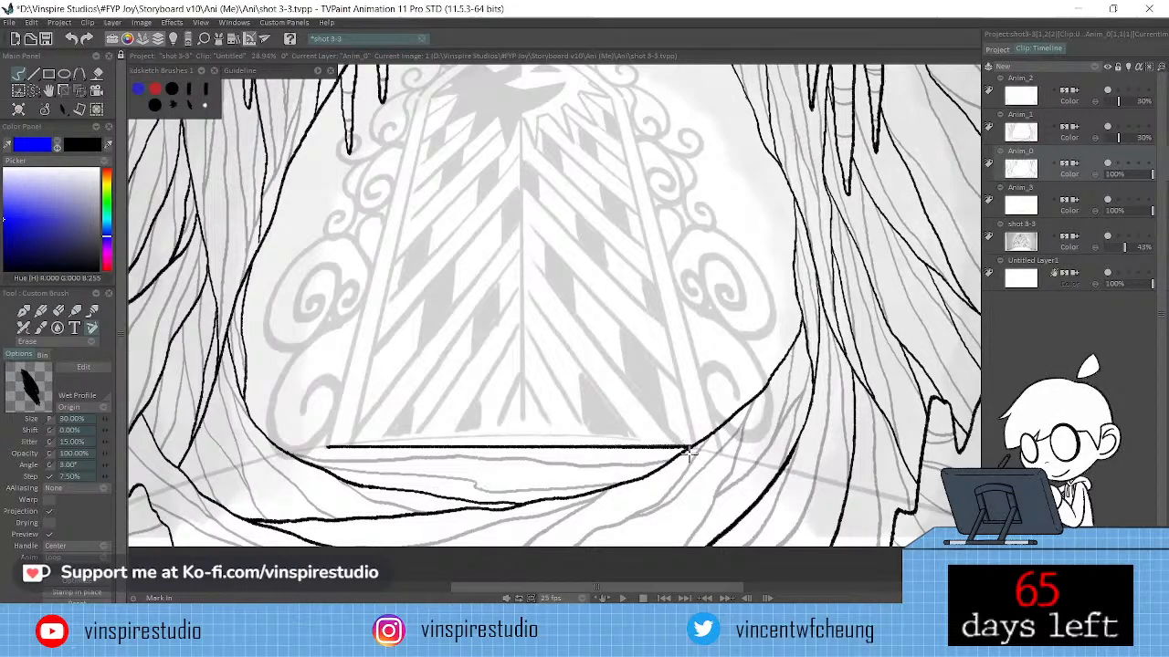
pyautogui.press('Down')
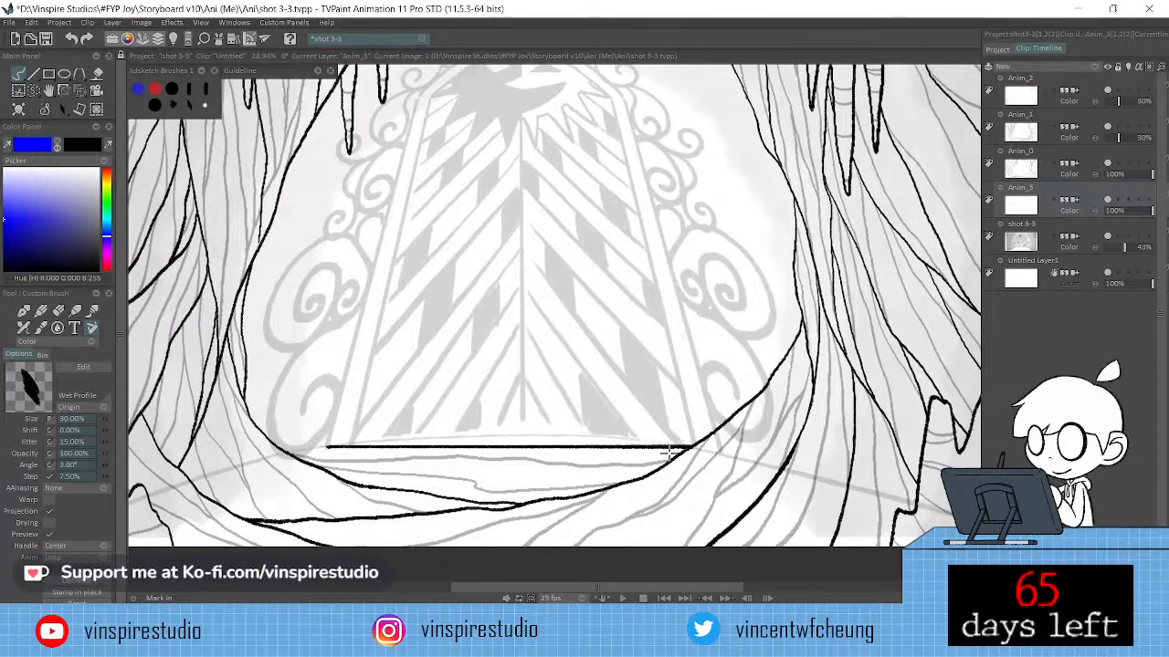
pyautogui.moveTo(517, 151); pyautogui.dragTo(484, 255)
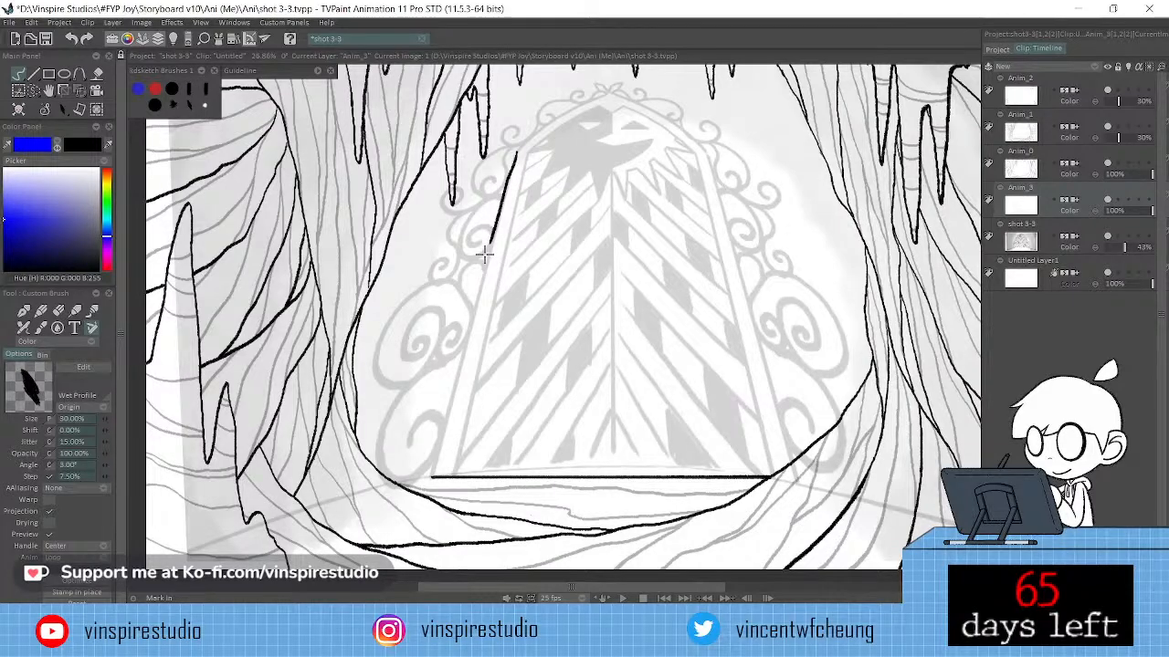
pyautogui.hotkey('ctrl', 'z')
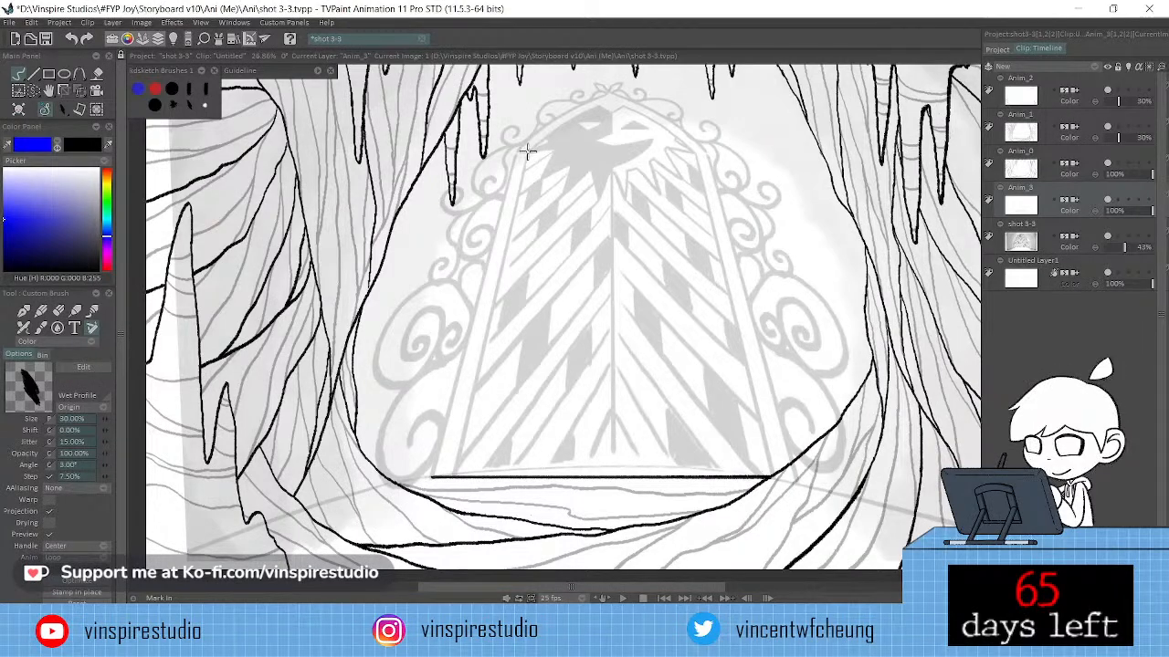
pyautogui.moveTo(528, 151)
pyautogui.mouseDown()
pyautogui.moveTo(520, 190)
pyautogui.moveTo(524, 154)
pyautogui.moveTo(452, 477)
pyautogui.mouseUp()
pyautogui.hotkey('ctrl', 'z')
pyautogui.hotkey('ctrl', 'z')
pyautogui.moveTo(508, 179); pyautogui.dragTo(487, 240)
pyautogui.hotkey('ctrl', 'z')
pyautogui.moveTo(516, 151); pyautogui.dragTo(501, 216)
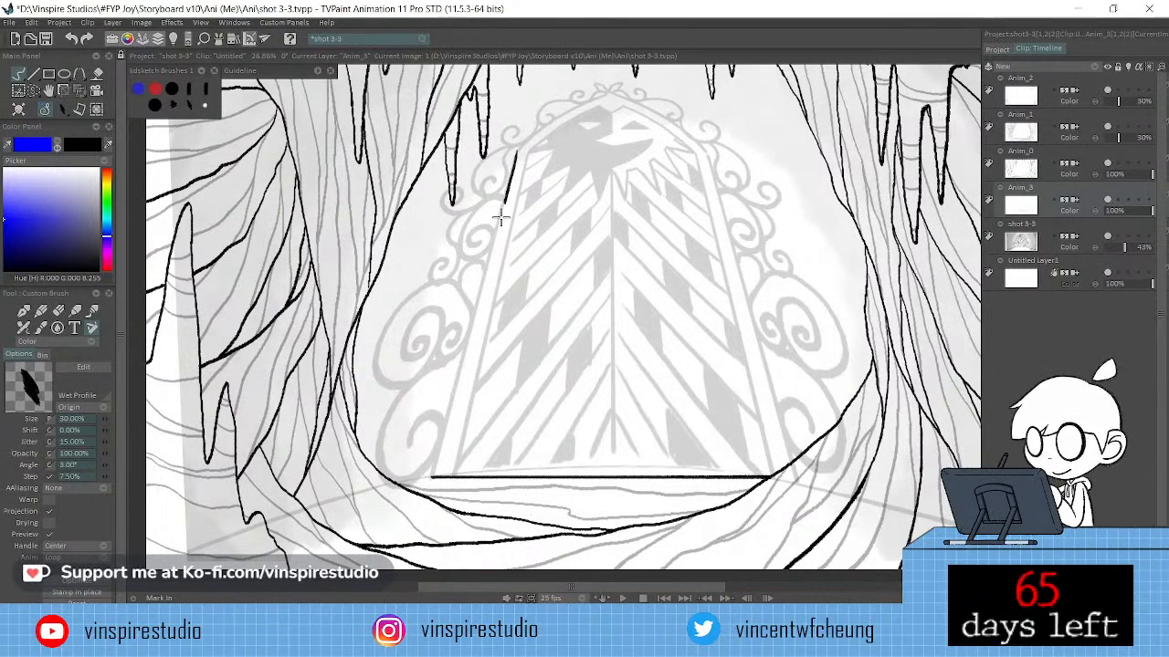
pyautogui.hotkey('ctrl', 'z')
pyautogui.moveTo(516, 153); pyautogui.dragTo(445, 420)
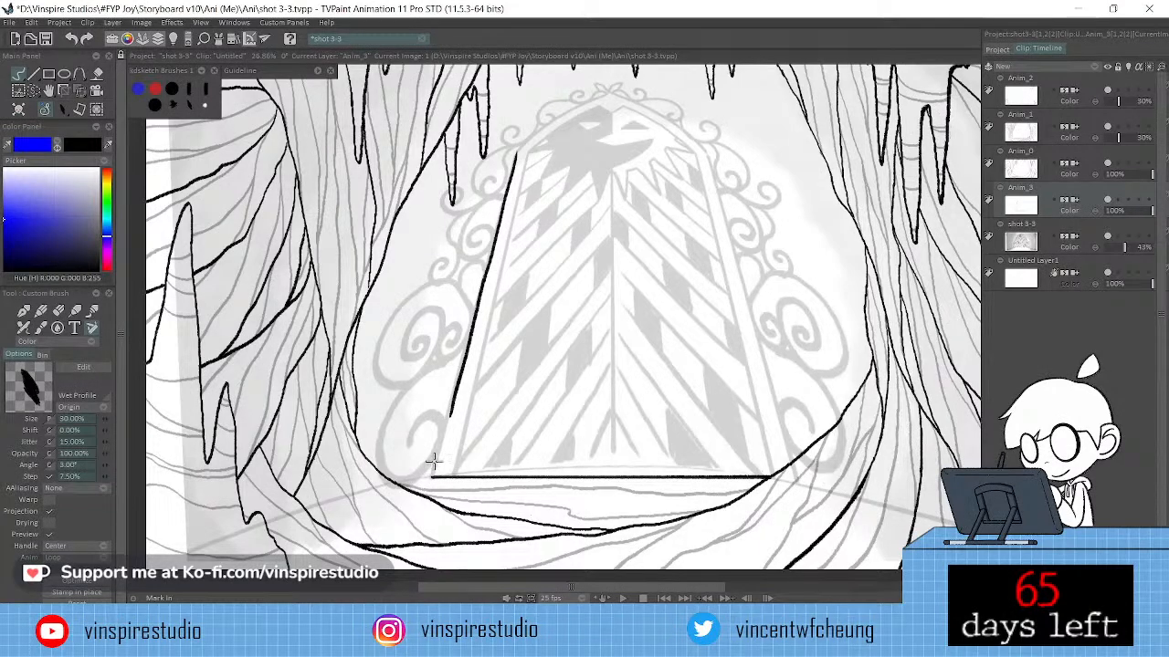
pyautogui.hotkey('ctrl', 'z')
pyautogui.moveTo(431, 475)
pyautogui.mouseDown()
pyautogui.moveTo(438, 444)
pyautogui.moveTo(429, 477)
pyautogui.moveTo(458, 383)
pyautogui.mouseUp()
pyautogui.hotkey('ctrl', 'z')
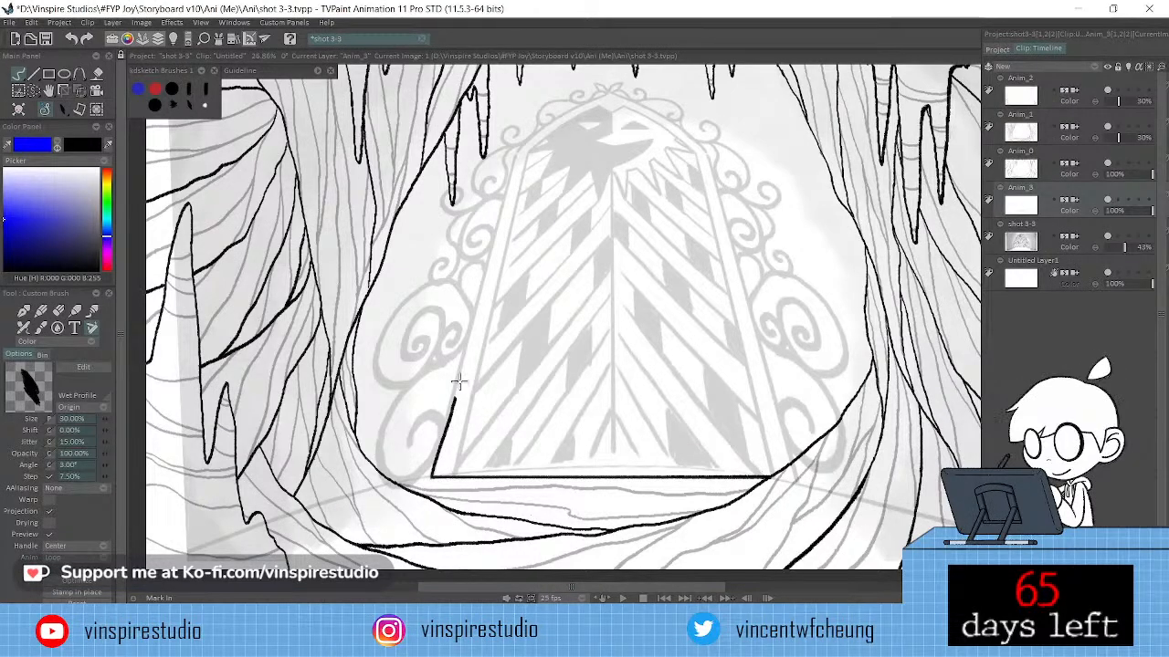
pyautogui.hotkey('ctrl', 'z')
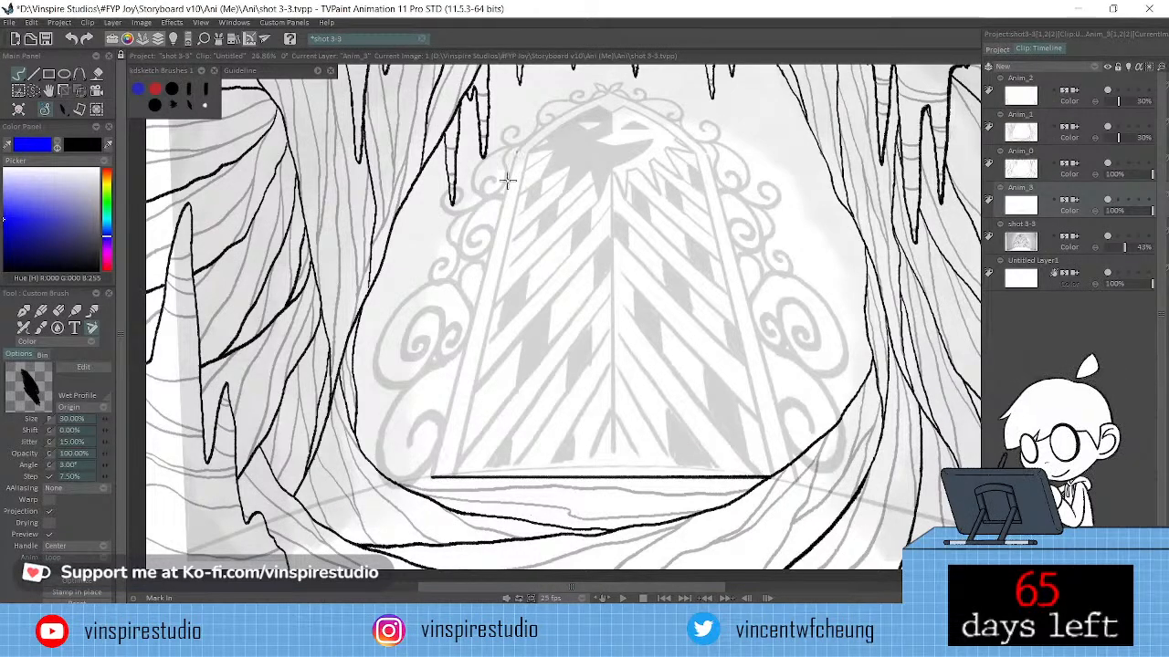
pyautogui.moveTo(509, 180); pyautogui.dragTo(484, 279)
pyautogui.hotkey('ctrl', 'z')
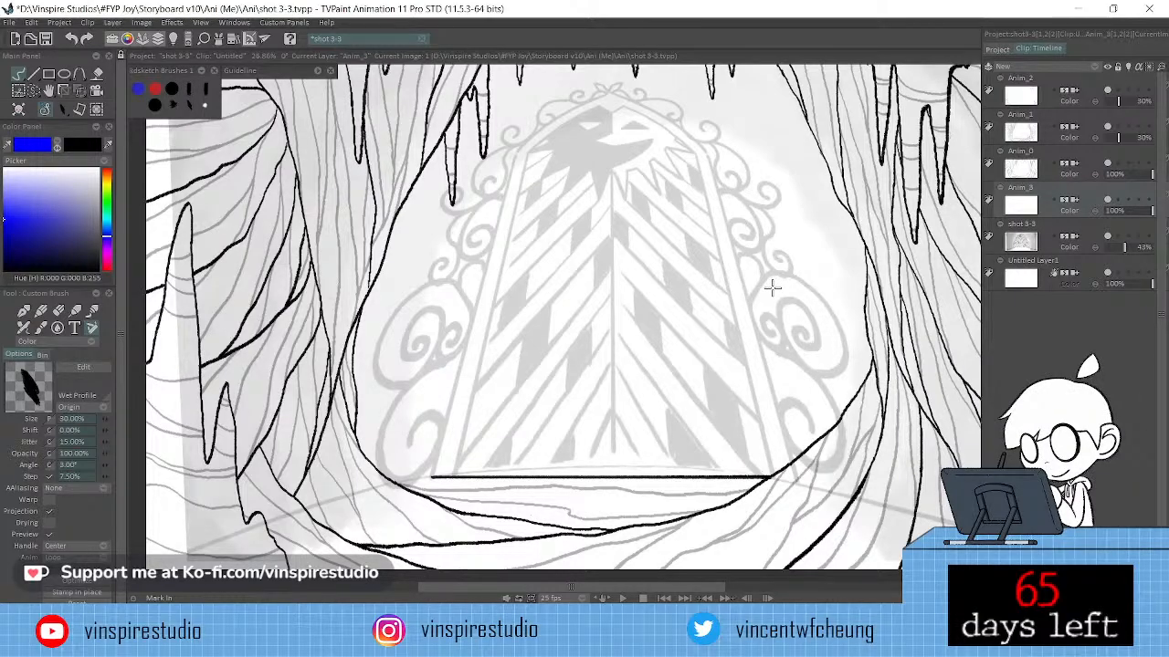
# Rotate the canvas and ink the door's long left edge as one straight black line down to the base line.
pyautogui.press('space')
pyautogui.moveTo(772, 288); pyautogui.dragTo(753, 245)
pyautogui.moveTo(722, 356); pyautogui.dragTo(800, 329)
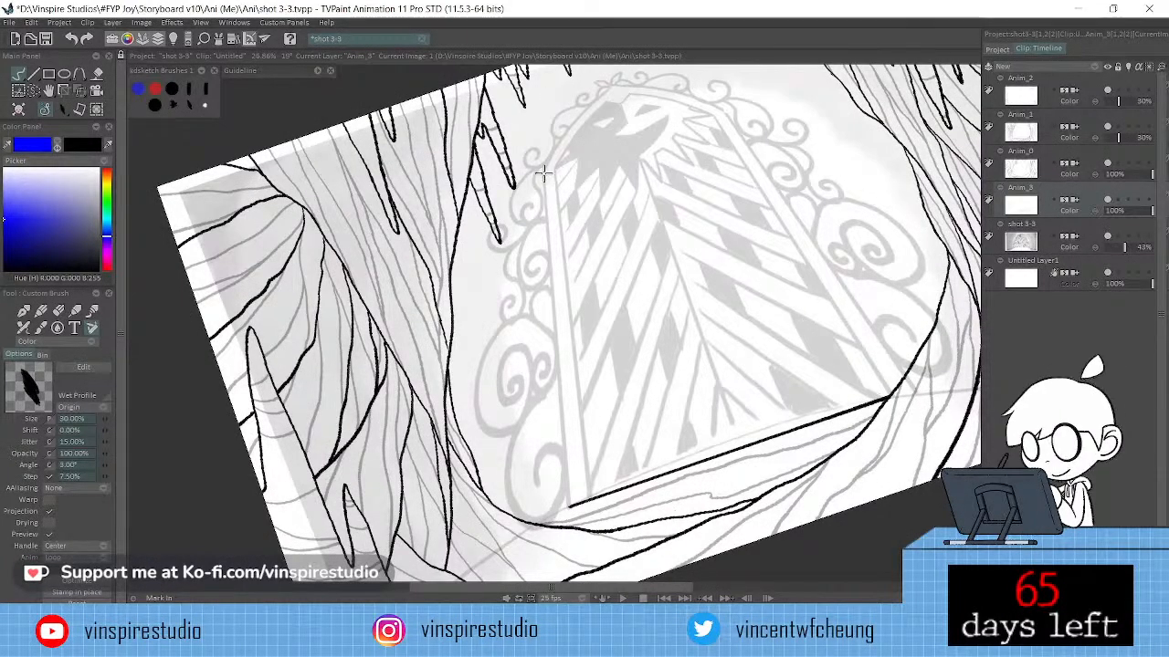
pyautogui.moveTo(542, 174); pyautogui.dragTo(546, 231)
pyautogui.hotkey('ctrl', 'z')
pyautogui.moveTo(543, 174); pyautogui.dragTo(567, 505)
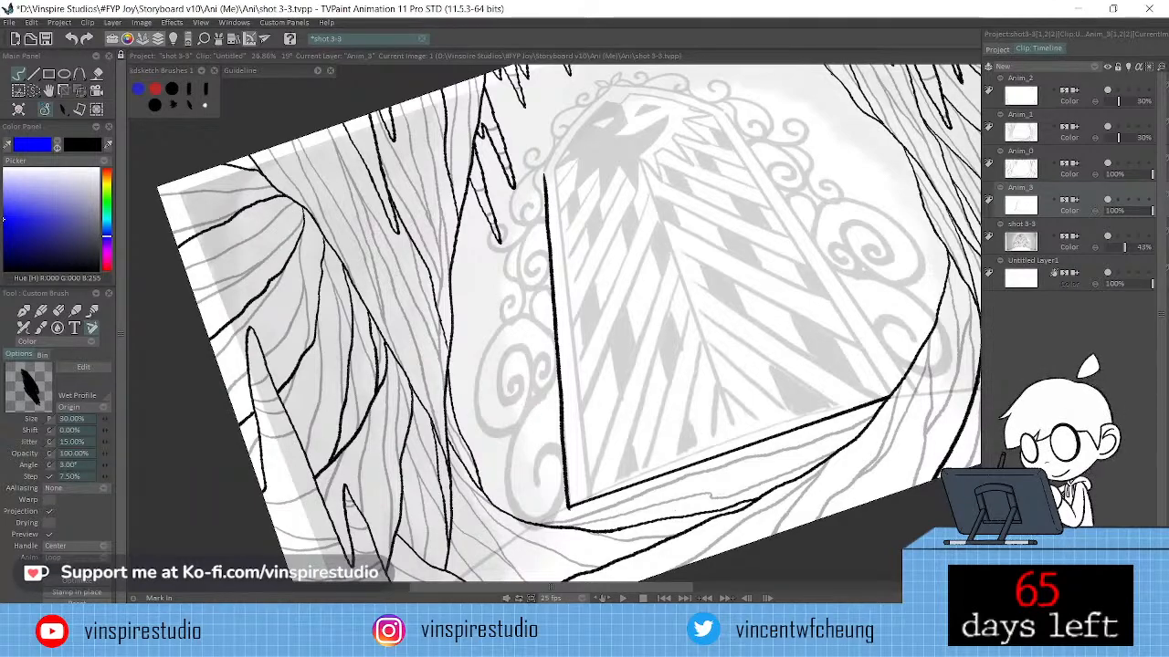
pyautogui.moveTo(551, 156)
pyautogui.mouseDown()
pyautogui.moveTo(545, 172)
pyautogui.moveTo(570, 124)
pyautogui.mouseUp()
pyautogui.hotkey('ctrl', 'z')
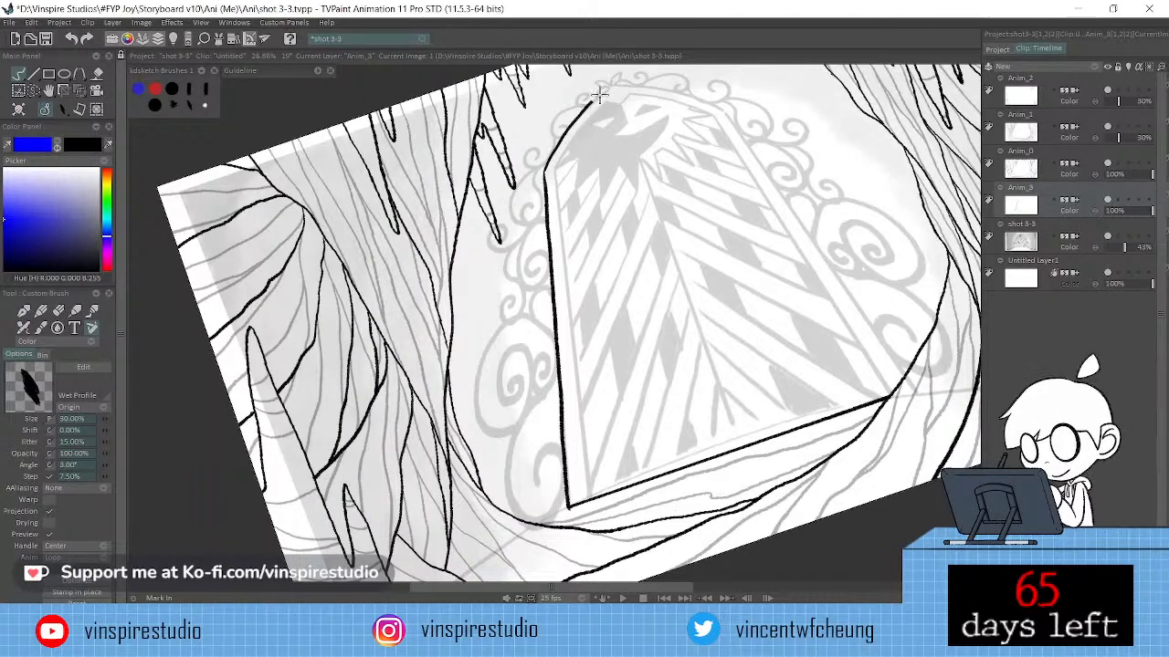
pyautogui.hotkey('ctrl', 'z')
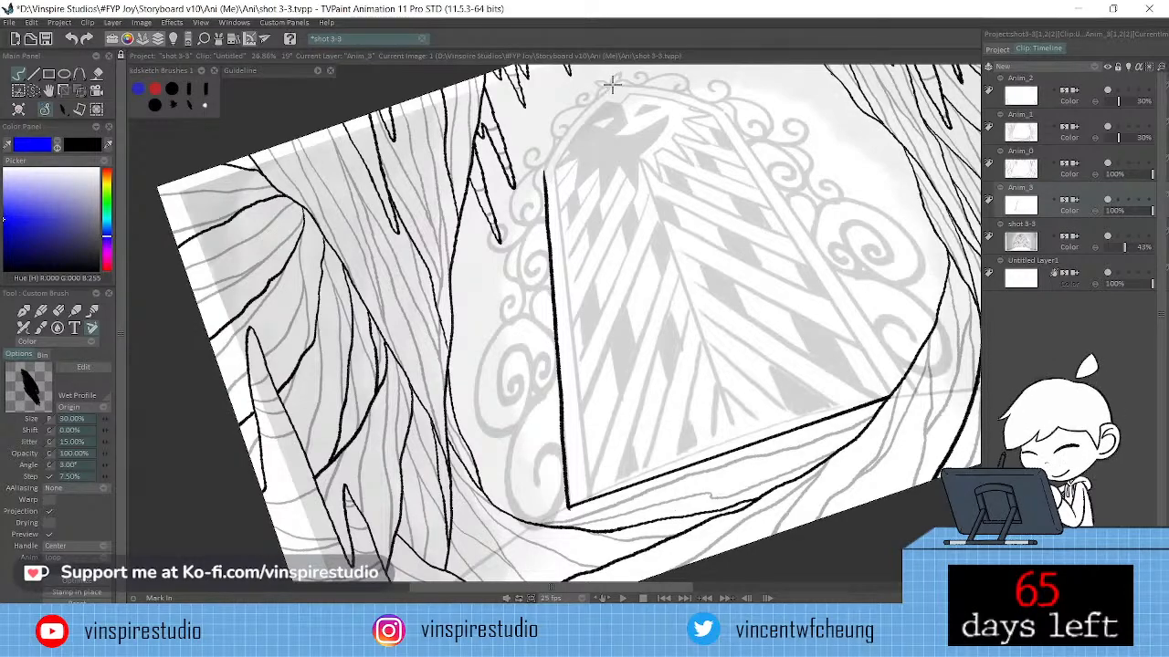
pyautogui.moveTo(612, 85); pyautogui.dragTo(571, 128)
pyautogui.hotkey('ctrl', 'z')
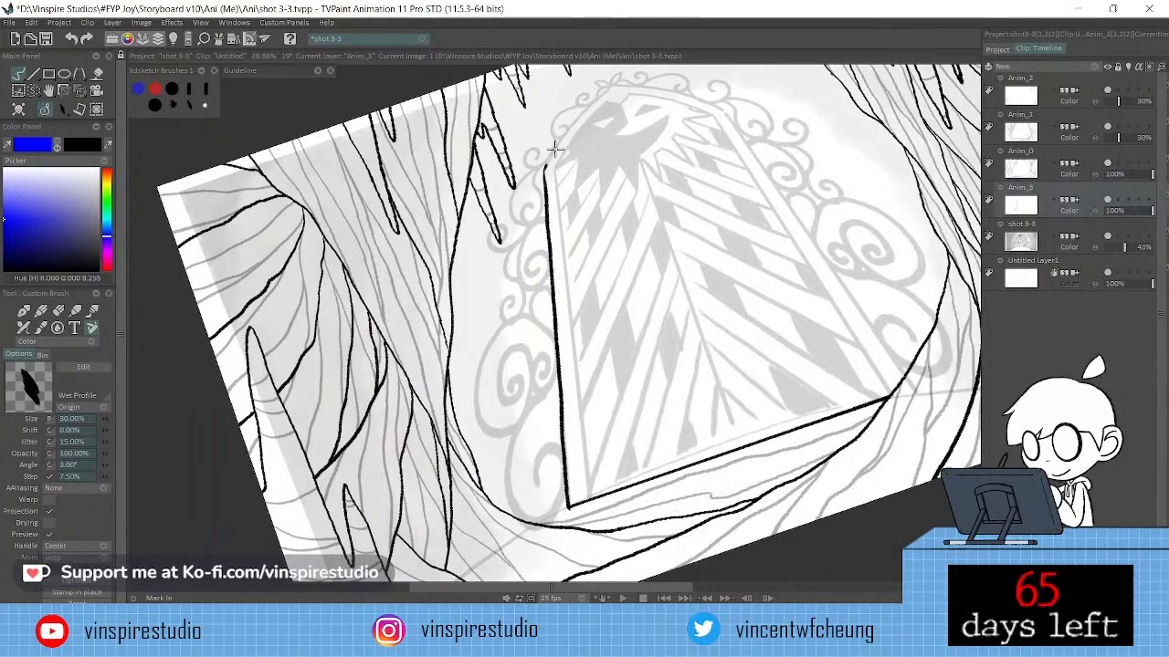
pyautogui.moveTo(545, 170); pyautogui.dragTo(568, 127)
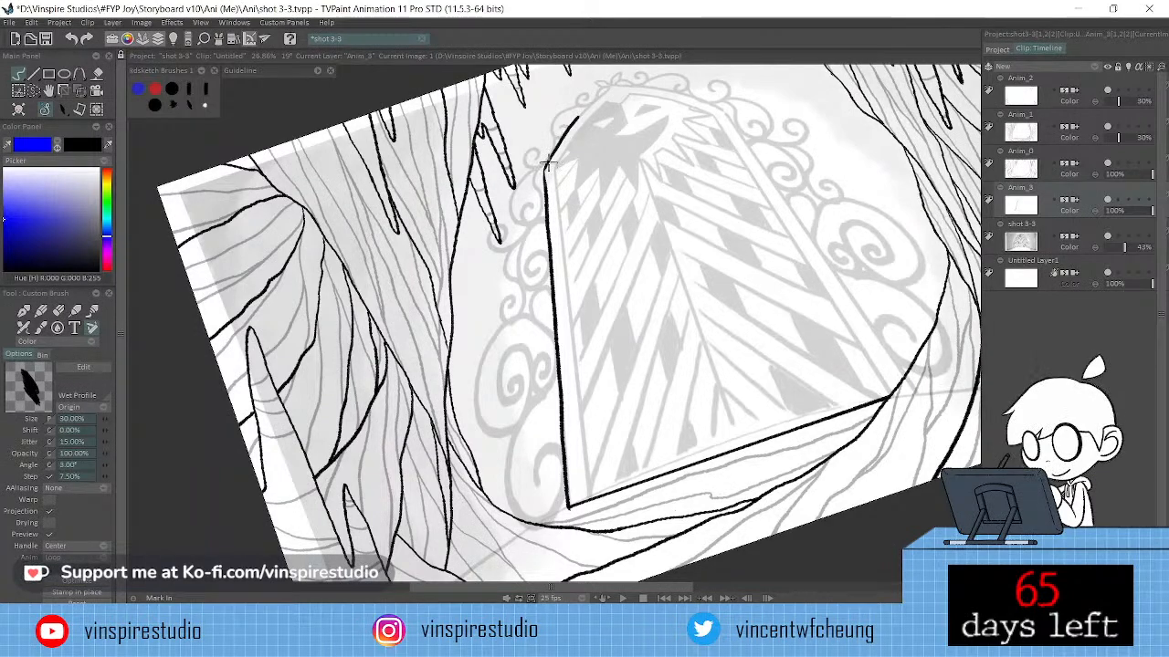
pyautogui.hotkey('ctrl', 'z')
pyautogui.moveTo(556, 147); pyautogui.dragTo(581, 115)
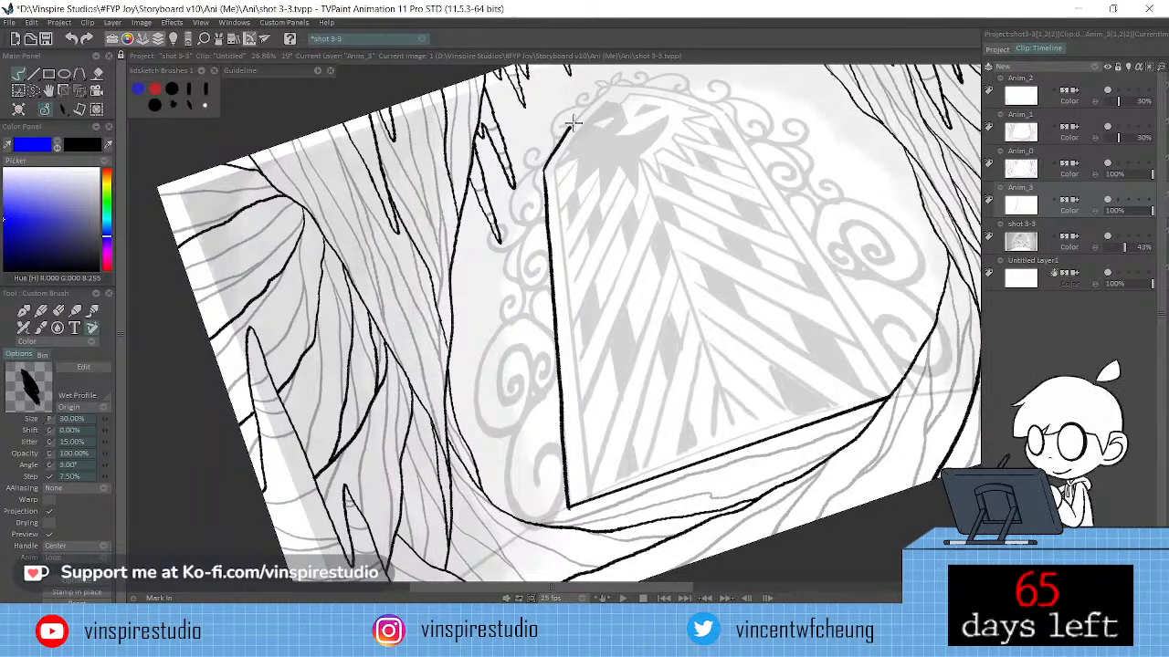
pyautogui.hotkey('ctrl', 'z')
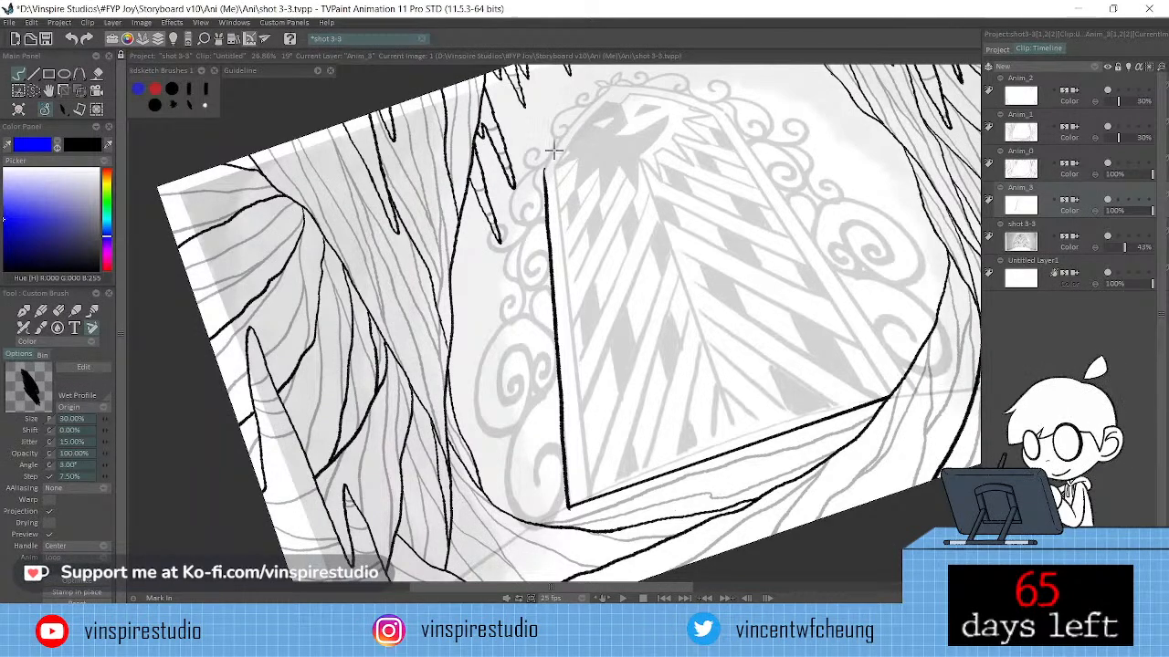
pyautogui.moveTo(546, 169); pyautogui.dragTo(601, 94)
pyautogui.hotkey('ctrl', 'z')
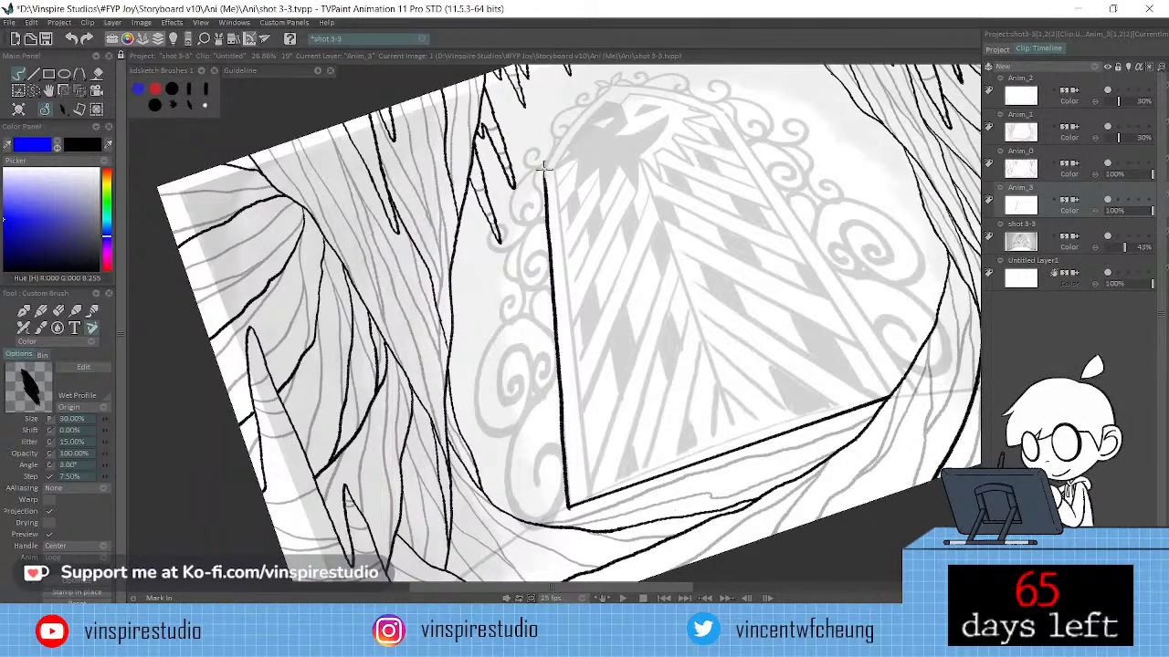
pyautogui.moveTo(545, 175); pyautogui.dragTo(566, 133)
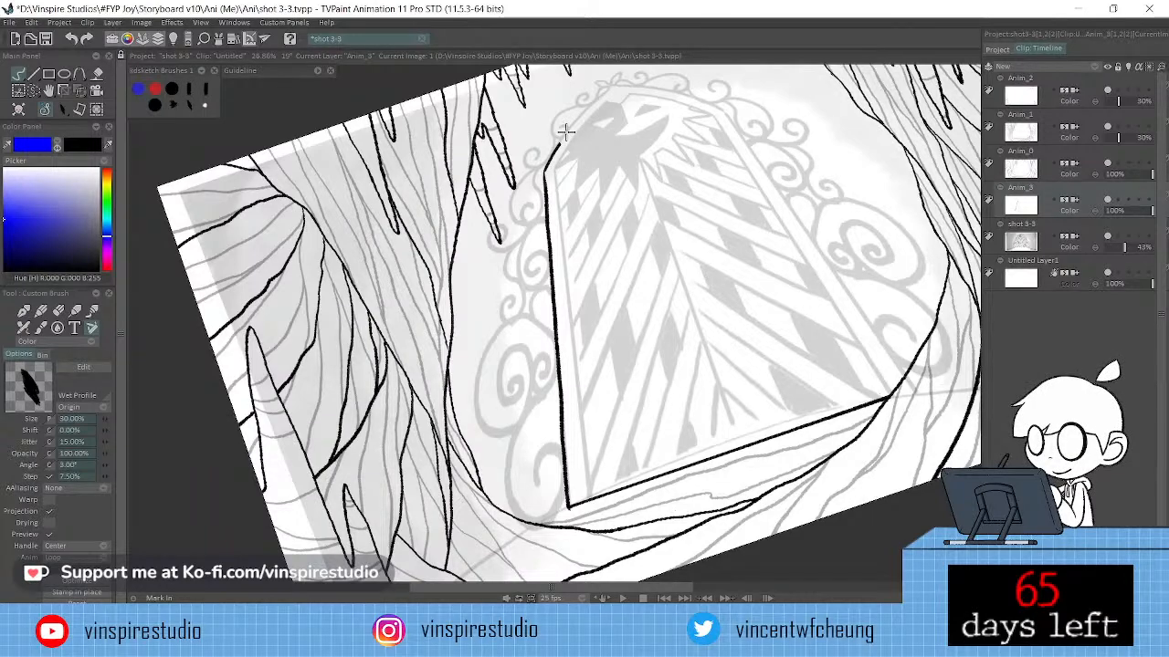
pyautogui.hotkey('ctrl', 'z')
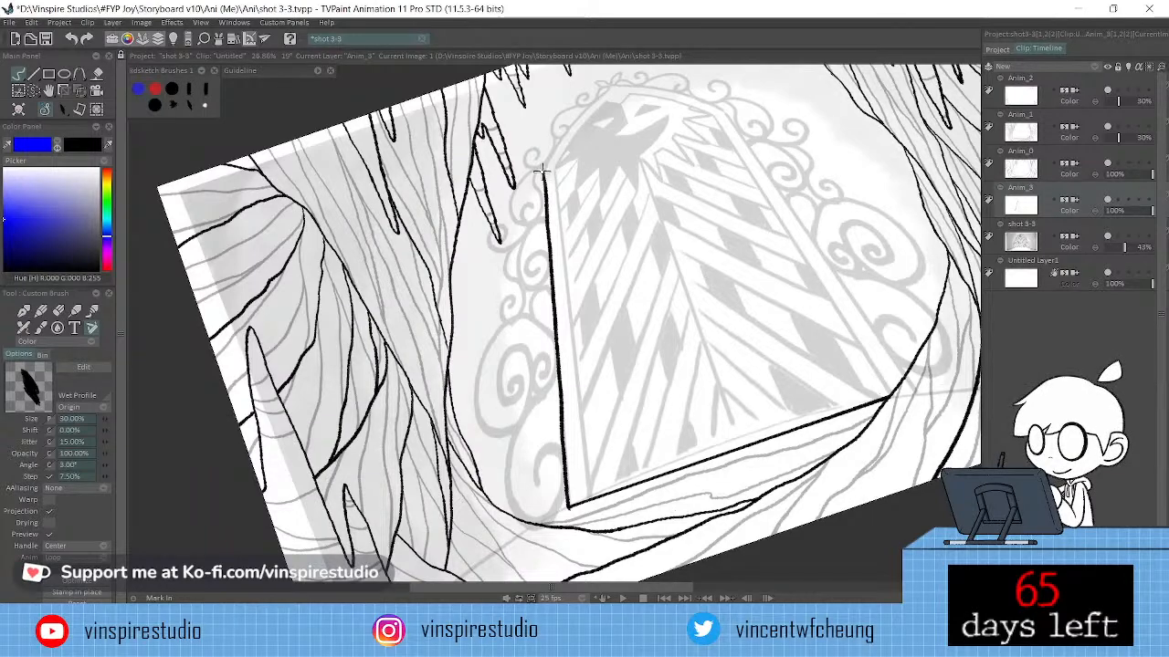
pyautogui.moveTo(544, 172); pyautogui.dragTo(600, 93)
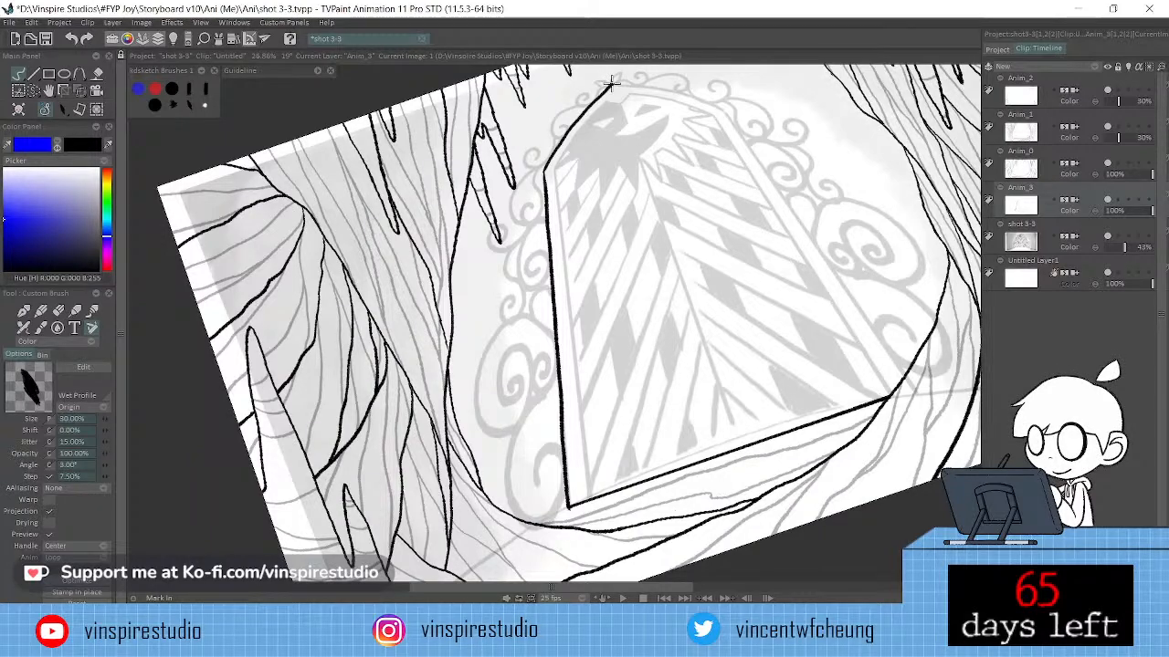
pyautogui.hotkey('ctrl', 'z')
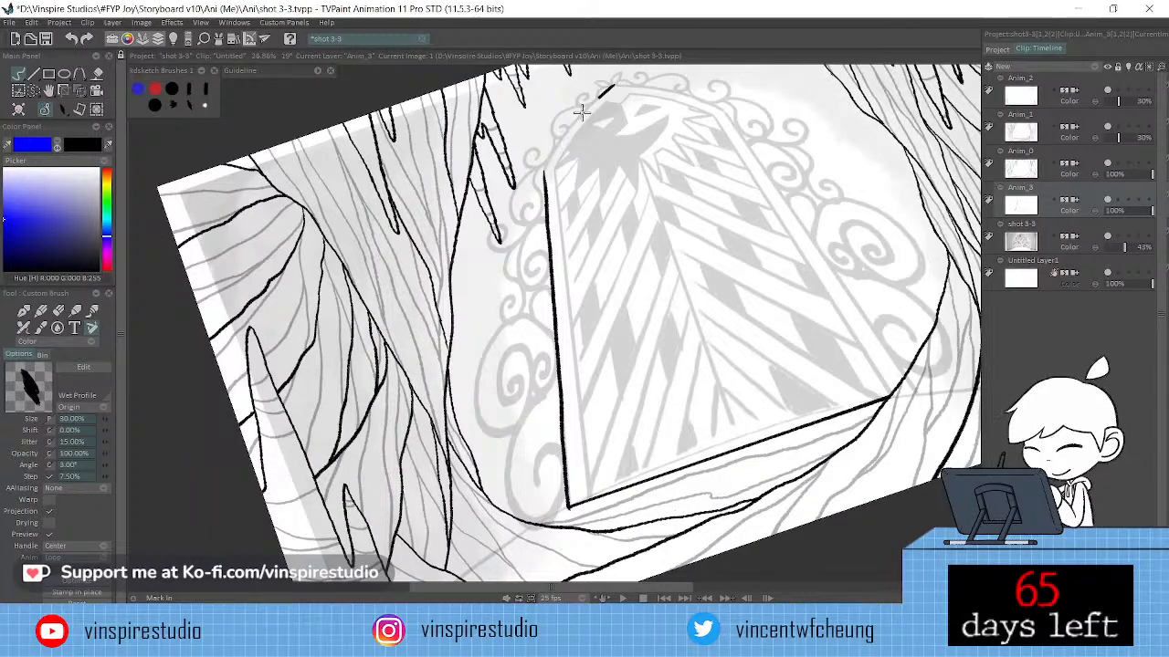
pyautogui.moveTo(611, 84); pyautogui.dragTo(570, 123)
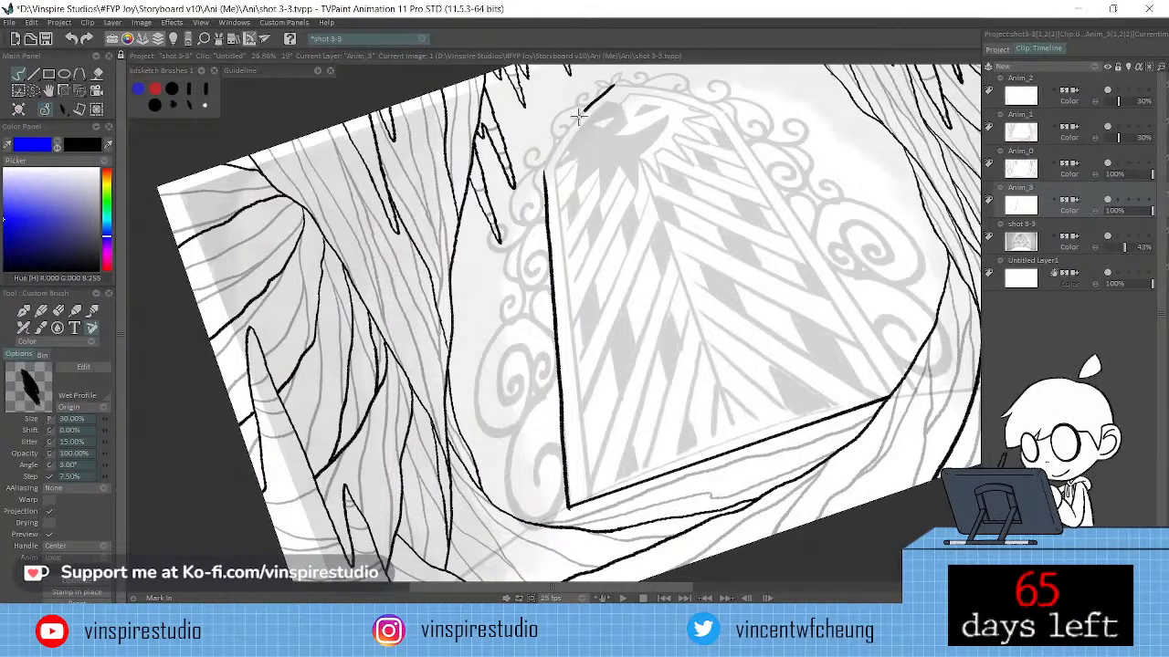
pyautogui.moveTo(578, 114); pyautogui.dragTo(544, 167)
pyautogui.hotkey('ctrl', 'z')
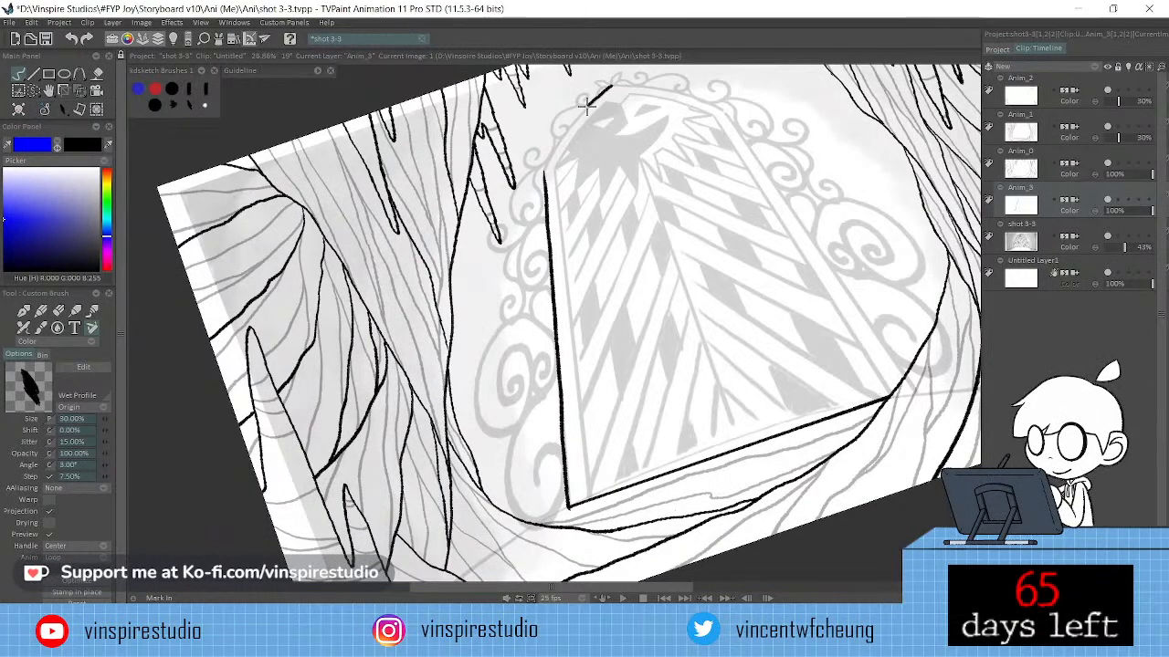
pyautogui.moveTo(587, 107); pyautogui.dragTo(551, 153)
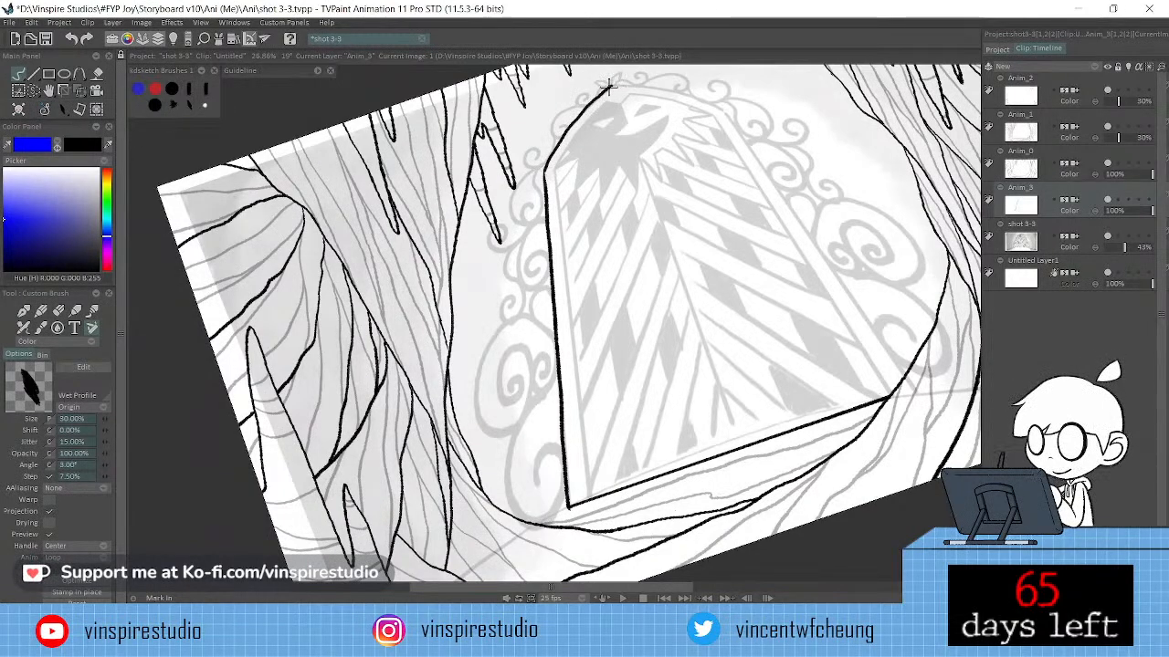
pyautogui.hotkey('ctrl', 'z')
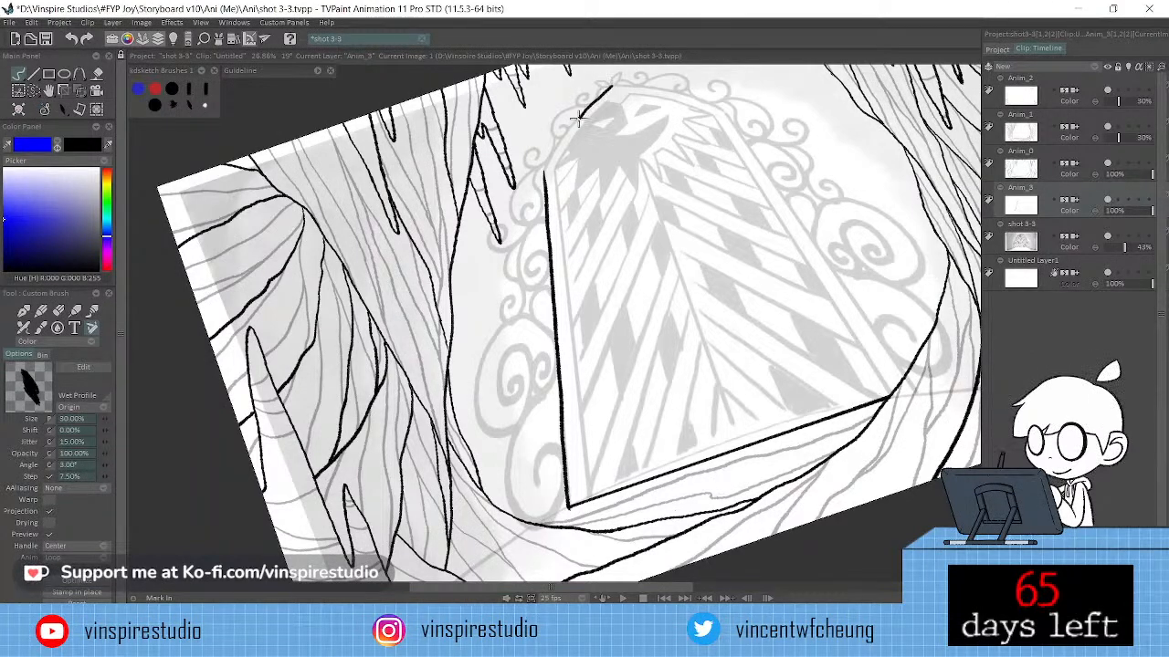
# Ink the door's upper-left slanted edge, joining the arch's peak to the upper end of the left side line.
pyautogui.moveTo(578, 117); pyautogui.dragTo(545, 165)
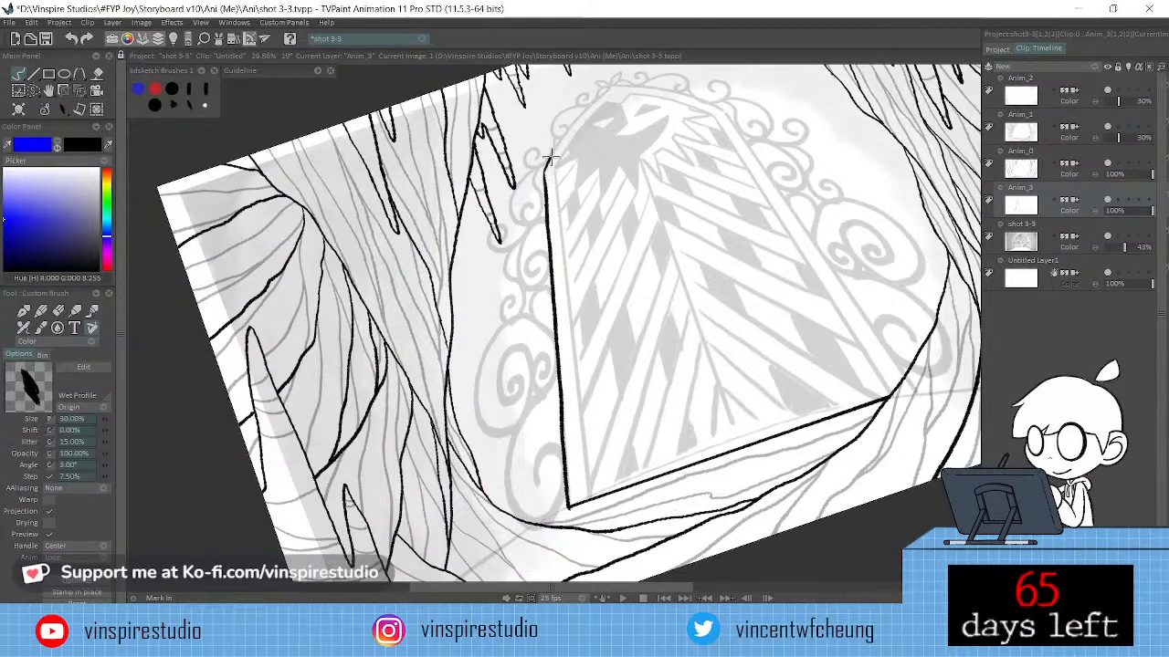
pyautogui.moveTo(550, 158); pyautogui.dragTo(592, 105)
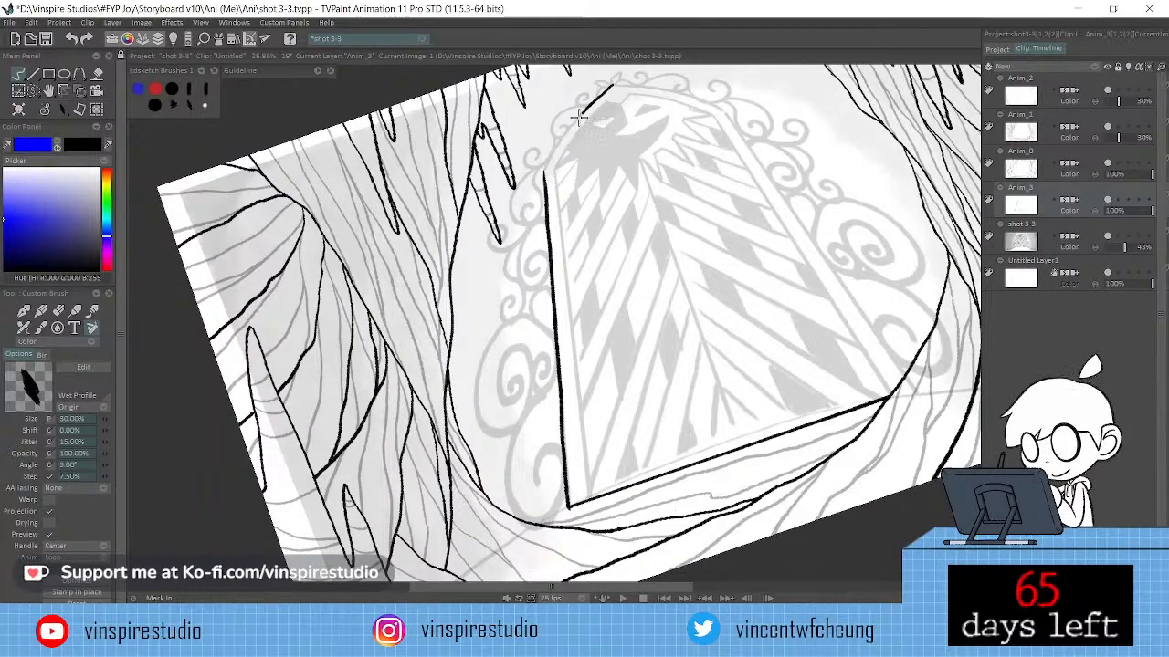
pyautogui.moveTo(612, 86); pyautogui.dragTo(542, 170)
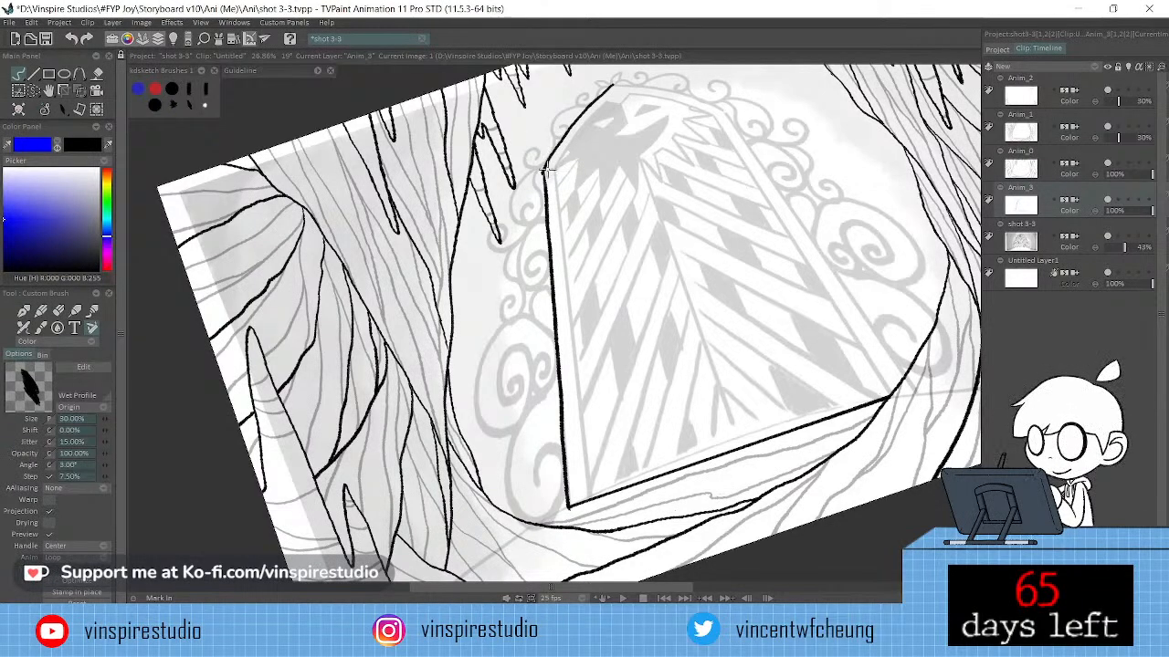
pyautogui.press('e')
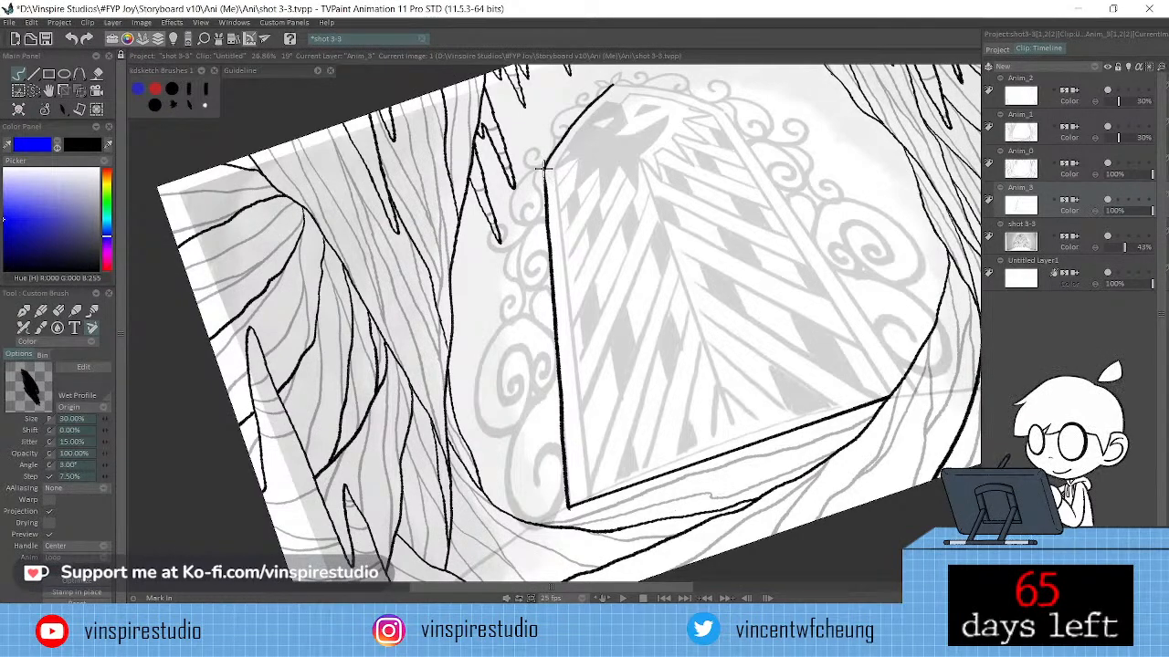
# Mirror the canvas view and ink the door's other slanted top edge as one smooth line from the shoulder to the arch's peak.
pyautogui.press('e')
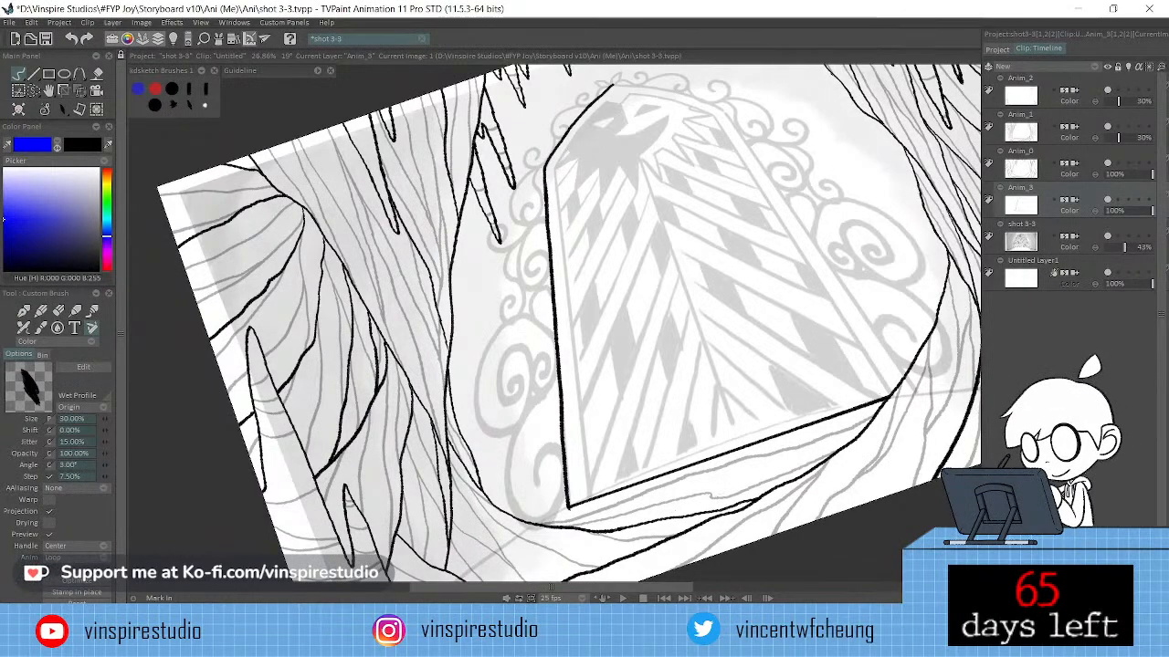
pyautogui.moveTo(895, 570)
pyautogui.mouseDown()
pyautogui.moveTo(868, 597)
pyautogui.moveTo(782, 583)
pyautogui.moveTo(701, 588)
pyautogui.moveTo(832, 547)
pyautogui.moveTo(817, 429)
pyautogui.moveTo(773, 307)
pyautogui.mouseUp()
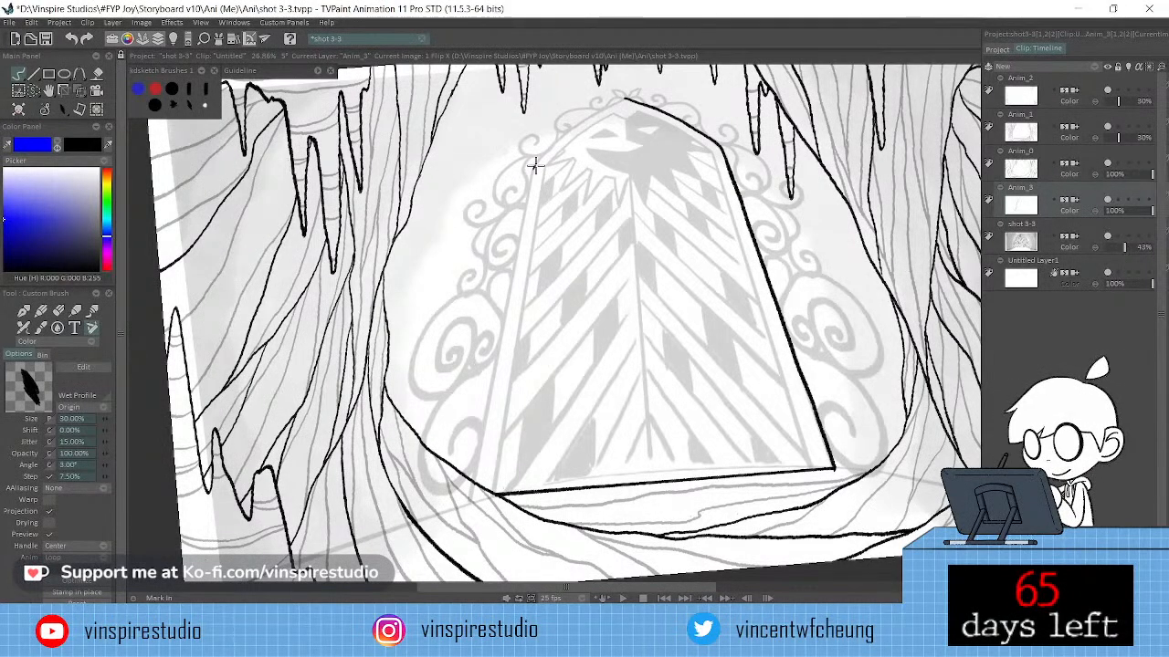
pyautogui.moveTo(534, 168); pyautogui.dragTo(587, 120)
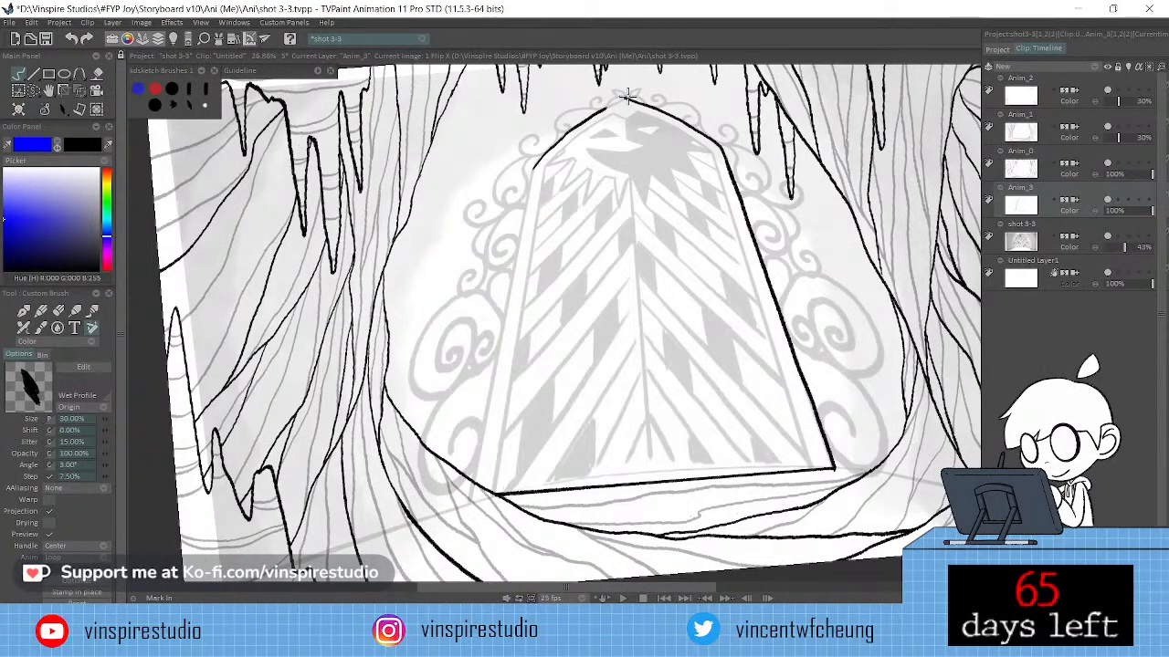
pyautogui.hotkey('ctrl', 'z')
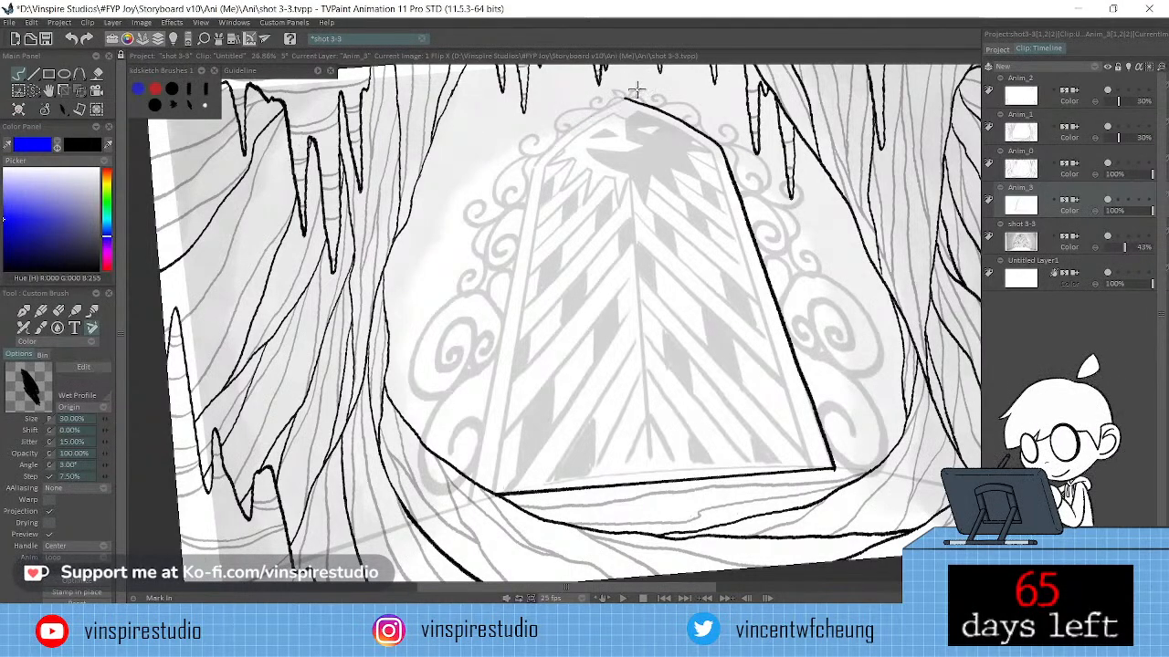
pyautogui.press('e')
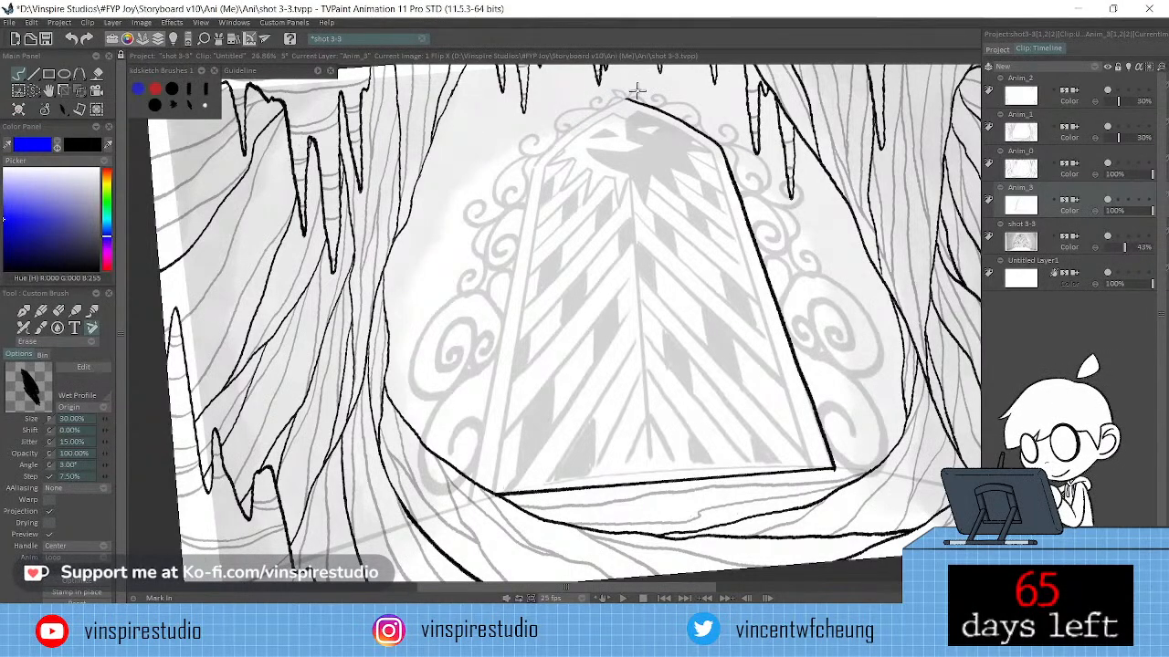
pyautogui.press('e')
pyautogui.moveTo(601, 107); pyautogui.dragTo(539, 162)
pyautogui.hotkey('ctrl', 'z')
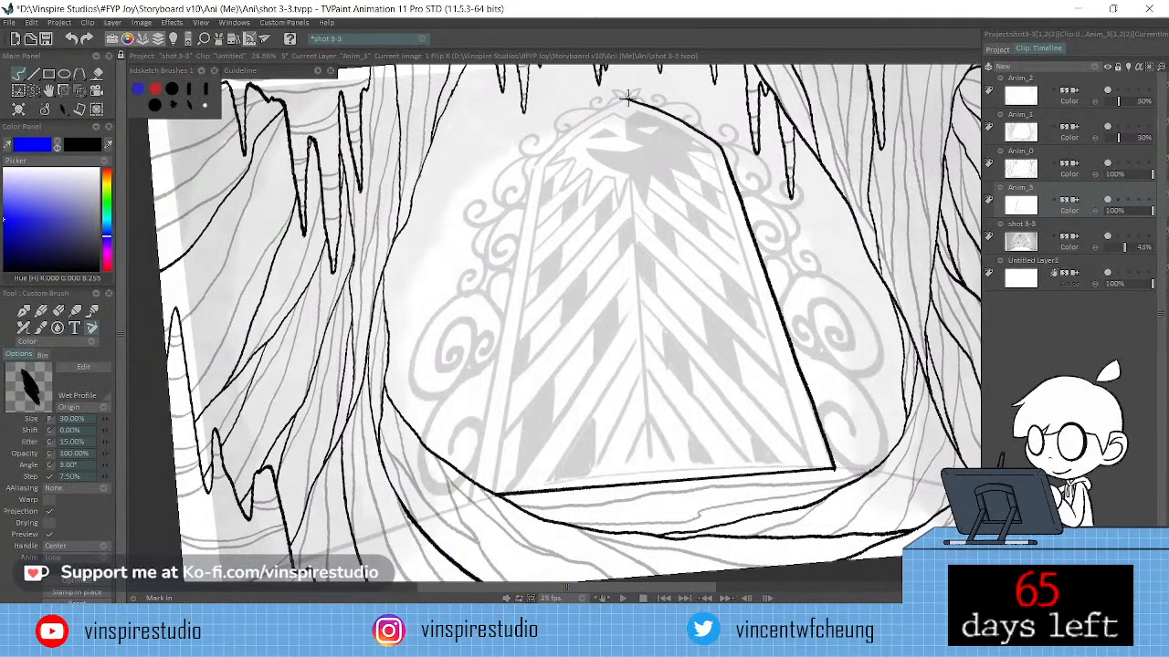
pyautogui.moveTo(608, 101)
pyautogui.mouseDown()
pyautogui.moveTo(543, 153)
pyautogui.moveTo(596, 109)
pyautogui.mouseUp()
pyautogui.hotkey('ctrl', 'z')
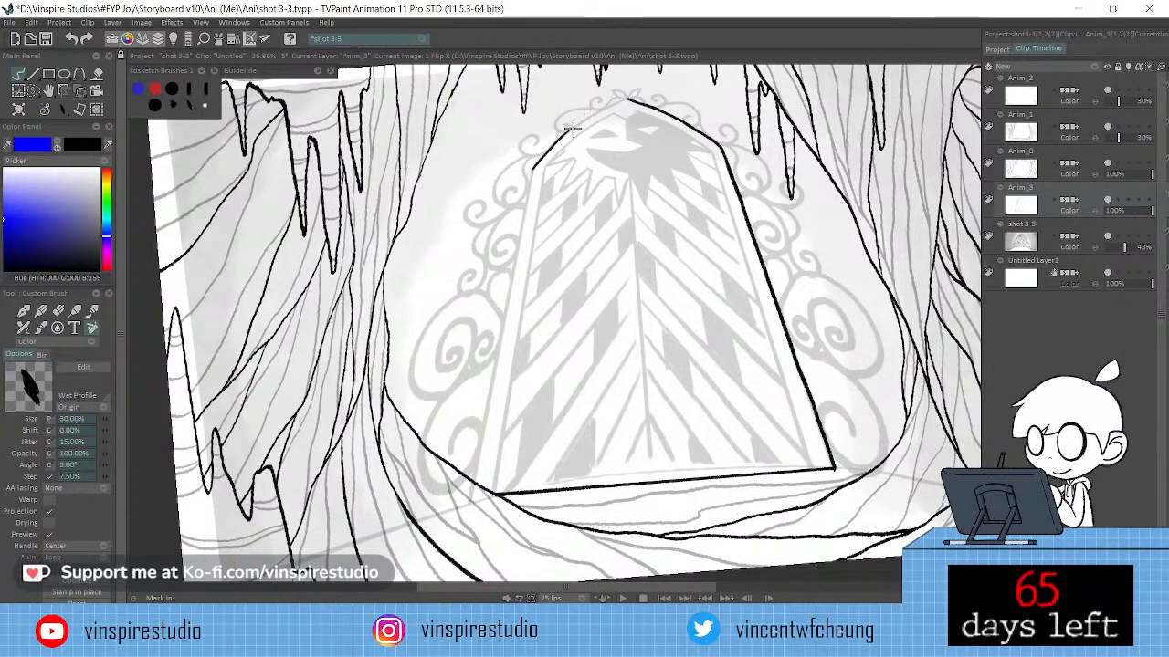
pyautogui.hotkey('ctrl', 'z')
pyautogui.moveTo(533, 170); pyautogui.dragTo(610, 103)
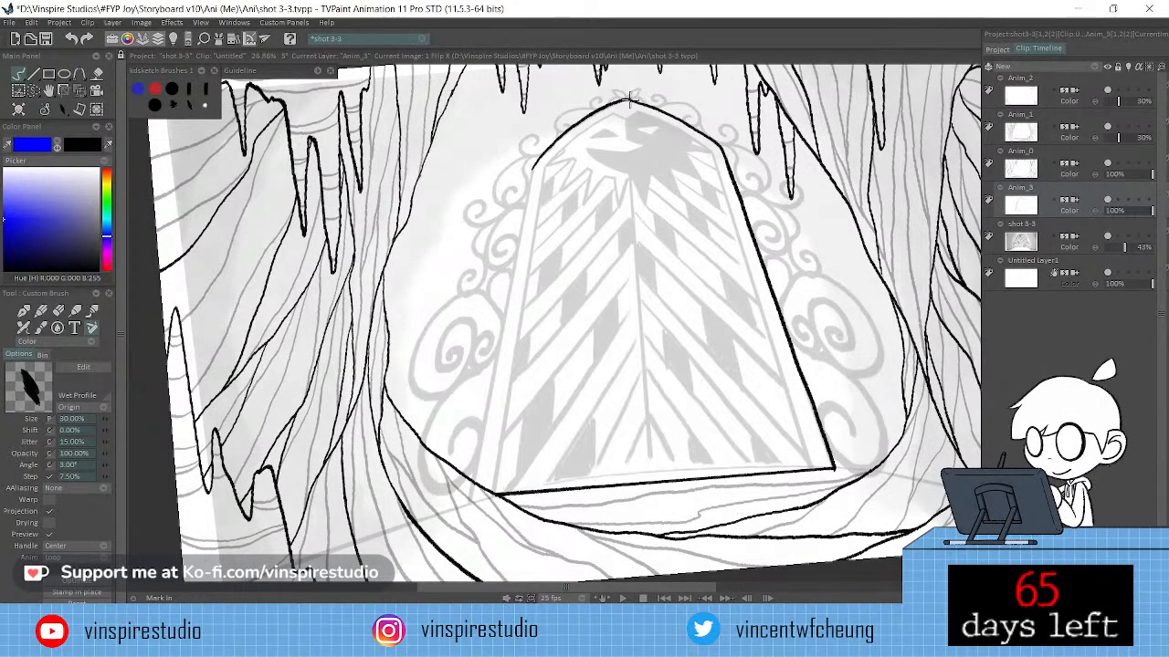
# Ink the door's second long side edge from the shoulder straight down to the base line and clean up the shoulder corner.
pyautogui.moveTo(633, 227); pyautogui.dragTo(674, 191)
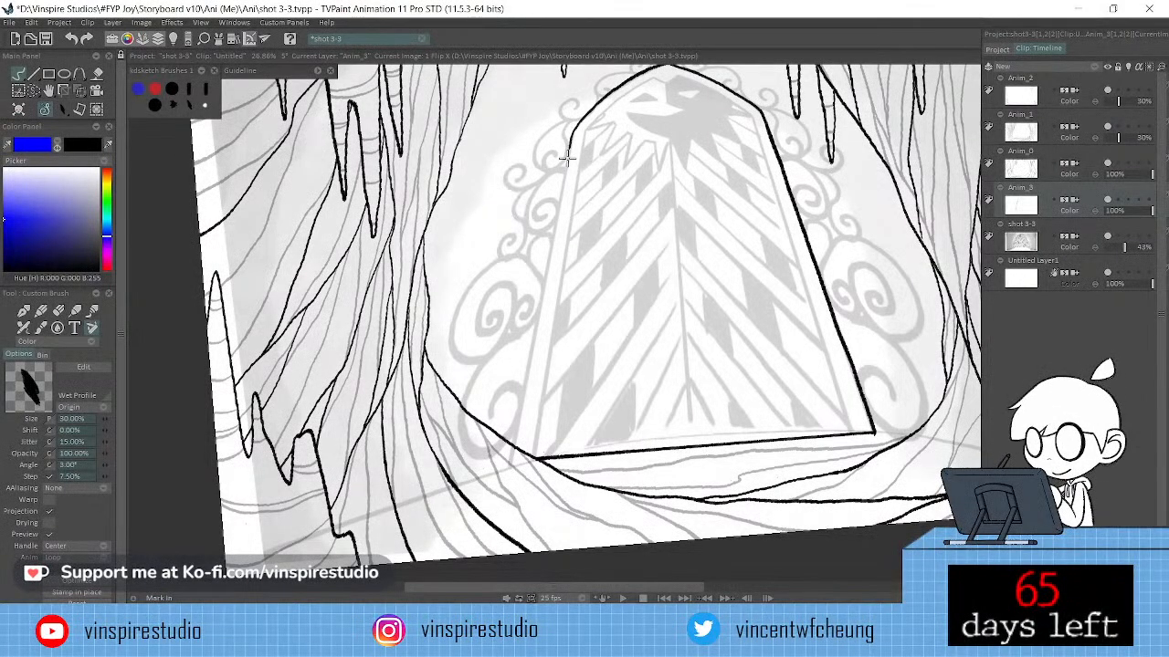
pyautogui.moveTo(566, 158); pyautogui.dragTo(564, 174)
pyautogui.hotkey('ctrl', 'z')
pyautogui.moveTo(834, 256); pyautogui.dragTo(812, 210)
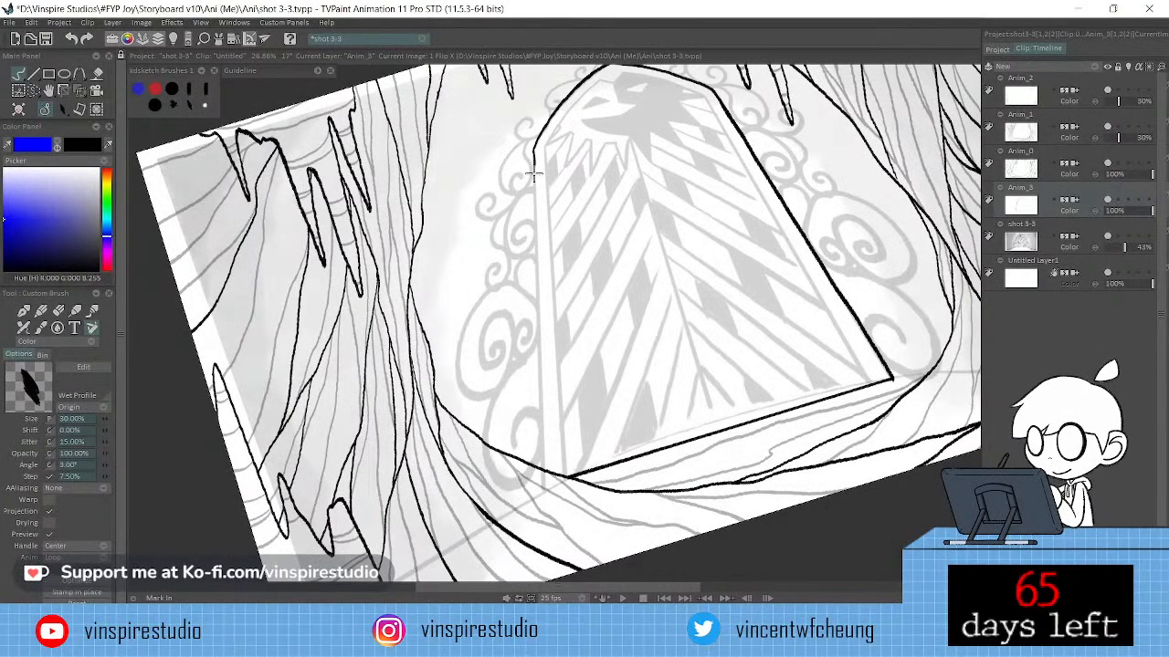
pyautogui.moveTo(534, 178)
pyautogui.mouseDown()
pyautogui.moveTo(534, 153)
pyautogui.moveTo(543, 472)
pyautogui.mouseUp()
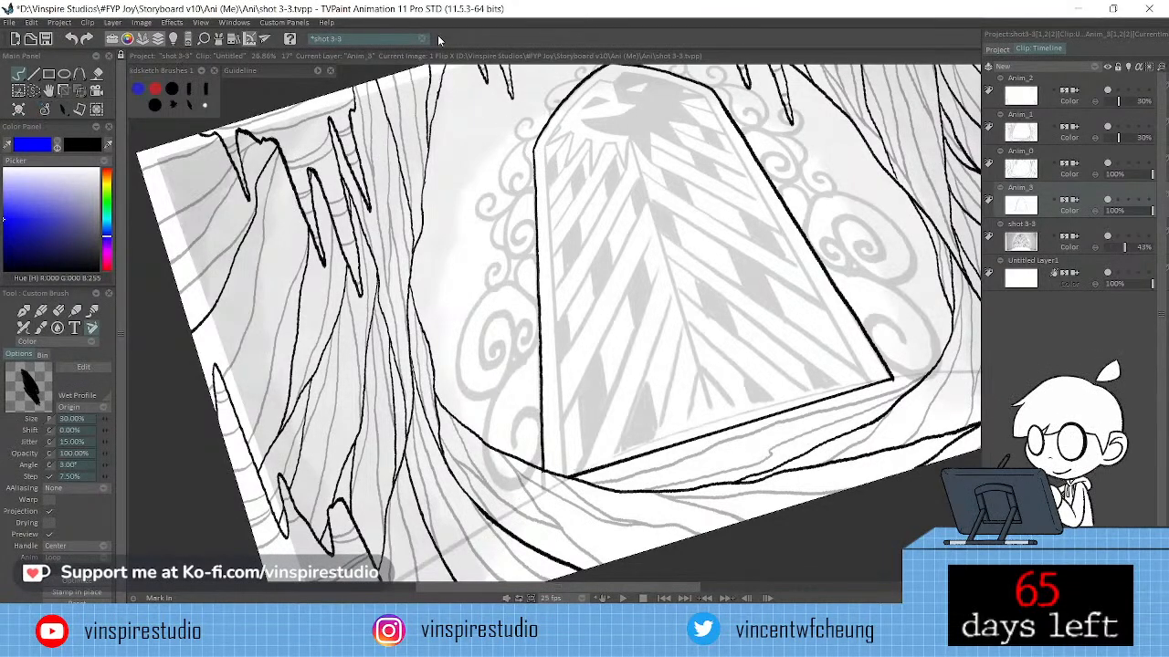
pyautogui.press('e')
pyautogui.moveTo(531, 149); pyautogui.dragTo(534, 169)
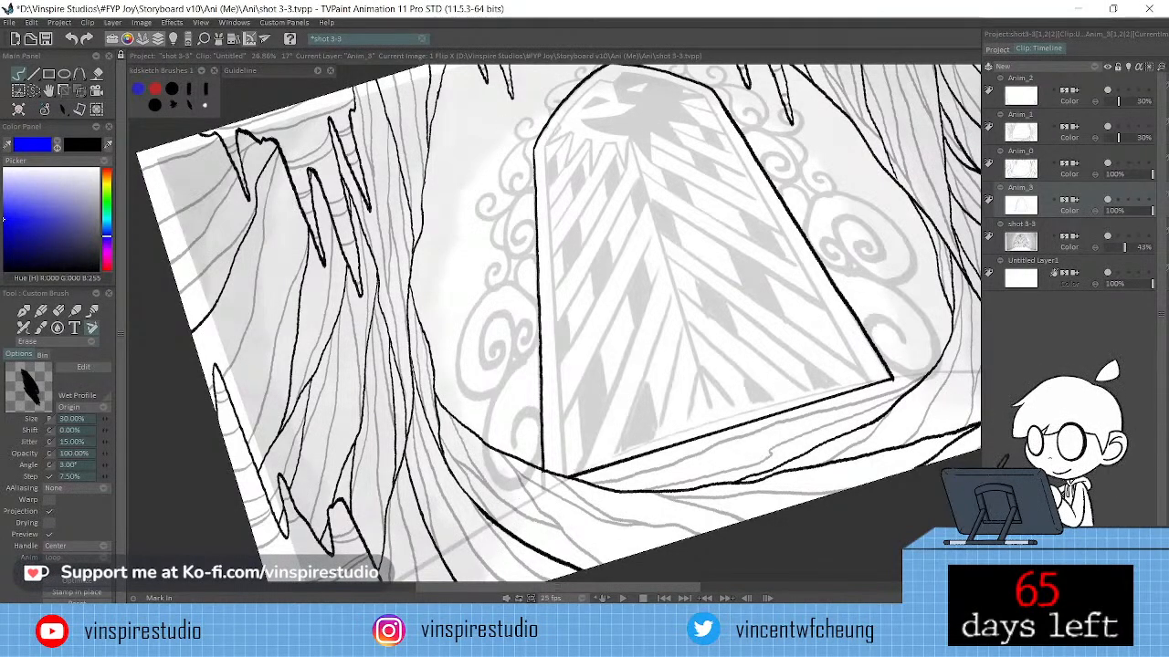
# Return the canvas to its upright, unmirrored view and examine the door outline against the sketch.
pyautogui.hotkey('alt', 'space')
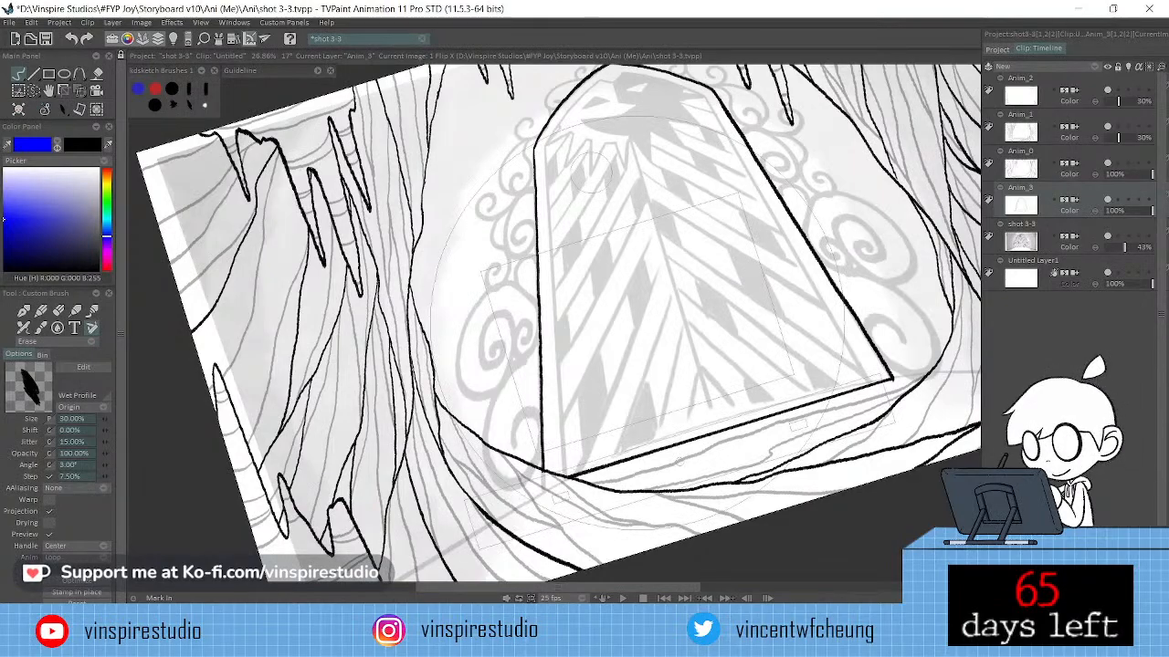
pyautogui.hotkey('shift', 'n')
pyautogui.press('j')
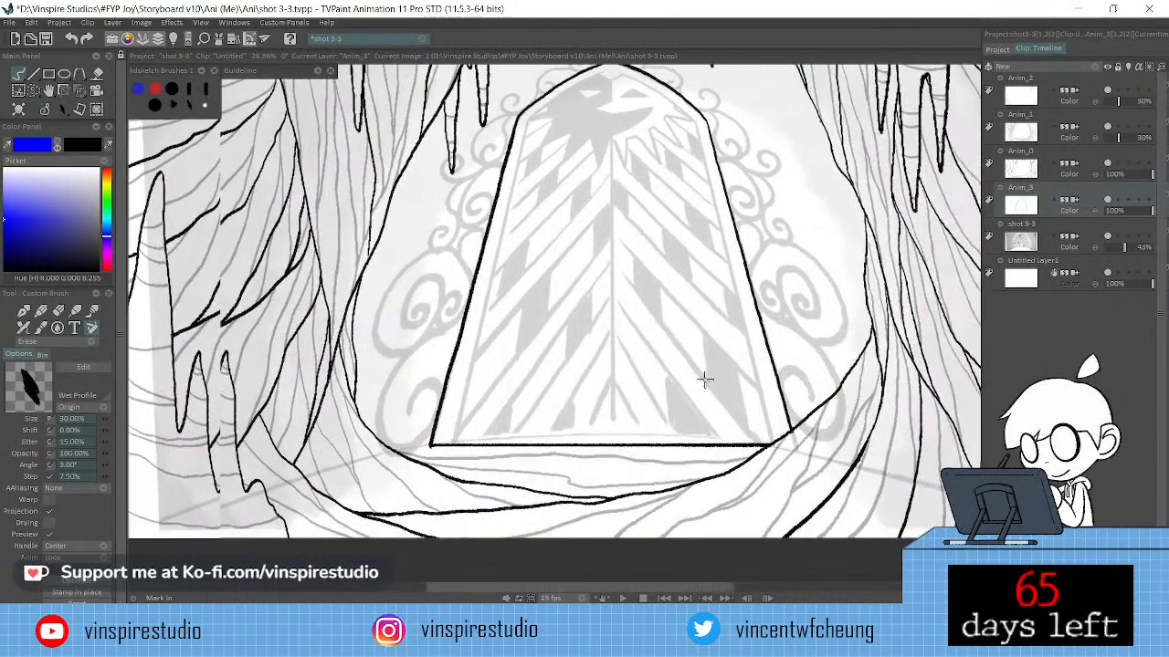
pyautogui.moveTo(705, 380); pyautogui.dragTo(638, 380)
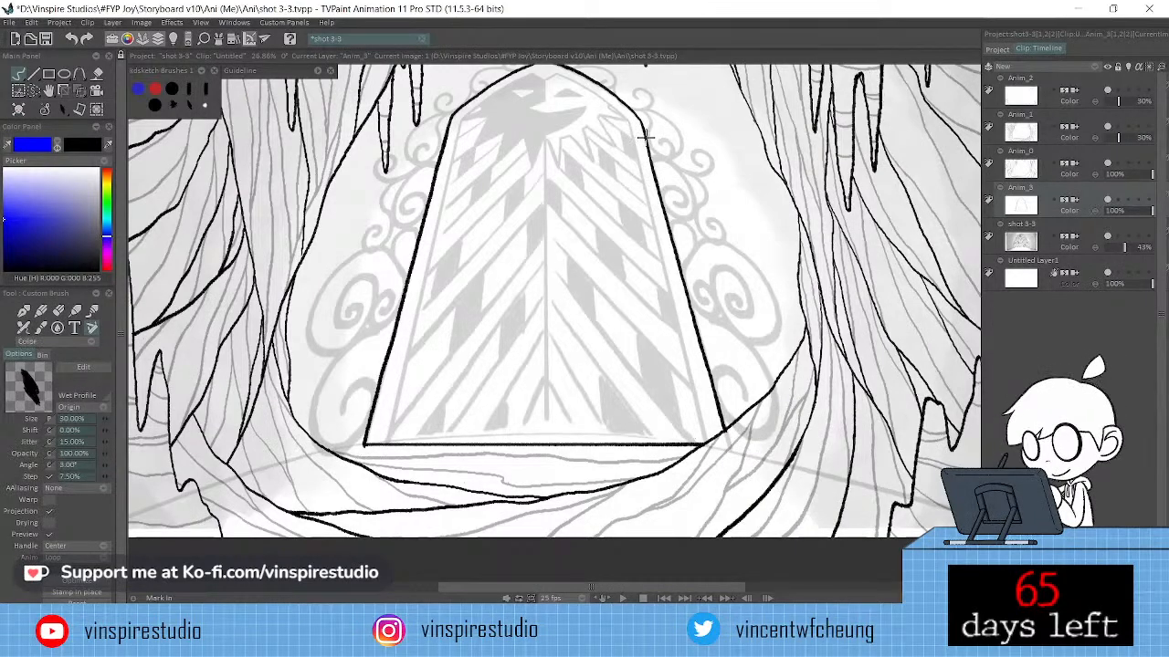
pyautogui.press('n')
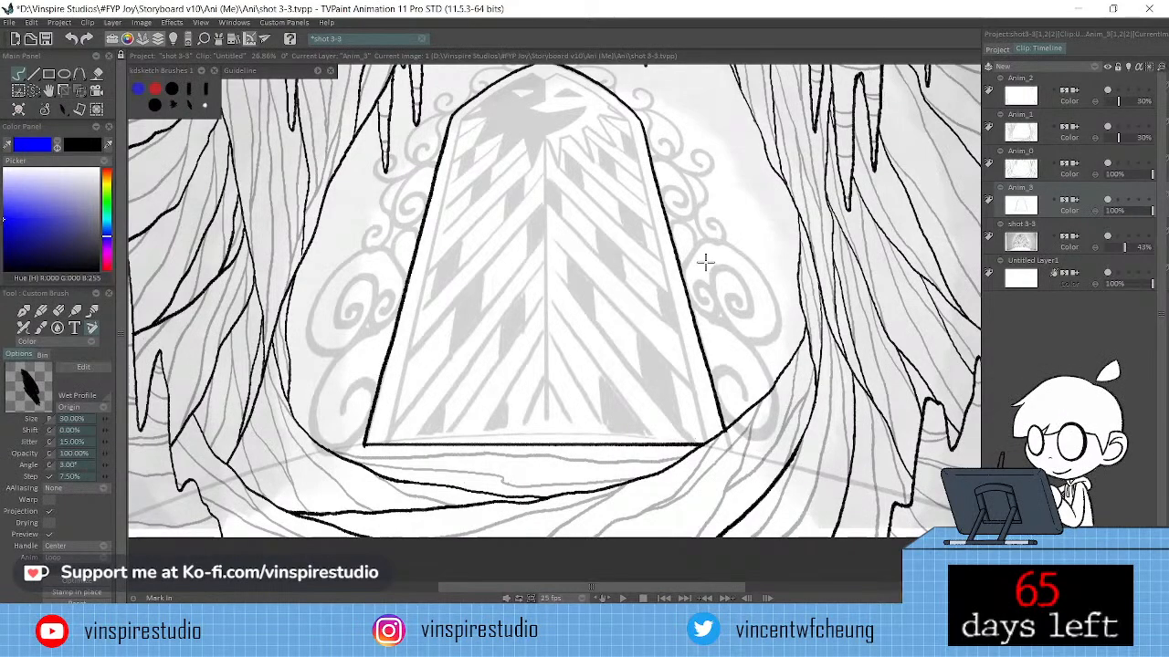
pyautogui.press('n')
pyautogui.moveTo(734, 448); pyautogui.dragTo(790, 462)
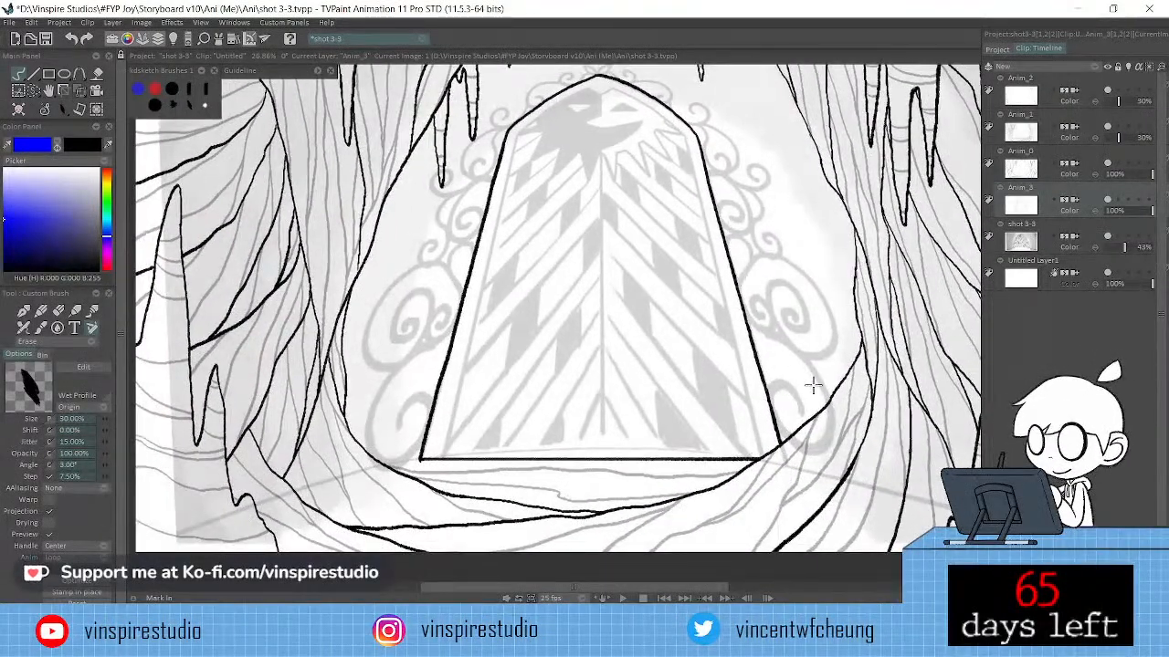
pyautogui.moveTo(813, 384); pyautogui.dragTo(821, 403)
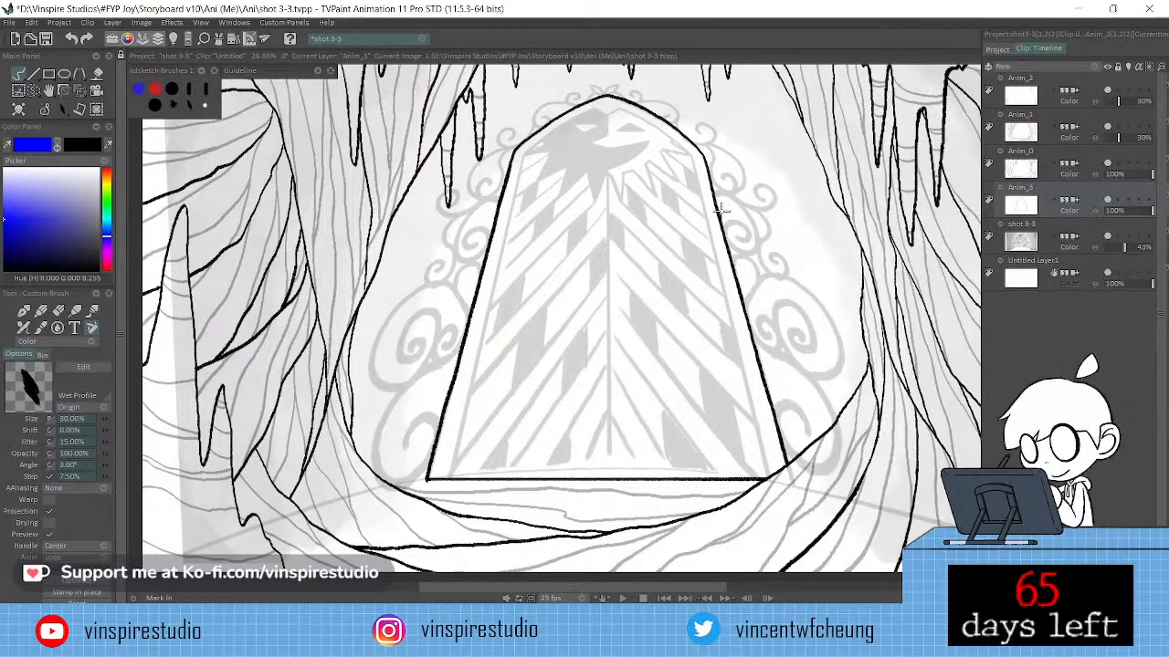
pyautogui.moveTo(549, 258); pyautogui.dragTo(574, 240)
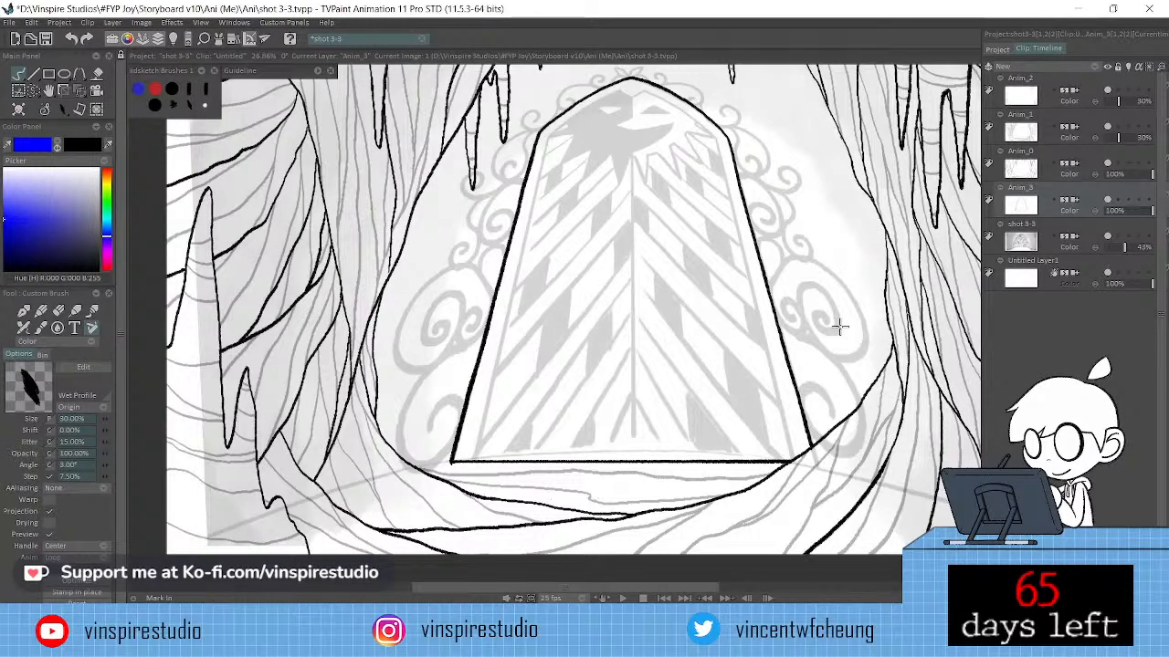
pyautogui.moveTo(840, 326); pyautogui.dragTo(822, 333)
# Ink a thinner inner frame line just inside the door's left edge, from below the shoulder down to the base line.
pyautogui.press('e')
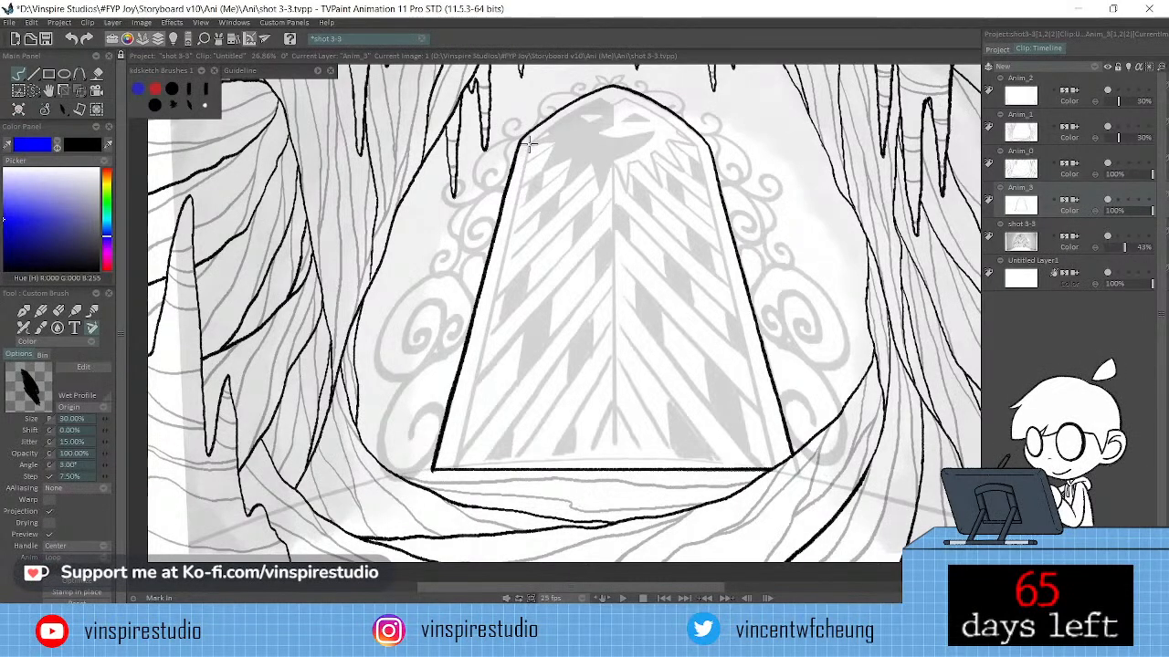
pyautogui.moveTo(528, 141); pyautogui.dragTo(528, 155)
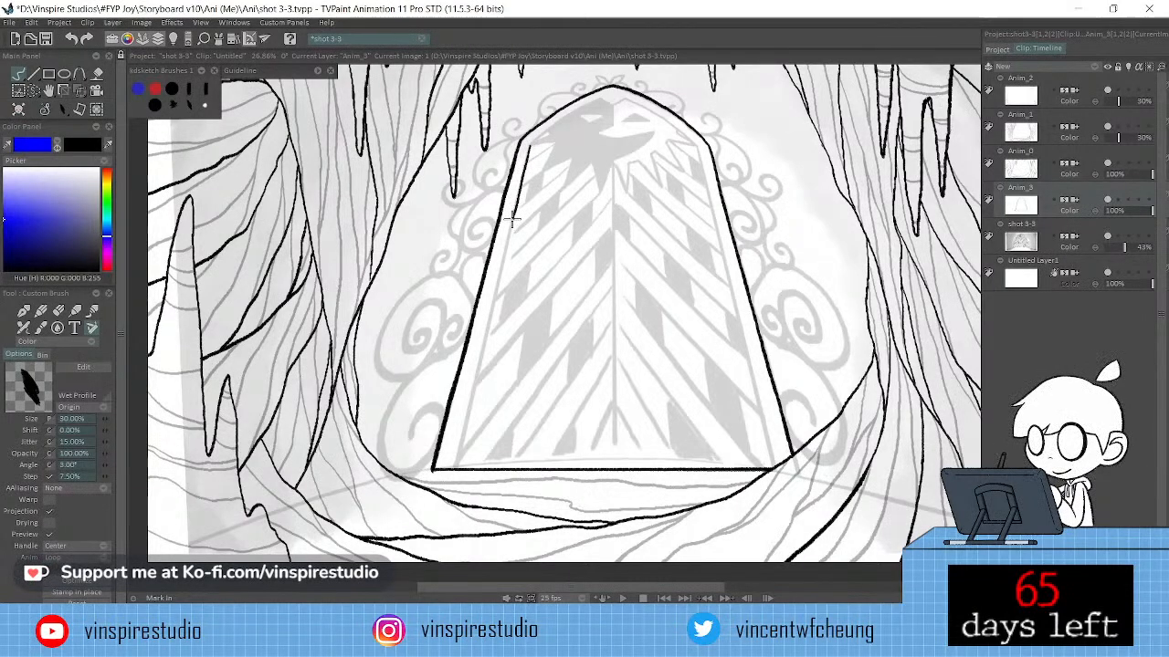
pyautogui.moveTo(507, 239); pyautogui.dragTo(461, 447)
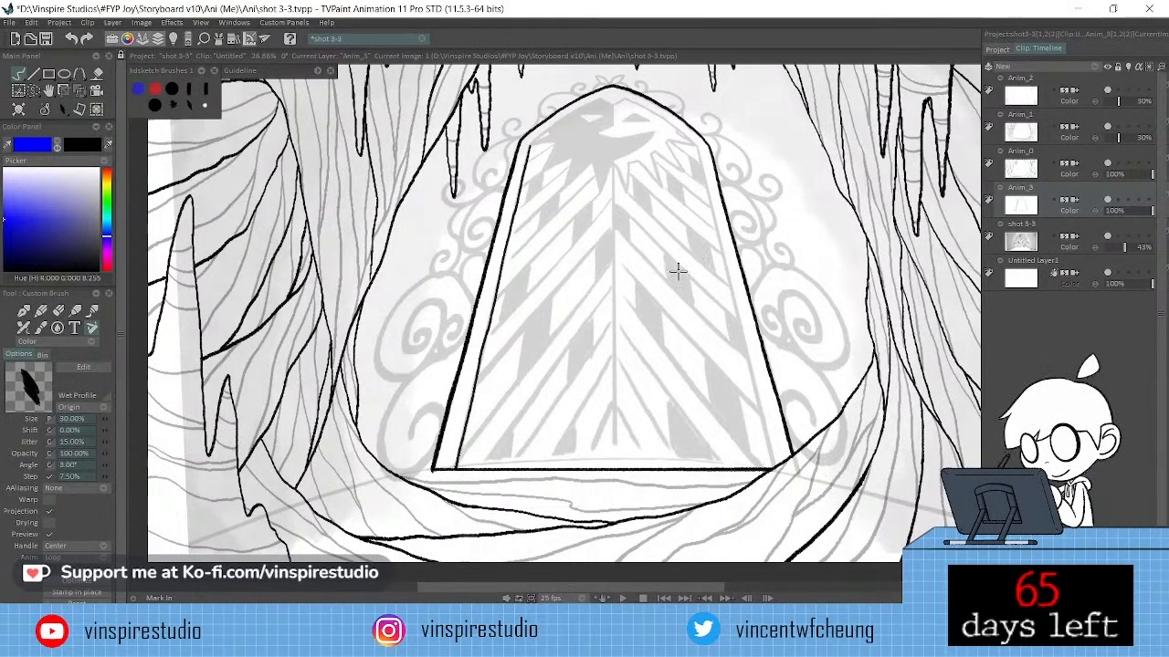
# Even out the thickness of the left inner frame line along its middle section, switching between erasing and inking.
pyautogui.moveTo(621, 325); pyautogui.dragTo(661, 307)
pyautogui.press('e')
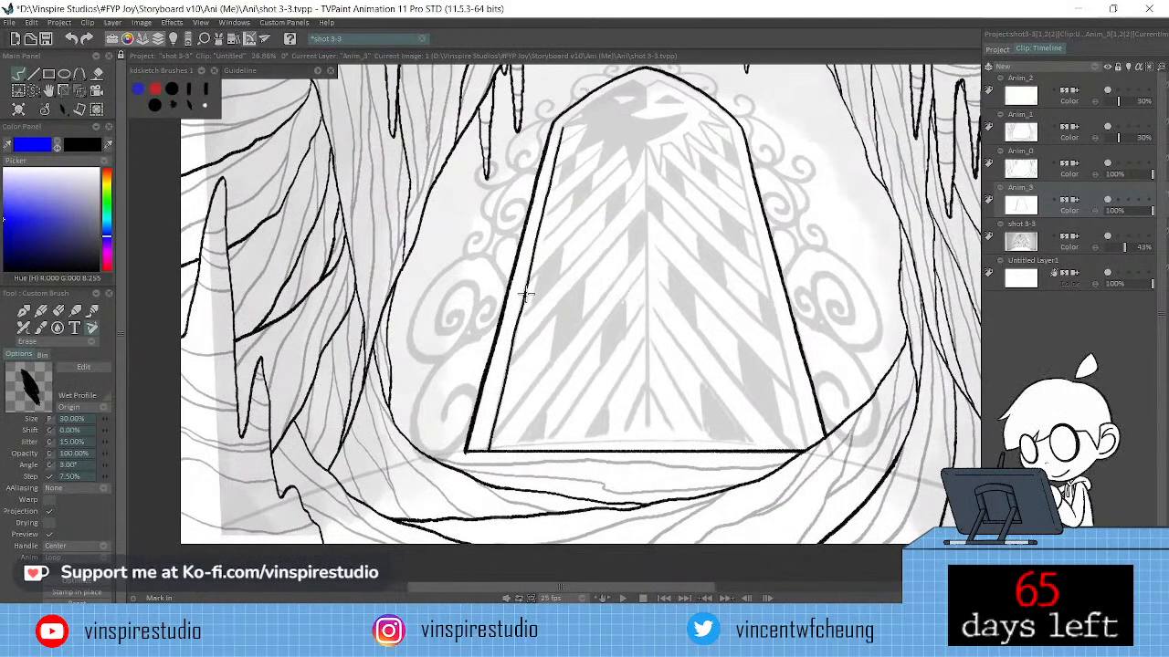
pyautogui.moveTo(532, 274); pyautogui.dragTo(518, 322)
pyautogui.moveTo(531, 264); pyautogui.dragTo(518, 321)
pyautogui.moveTo(529, 267); pyautogui.dragTo(513, 342)
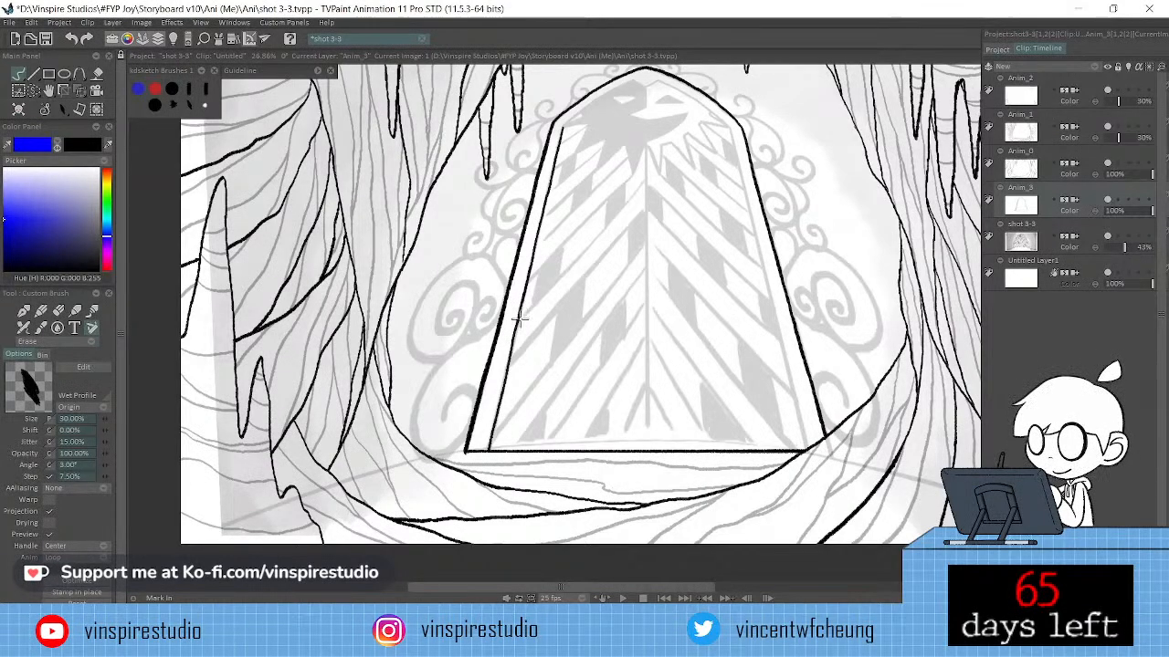
pyautogui.moveTo(527, 290); pyautogui.dragTo(520, 321)
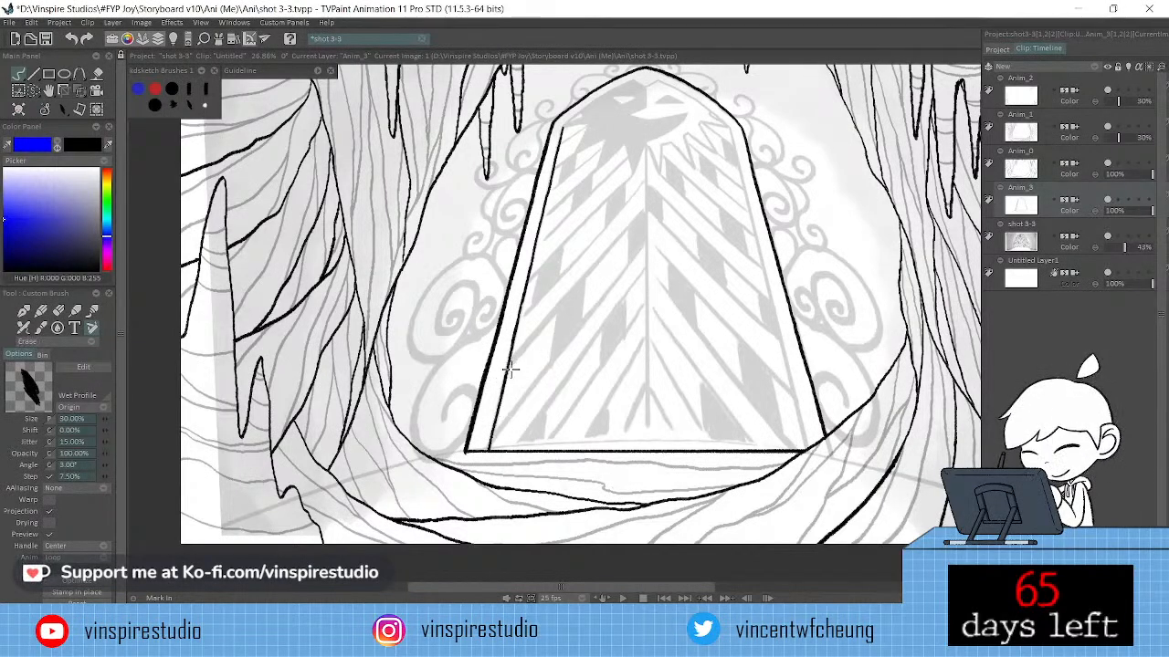
pyautogui.press('e')
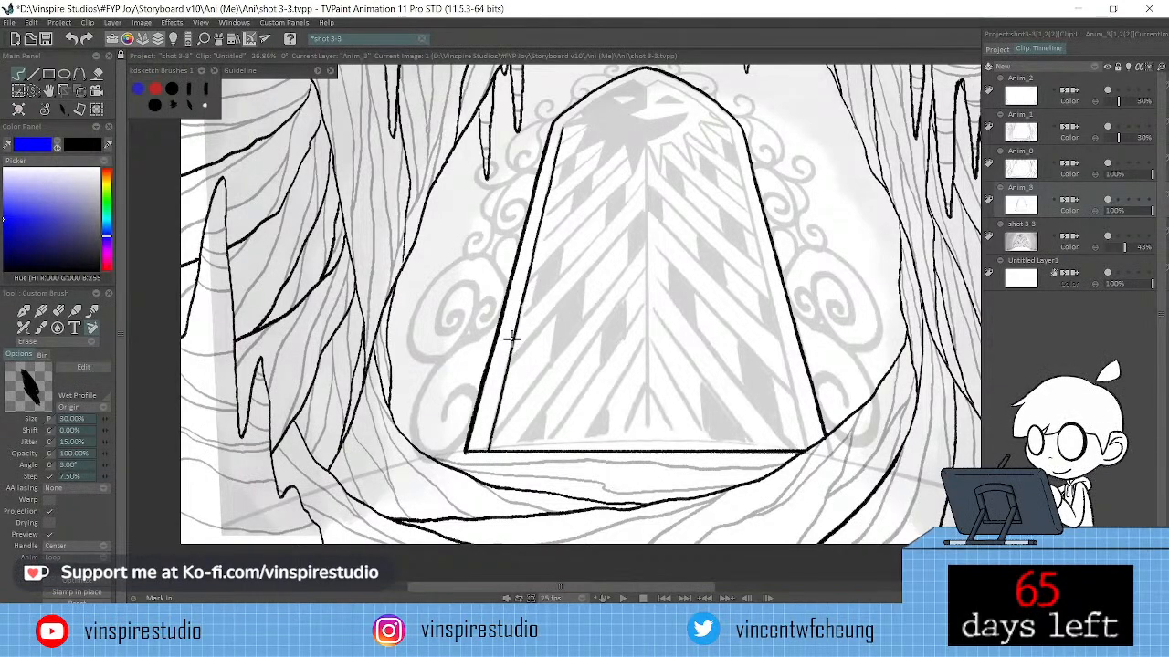
pyautogui.press('e')
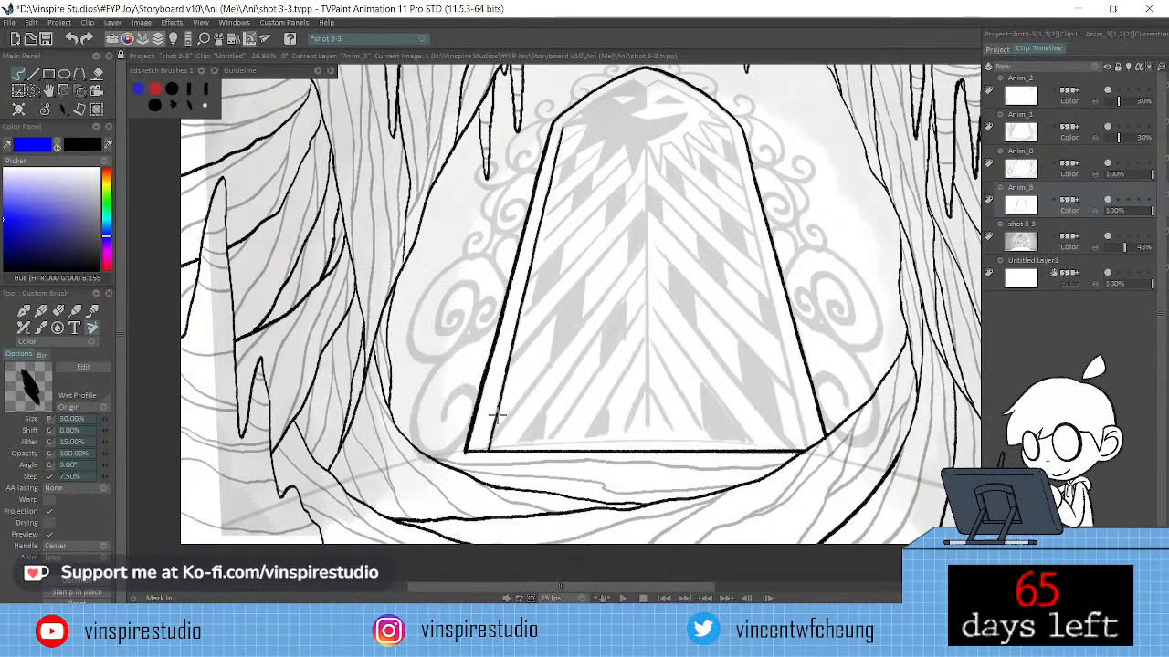
pyautogui.press('e')
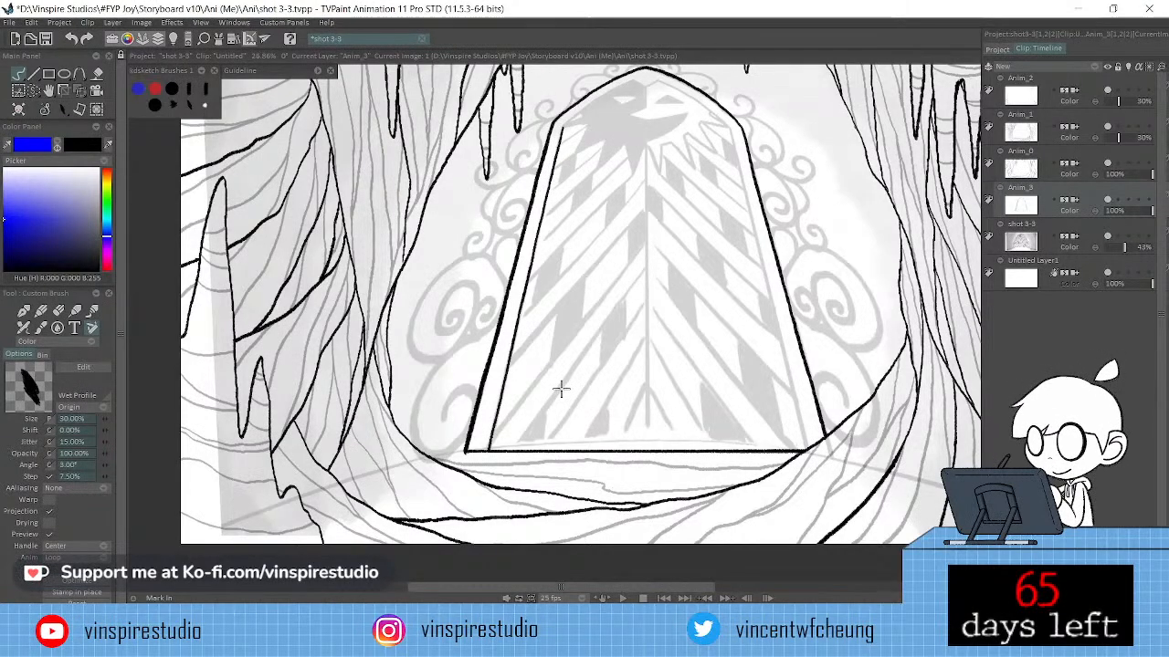
# Select the left inner frame line with a narrow freehand outline and copy it onto a new layer, Anim_4.
pyautogui.press('n')
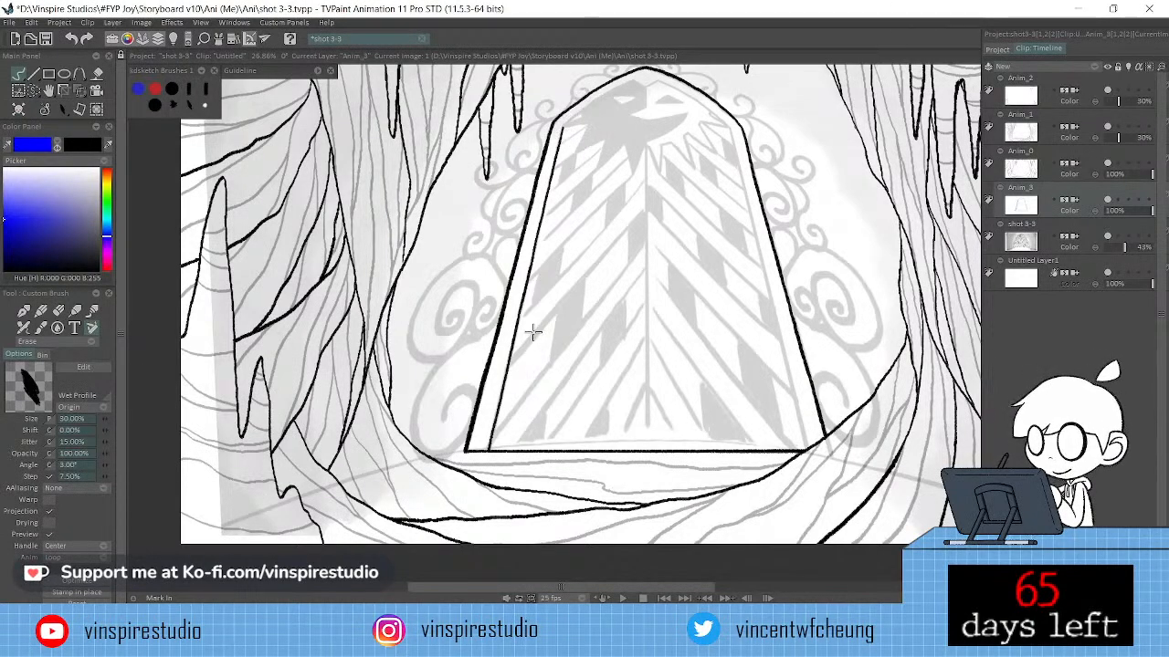
pyautogui.press('s')
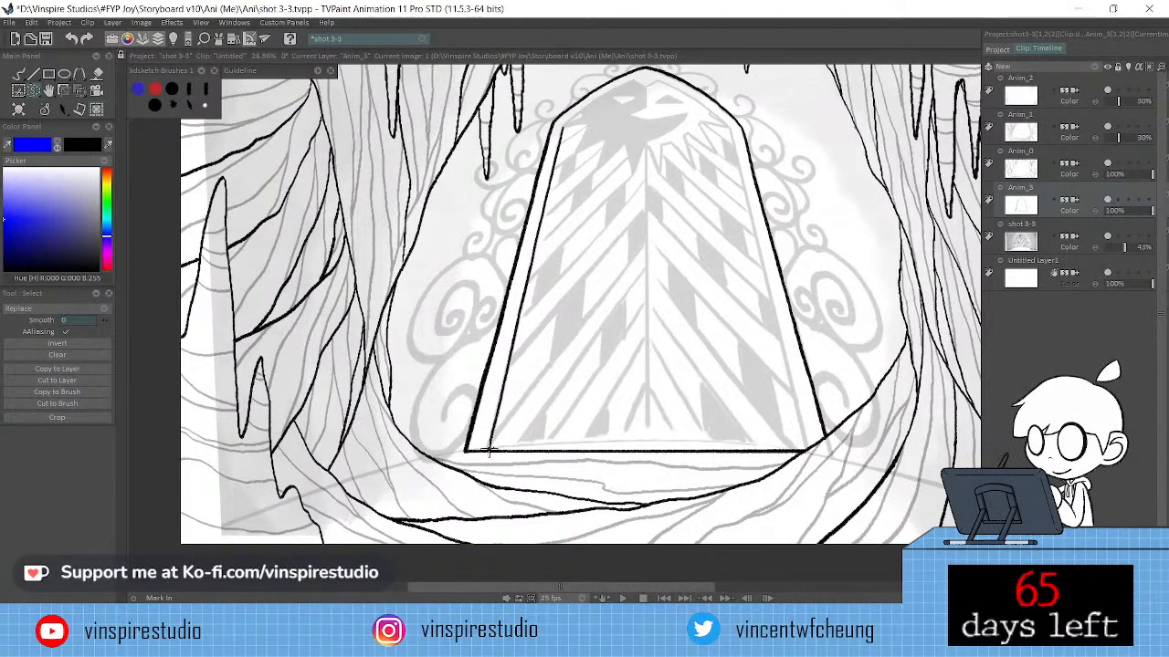
pyautogui.moveTo(489, 449); pyautogui.dragTo(494, 385)
pyautogui.moveTo(510, 320)
pyautogui.mouseDown()
pyautogui.moveTo(561, 123)
pyautogui.moveTo(567, 162)
pyautogui.mouseUp()
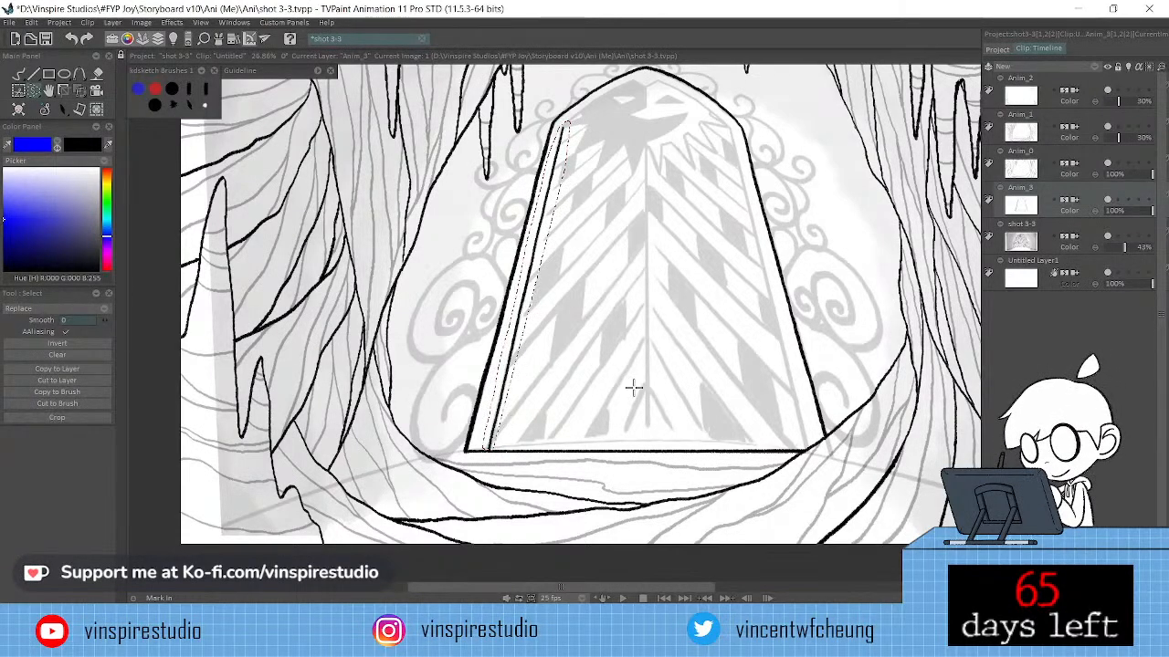
pyautogui.click(1071, 79)
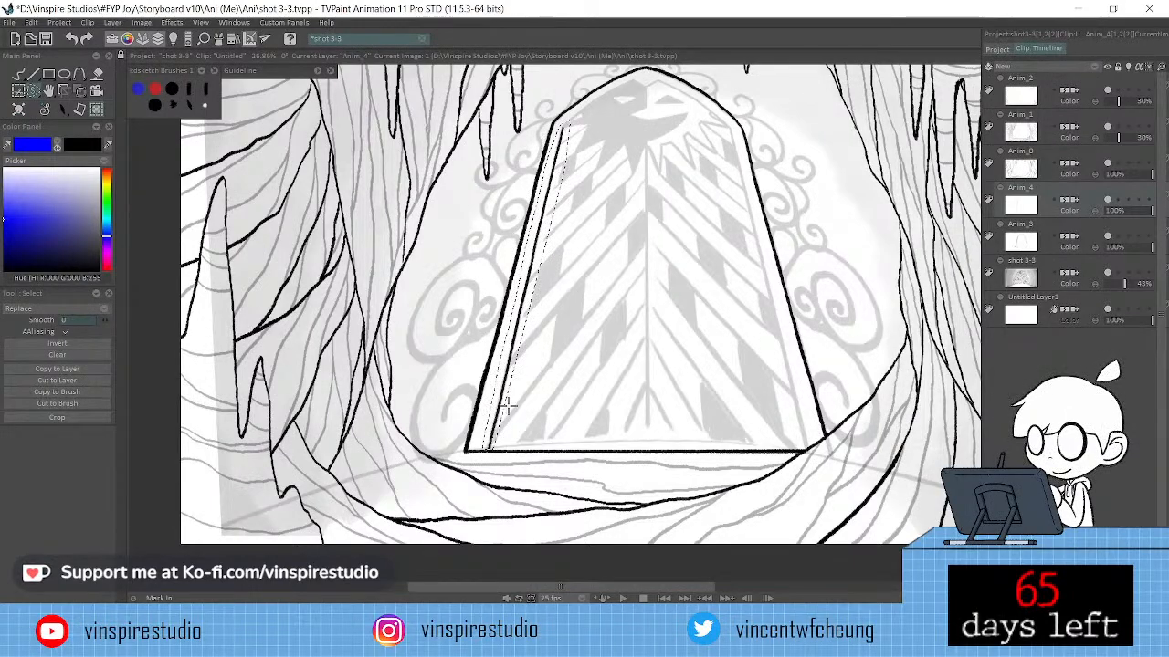
# Save the project and shift the copied inner frame line on Anim_4 sideways by setting its X panning to 24.
pyautogui.hotkey('ctrl', 't')
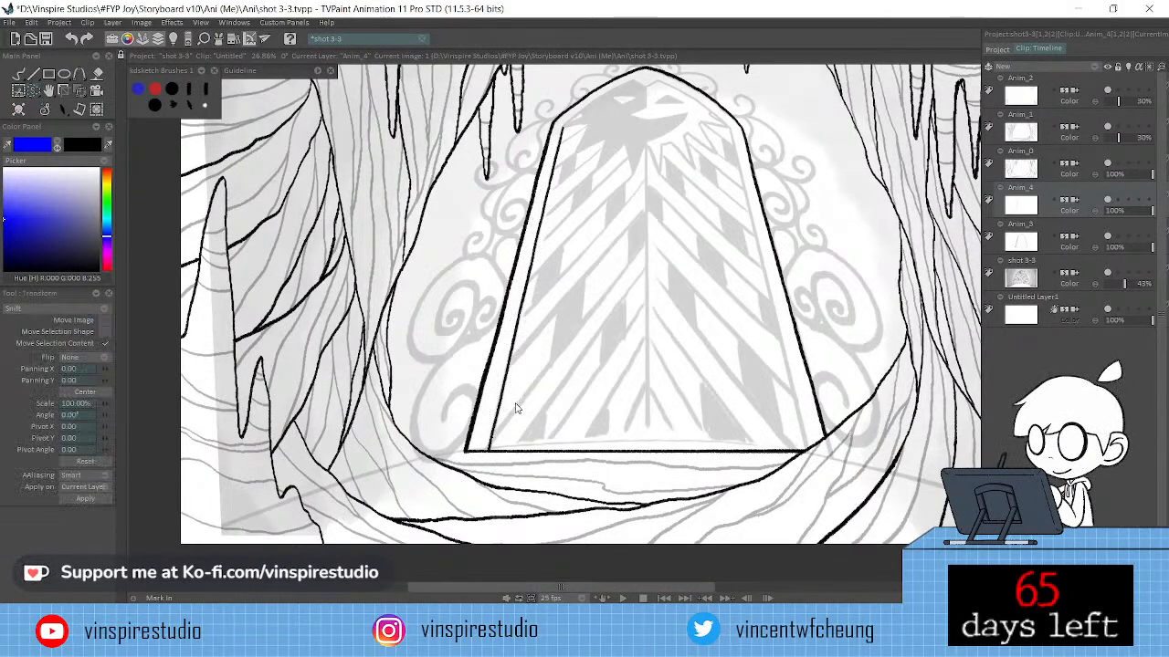
pyautogui.hotkey('ctrl', 's')
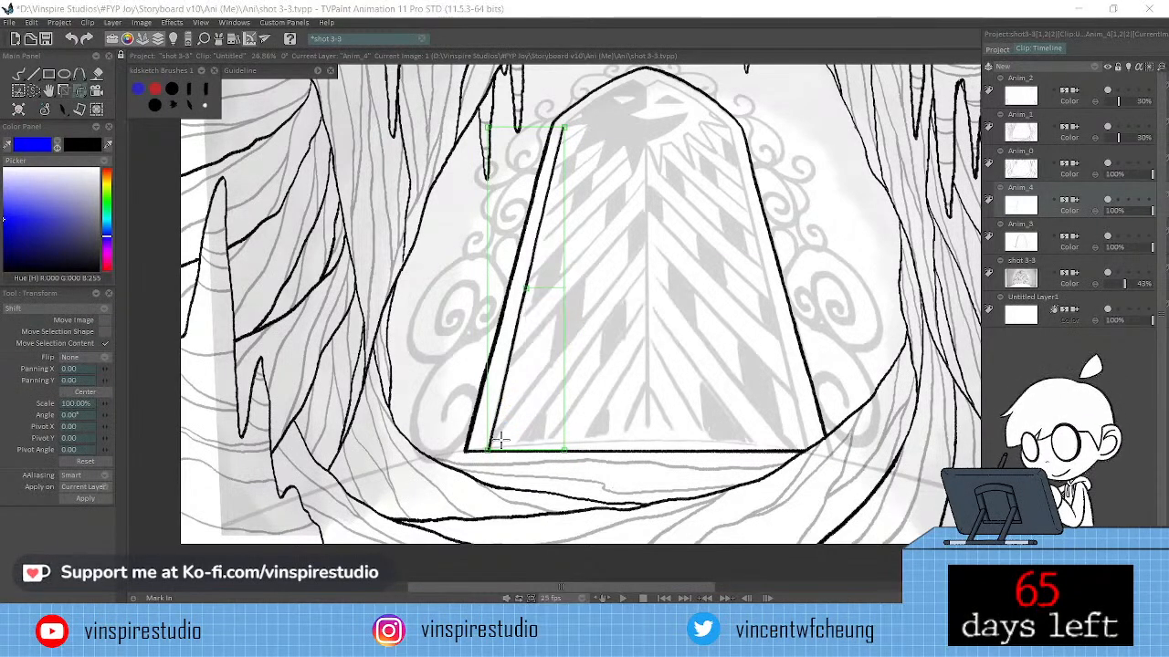
pyautogui.moveTo(105, 369); pyautogui.dragTo(117, 369)
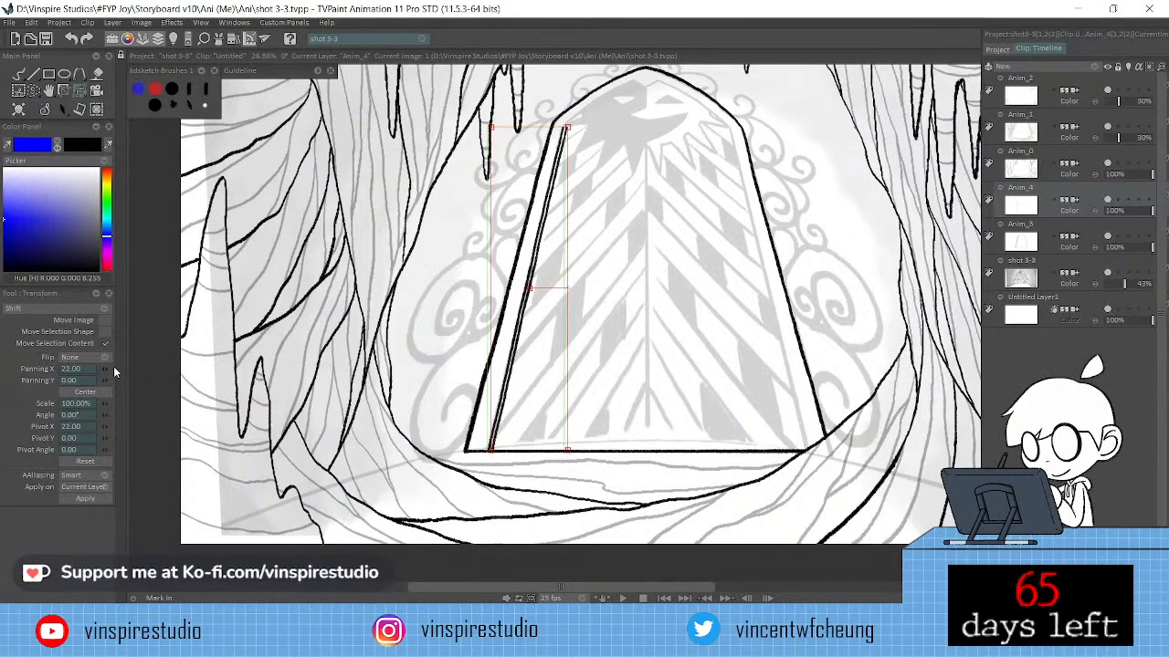
pyautogui.click(105, 367)
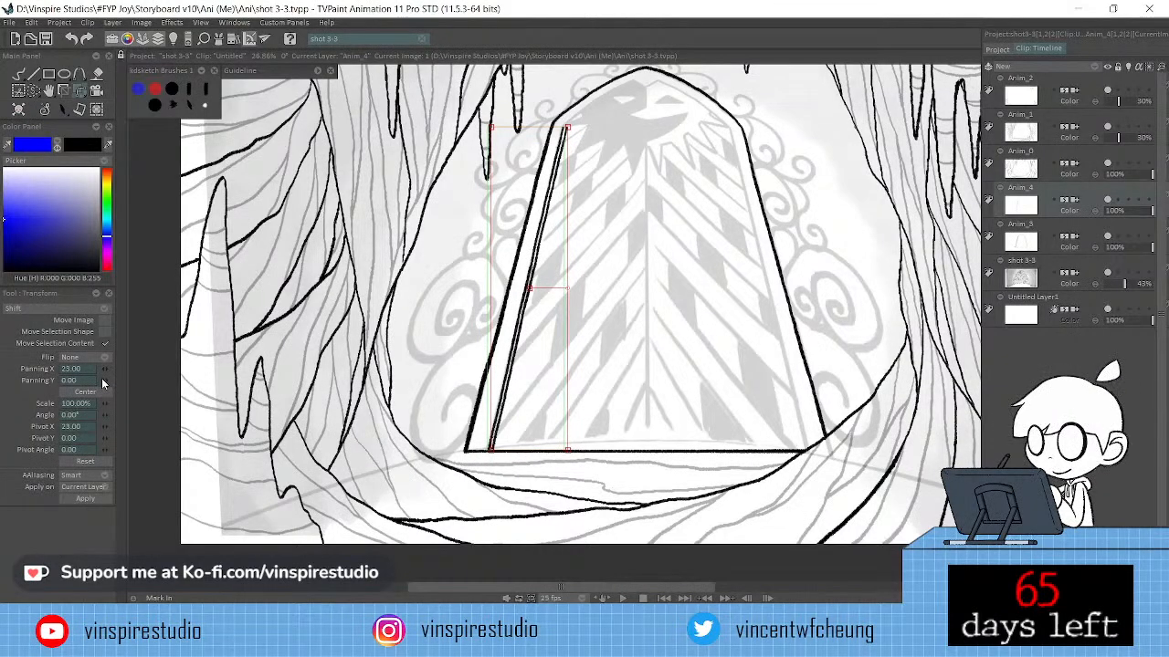
pyautogui.click(104, 369)
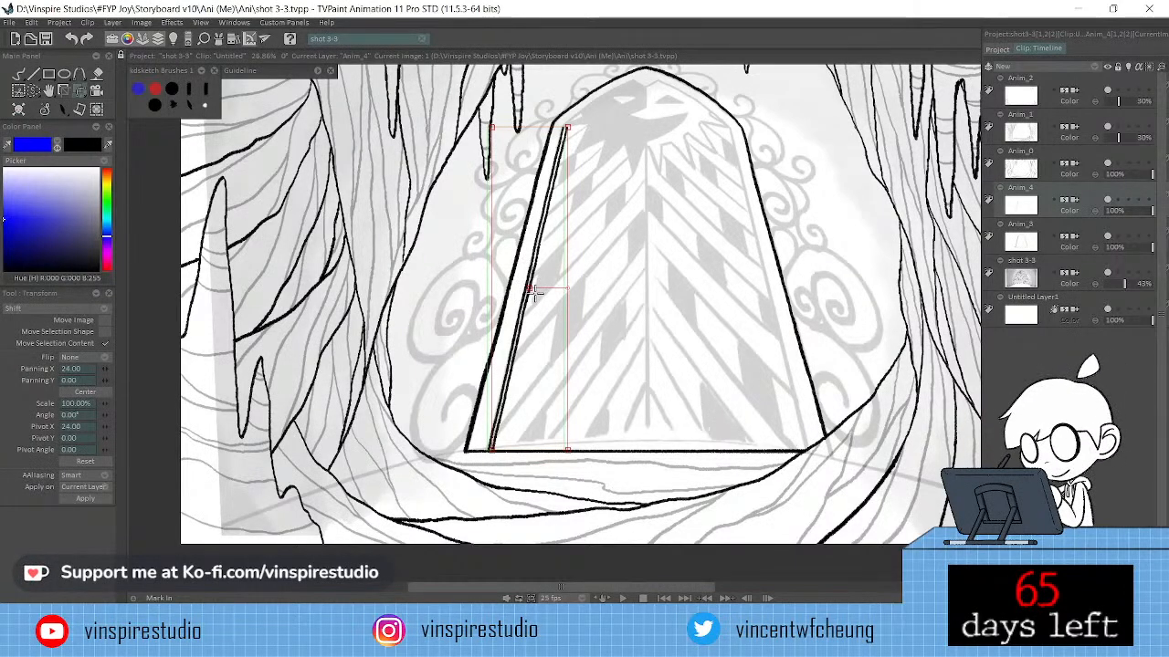
# Place the pivot at the copied line's upper end, rotate the line slightly inward, apply the transform and clear the selection.
pyautogui.moveTo(530, 287); pyautogui.dragTo(565, 128)
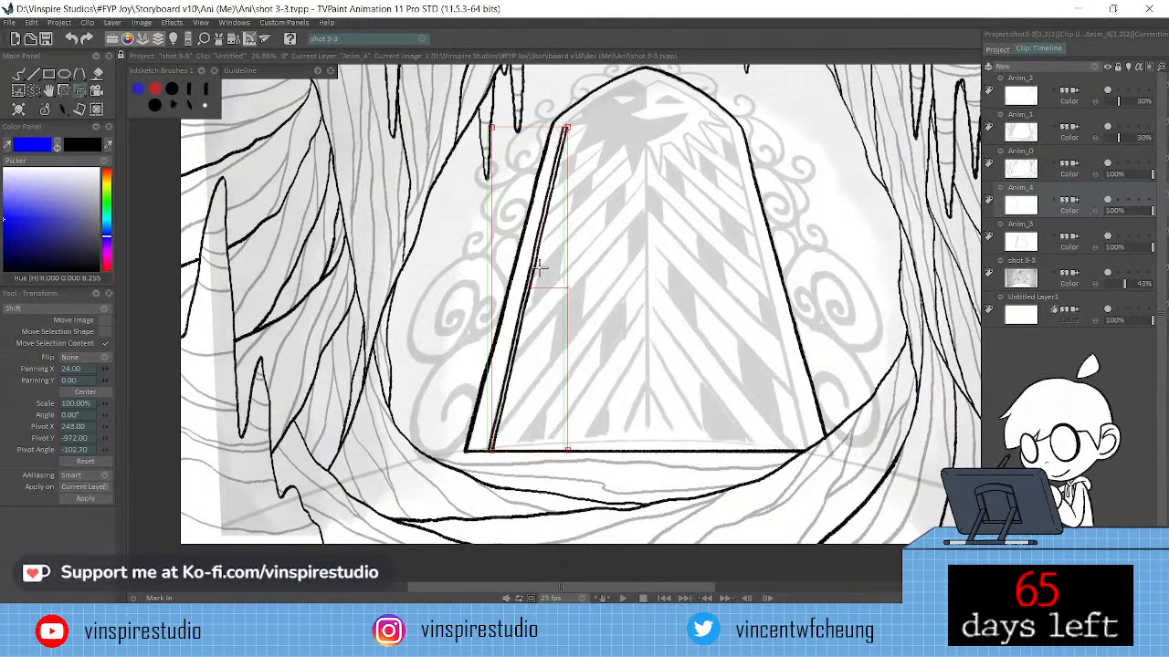
pyautogui.moveTo(532, 287); pyautogui.dragTo(529, 289)
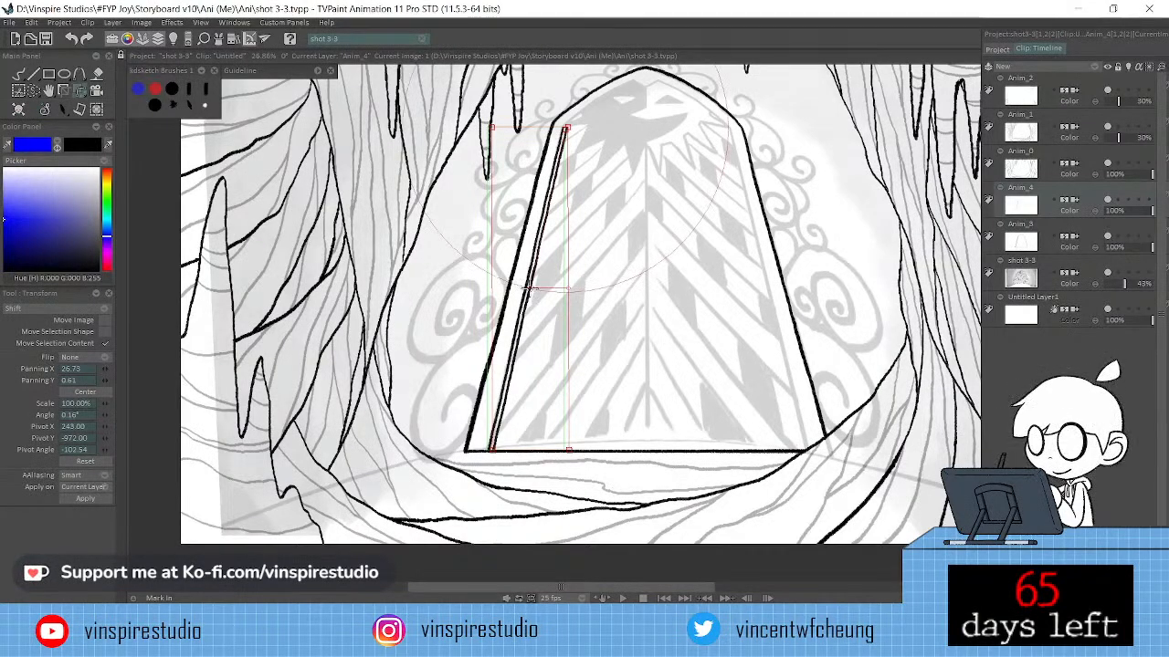
pyautogui.moveTo(529, 289); pyautogui.dragTo(529, 291)
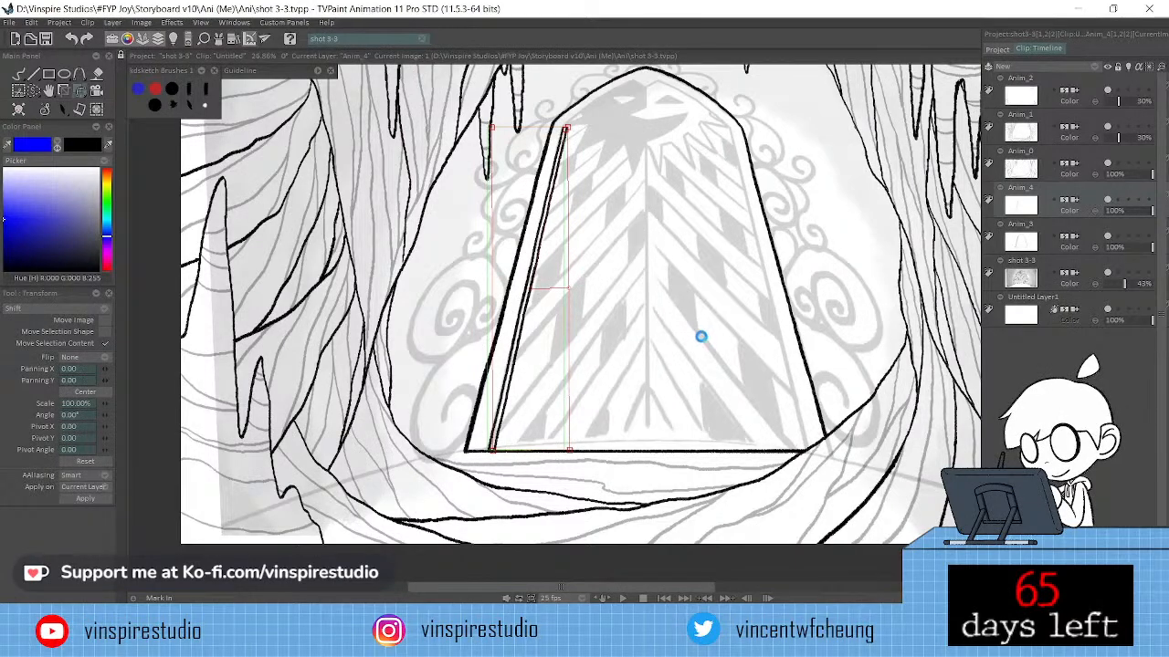
pyautogui.press('Return')
pyautogui.hotkey('ctrl', 'd')
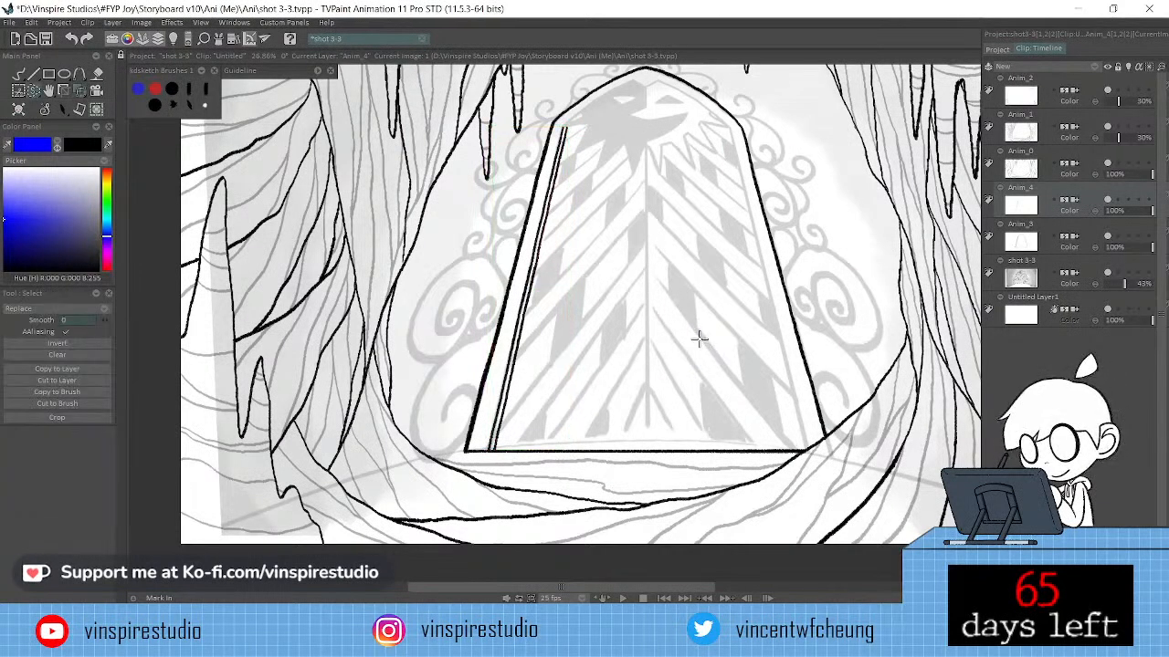
# Merge the Anim_4 layer into Anim_3 in Color mode and tidy the double line's lower ends at the door base.
pyautogui.doubleClick(1089, 212)
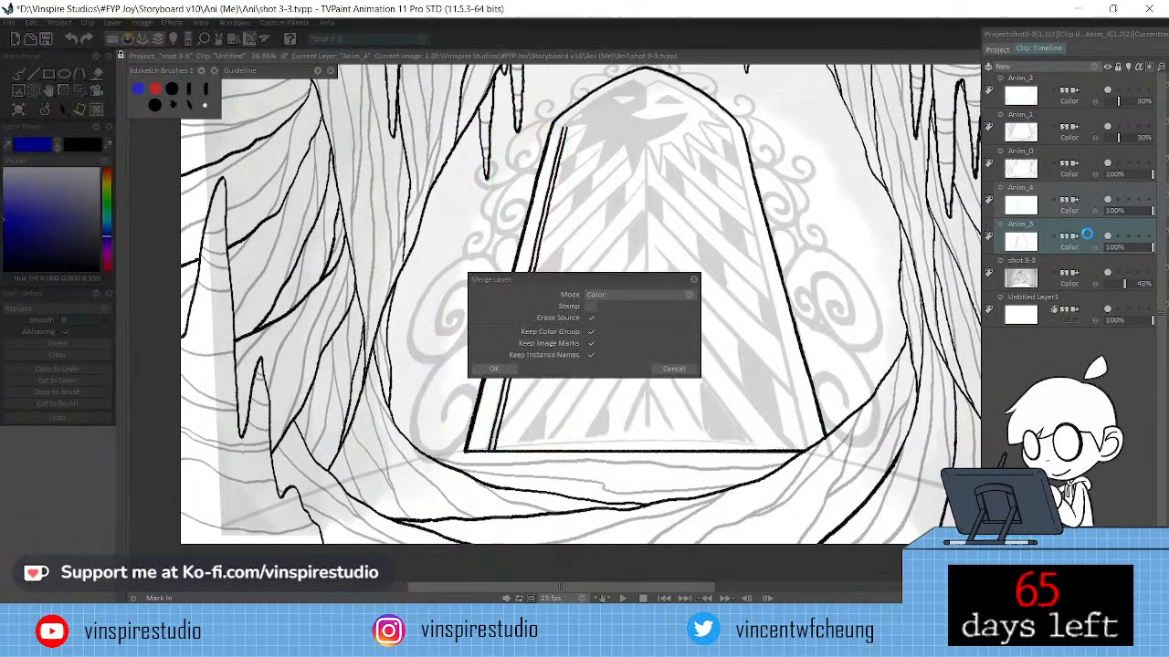
pyautogui.click(504, 367)
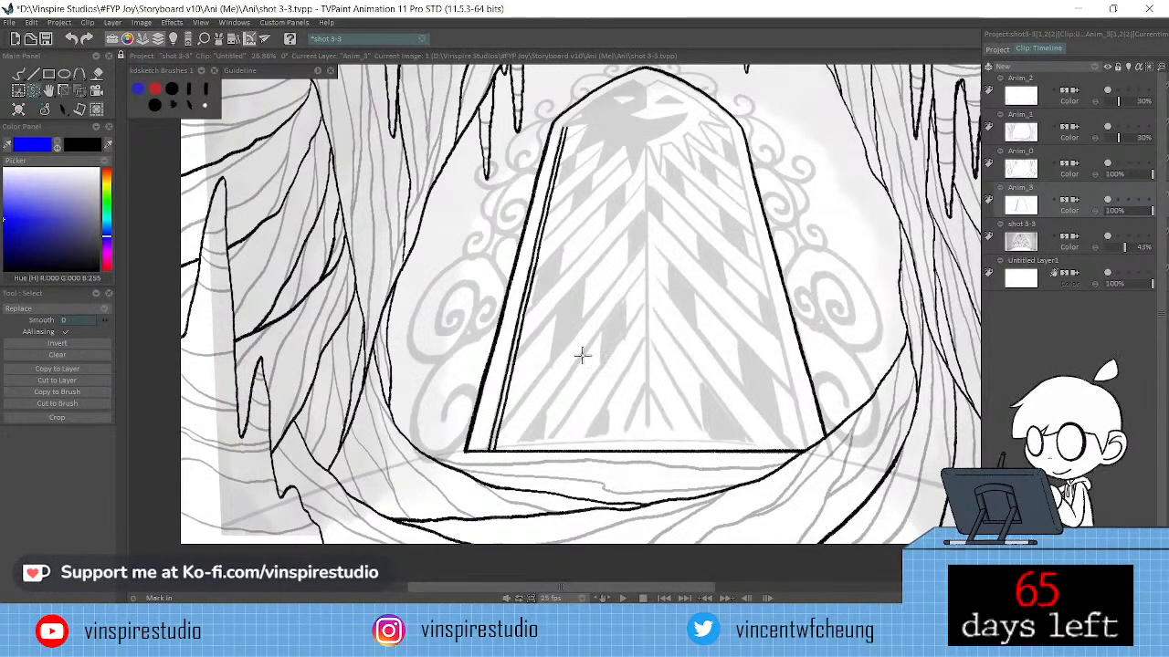
pyautogui.scroll(2, 582, 349)
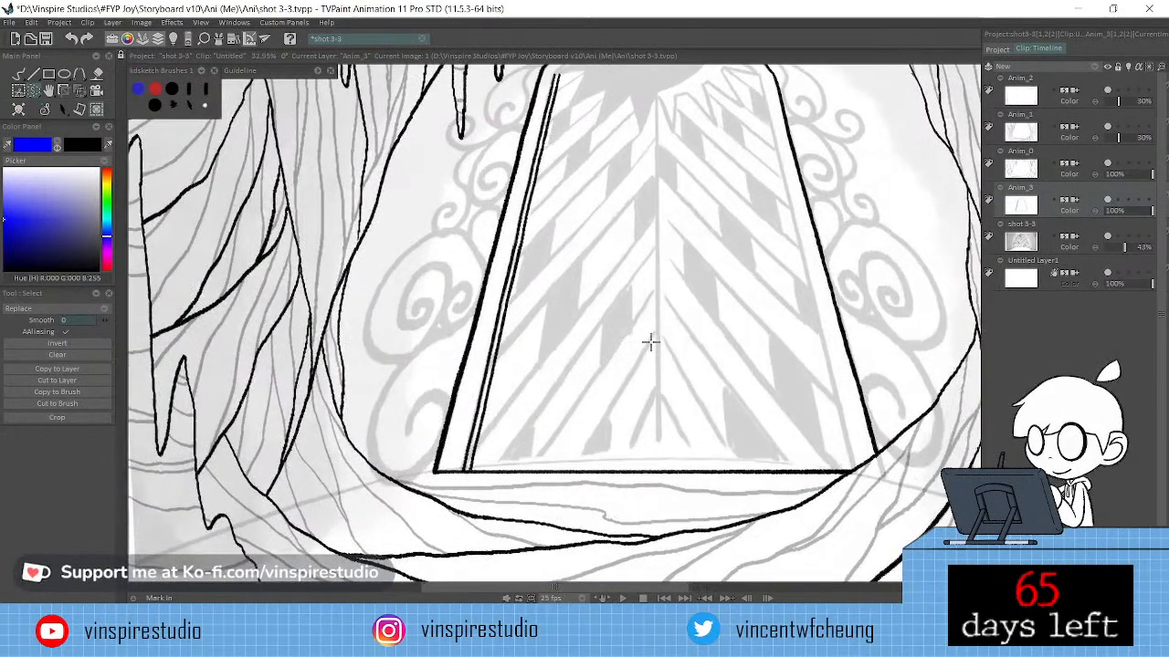
pyautogui.moveTo(639, 353); pyautogui.dragTo(705, 316)
pyautogui.press('b')
pyautogui.click(92, 327)
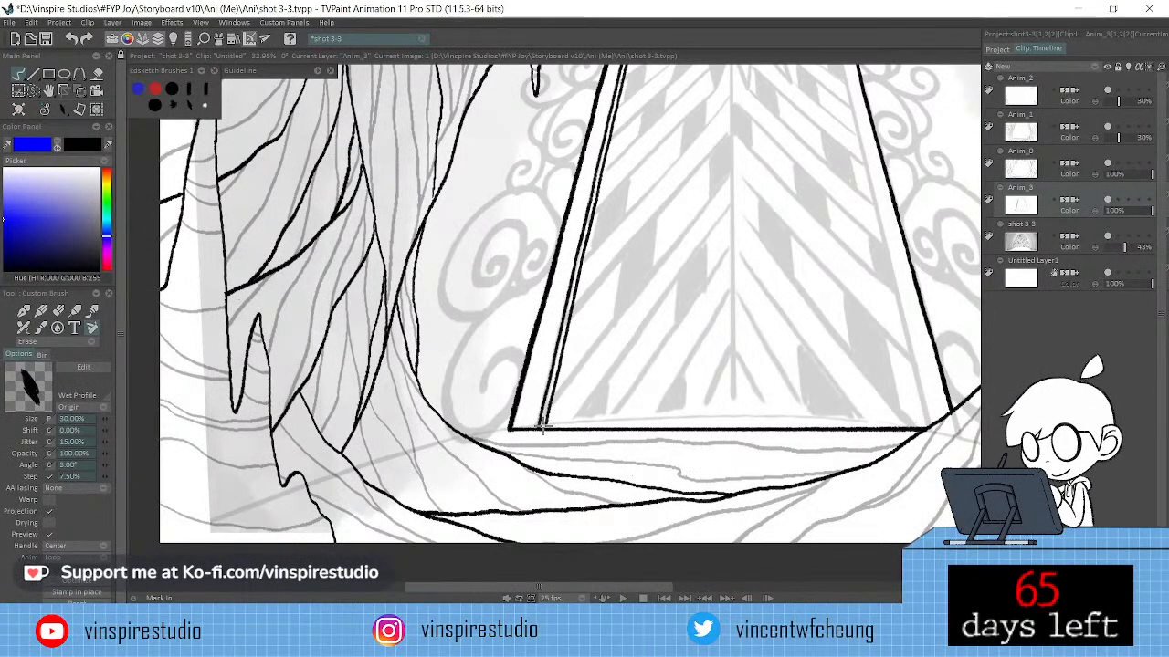
pyautogui.press('n')
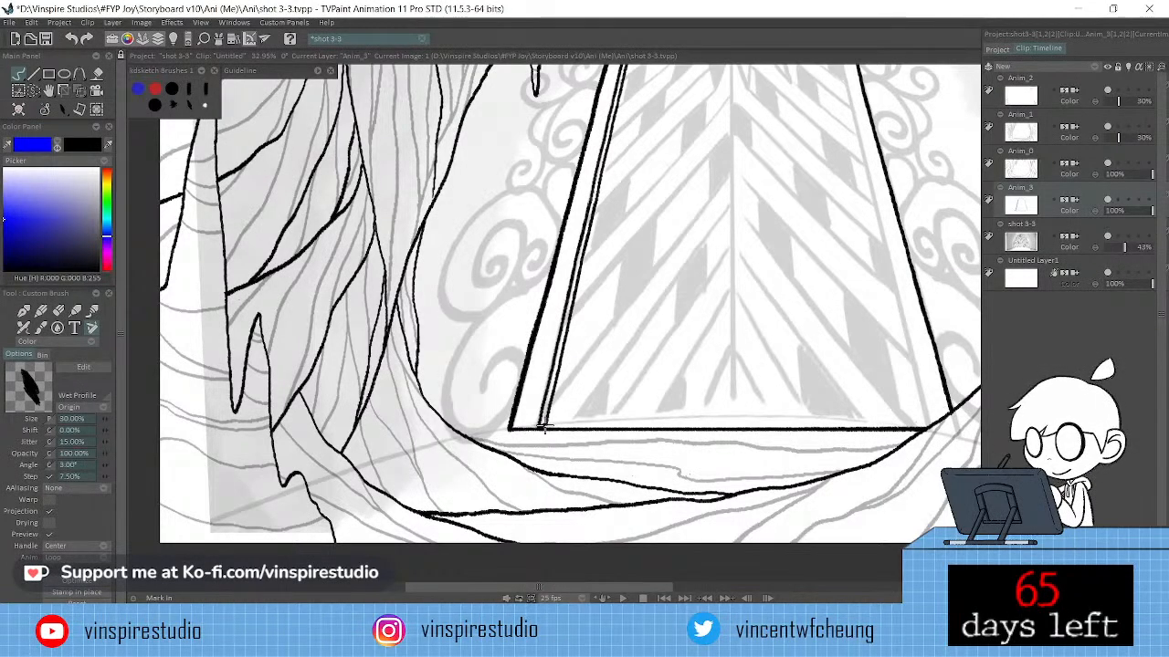
# Mirror the canvas and ink a thin inner frame line along the door's opposite edge, from below the shoulder to the base.
pyautogui.scroll(-4, 804, 357)
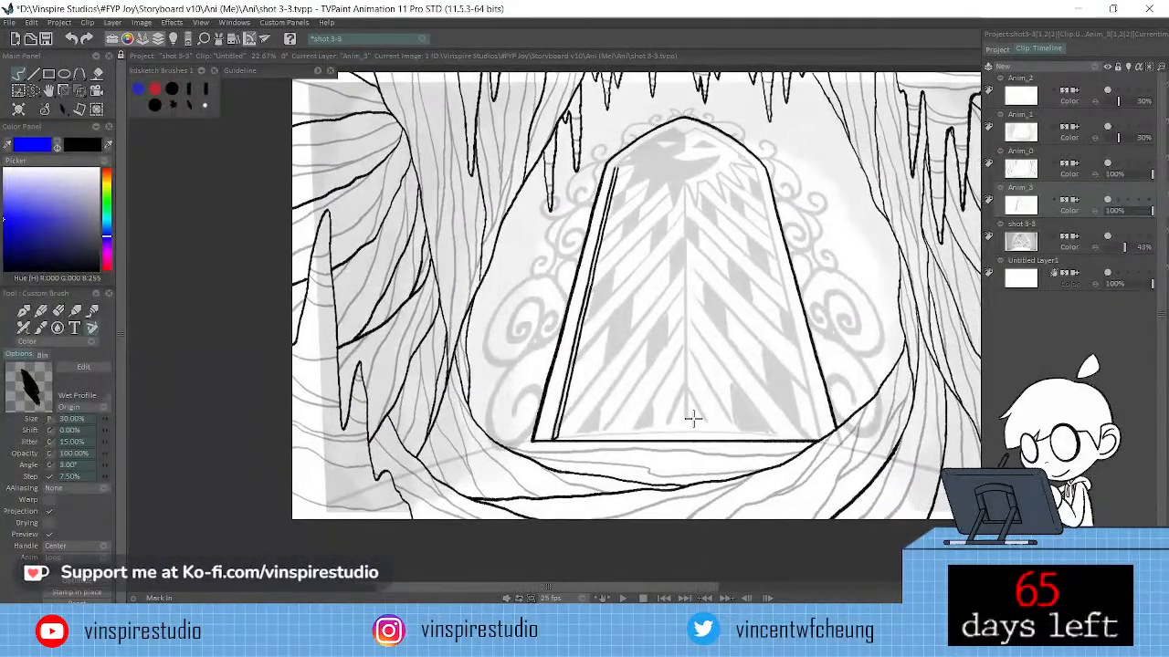
pyautogui.moveTo(694, 418); pyautogui.dragTo(683, 421)
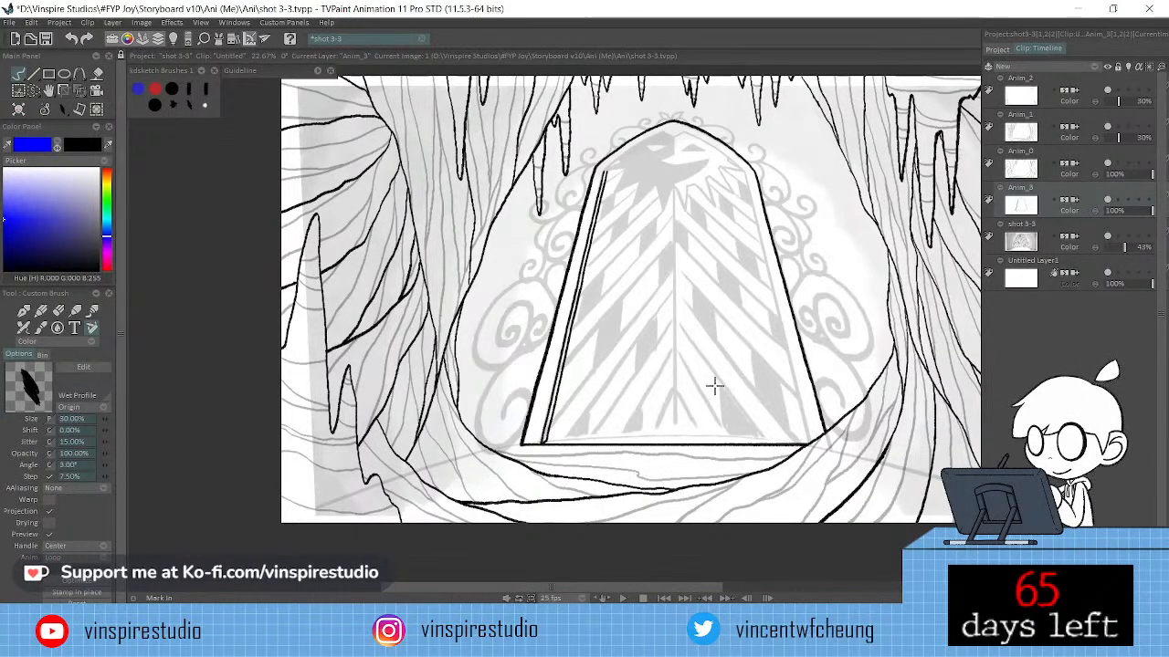
pyautogui.press('n')
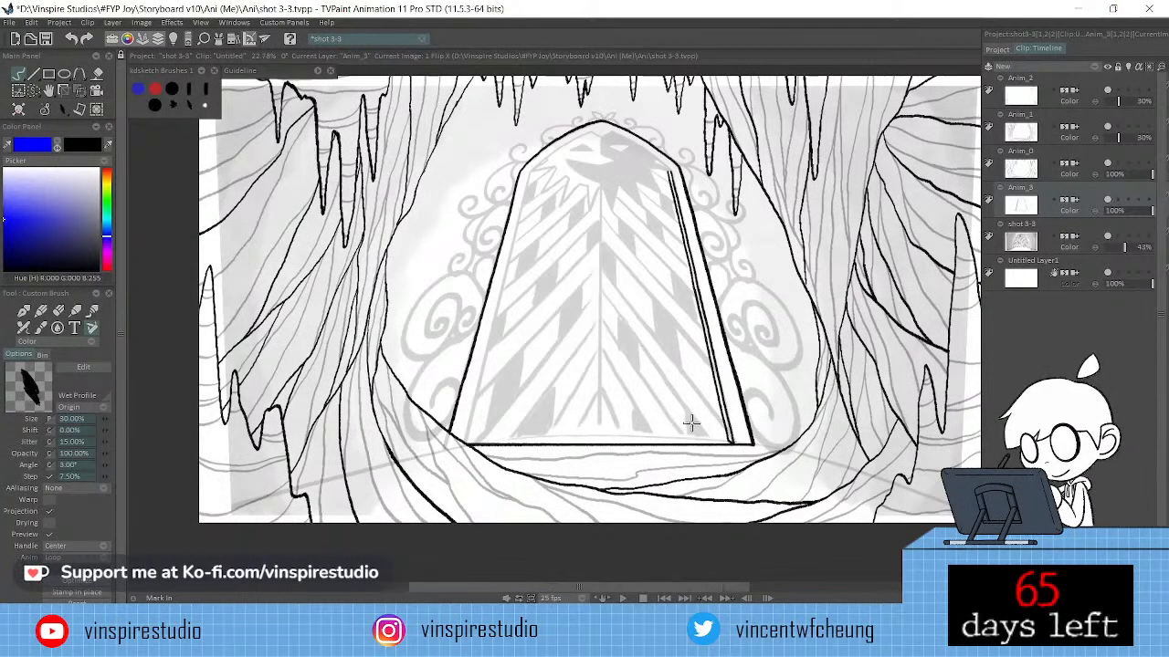
pyautogui.scroll(3, 691, 422)
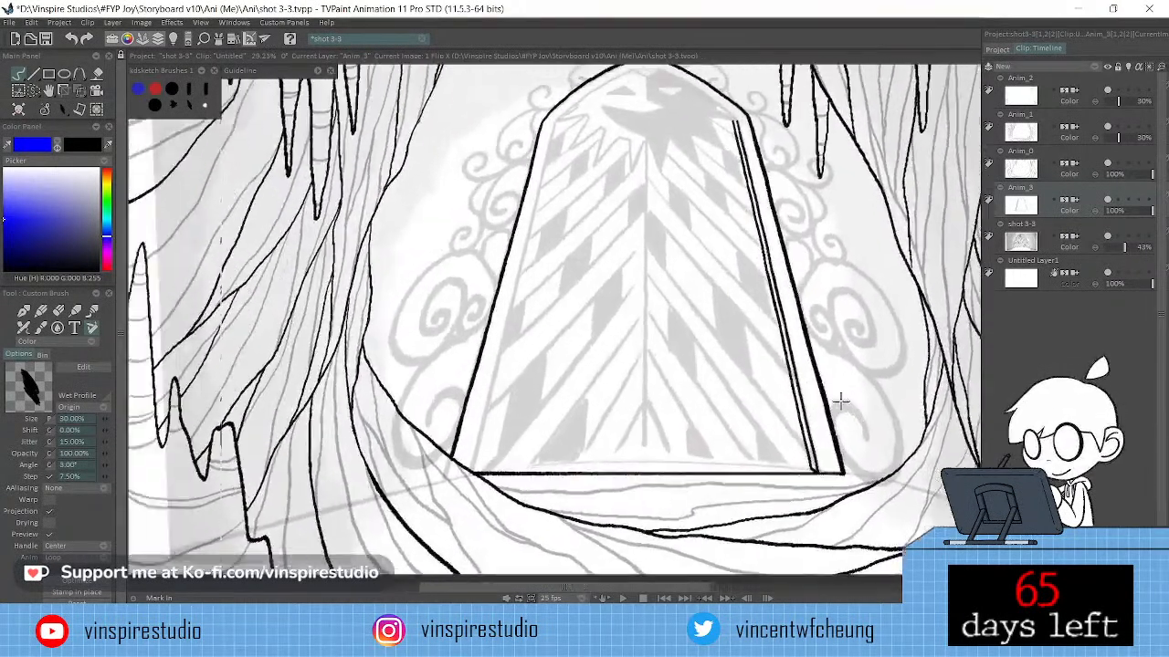
pyautogui.moveTo(841, 402); pyautogui.dragTo(865, 399)
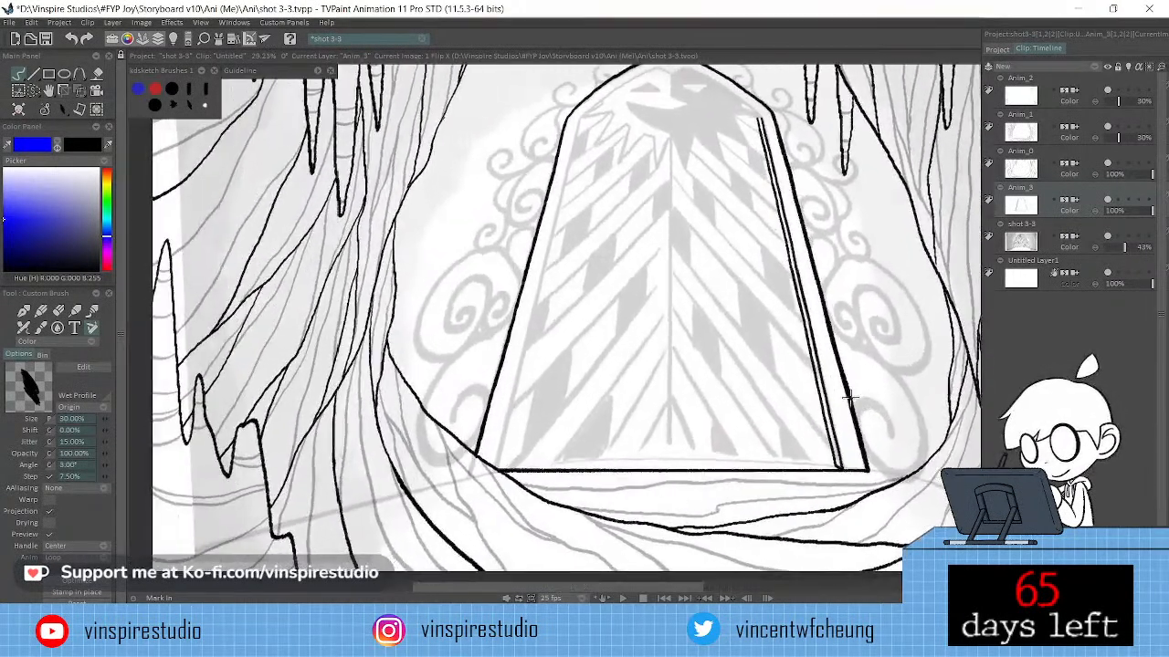
pyautogui.press('p')
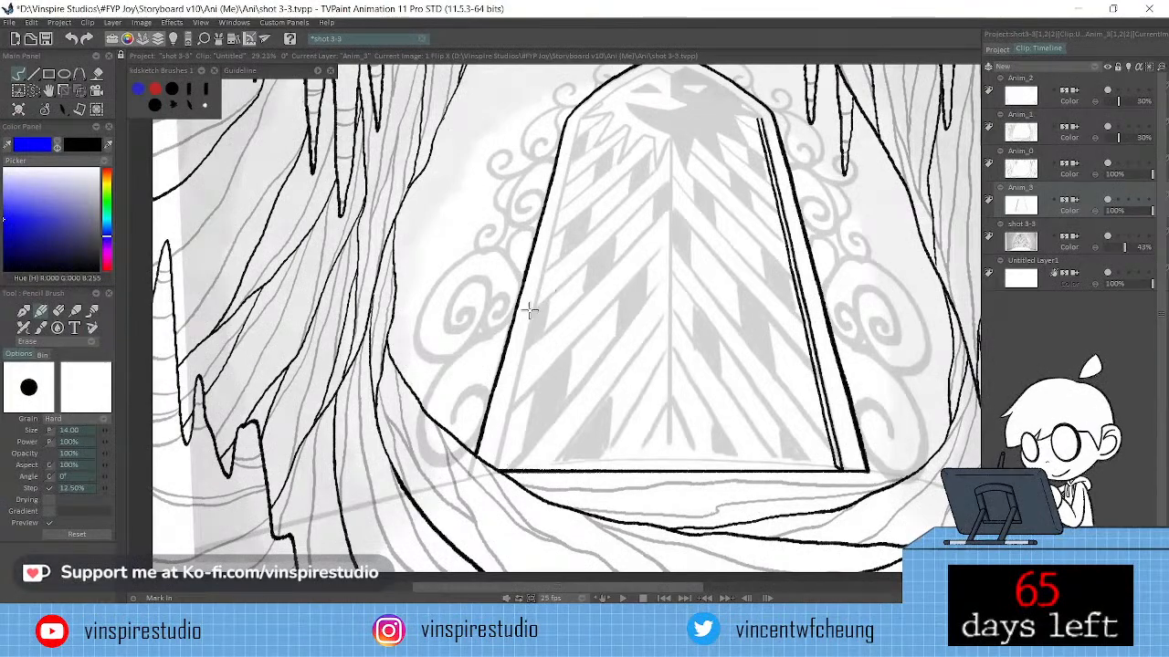
pyautogui.press('b')
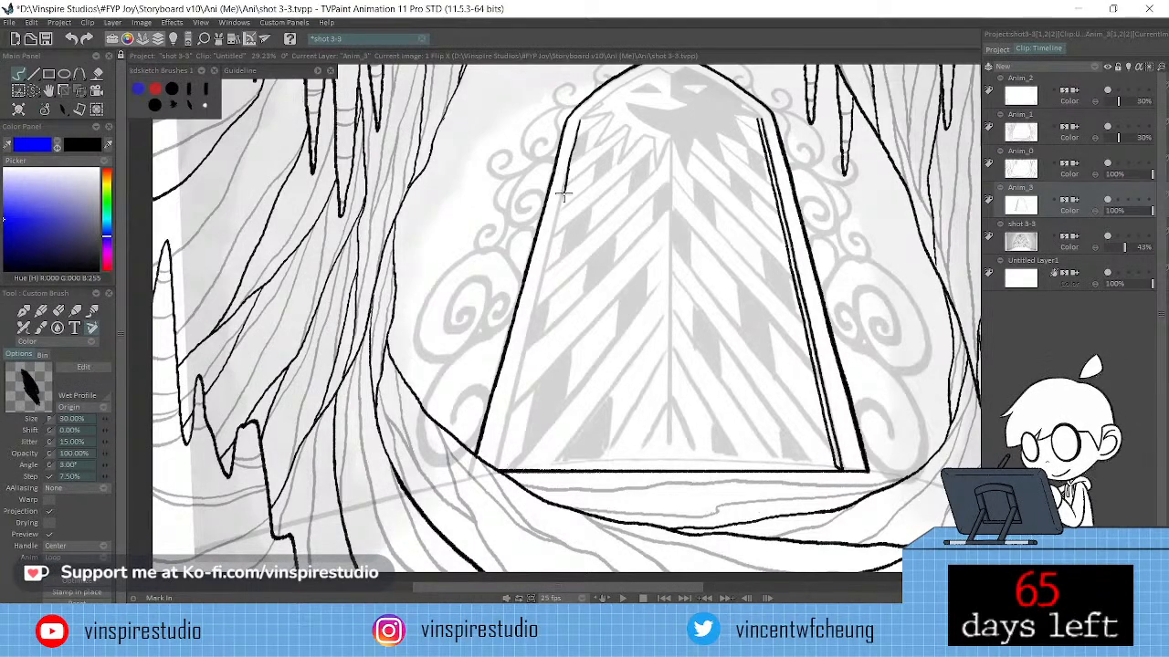
pyautogui.moveTo(569, 157); pyautogui.dragTo(538, 283)
pyautogui.hotkey('ctrl', 'z')
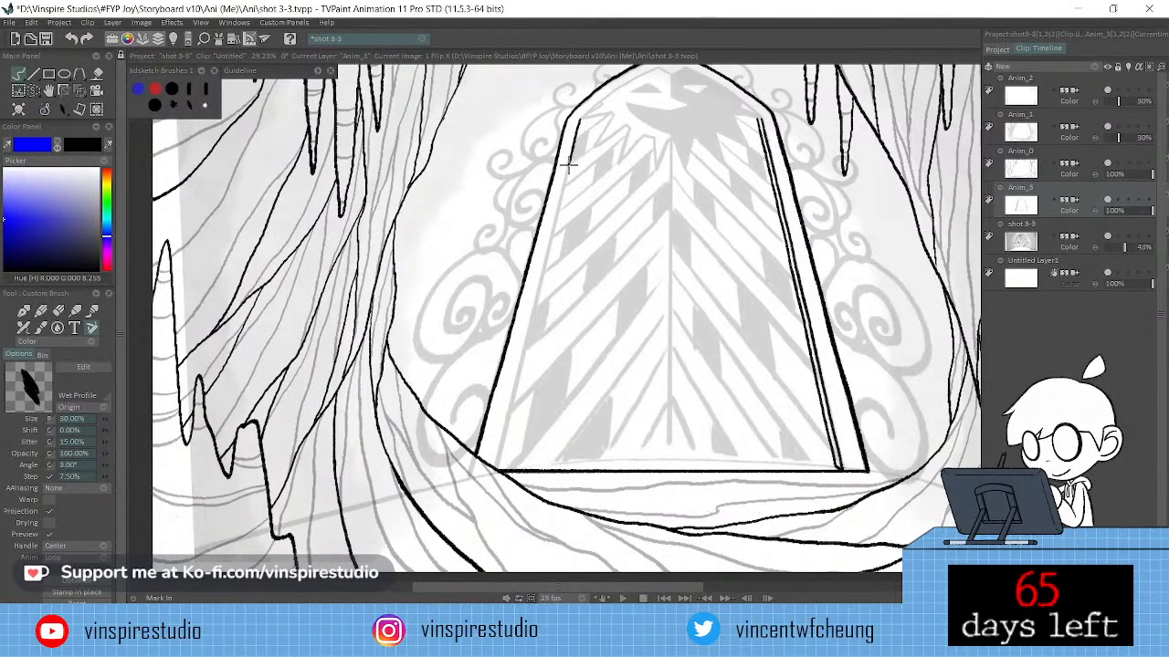
pyautogui.moveTo(568, 165); pyautogui.dragTo(516, 384)
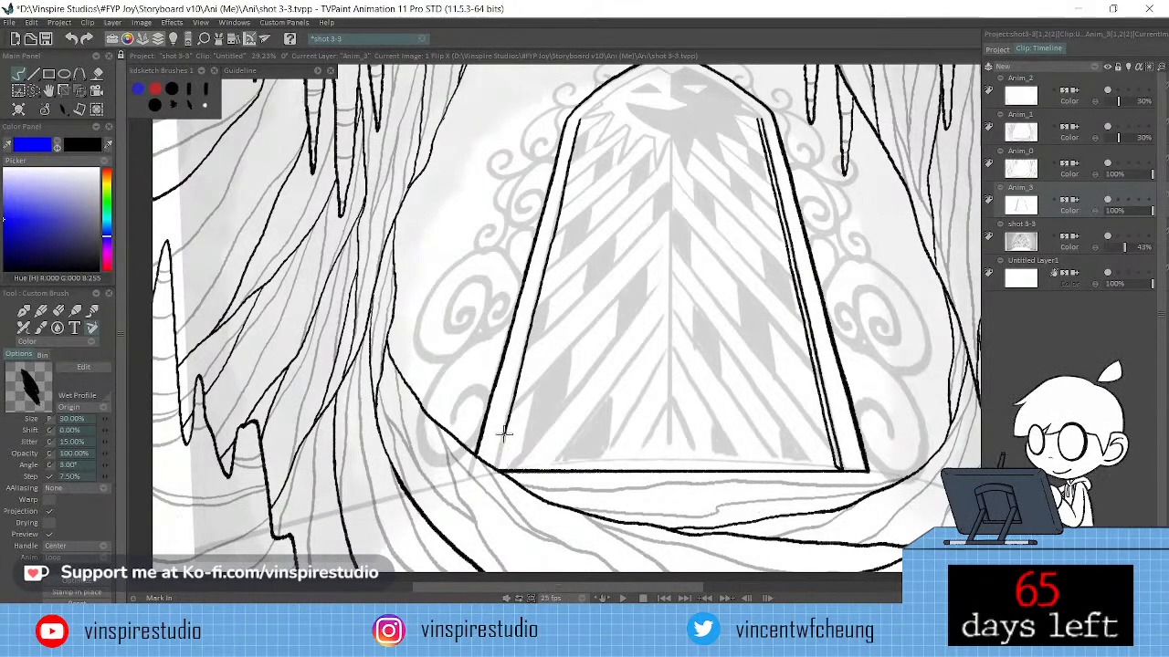
pyautogui.moveTo(504, 434); pyautogui.dragTo(497, 467)
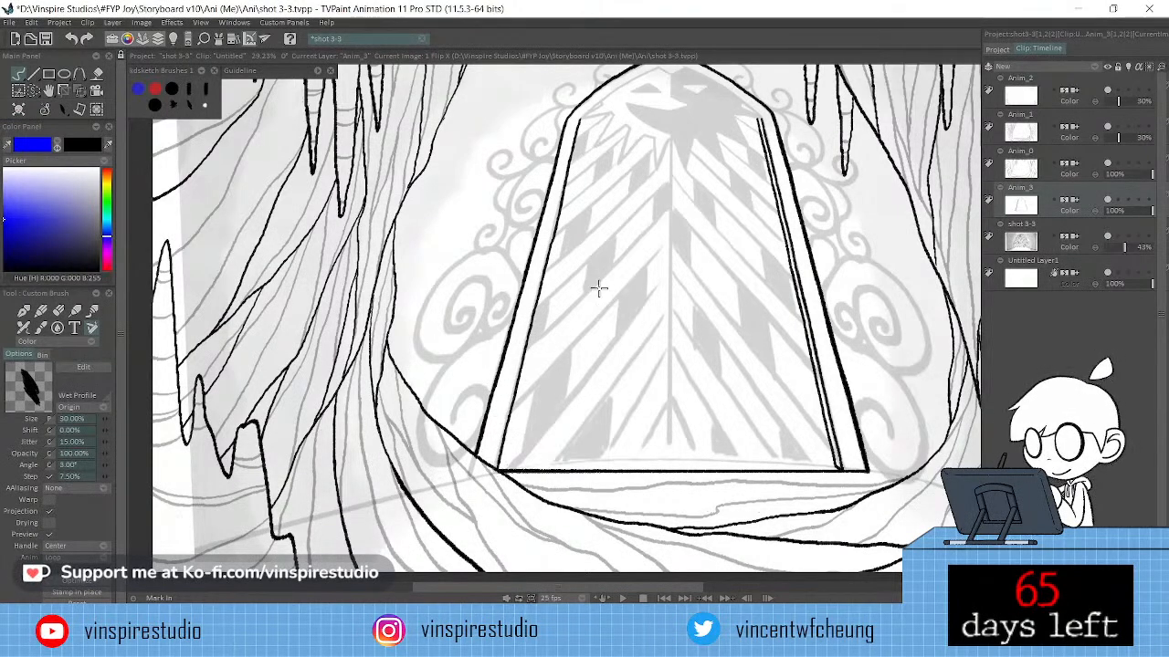
# Even out the new inner frame line's thickness along its upper and middle sections, switching between erasing and inking.
pyautogui.press('e')
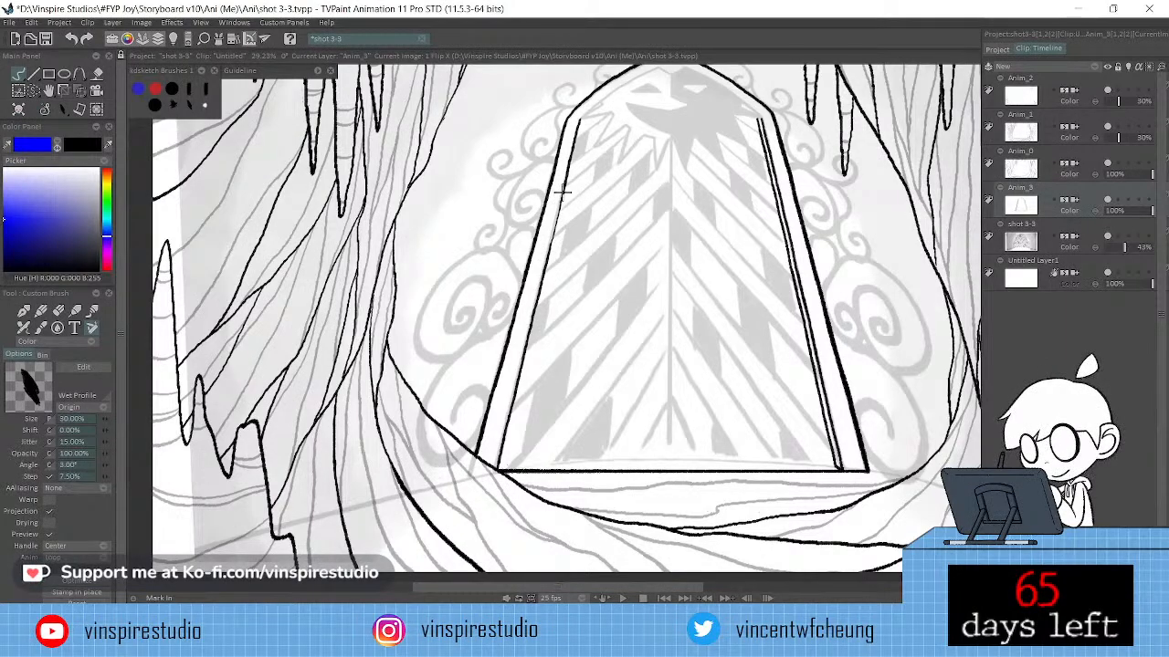
pyautogui.press('e')
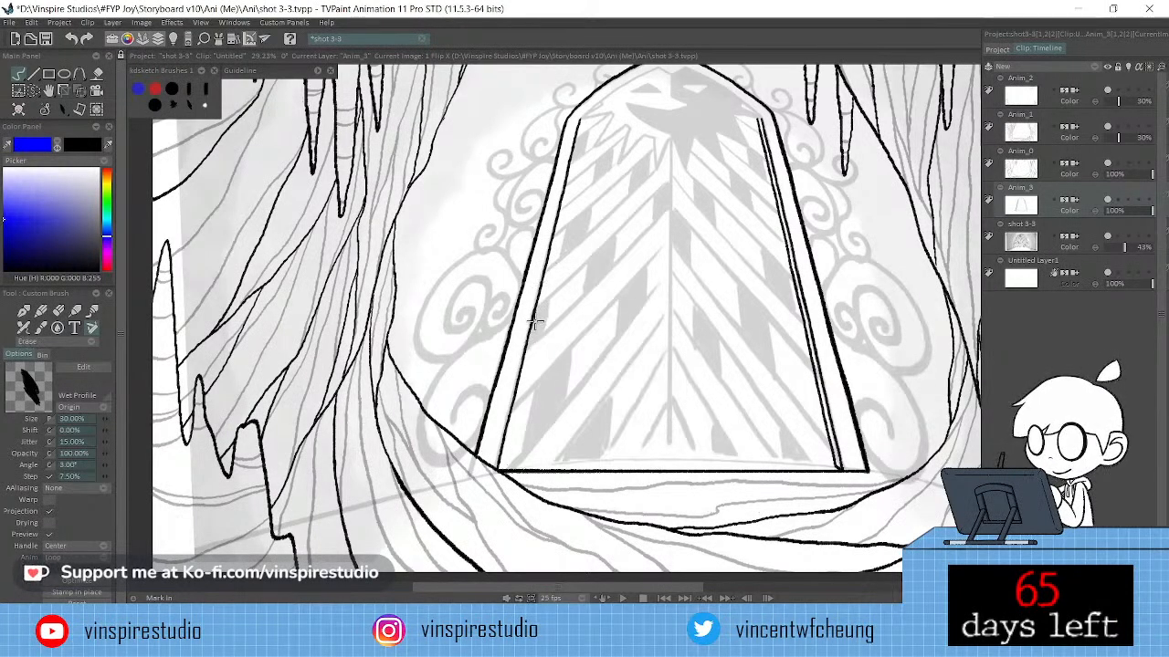
pyautogui.press('e')
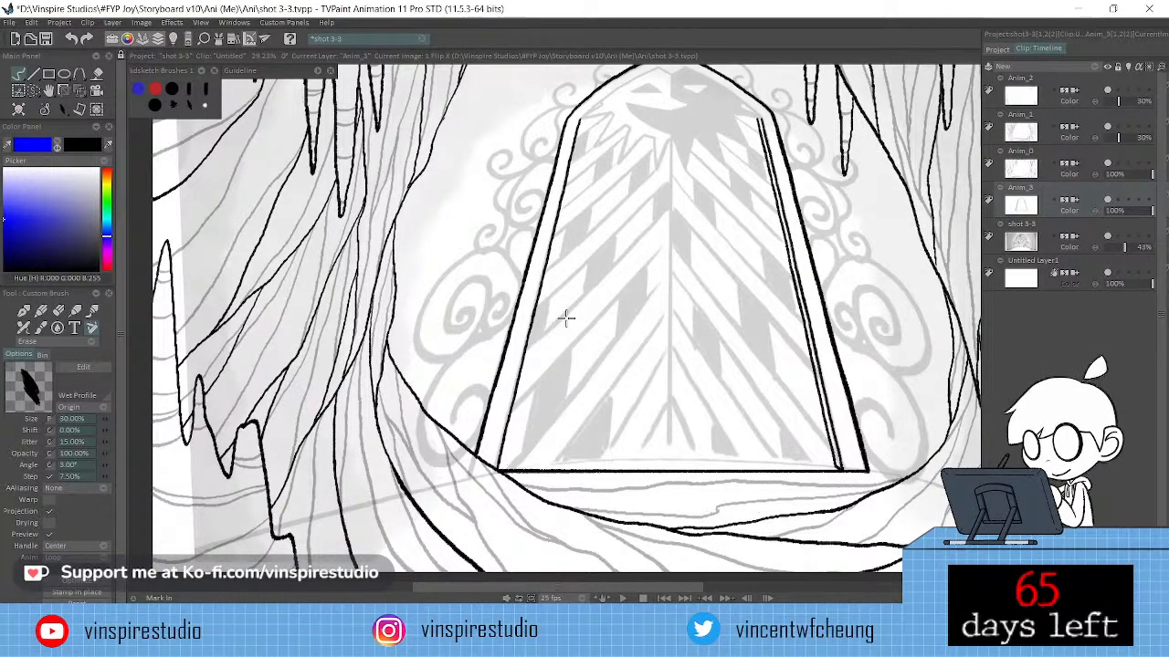
pyautogui.press('e')
pyautogui.moveTo(579, 253)
pyautogui.mouseDown()
pyautogui.moveTo(569, 328)
pyautogui.moveTo(590, 260)
pyautogui.moveTo(581, 323)
pyautogui.mouseUp()
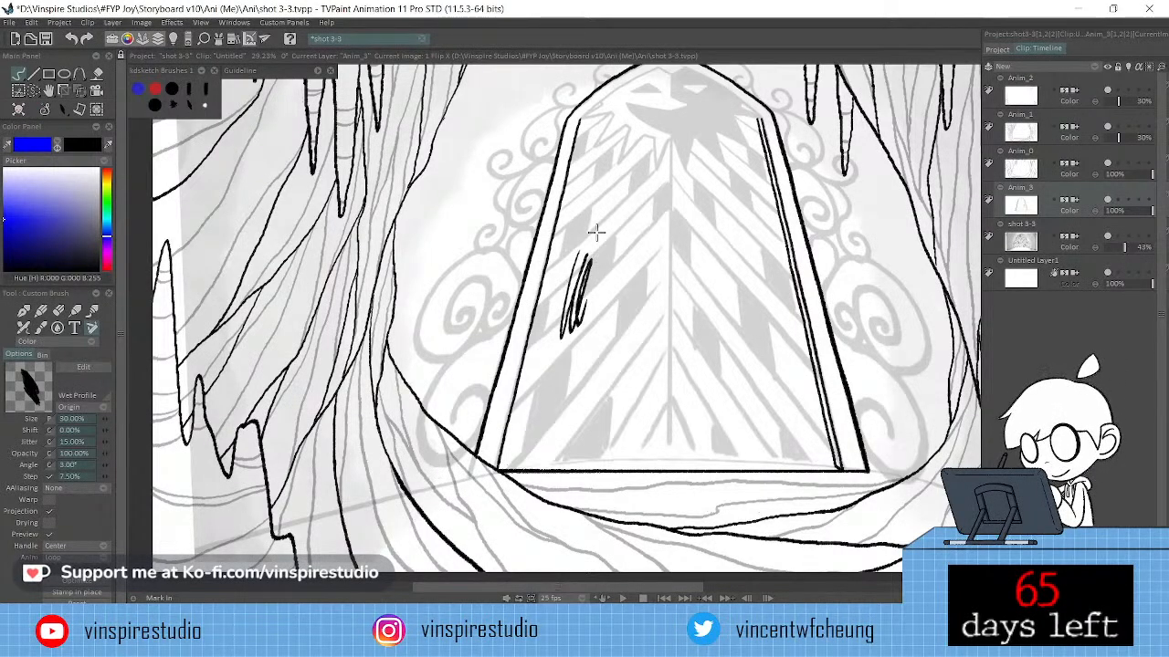
pyautogui.hotkey('ctrl', 'z')
pyautogui.moveTo(594, 232)
pyautogui.mouseDown()
pyautogui.moveTo(577, 282)
pyautogui.moveTo(593, 278)
pyautogui.mouseUp()
pyautogui.hotkey('ctrl', 'z')
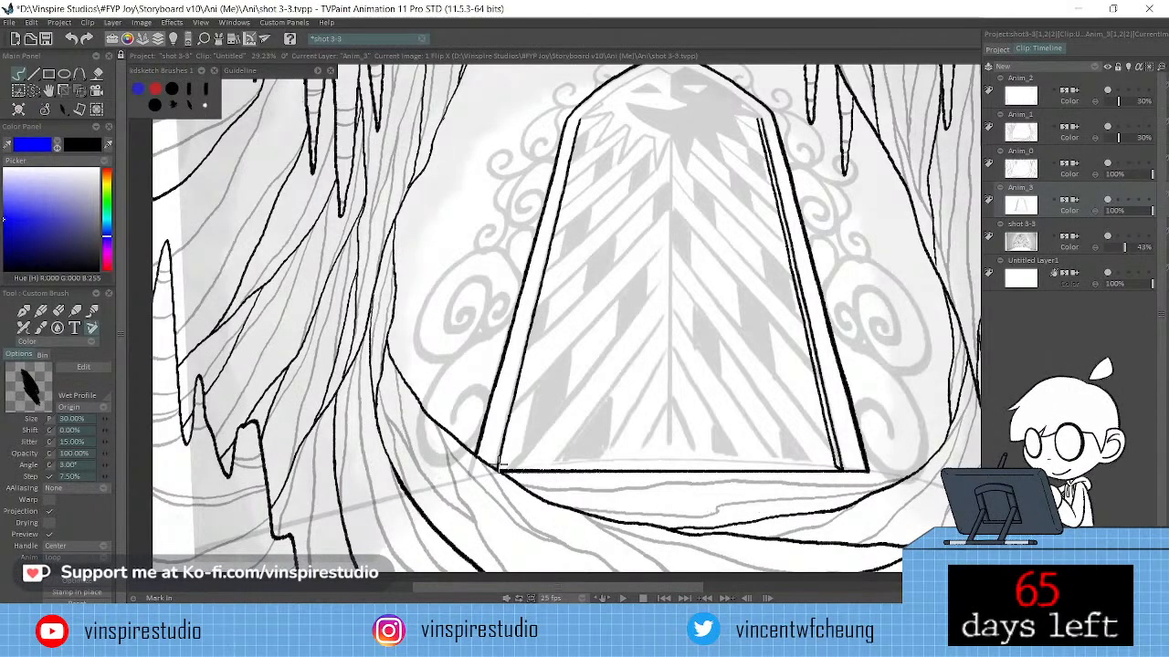
# Refine the lower and upper ends of the new inner frame line, alternating between erasing and inking.
pyautogui.press('n')
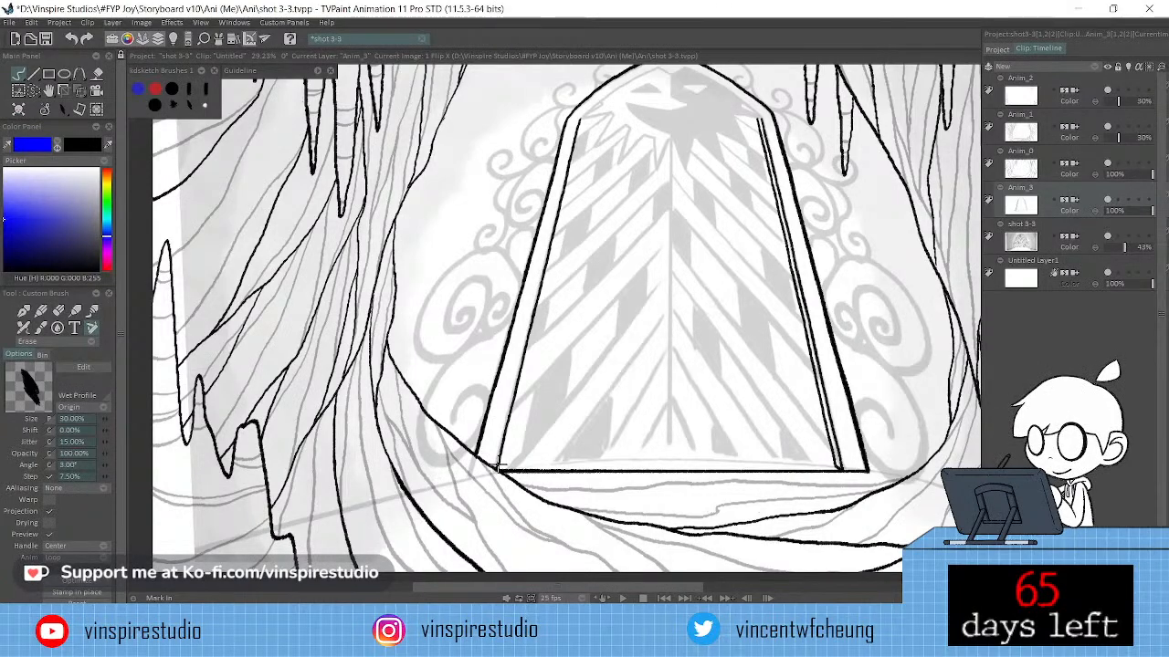
pyautogui.press('n')
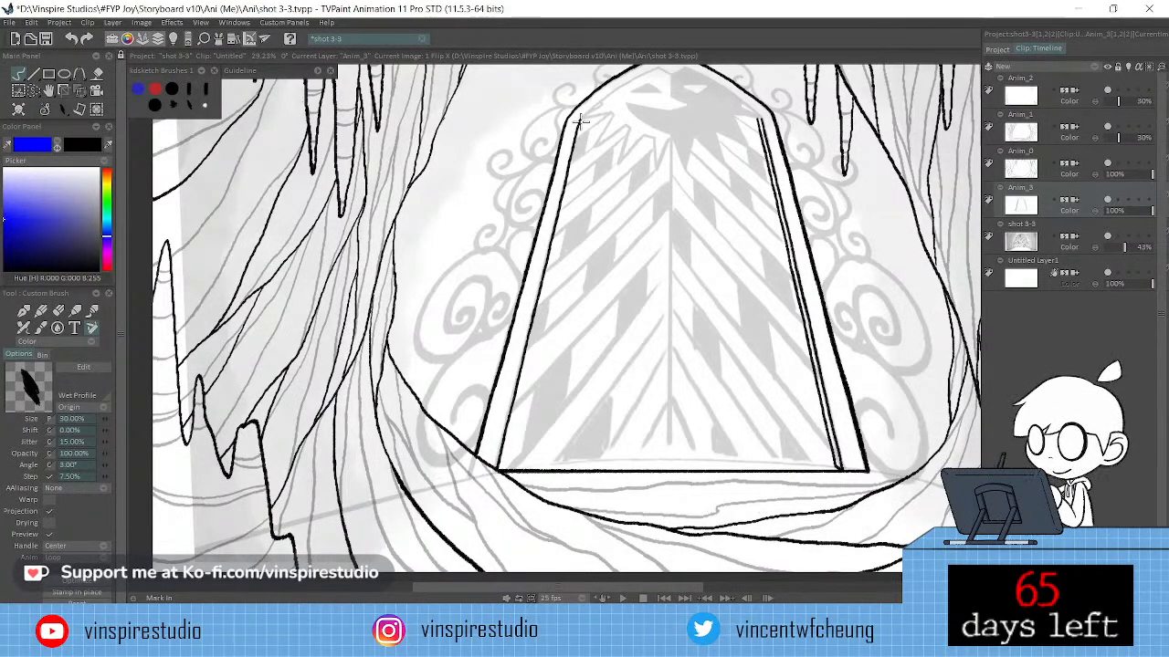
pyautogui.press('n')
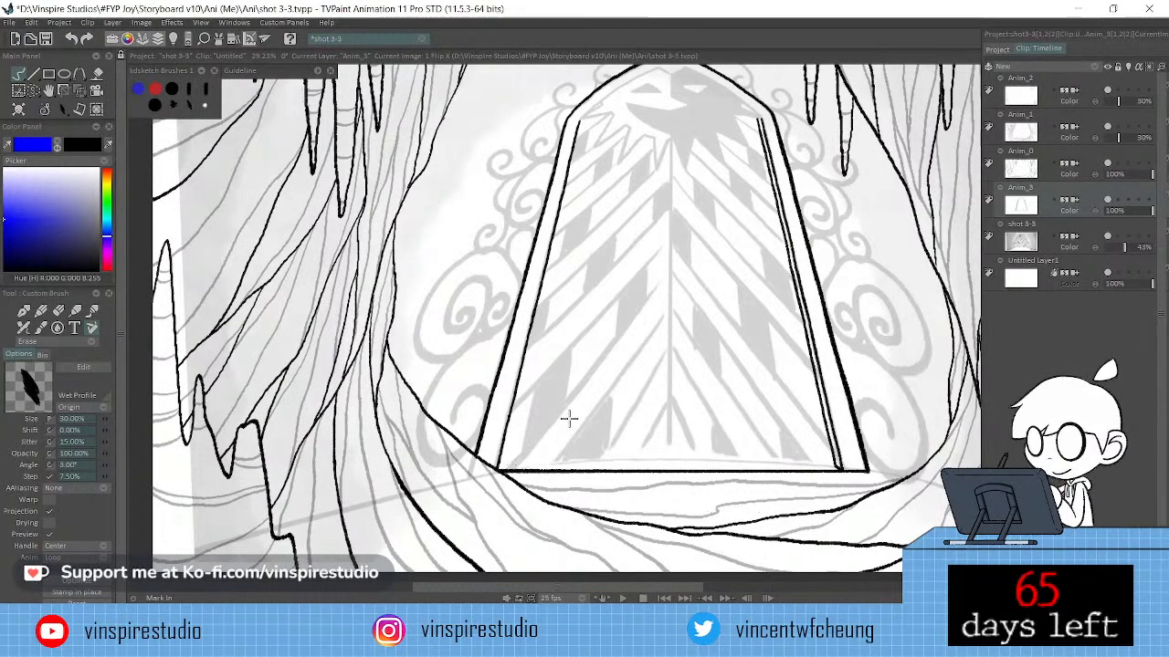
# Select the new inner frame line with a narrow freehand outline from the base up to below the shoulder.
pyautogui.press('s')
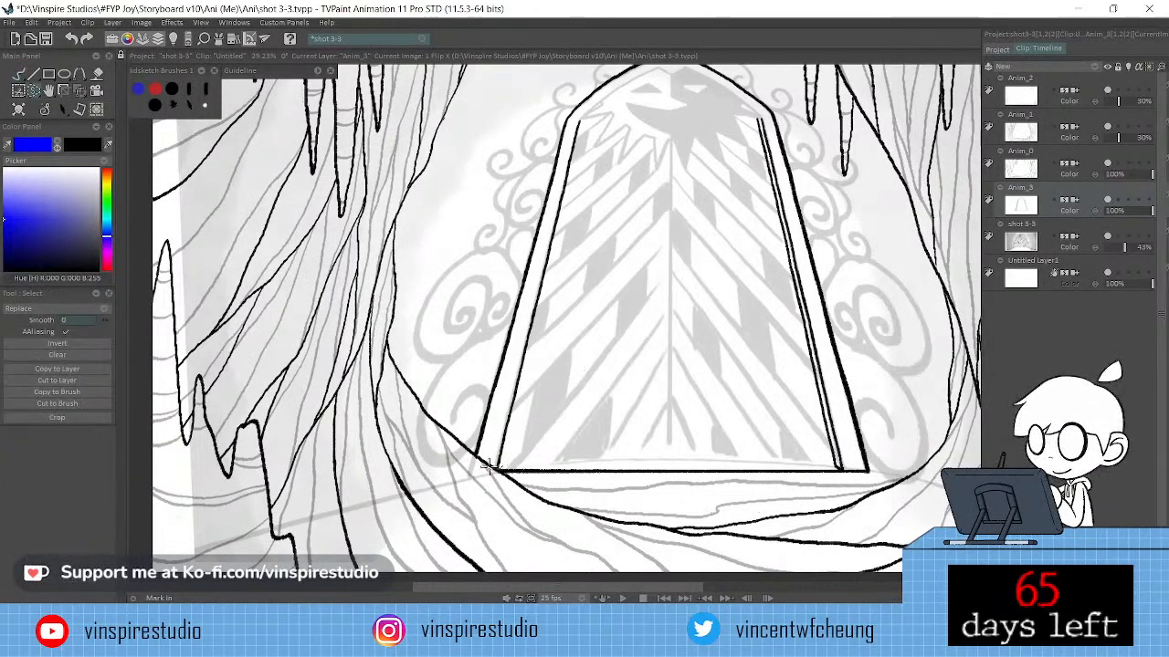
pyautogui.moveTo(496, 467); pyautogui.dragTo(518, 344)
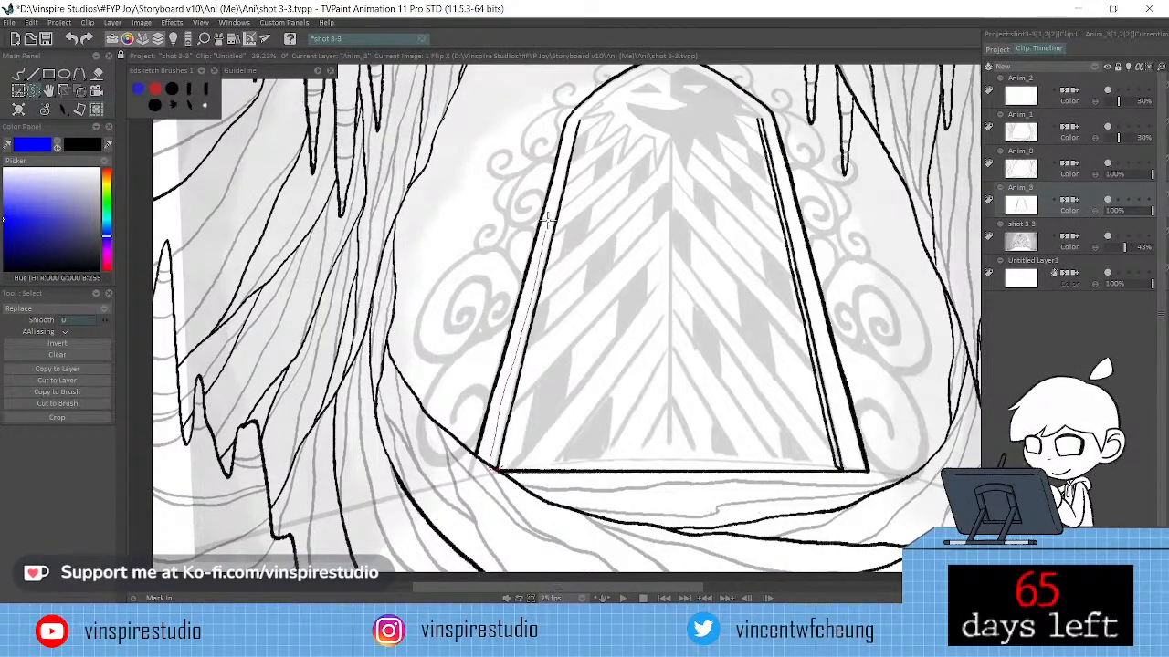
pyautogui.moveTo(548, 217)
pyautogui.mouseDown()
pyautogui.moveTo(582, 114)
pyautogui.moveTo(619, 122)
pyautogui.mouseUp()
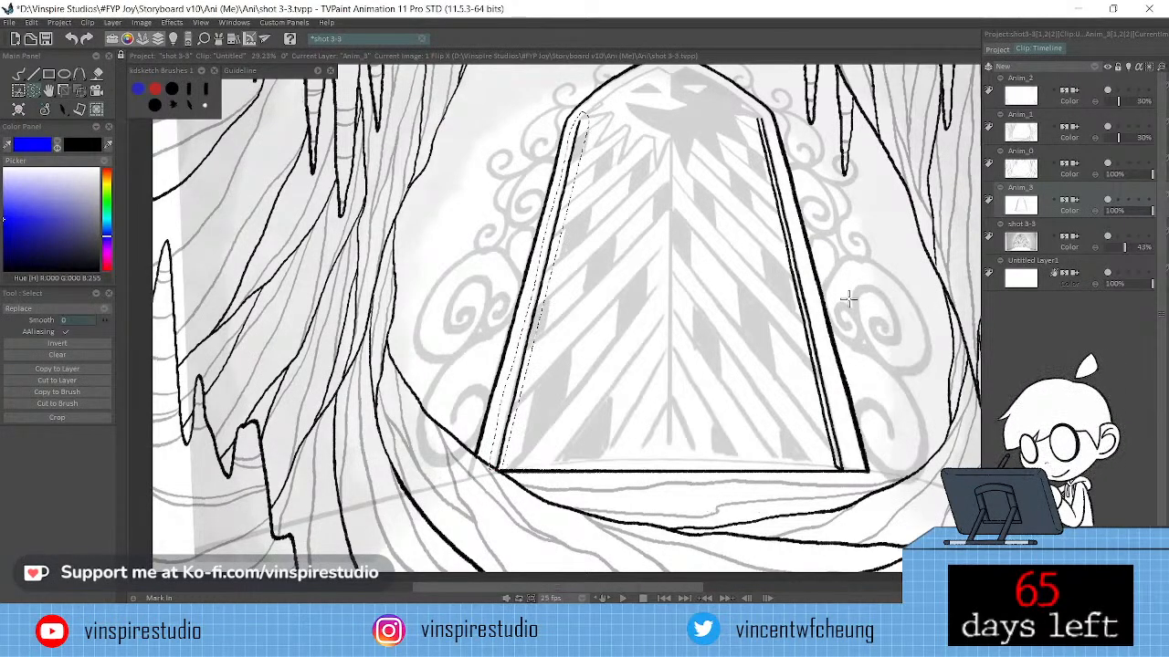
# Add a new animation layer above Anim_3 and paste a copy of the selected inner frame line onto it.
pyautogui.click(1092, 67)
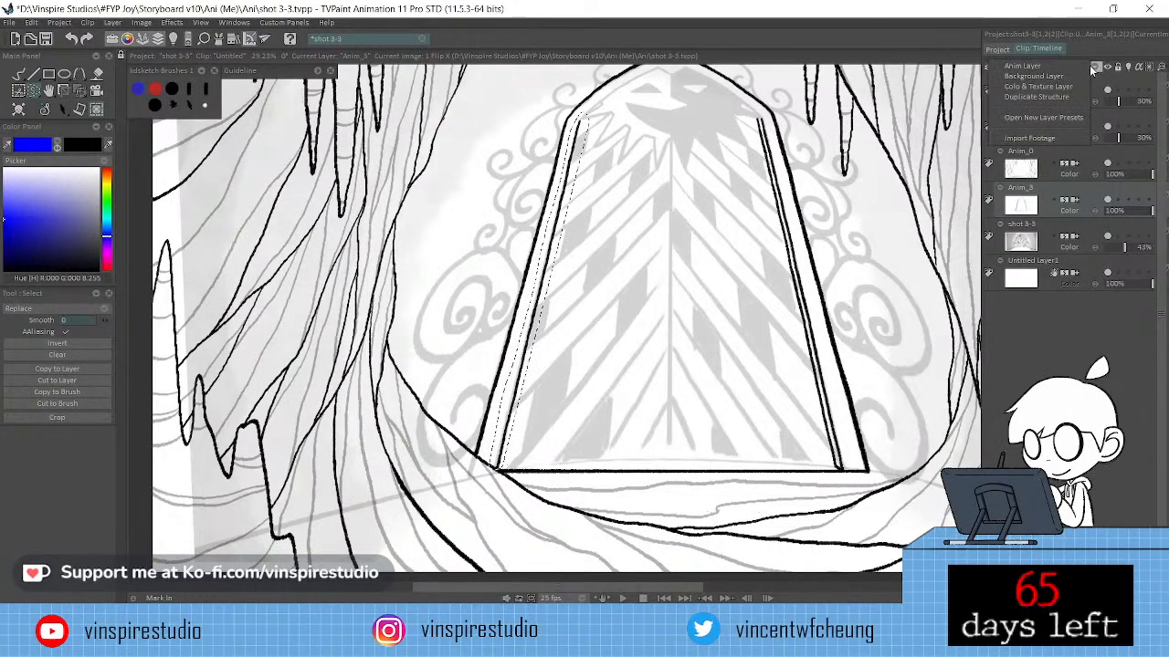
pyautogui.click(1023, 66)
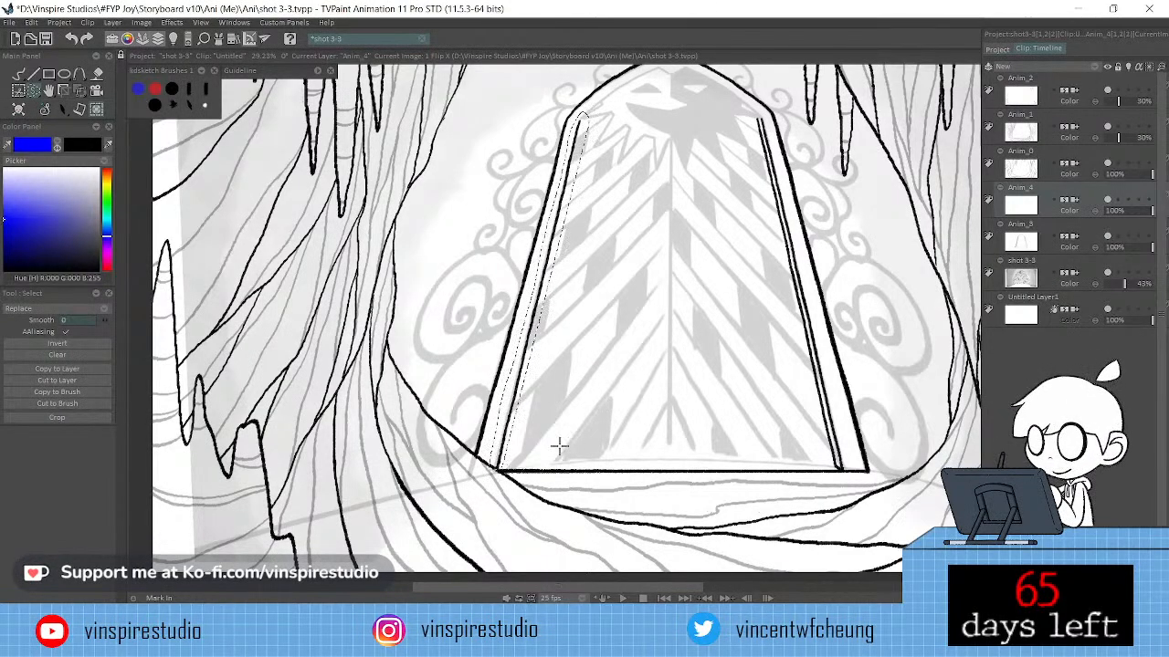
pyautogui.hotkey('ctrl', 'v')
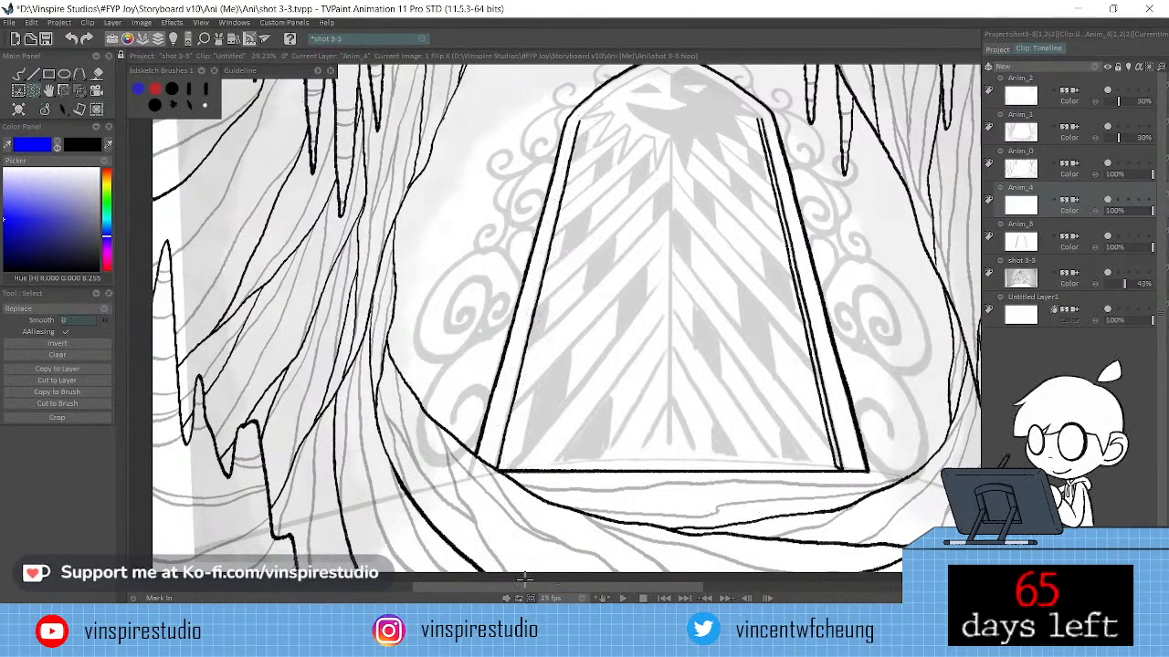
# Shift the copied line slightly inward and rotate it -0.29° to form a double frame line, unmirror the canvas and apply the transform.
pyautogui.hotkey('ctrl', 't')
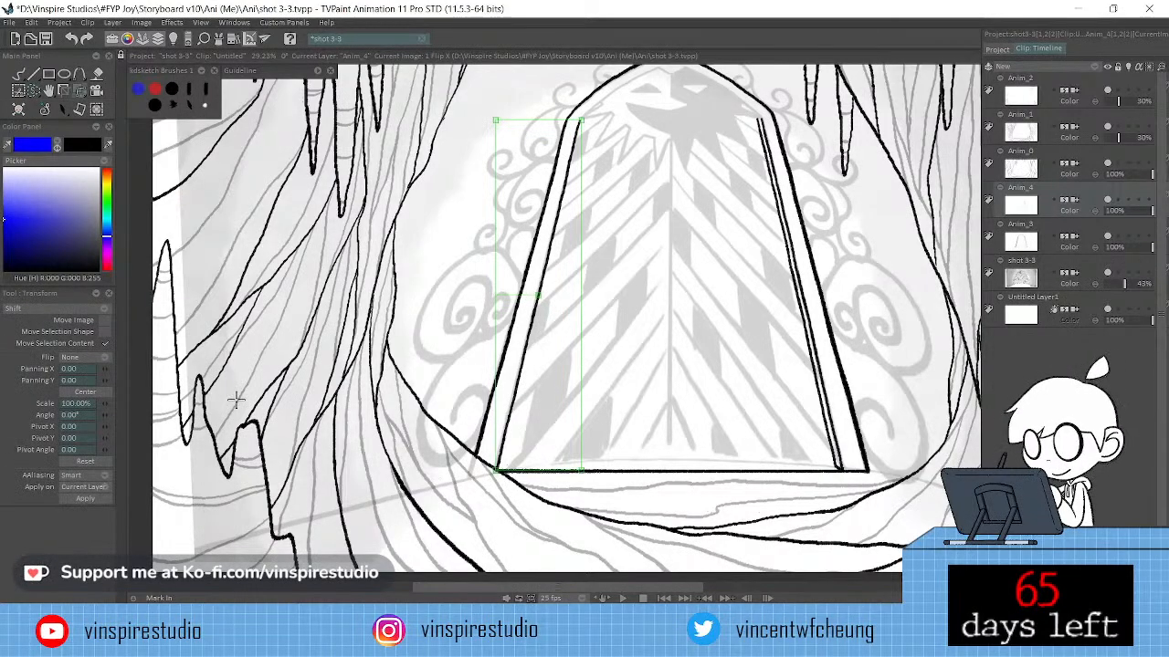
pyautogui.moveTo(105, 369)
pyautogui.mouseDown()
pyautogui.moveTo(79, 372)
pyautogui.moveTo(91, 374)
pyautogui.mouseUp()
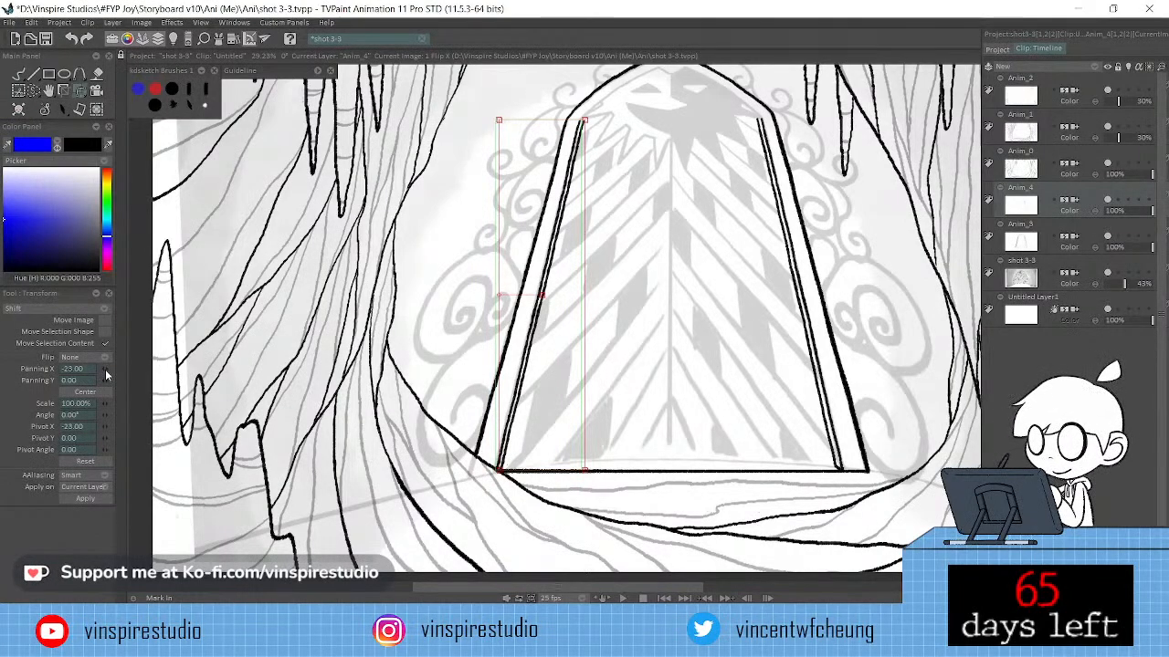
pyautogui.moveTo(105, 373); pyautogui.dragTo(102, 375)
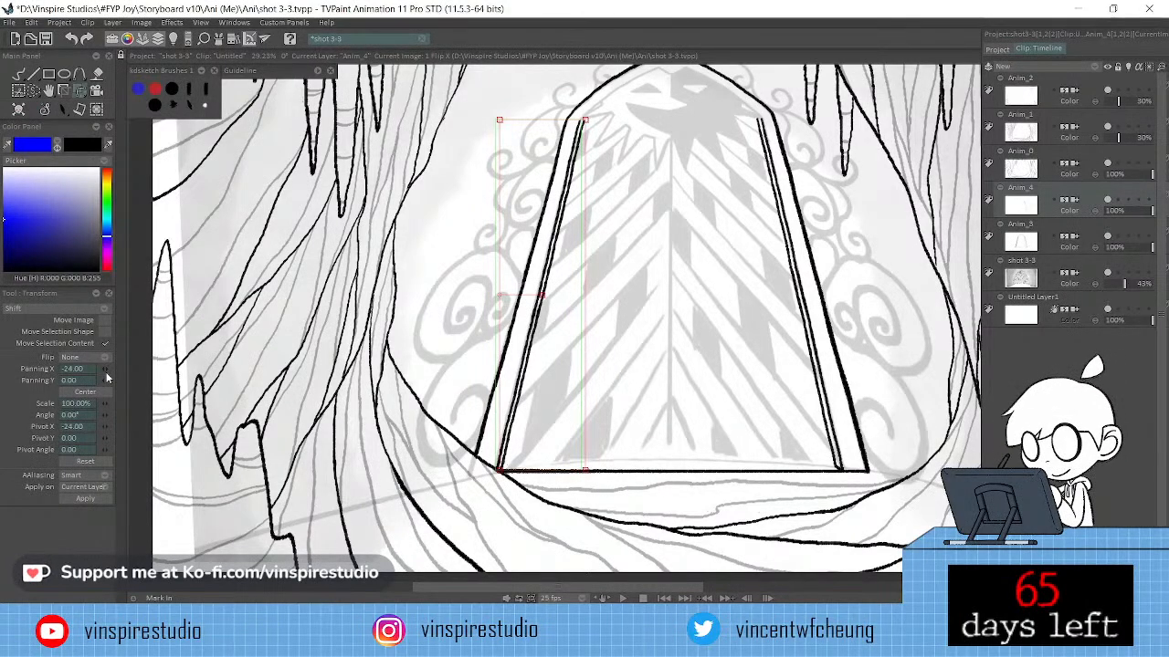
pyautogui.moveTo(542, 297)
pyautogui.mouseDown()
pyautogui.moveTo(583, 122)
pyautogui.moveTo(540, 298)
pyautogui.mouseUp()
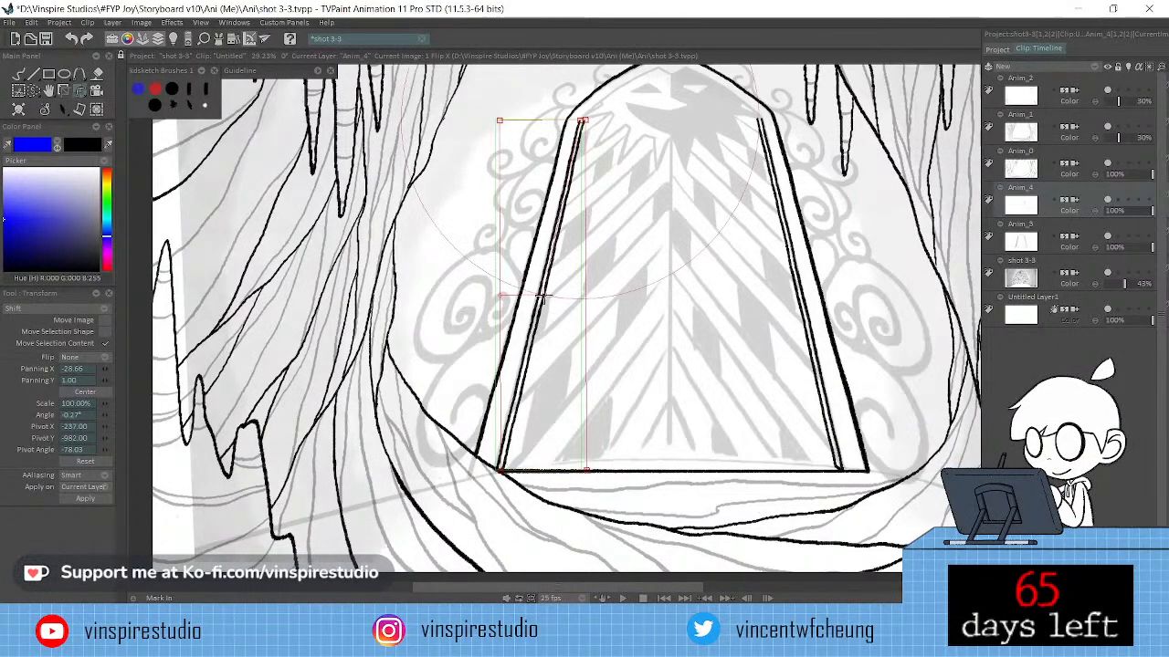
pyautogui.moveTo(540, 295); pyautogui.dragTo(541, 295)
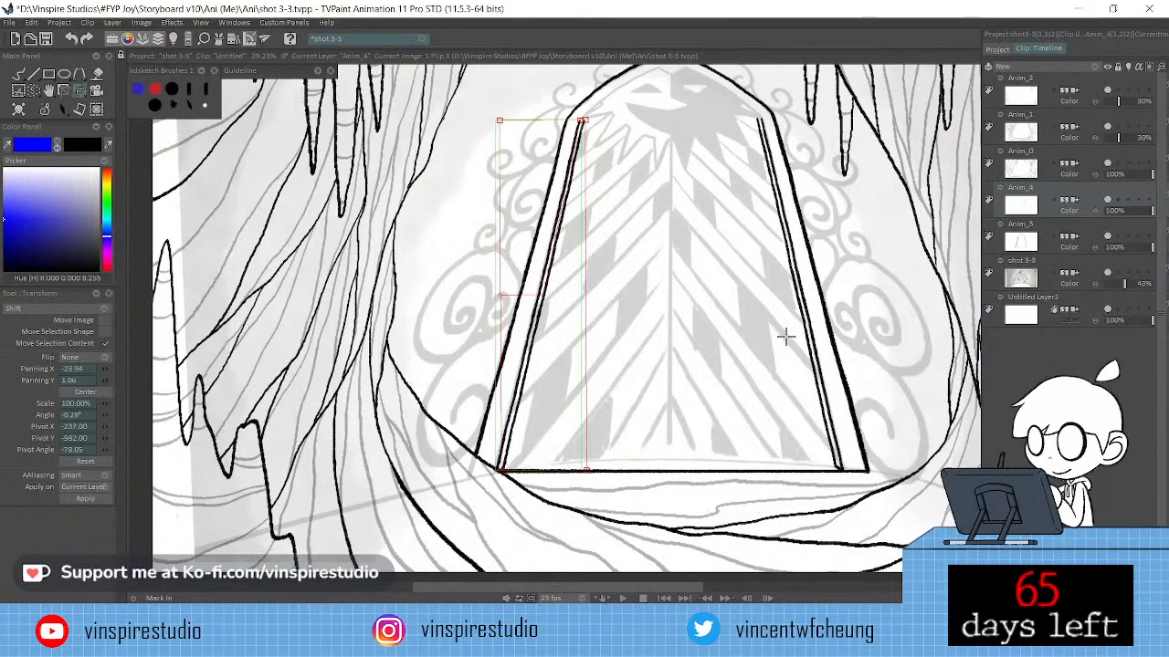
pyautogui.press('i')
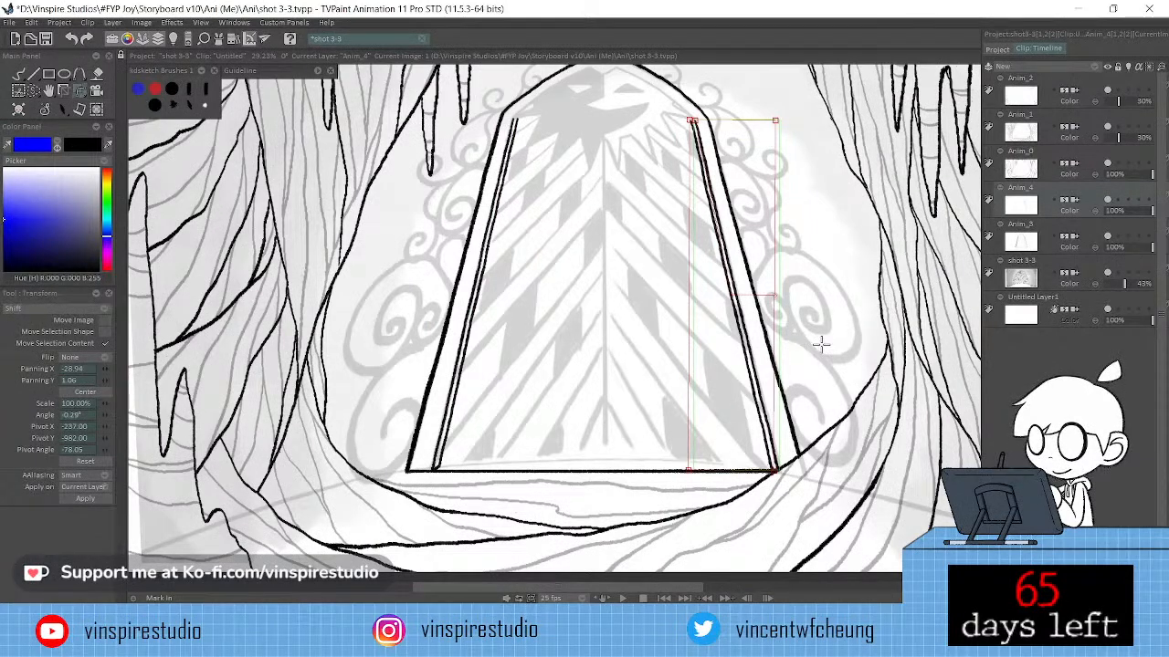
pyautogui.press('Return')
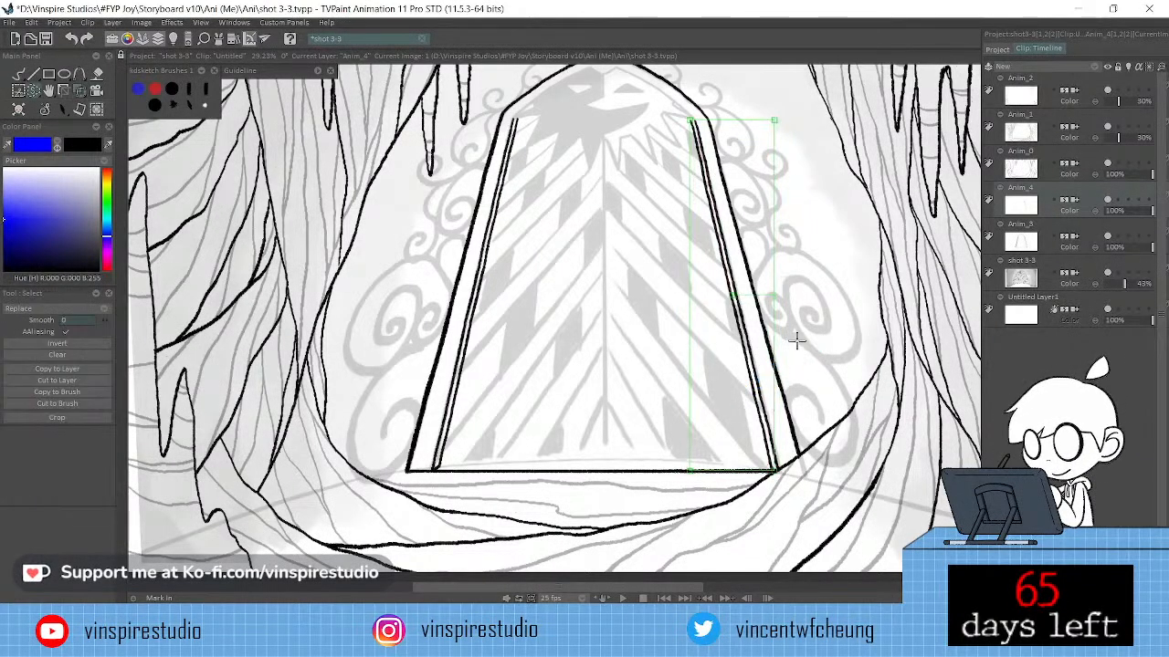
# Clear the selection and merge the copied line's layer Anim_4 into Anim_3 in Color mode.
pyautogui.hotkey('ctrl', 'd')
pyautogui.moveTo(1085, 206); pyautogui.dragTo(1087, 252)
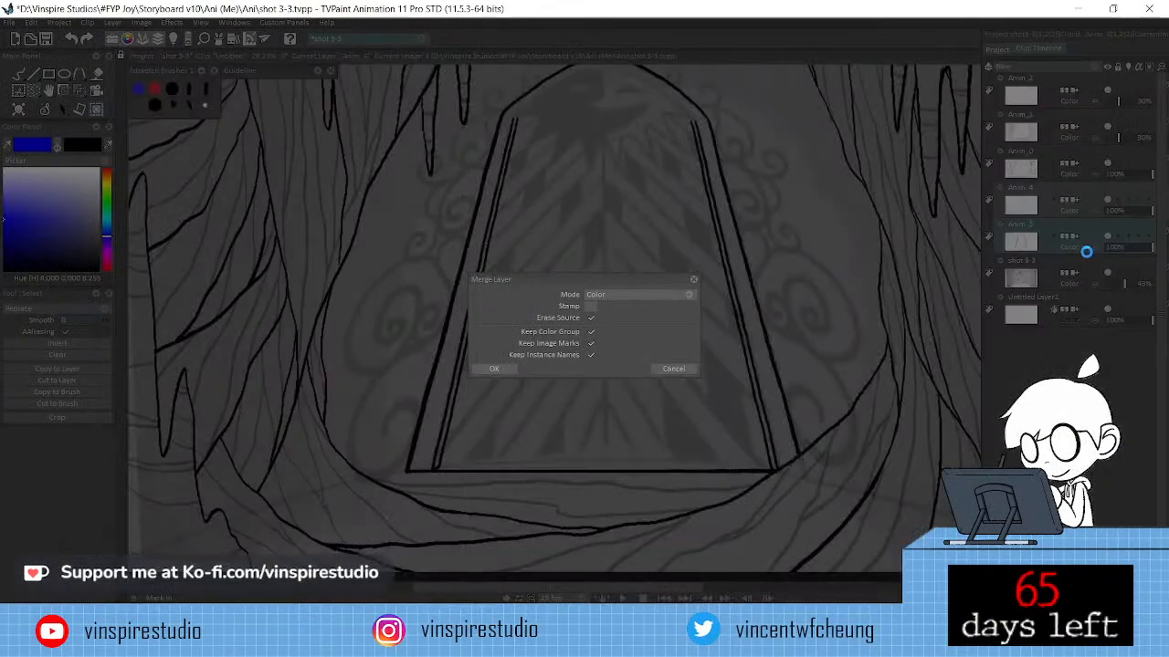
pyautogui.click(503, 369)
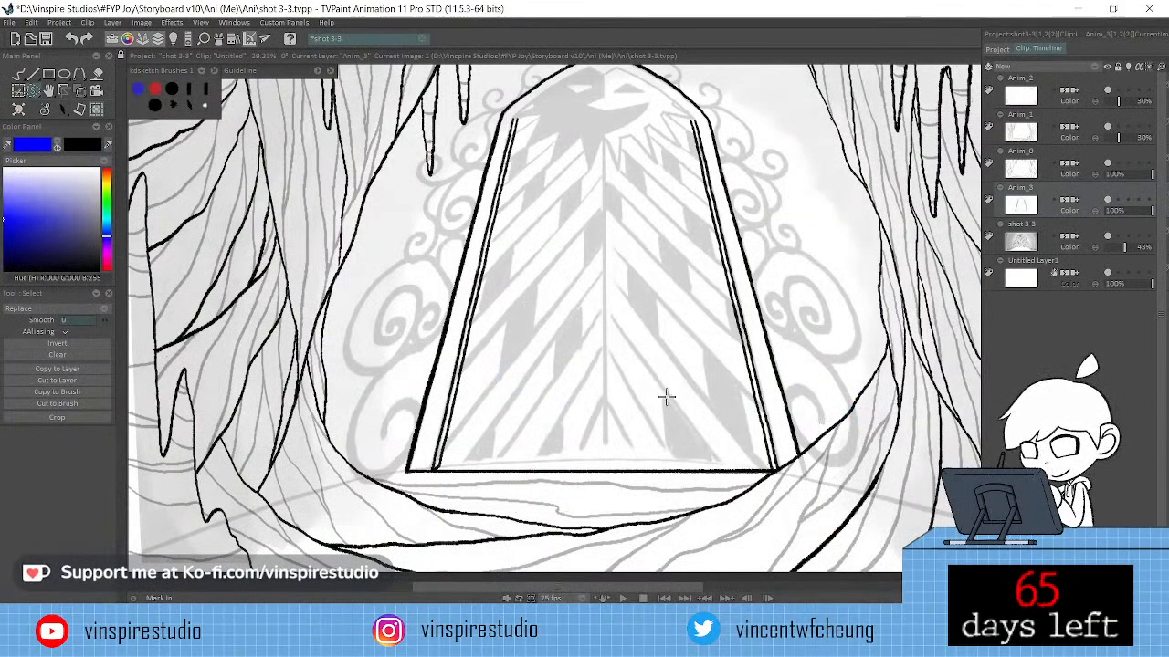
# Ink a horizontal line just above the door's base line with the custom brush, joining the two inner frame sides.
pyautogui.press('b')
pyautogui.click(92, 327)
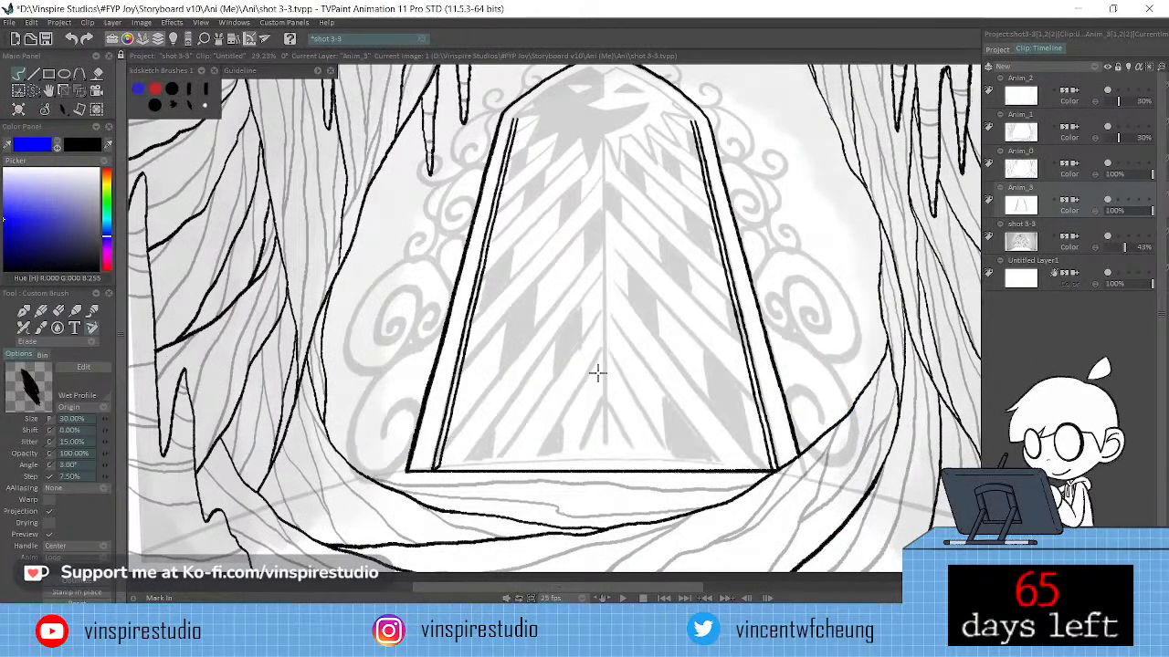
pyautogui.moveTo(769, 424); pyautogui.dragTo(640, 359)
pyautogui.scroll(5, 741, 372)
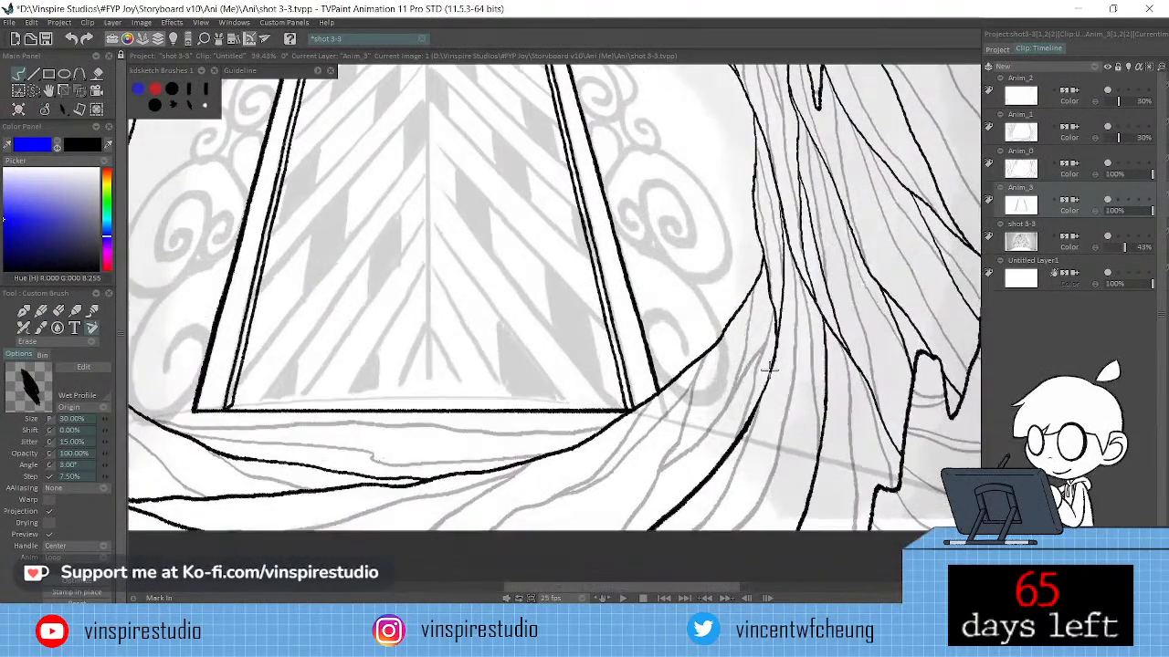
pyautogui.moveTo(728, 373); pyautogui.dragTo(973, 389)
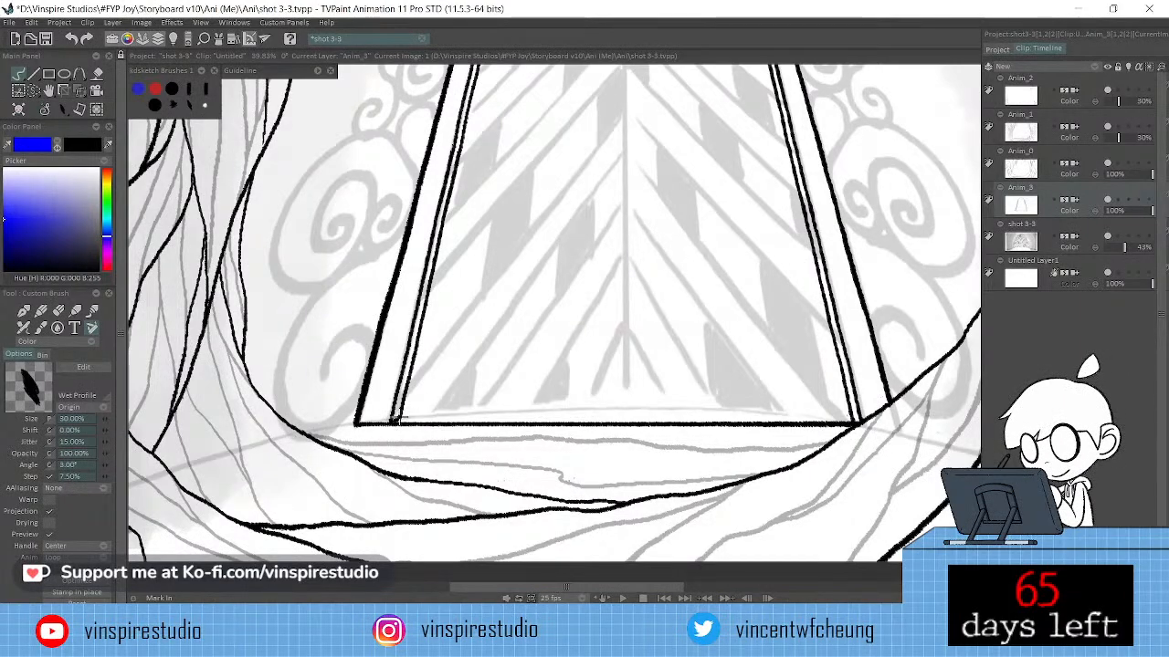
pyautogui.moveTo(395, 418); pyautogui.dragTo(859, 418)
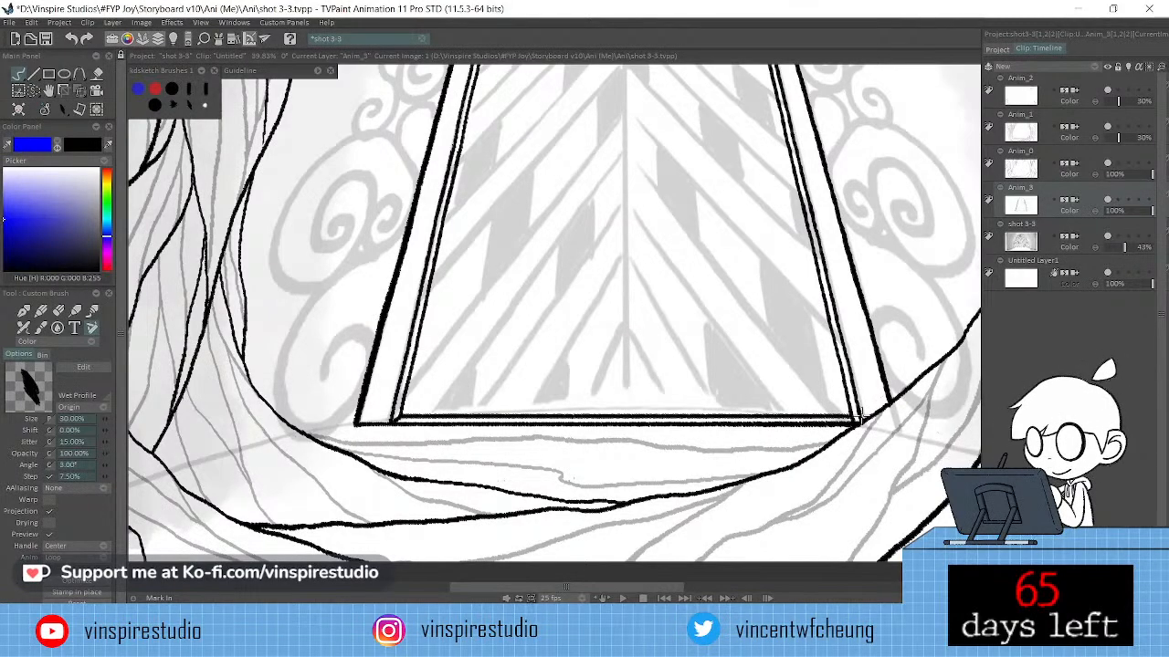
# Ink the corner joins at both ends of the new bottom line and erase the old base line where it meets them.
pyautogui.moveTo(911, 383); pyautogui.dragTo(842, 382)
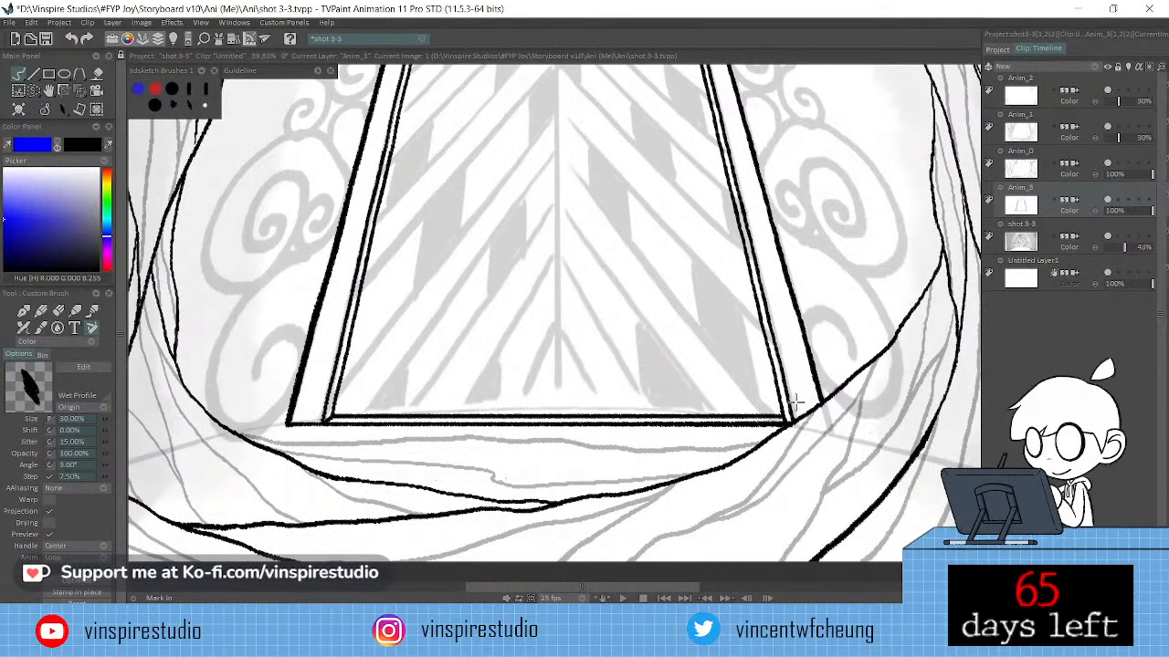
pyautogui.press('e')
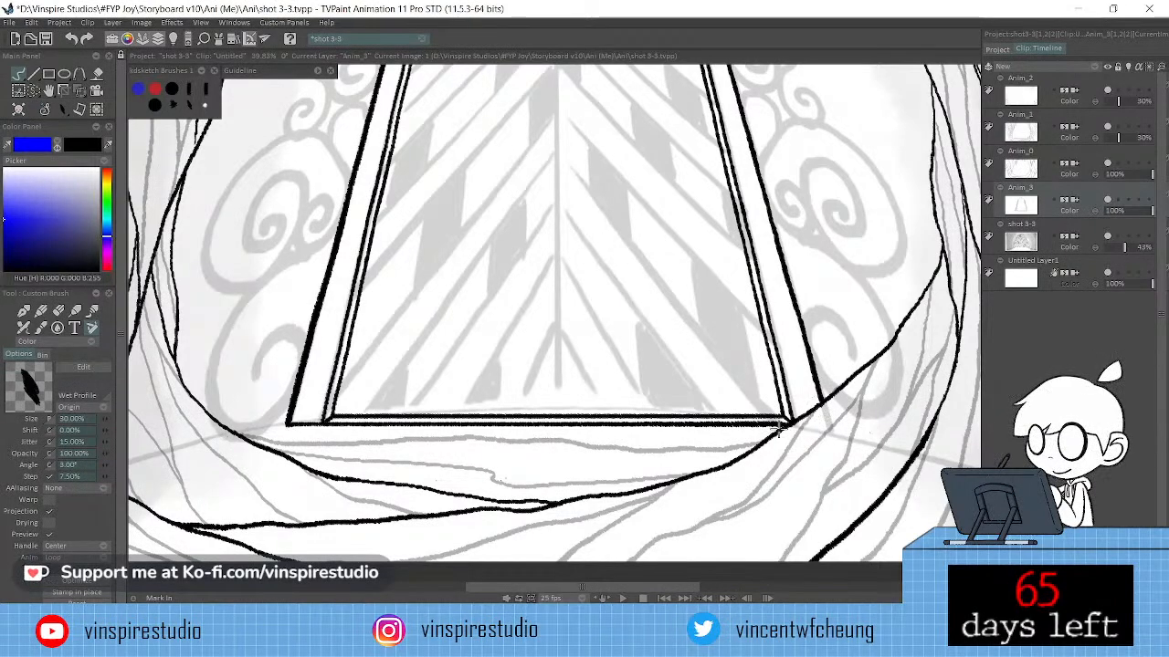
pyautogui.press('e')
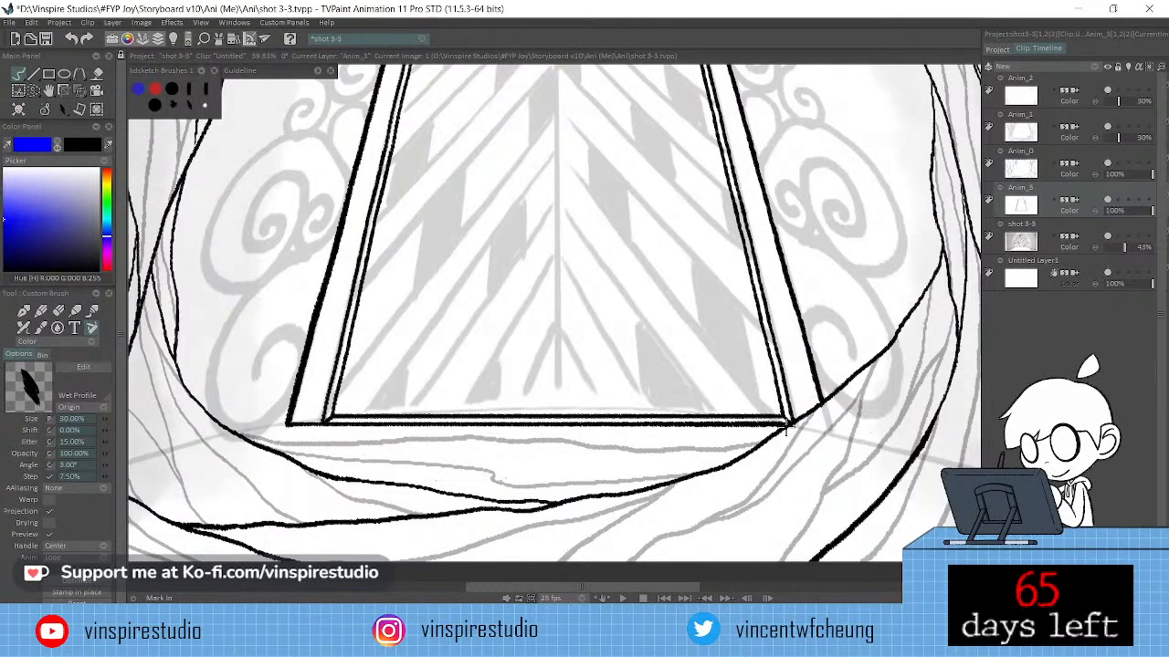
pyautogui.press('e')
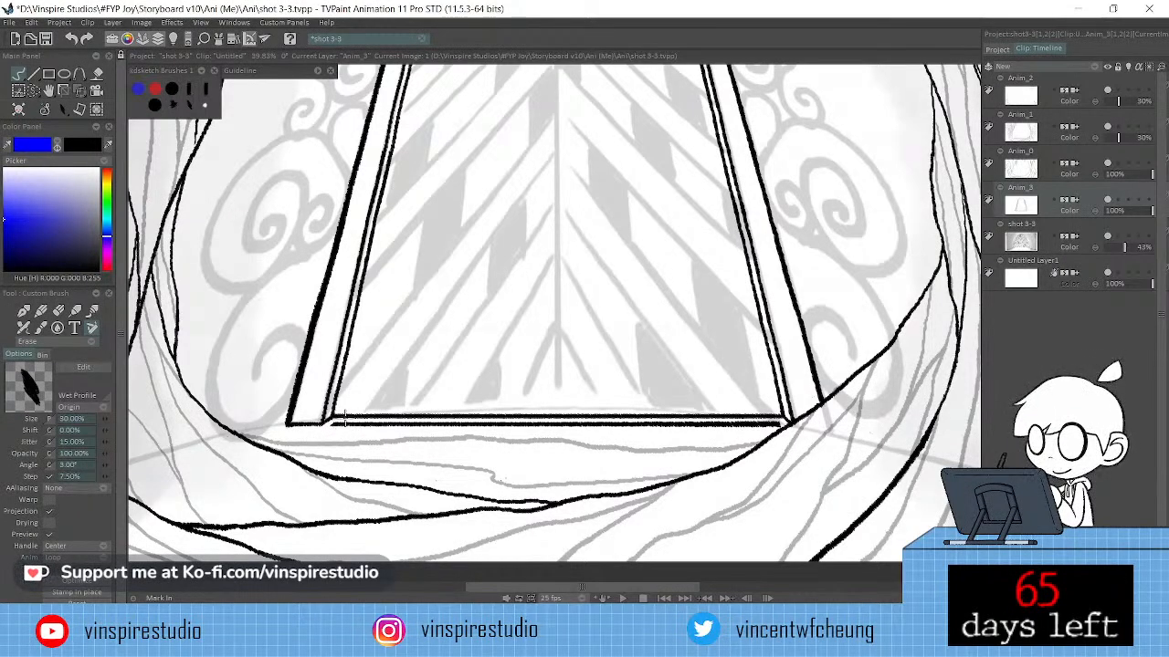
# Select the old base line between the two frame sides with a freehand outline, delete it and clear the selection.
pyautogui.press('s')
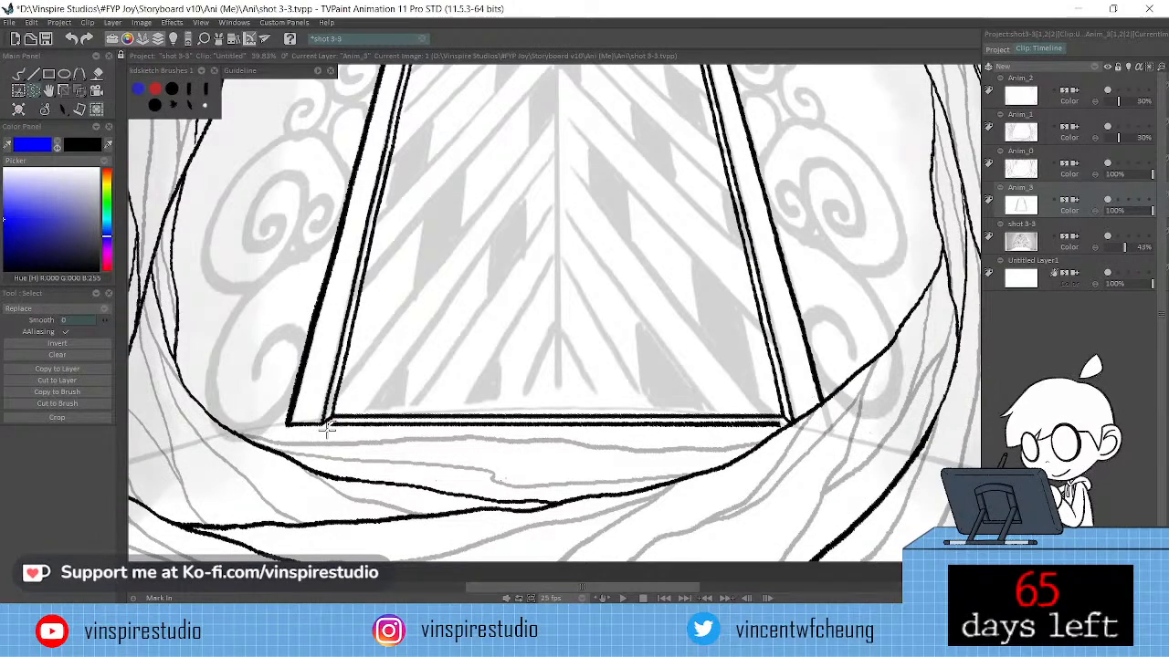
pyautogui.moveTo(329, 425)
pyautogui.mouseDown()
pyautogui.moveTo(425, 444)
pyautogui.moveTo(775, 440)
pyautogui.moveTo(800, 390)
pyautogui.mouseUp()
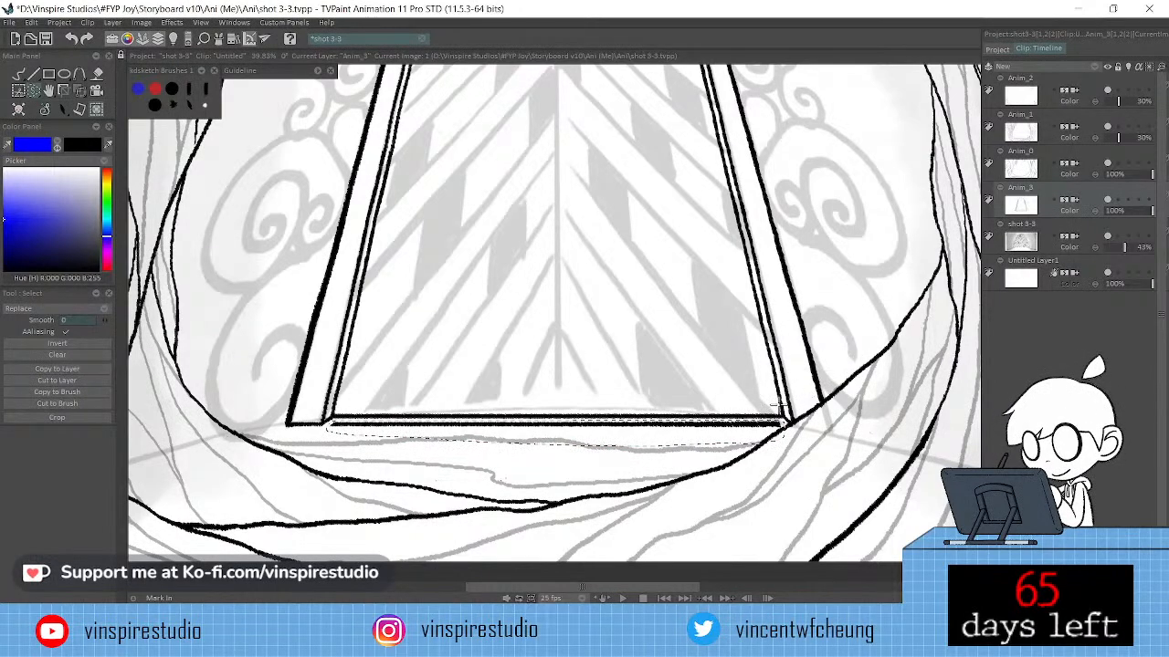
pyautogui.press('Delete')
pyautogui.hotkey('ctrl', 'd')
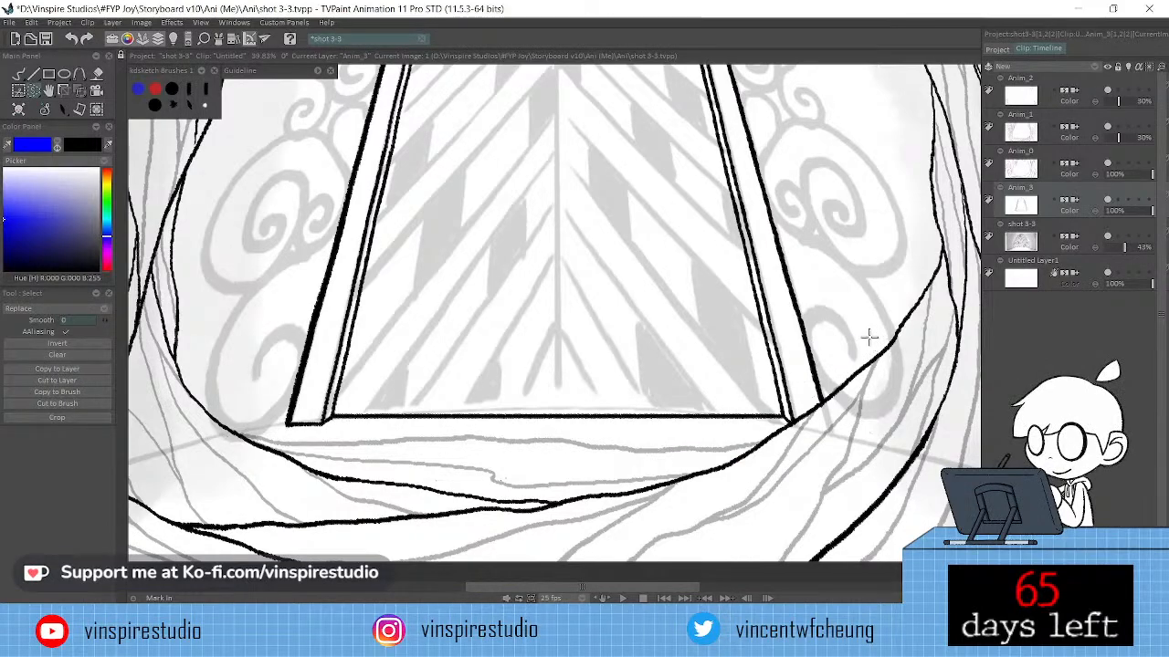
# Ink the inner frame's curved upper edge from the door's left shoulder to just before the peak, undoing and redrawing uneven strokes.
pyautogui.scroll(-5, 730, 425)
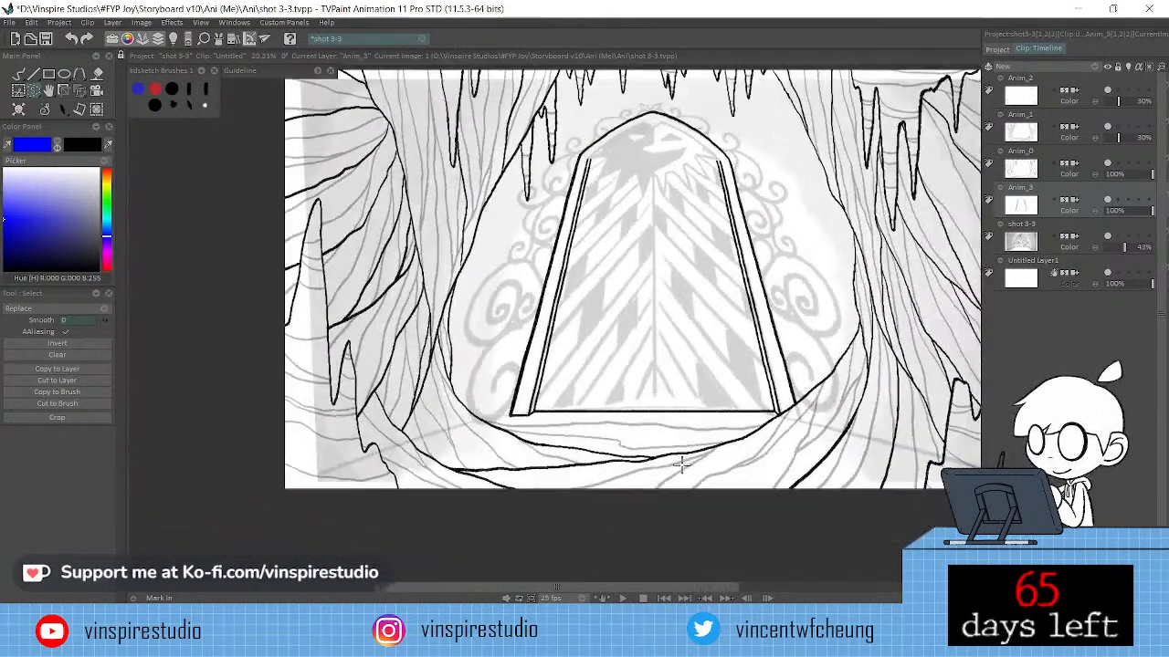
pyautogui.scroll(-2, 682, 464)
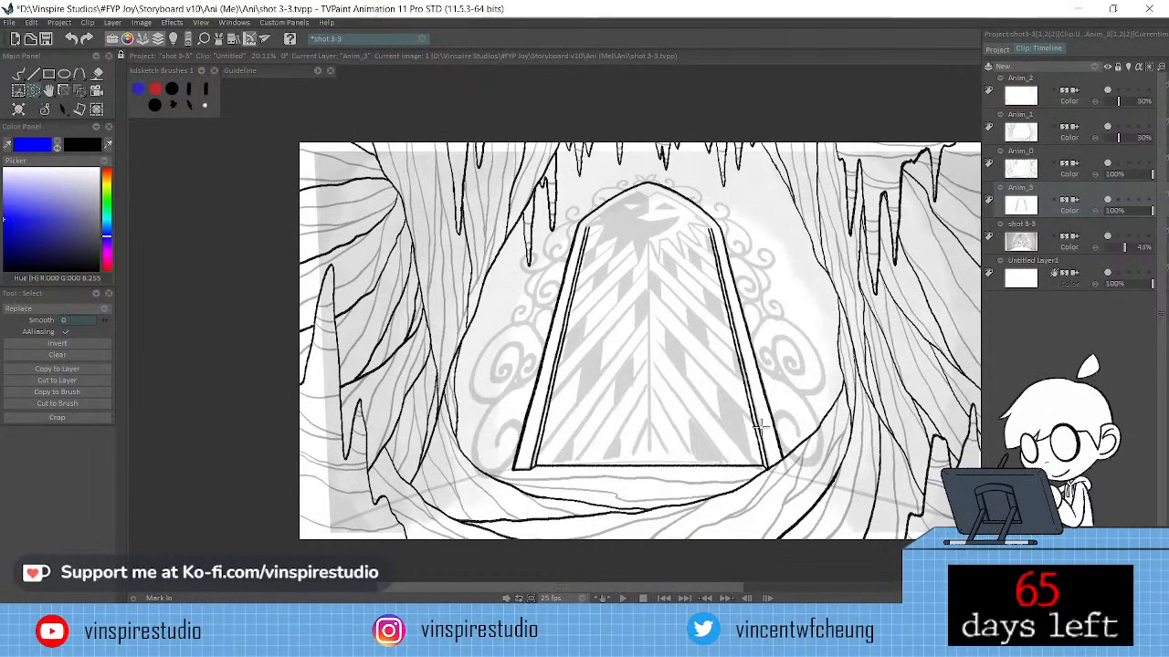
pyautogui.press('b')
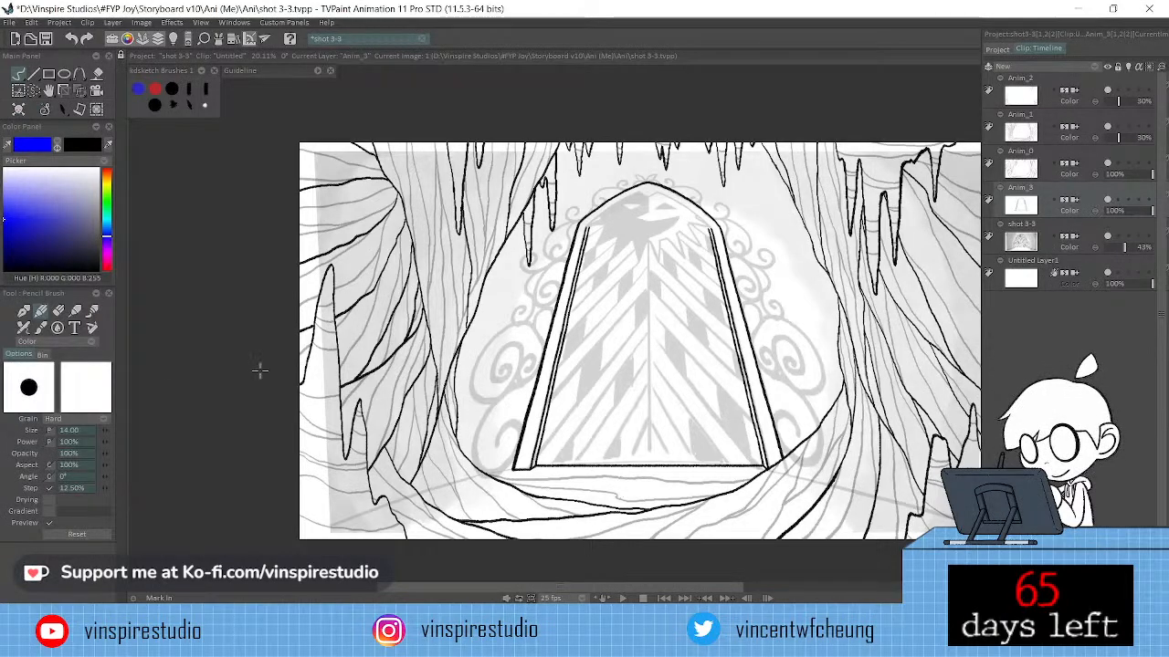
pyautogui.click(92, 328)
pyautogui.scroll(4, 643, 340)
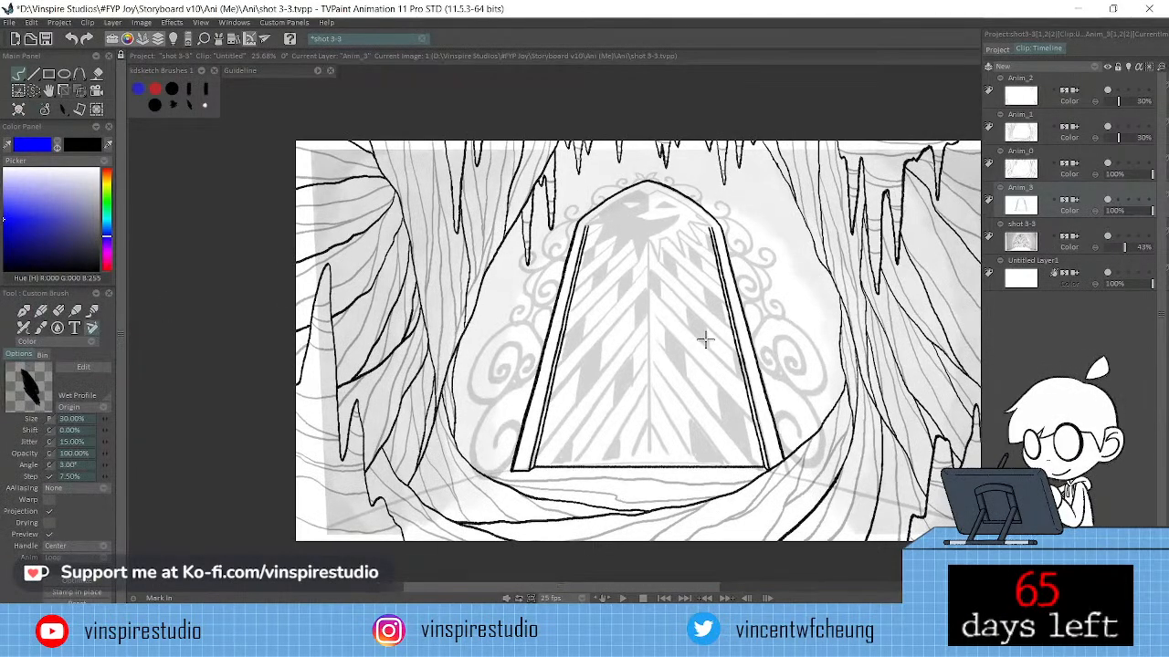
pyautogui.scroll(8, 681, 411)
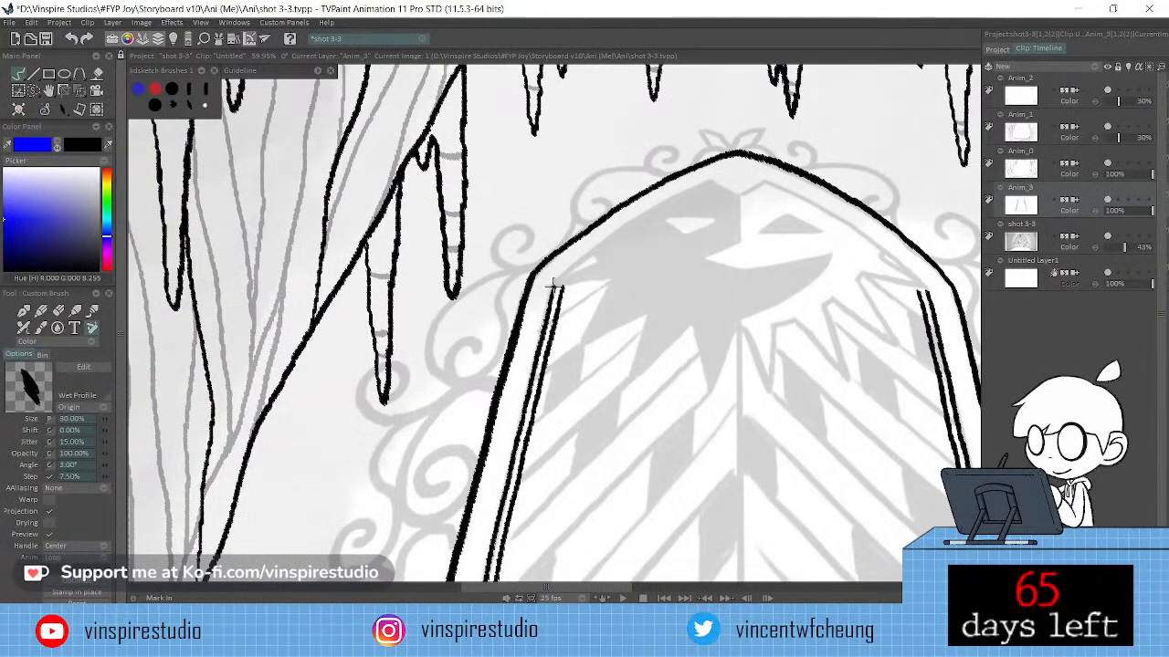
pyautogui.moveTo(553, 285); pyautogui.dragTo(628, 223)
pyautogui.hotkey('ctrl', 'z')
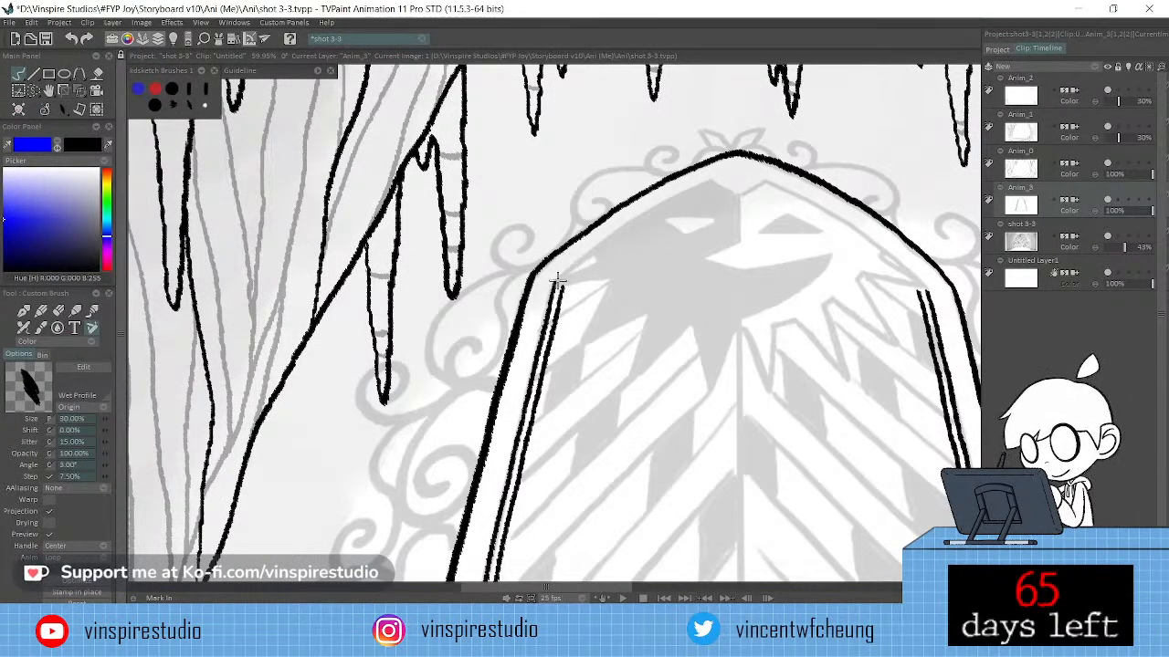
pyautogui.moveTo(555, 282); pyautogui.dragTo(598, 244)
pyautogui.hotkey('ctrl', 'z')
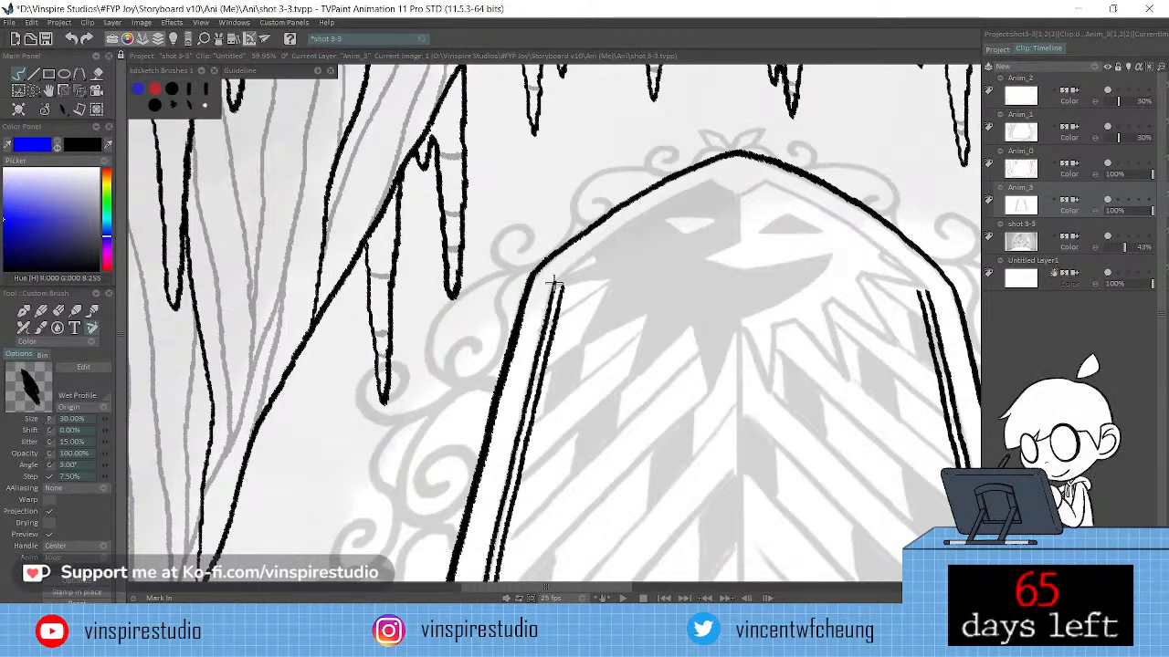
pyautogui.moveTo(555, 282)
pyautogui.mouseDown()
pyautogui.moveTo(639, 217)
pyautogui.moveTo(708, 182)
pyautogui.mouseUp()
pyautogui.hotkey('ctrl', 'z')
pyautogui.hotkey('ctrl', 'z')
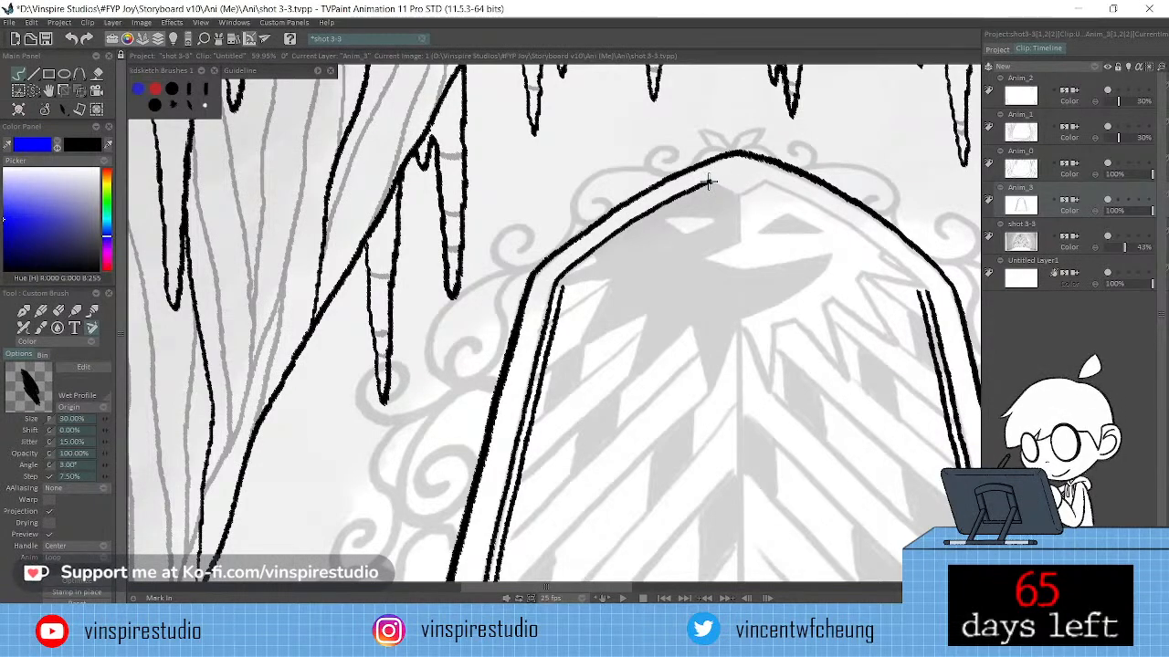
# Ink a small V-shaped notch in the inner frame beneath the arch's peak, cleaning its edges with the eraser.
pyautogui.moveTo(707, 182); pyautogui.dragTo(740, 196)
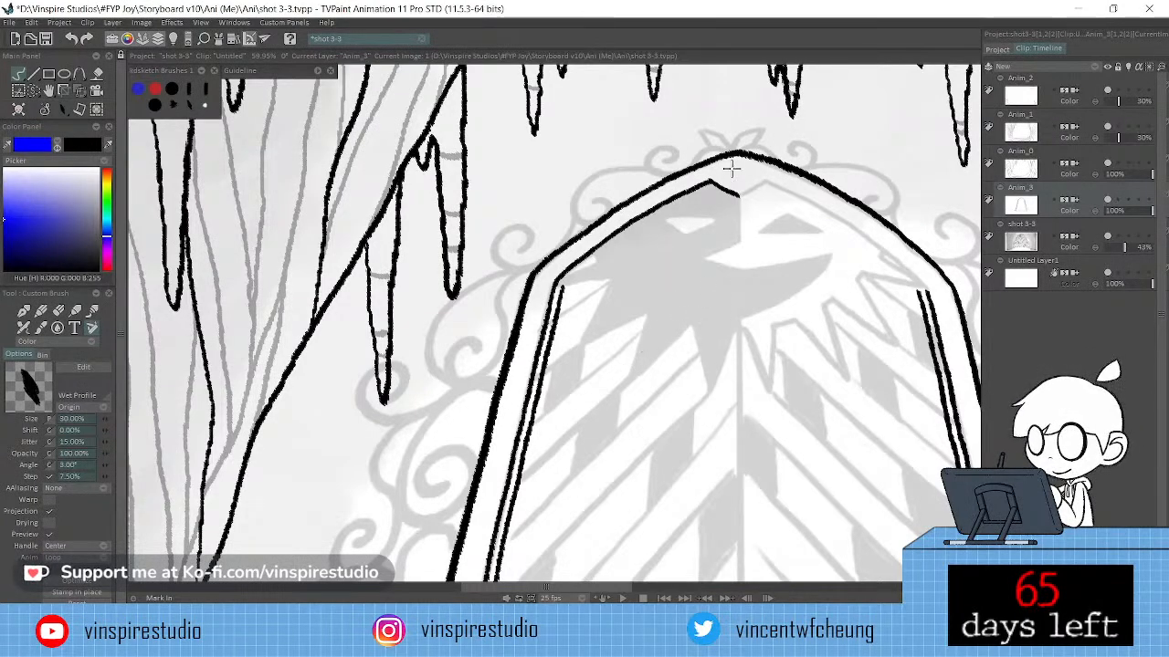
pyautogui.press('e')
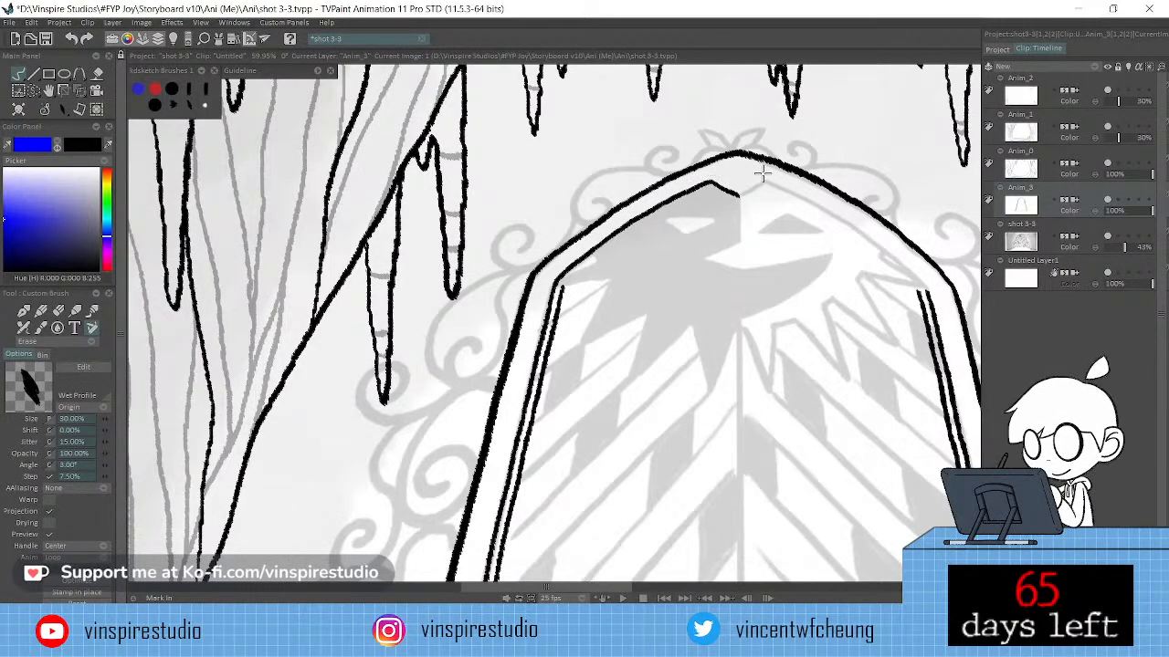
pyautogui.press('e')
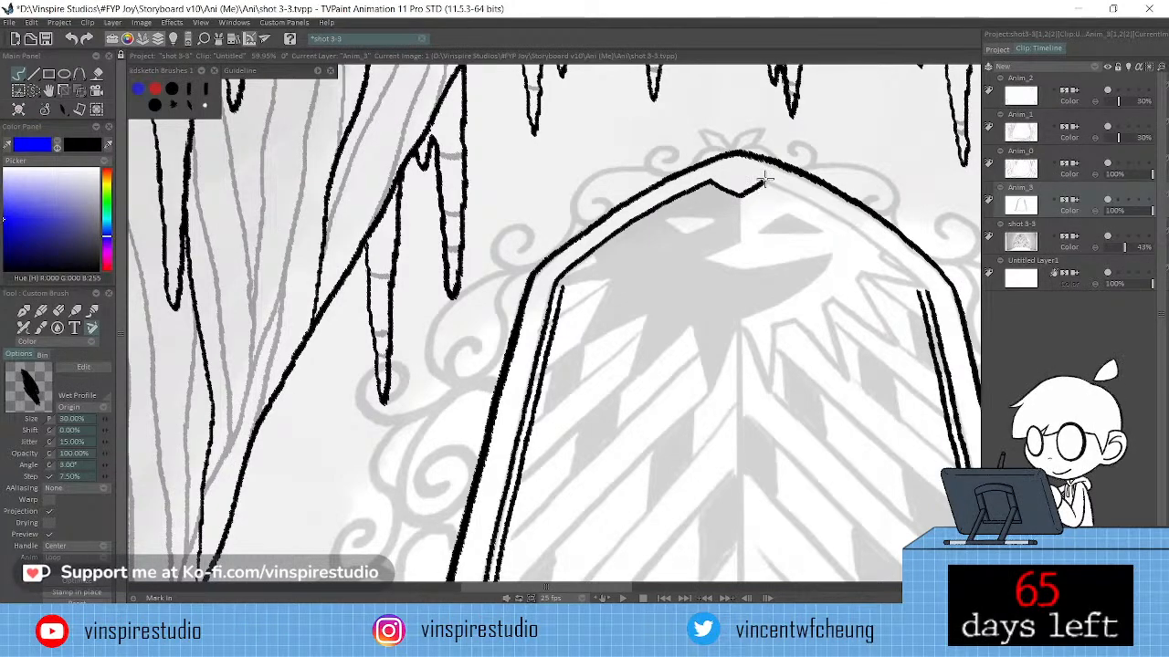
pyautogui.moveTo(741, 195); pyautogui.dragTo(766, 179)
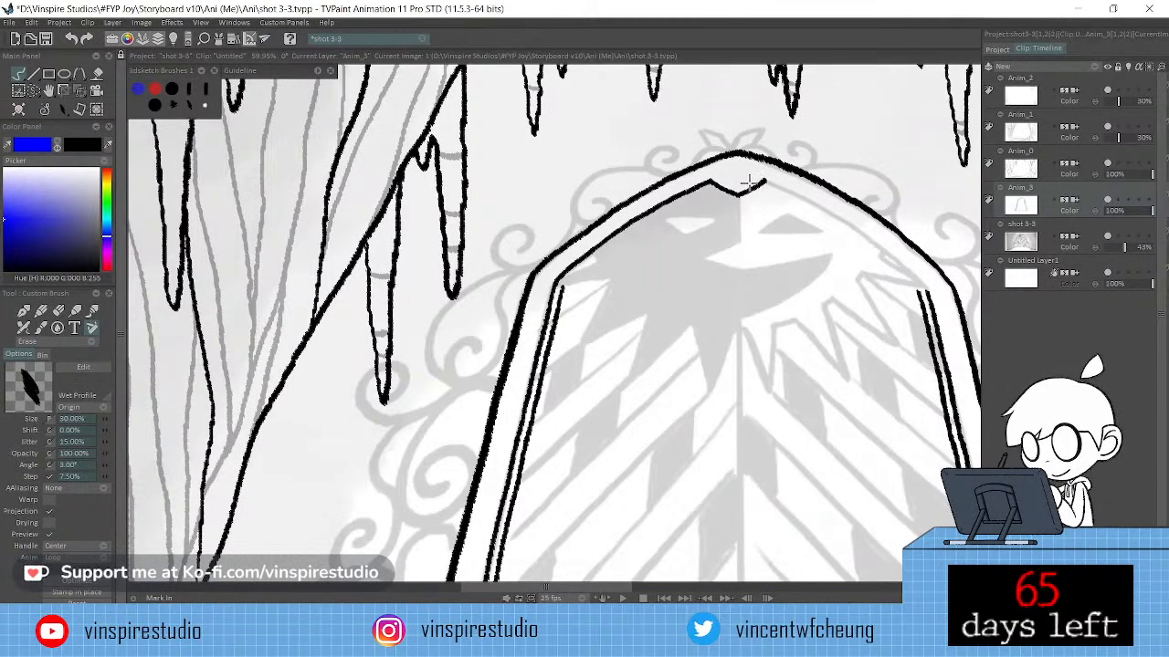
# Ink the other half of the inner frame's arch from the opposite shoulder up to the notch, undoing and redrawing uneven strokes.
pyautogui.press('e')
pyautogui.moveTo(818, 315)
pyautogui.mouseDown()
pyautogui.moveTo(762, 313)
pyautogui.moveTo(819, 326)
pyautogui.mouseUp()
pyautogui.press('x')
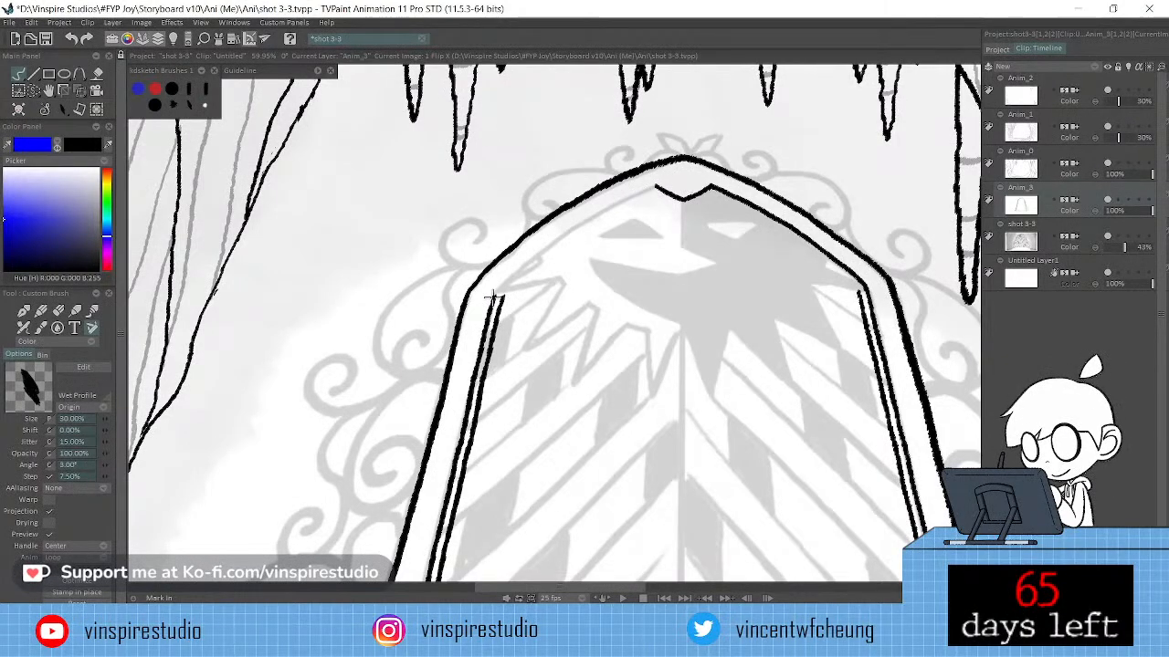
pyautogui.moveTo(501, 286); pyautogui.dragTo(514, 273)
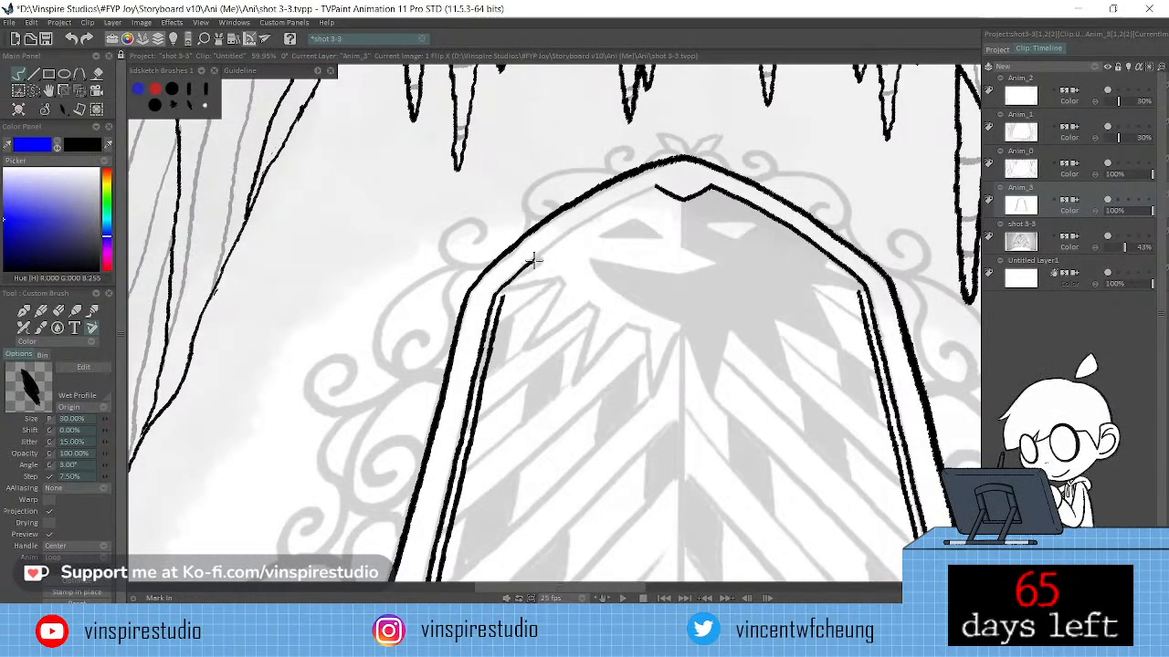
pyautogui.hotkey('ctrl', 'z')
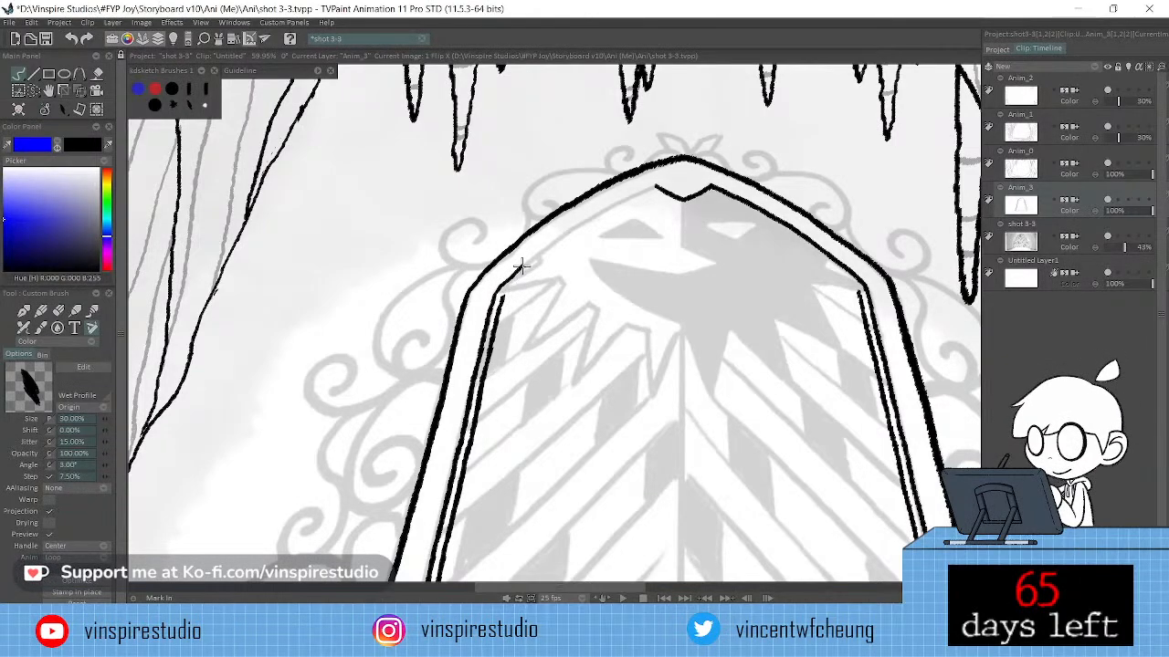
pyautogui.moveTo(521, 266); pyautogui.dragTo(588, 215)
pyautogui.hotkey('ctrl', 'z')
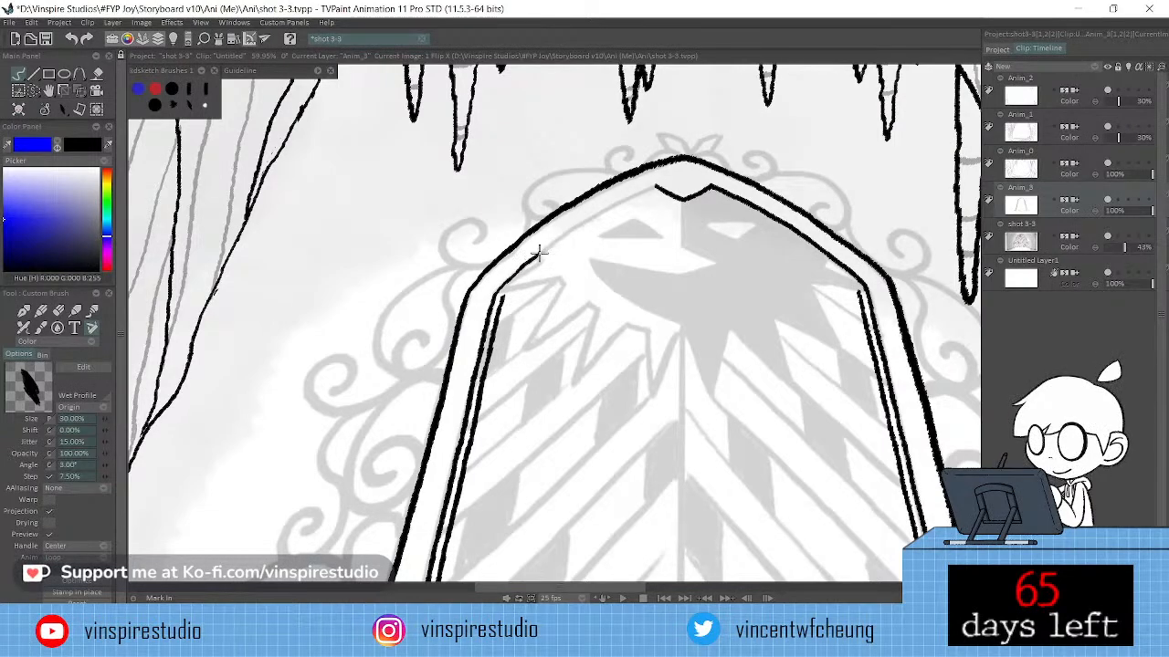
pyautogui.moveTo(524, 265); pyautogui.dragTo(602, 213)
pyautogui.hotkey('ctrl', 'z')
pyautogui.moveTo(519, 268); pyautogui.dragTo(654, 186)
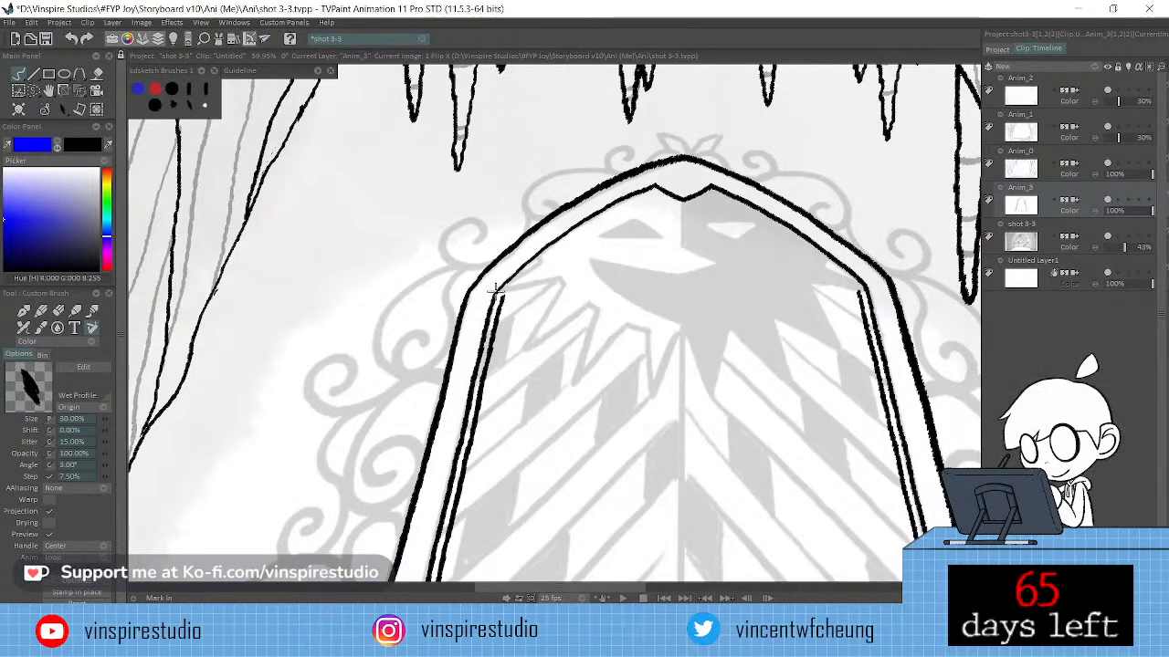
# Thicken the new arch line near the shoulder and clean up its join with the notch using the eraser.
pyautogui.moveTo(496, 294); pyautogui.dragTo(546, 253)
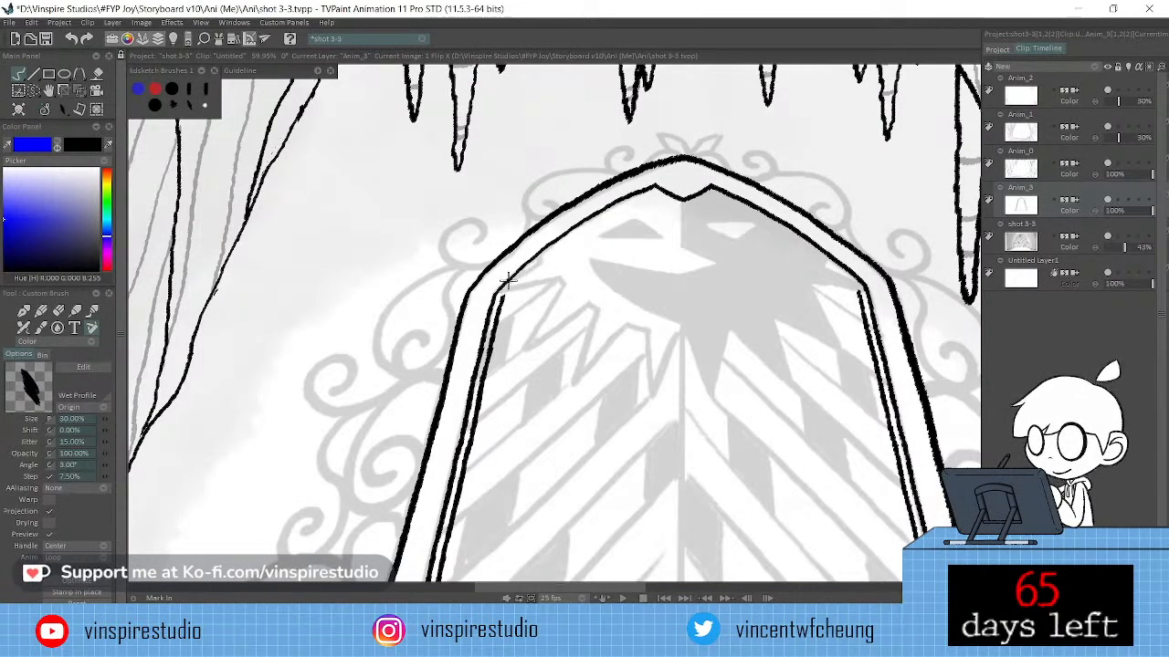
pyautogui.moveTo(513, 277); pyautogui.dragTo(561, 237)
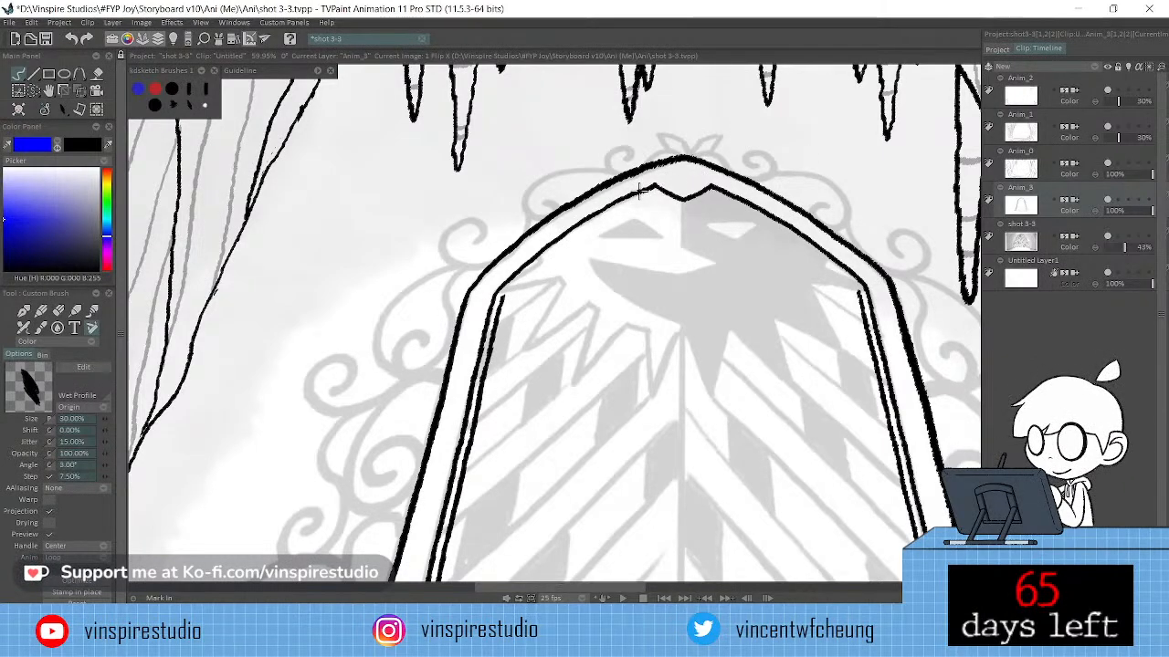
pyautogui.press('e')
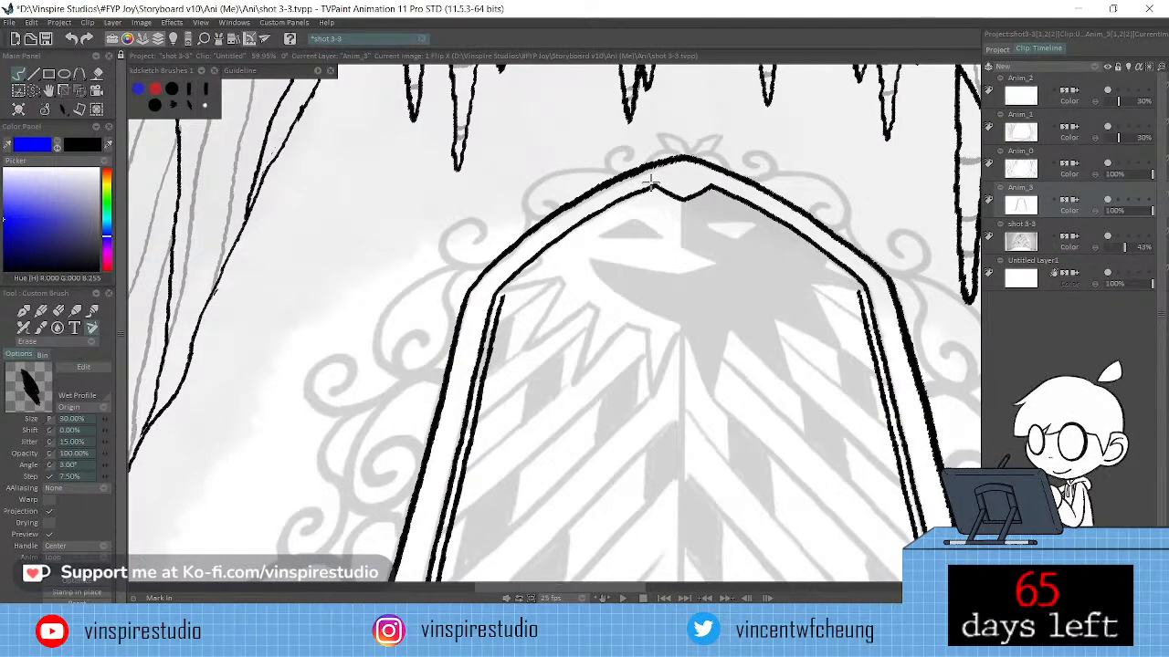
pyautogui.press('e')
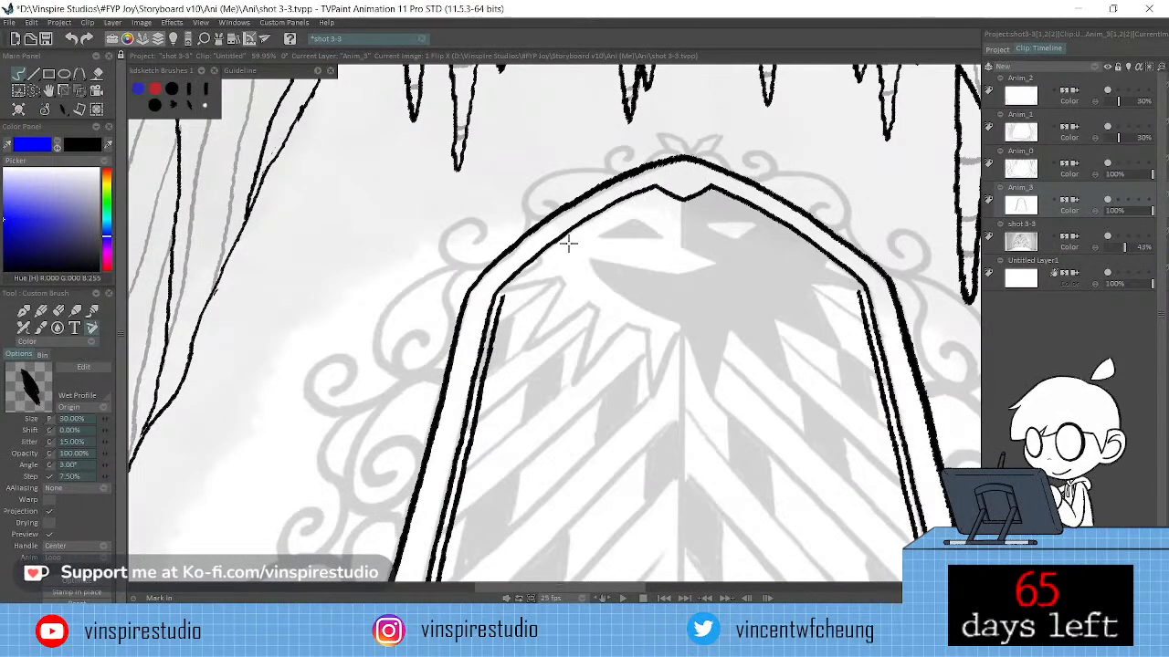
pyautogui.moveTo(754, 293); pyautogui.dragTo(779, 280)
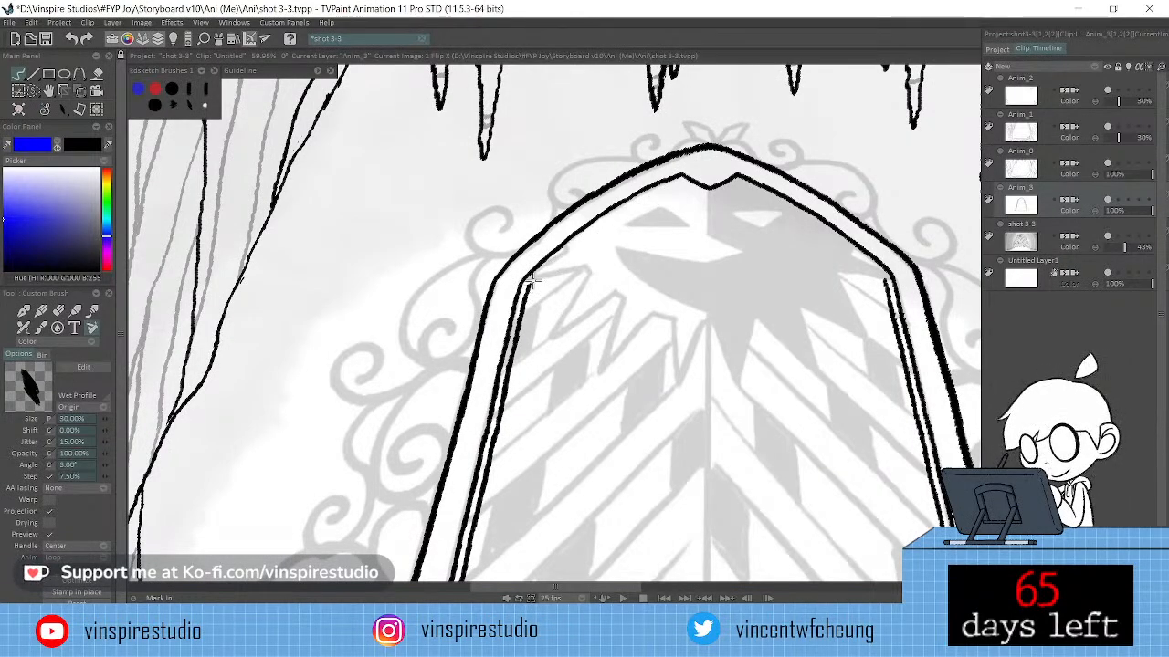
pyautogui.moveTo(529, 284); pyautogui.dragTo(575, 243)
pyautogui.hotkey('ctrl', 'z')
pyautogui.moveTo(526, 287); pyautogui.dragTo(608, 220)
pyautogui.hotkey('ctrl', 'z')
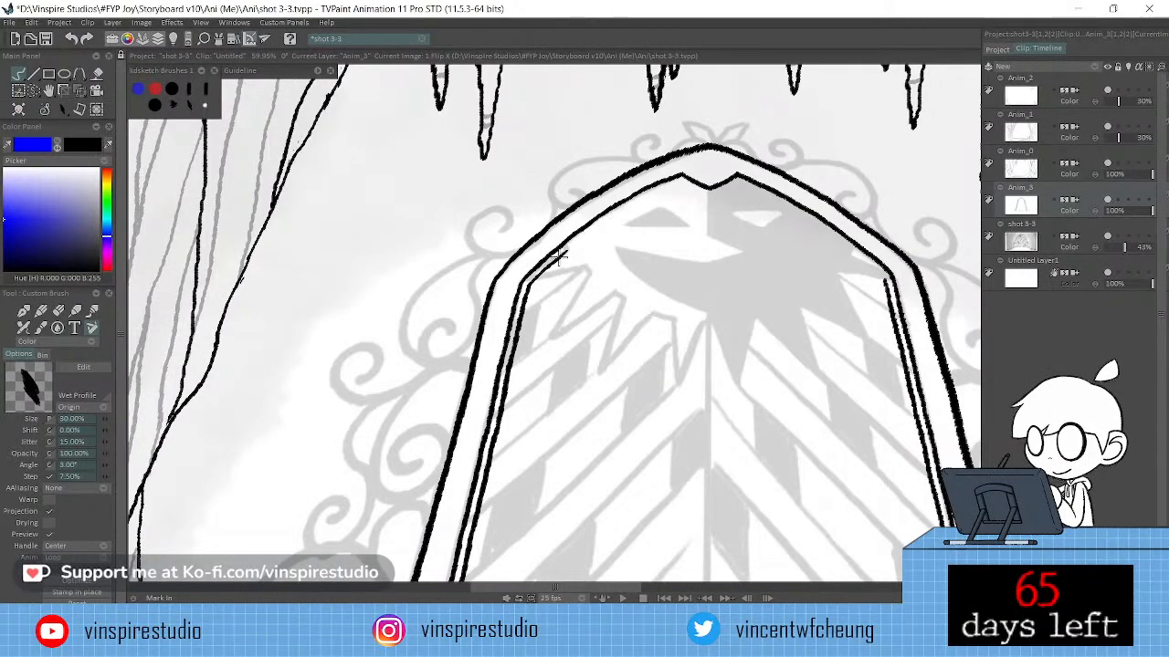
pyautogui.moveTo(558, 259); pyautogui.dragTo(686, 178)
pyautogui.hotkey('ctrl', 'z')
pyautogui.hotkey('ctrl', 'z')
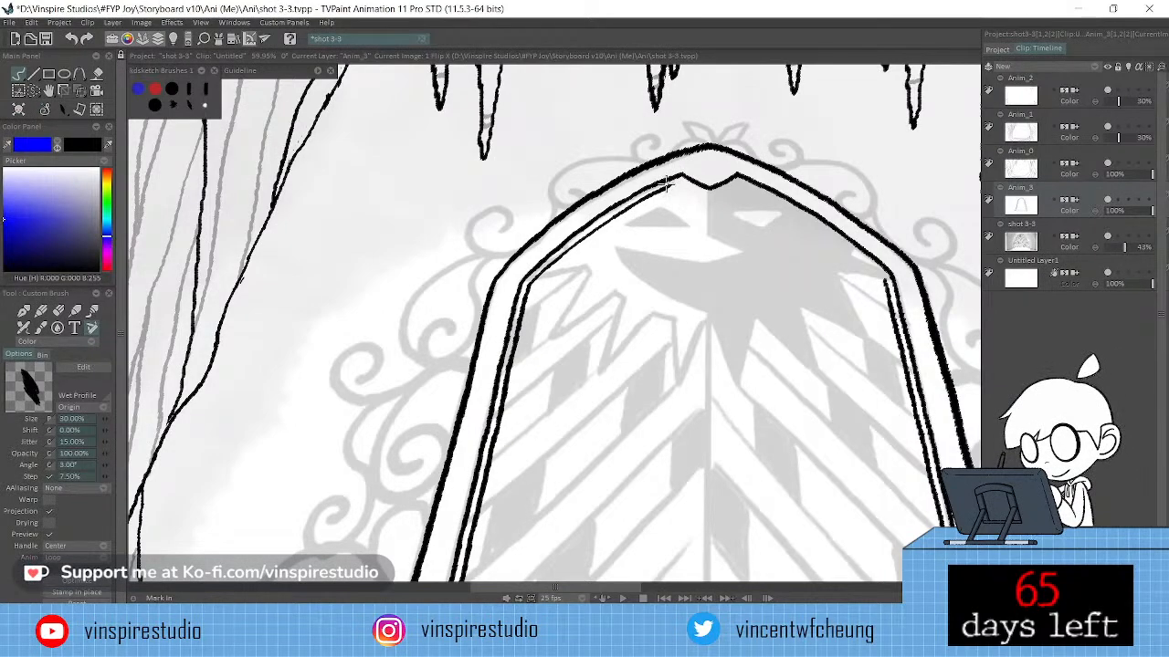
pyautogui.hotkey('ctrl', 'z')
pyautogui.hotkey('ctrl', 'y')
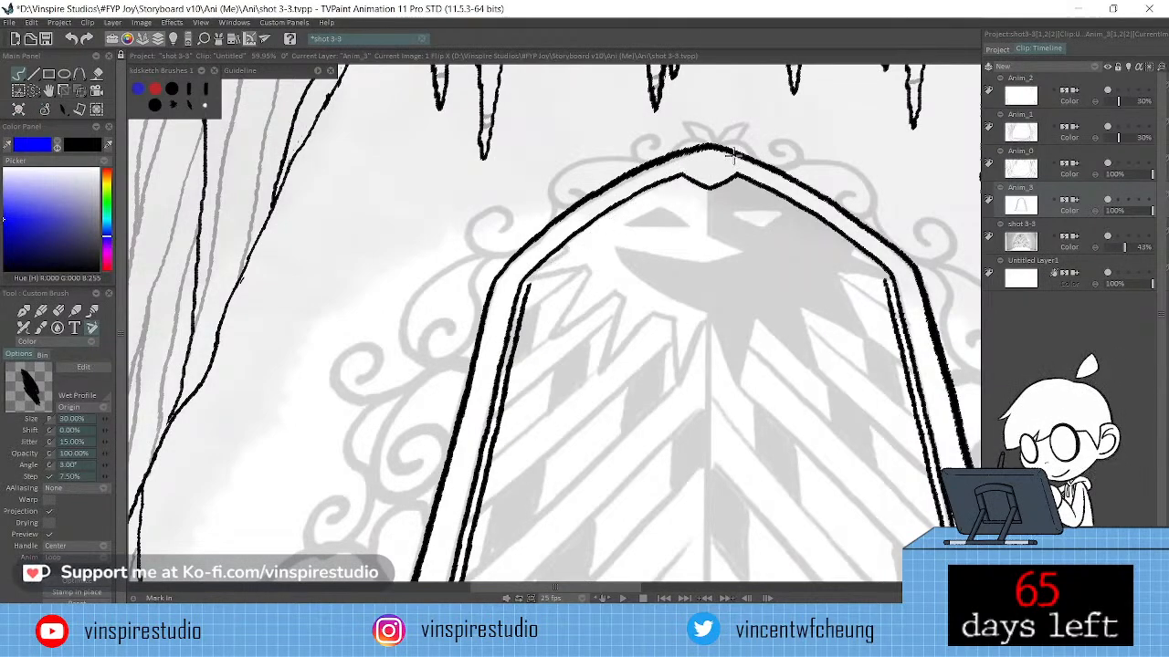
# Outline the inner frame's arch and notch with a freehand selection, copy them onto a new layer and clear the selection.
pyautogui.press('s')
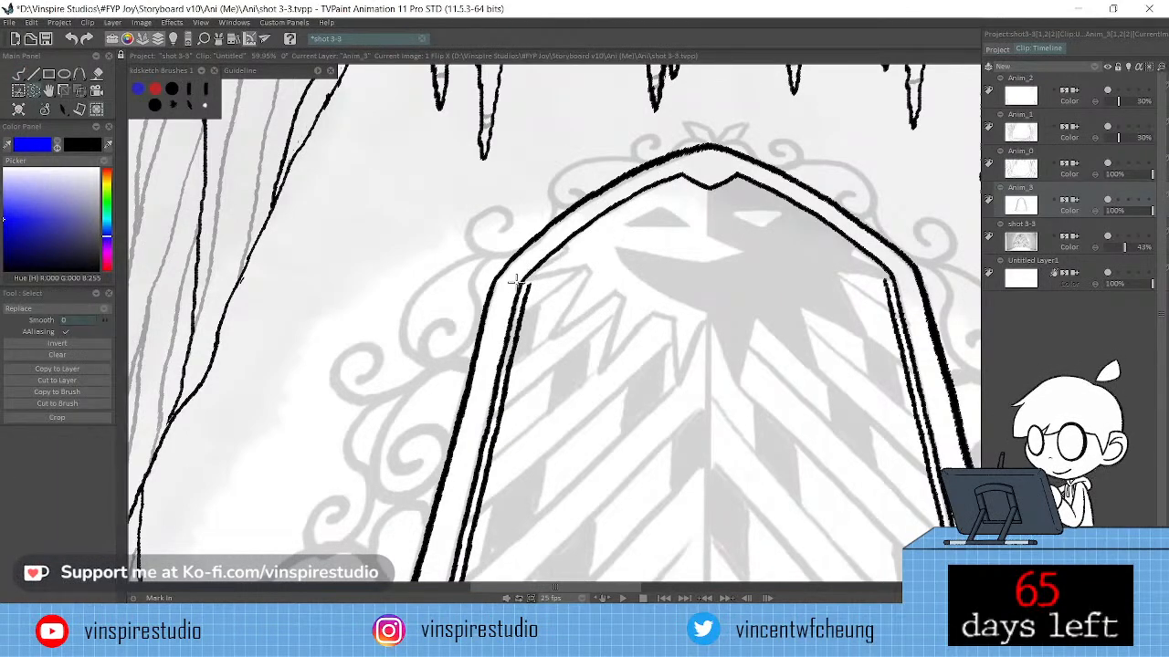
pyautogui.moveTo(517, 281)
pyautogui.mouseDown()
pyautogui.moveTo(615, 195)
pyautogui.moveTo(694, 163)
pyautogui.moveTo(794, 188)
pyautogui.moveTo(897, 272)
pyautogui.moveTo(727, 258)
pyautogui.moveTo(599, 265)
pyautogui.moveTo(498, 303)
pyautogui.mouseUp()
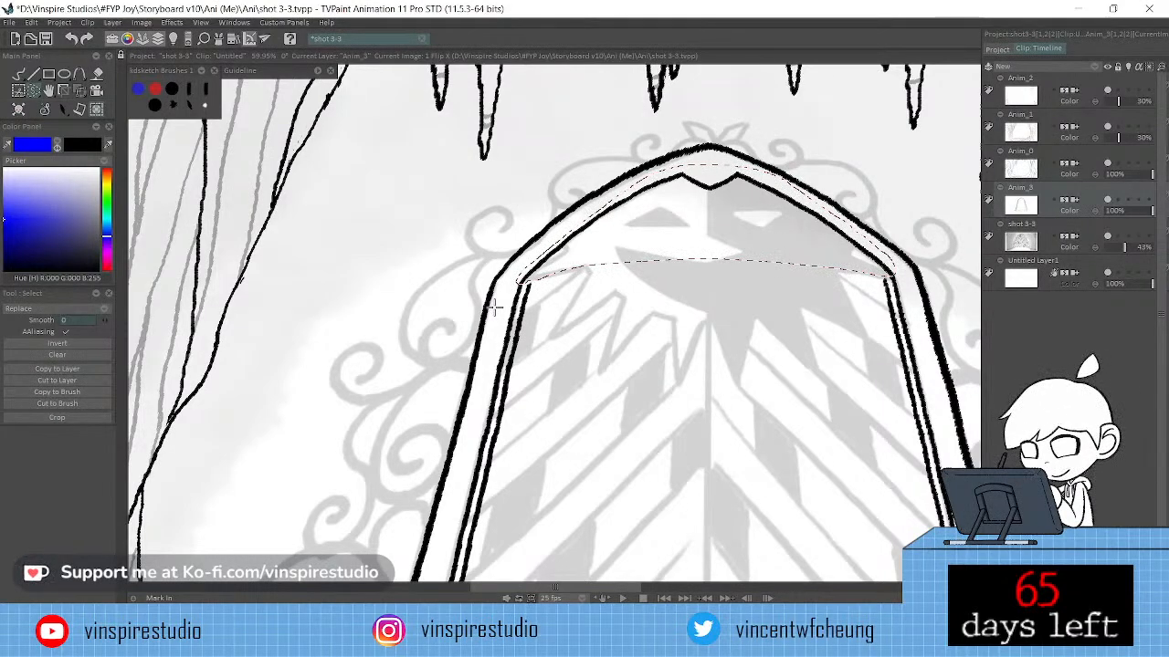
pyautogui.click(1075, 67)
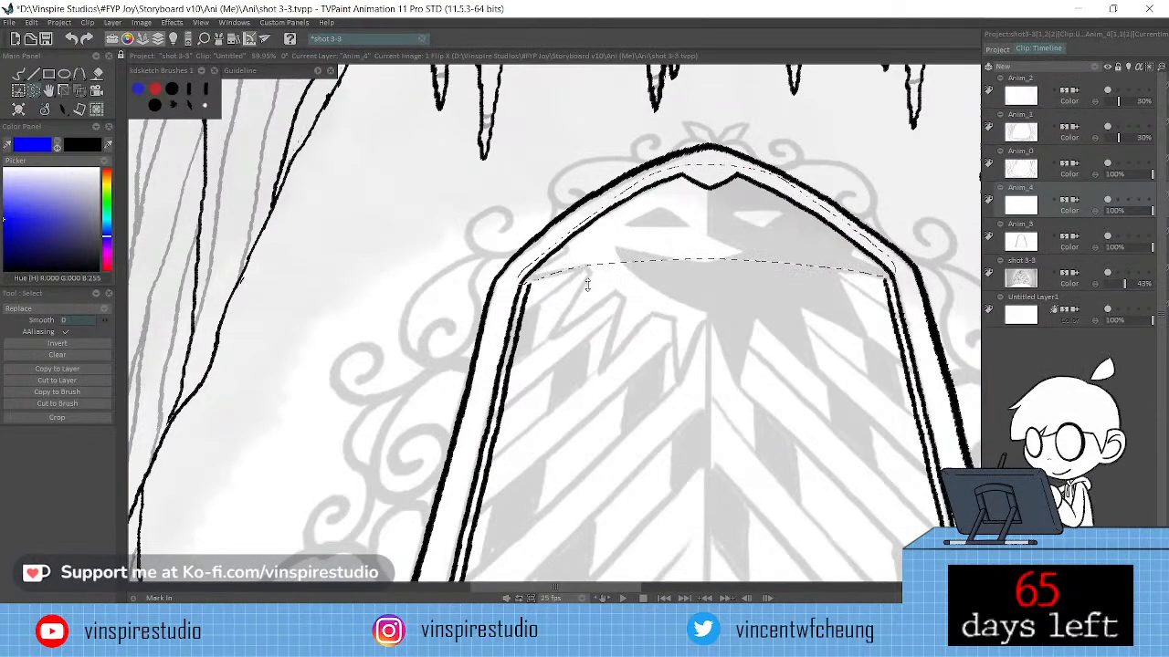
pyautogui.click(667, 249)
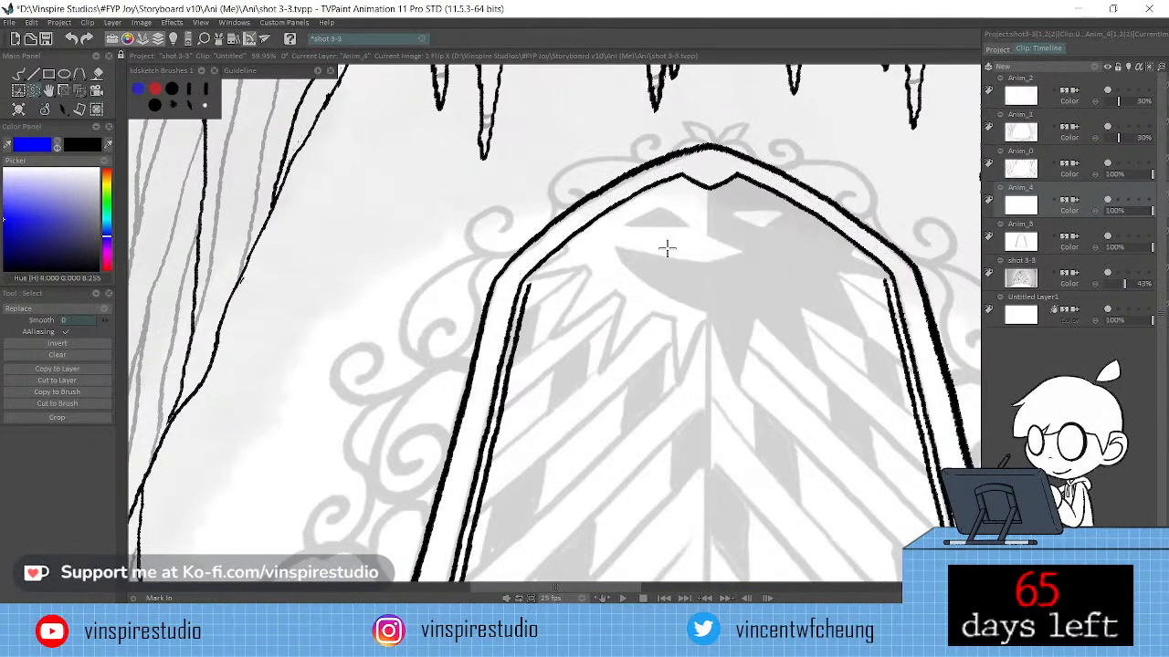
# Scale the copied arch to 96.58% with panning X 1 and Y 19, apply the transform, and merge the copy into the door layer.
pyautogui.hotkey('ctrl', 't')
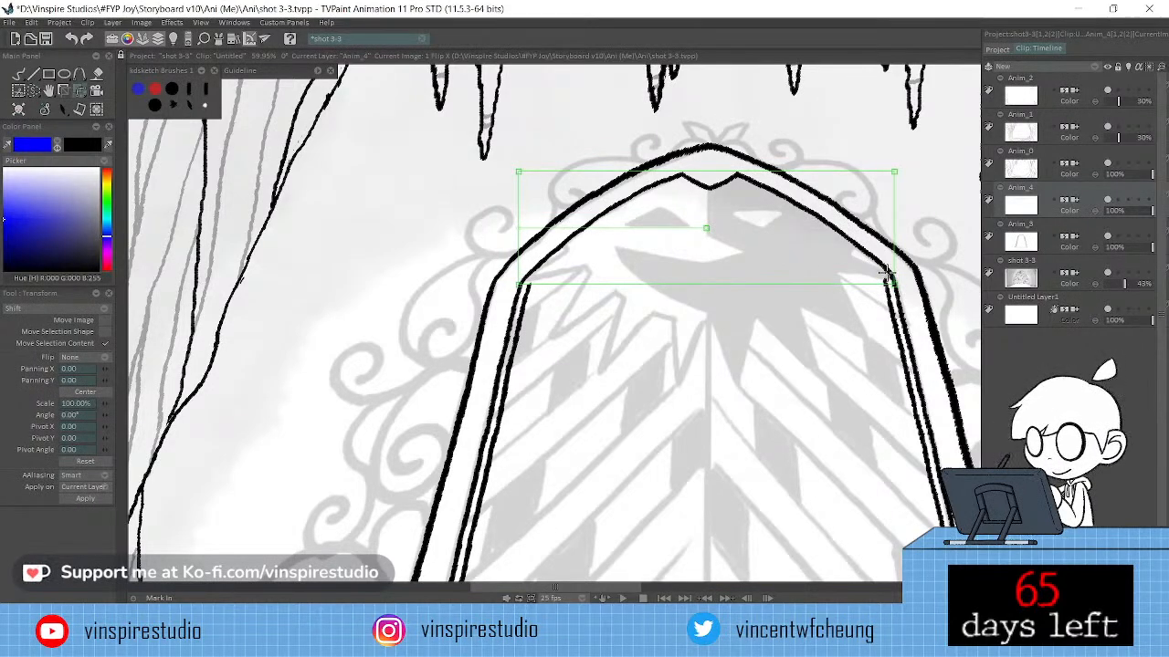
pyautogui.moveTo(886, 272); pyautogui.dragTo(827, 279)
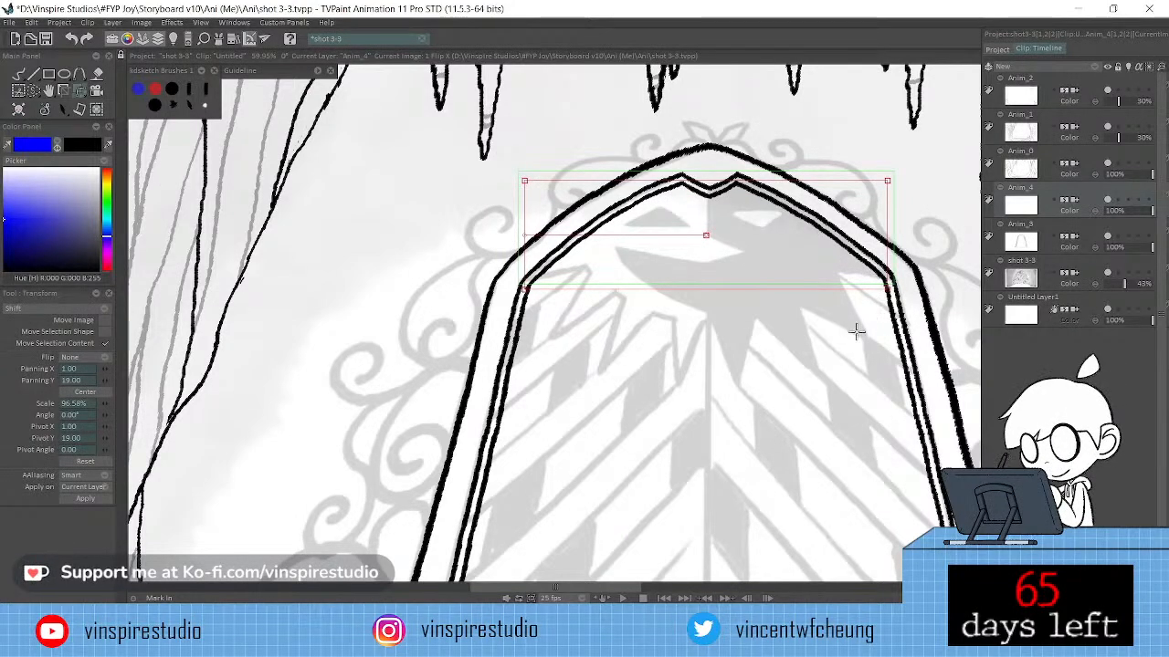
pyautogui.scroll(-1, 730, 406)
pyautogui.scroll(-3, 732, 406)
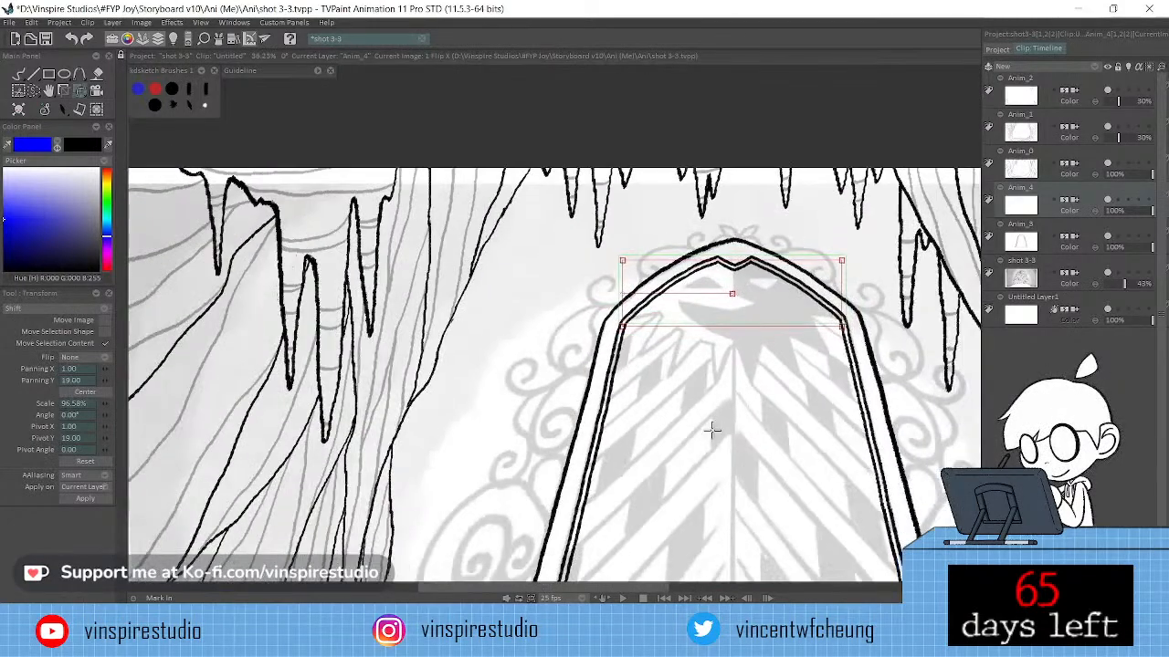
pyautogui.moveTo(738, 420); pyautogui.dragTo(678, 315)
pyautogui.scroll(-2, 669, 365)
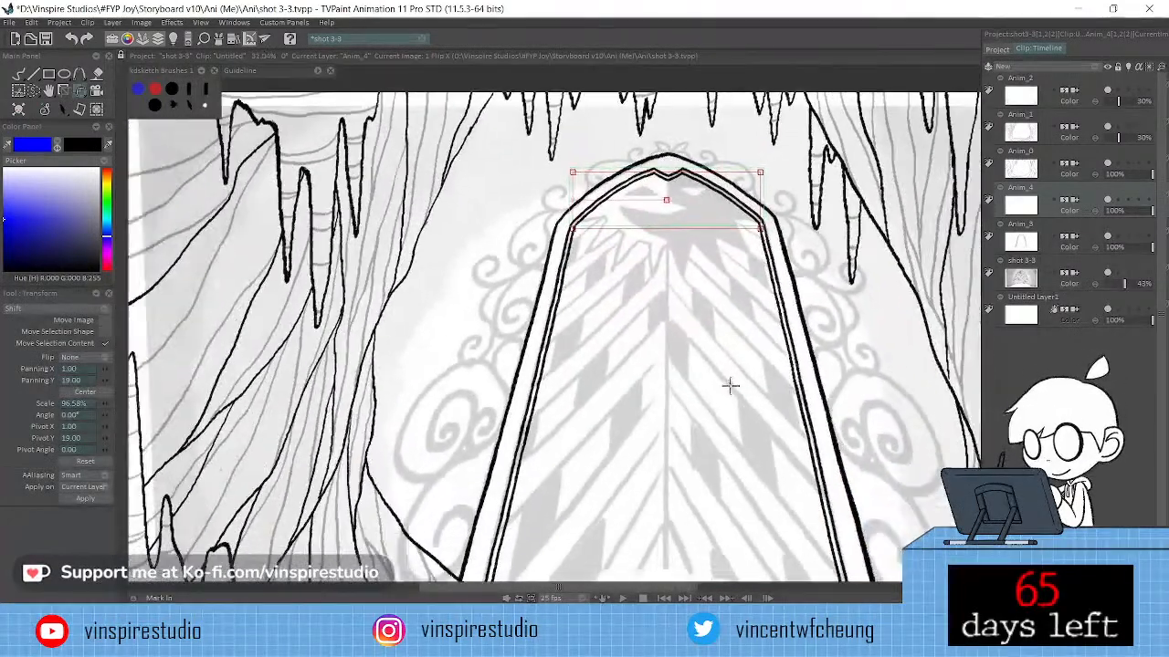
pyautogui.scroll(-2, 775, 376)
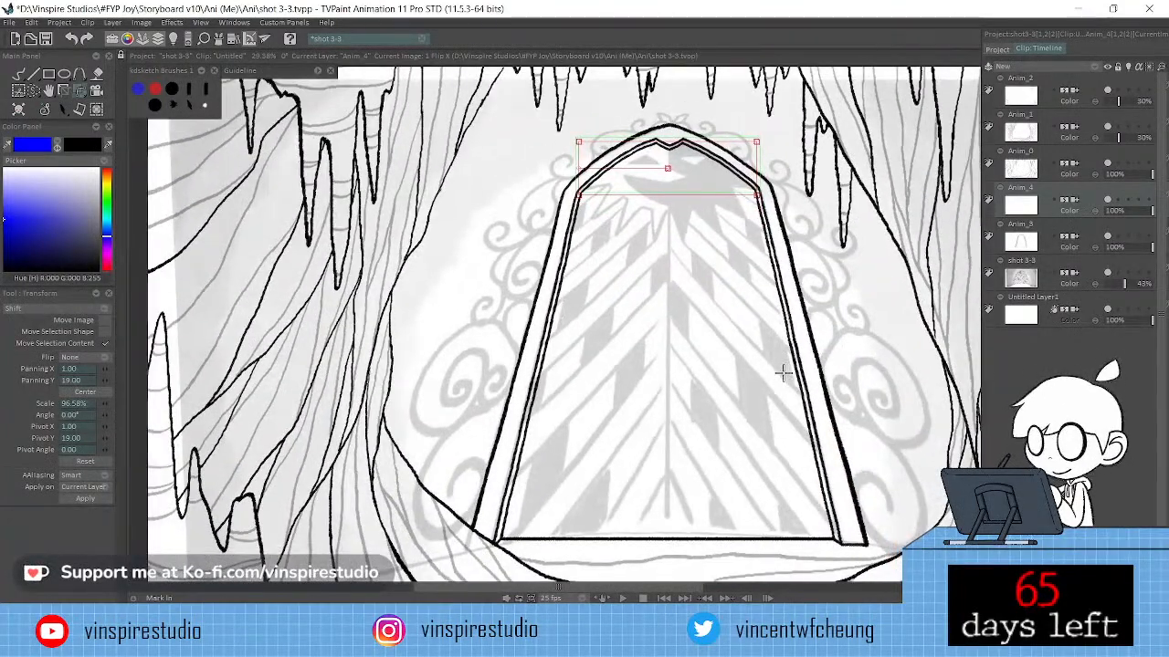
pyautogui.scroll(5, 775, 375)
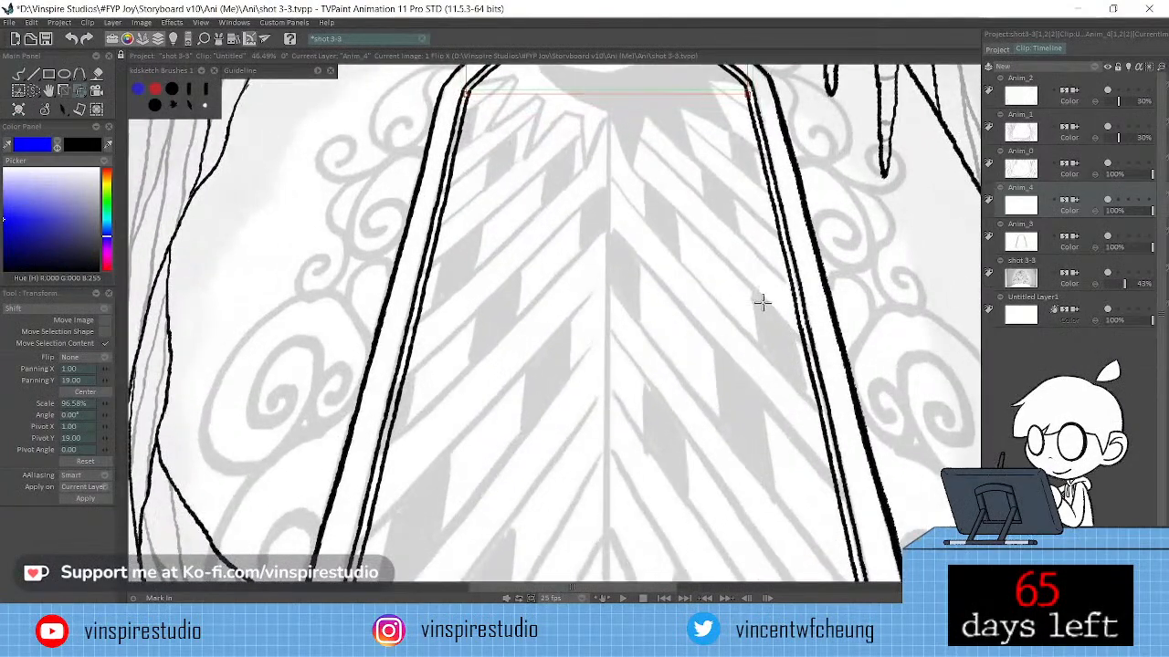
pyautogui.moveTo(759, 301); pyautogui.dragTo(835, 448)
pyautogui.scroll(2, 860, 357)
pyautogui.scroll(1, 860, 357)
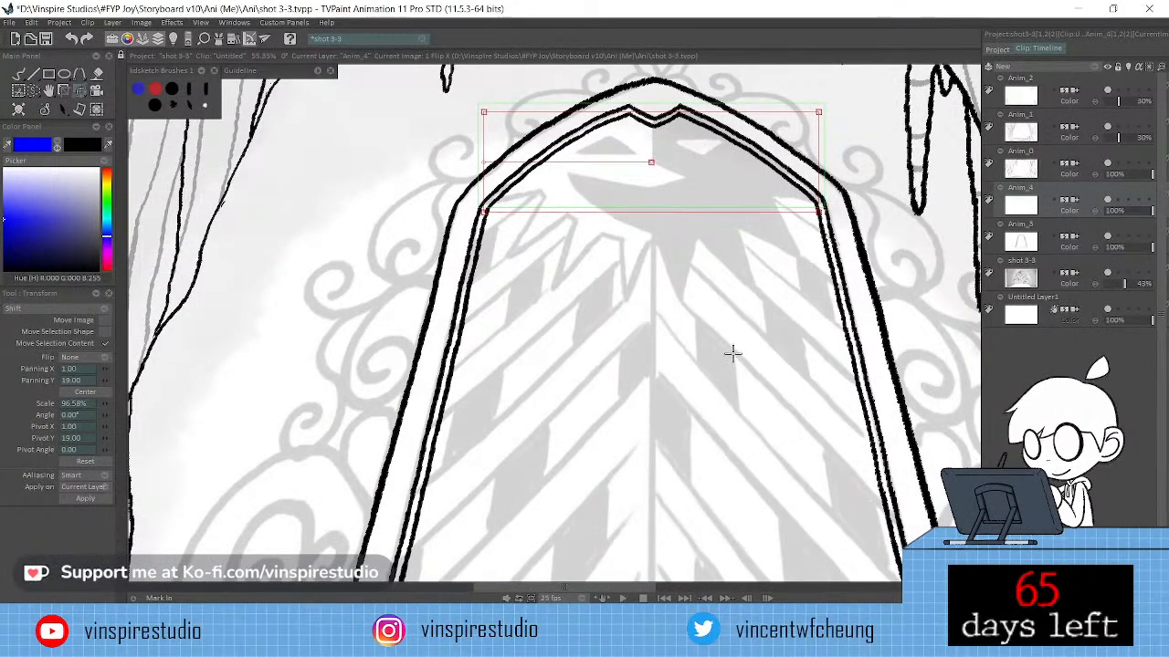
pyautogui.press('Return')
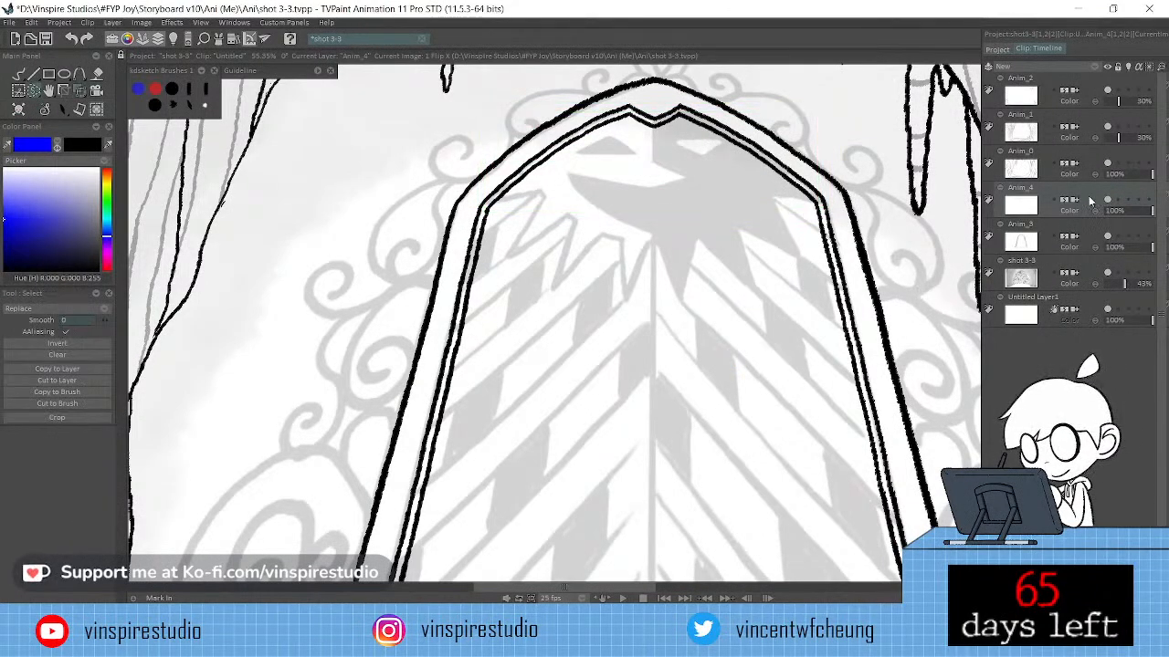
pyautogui.moveTo(989, 199); pyautogui.dragTo(989, 240)
pyautogui.click(509, 369)
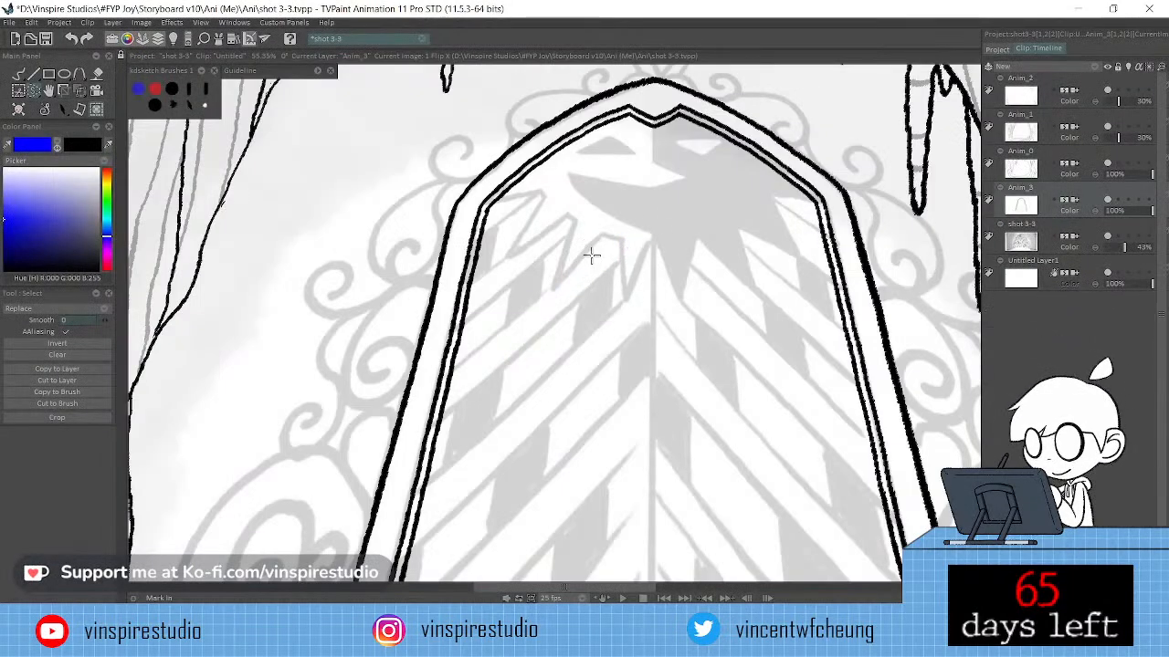
pyautogui.press('b')
pyautogui.click(91, 327)
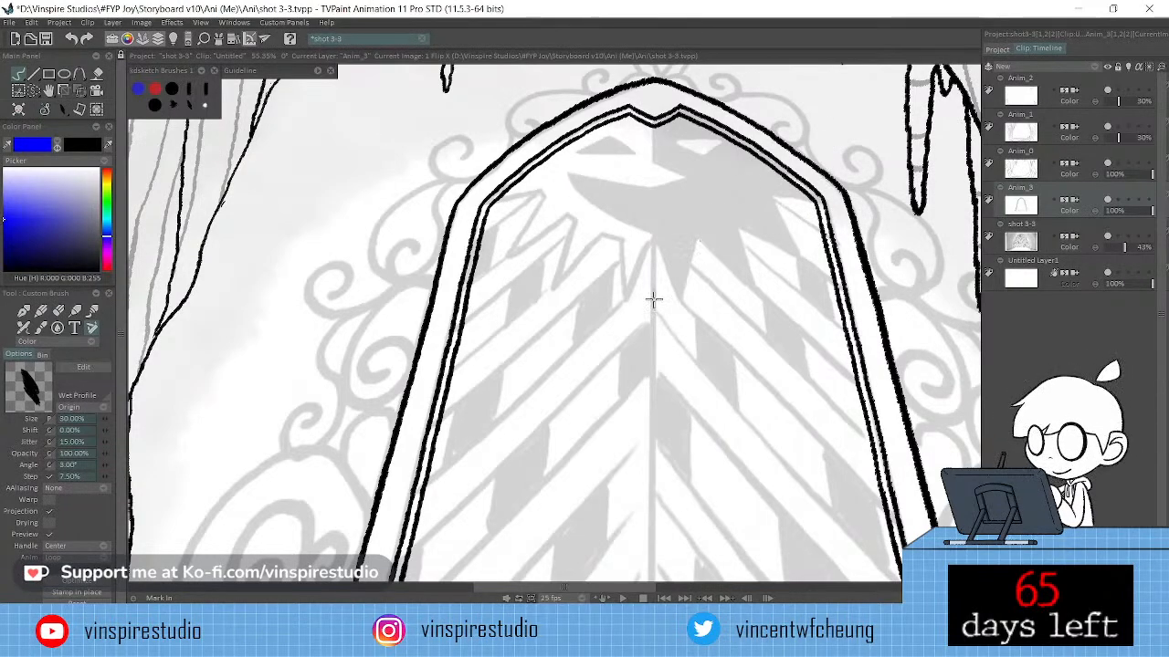
pyautogui.moveTo(650, 283); pyautogui.dragTo(650, 331)
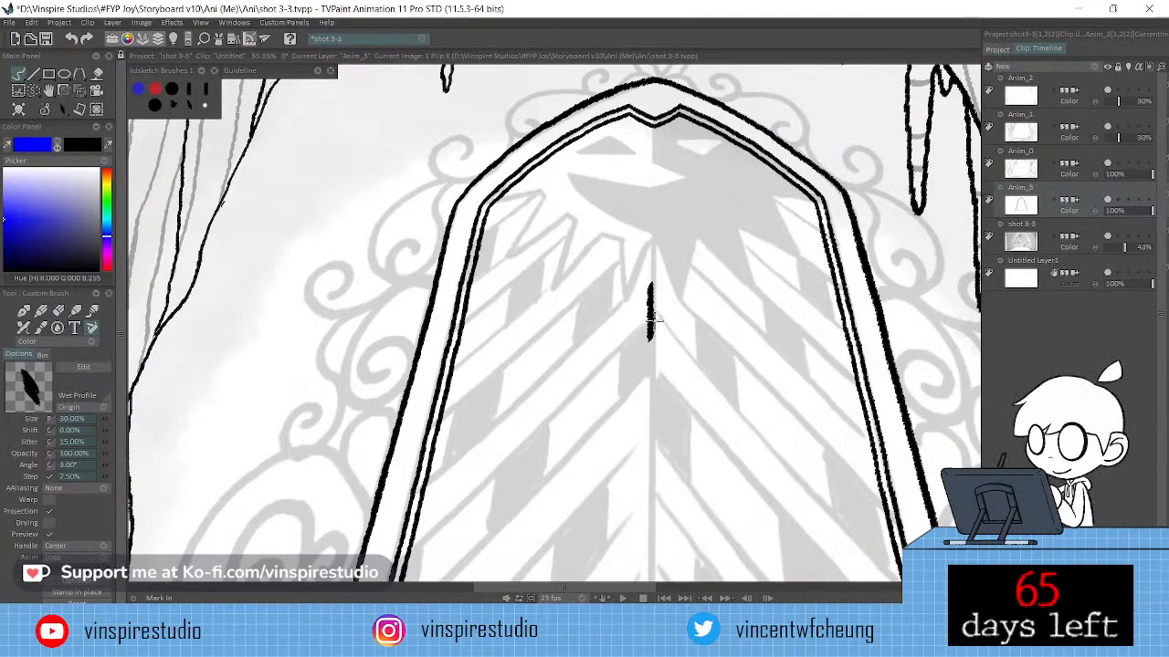
pyautogui.press('h')
pyautogui.moveTo(646, 283); pyautogui.dragTo(645, 339)
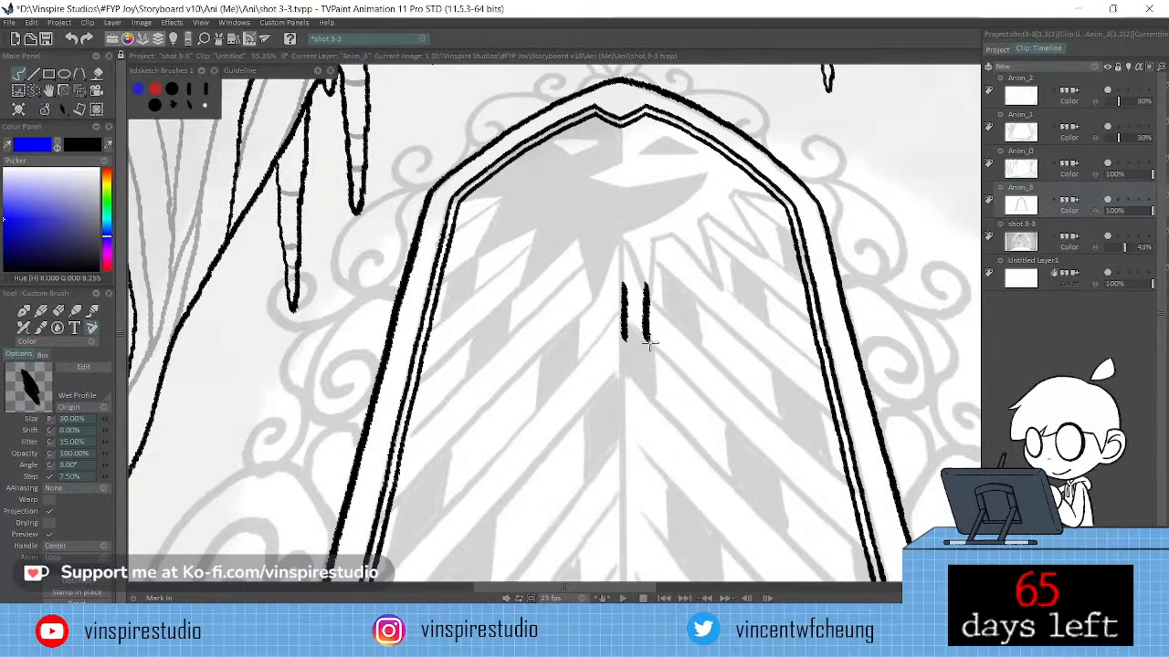
pyautogui.moveTo(639, 279); pyautogui.dragTo(641, 343)
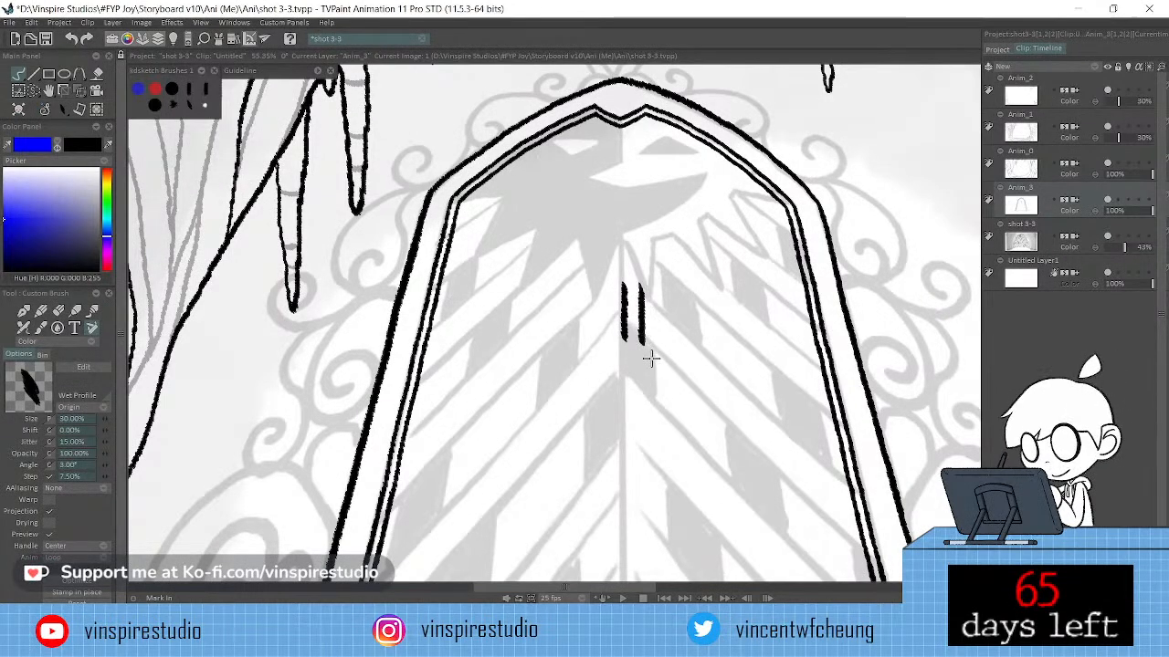
pyautogui.hotkey('ctrl', 'z')
pyautogui.hotkey('ctrl', 'z')
# Touch up the doubled inner frame line beside the notch with the eraser.
pyautogui.scroll(-3, 636, 383)
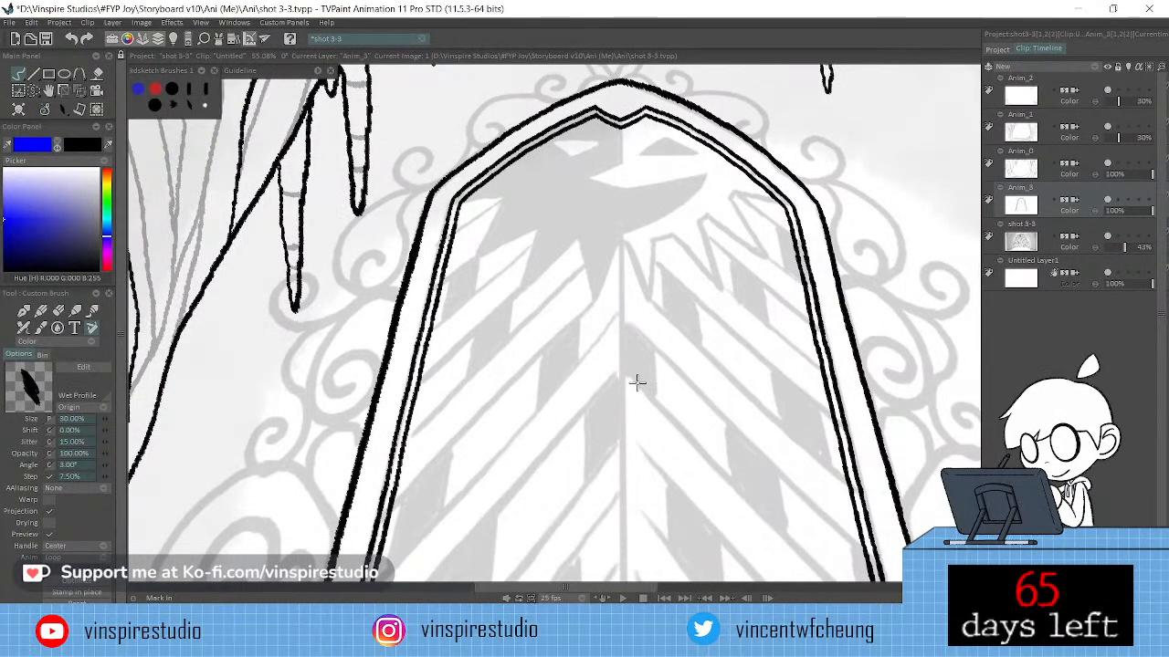
pyautogui.scroll(6, 646, 385)
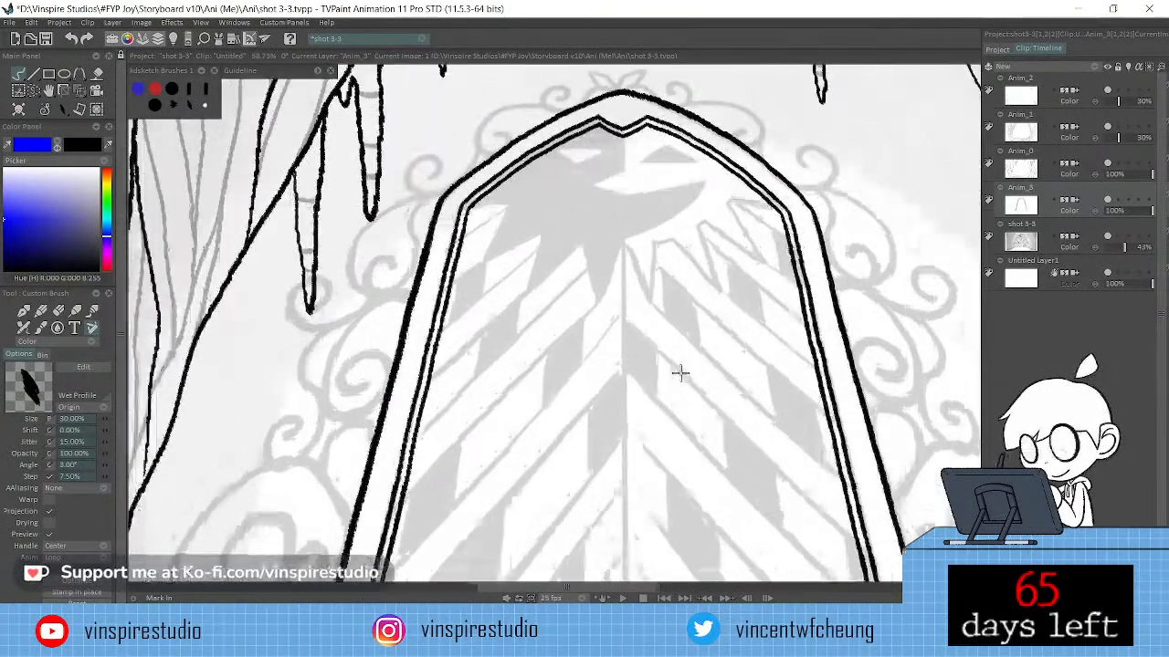
pyautogui.press('e')
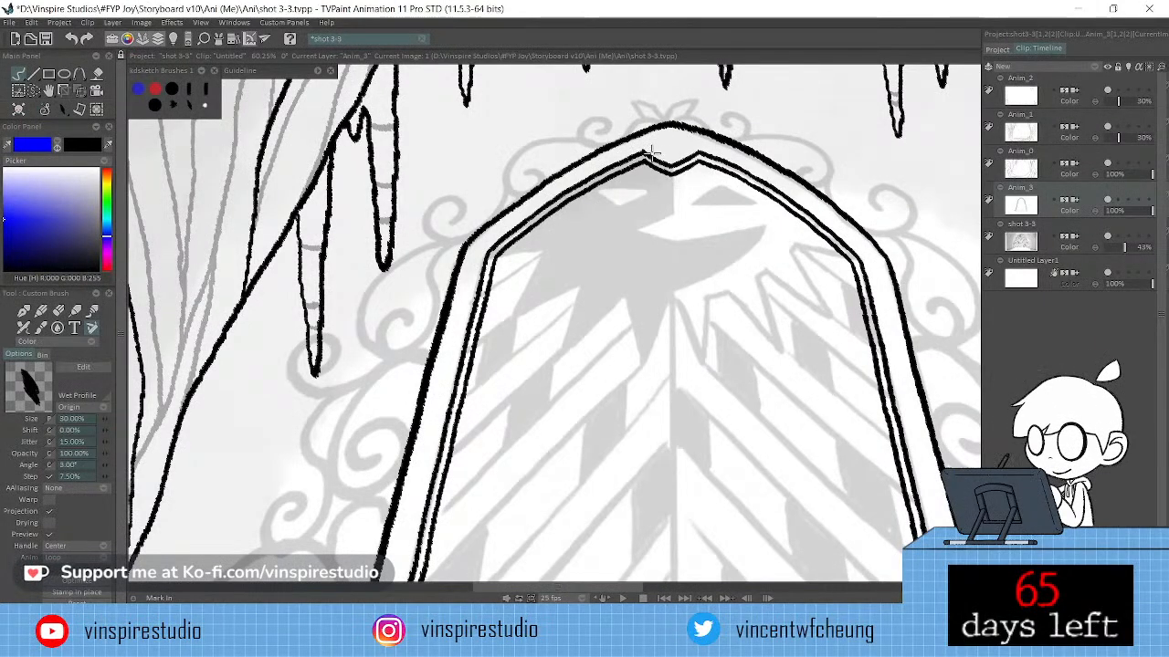
pyautogui.press('e')
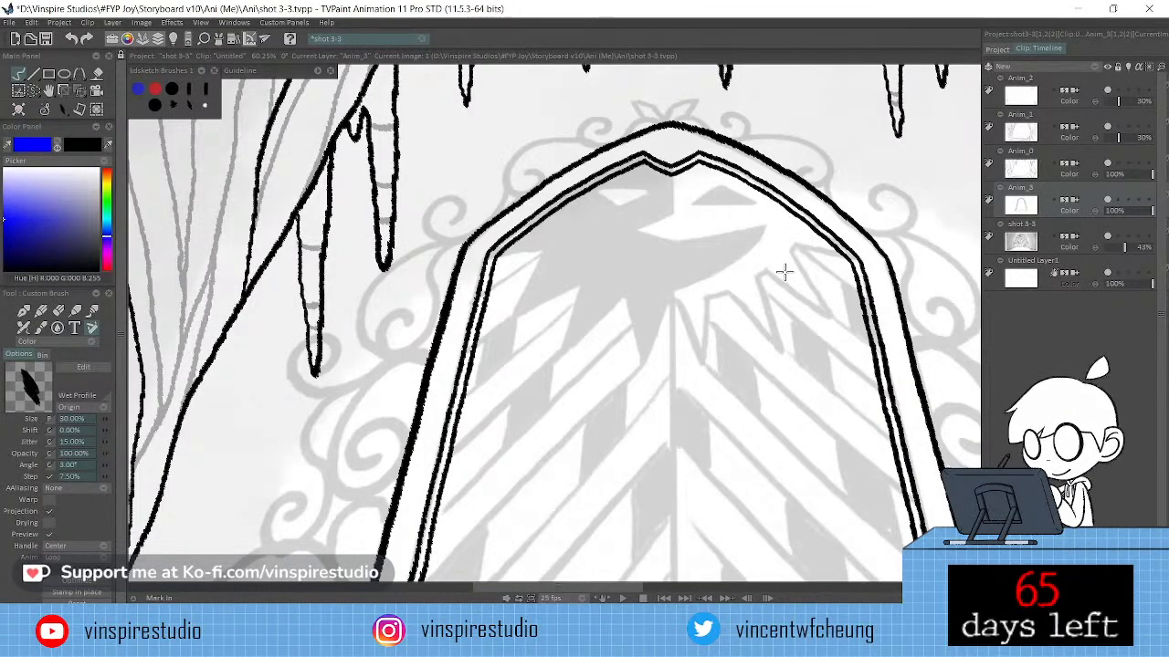
pyautogui.scroll(-6, 784, 271)
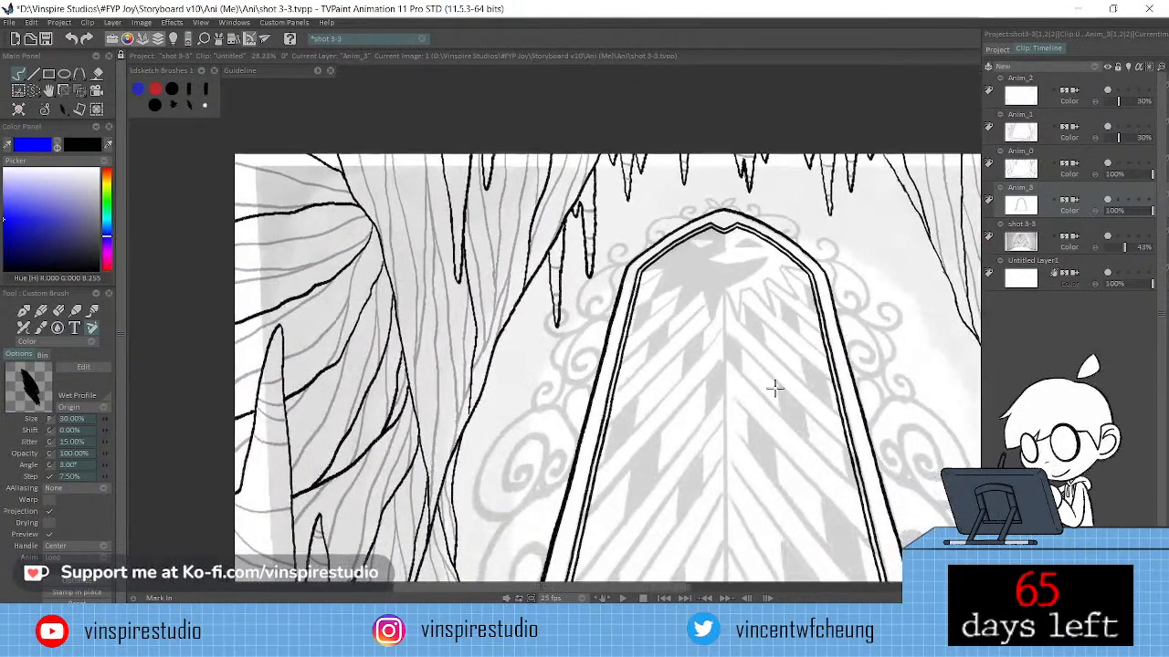
# Save the project and add a new animation layer directly above the shot 3-3 sketch layer.
pyautogui.scroll(-2, 774, 388)
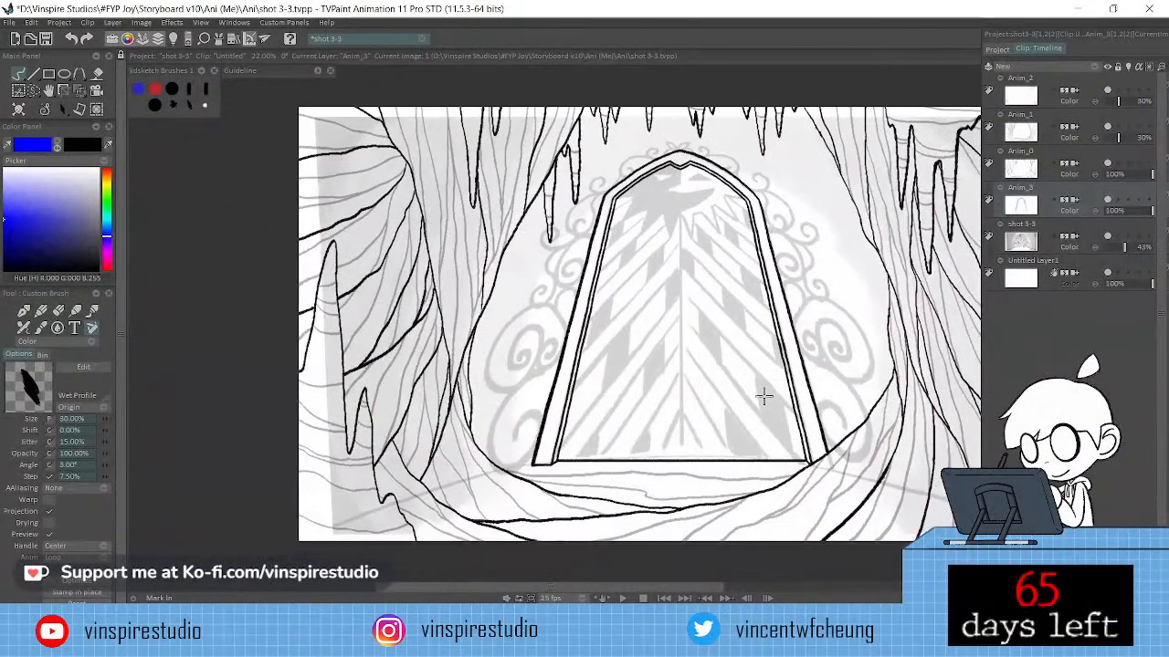
pyautogui.moveTo(763, 396); pyautogui.dragTo(749, 400)
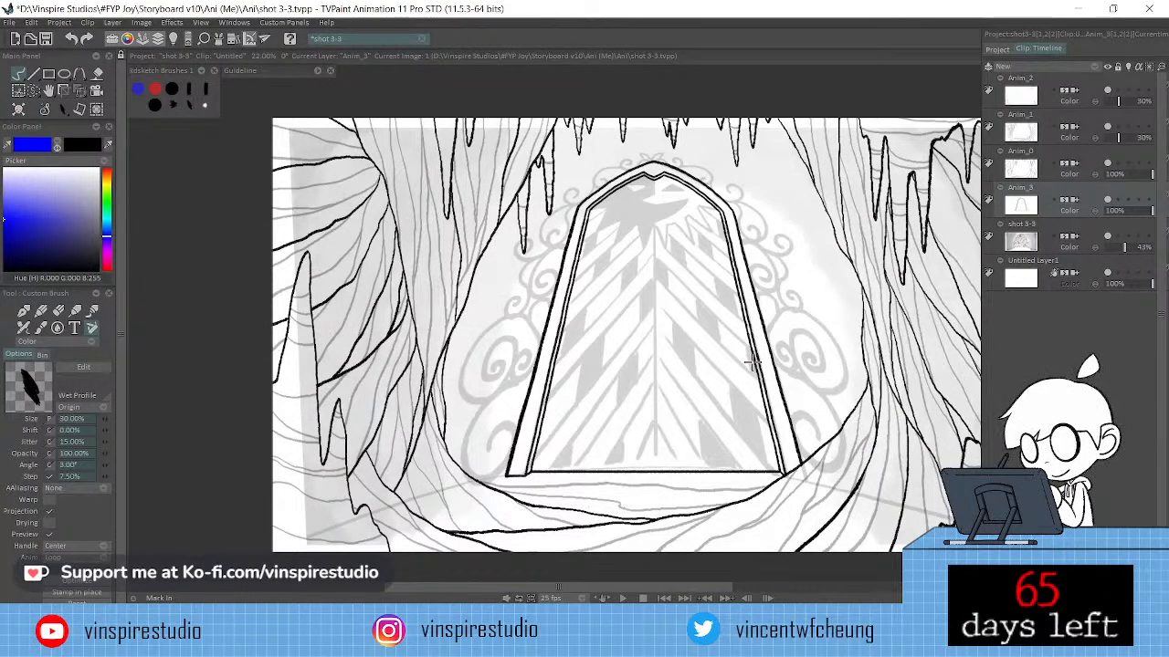
pyautogui.hotkey('ctrl', 's')
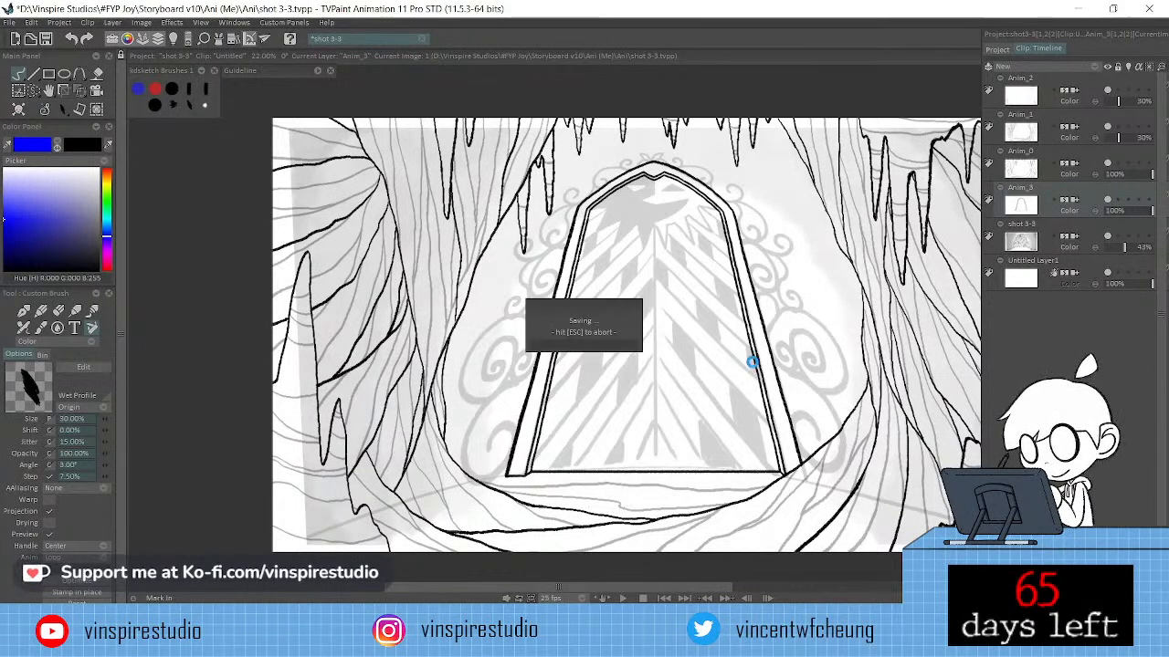
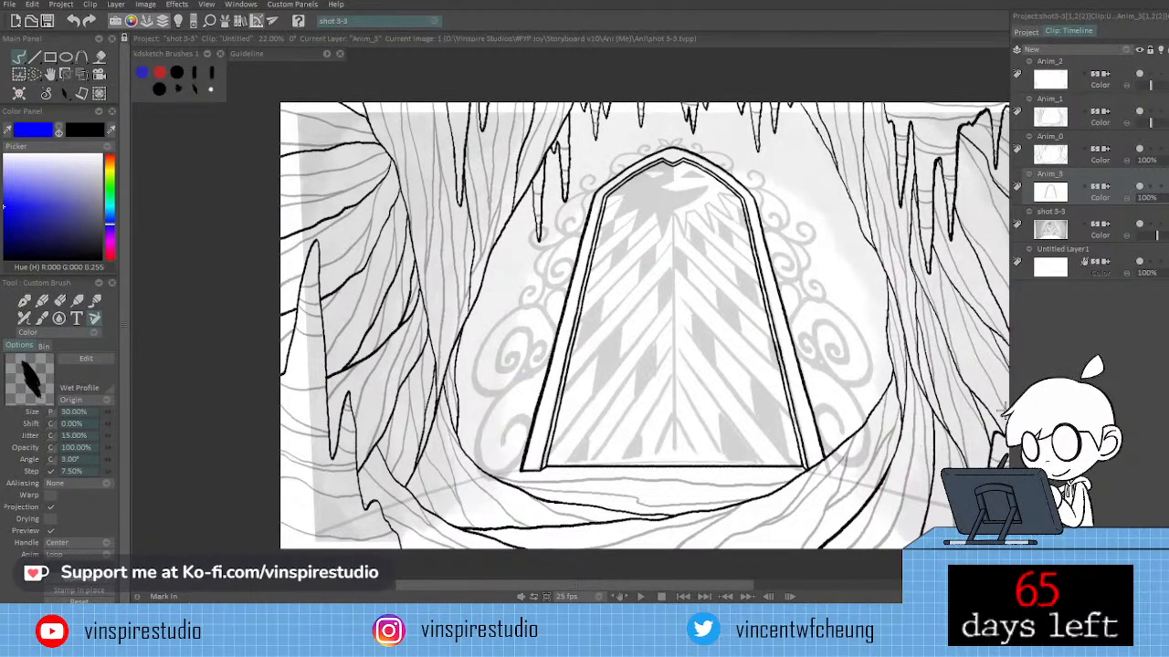
pyautogui.click(1117, 214)
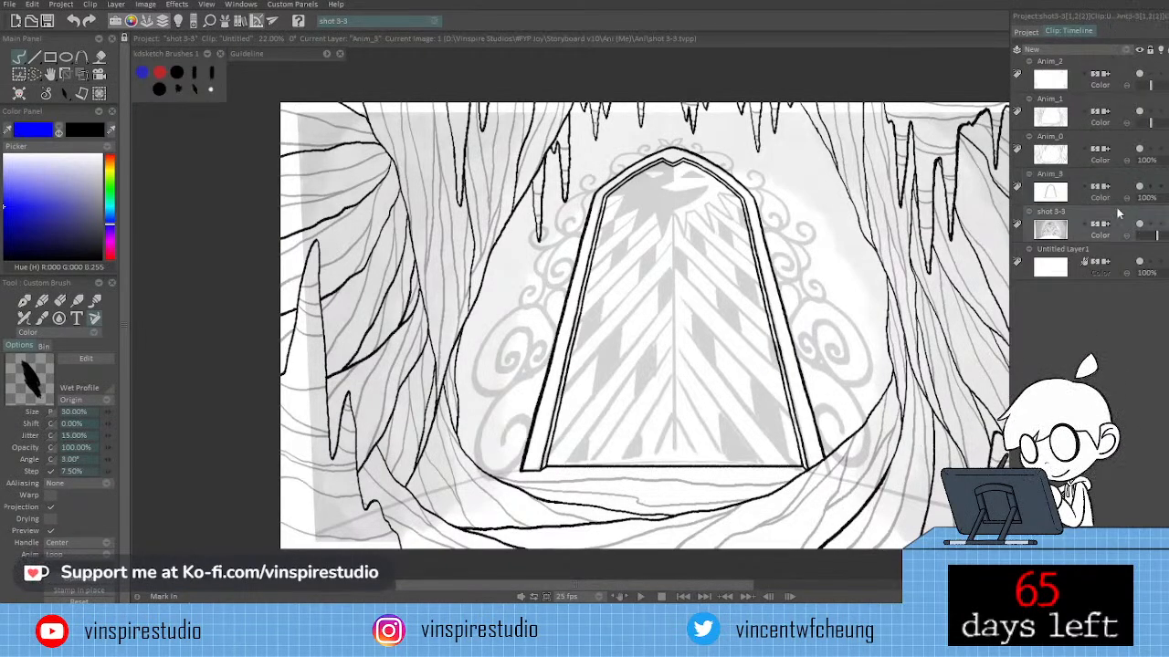
pyautogui.click(1109, 54)
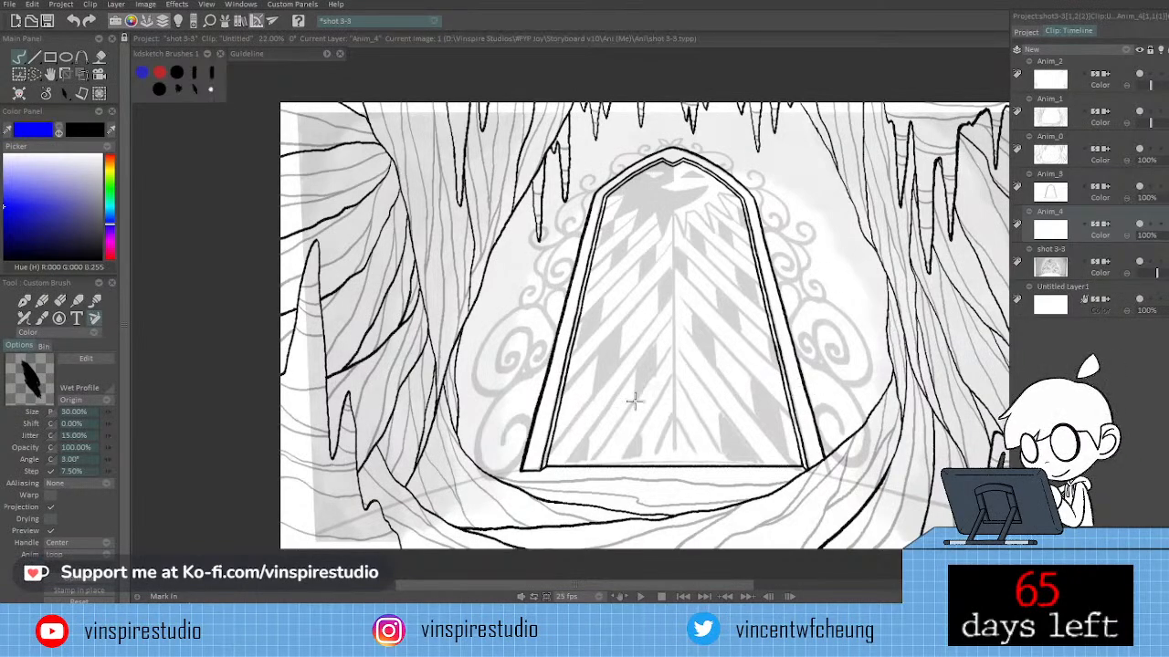
# Ink the lowest scroll's main curve on the new layer, from the door frame's outer edge down and around into its inner curl, redoing unsatisfactory strokes.
pyautogui.scroll(2, 676, 372)
pyautogui.moveTo(676, 373); pyautogui.dragTo(739, 368)
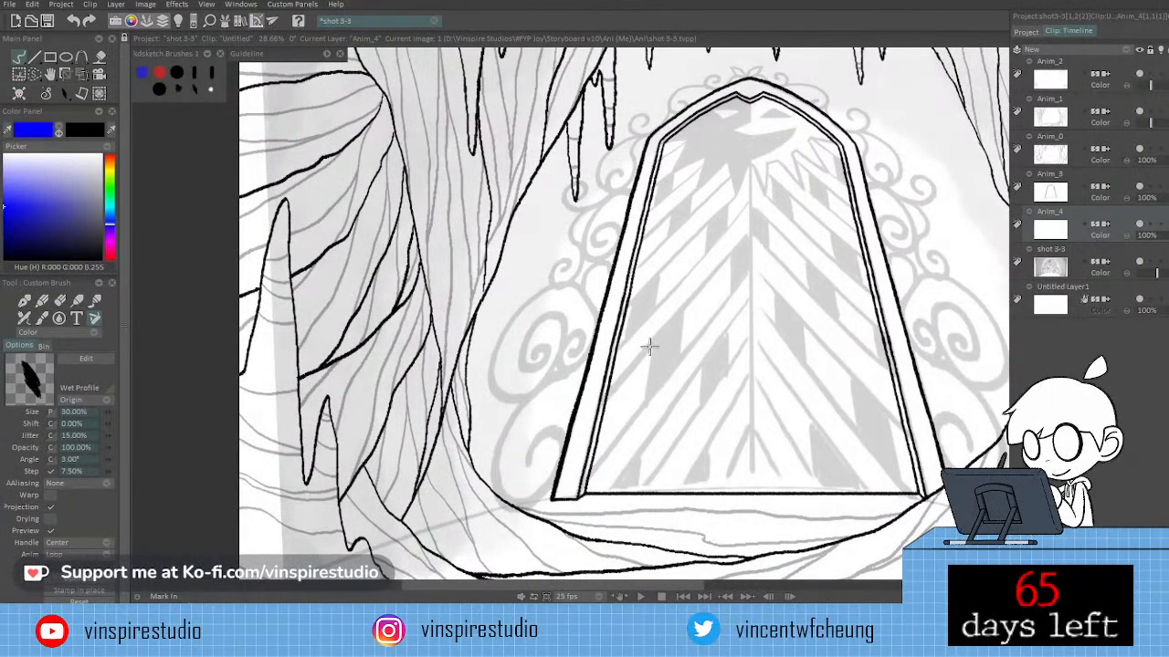
pyautogui.scroll(1, 689, 369)
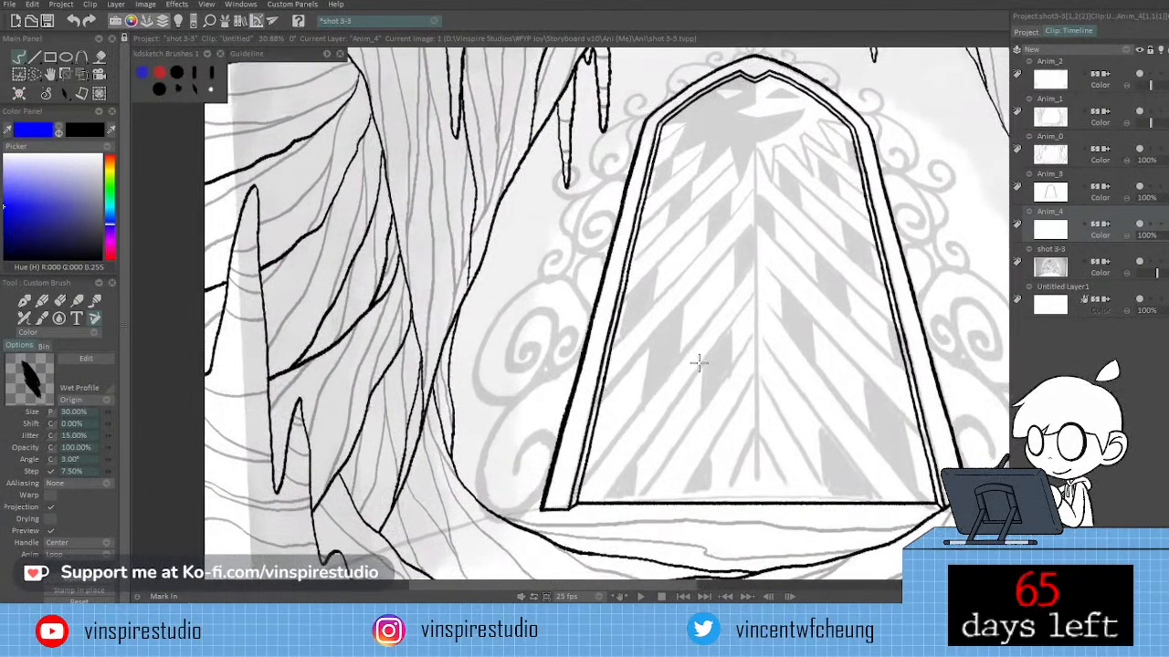
pyautogui.moveTo(699, 365); pyautogui.dragTo(742, 261)
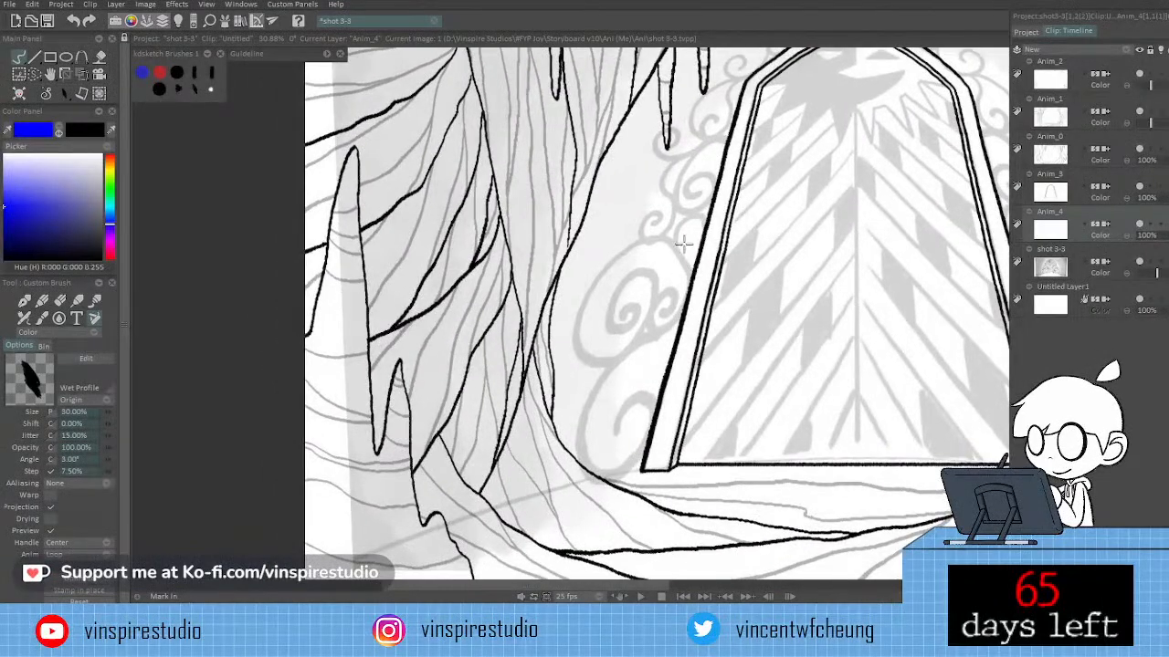
pyautogui.moveTo(680, 323)
pyautogui.mouseDown()
pyautogui.moveTo(618, 374)
pyautogui.moveTo(592, 445)
pyautogui.mouseUp()
pyautogui.hotkey('ctrl', 'z')
pyautogui.hotkey('ctrl', 'z')
pyautogui.hotkey('ctrl', 'z')
pyautogui.hotkey('ctrl', 'z')
pyautogui.moveTo(600, 399)
pyautogui.mouseDown()
pyautogui.moveTo(593, 450)
pyautogui.moveTo(615, 460)
pyautogui.moveTo(638, 417)
pyautogui.mouseUp()
pyautogui.hotkey('ctrl', 'z')
pyautogui.hotkey('ctrl', 'z')
pyautogui.hotkey('ctrl', 'z')
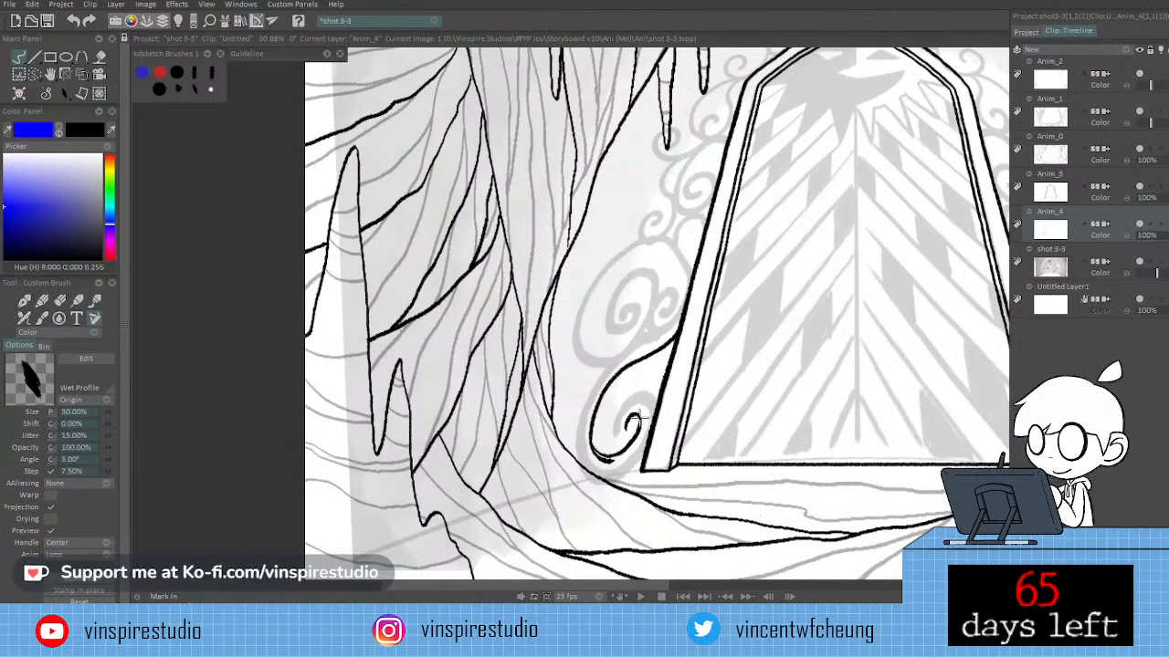
# Clean up the tip and line weight of the scroll's inner curl with the eraser.
pyautogui.press('e')
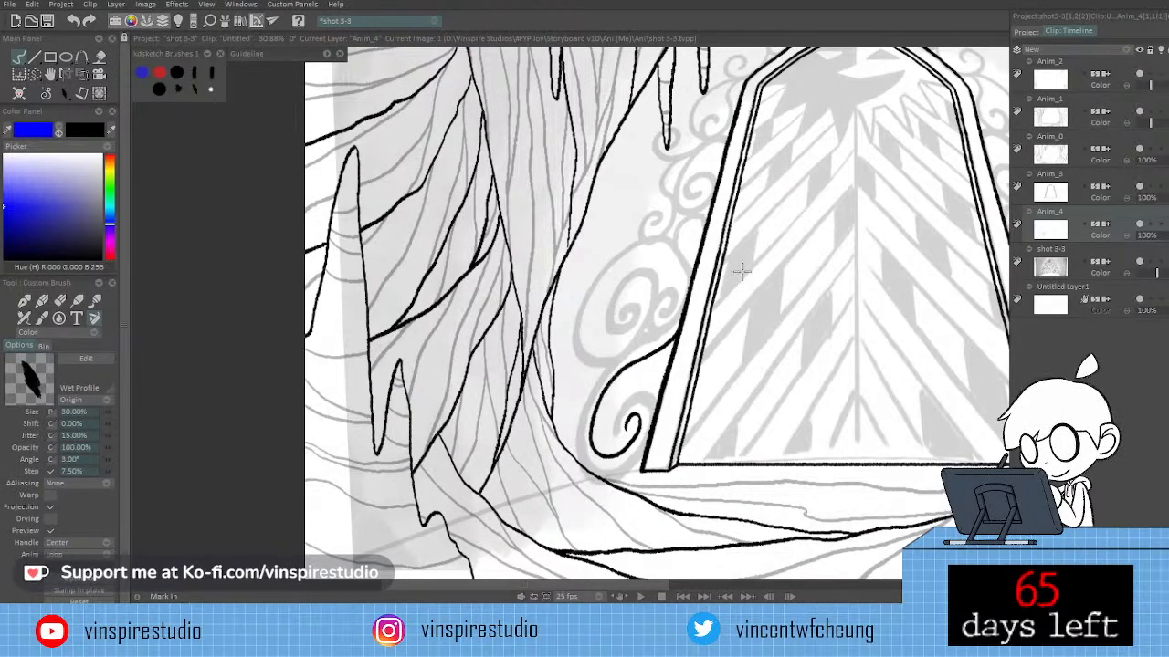
pyautogui.scroll(1, 683, 407)
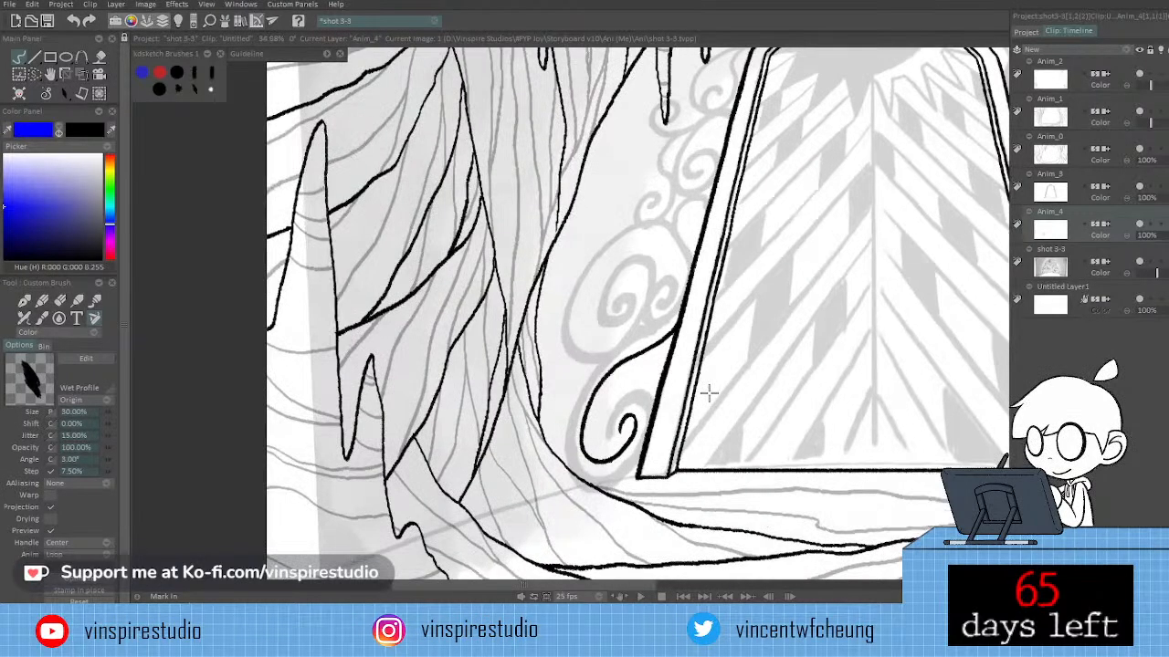
pyautogui.moveTo(708, 392); pyautogui.dragTo(733, 371)
pyautogui.press('e')
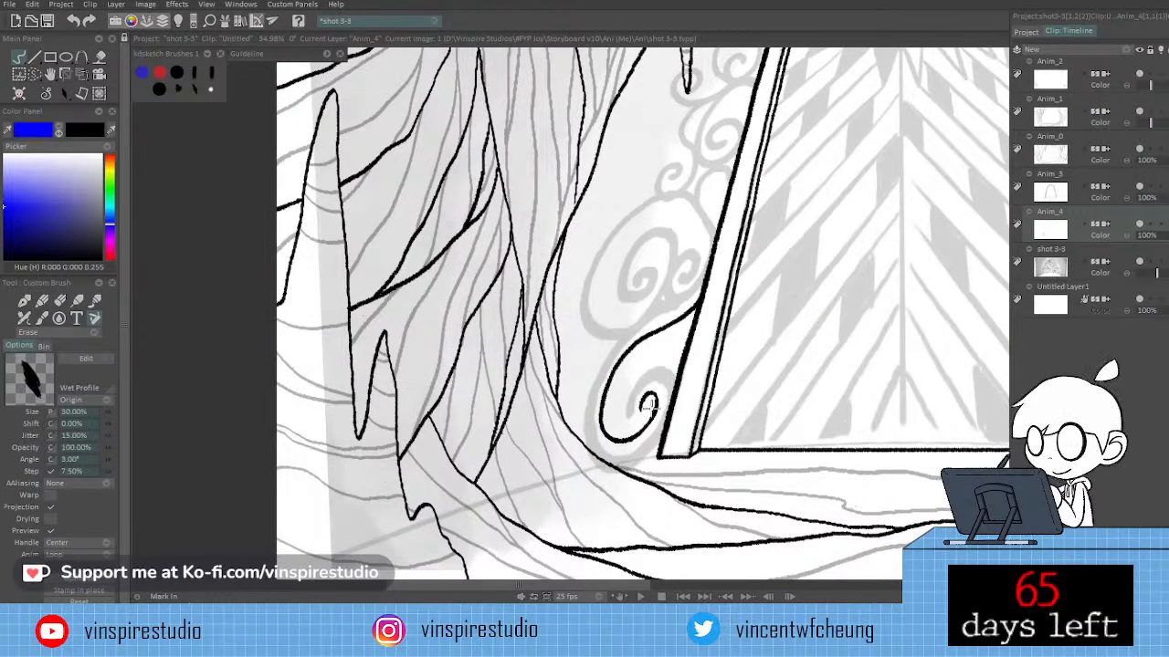
pyautogui.press('e')
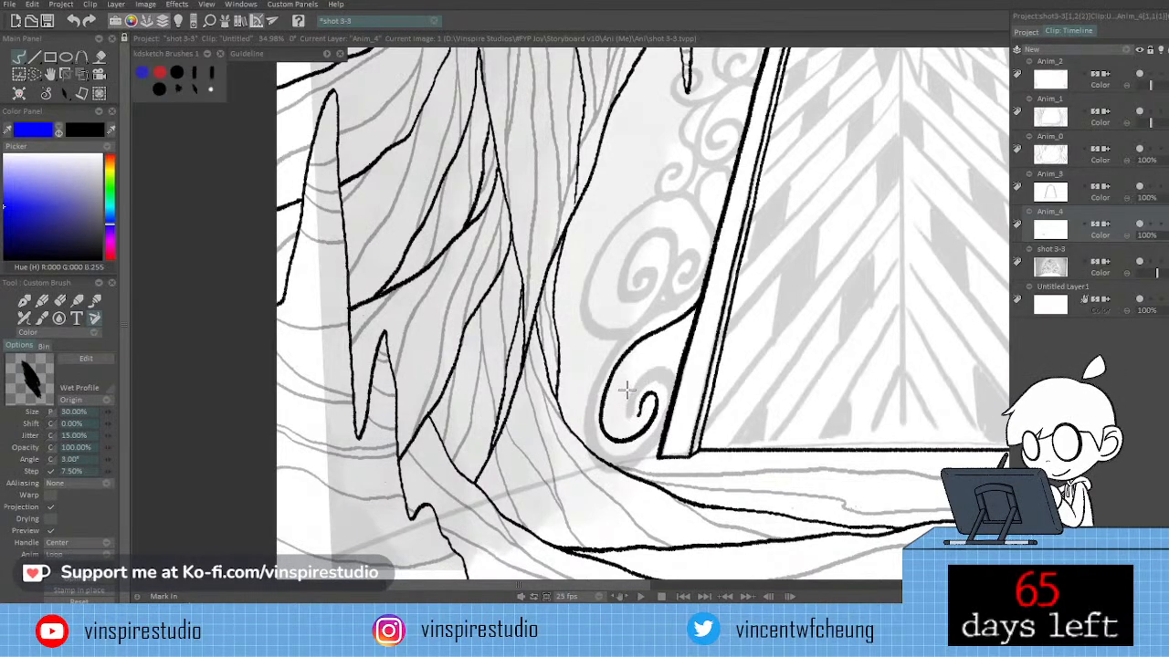
# Ink the scroll's second curve around the curl toward the door frame and erase the excess where they meet.
pyautogui.moveTo(636, 412); pyautogui.dragTo(652, 370)
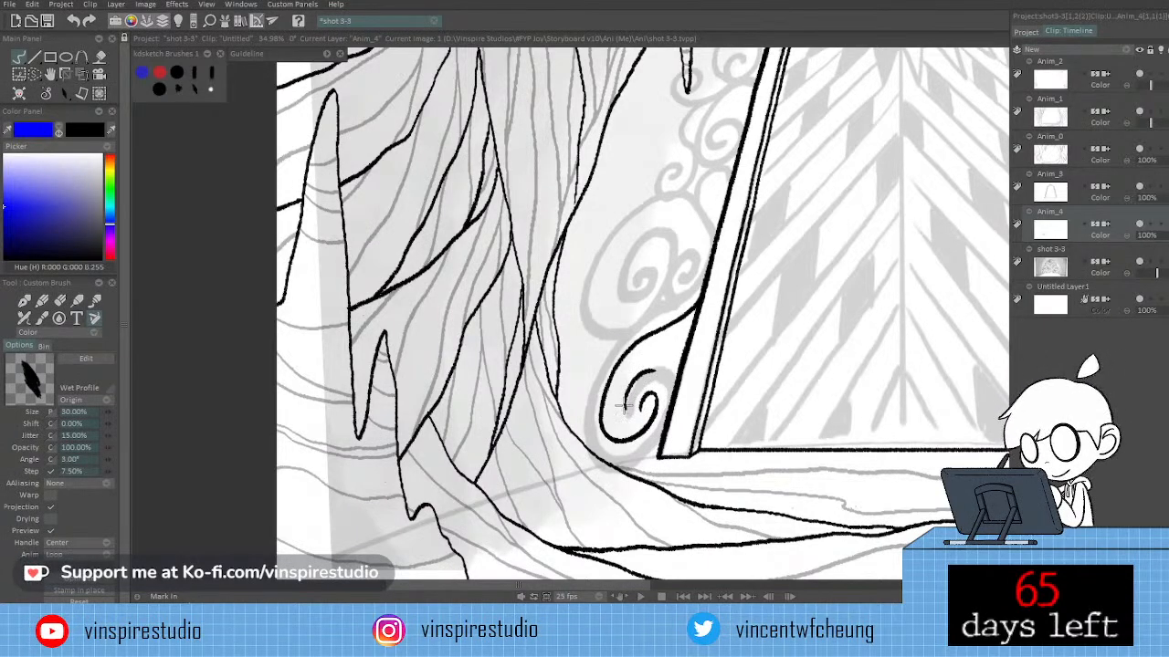
pyautogui.hotkey('ctrl', 'z')
pyautogui.moveTo(625, 408); pyautogui.dragTo(643, 368)
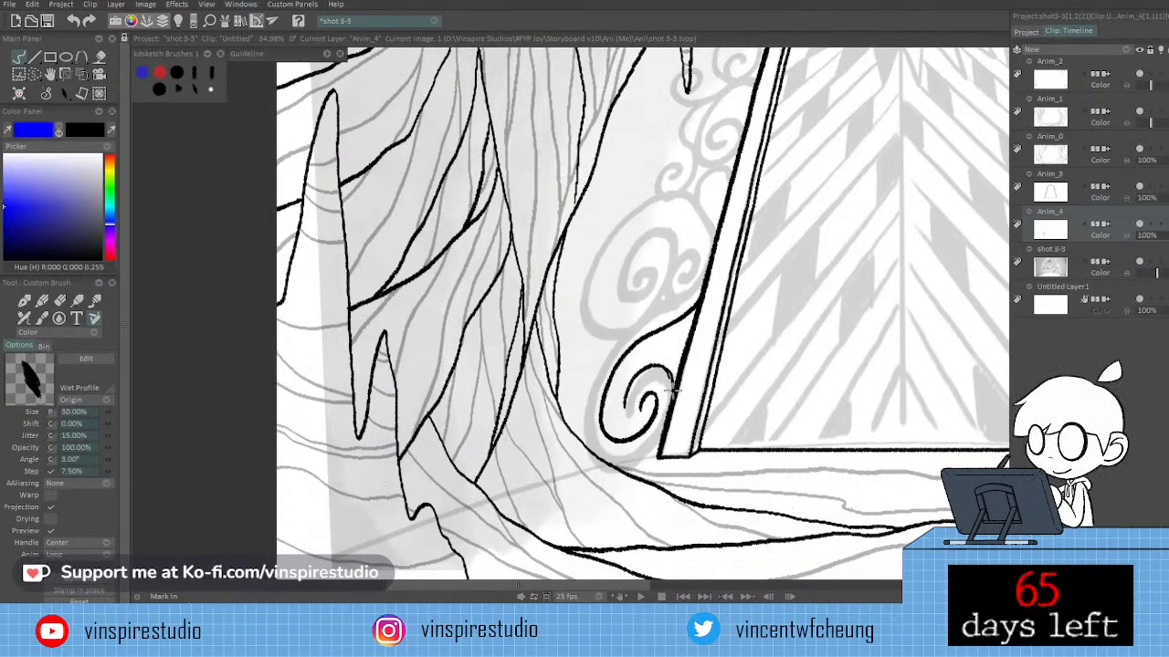
pyautogui.press('e')
pyautogui.moveTo(673, 368); pyautogui.dragTo(668, 375)
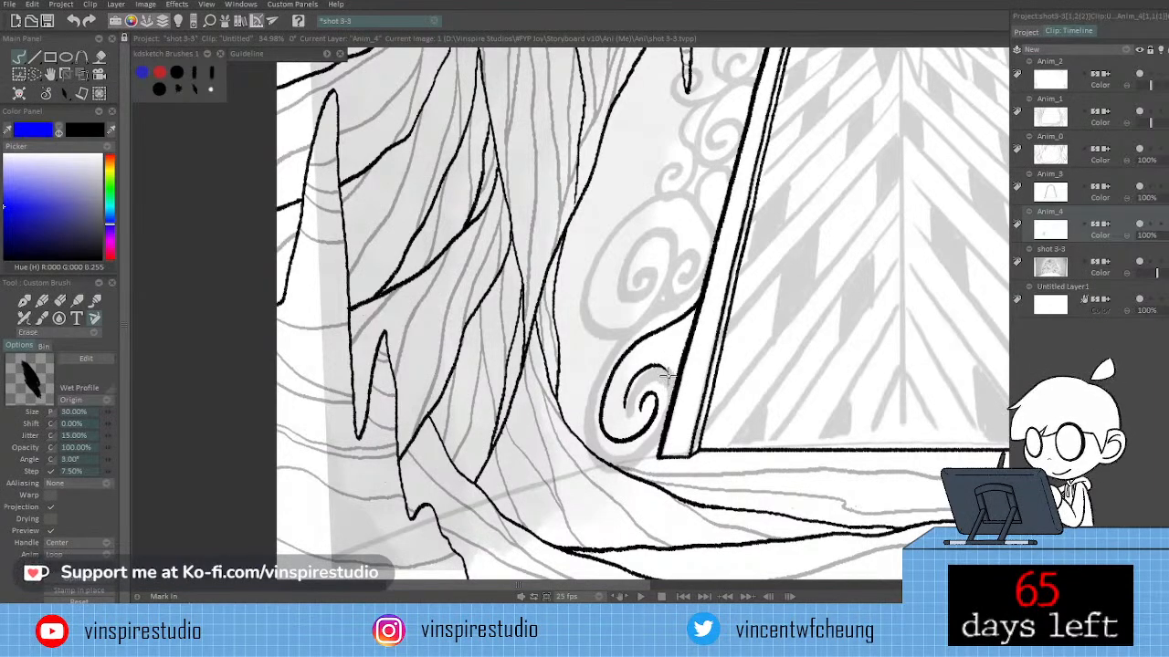
pyautogui.press('e')
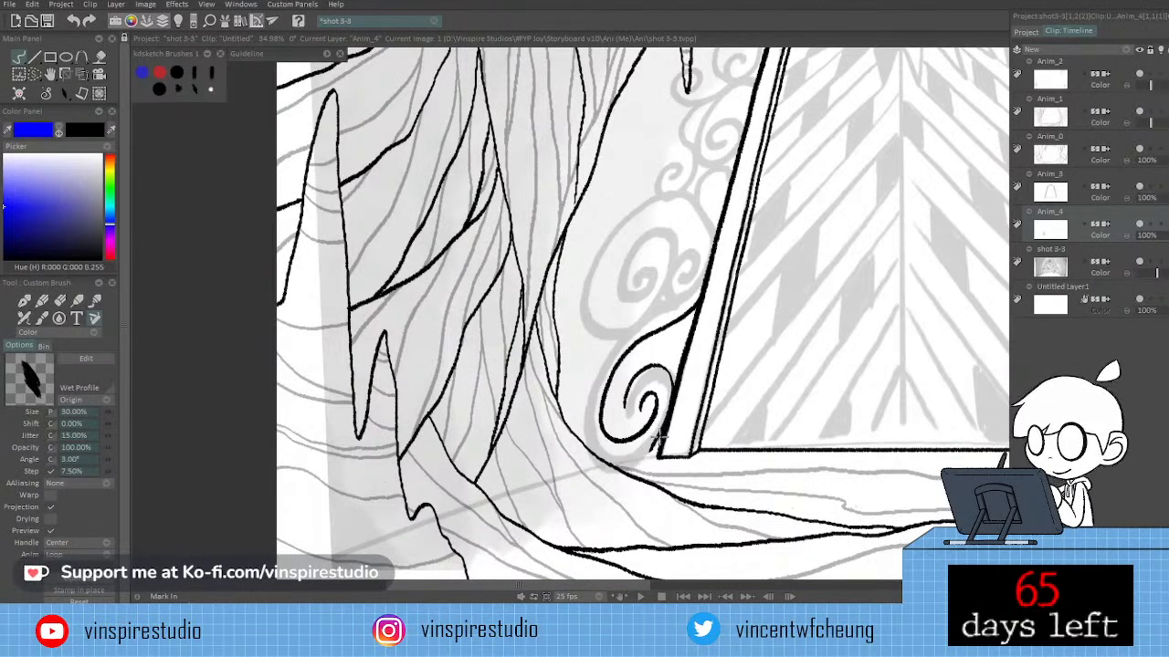
# Ink the scroll's lower rim from the door frame's base to the rock outline, erasing and redrawing the first attempt.
pyautogui.moveTo(657, 439); pyautogui.dragTo(624, 464)
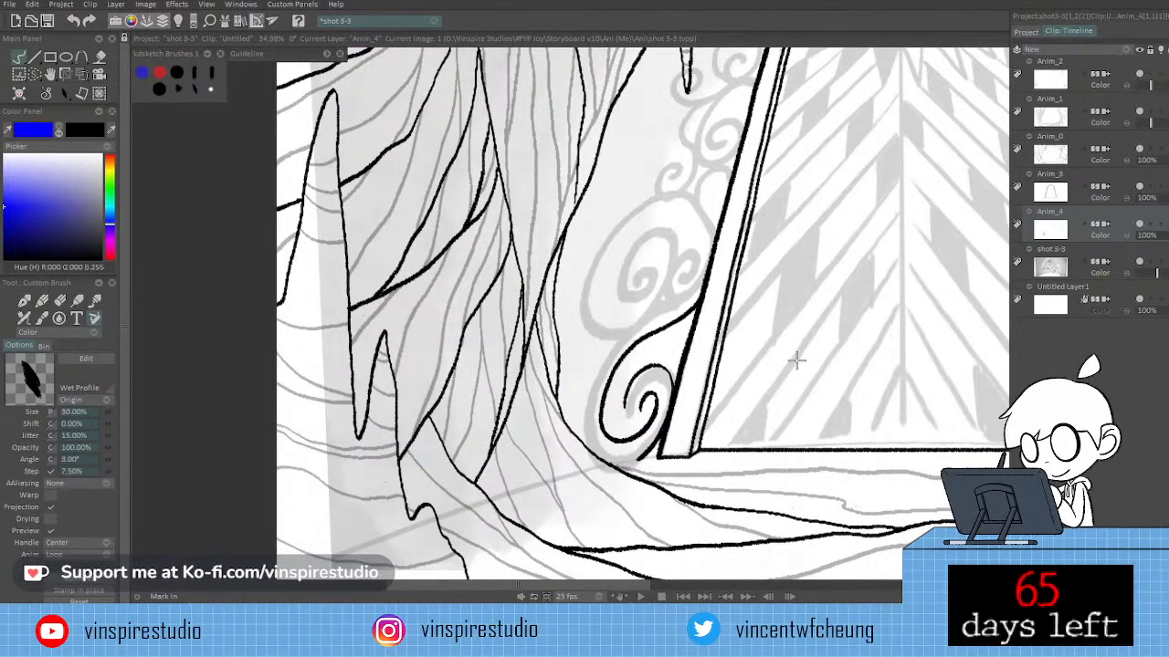
pyautogui.moveTo(781, 366); pyautogui.dragTo(799, 364)
pyautogui.press('e')
pyautogui.moveTo(692, 425); pyautogui.dragTo(659, 459)
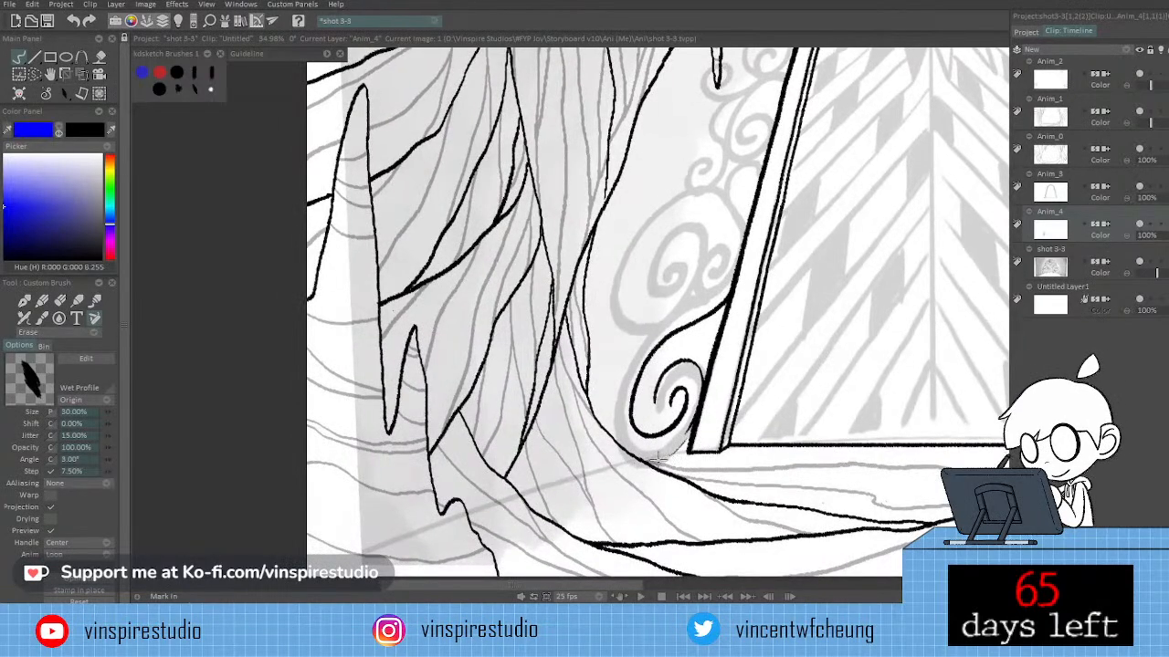
pyautogui.moveTo(693, 420); pyautogui.dragTo(670, 450)
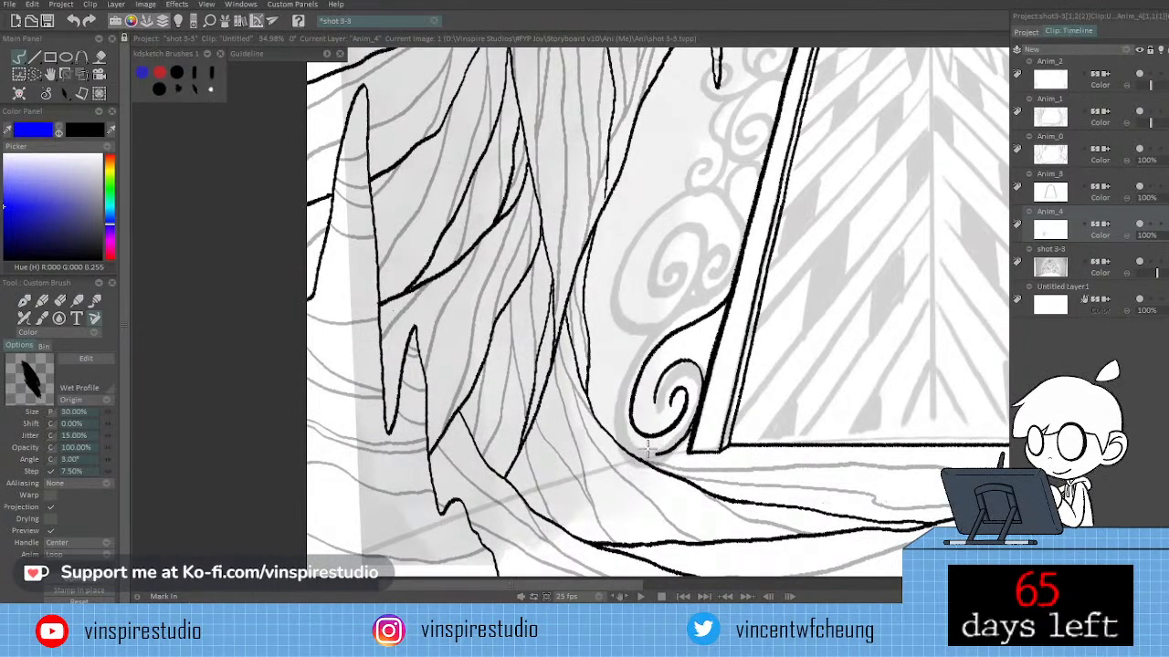
pyautogui.moveTo(623, 446)
pyautogui.mouseDown()
pyautogui.moveTo(673, 445)
pyautogui.moveTo(639, 449)
pyautogui.moveTo(659, 455)
pyautogui.moveTo(694, 425)
pyautogui.mouseUp()
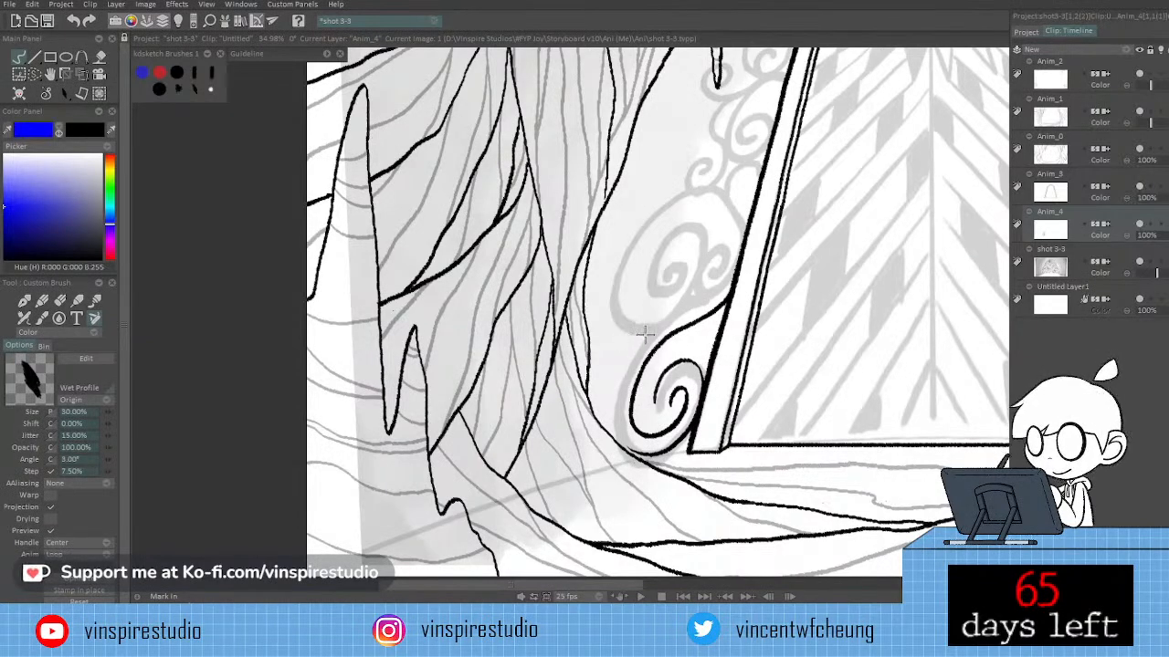
# Ink the scroll's outer edge from its upper curve down to the rock outline, redoing the strokes that miss the sketch.
pyautogui.moveTo(647, 333)
pyautogui.mouseDown()
pyautogui.moveTo(623, 363)
pyautogui.moveTo(616, 416)
pyautogui.mouseUp()
pyautogui.hotkey('ctrl', 'z')
pyautogui.hotkey('ctrl', 'z')
pyautogui.moveTo(626, 364)
pyautogui.mouseDown()
pyautogui.moveTo(617, 432)
pyautogui.moveTo(612, 409)
pyautogui.moveTo(629, 449)
pyautogui.moveTo(614, 400)
pyautogui.moveTo(612, 421)
pyautogui.moveTo(639, 449)
pyautogui.mouseUp()
pyautogui.hotkey('ctrl', 'z')
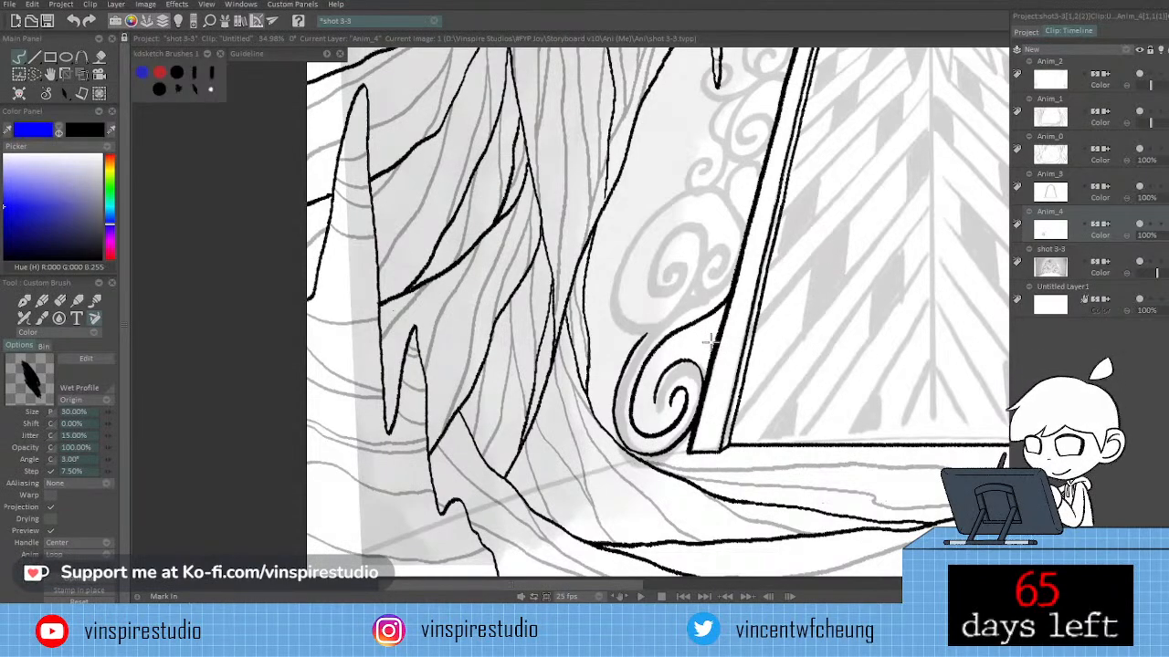
# Outline the scroll's inner curl with a freehand selection, skew it slightly toward the scroll's outer edge with a perspective transform, and apply it.
pyautogui.press('s')
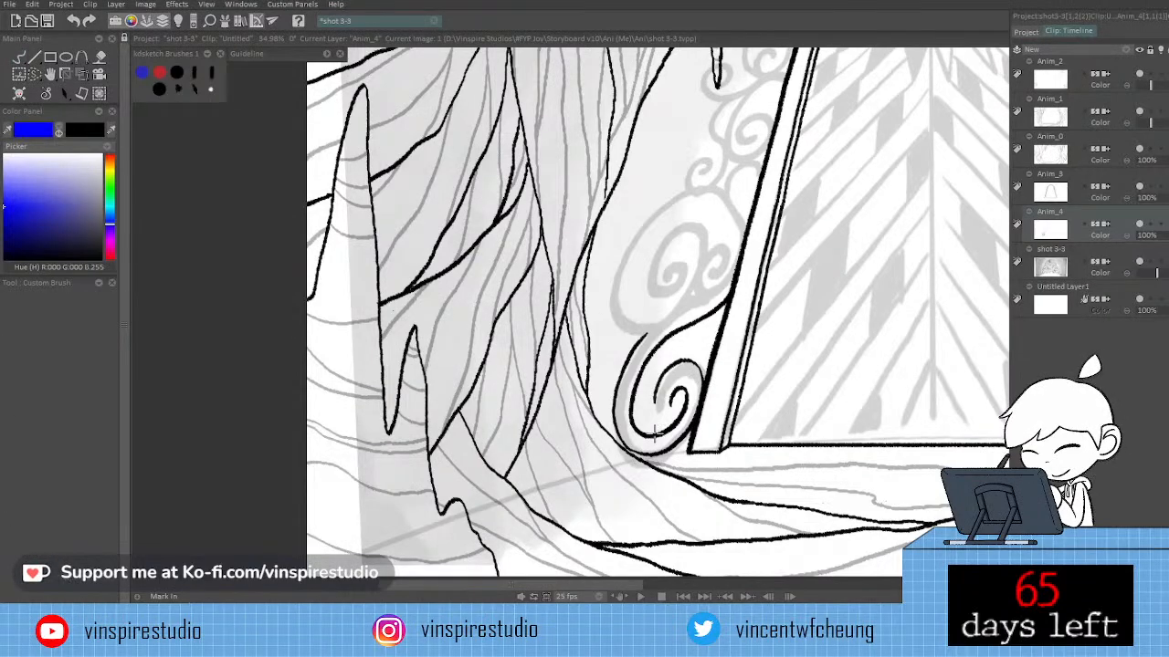
pyautogui.moveTo(648, 425)
pyautogui.mouseDown()
pyautogui.moveTo(645, 444)
pyautogui.moveTo(675, 441)
pyautogui.moveTo(694, 390)
pyautogui.moveTo(667, 398)
pyautogui.moveTo(660, 413)
pyautogui.mouseUp()
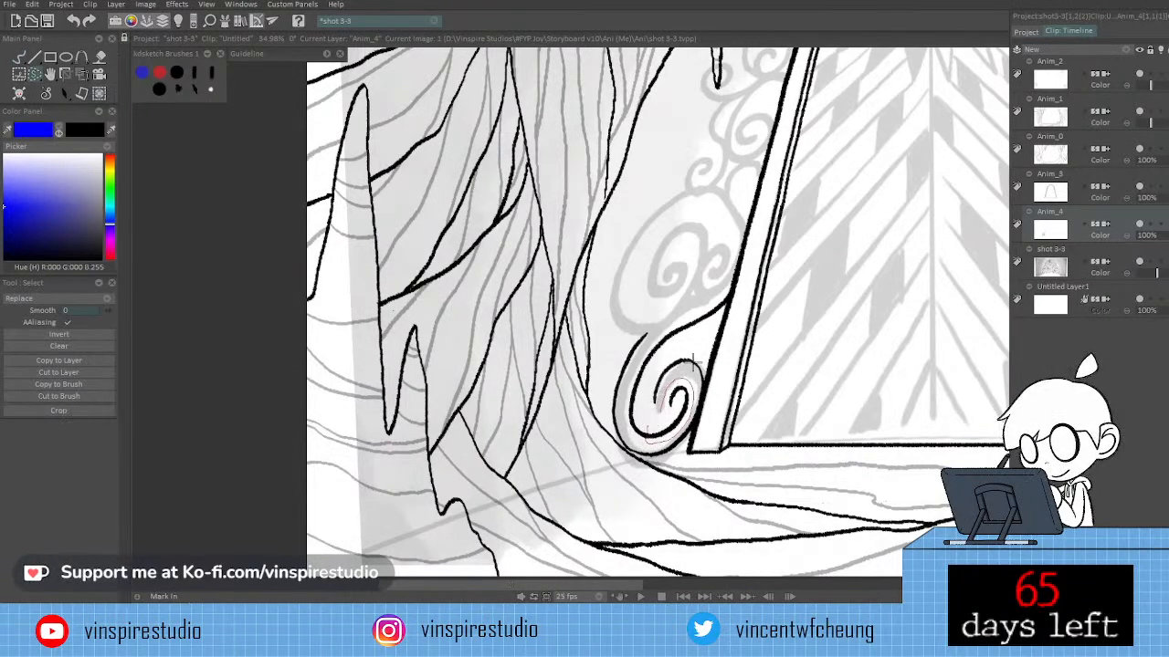
pyautogui.hotkey('ctrl', 't')
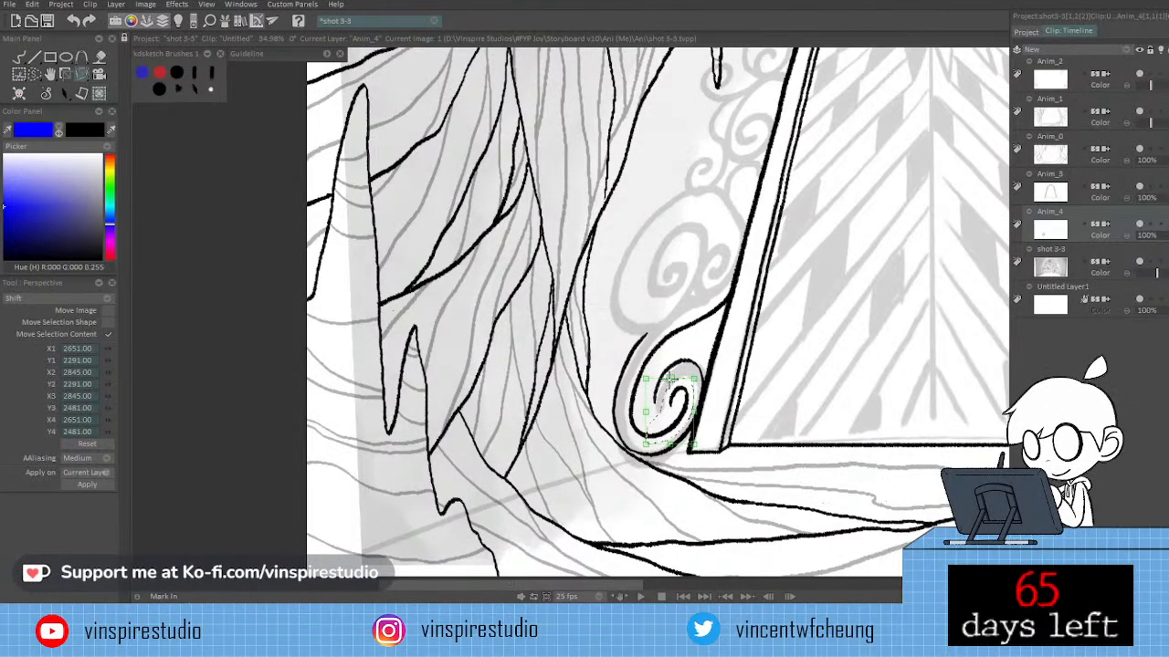
pyautogui.moveTo(670, 379); pyautogui.dragTo(661, 374)
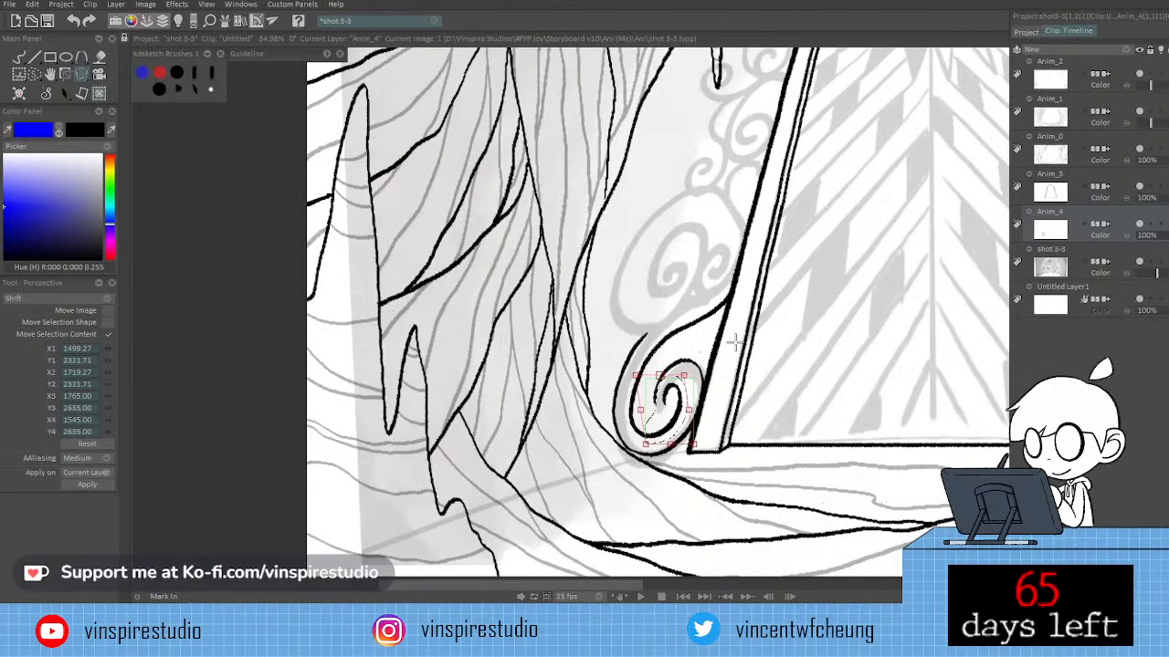
pyautogui.press('Return')
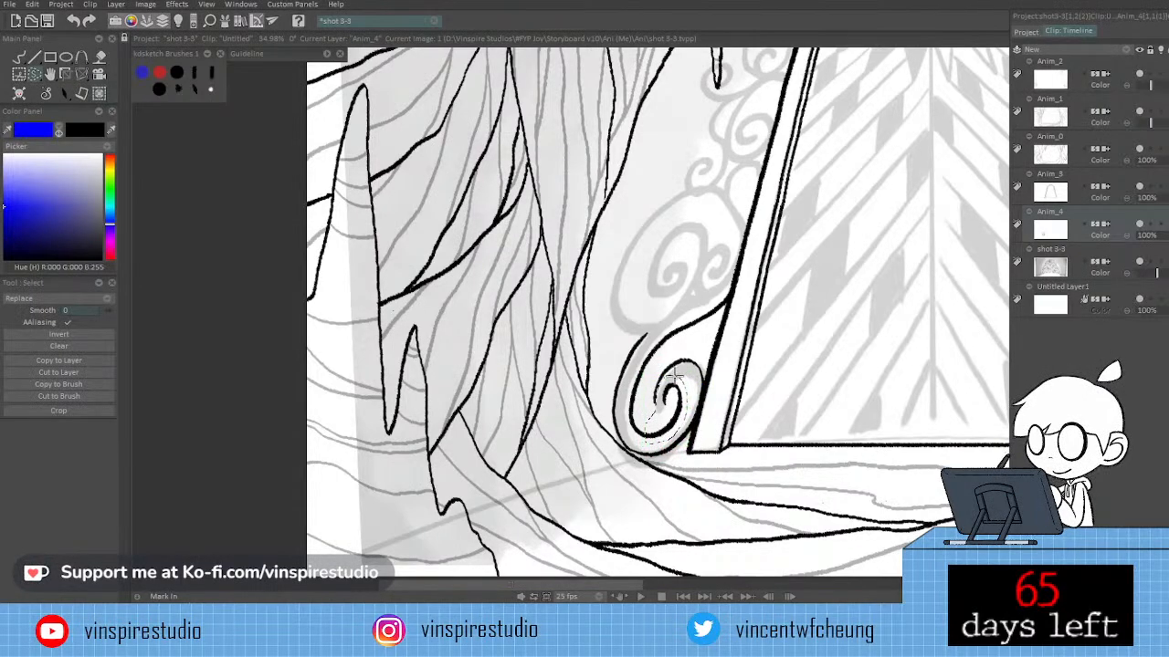
pyautogui.moveTo(650, 379)
pyautogui.mouseDown()
pyautogui.moveTo(702, 346)
pyautogui.moveTo(714, 393)
pyautogui.moveTo(699, 409)
pyautogui.moveTo(685, 378)
pyautogui.moveTo(699, 347)
pyautogui.mouseUp()
pyautogui.hotkey('ctrl', 't')
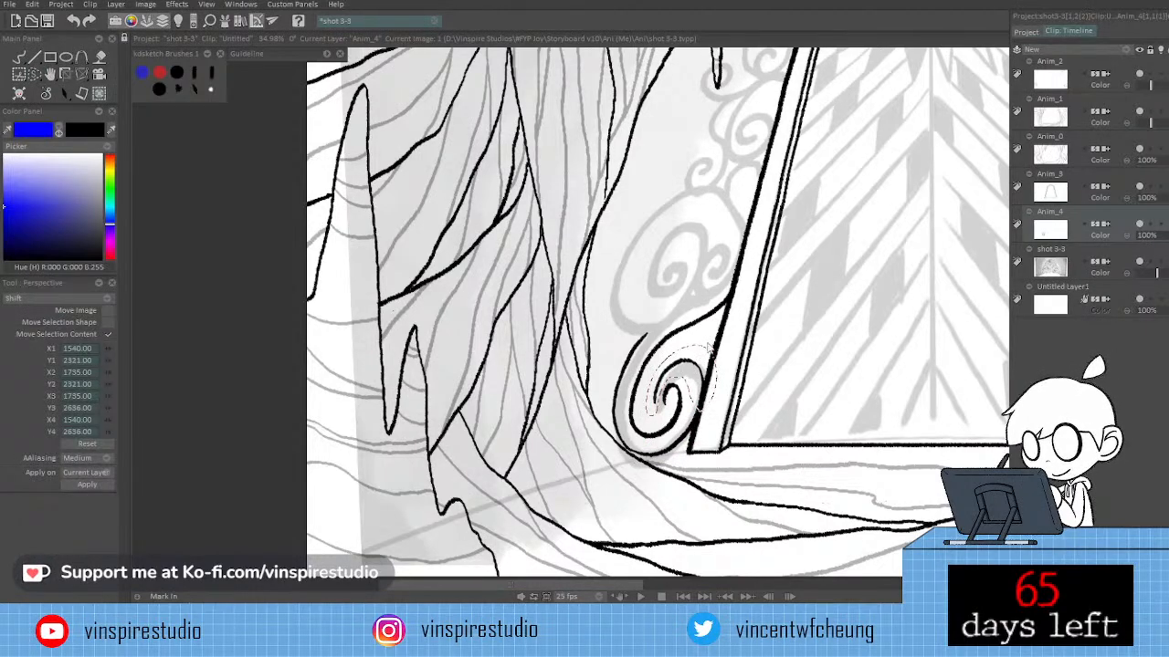
pyautogui.moveTo(641, 383); pyautogui.dragTo(631, 387)
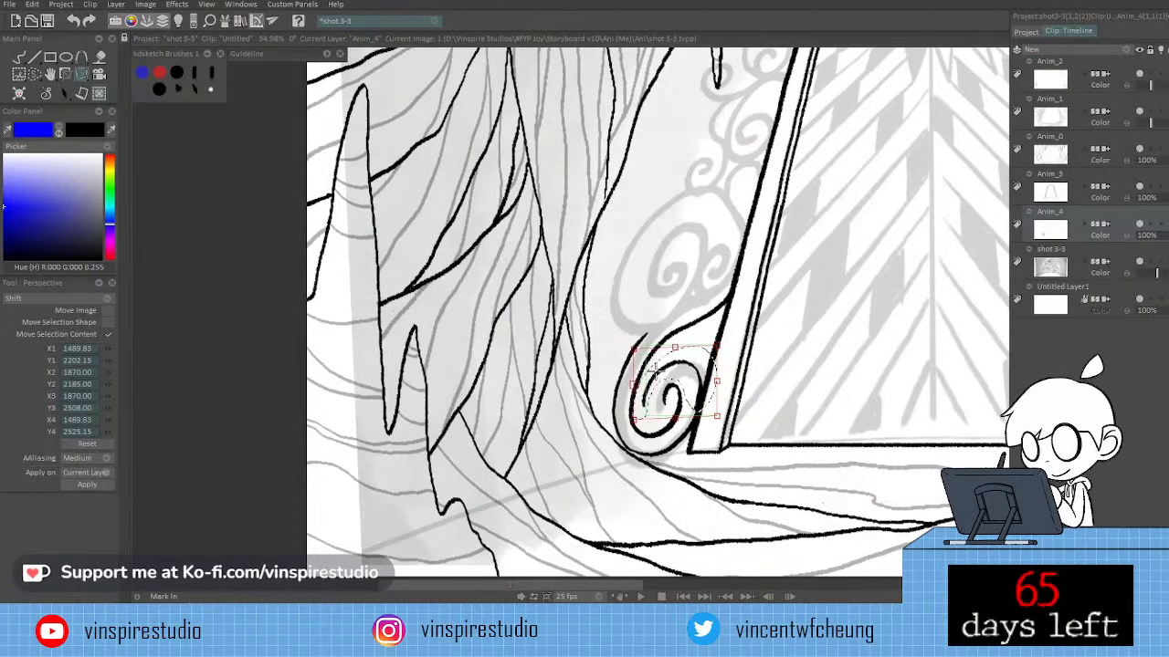
pyautogui.moveTo(695, 339); pyautogui.dragTo(671, 350)
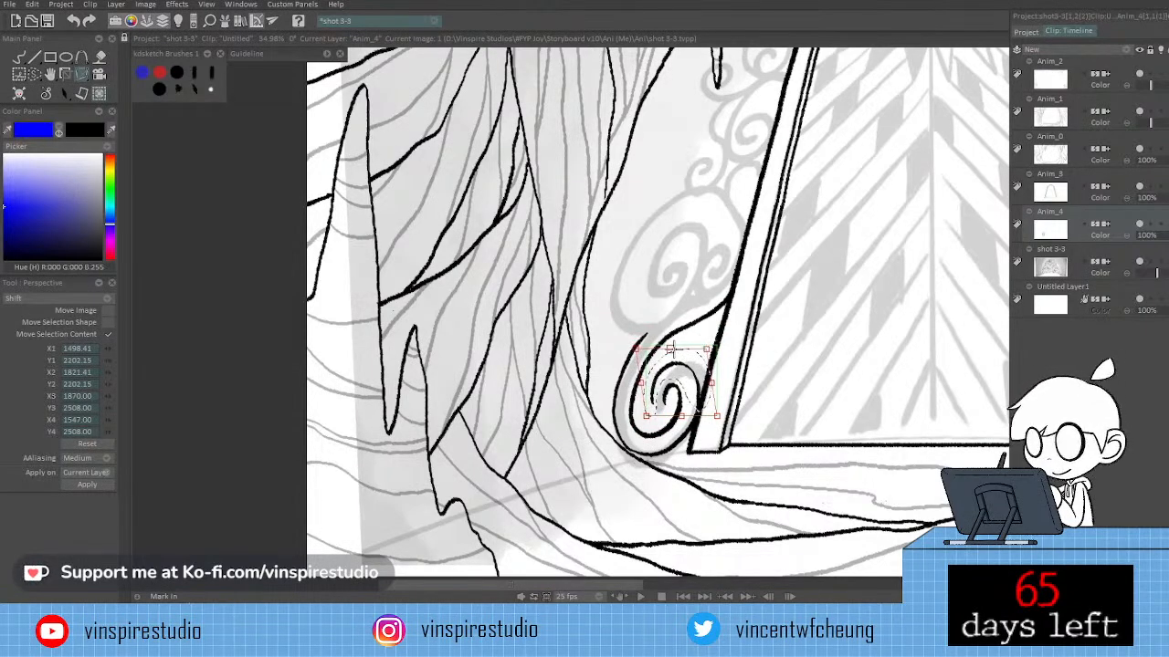
pyautogui.moveTo(670, 349); pyautogui.dragTo(669, 349)
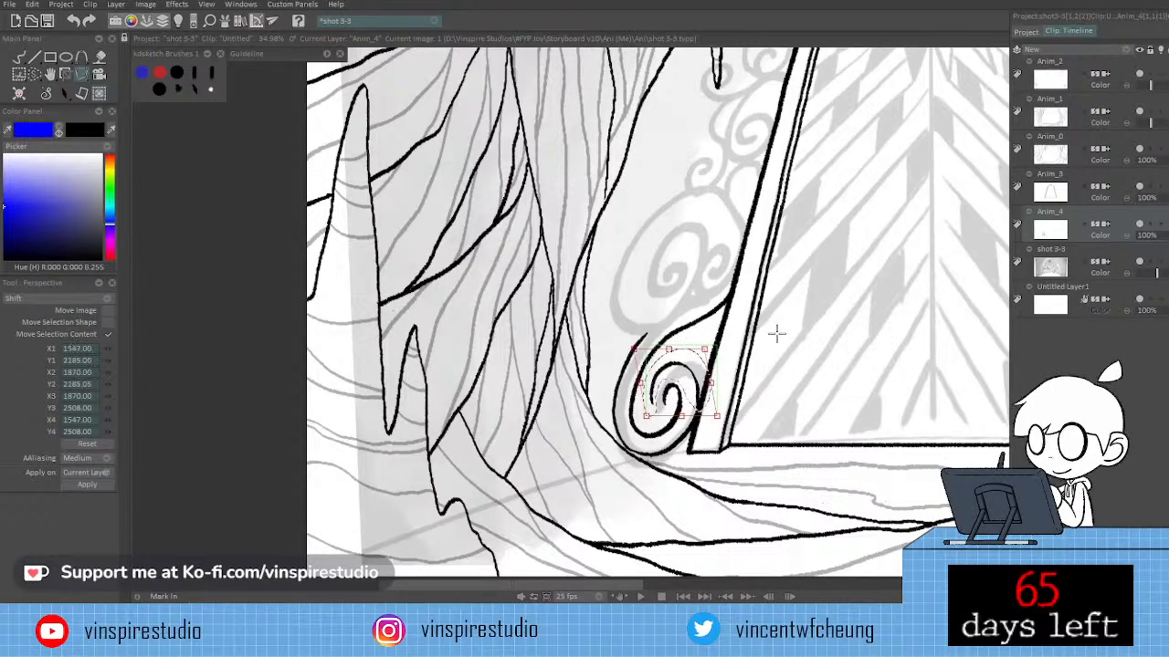
pyautogui.press('Escape')
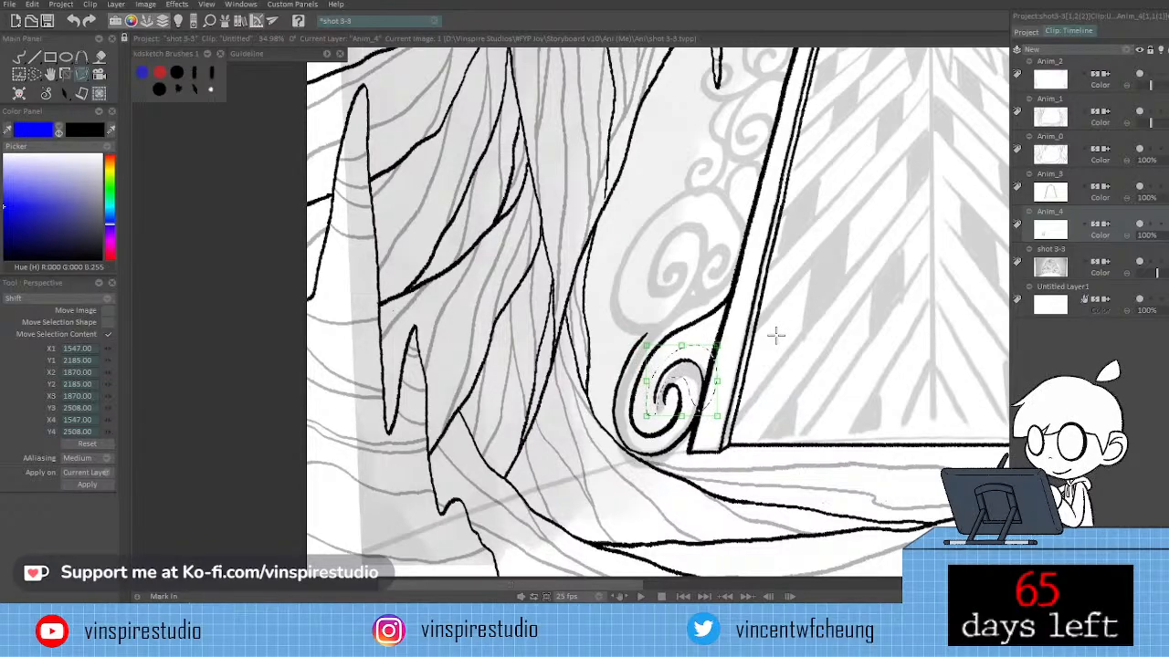
pyautogui.press('s')
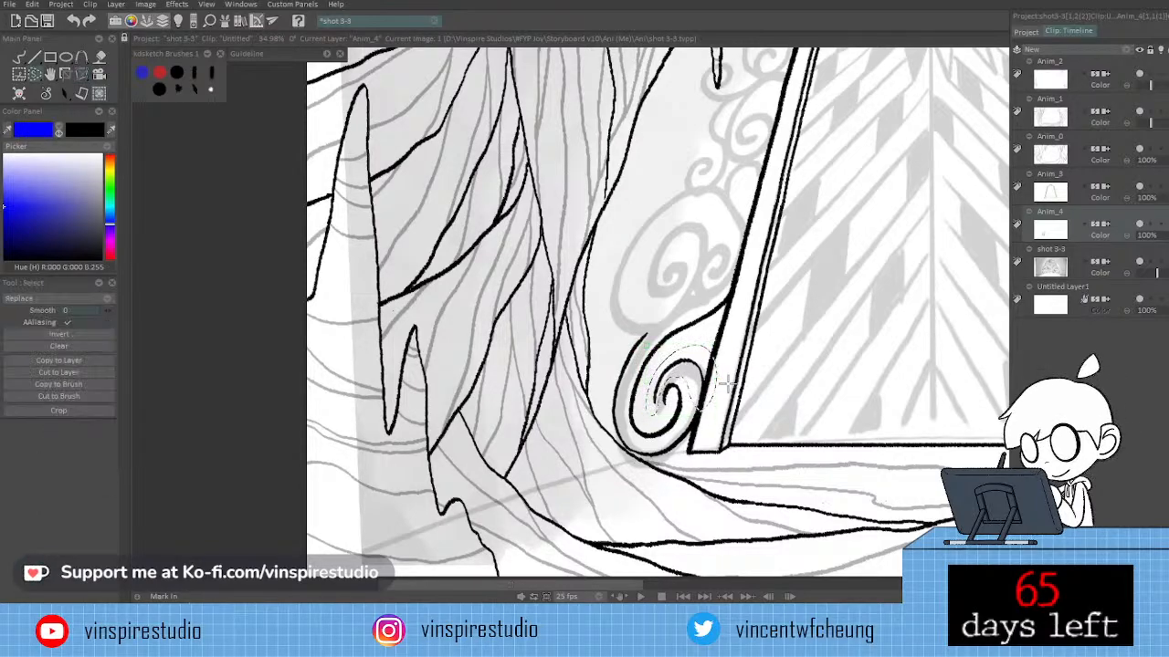
pyautogui.click(727, 386)
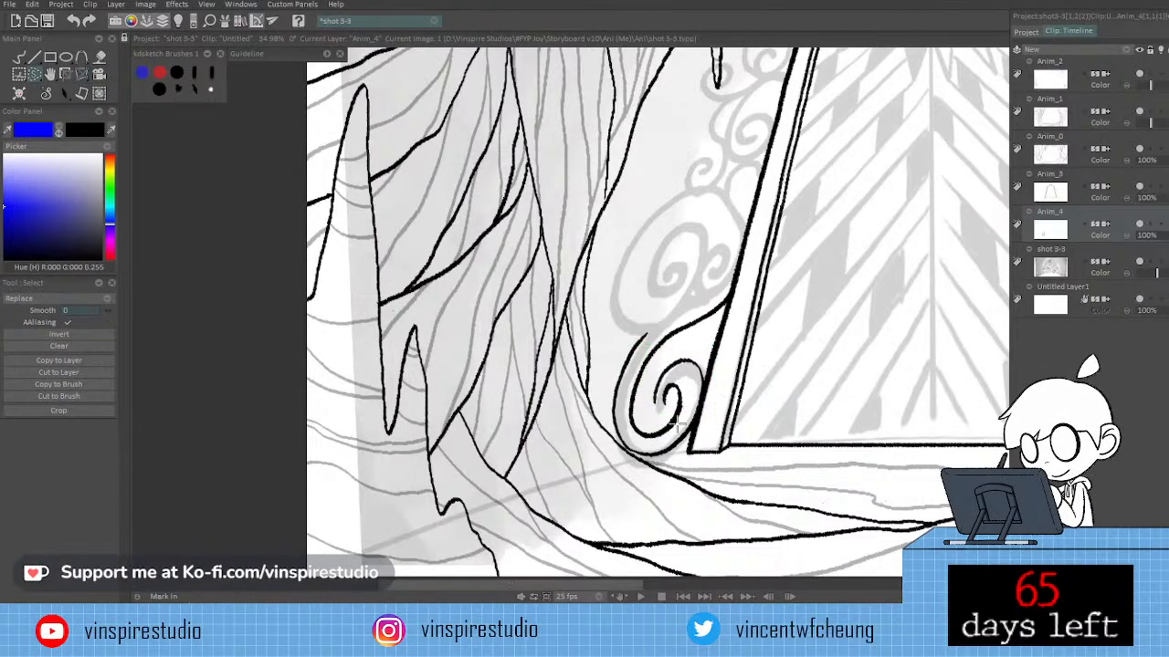
# Select the innermost tip of the lower scroll's curl freehand and reshape it slightly with a perspective transform.
pyautogui.moveTo(661, 408)
pyautogui.mouseDown()
pyautogui.moveTo(684, 401)
pyautogui.moveTo(662, 396)
pyautogui.moveTo(681, 376)
pyautogui.mouseUp()
pyautogui.hotkey('ctrl', 't')
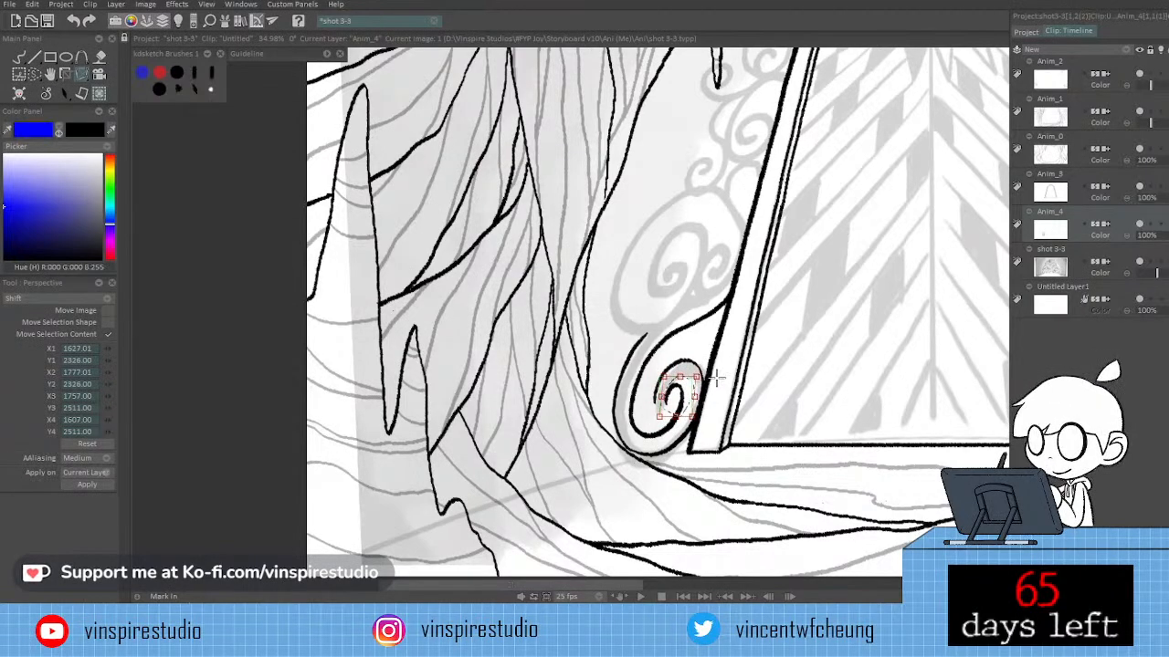
pyautogui.moveTo(680, 376); pyautogui.dragTo(683, 374)
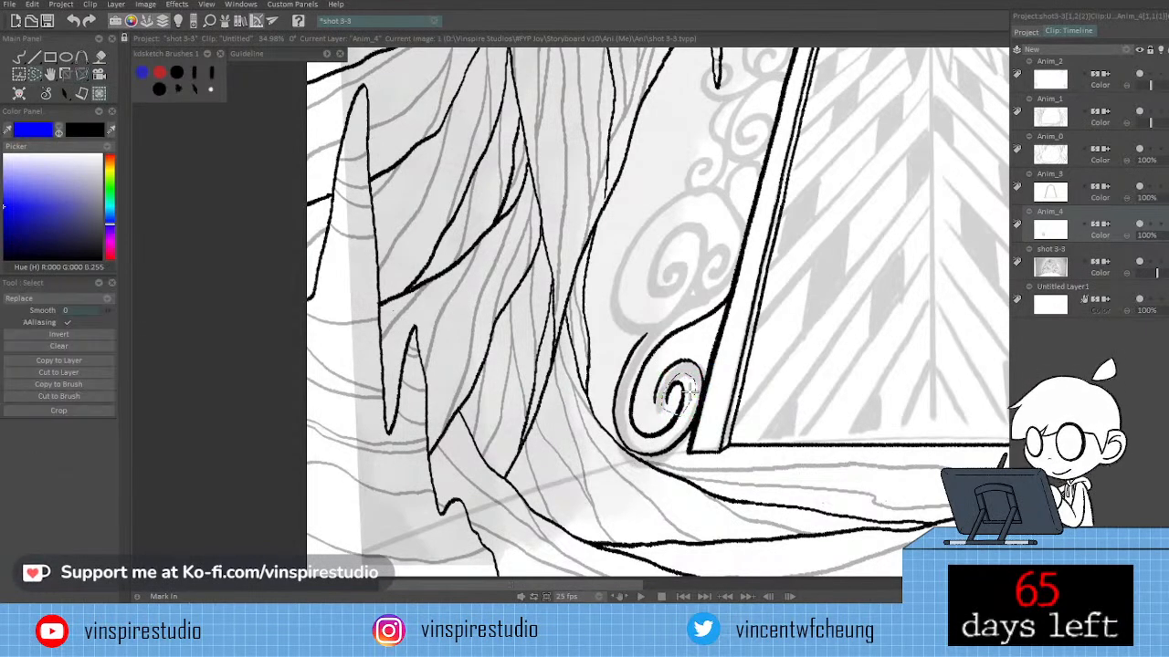
pyautogui.press('b')
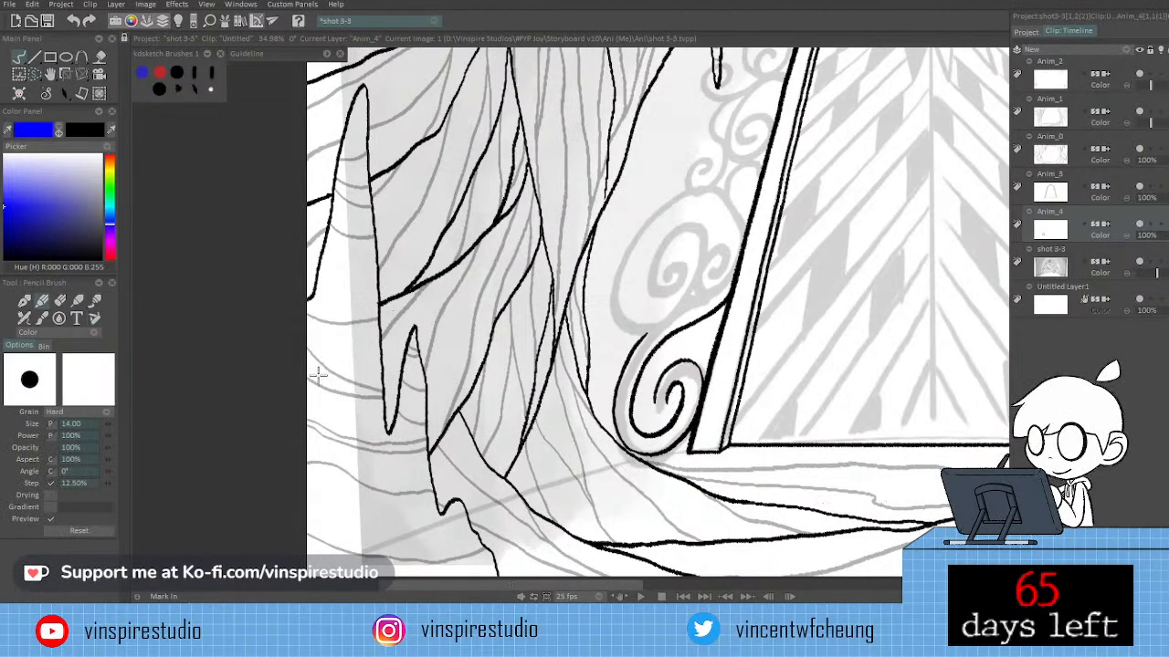
pyautogui.click(94, 320)
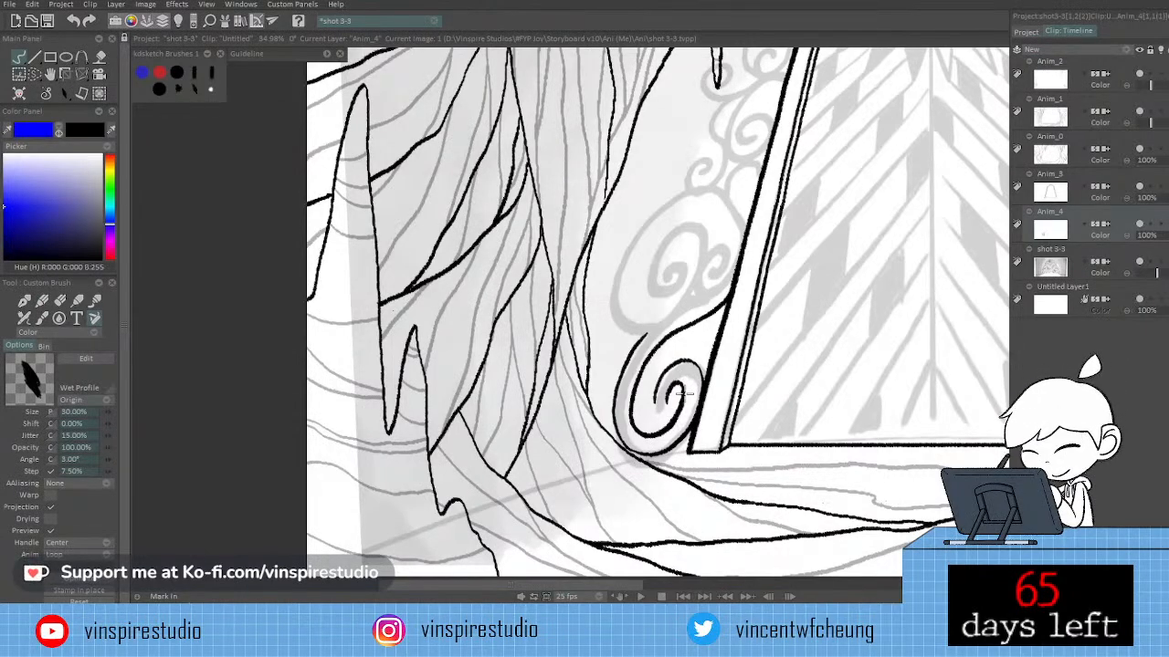
pyautogui.press('e')
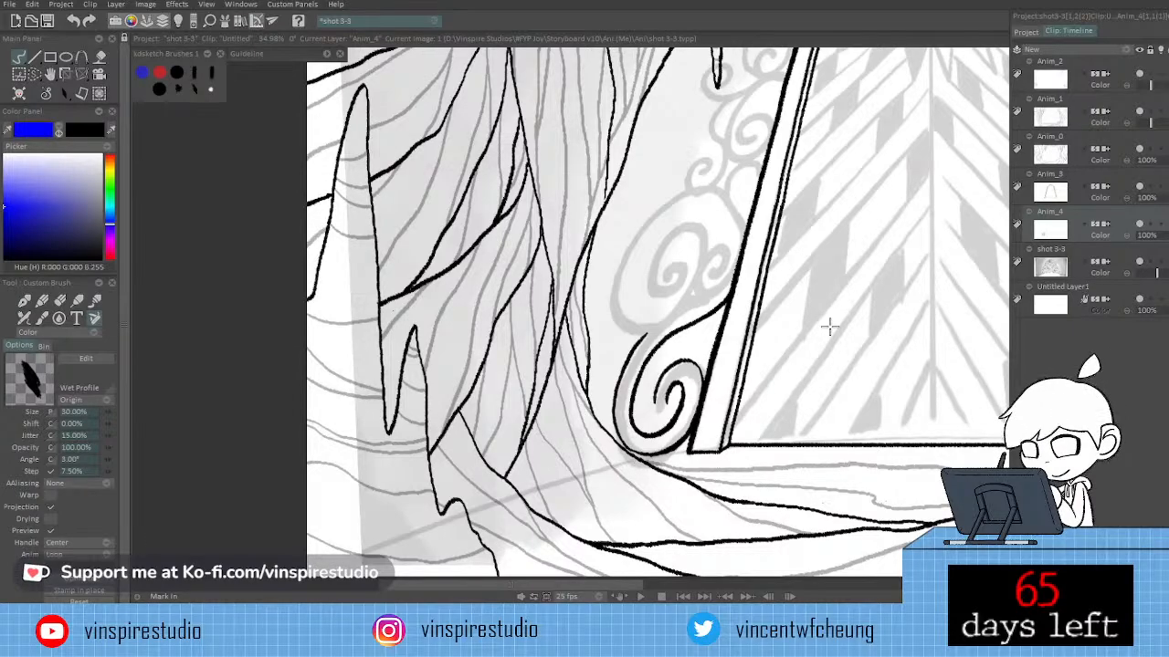
# Outline the upper arc of the scroll's curl with a freehand selection, adjust it slightly with a perspective transform, and apply it.
pyautogui.scroll(-2, 744, 375)
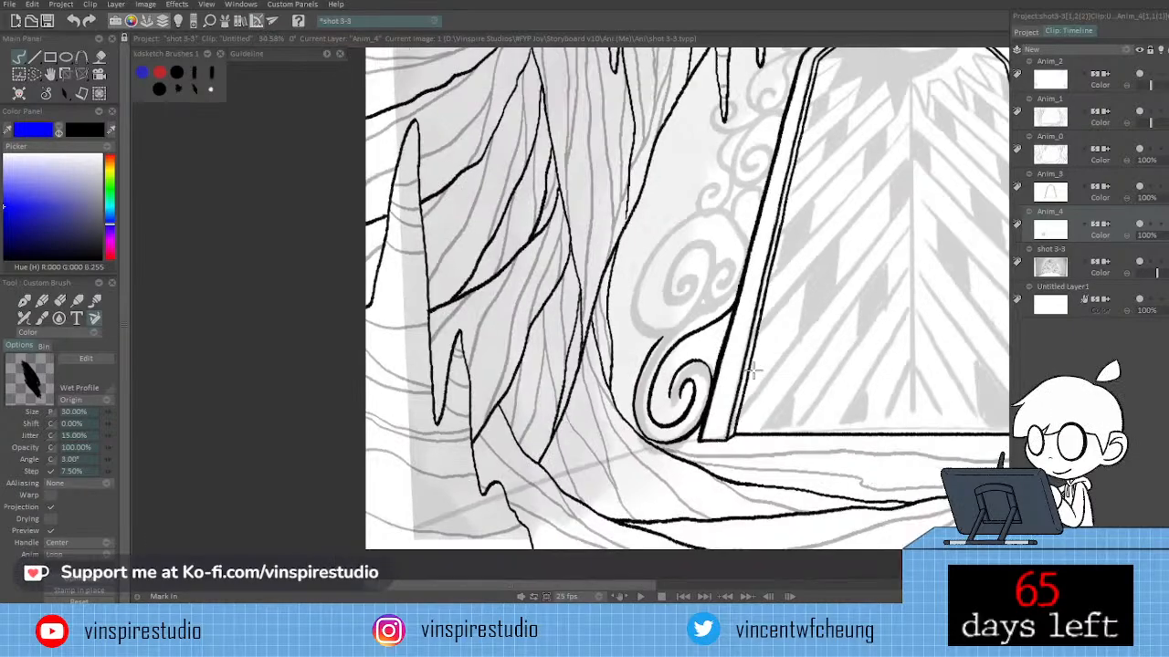
pyautogui.scroll(-1, 743, 374)
pyautogui.moveTo(743, 374); pyautogui.dragTo(630, 372)
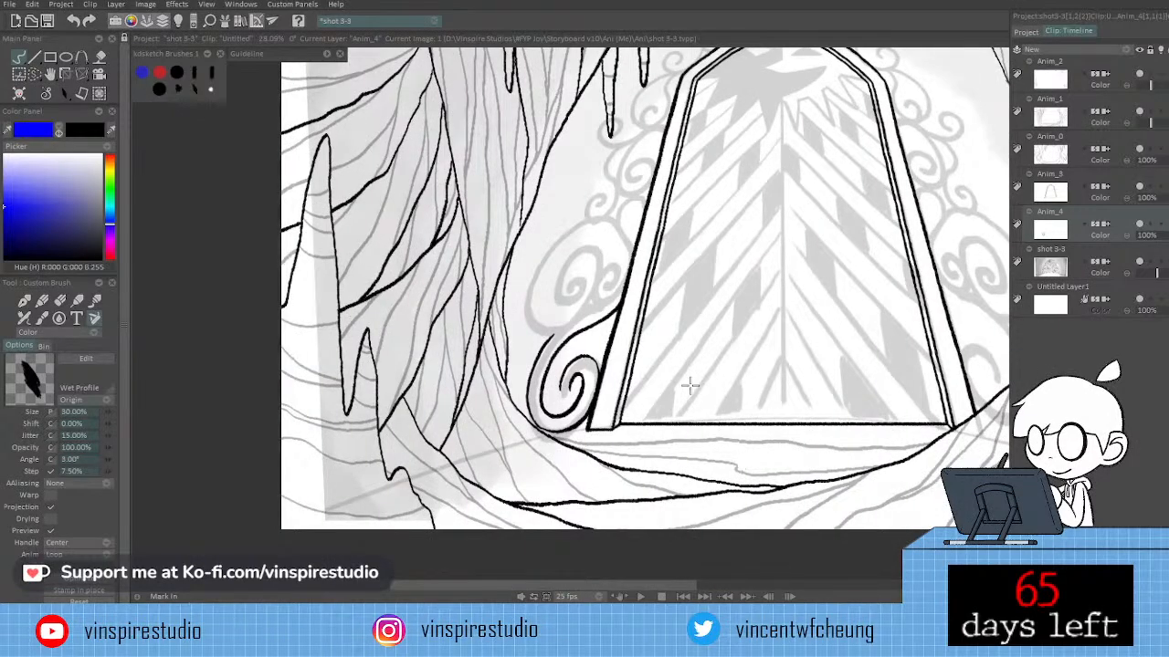
pyautogui.moveTo(691, 385); pyautogui.dragTo(753, 392)
pyautogui.scroll(5, 753, 392)
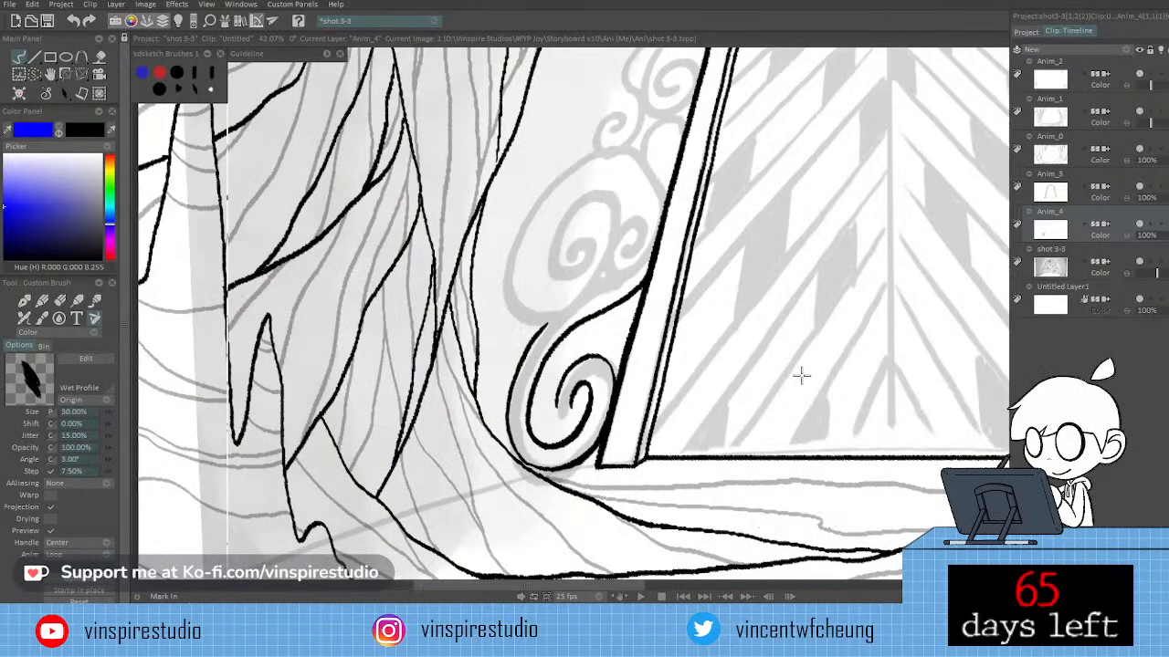
pyautogui.moveTo(745, 380); pyautogui.dragTo(836, 373)
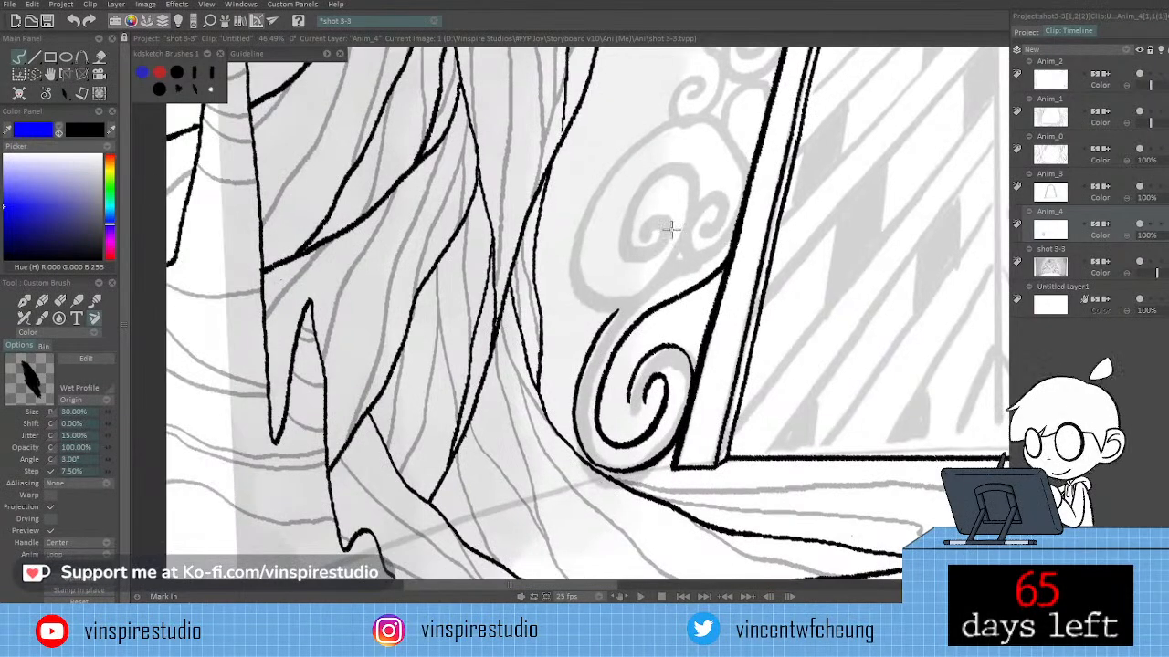
pyautogui.press('m')
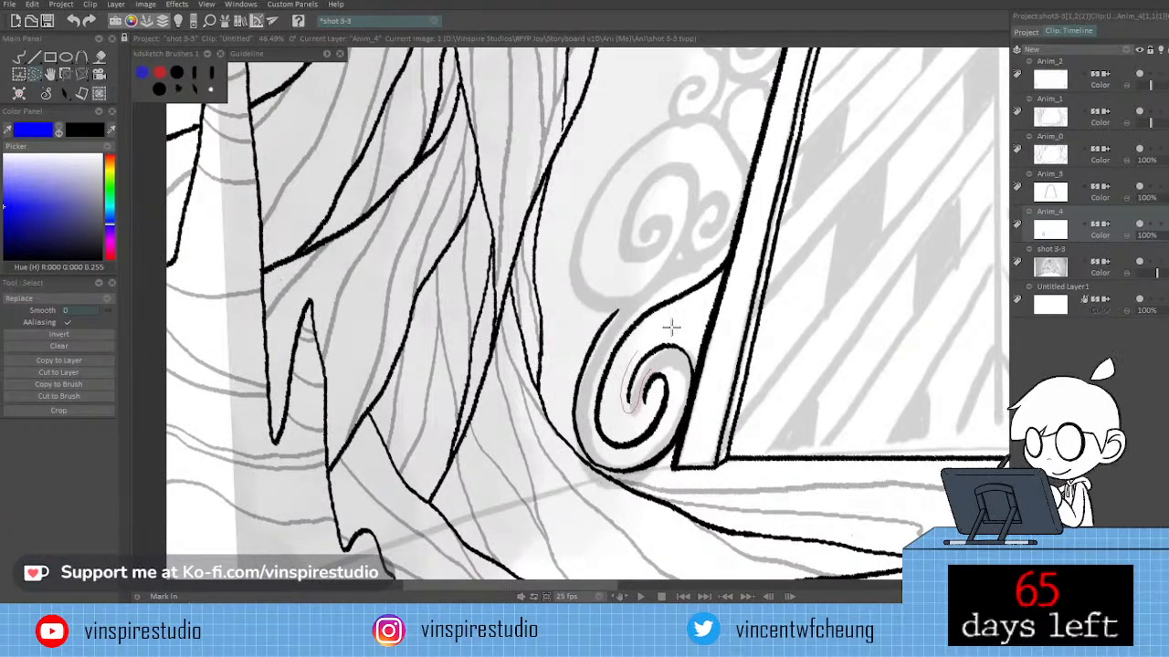
pyautogui.moveTo(673, 326); pyautogui.dragTo(687, 403)
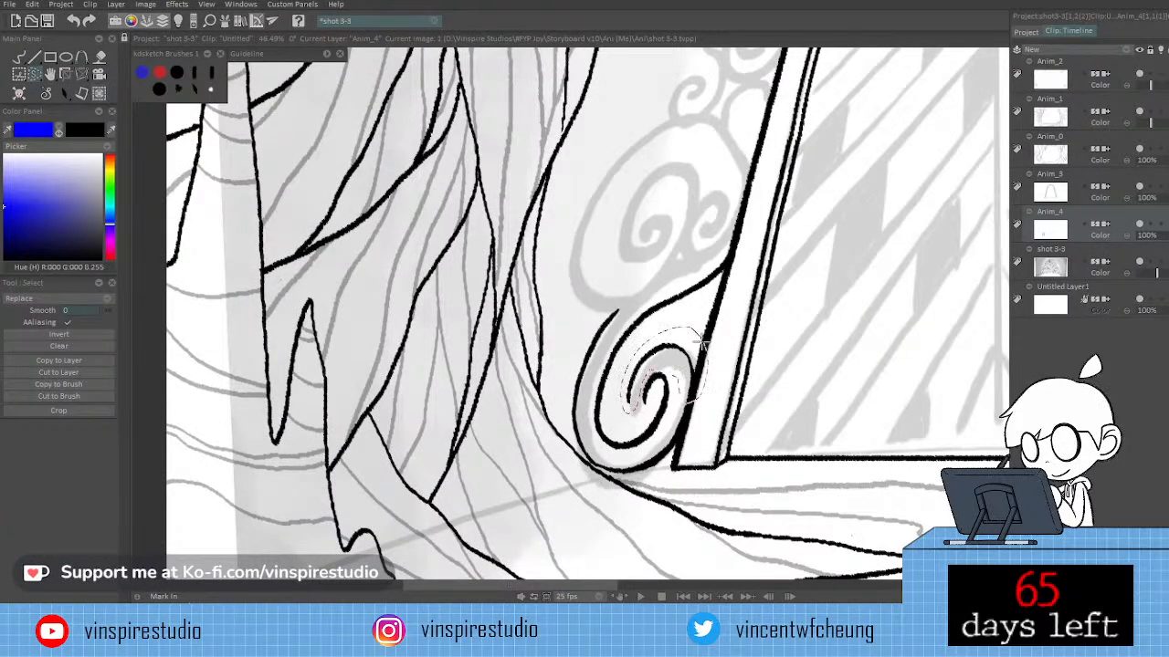
pyautogui.hotkey('ctrl', 't')
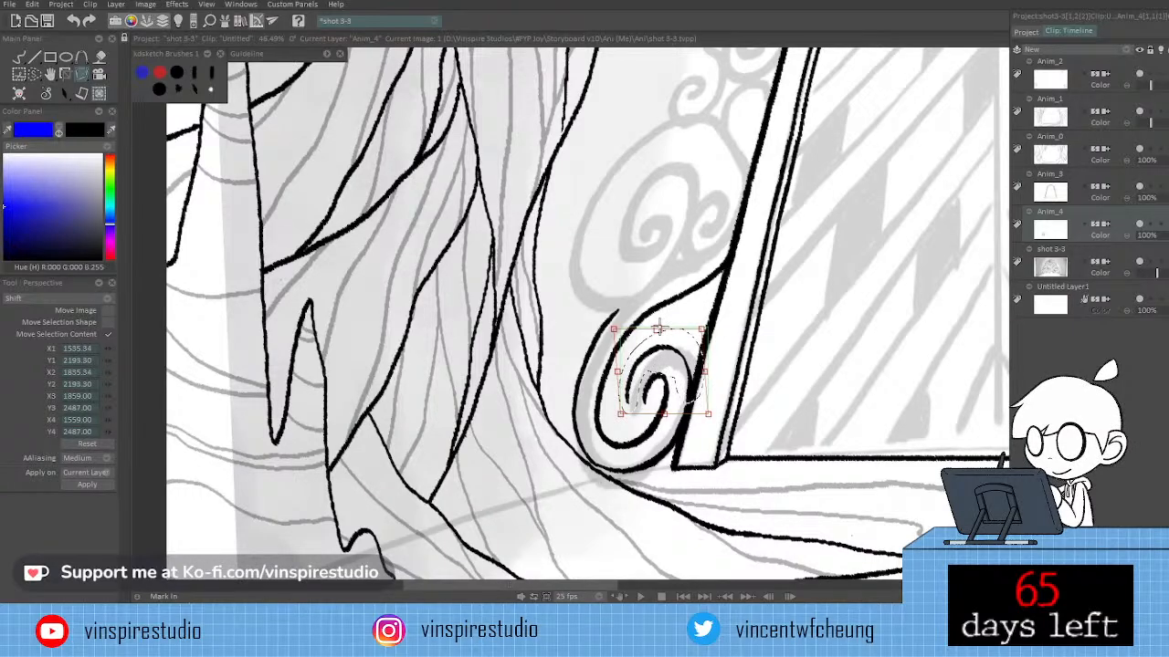
pyautogui.moveTo(660, 328); pyautogui.dragTo(660, 329)
pyautogui.moveTo(620, 413); pyautogui.dragTo(618, 414)
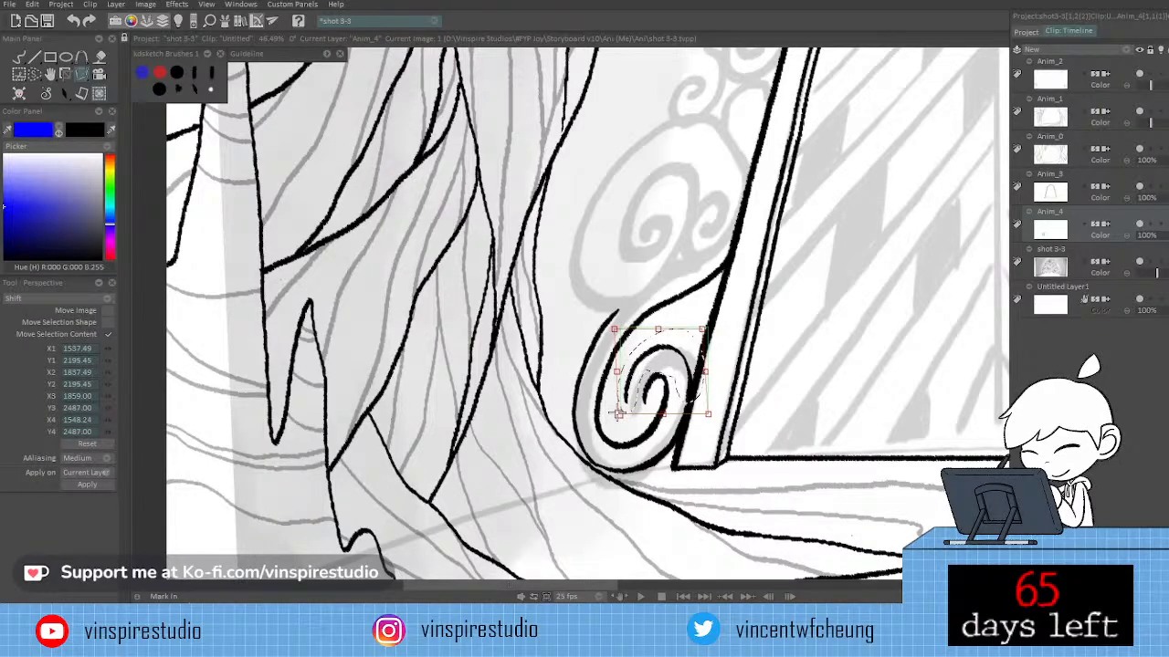
pyautogui.press('Return')
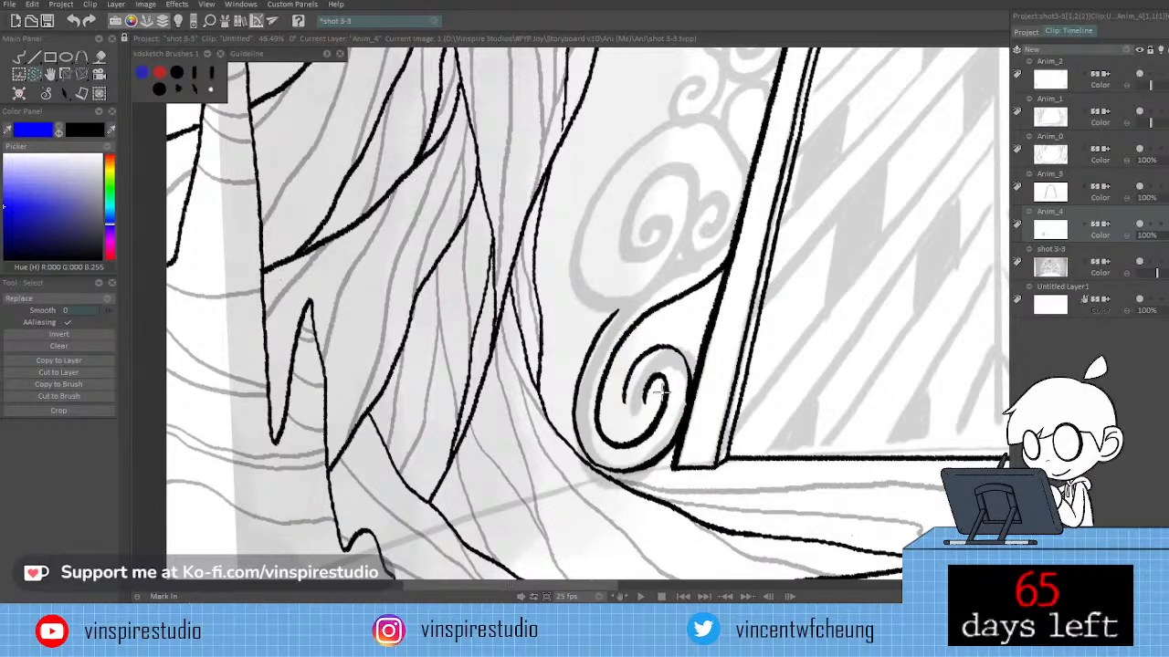
# Ink the short curve that closes the curl's inner tip, redoing the first stroke and cleaning up the join.
pyautogui.press('b')
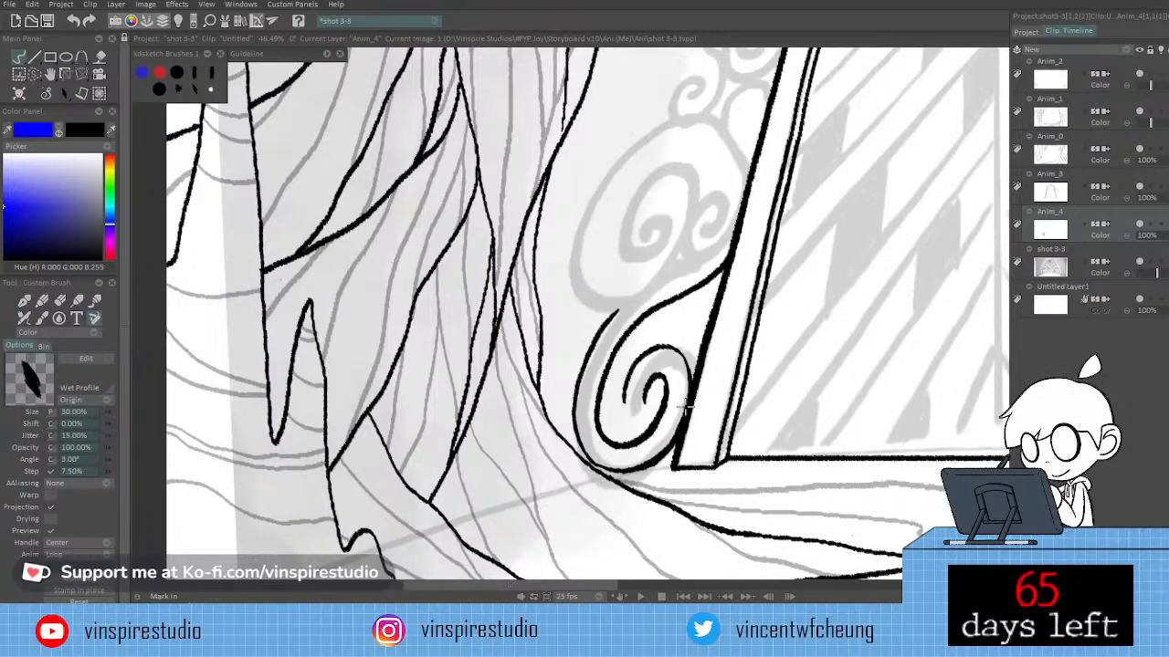
pyautogui.moveTo(625, 392); pyautogui.dragTo(647, 413)
pyautogui.hotkey('ctrl', 'z')
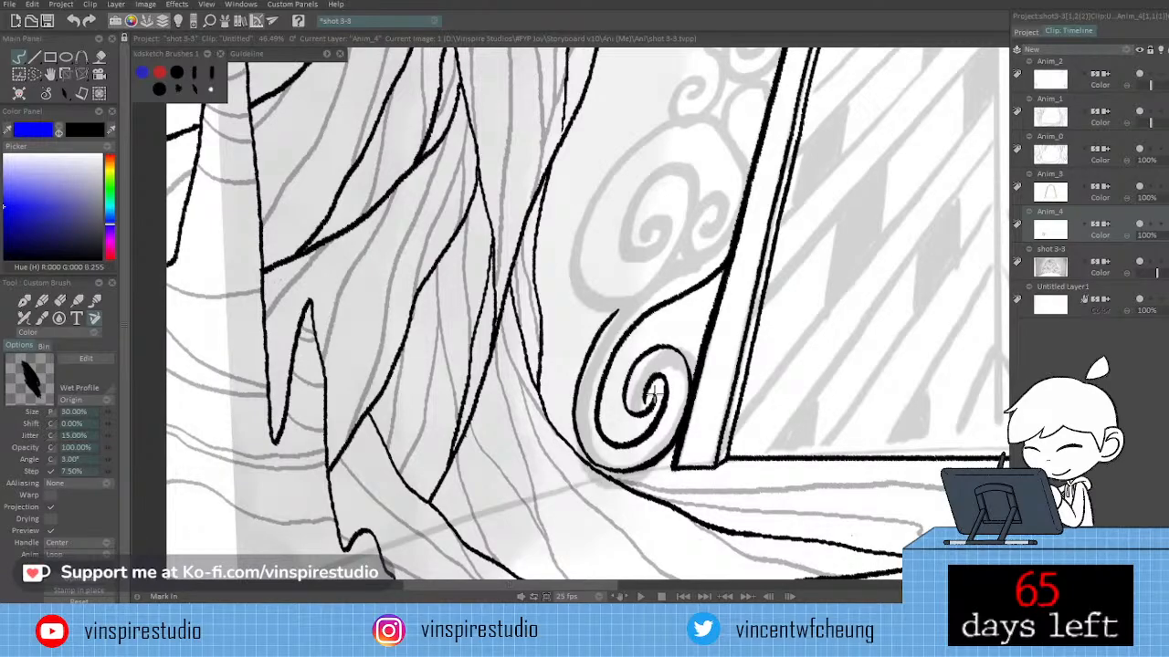
pyautogui.press('e')
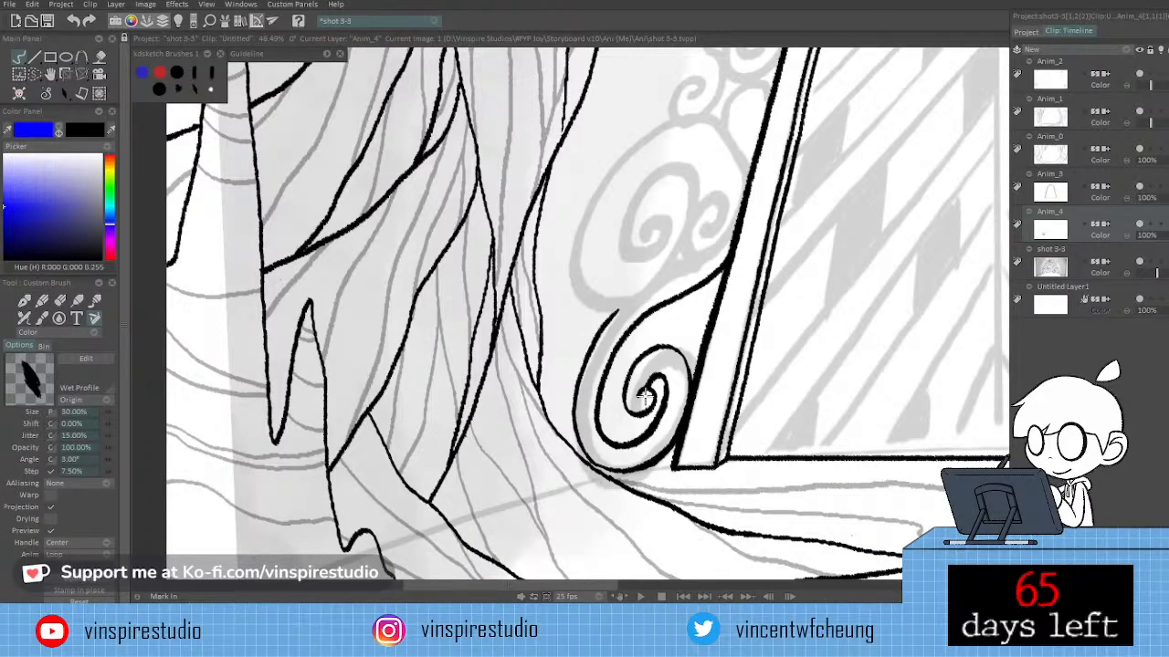
# Try inking a second line along the lower scroll's upper curve toward the door frame, and undo it.
pyautogui.scroll(-1, 760, 375)
pyautogui.moveTo(759, 375); pyautogui.dragTo(764, 366)
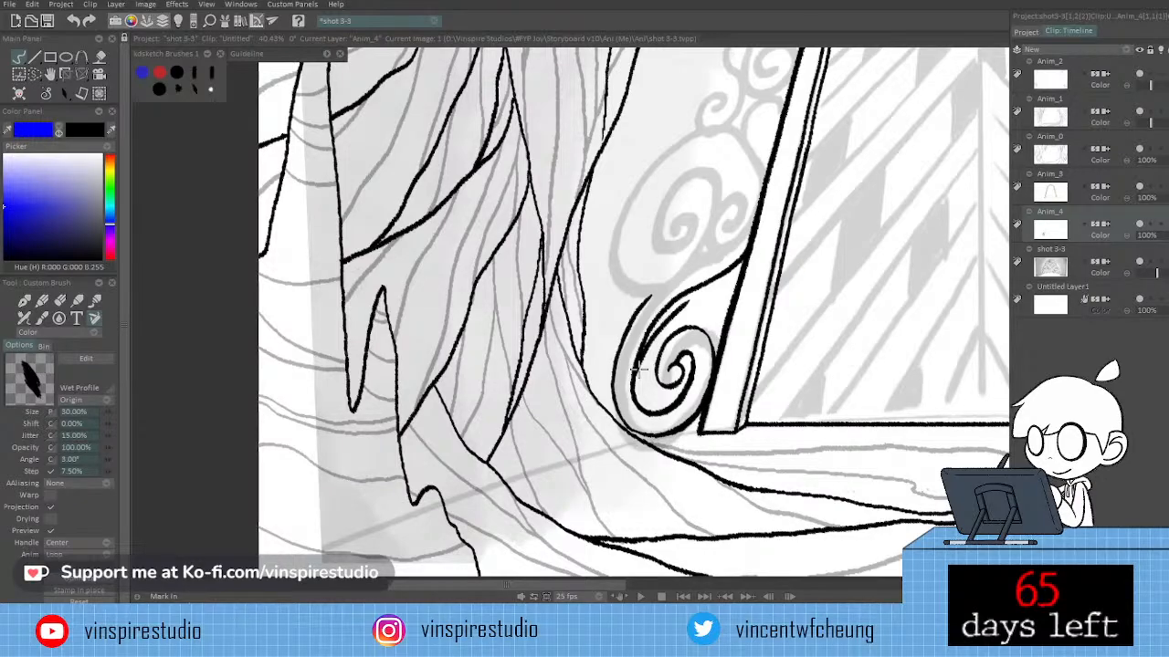
pyautogui.scroll(-5, 639, 369)
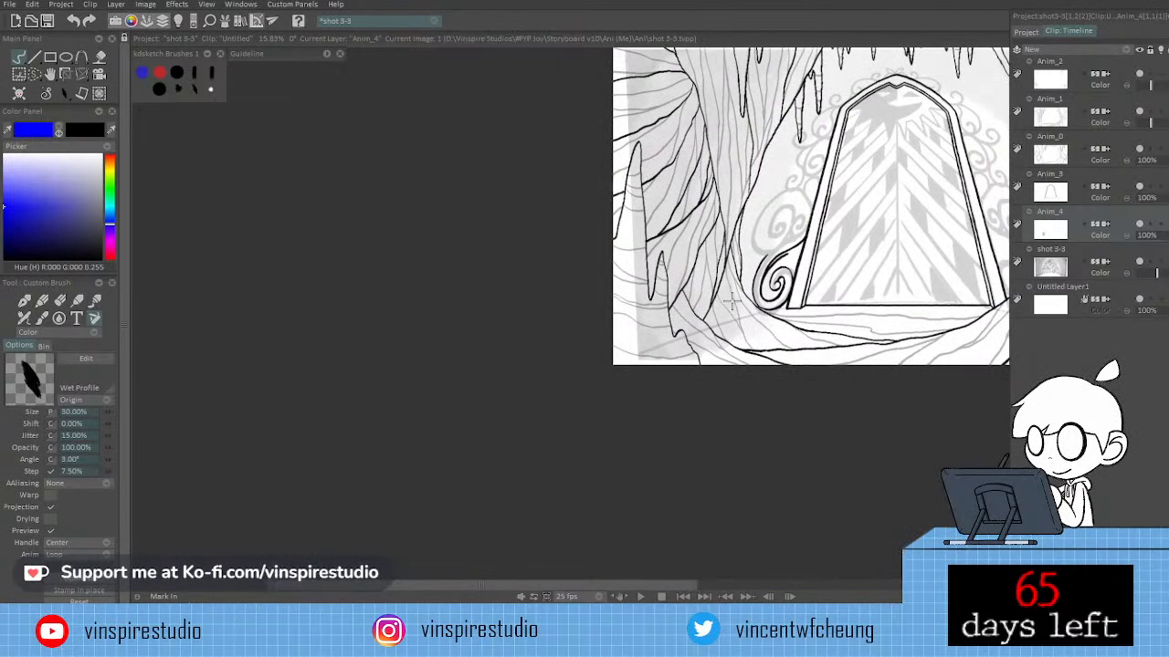
pyautogui.moveTo(750, 298); pyautogui.dragTo(709, 314)
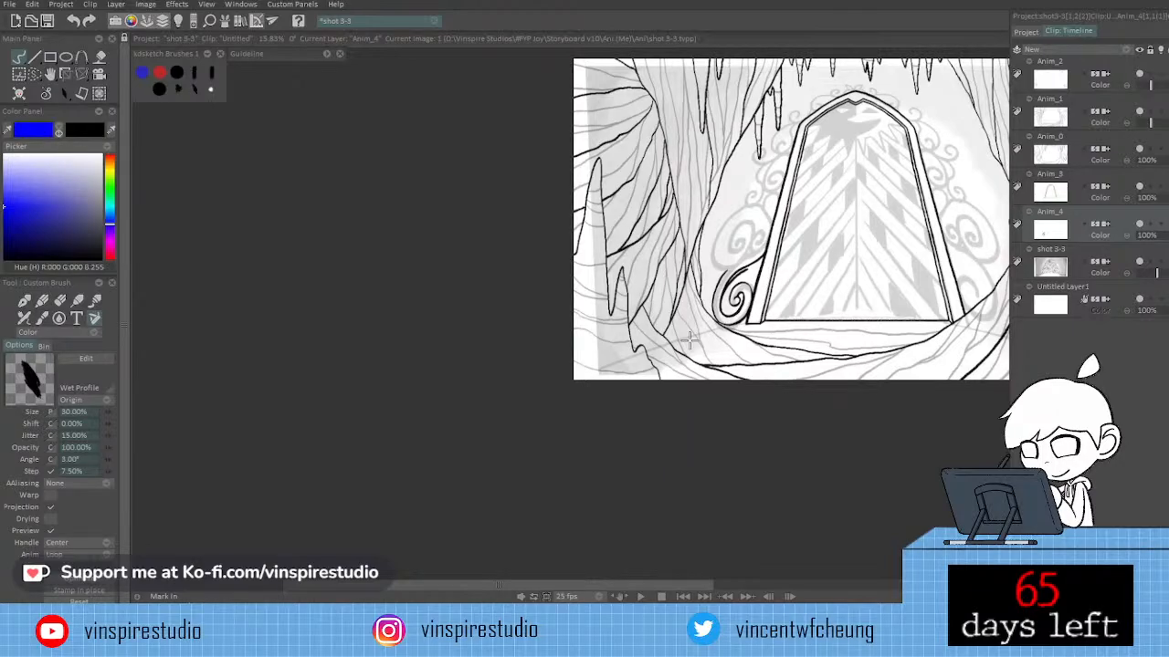
pyautogui.scroll(4, 793, 253)
pyautogui.moveTo(665, 303); pyautogui.dragTo(695, 277)
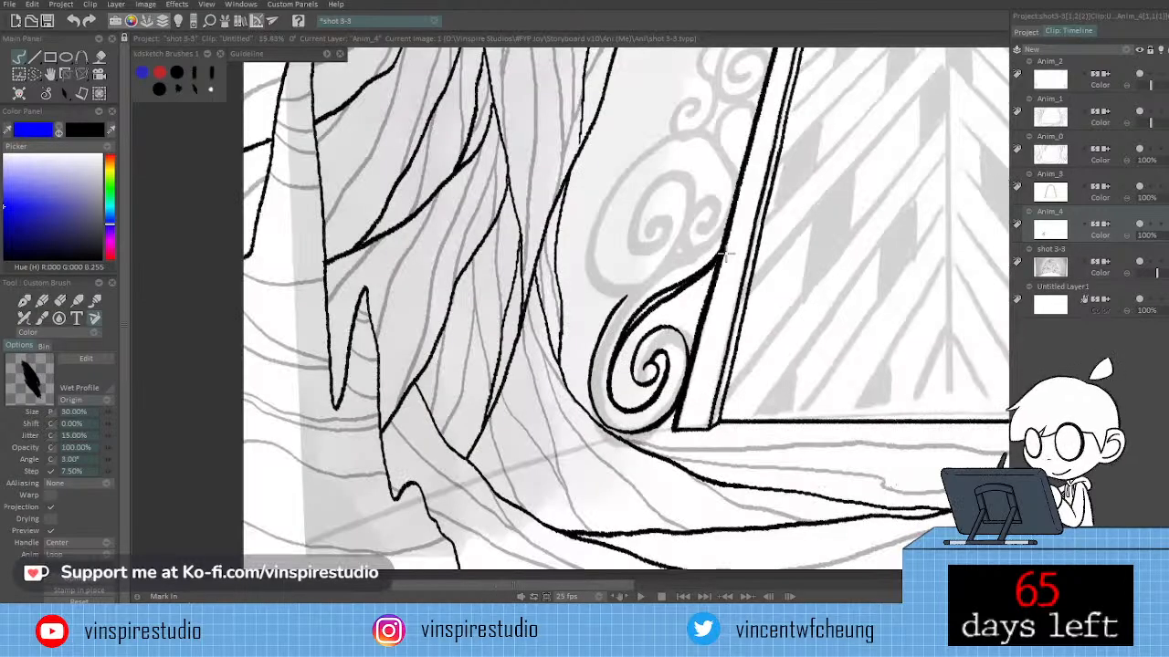
pyautogui.press('e')
pyautogui.hotkey('ctrl', 'z')
pyautogui.moveTo(802, 361); pyautogui.dragTo(812, 362)
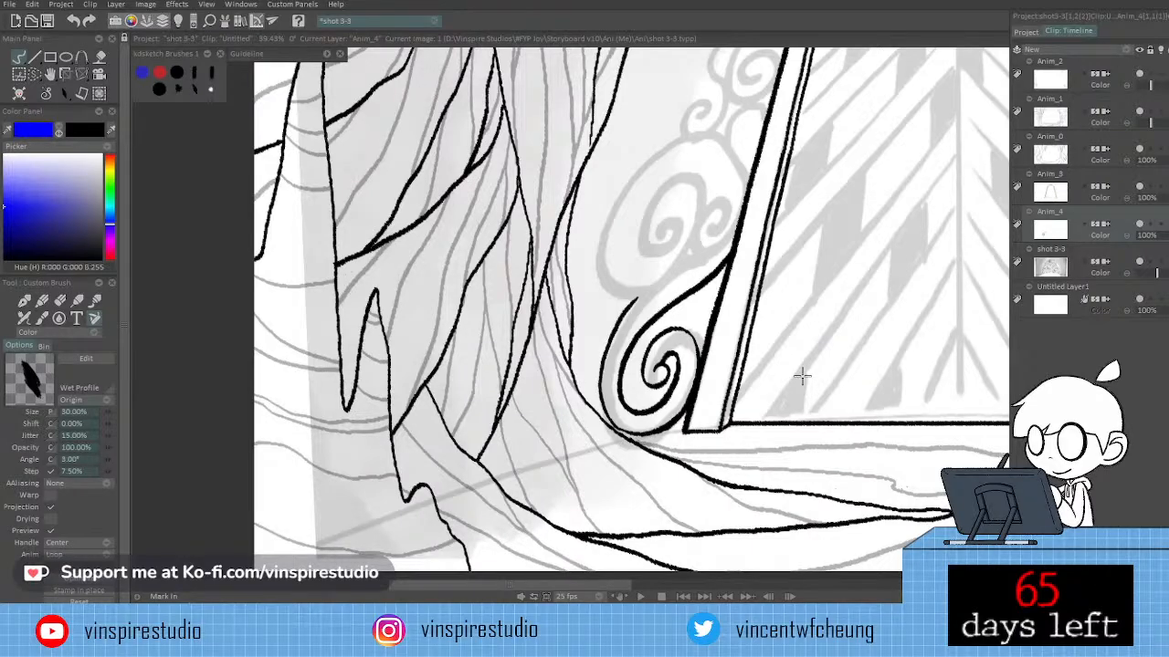
pyautogui.moveTo(802, 375); pyautogui.dragTo(794, 406)
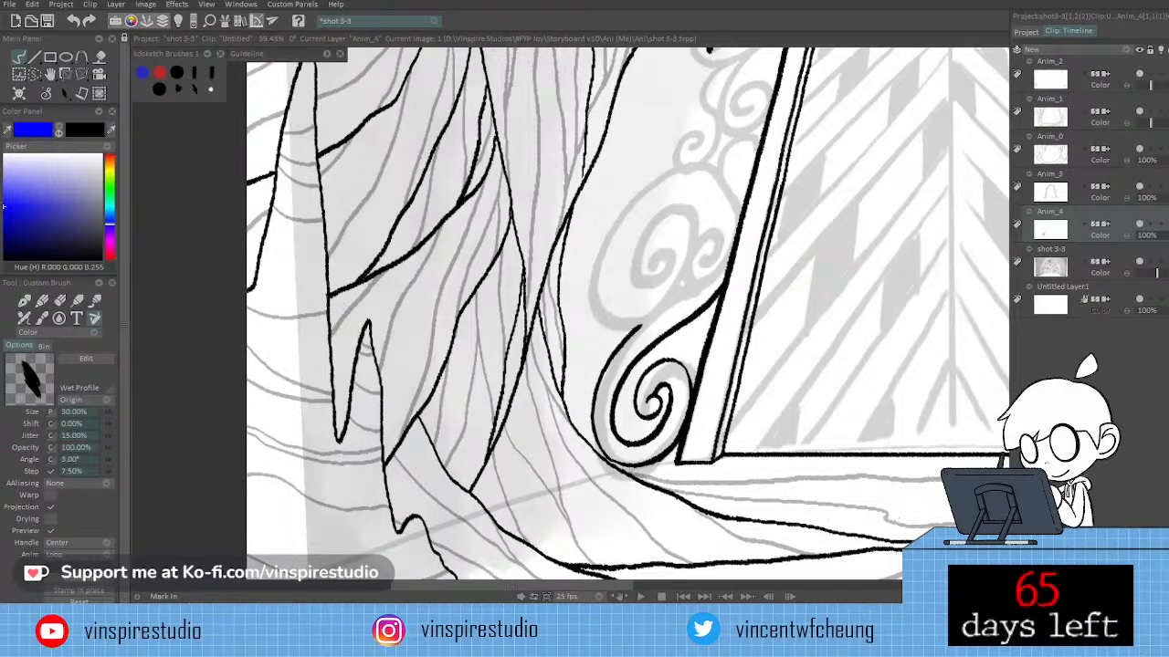
# Ink the outer curve and inner spiral of the larger scroll above the lower one, redoing the first stroke.
pyautogui.moveTo(701, 182); pyautogui.dragTo(646, 243)
pyautogui.hotkey('ctrl', 'z')
pyautogui.moveTo(690, 179); pyautogui.dragTo(625, 279)
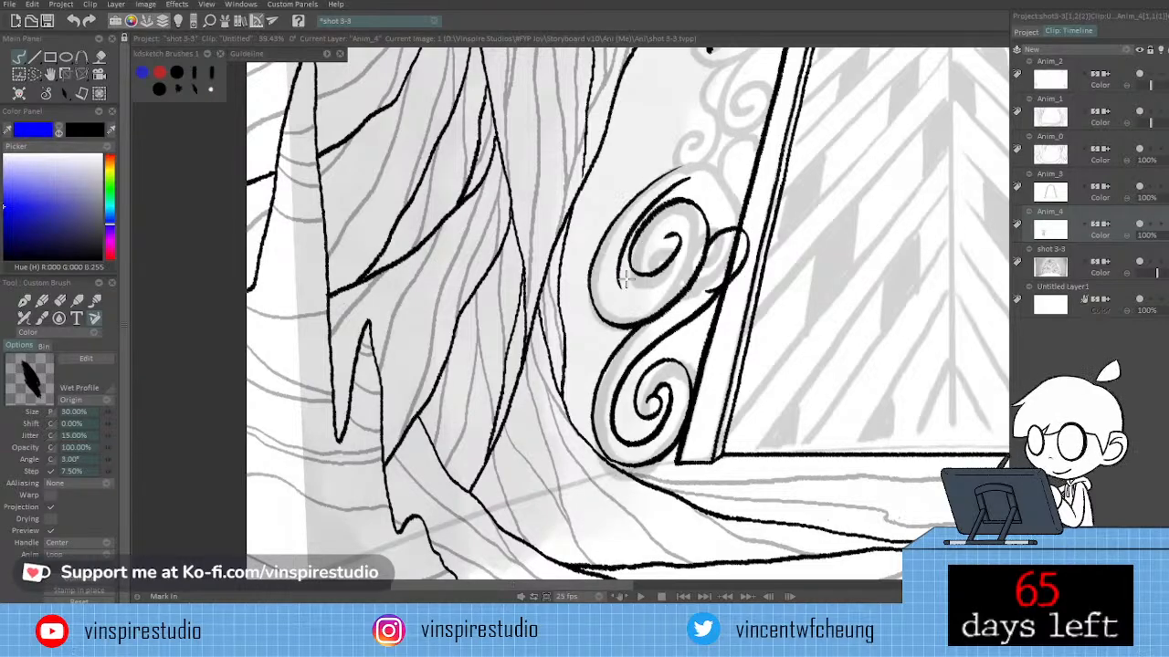
pyautogui.moveTo(683, 254); pyautogui.dragTo(644, 274)
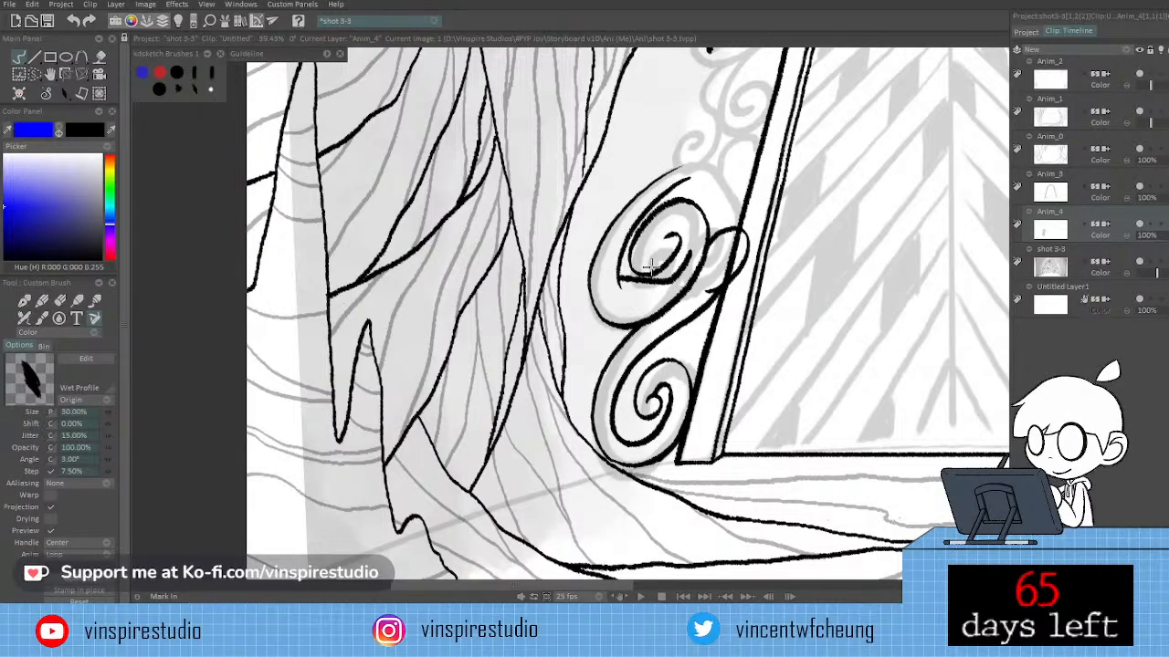
pyautogui.moveTo(647, 267); pyautogui.dragTo(678, 233)
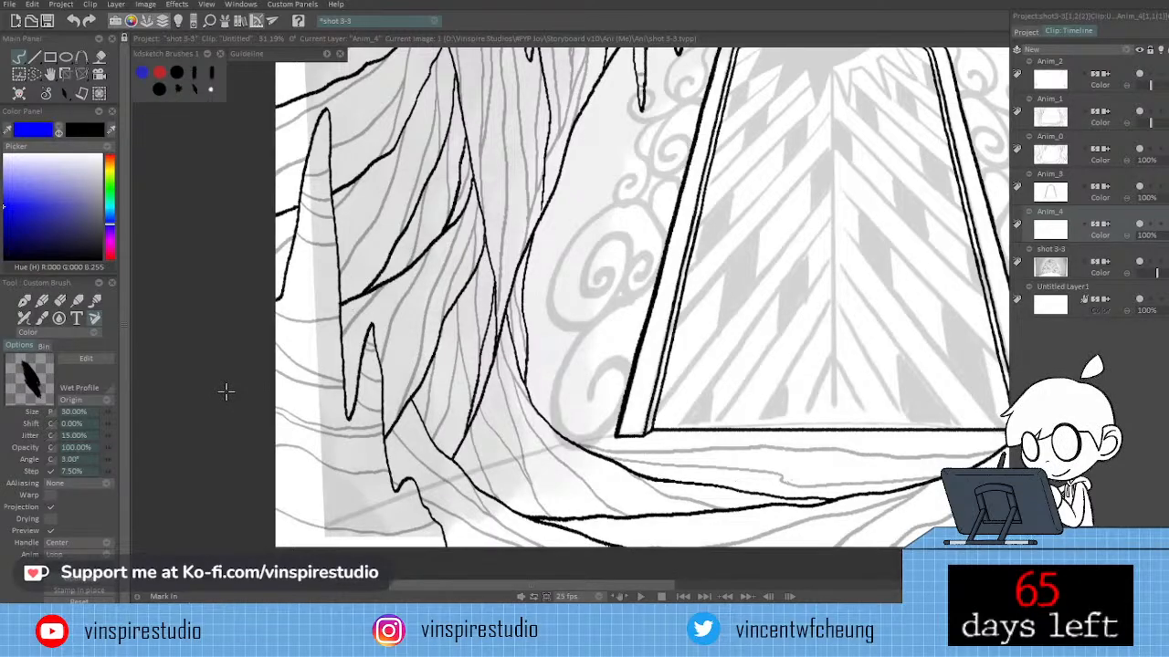
# Redraw the lower scroll beside the door frame's base with its outer edge, second curve and inner curl, trimming the excess.
pyautogui.moveTo(629, 310); pyautogui.dragTo(595, 416)
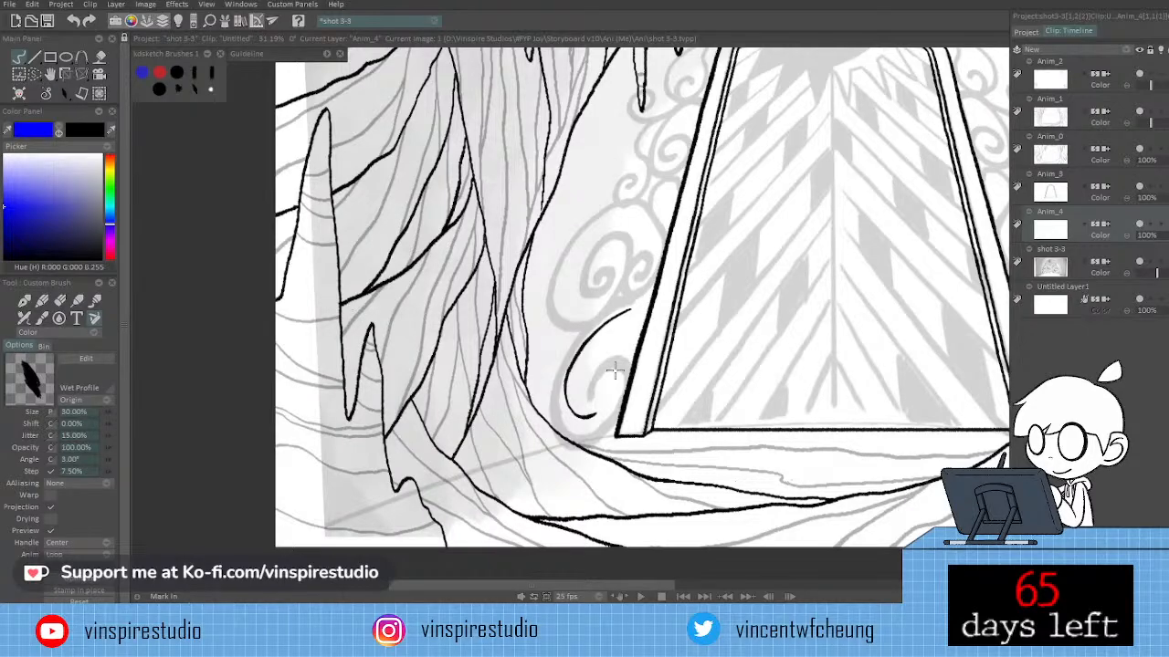
pyautogui.moveTo(615, 369); pyautogui.dragTo(599, 391)
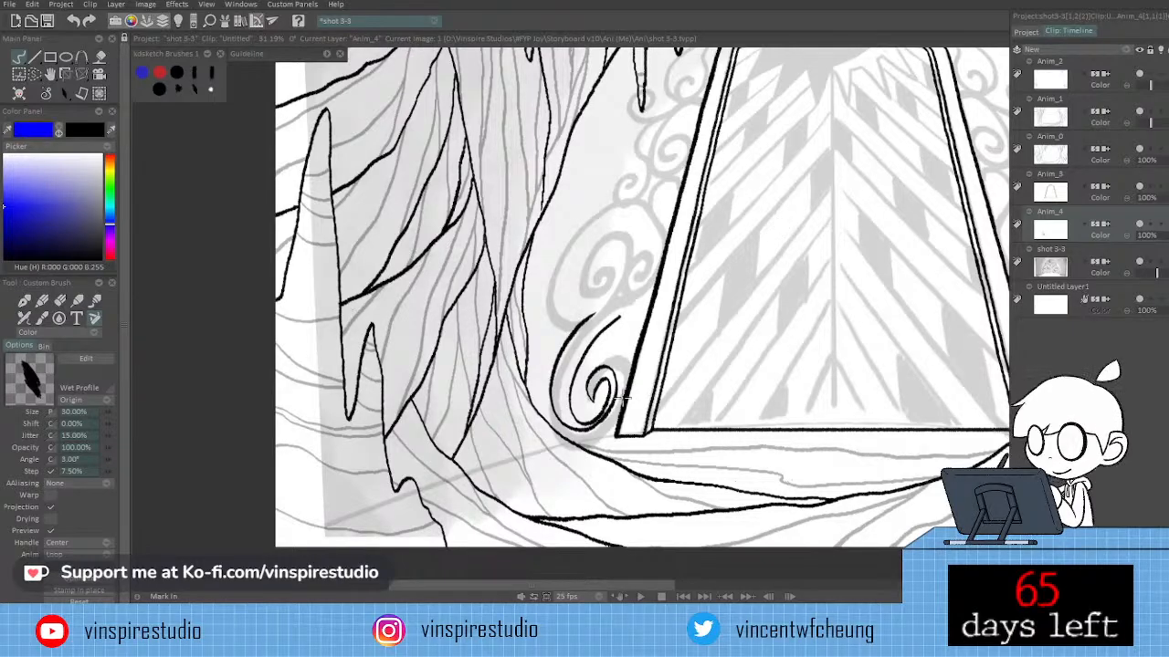
pyautogui.press('e')
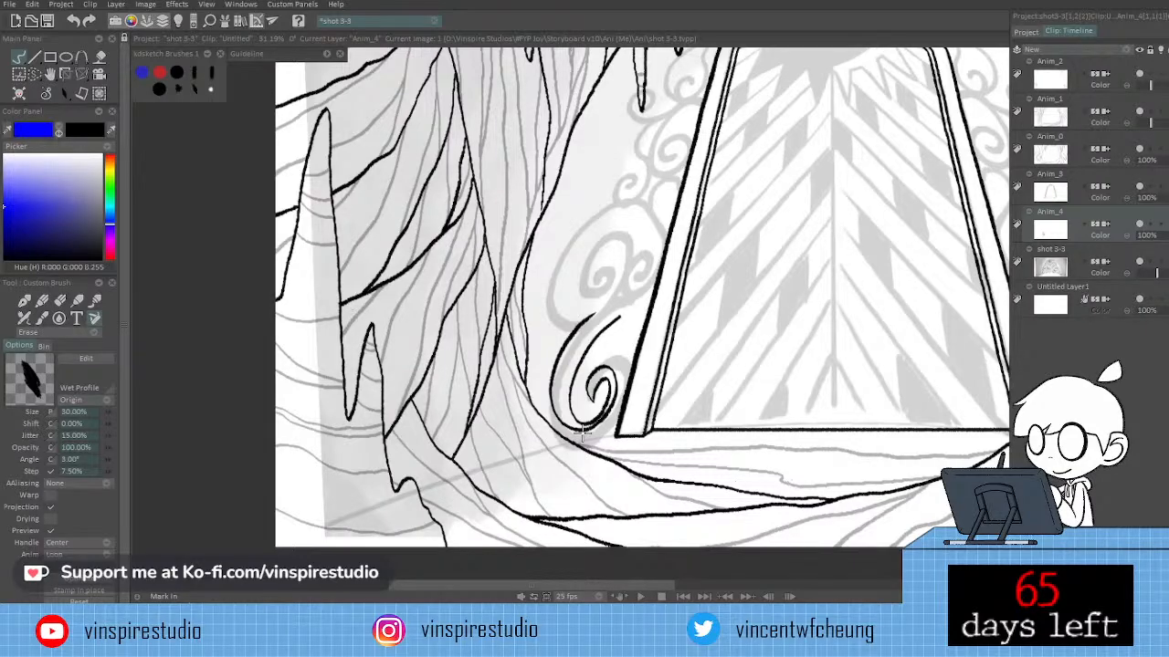
# Adjust the selected inner curl of the redrawn scroll slightly with a perspective transform, apply it, and clear the selection.
pyautogui.hotkey('ctrl', 't')
pyautogui.moveTo(588, 407); pyautogui.dragTo(596, 411)
pyautogui.moveTo(628, 436); pyautogui.dragTo(630, 440)
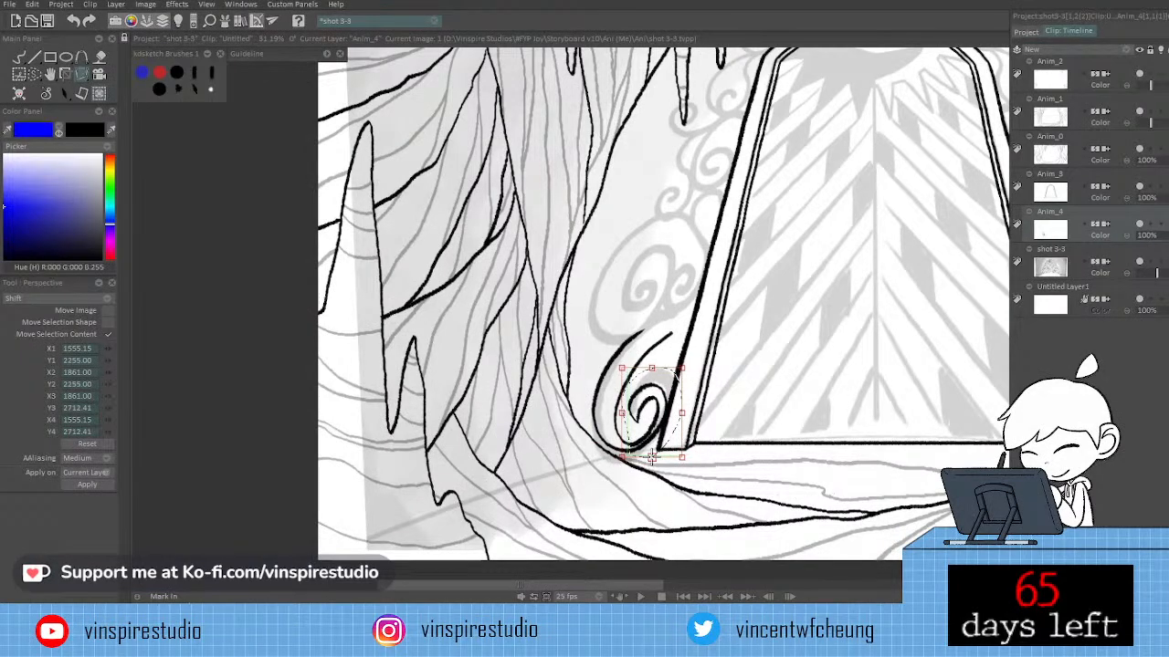
pyautogui.moveTo(651, 458); pyautogui.dragTo(651, 457)
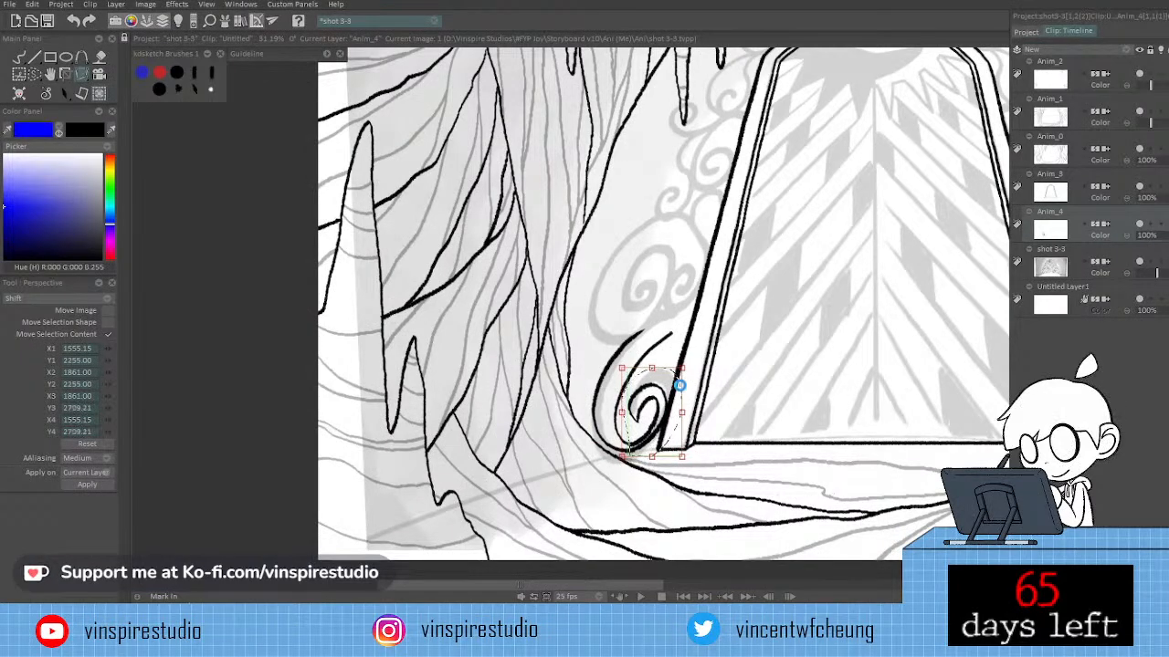
pyautogui.press('Return')
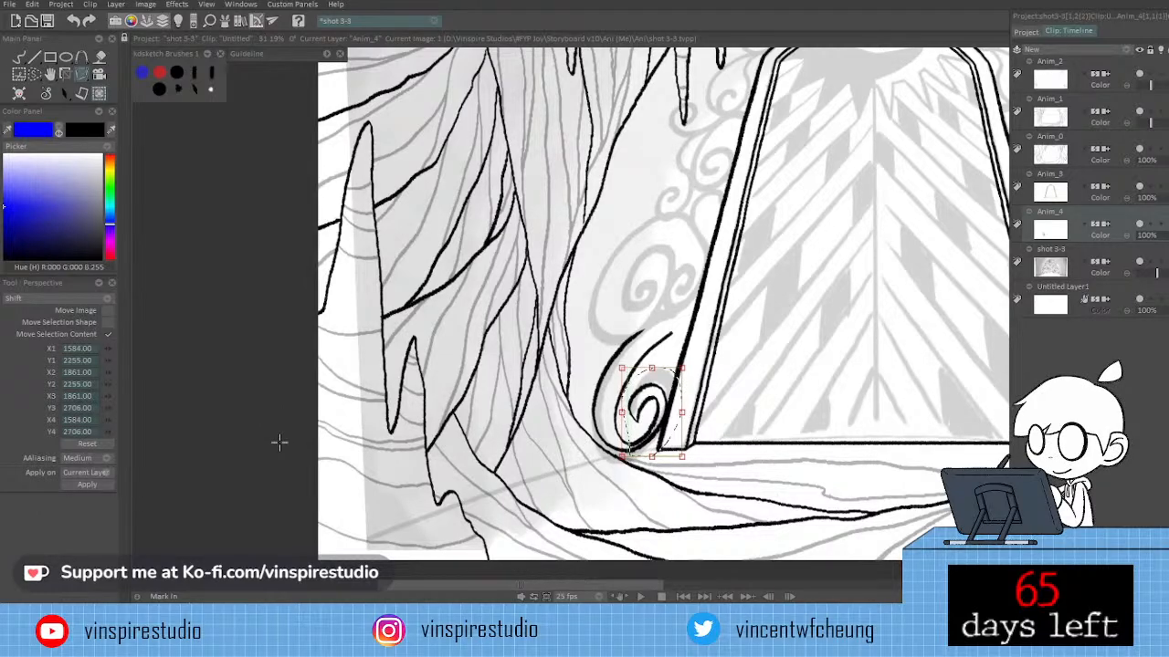
pyautogui.hotkey('ctrl', 'd')
# Erase the excess ink around the lower scroll's inner curl beside the door frame.
pyautogui.press('e')
pyautogui.scroll(1, 280, 443)
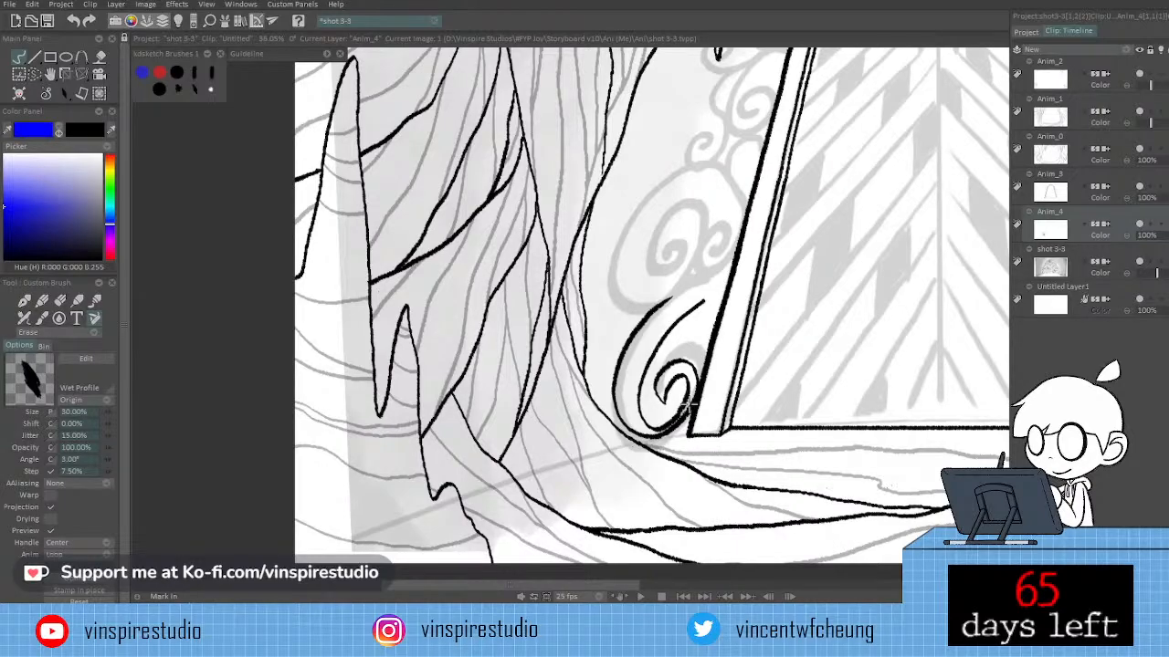
pyautogui.scroll(-1, 687, 409)
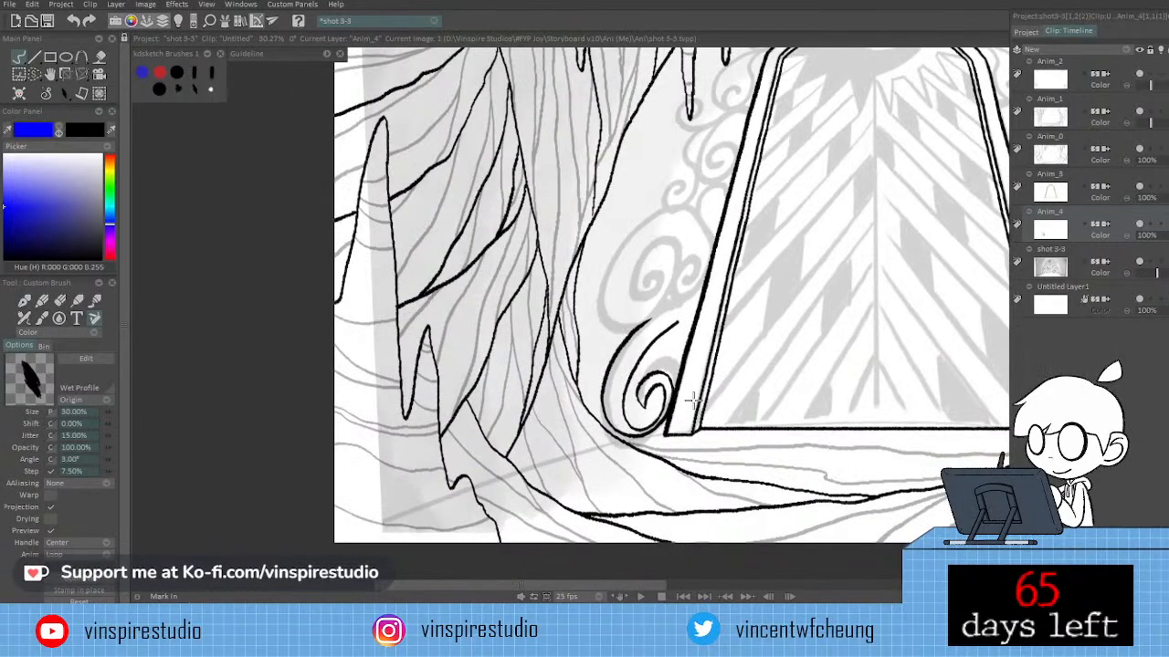
pyautogui.scroll(1, 694, 399)
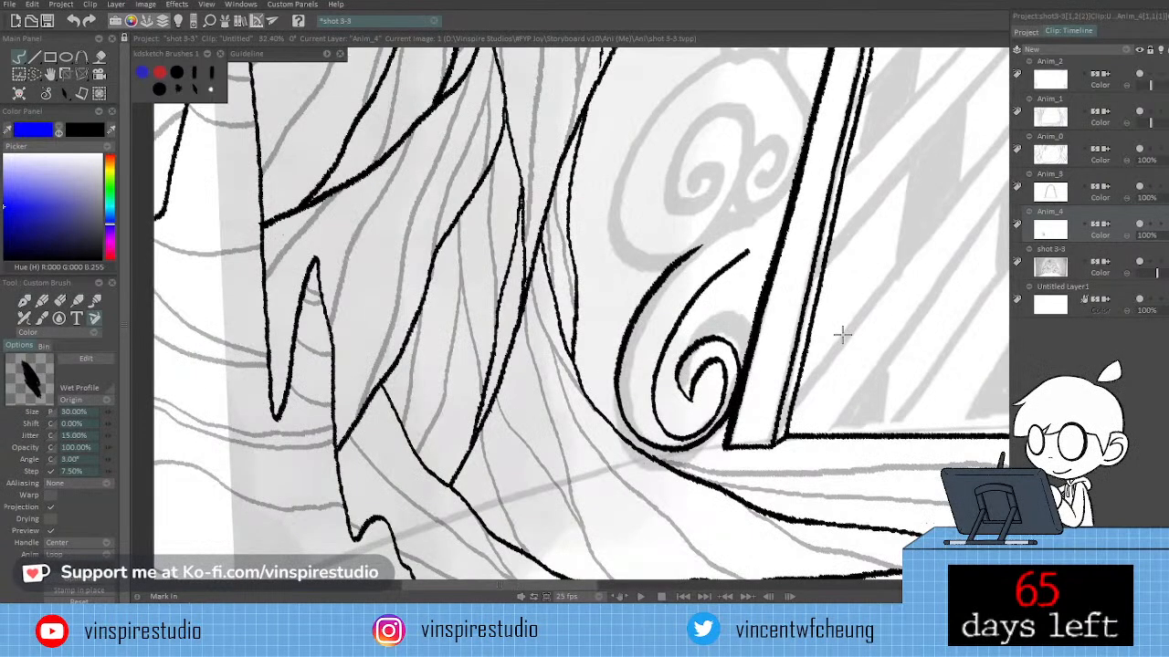
# Touch up the lower scroll's outer curve and inner curl beside the door frame, erasing stray ink and redrawing the line.
pyautogui.press('e')
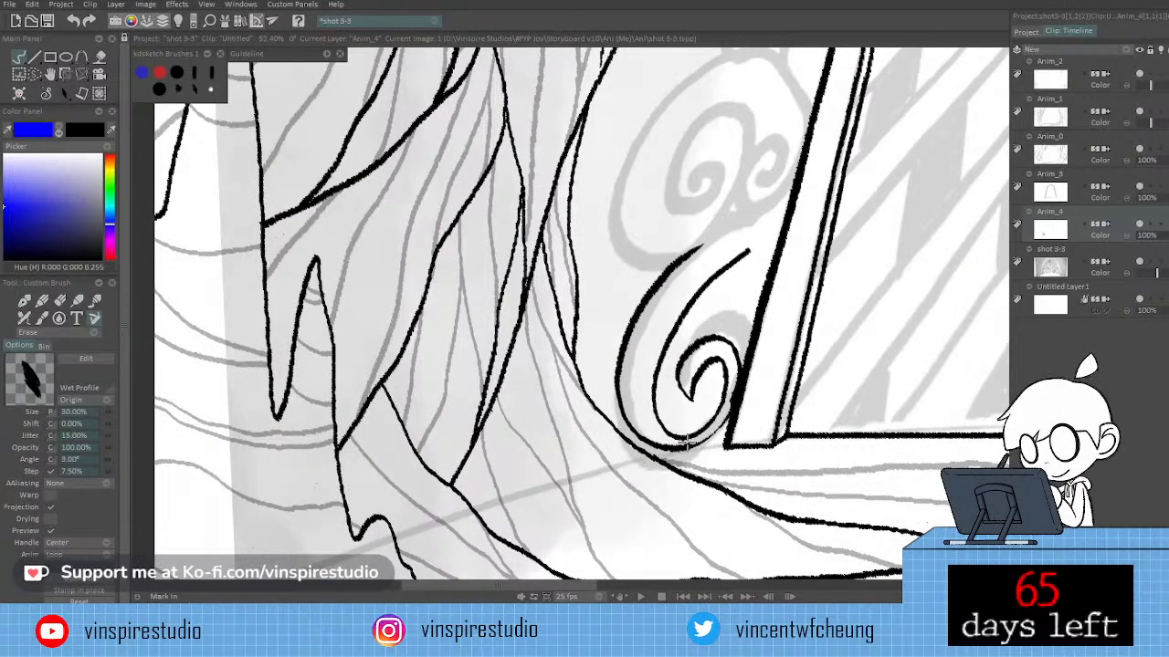
pyautogui.press('e')
pyautogui.moveTo(701, 443); pyautogui.dragTo(734, 404)
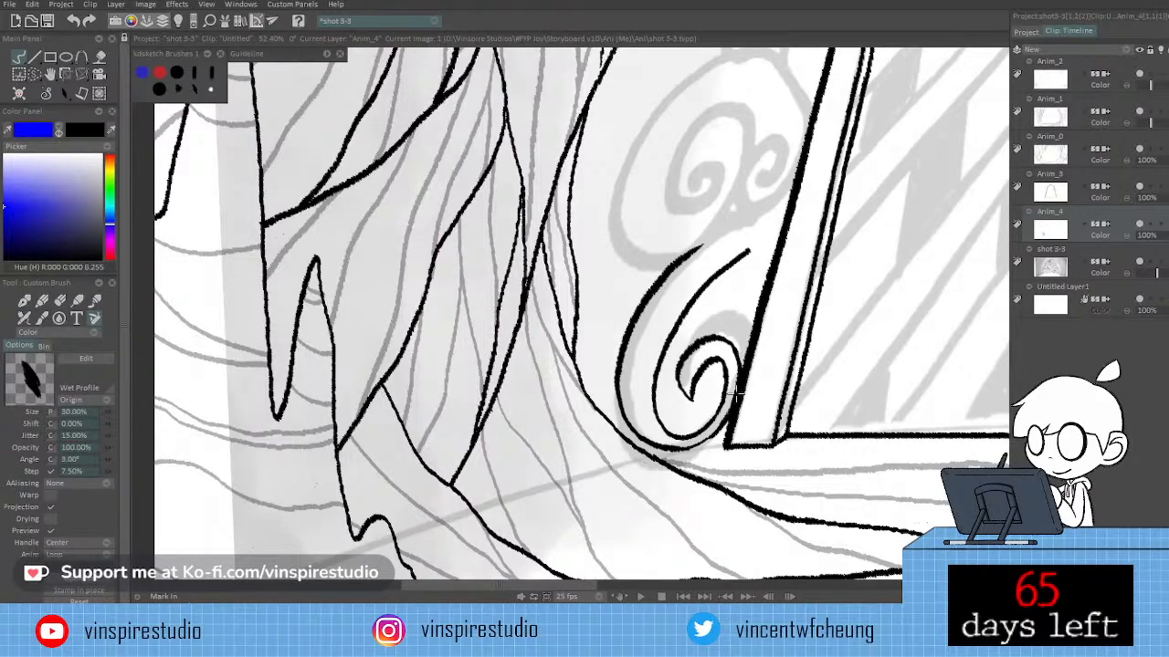
pyautogui.press('e')
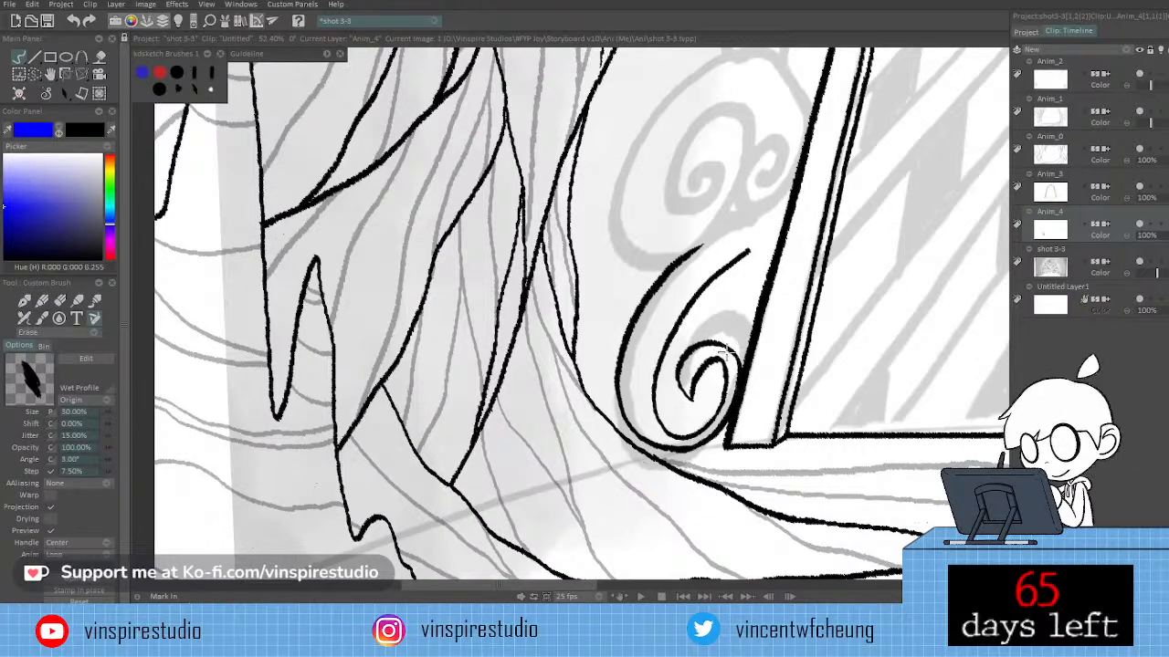
pyautogui.press('e')
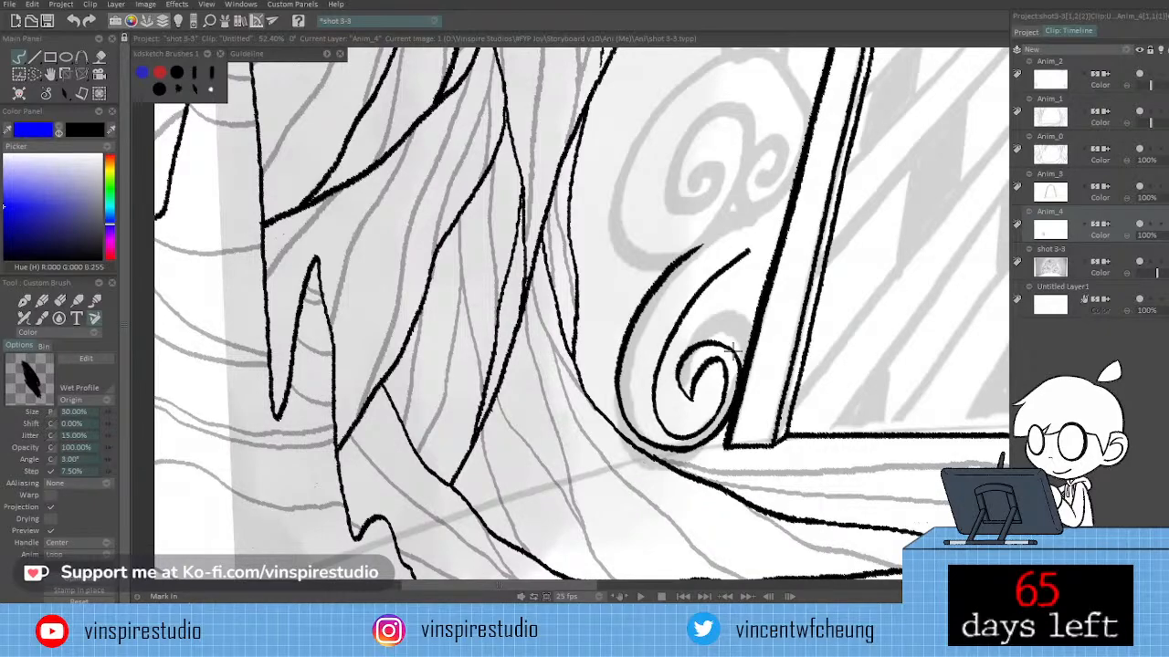
# Ink the spiral of the larger scroll above the lower one, winding outward from its center to the lower scroll's tip.
pyautogui.scroll(-3, 771, 379)
pyautogui.scroll(1, 804, 374)
pyautogui.press('n')
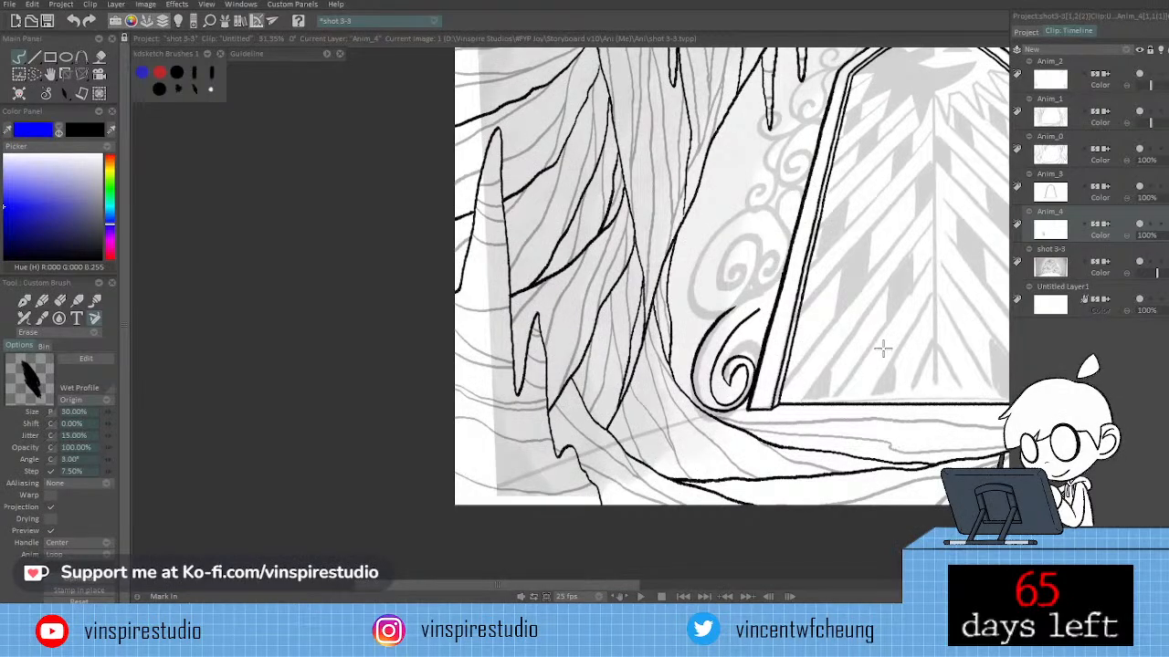
pyautogui.scroll(1, 826, 372)
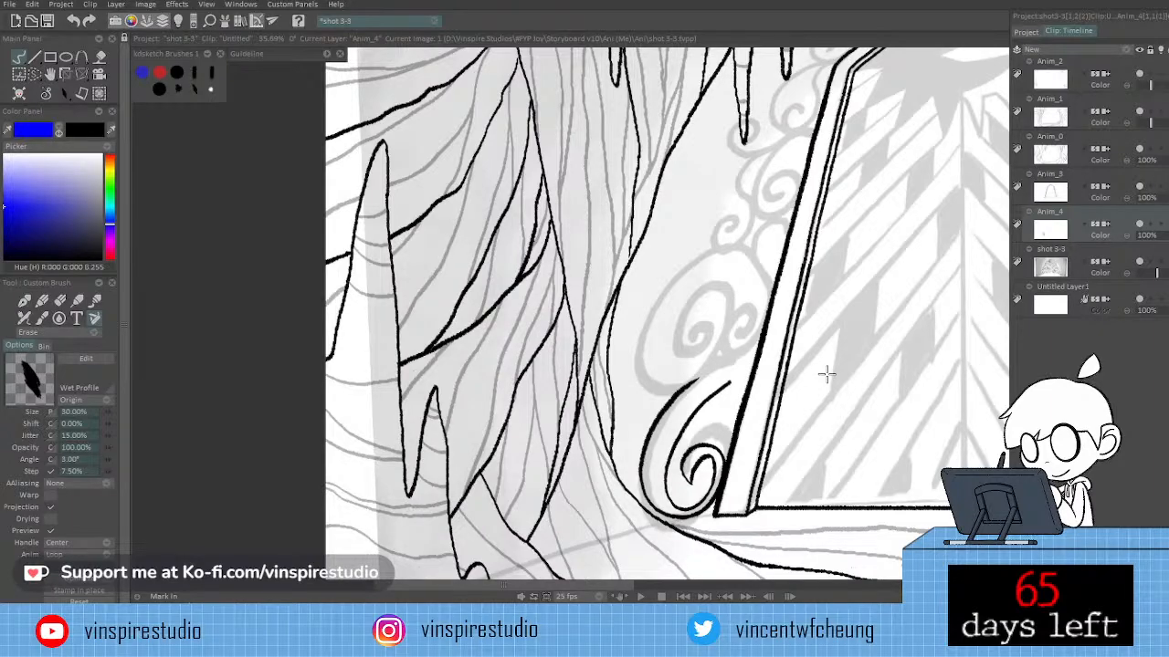
pyautogui.scroll(1, 827, 373)
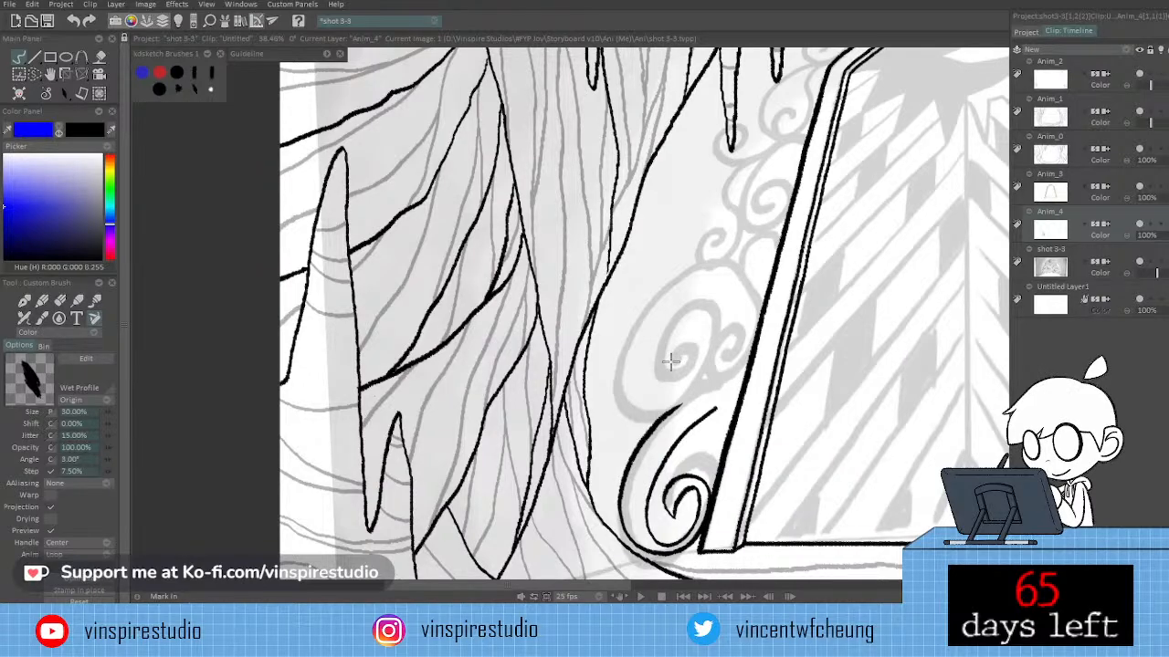
pyautogui.moveTo(671, 362)
pyautogui.mouseDown()
pyautogui.moveTo(676, 339)
pyautogui.moveTo(652, 418)
pyautogui.mouseUp()
pyautogui.hotkey('ctrl', 'z')
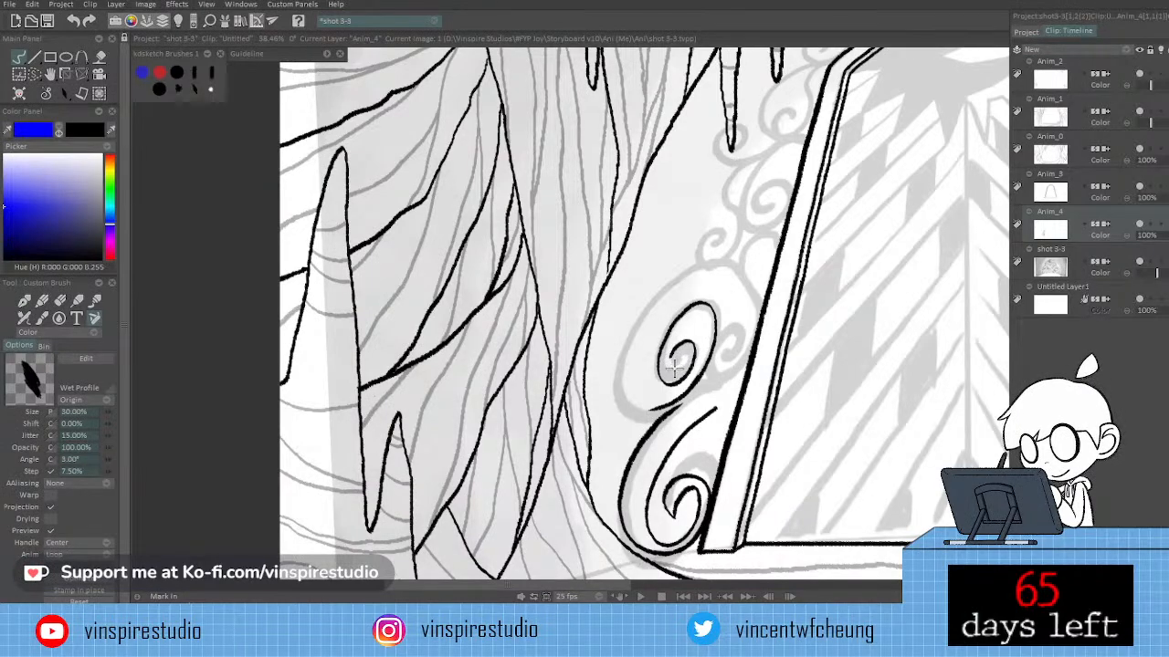
pyautogui.moveTo(671, 350)
pyautogui.mouseDown()
pyautogui.moveTo(697, 320)
pyautogui.moveTo(696, 359)
pyautogui.moveTo(669, 391)
pyautogui.mouseUp()
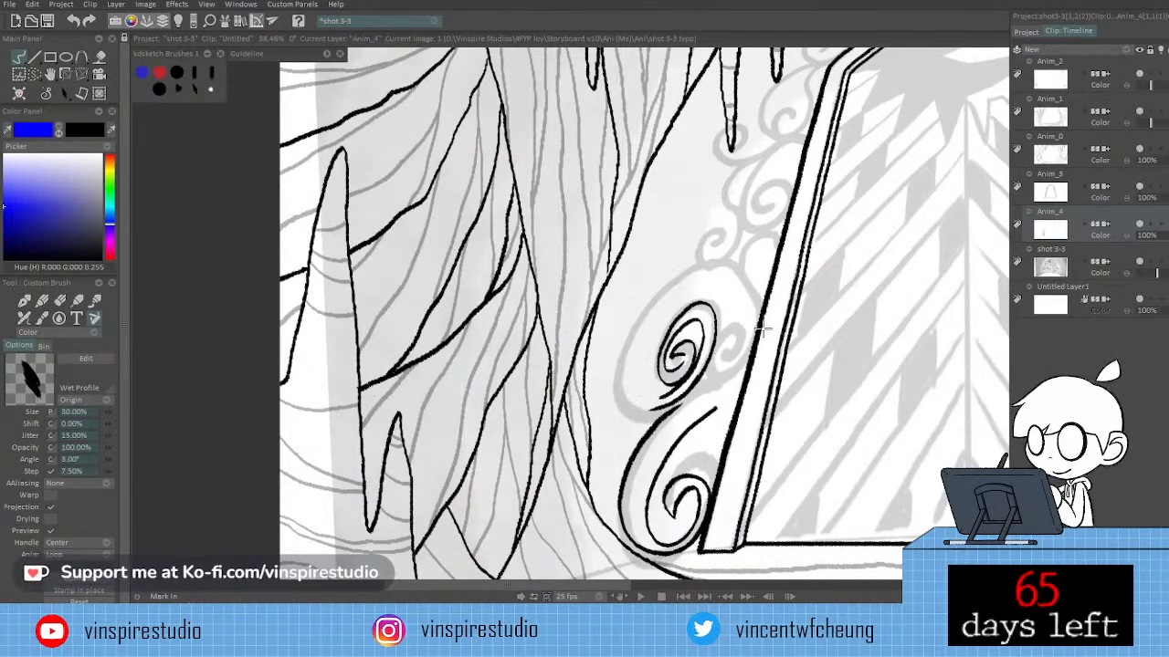
pyautogui.hotkey('ctrl', 'z')
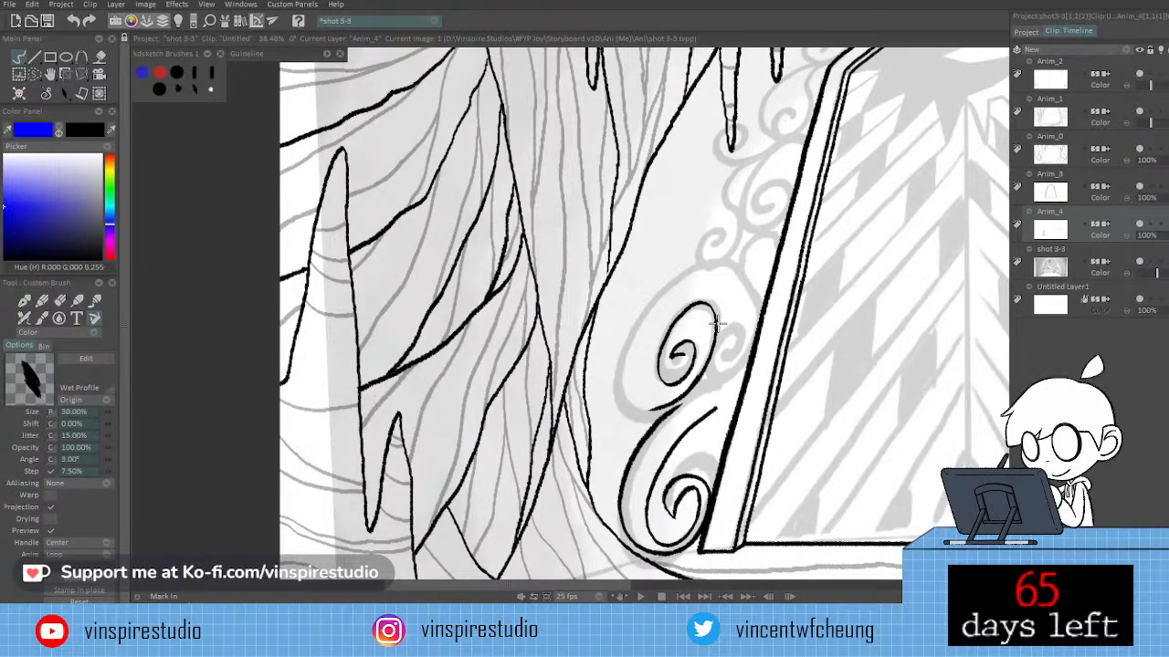
# Erase the spiral's door-side arc and tail, and redraw them as a wider loop running down to the lower scroll's tip.
pyautogui.press('e')
pyautogui.moveTo(715, 333)
pyautogui.mouseDown()
pyautogui.moveTo(713, 306)
pyautogui.moveTo(701, 376)
pyautogui.mouseUp()
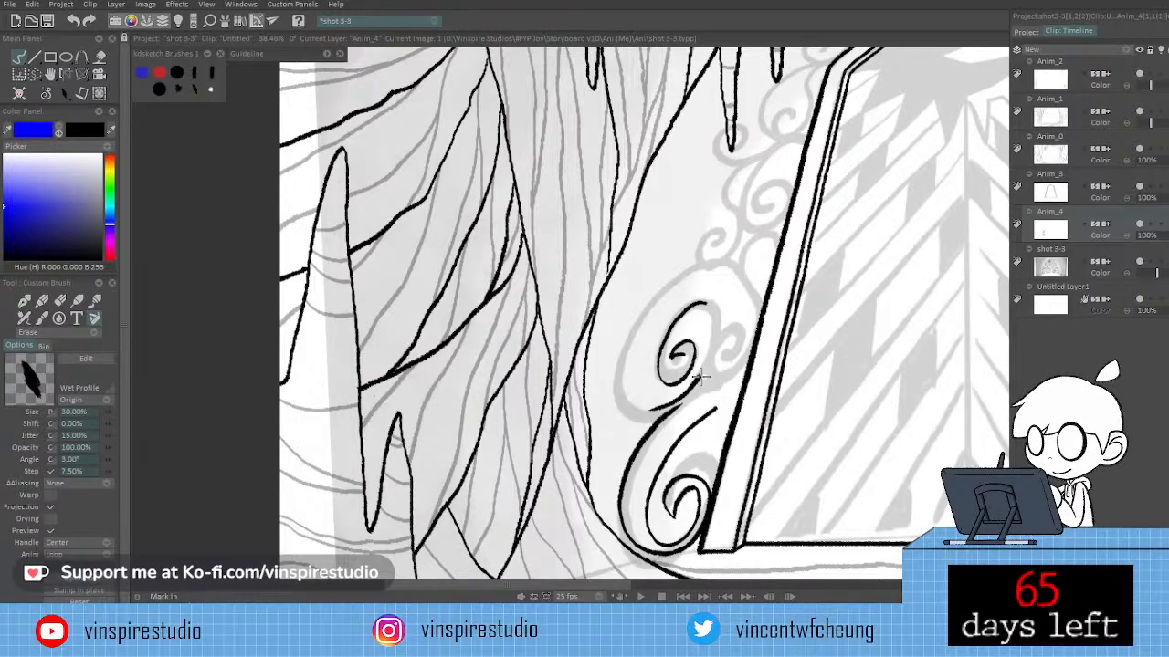
pyautogui.moveTo(701, 376); pyautogui.dragTo(650, 408)
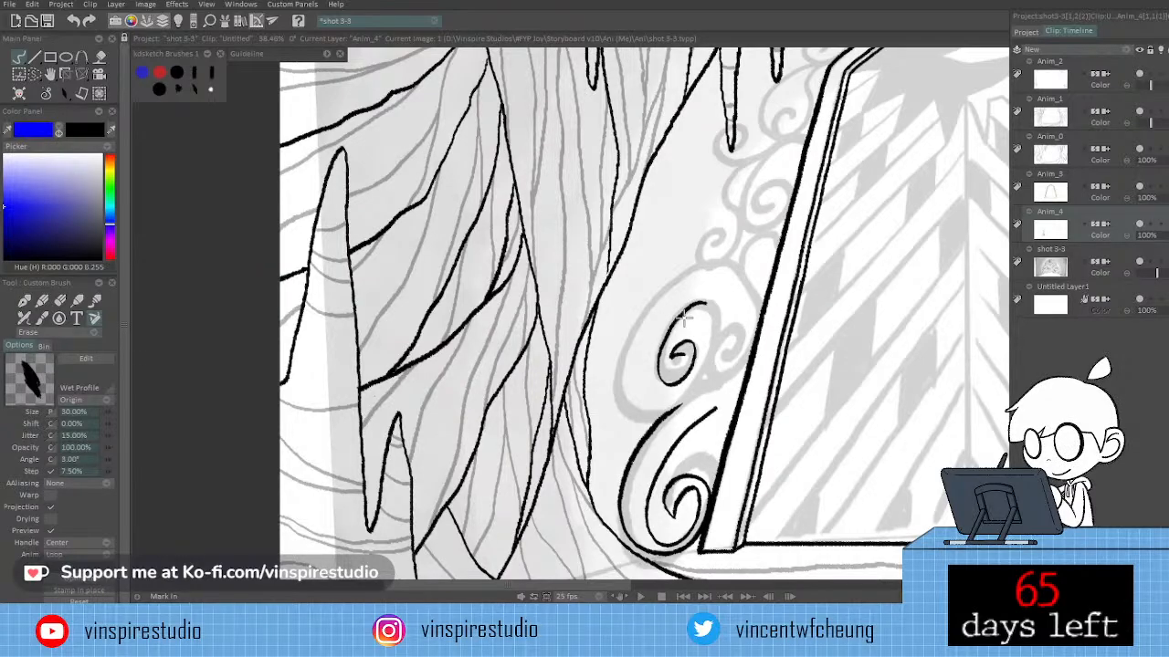
pyautogui.moveTo(683, 317)
pyautogui.mouseDown()
pyautogui.moveTo(659, 363)
pyautogui.moveTo(683, 307)
pyautogui.moveTo(724, 321)
pyautogui.mouseUp()
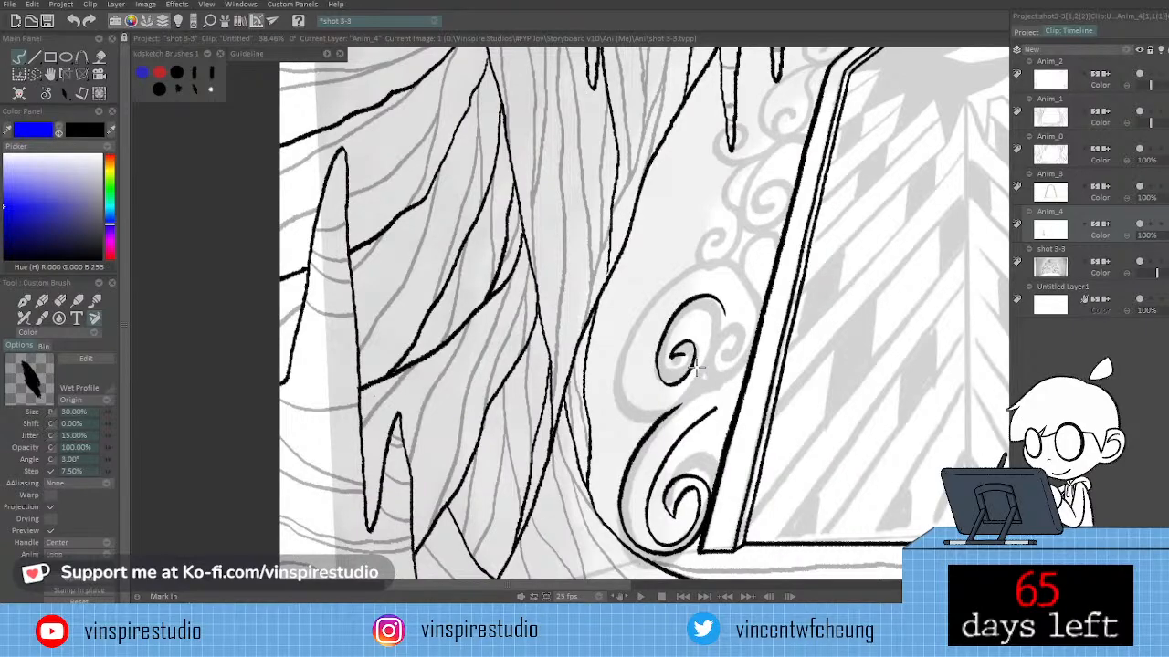
pyautogui.moveTo(724, 312); pyautogui.dragTo(706, 382)
pyautogui.moveTo(716, 366); pyautogui.dragTo(684, 405)
pyautogui.hotkey('ctrl', 'z')
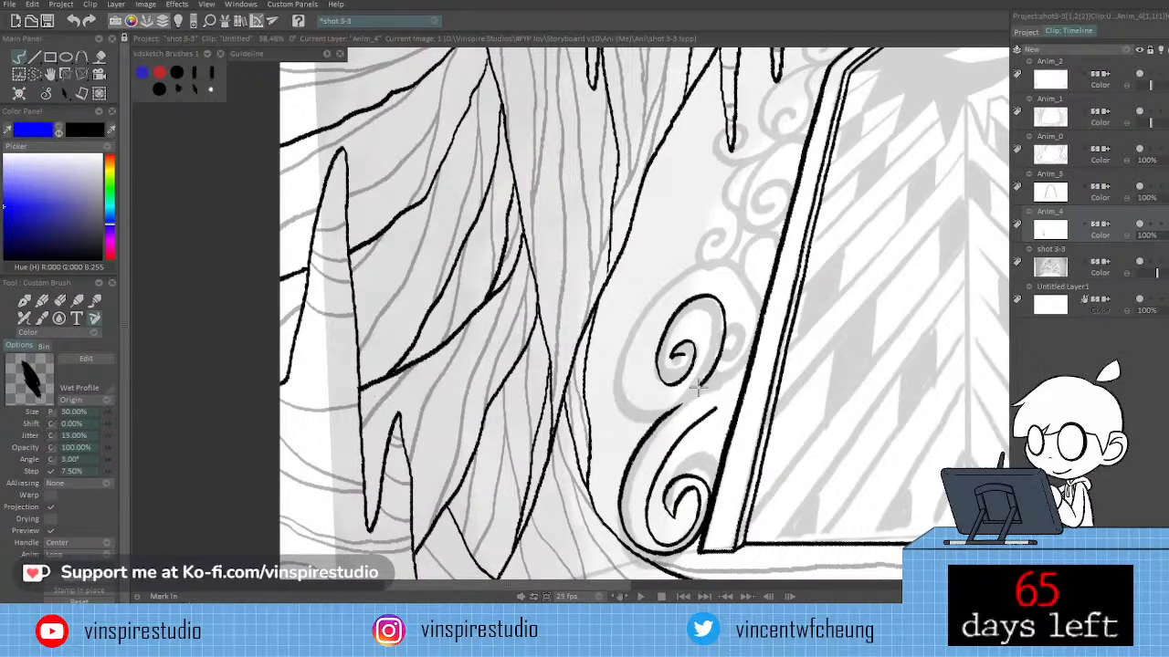
pyautogui.moveTo(709, 376); pyautogui.dragTo(683, 399)
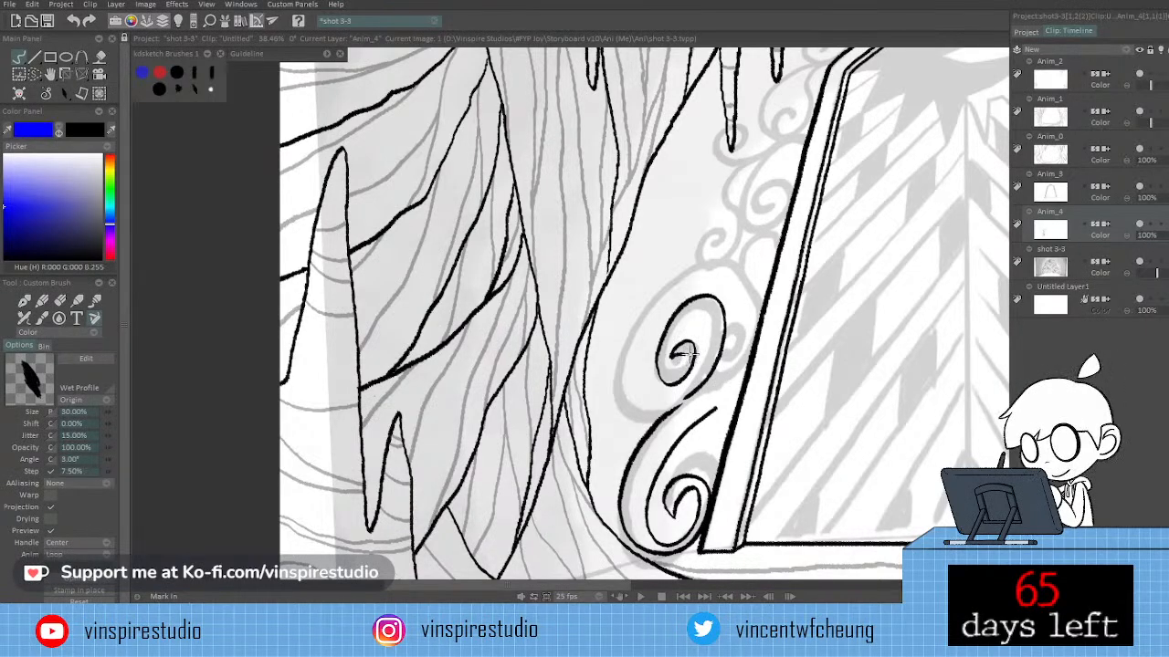
# Trim the tip at the larger scroll's center and ink a second curved line inside its innermost curl.
pyautogui.press('e')
pyautogui.moveTo(672, 362); pyautogui.dragTo(686, 345)
pyautogui.press('e')
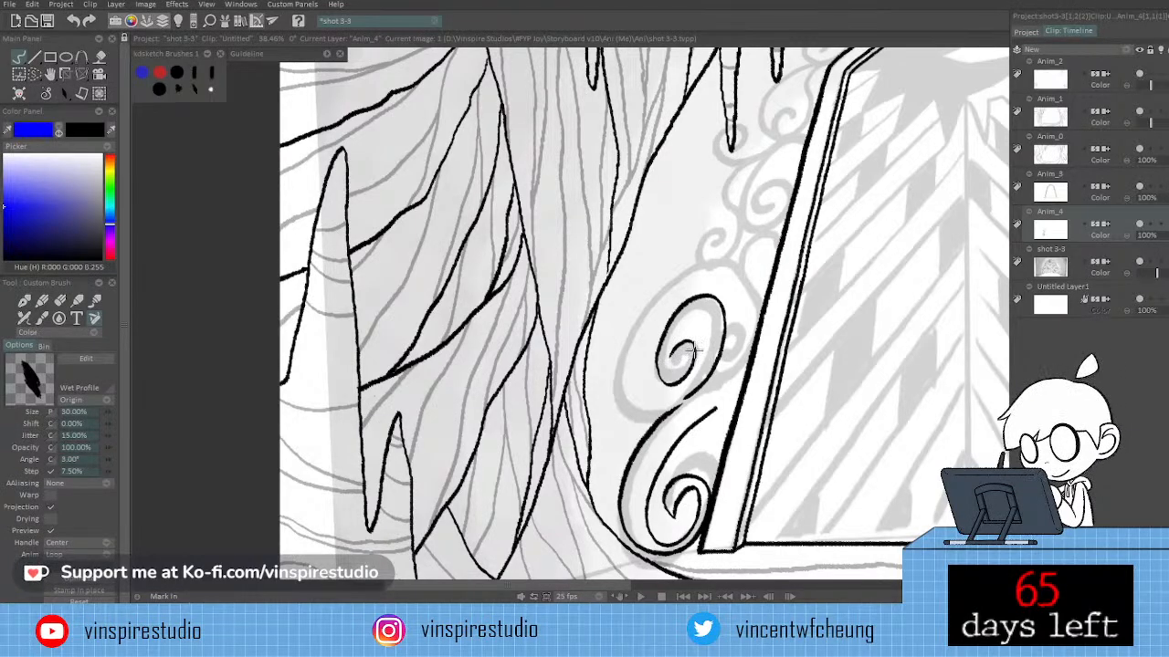
pyautogui.press('e')
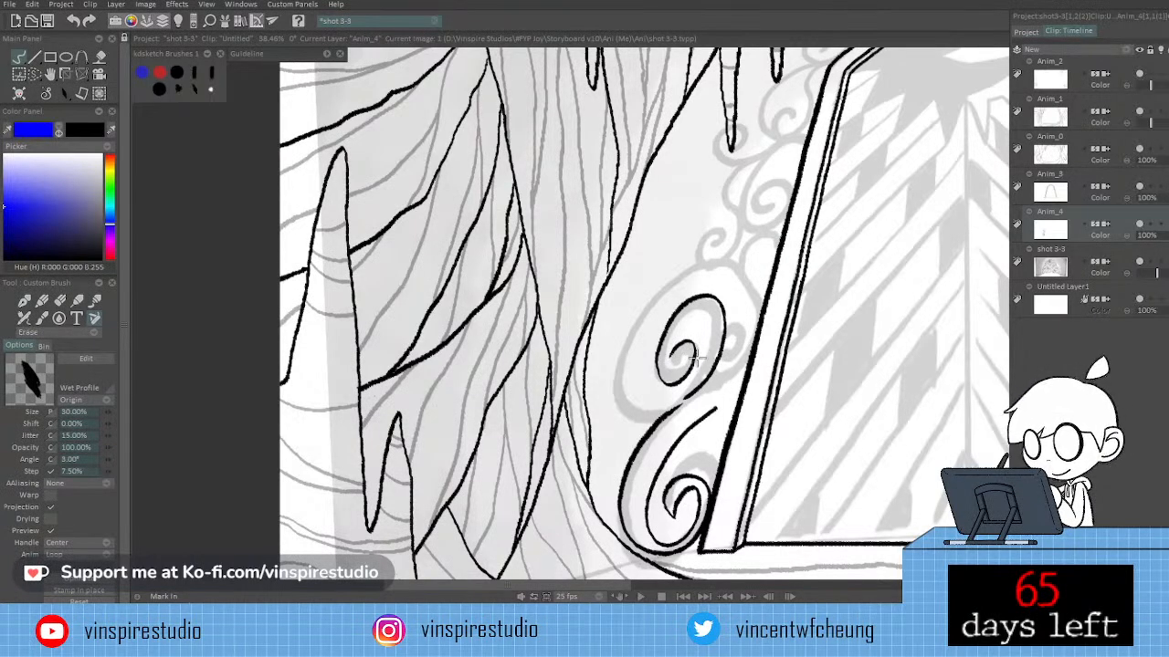
pyautogui.press('e')
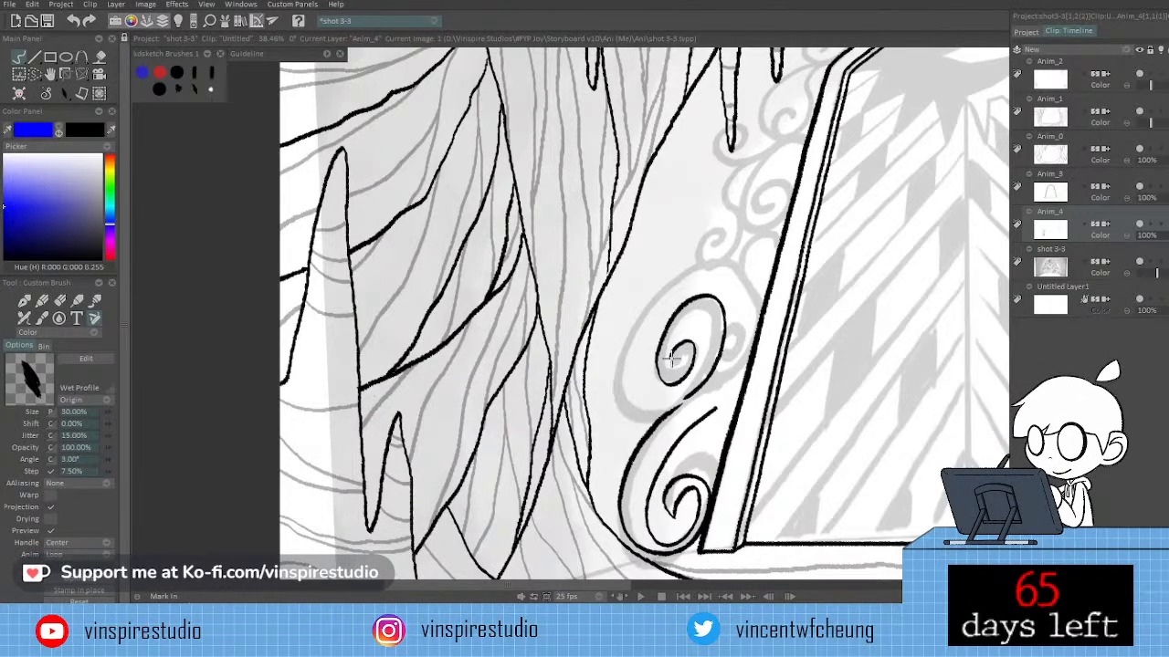
pyautogui.moveTo(672, 357); pyautogui.dragTo(683, 368)
pyautogui.hotkey('ctrl', 'z')
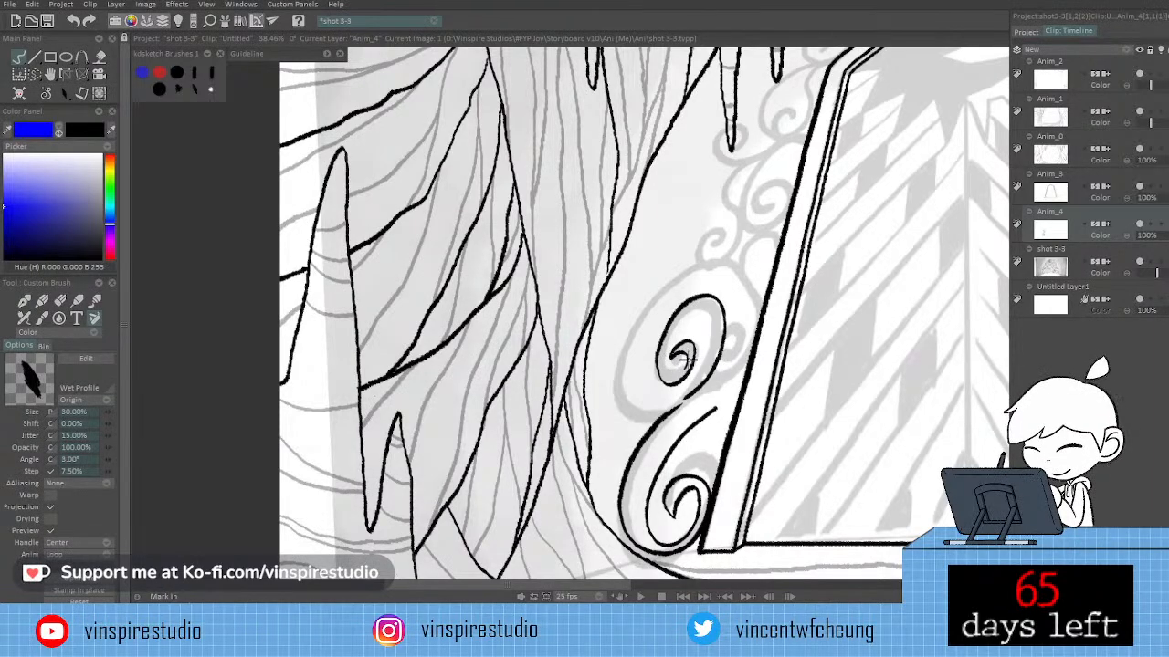
pyautogui.moveTo(685, 370); pyautogui.dragTo(663, 377)
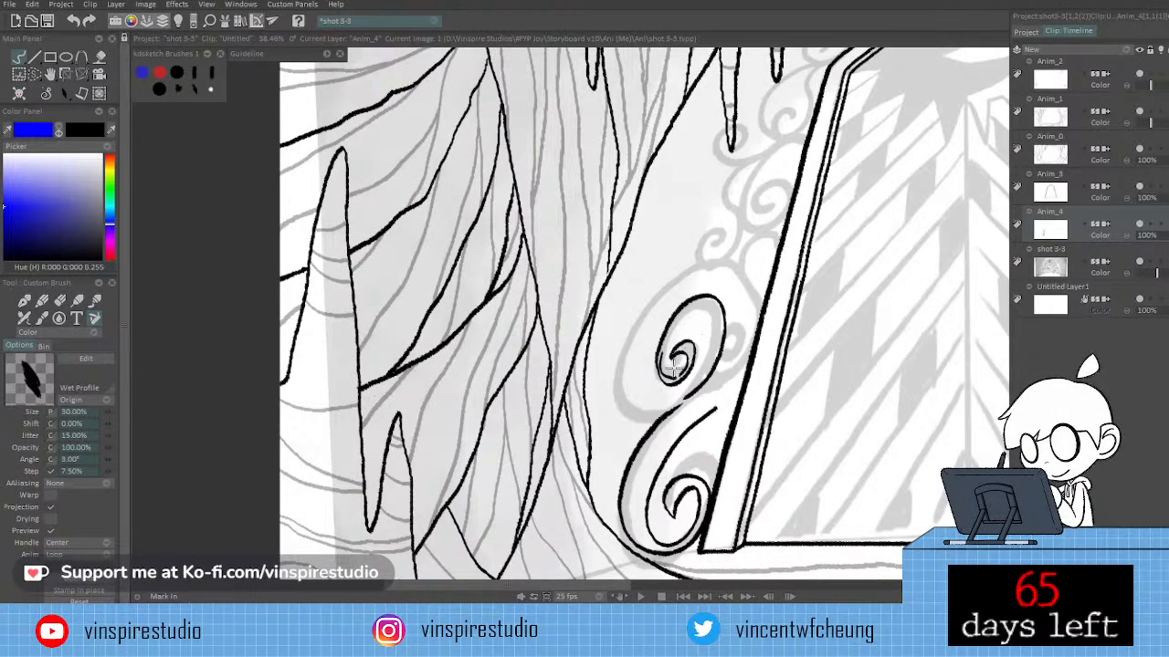
# Extend the second line around the inside of the larger scroll's spiral to form a tapered band, erasing and redrawing rough spots.
pyautogui.press('e')
pyautogui.press('e')
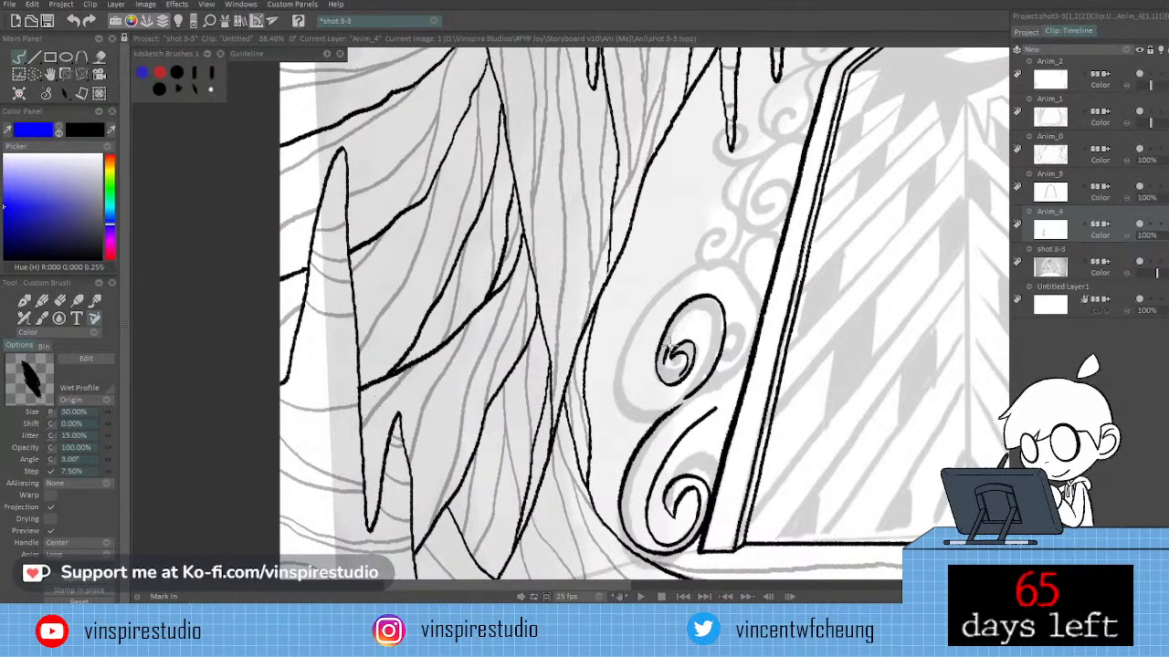
pyautogui.moveTo(677, 331); pyautogui.dragTo(705, 320)
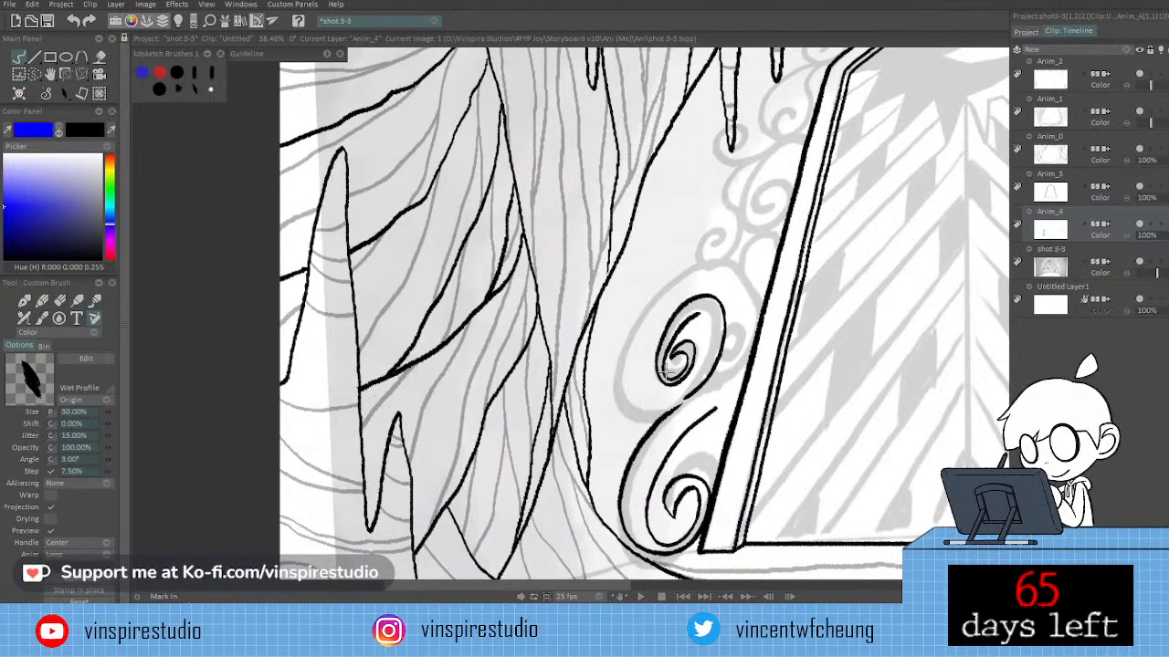
pyautogui.press('e')
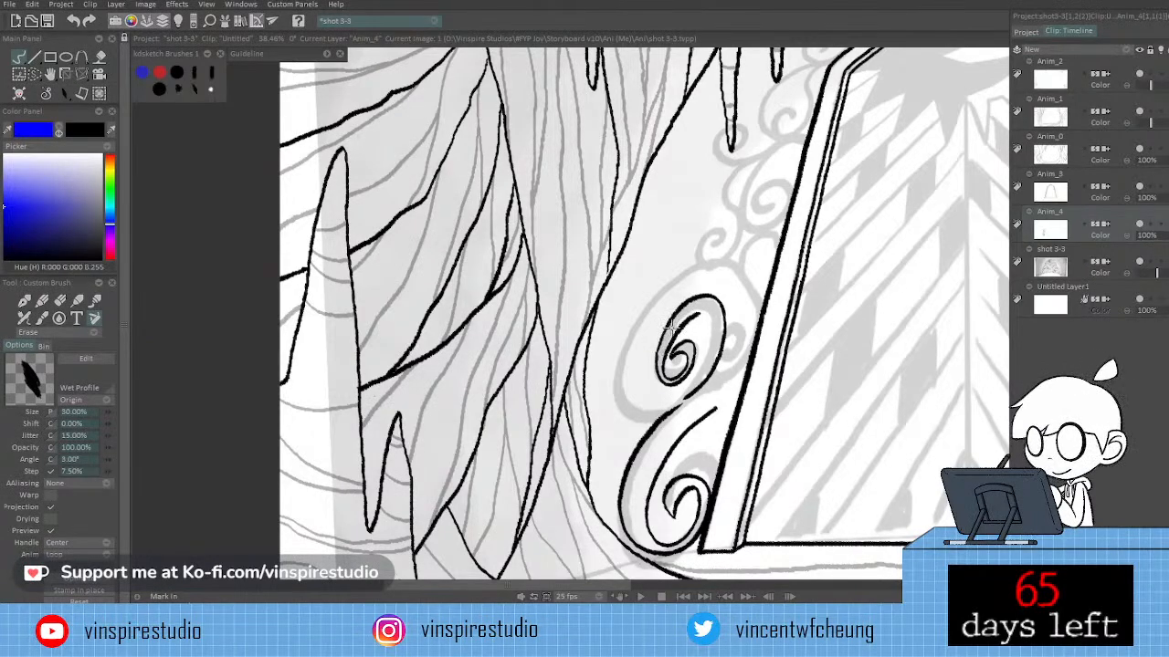
pyautogui.press('e')
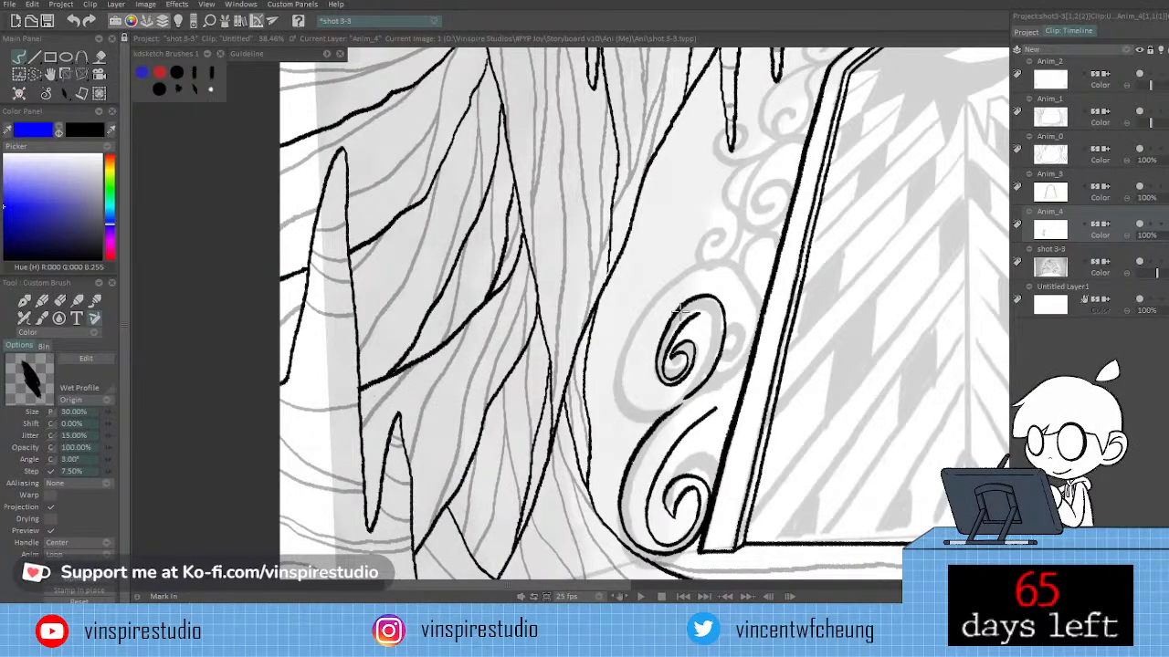
pyautogui.press('e')
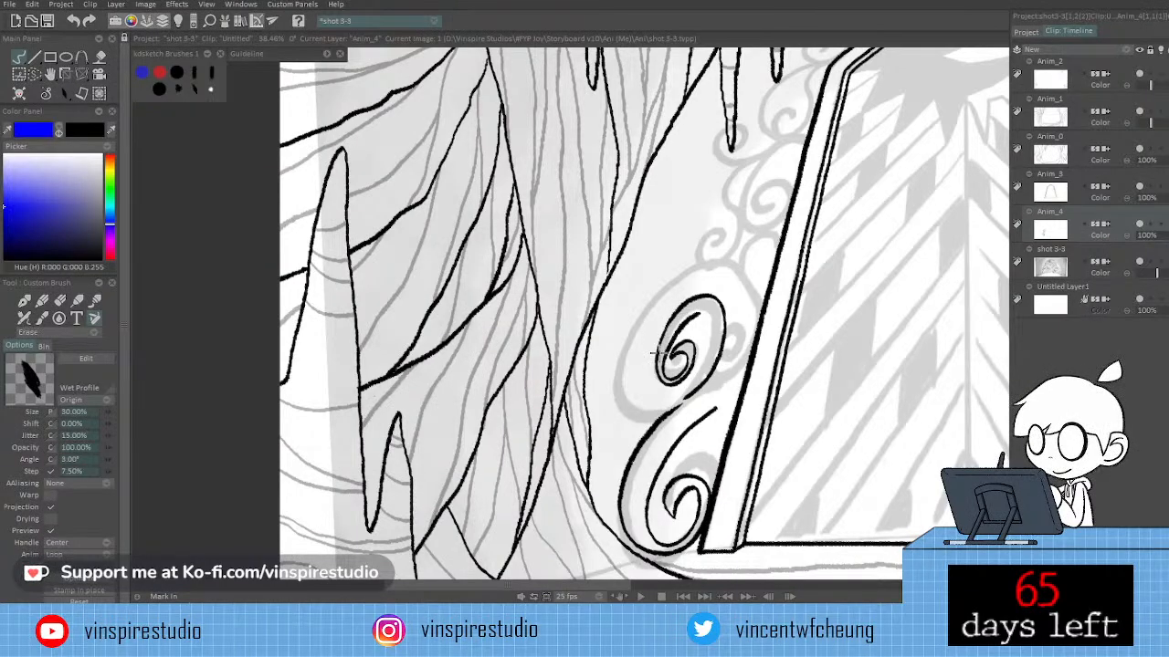
pyautogui.press('e')
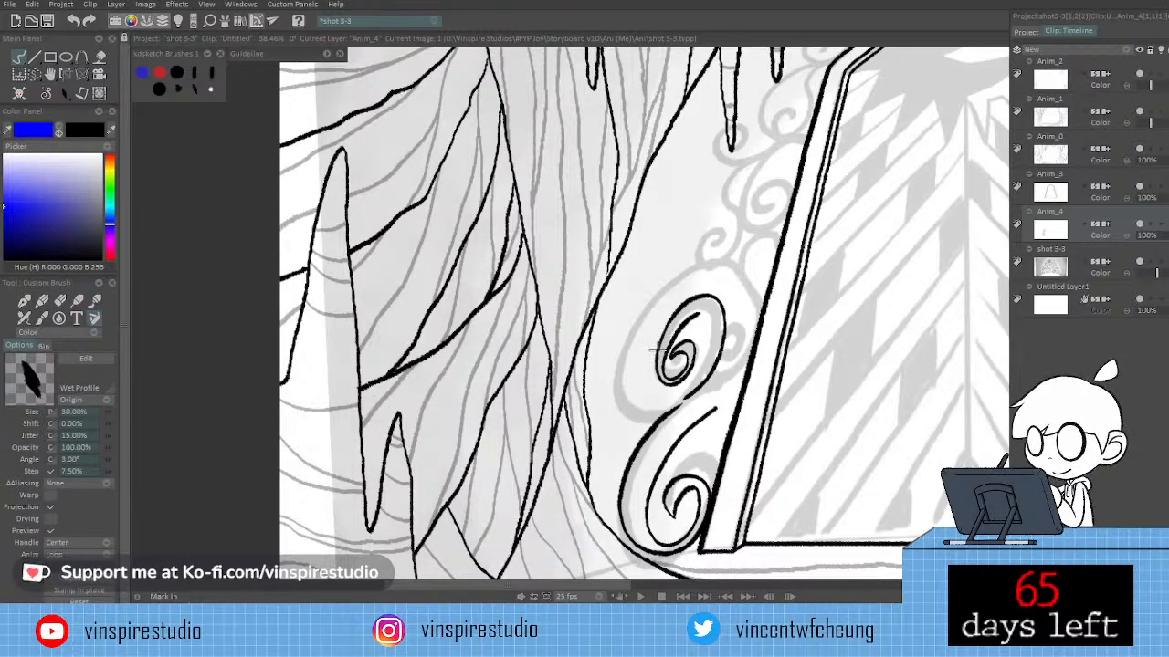
pyautogui.press('e')
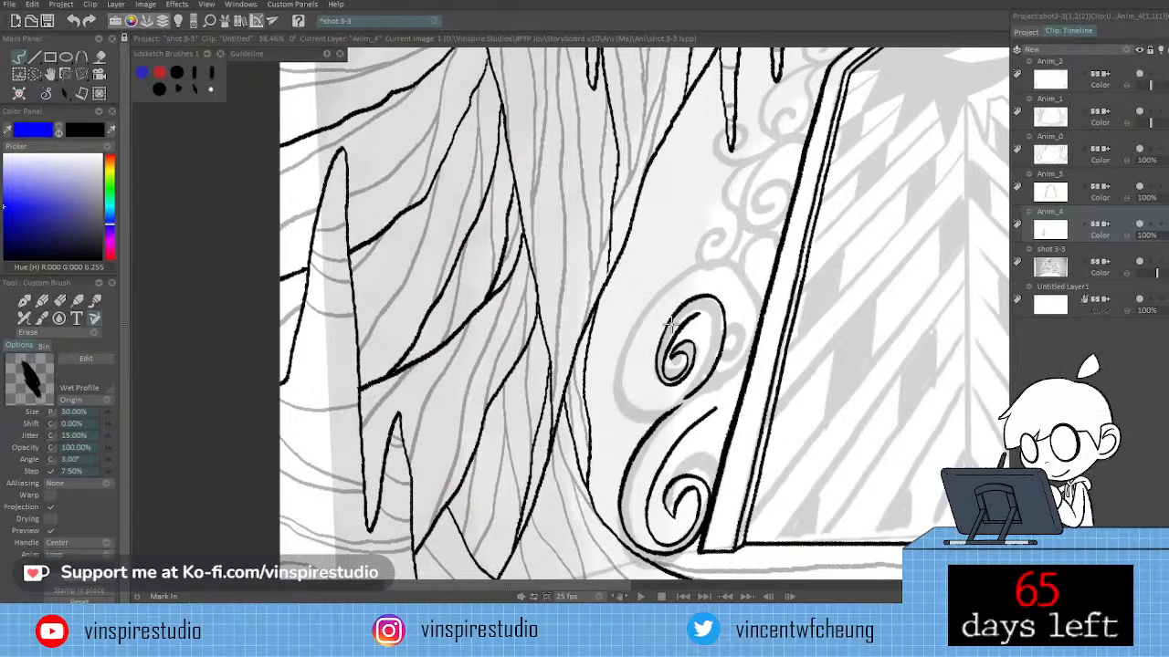
pyautogui.press('e')
pyautogui.press('e')
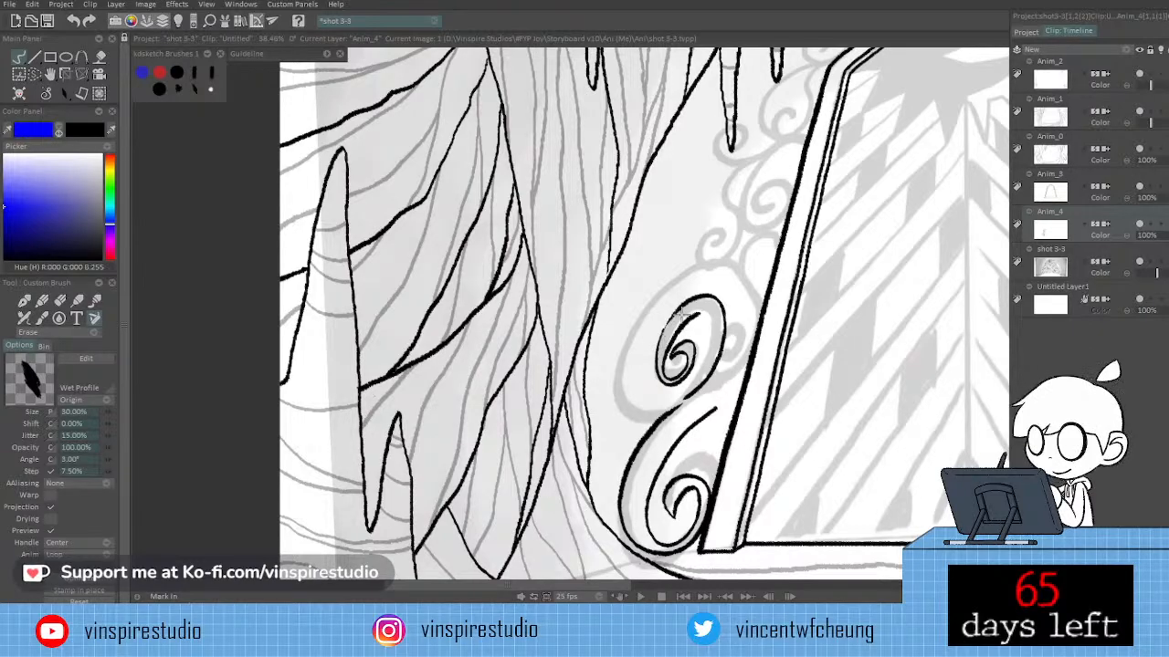
pyautogui.press('e')
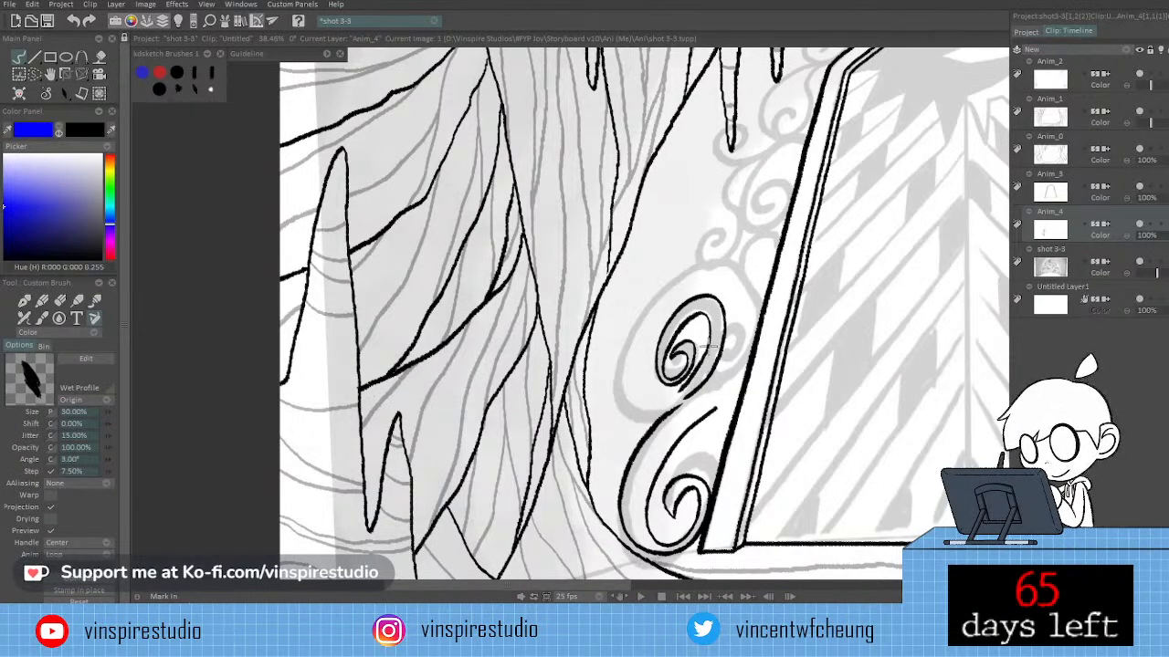
pyautogui.moveTo(701, 358)
pyautogui.mouseDown()
pyautogui.moveTo(689, 372)
pyautogui.moveTo(642, 324)
pyautogui.mouseUp()
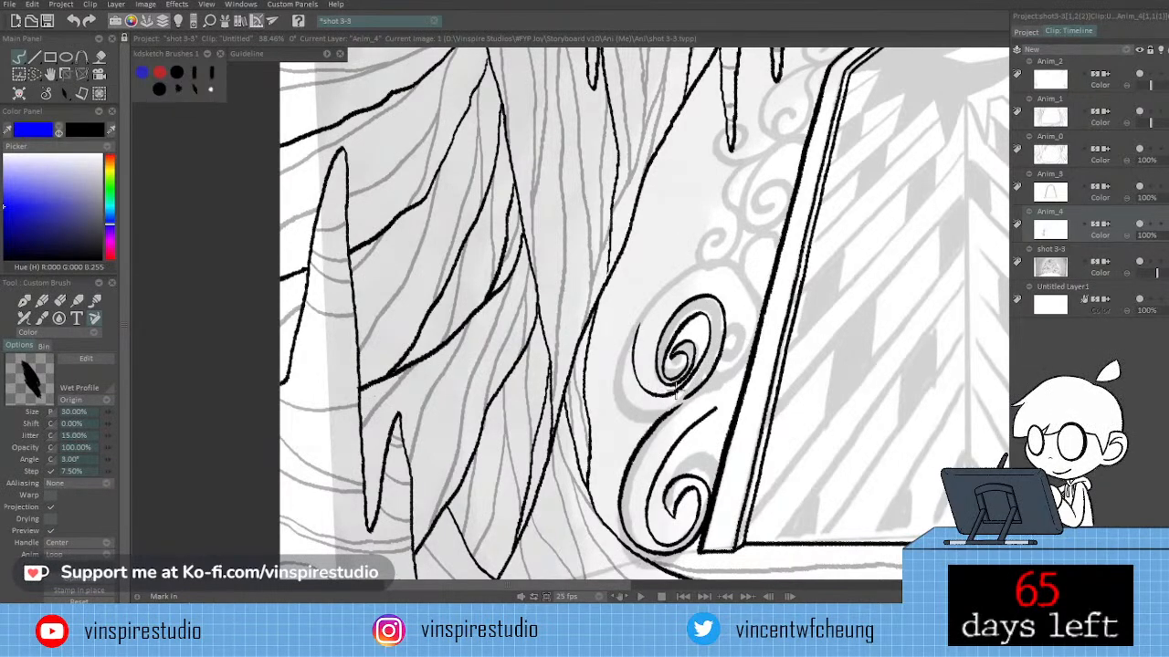
pyautogui.hotkey('ctrl', 'z')
pyautogui.moveTo(687, 383)
pyautogui.mouseDown()
pyautogui.moveTo(657, 303)
pyautogui.moveTo(692, 280)
pyautogui.moveTo(681, 387)
pyautogui.moveTo(673, 299)
pyautogui.moveTo(666, 395)
pyautogui.mouseUp()
pyautogui.hotkey('ctrl', 'z')
pyautogui.hotkey('ctrl', 'z')
pyautogui.hotkey('ctrl', 'z')
# Ink the curve outside the larger scroll's spiral, from above it down around its base, redoing the lower part until it flows smoothly.
pyautogui.moveTo(694, 282)
pyautogui.mouseDown()
pyautogui.moveTo(649, 332)
pyautogui.moveTo(648, 390)
pyautogui.moveTo(644, 351)
pyautogui.moveTo(636, 361)
pyautogui.moveTo(640, 400)
pyautogui.mouseUp()
pyautogui.hotkey('ctrl', 'z')
pyautogui.moveTo(638, 345)
pyautogui.mouseDown()
pyautogui.moveTo(648, 398)
pyautogui.moveTo(665, 395)
pyautogui.mouseUp()
pyautogui.hotkey('ctrl', 'z')
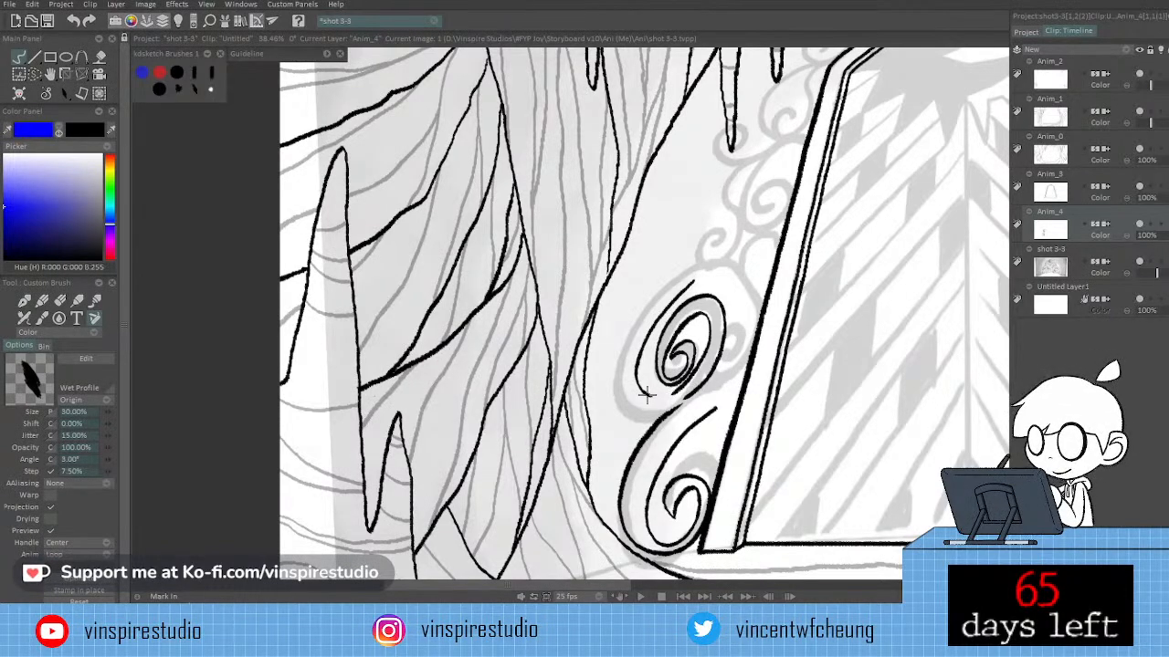
pyautogui.hotkey('ctrl', 'z')
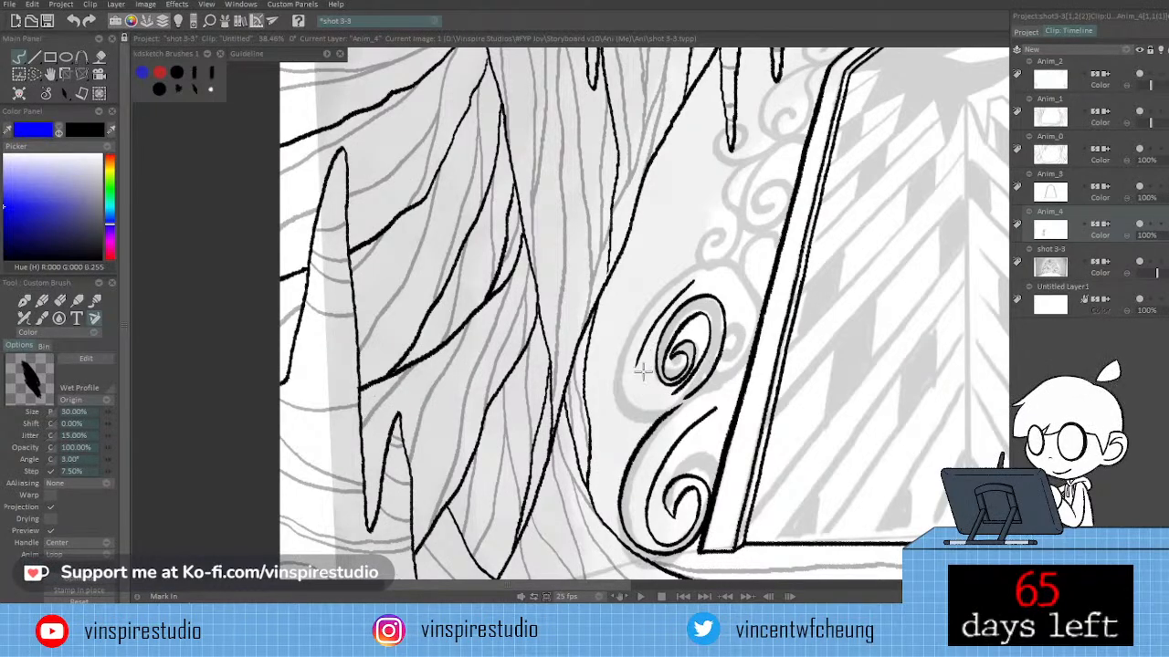
pyautogui.moveTo(639, 356)
pyautogui.mouseDown()
pyautogui.moveTo(694, 369)
pyautogui.moveTo(644, 356)
pyautogui.moveTo(634, 388)
pyautogui.moveTo(657, 402)
pyautogui.moveTo(680, 388)
pyautogui.mouseUp()
pyautogui.hotkey('ctrl', 'z')
pyautogui.hotkey('ctrl', 'z')
pyautogui.hotkey('ctrl', 'z')
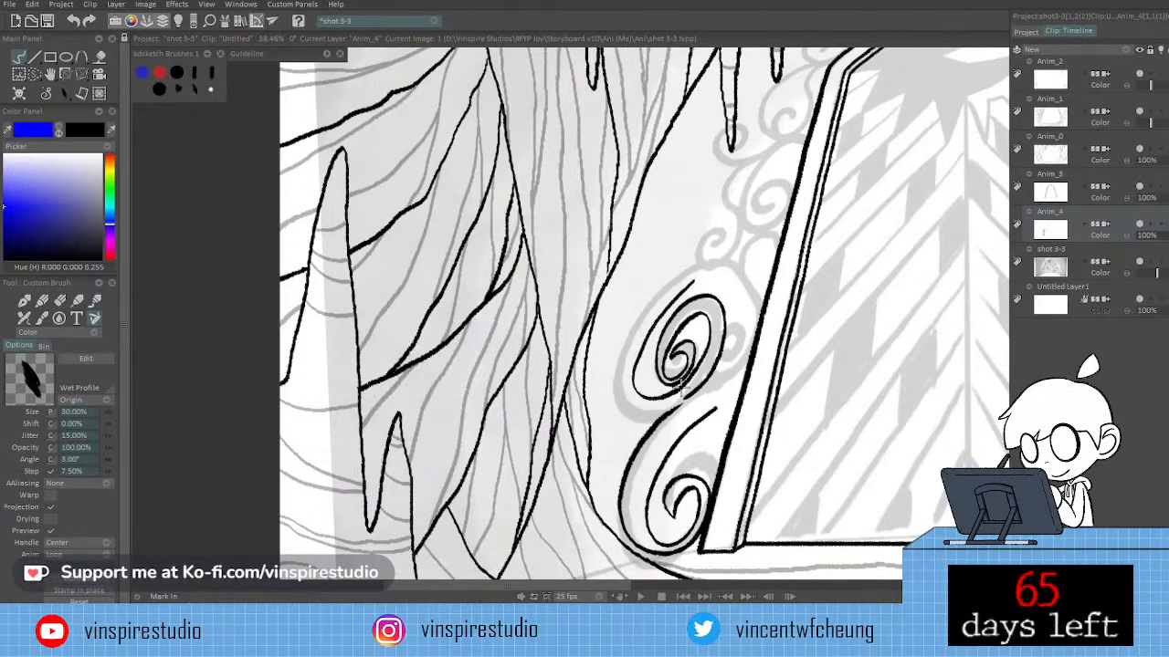
pyautogui.hotkey('ctrl', 'z')
pyautogui.moveTo(644, 345)
pyautogui.mouseDown()
pyautogui.moveTo(631, 374)
pyautogui.moveTo(655, 400)
pyautogui.mouseUp()
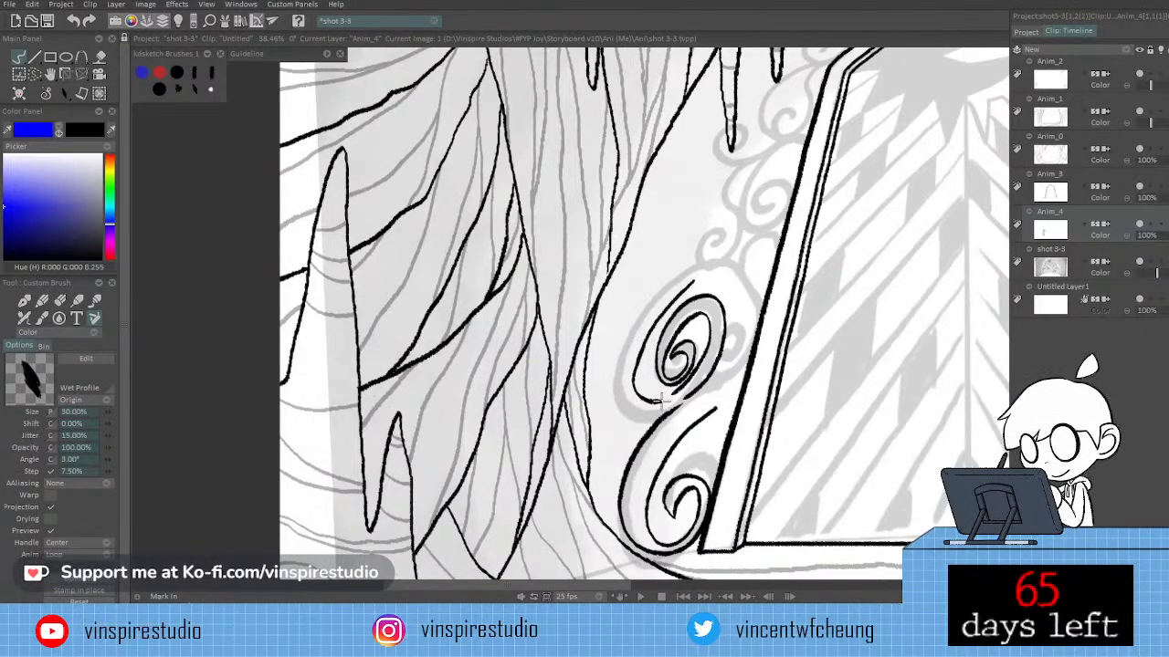
pyautogui.press('n')
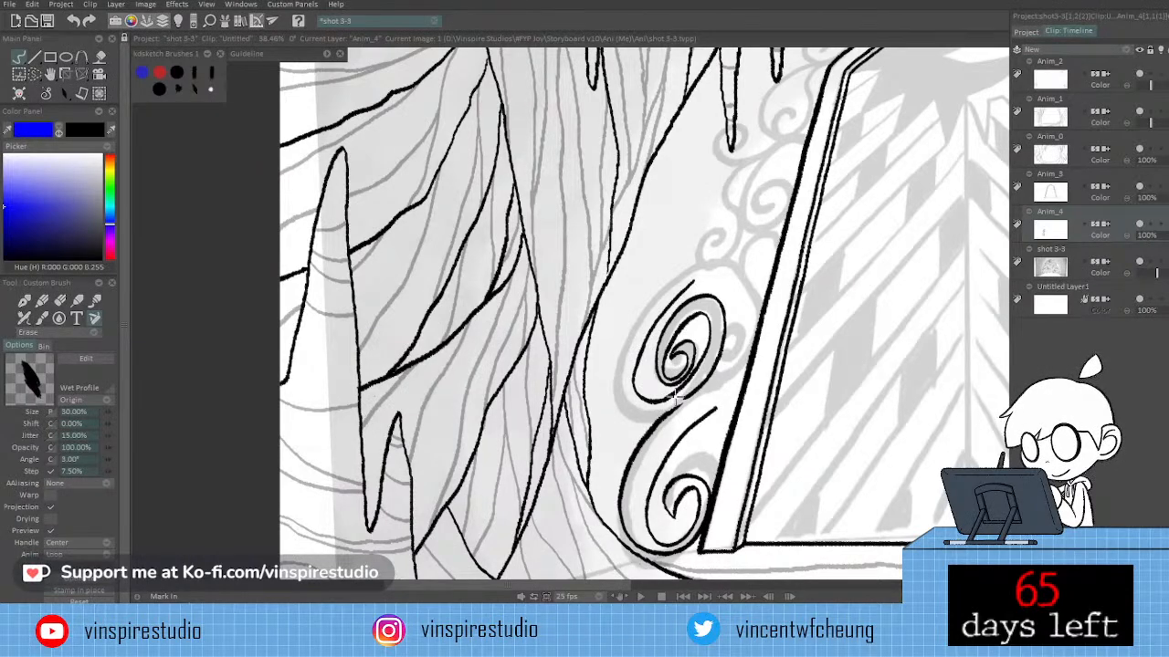
# Clean up the cave-side arc of the larger scroll's spiral and extend its upper end into a tapered tip.
pyautogui.press('n')
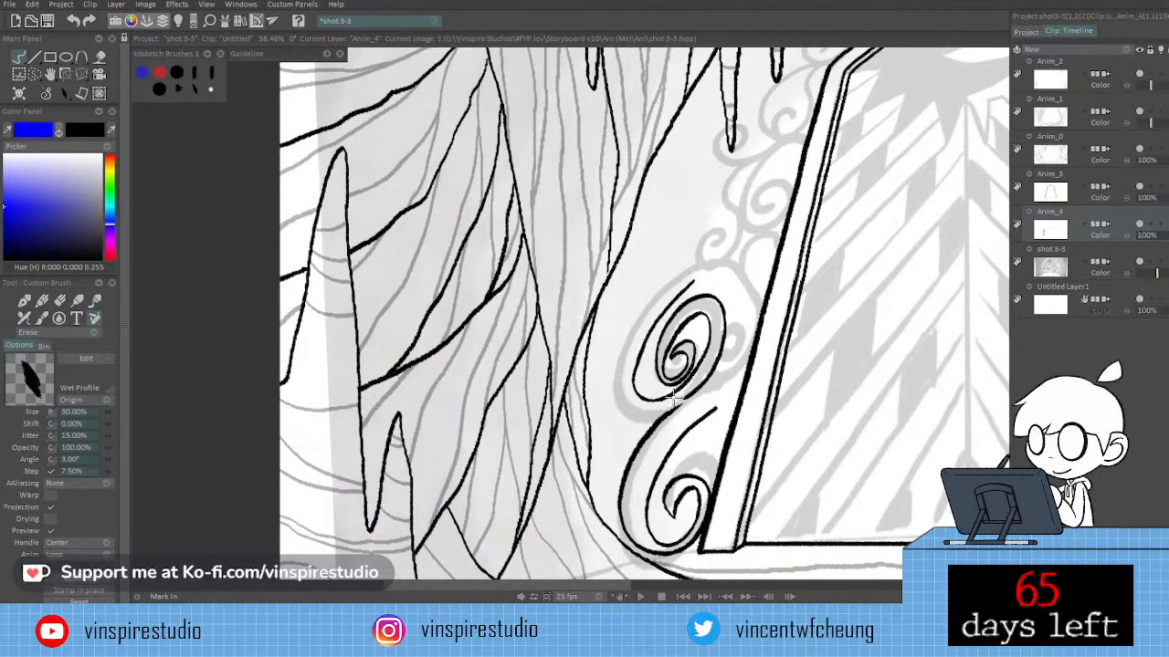
pyautogui.press('n')
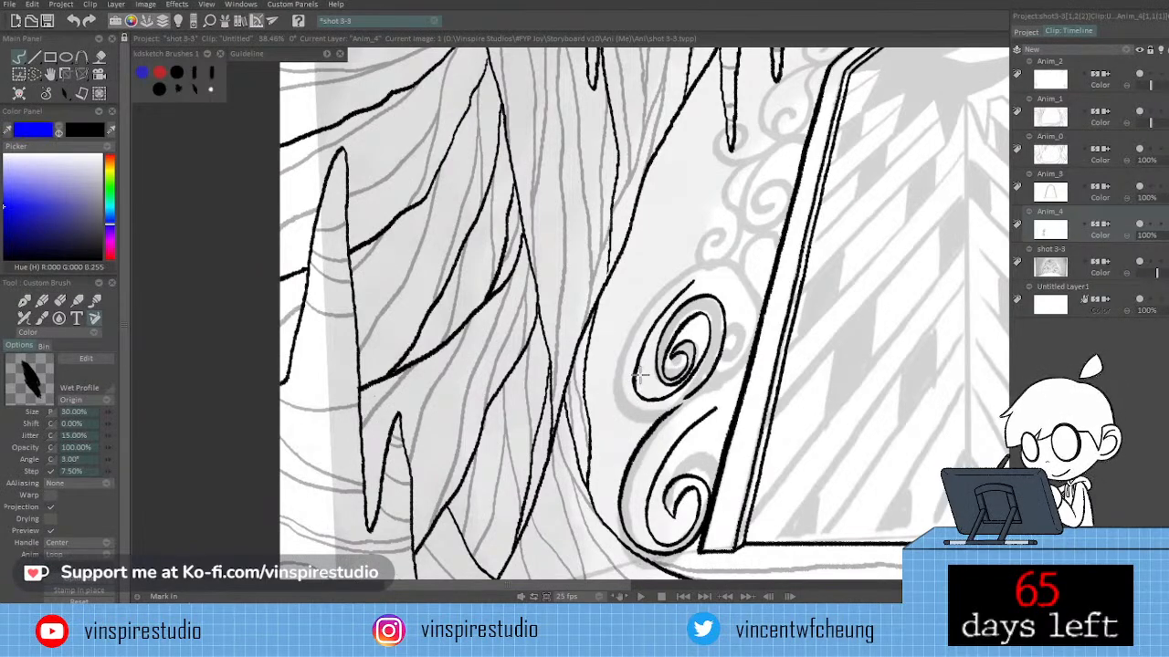
pyautogui.press('n')
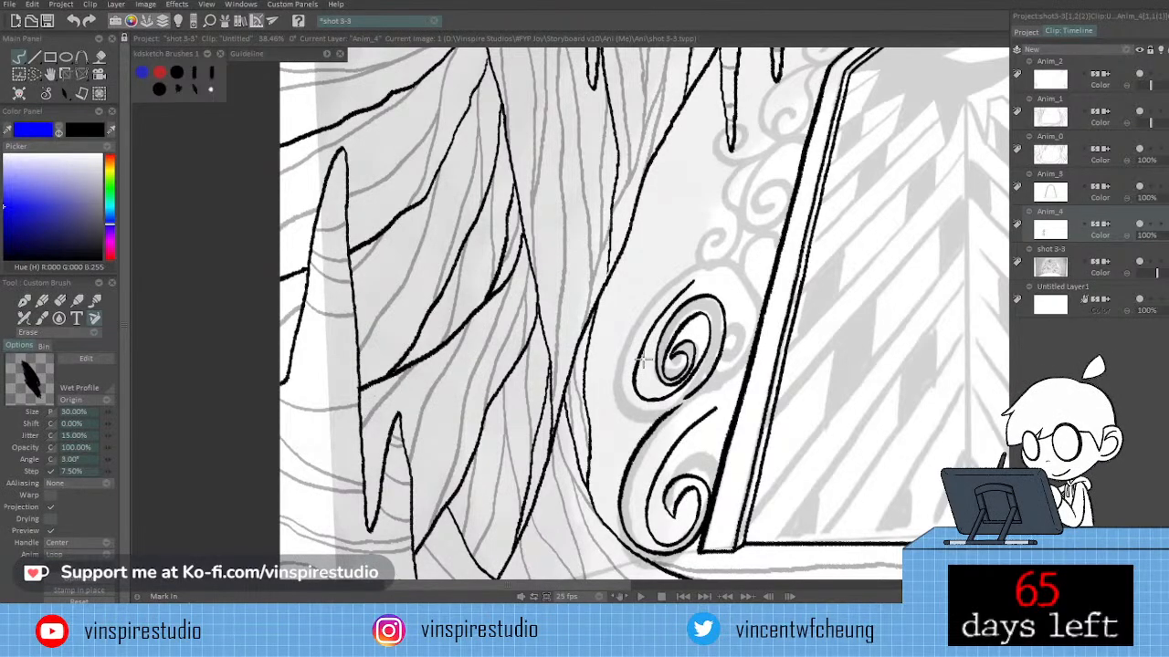
pyautogui.press('n')
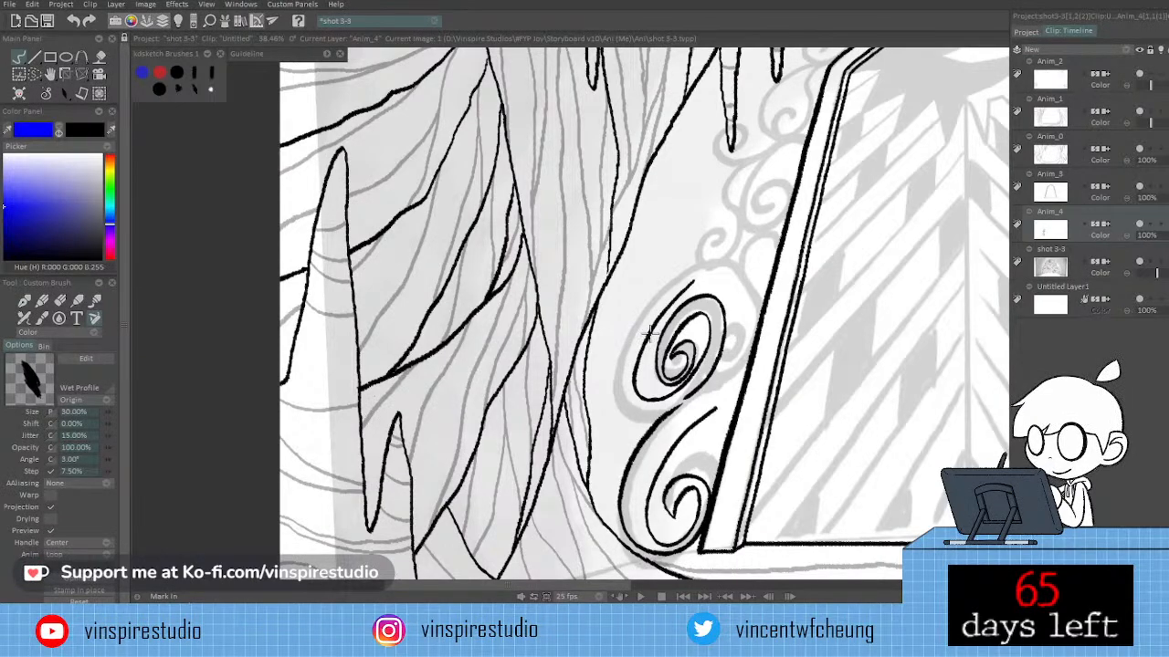
pyautogui.press('n')
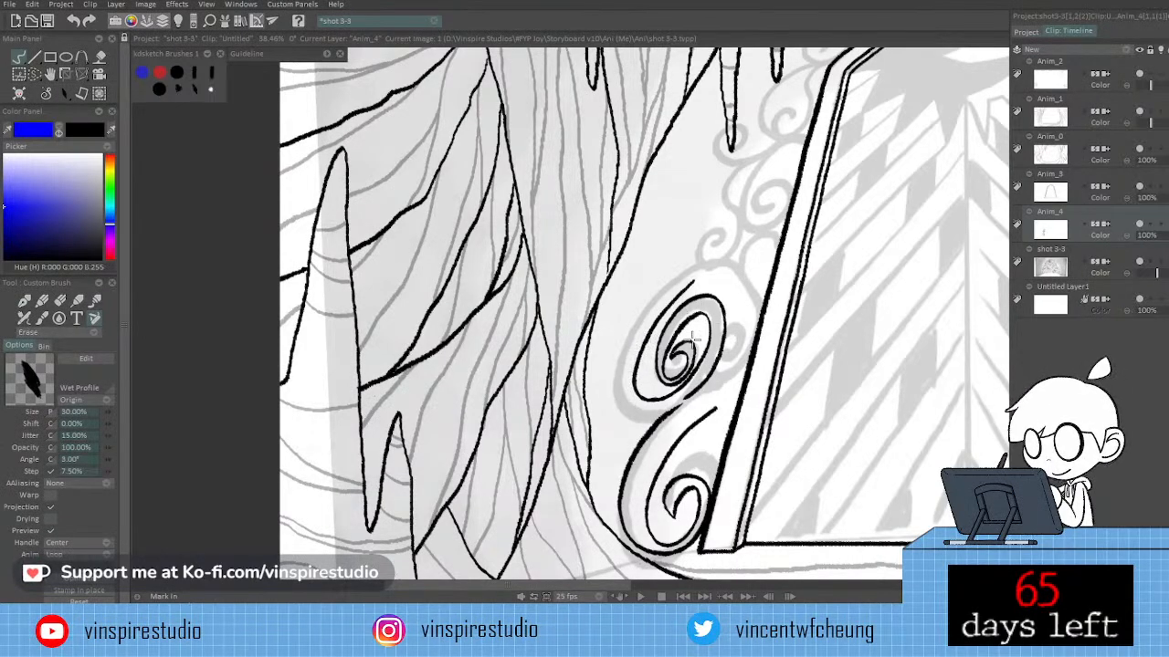
pyautogui.press('n')
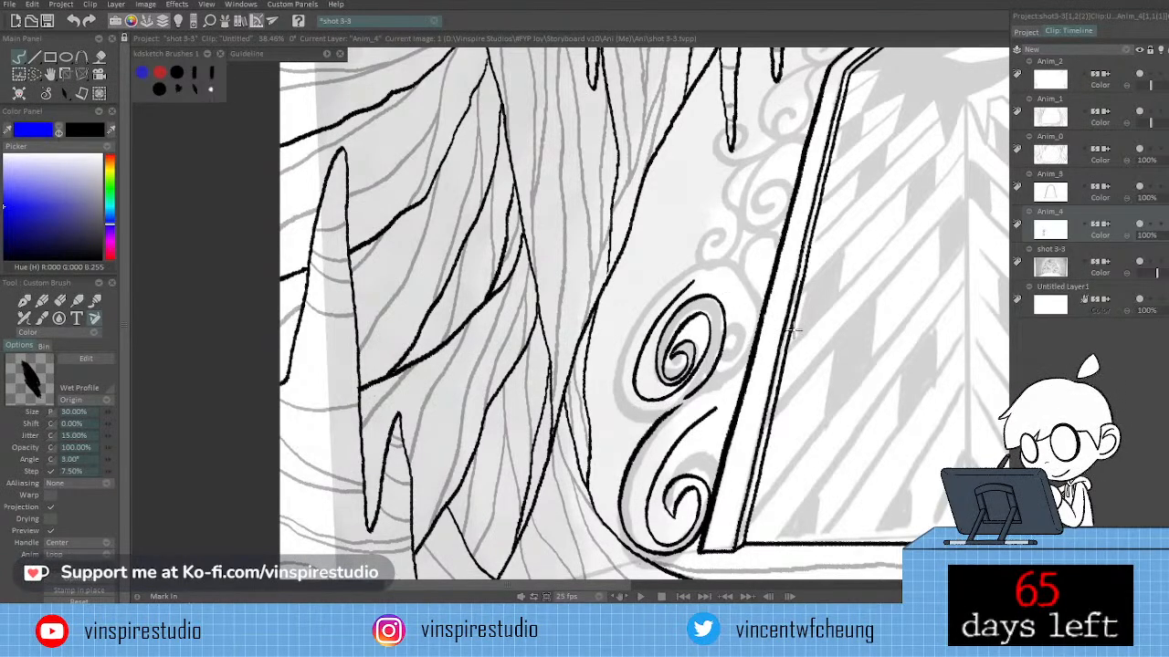
pyautogui.press('n')
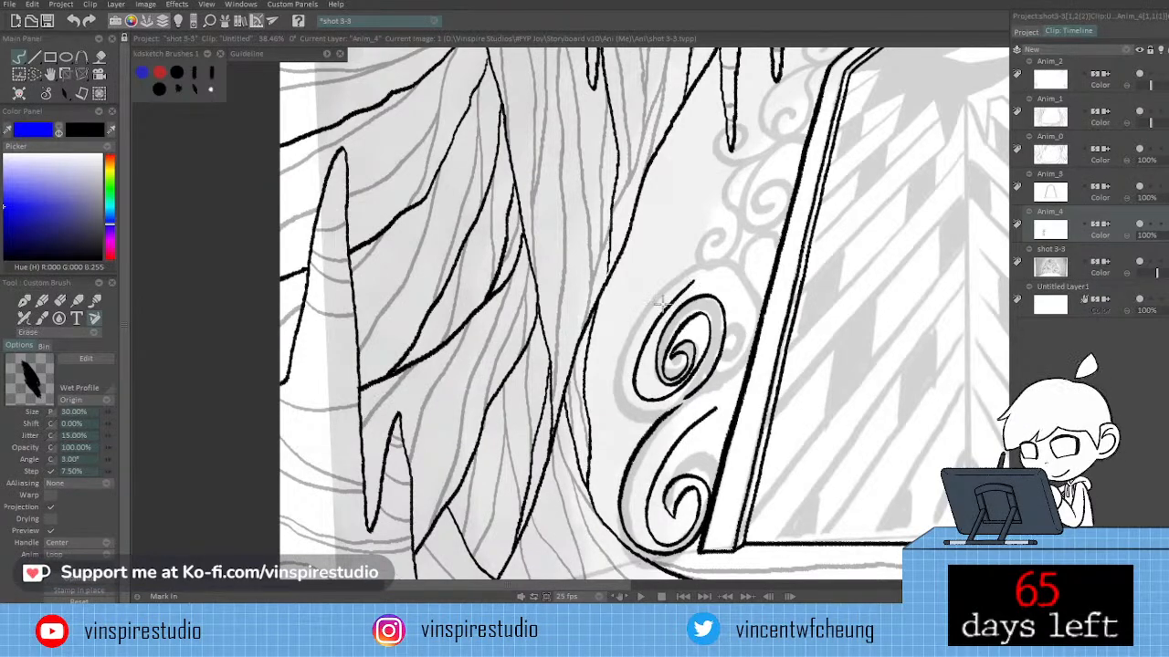
pyautogui.press('n')
pyautogui.moveTo(670, 307); pyautogui.dragTo(729, 277)
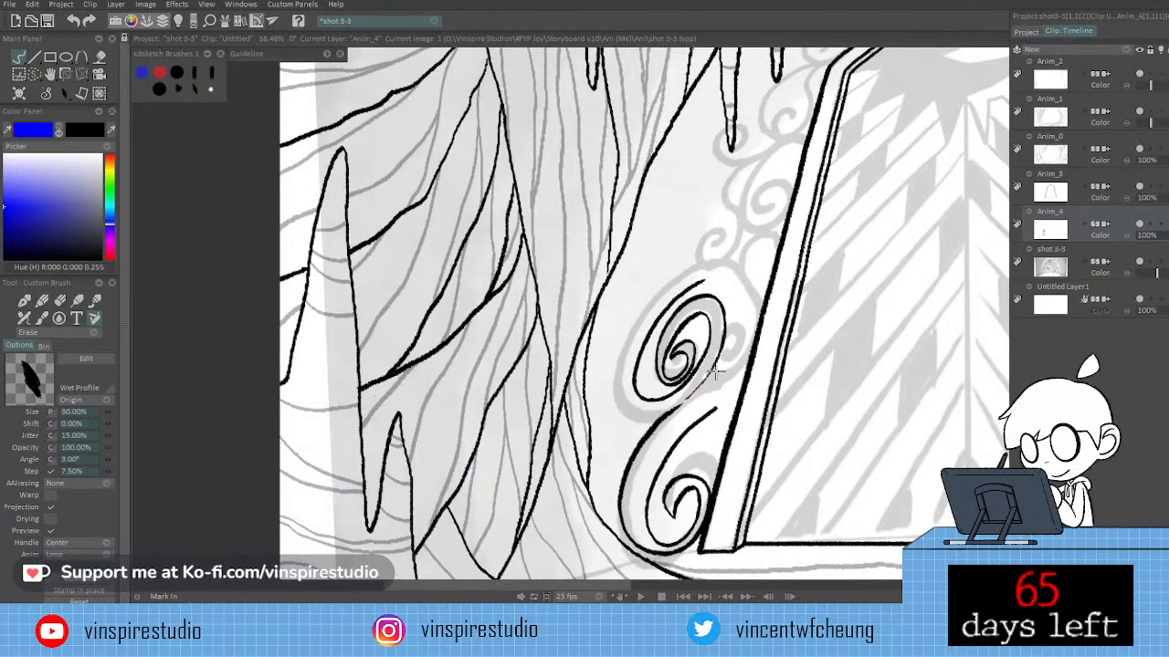
# Erase the larger spiral's door-side arc, redraw it with an outer line beneath the base, and save the drawing.
pyautogui.moveTo(722, 337); pyautogui.dragTo(686, 400)
pyautogui.press('e')
pyautogui.moveTo(721, 312); pyautogui.dragTo(703, 368)
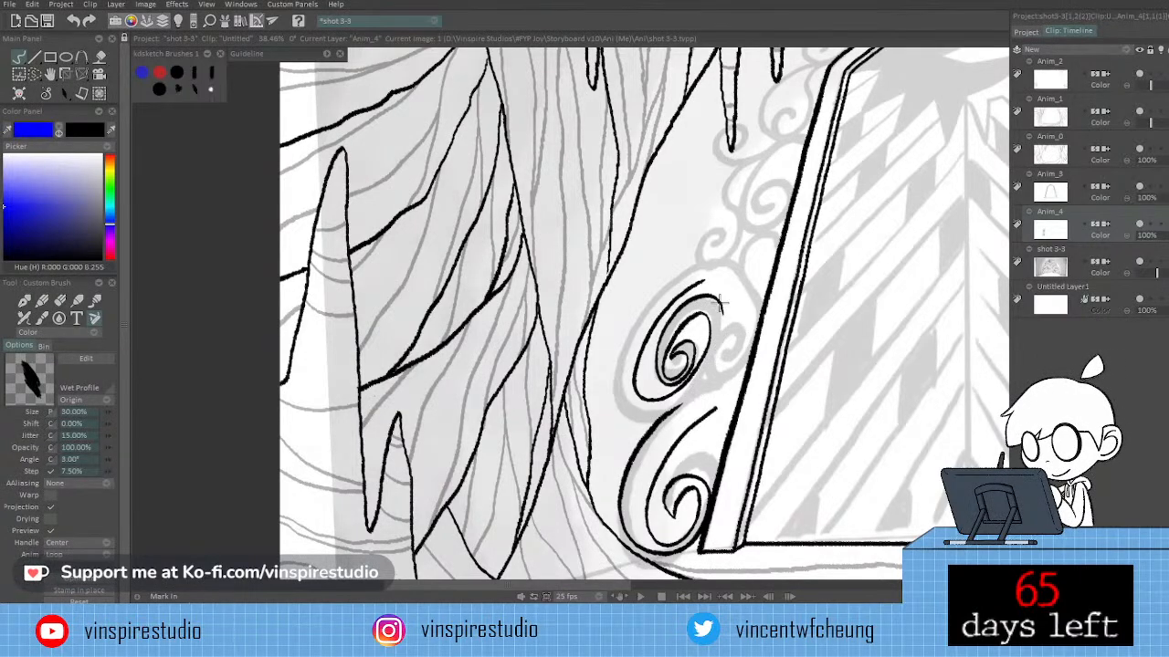
pyautogui.hotkey('ctrl', 's')
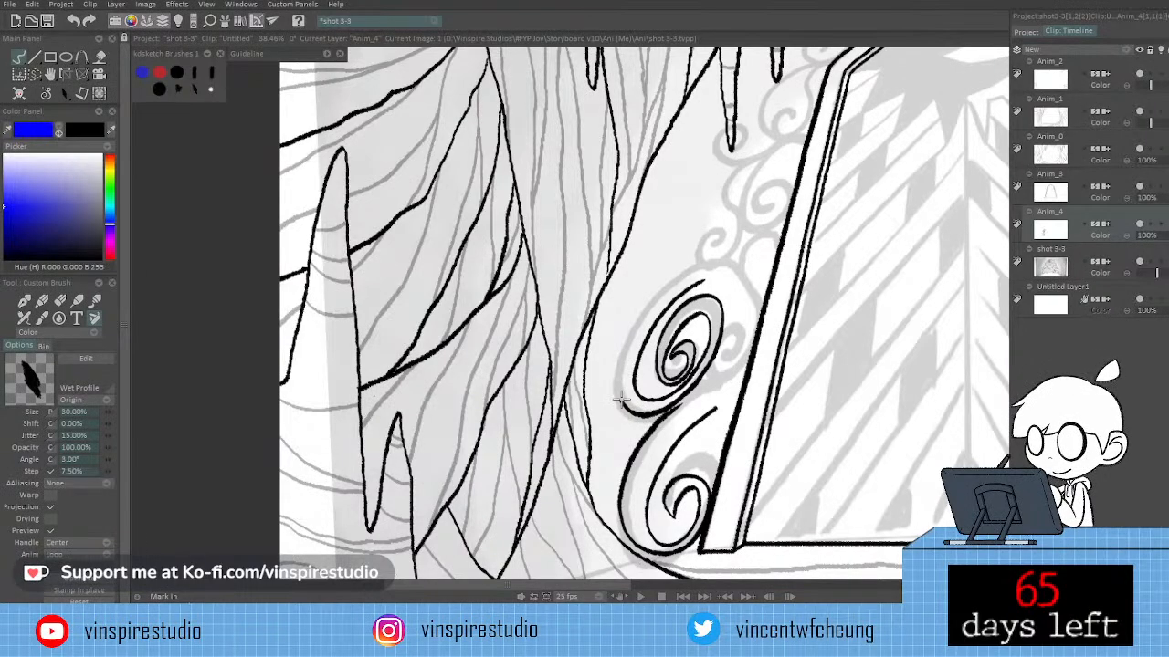
# Ink the outer contour around the larger spiral's cave side up past its top, trimming and redrawing it until smooth.
pyautogui.moveTo(624, 365)
pyautogui.mouseDown()
pyautogui.moveTo(638, 413)
pyautogui.moveTo(623, 332)
pyautogui.moveTo(703, 278)
pyautogui.mouseUp()
pyautogui.hotkey('ctrl', 'z')
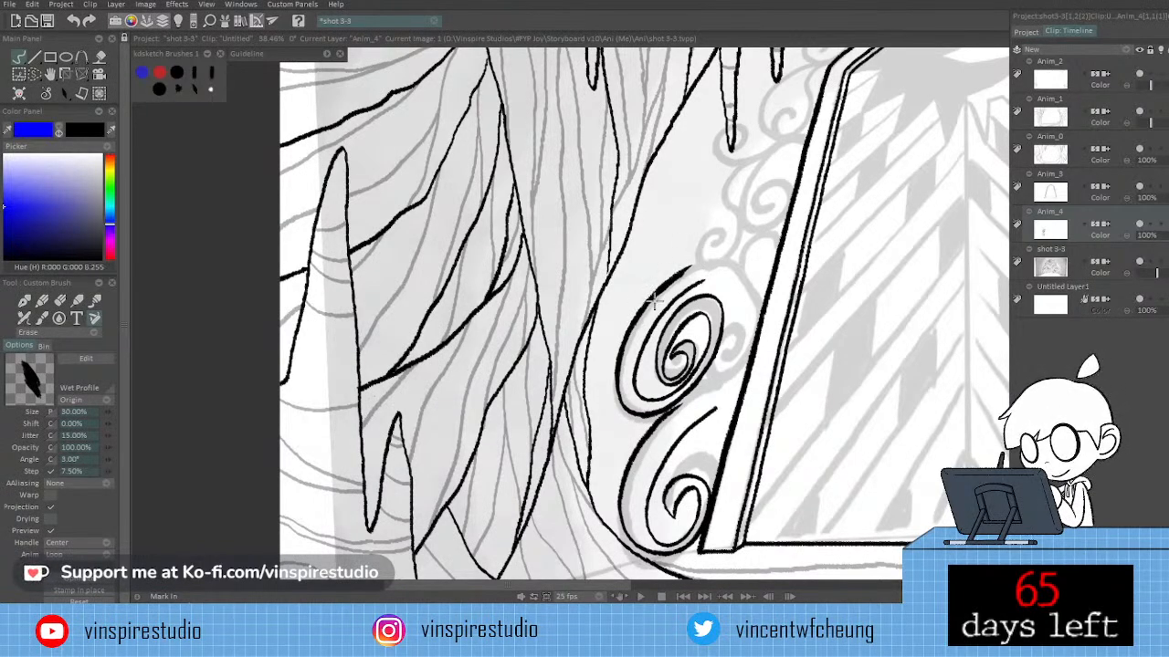
pyautogui.press('n')
pyautogui.press('n')
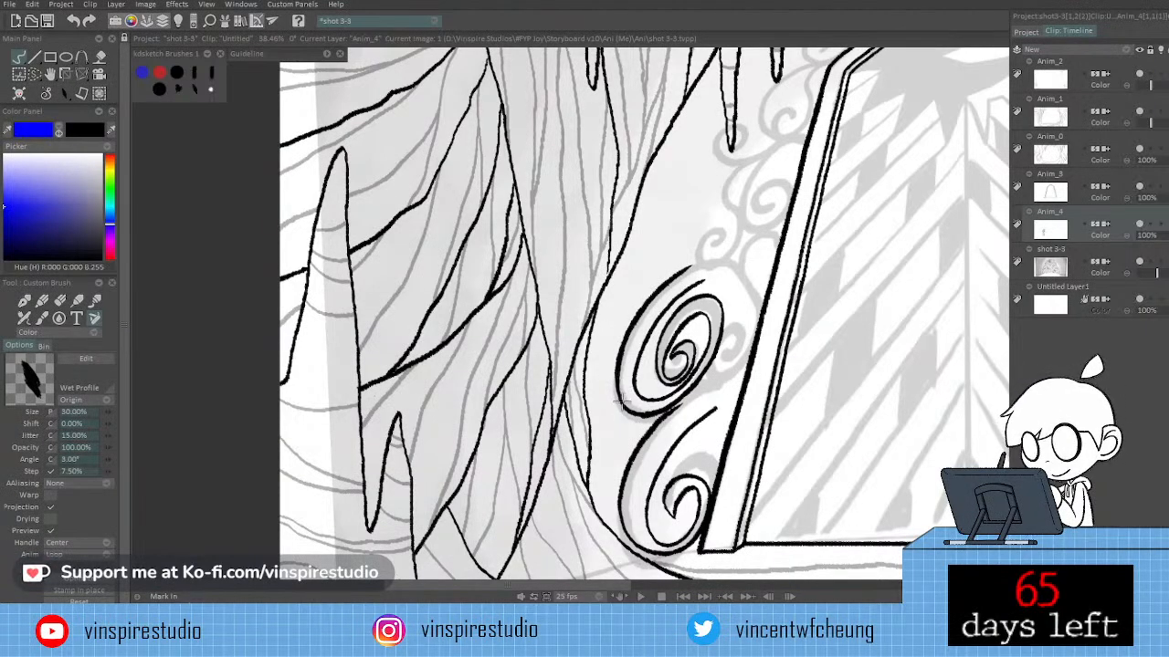
pyautogui.press('n')
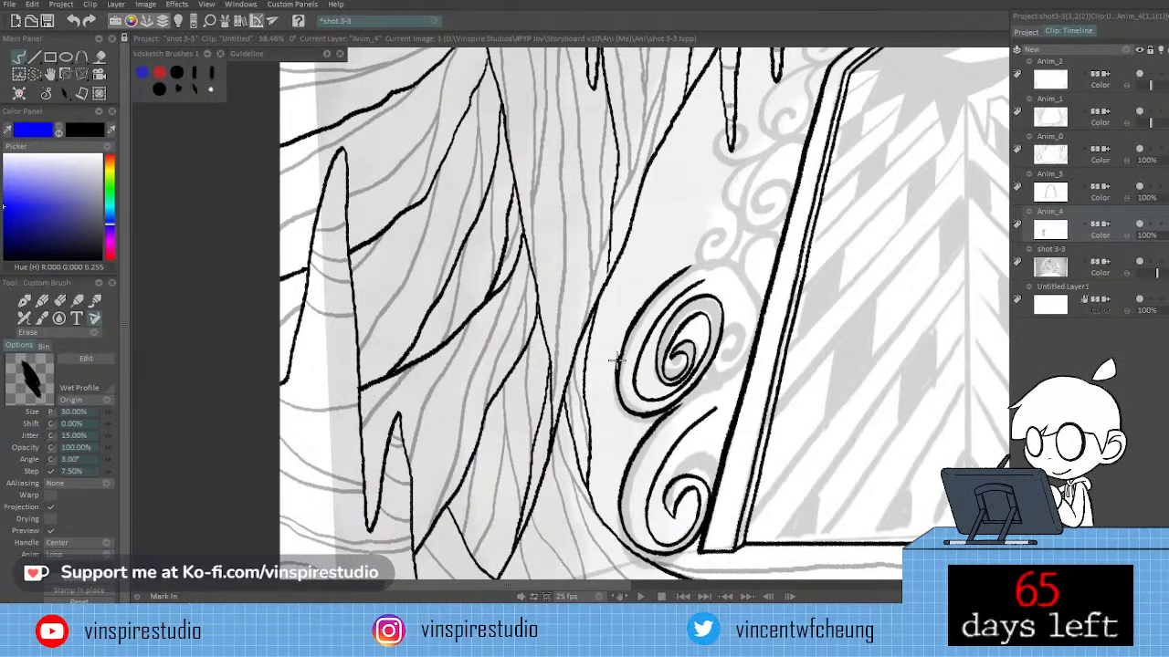
pyautogui.moveTo(618, 345); pyautogui.dragTo(659, 283)
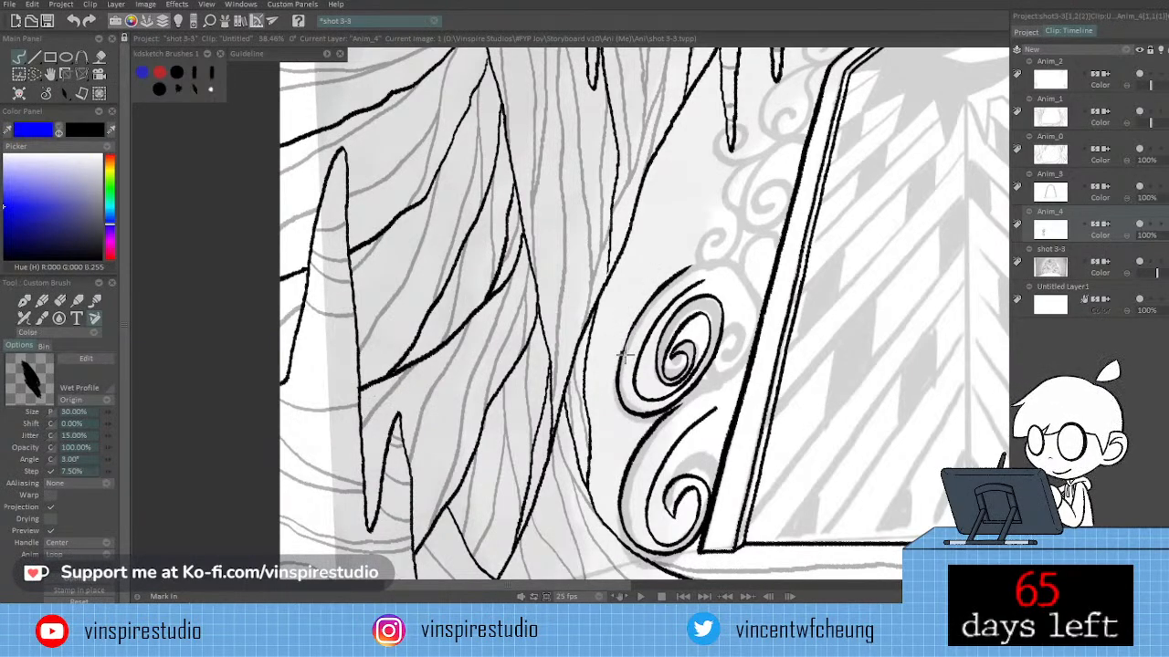
pyautogui.moveTo(617, 379); pyautogui.dragTo(659, 288)
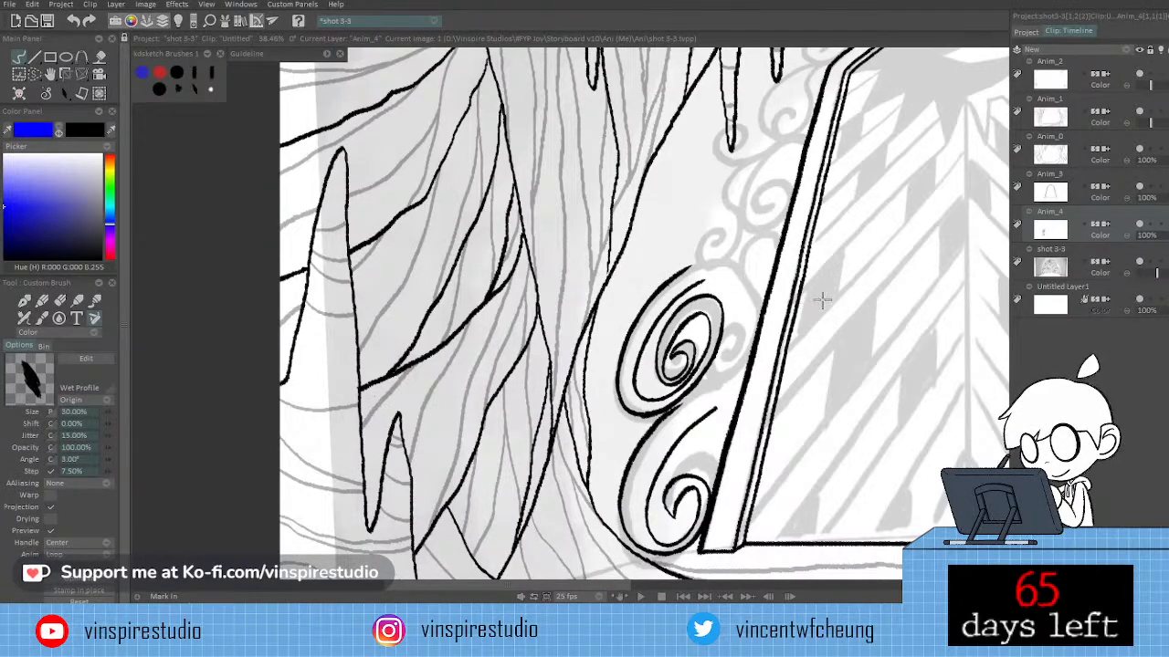
# Ink a small scroll with a curled center and a rising tail between the larger spiral and the door frame.
pyautogui.moveTo(823, 345); pyautogui.dragTo(772, 364)
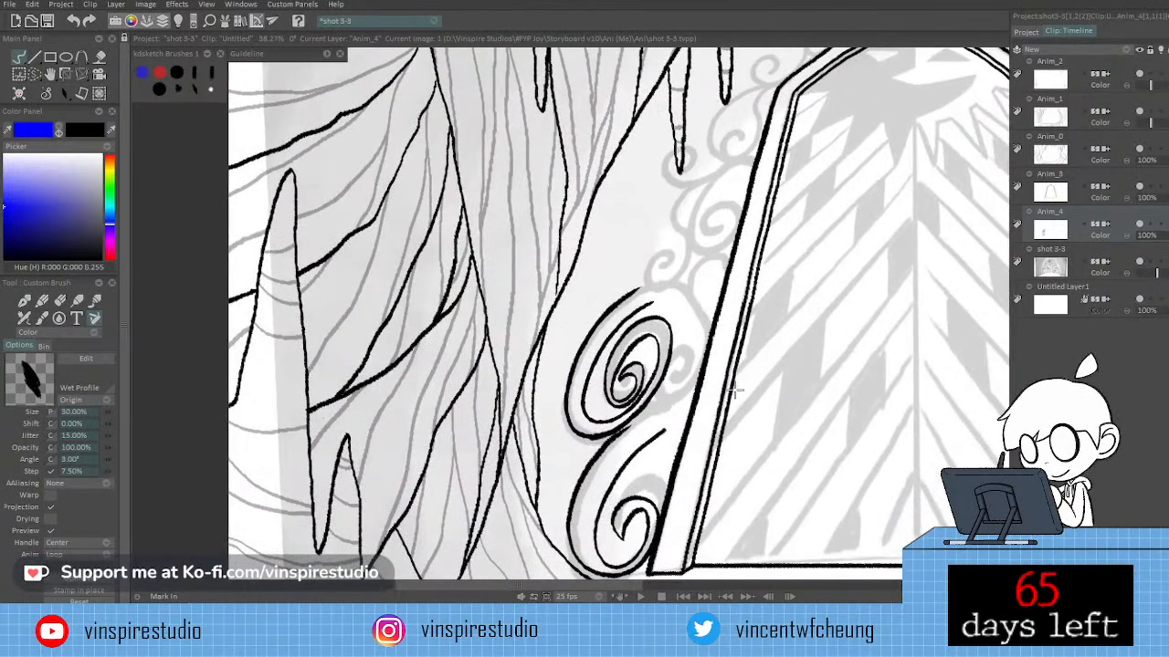
pyautogui.scroll(-3, 708, 411)
pyautogui.scroll(-1, 705, 412)
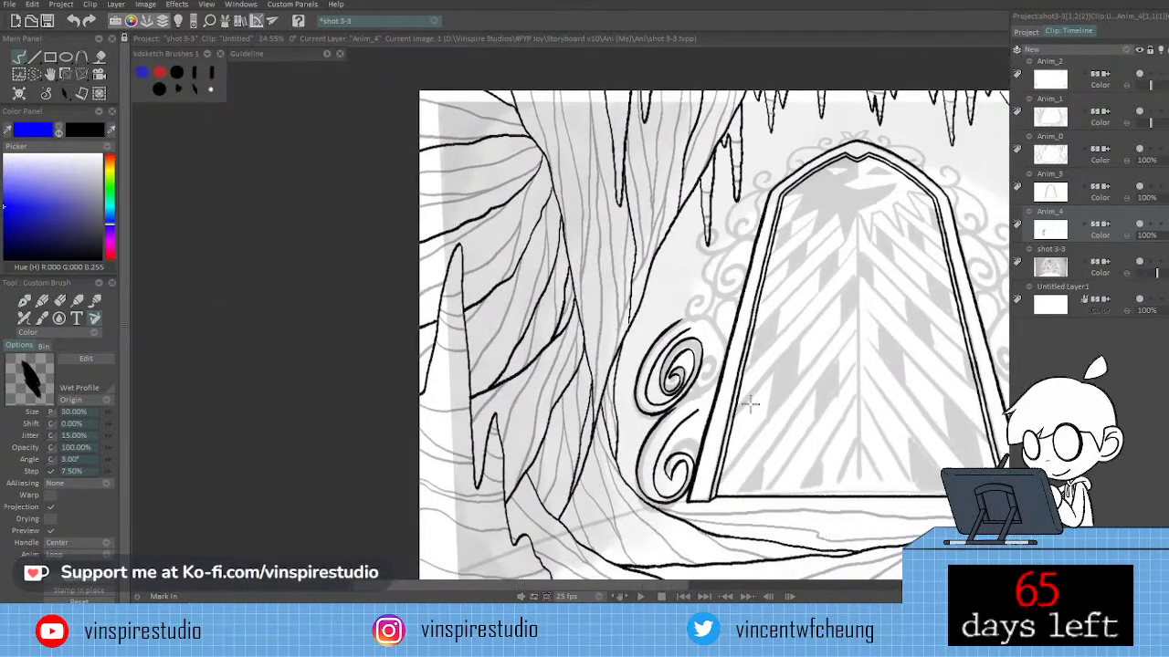
pyautogui.moveTo(782, 391); pyautogui.dragTo(711, 410)
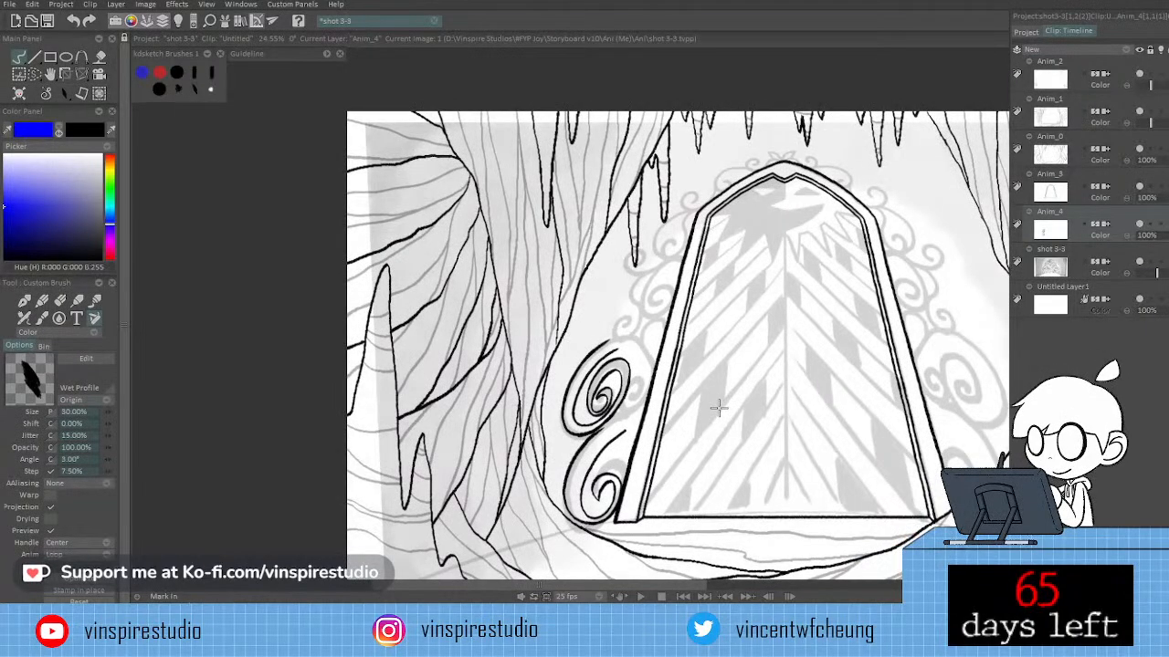
pyautogui.scroll(3, 769, 389)
pyautogui.moveTo(733, 407); pyautogui.dragTo(842, 377)
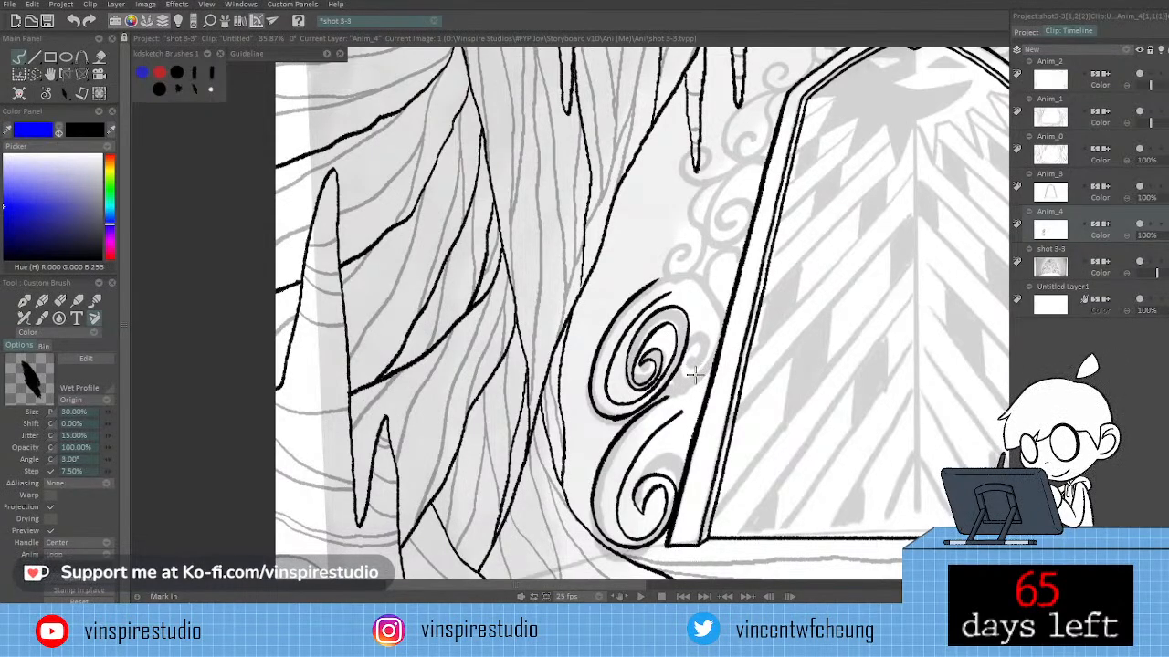
pyautogui.press('e')
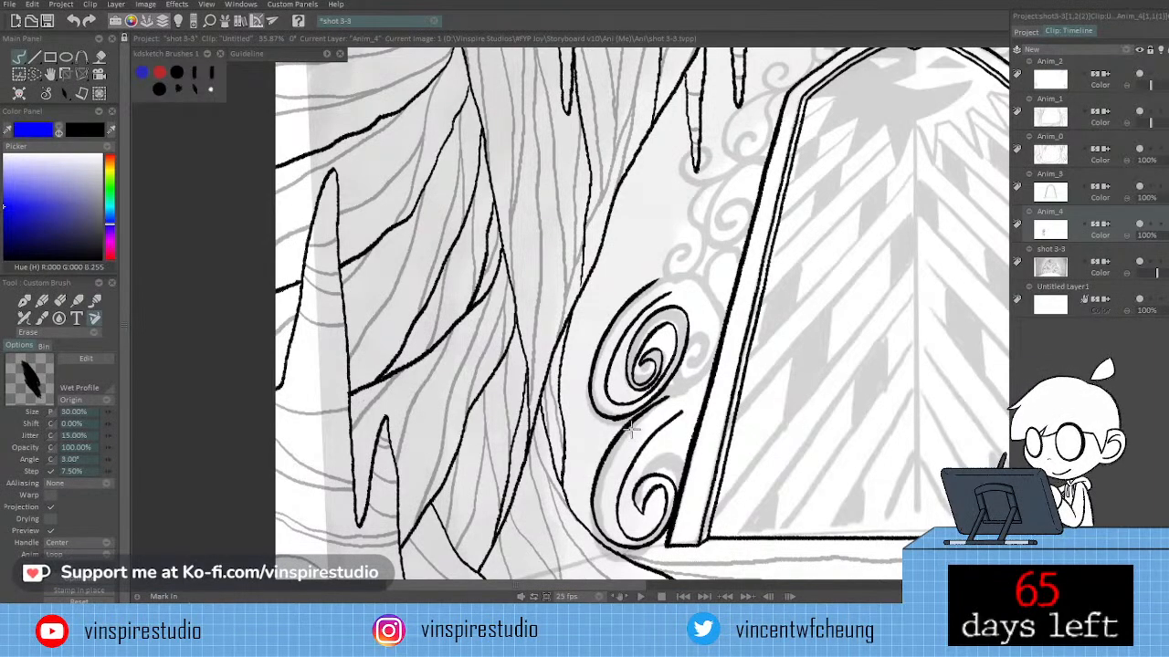
pyautogui.press('b')
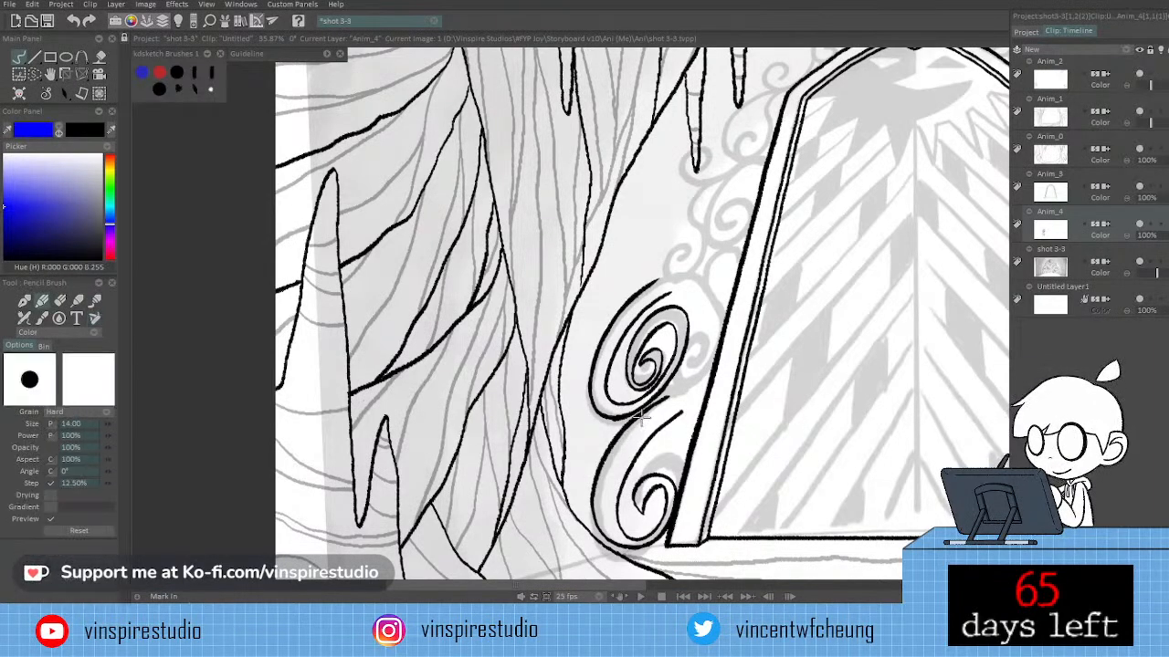
pyautogui.click(95, 318)
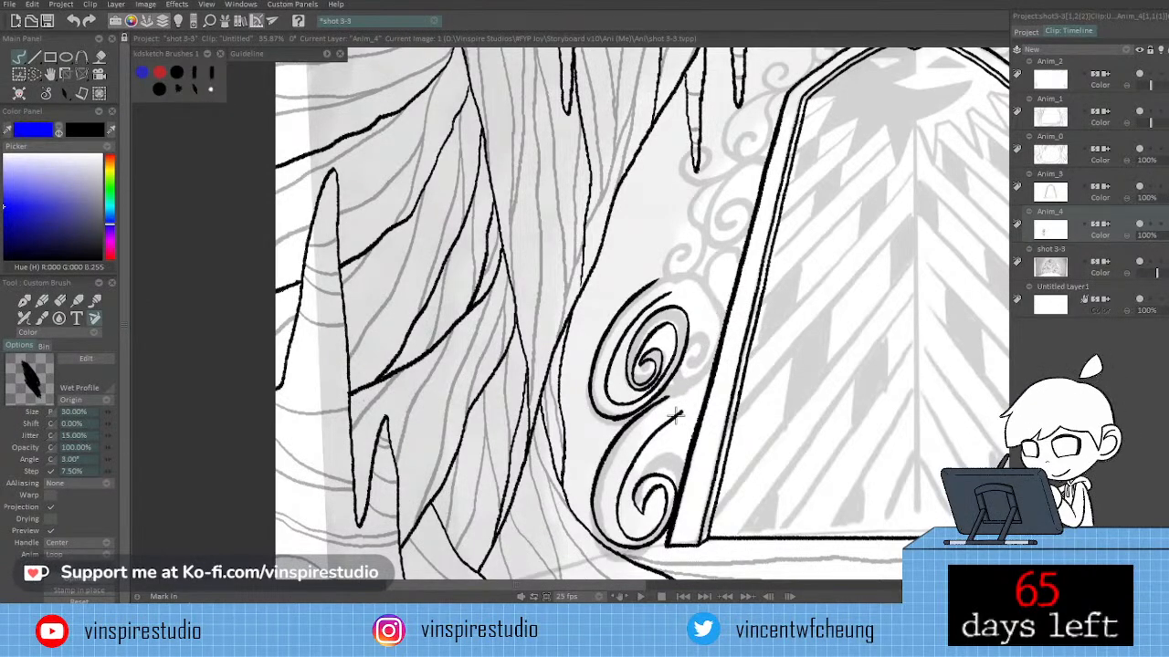
pyautogui.moveTo(677, 414)
pyautogui.mouseDown()
pyautogui.moveTo(716, 363)
pyautogui.moveTo(713, 307)
pyautogui.moveTo(692, 377)
pyautogui.moveTo(698, 363)
pyautogui.moveTo(691, 394)
pyautogui.mouseUp()
pyautogui.hotkey('ctrl', 'z')
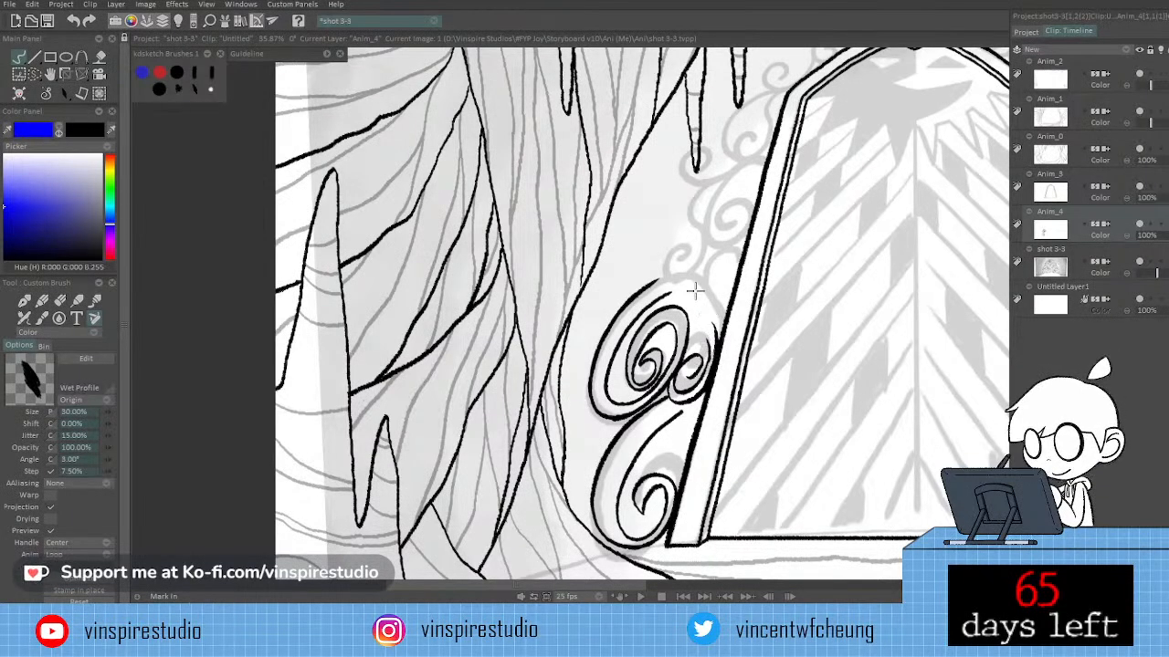
# Rework the small scroll's center and ink a second line inside its curl to form a tapered band.
pyautogui.moveTo(753, 362); pyautogui.dragTo(671, 351)
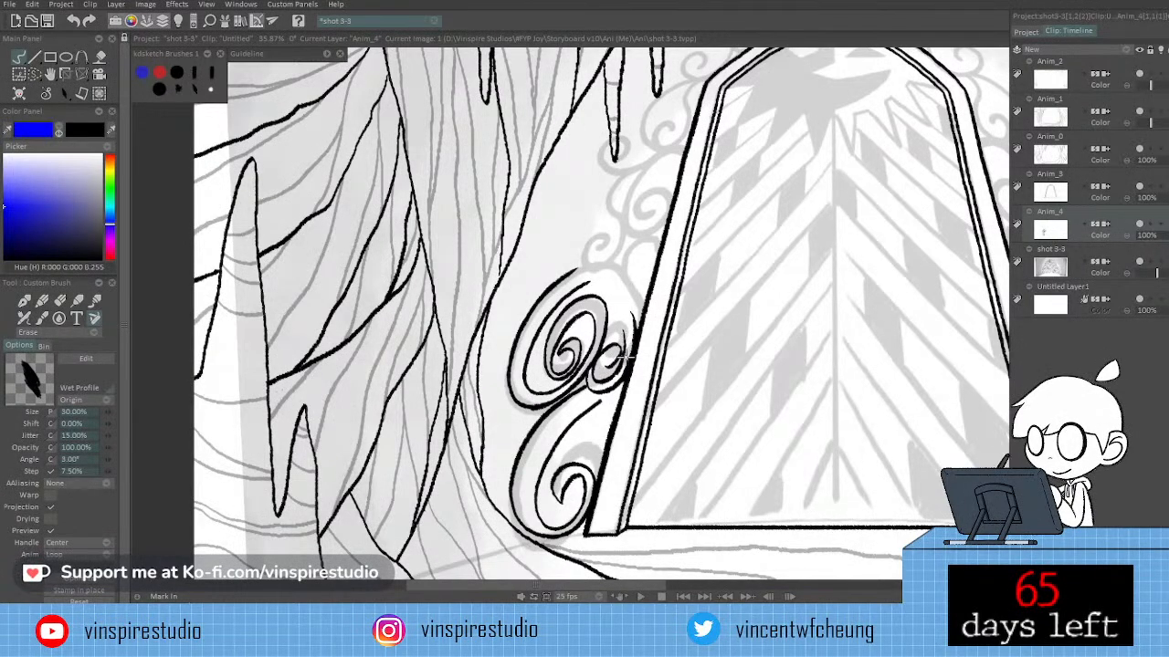
pyautogui.press('n')
pyautogui.press('n')
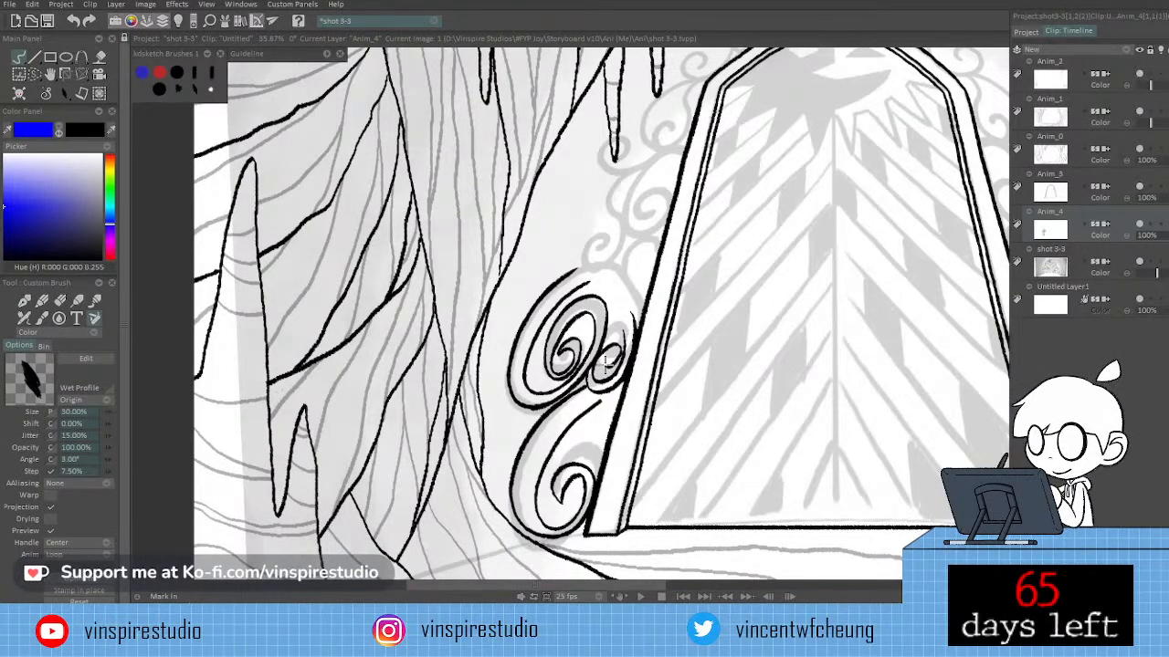
pyautogui.moveTo(600, 368)
pyautogui.mouseDown()
pyautogui.moveTo(627, 339)
pyautogui.moveTo(626, 360)
pyautogui.mouseUp()
pyautogui.hotkey('ctrl', 'z')
pyautogui.hotkey('ctrl', 'z')
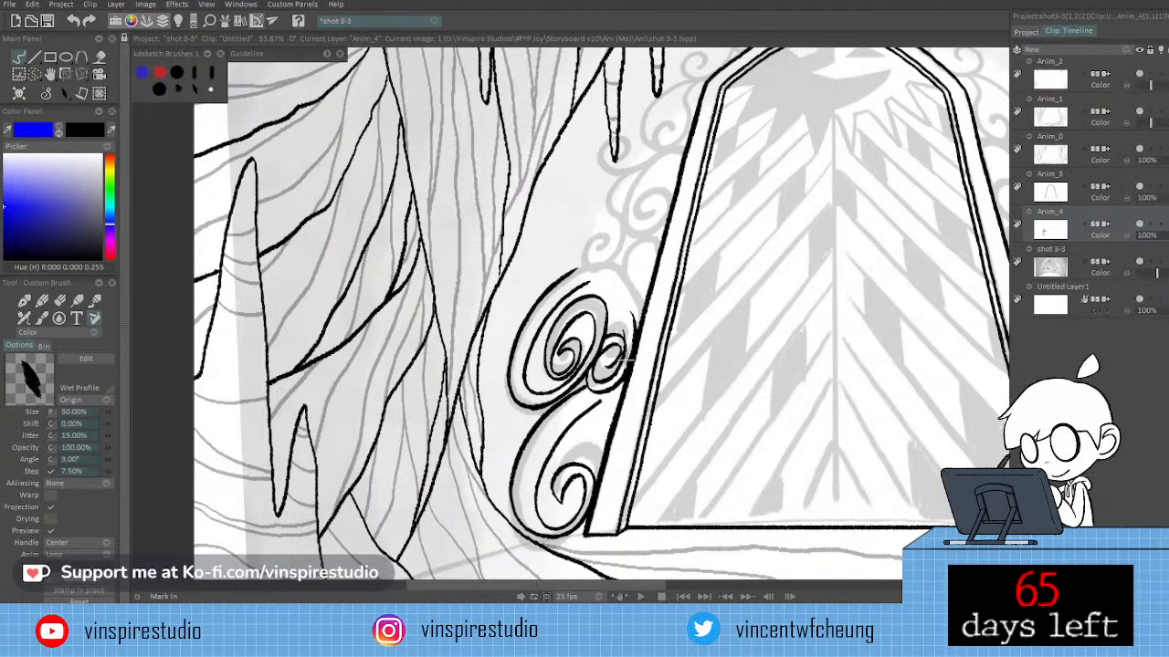
pyautogui.press('e')
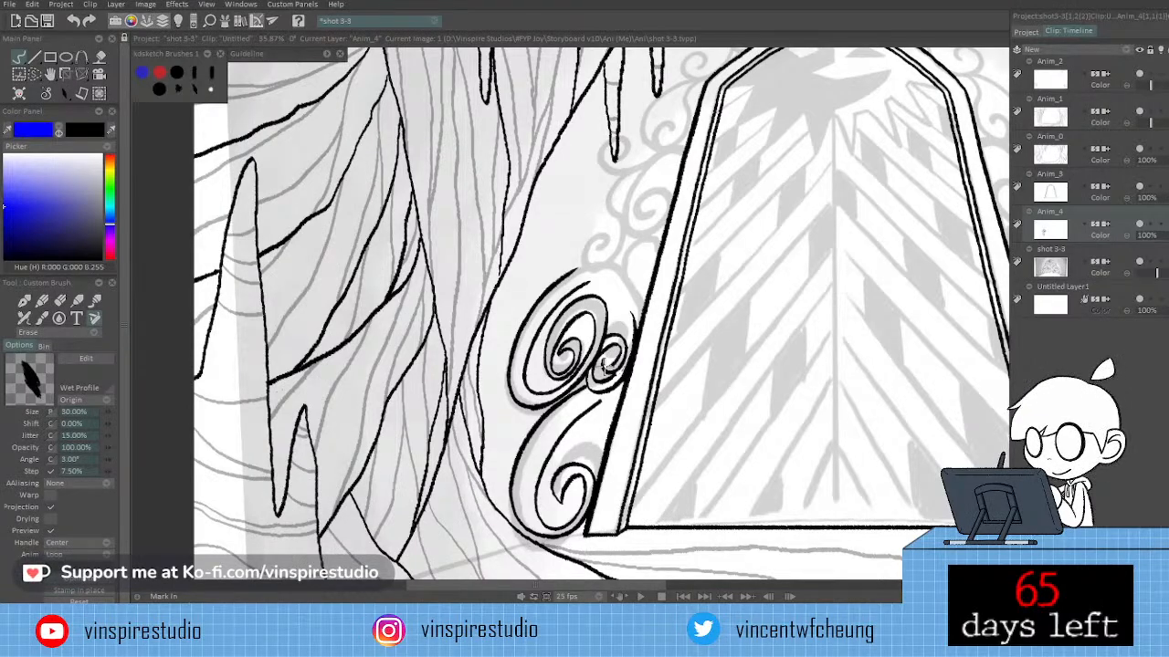
pyautogui.press('e')
pyautogui.moveTo(602, 364); pyautogui.dragTo(618, 365)
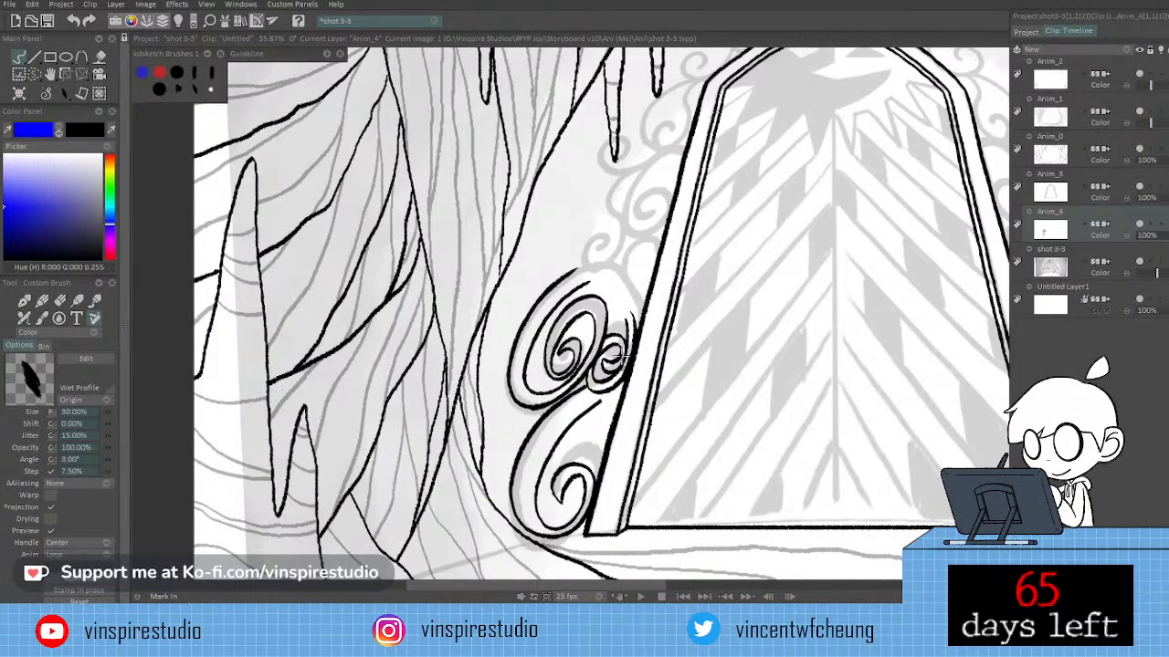
# Ink a second line along the small scroll's tail beside the door frame, erasing and retouching its strokes.
pyautogui.press('e')
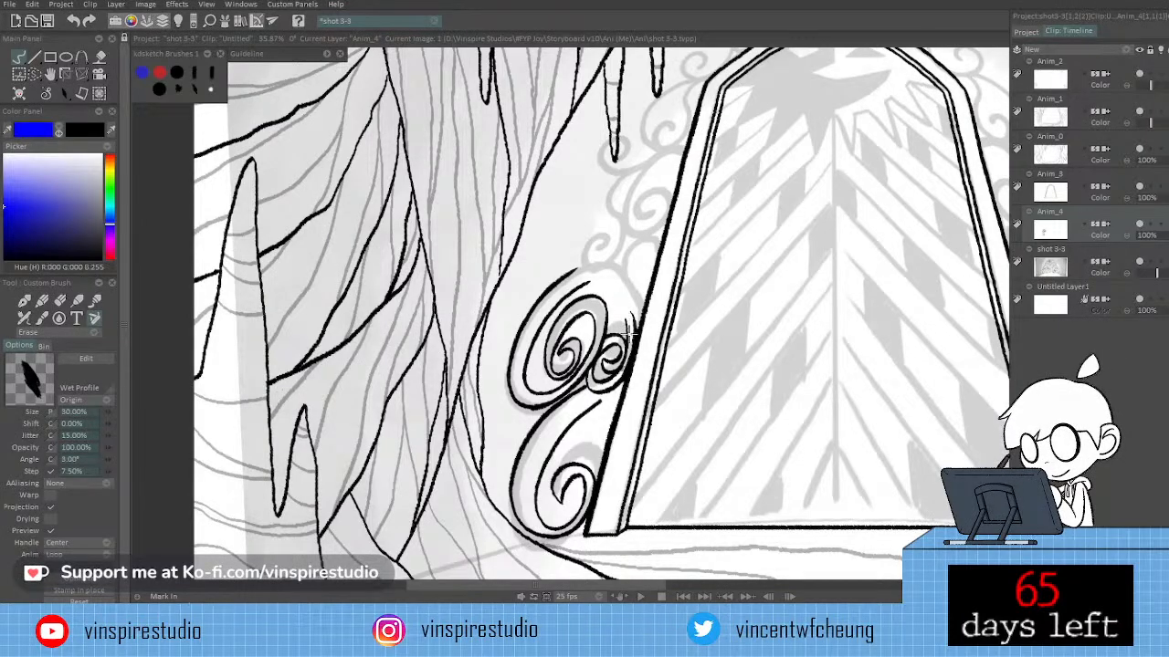
pyautogui.press('e')
pyautogui.press('e')
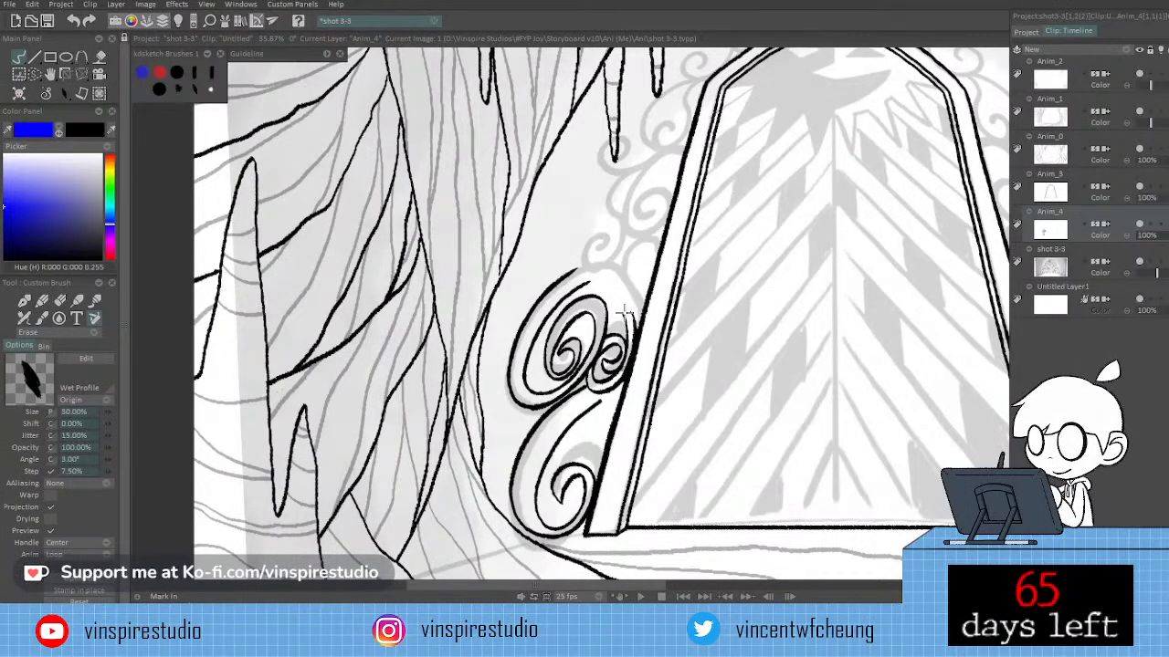
pyautogui.press('e')
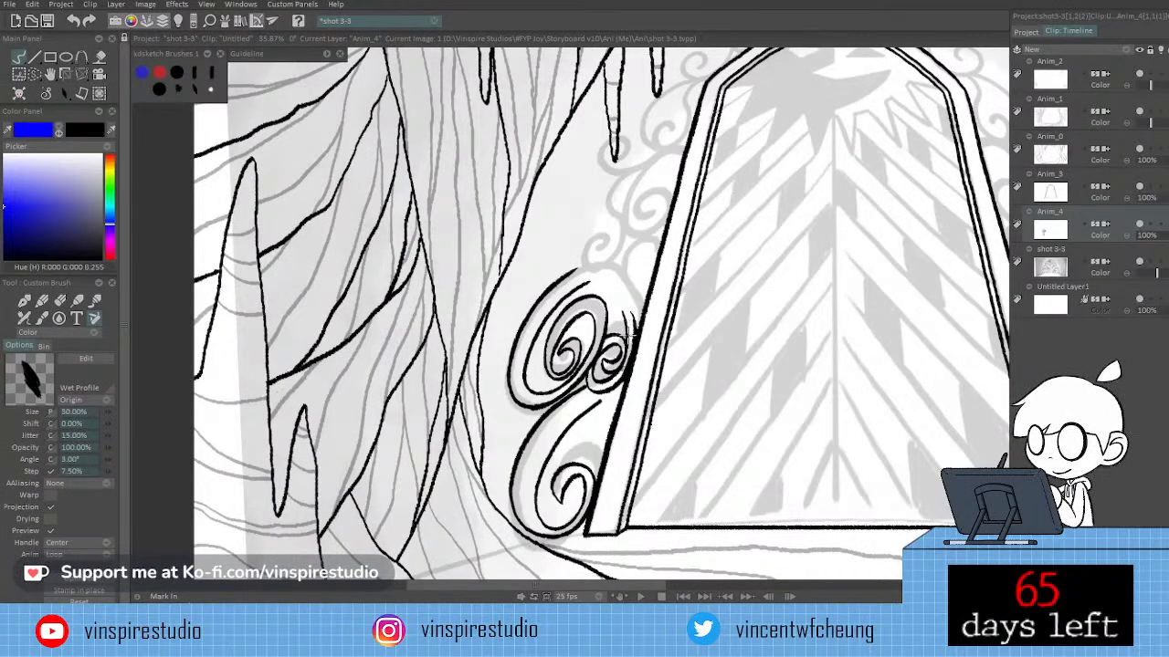
pyautogui.press('e')
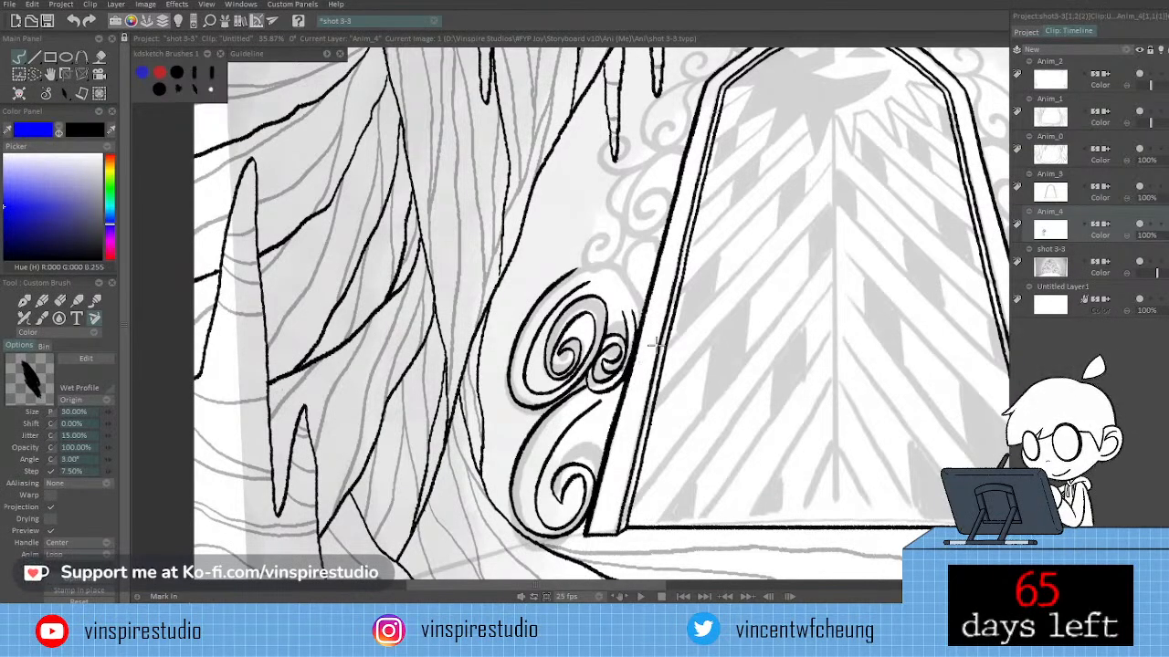
pyautogui.press('e')
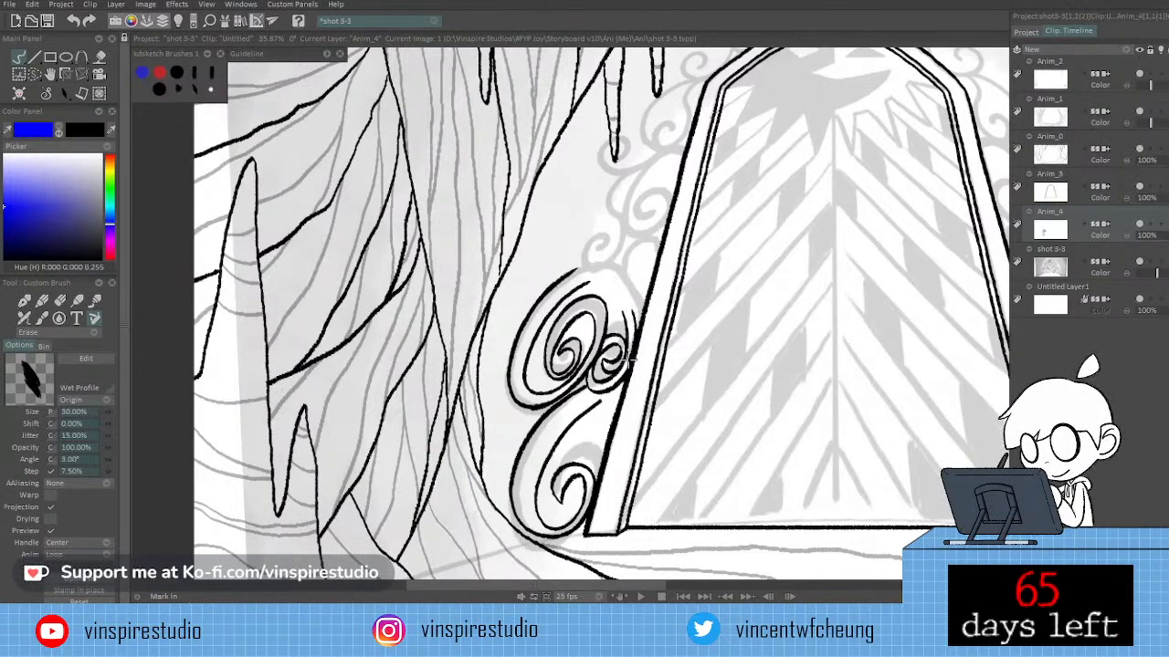
pyautogui.moveTo(631, 354); pyautogui.dragTo(637, 326)
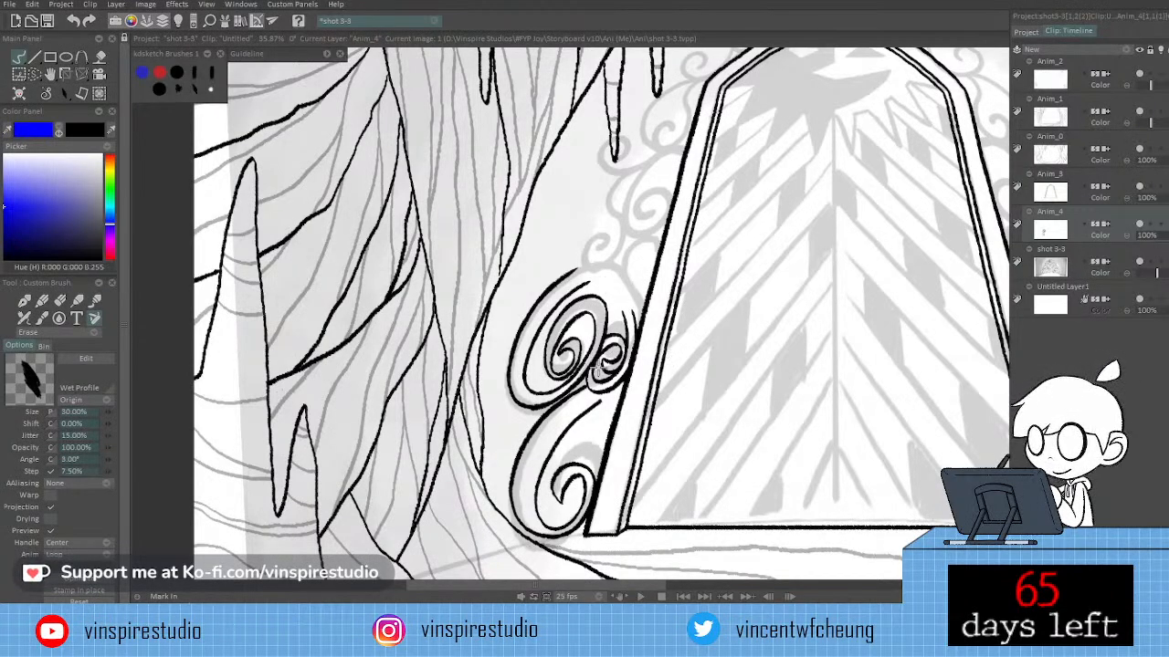
# Lasso the larger spiral and the small scroll together and shift them slightly away from the door frame, panning X -14 and Y -3.
pyautogui.press('s')
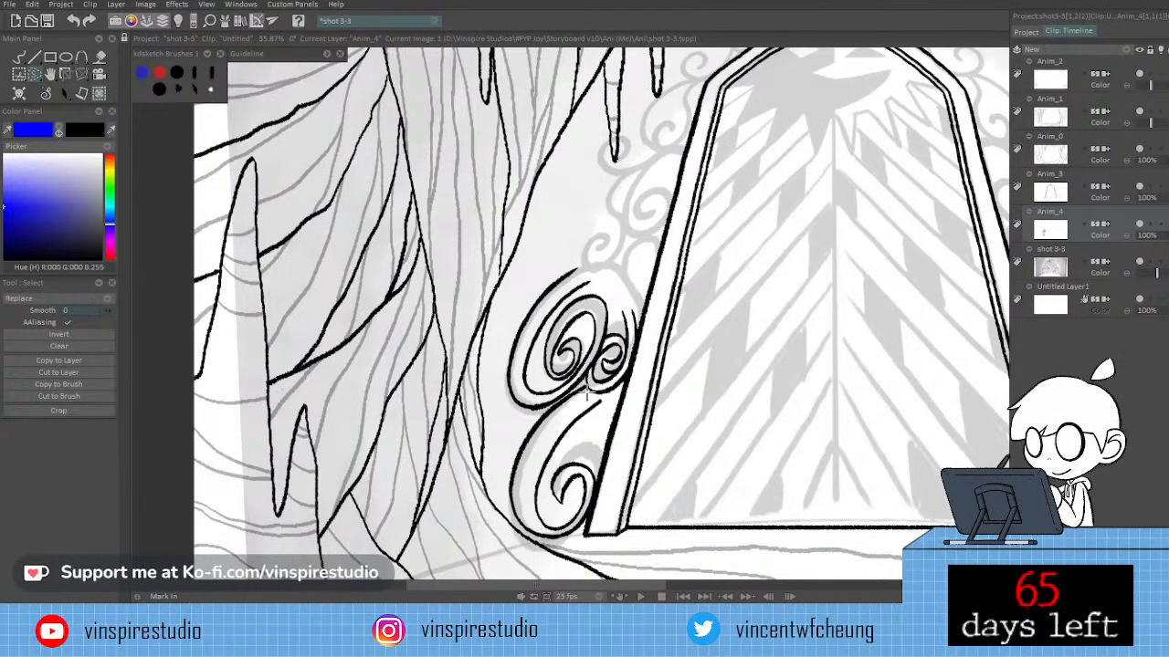
pyautogui.moveTo(586, 388)
pyautogui.mouseDown()
pyautogui.moveTo(514, 419)
pyautogui.moveTo(489, 373)
pyautogui.moveTo(544, 252)
pyautogui.moveTo(671, 295)
pyautogui.moveTo(646, 382)
pyautogui.moveTo(589, 394)
pyautogui.mouseUp()
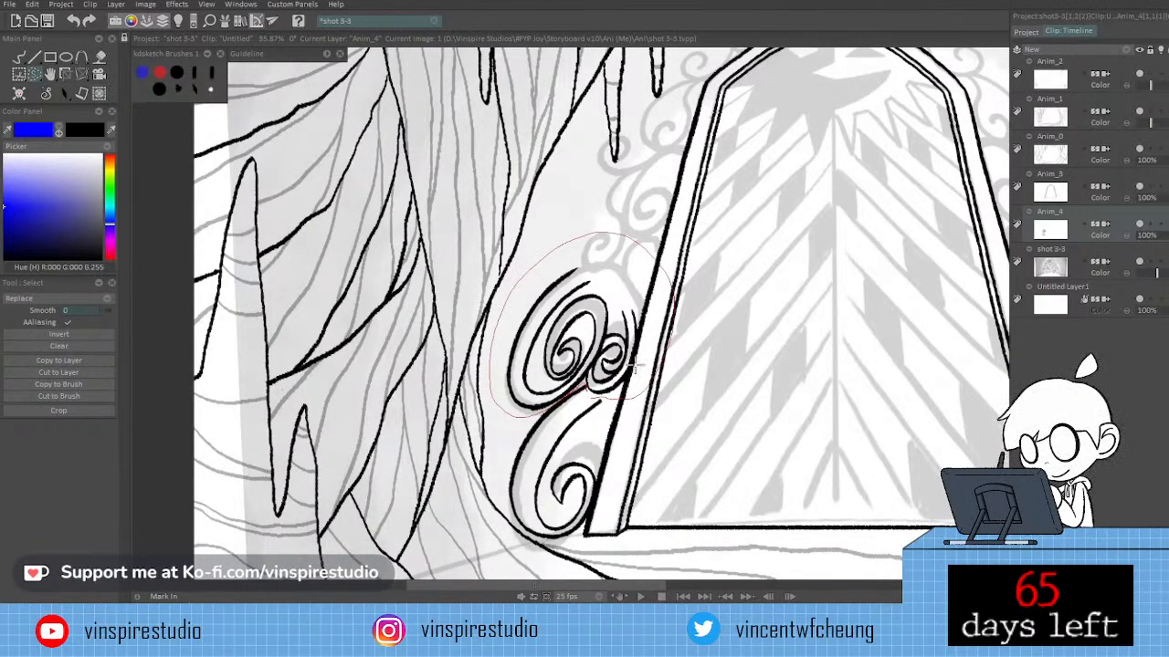
pyautogui.hotkey('ctrl', 't')
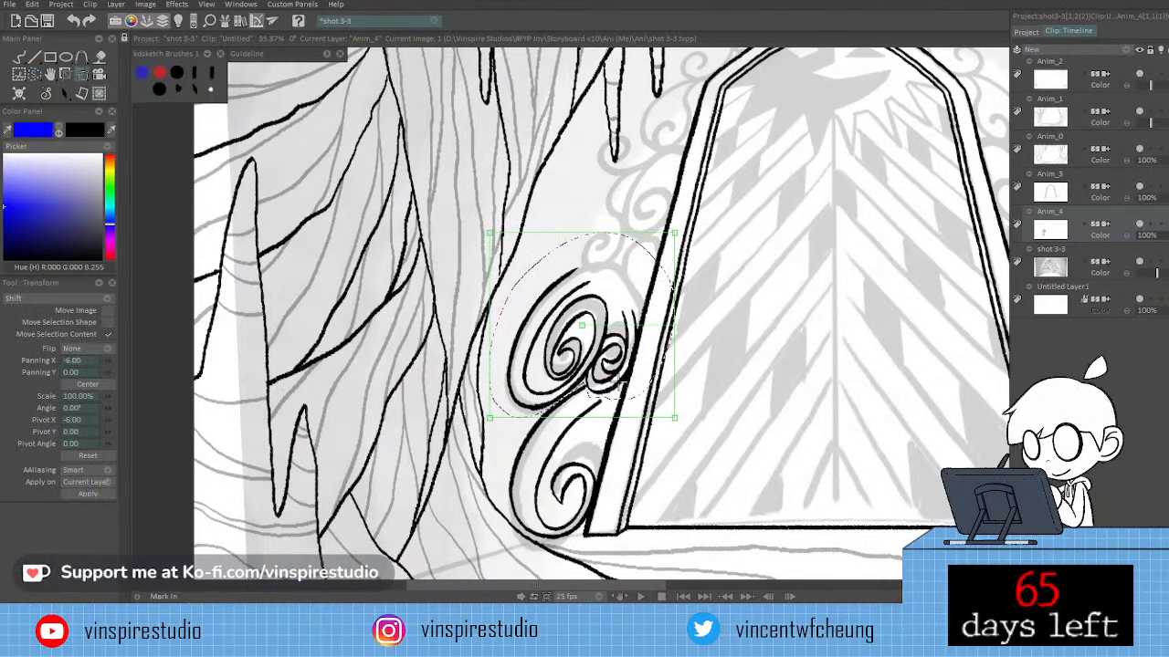
pyautogui.moveTo(621, 384); pyautogui.dragTo(618, 383)
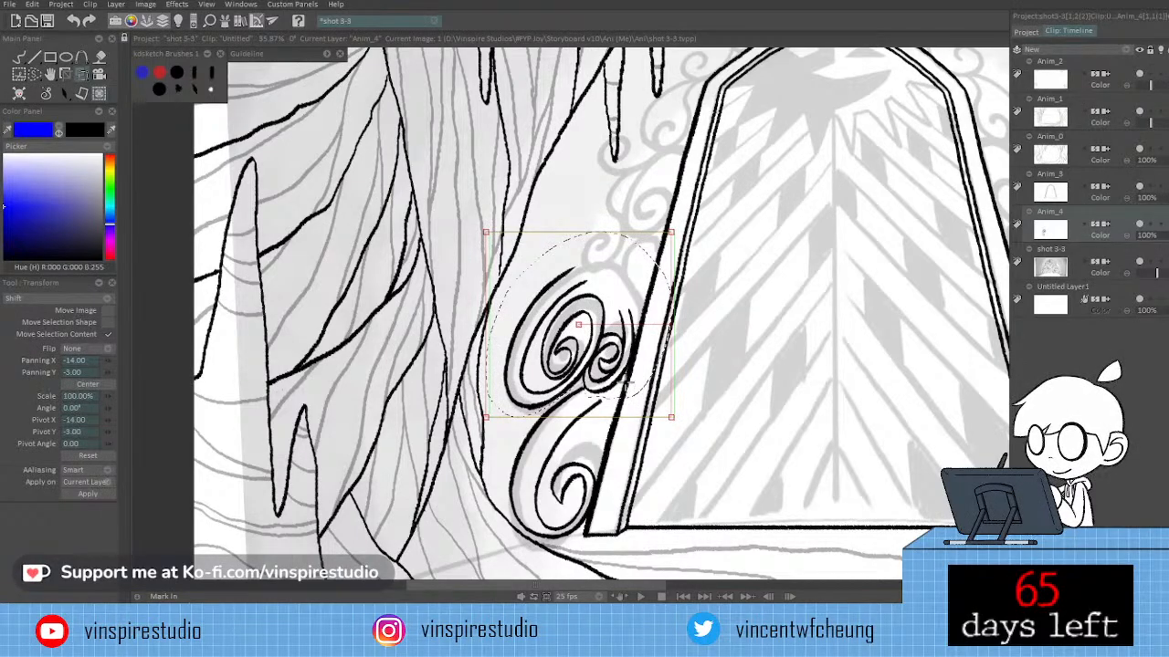
pyautogui.press('Return')
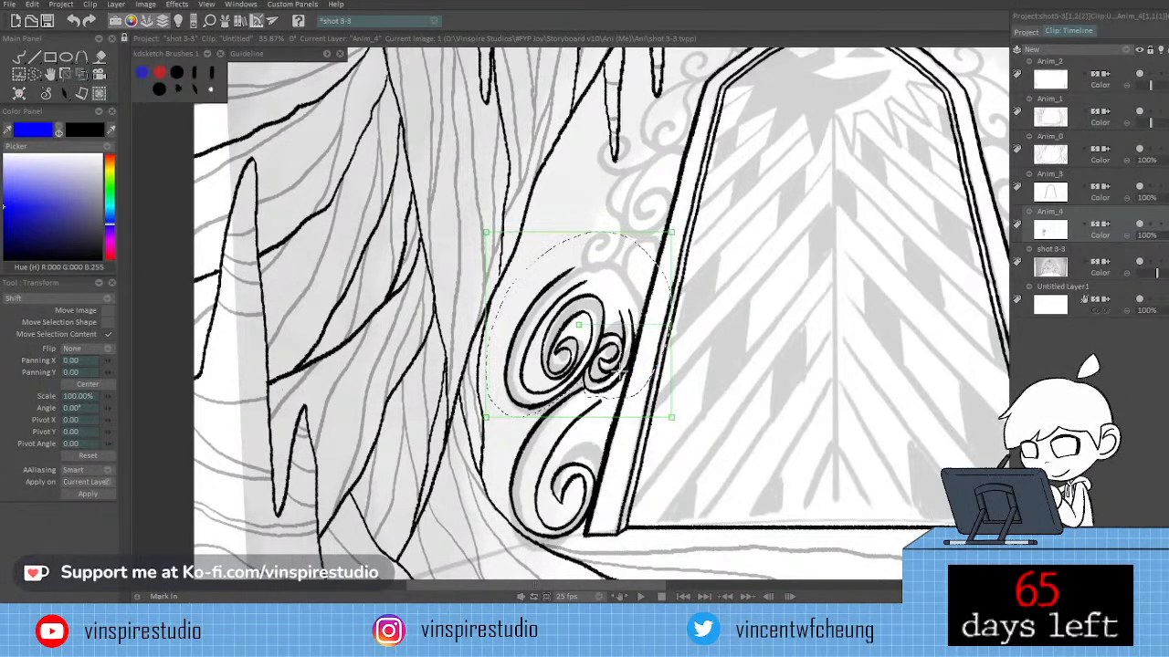
pyautogui.hotkey('ctrl', 'd')
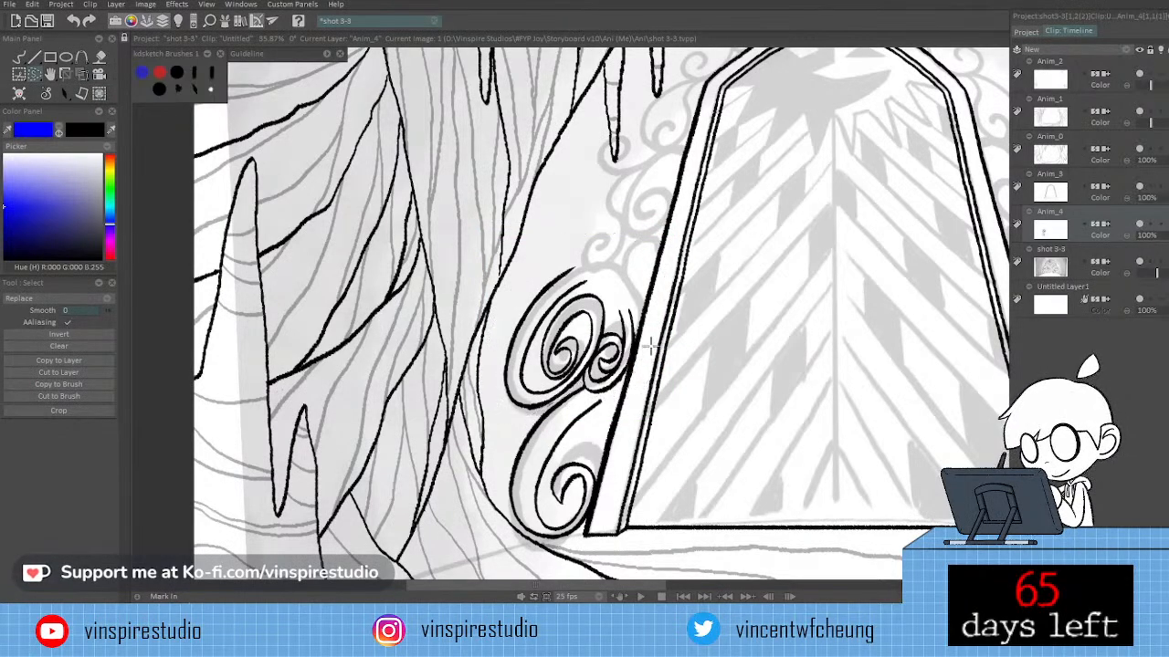
# Retouch the small scroll's outer line where its curl meets the door frame, alternating between erasing and inking.
pyautogui.press('b')
pyautogui.click(96, 319)
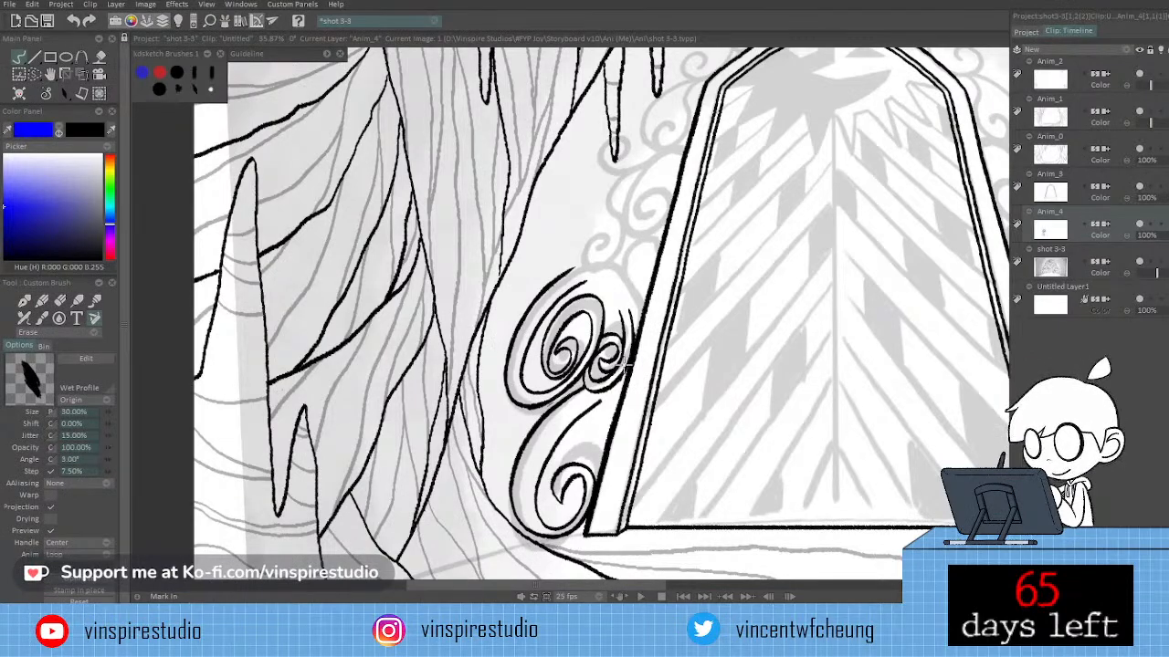
pyautogui.moveTo(622, 372)
pyautogui.mouseDown()
pyautogui.moveTo(590, 385)
pyautogui.moveTo(616, 372)
pyautogui.mouseUp()
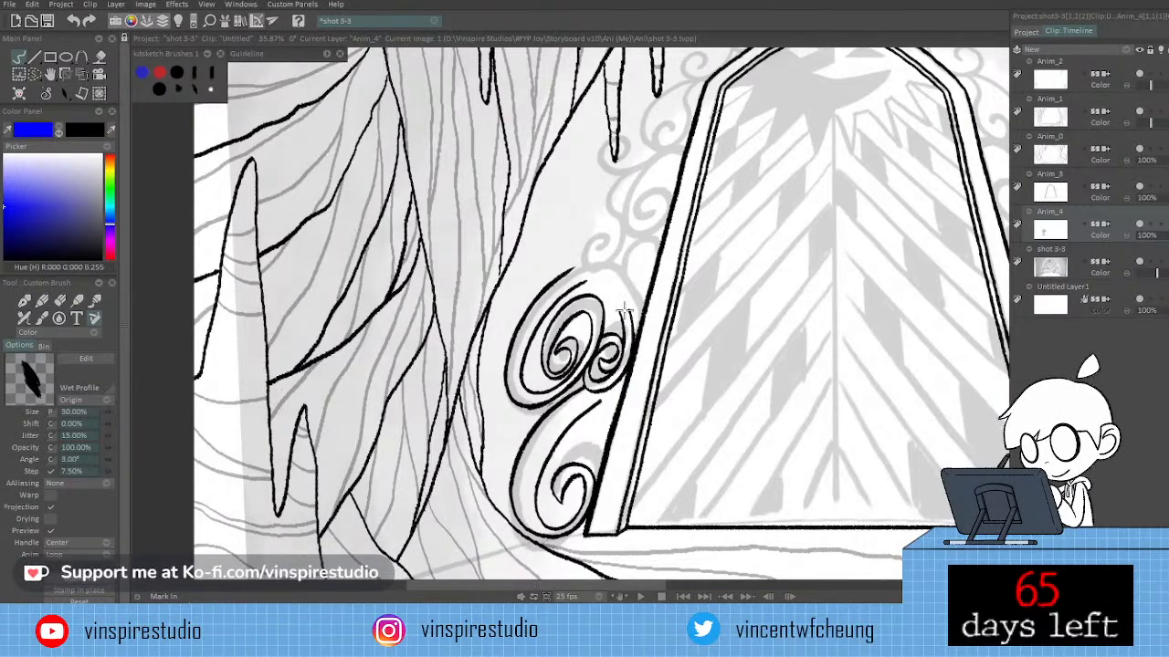
pyautogui.press('e')
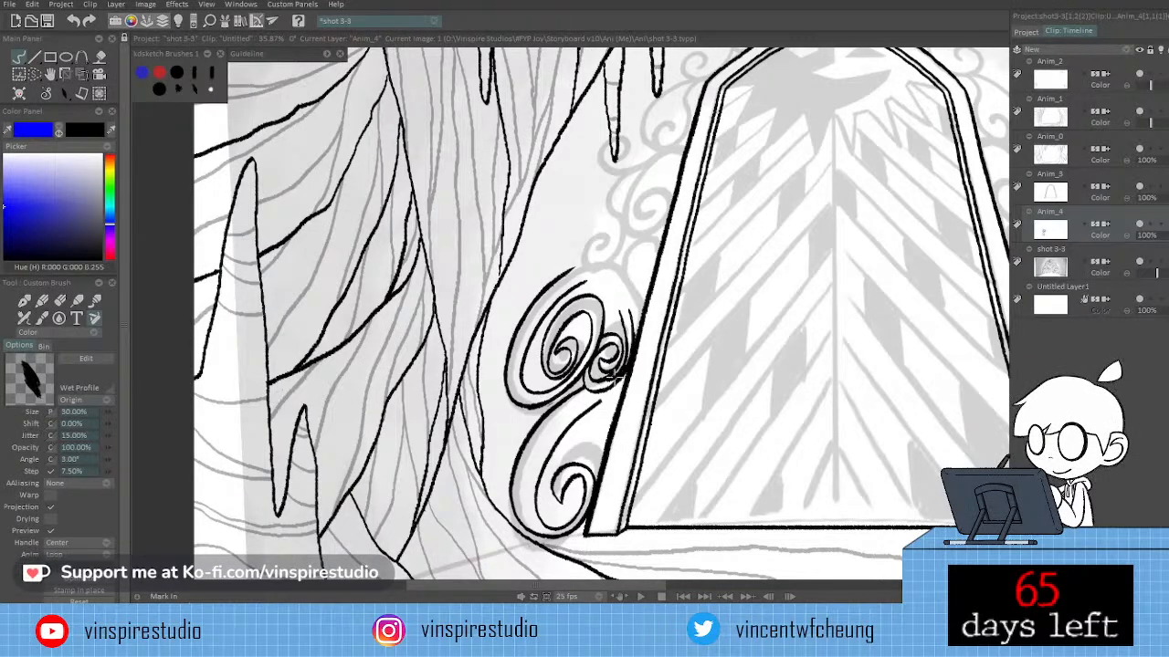
# Clean up the lines of the small spiral beside the door frame, alternating between erasing and inking.
pyautogui.press('e')
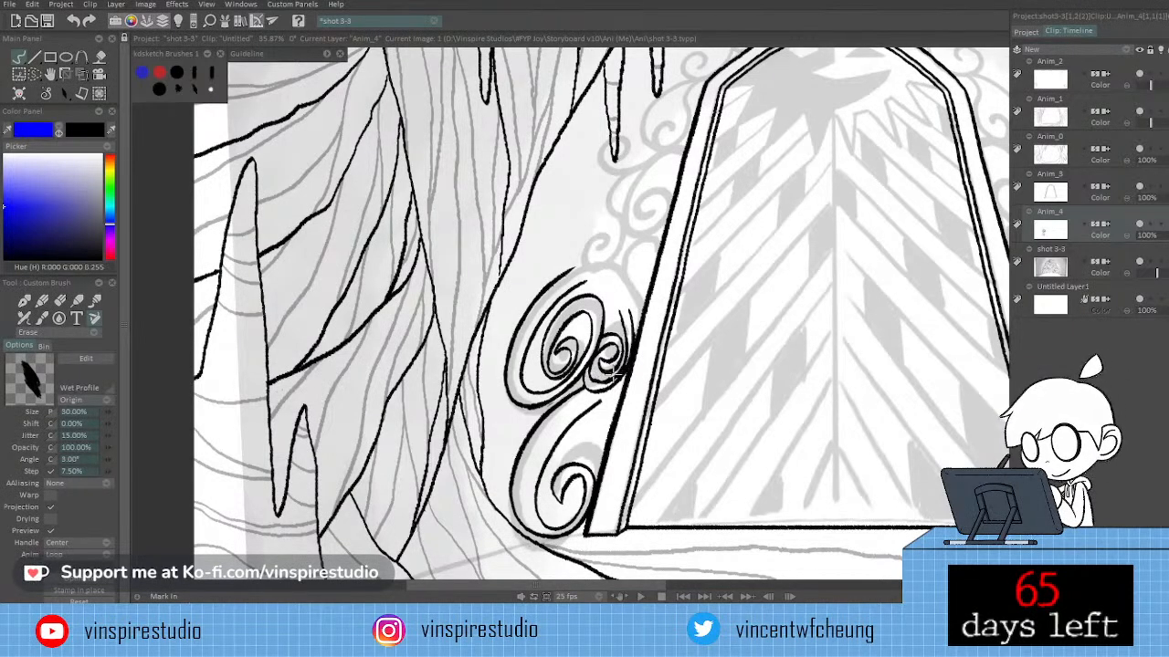
pyautogui.press('e')
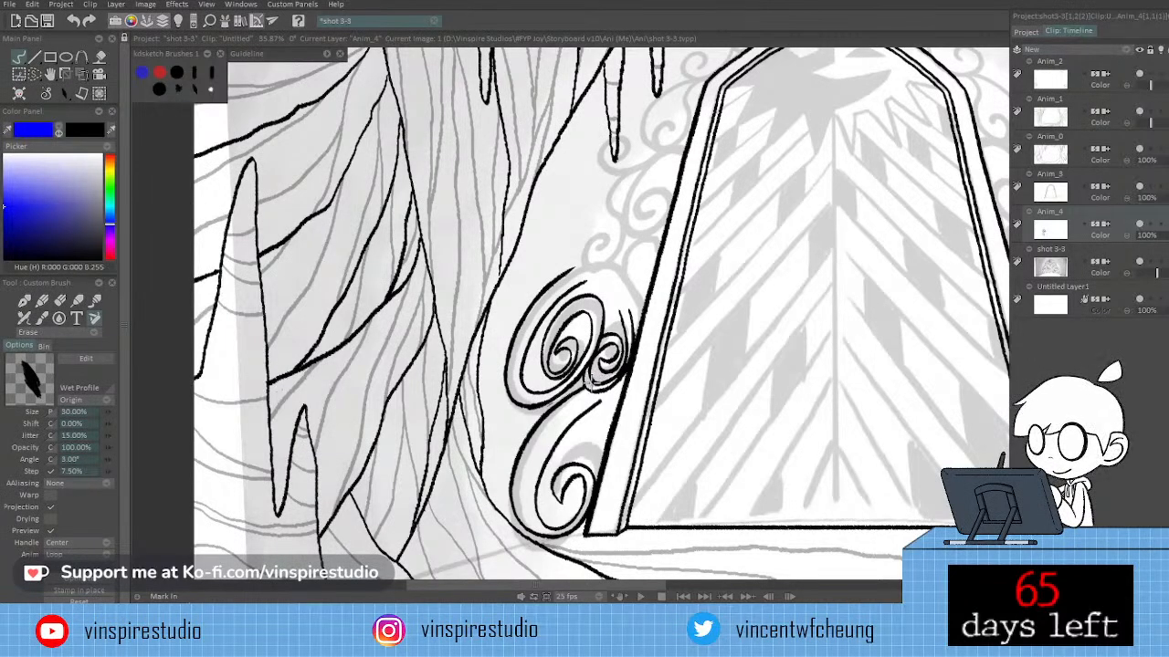
pyautogui.press('e')
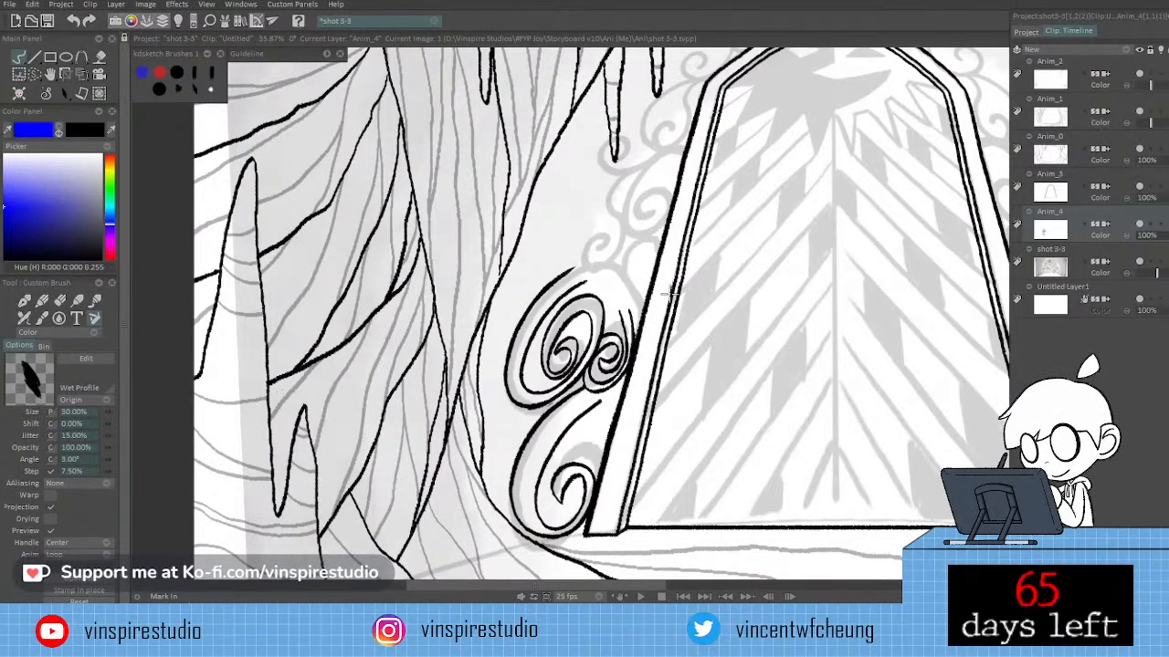
pyautogui.press('c')
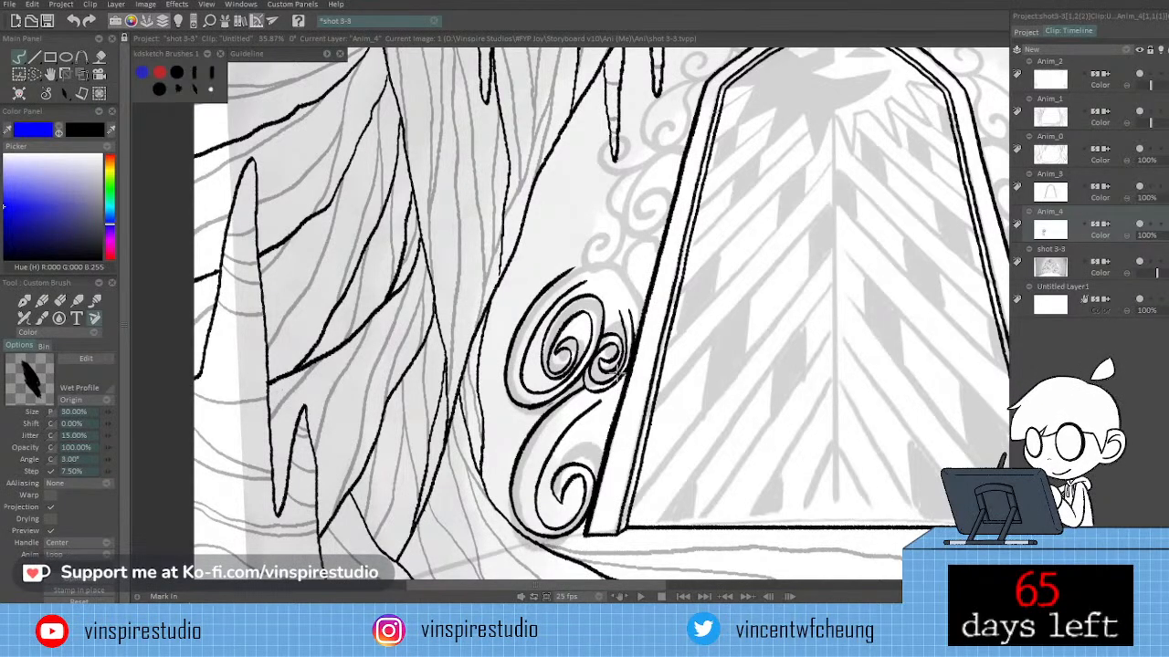
pyautogui.press('c')
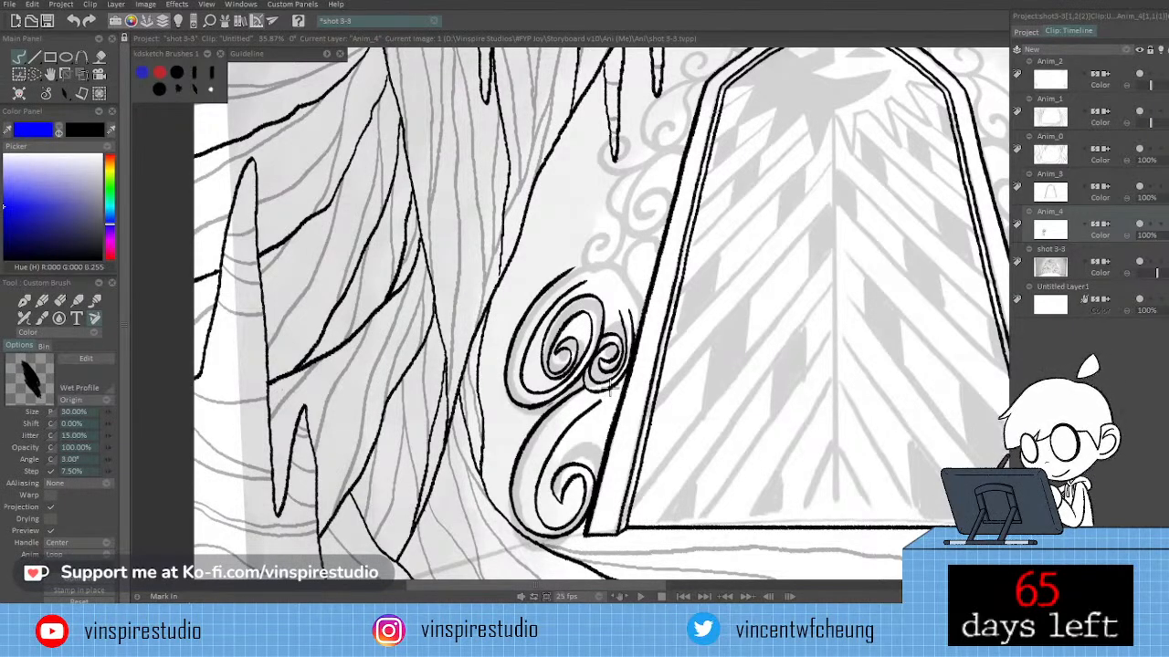
pyautogui.press('e')
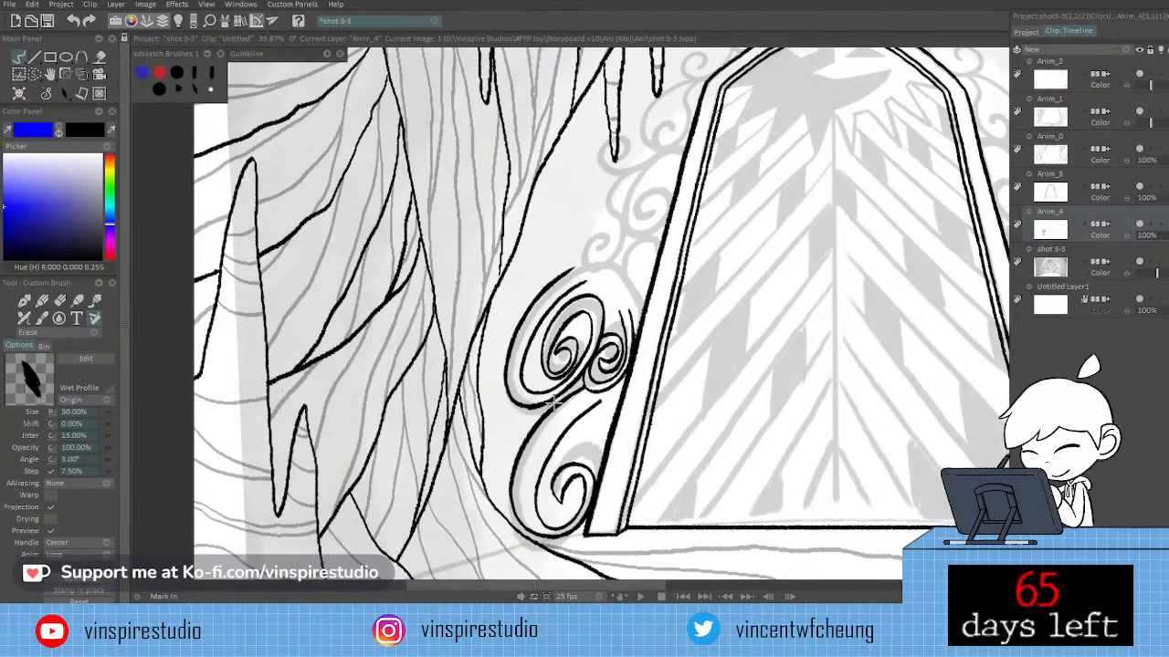
# Select the large upper spiral beside the door, shift it by 30 in X and -26 in Y, and deselect it.
pyautogui.press('s')
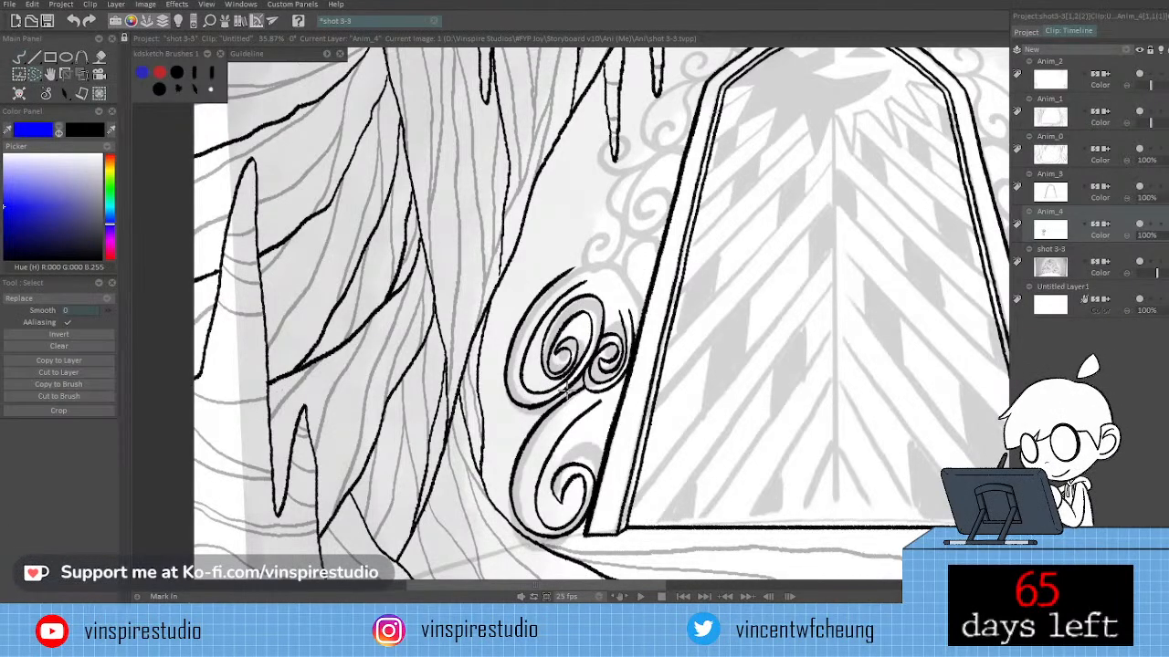
pyautogui.moveTo(566, 390)
pyautogui.mouseDown()
pyautogui.moveTo(534, 368)
pyautogui.moveTo(550, 318)
pyautogui.moveTo(591, 282)
pyautogui.moveTo(582, 249)
pyautogui.moveTo(476, 372)
pyautogui.moveTo(488, 414)
pyautogui.moveTo(514, 416)
pyautogui.moveTo(546, 409)
pyautogui.moveTo(584, 360)
pyautogui.moveTo(559, 391)
pyautogui.mouseUp()
pyautogui.press('t')
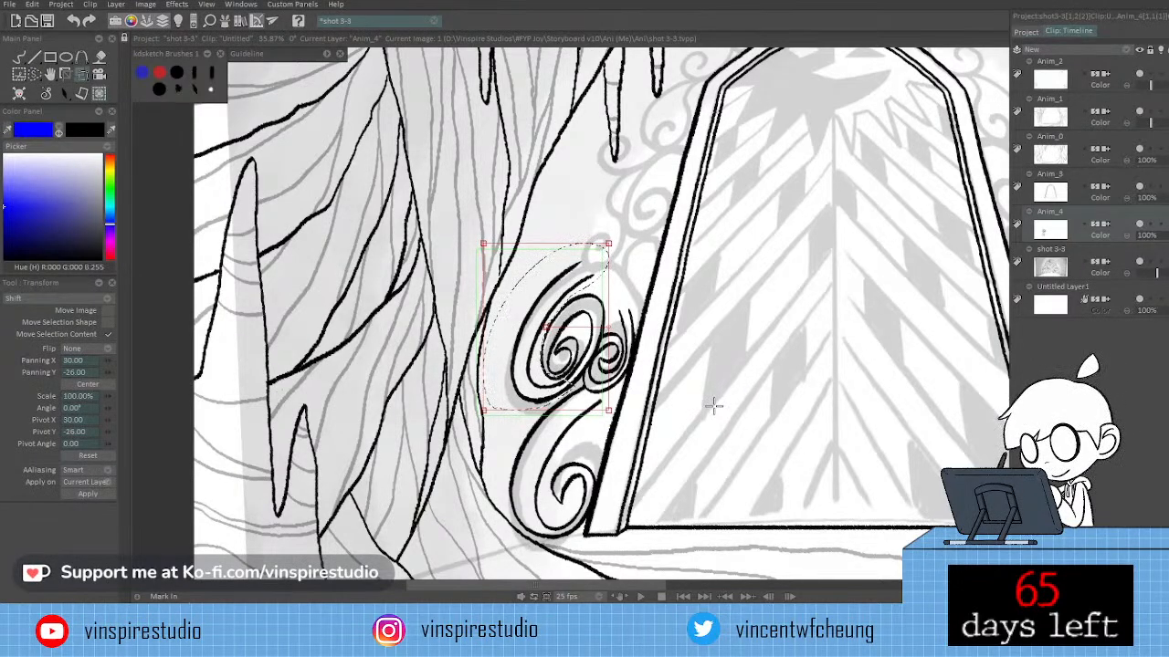
pyautogui.press('Return')
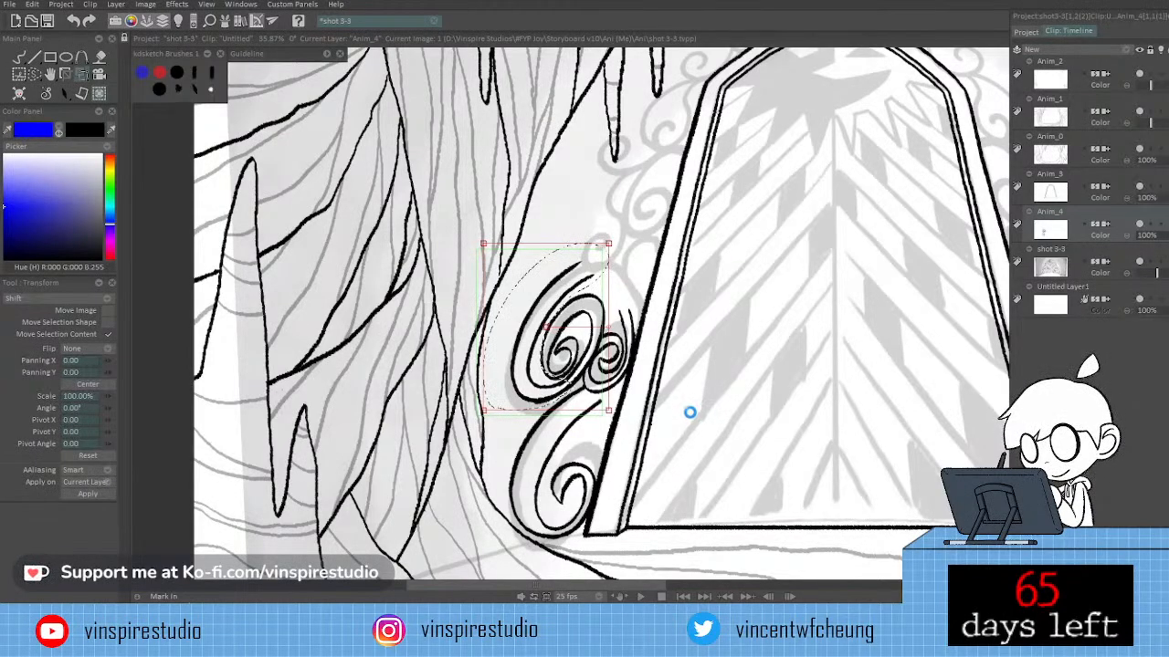
pyautogui.press('s')
pyautogui.hotkey('ctrl', 'd')
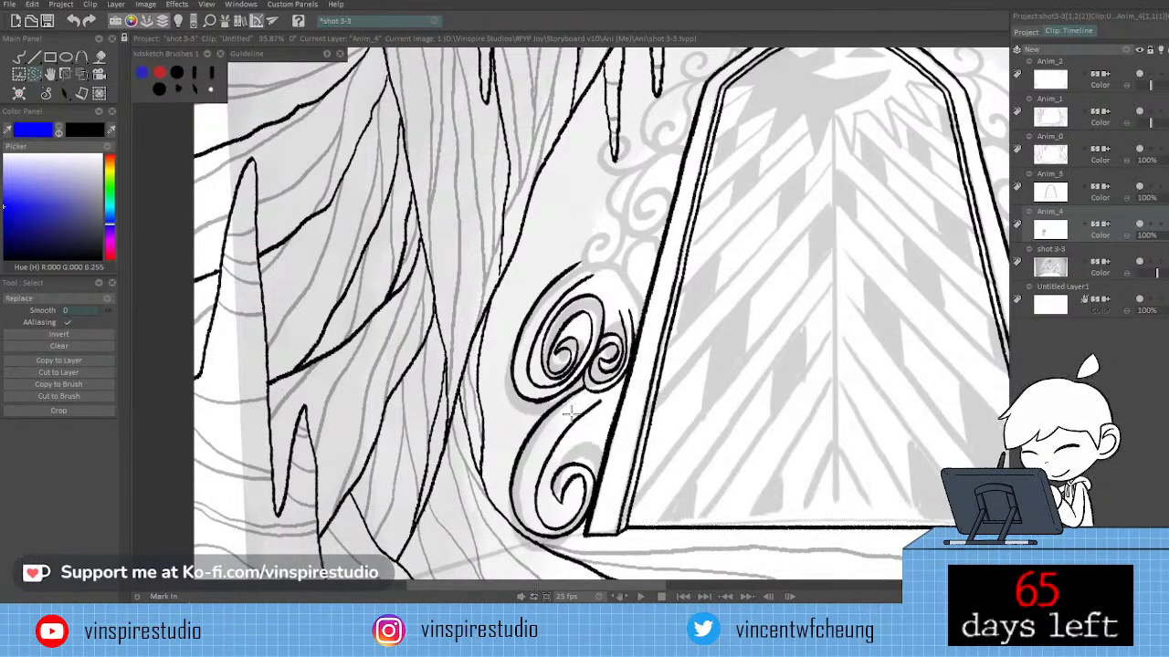
# Switch to the custom brush and set its size to 15%.
pyautogui.press('b')
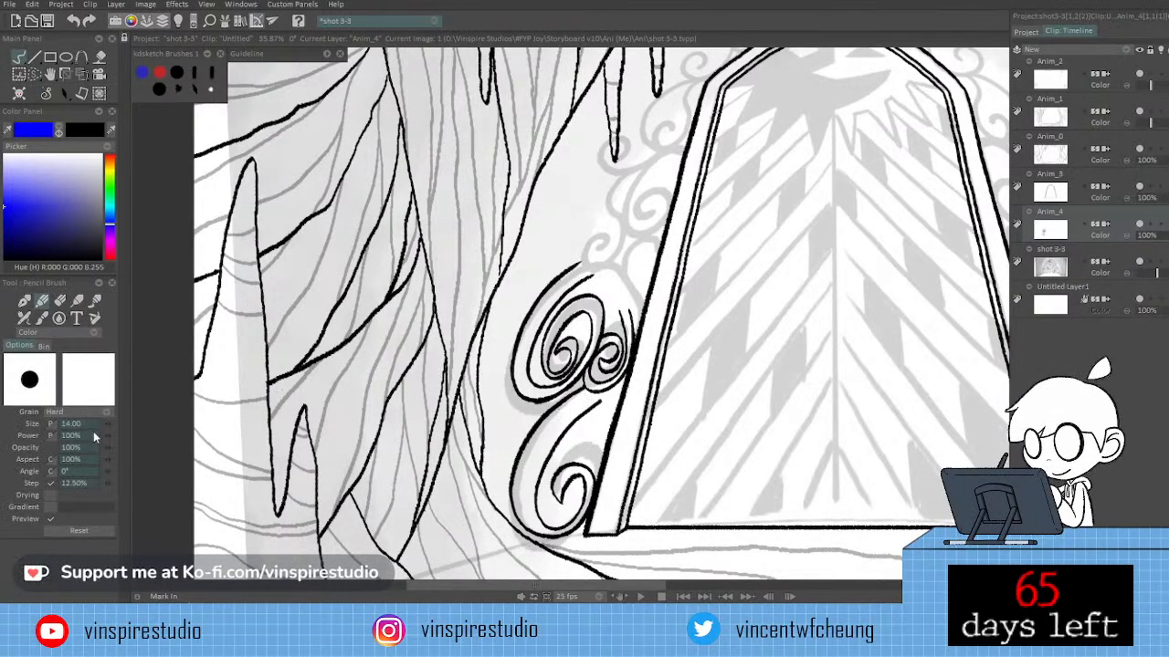
pyautogui.click(95, 319)
pyautogui.click(74, 413)
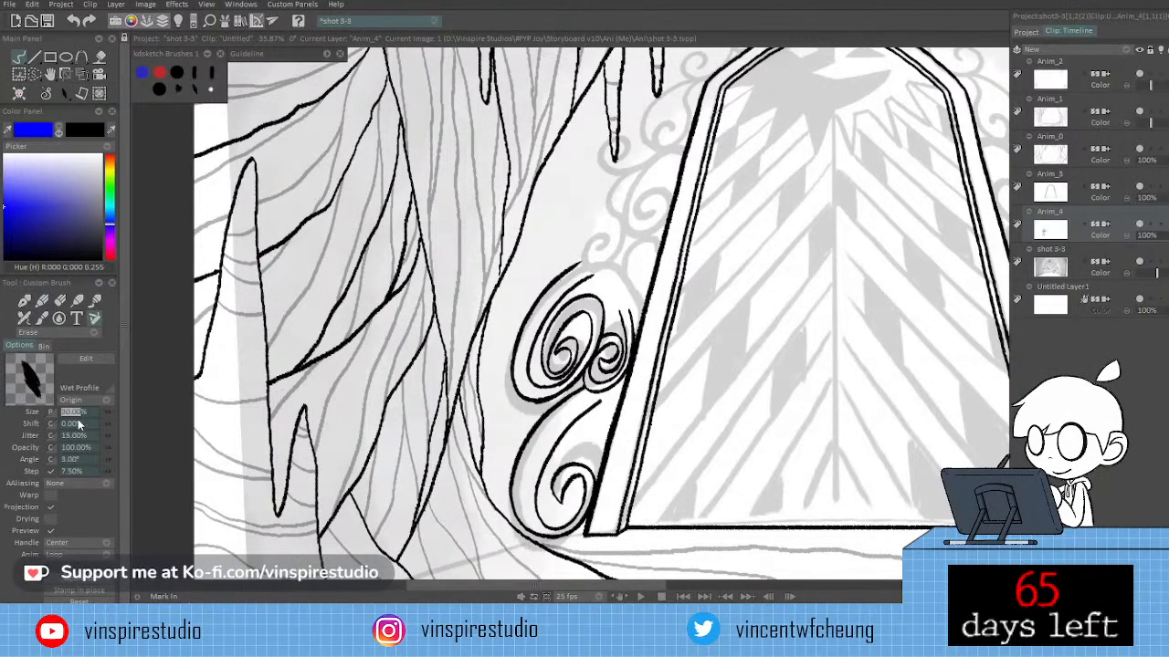
pyautogui.write('15')
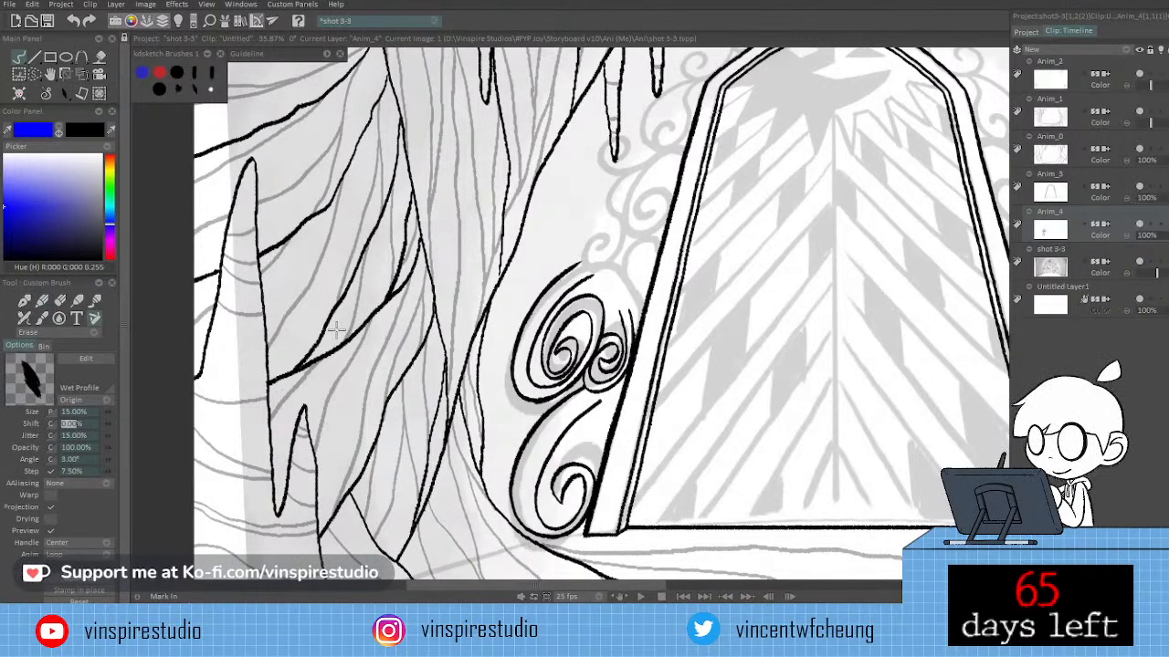
pyautogui.press('Return')
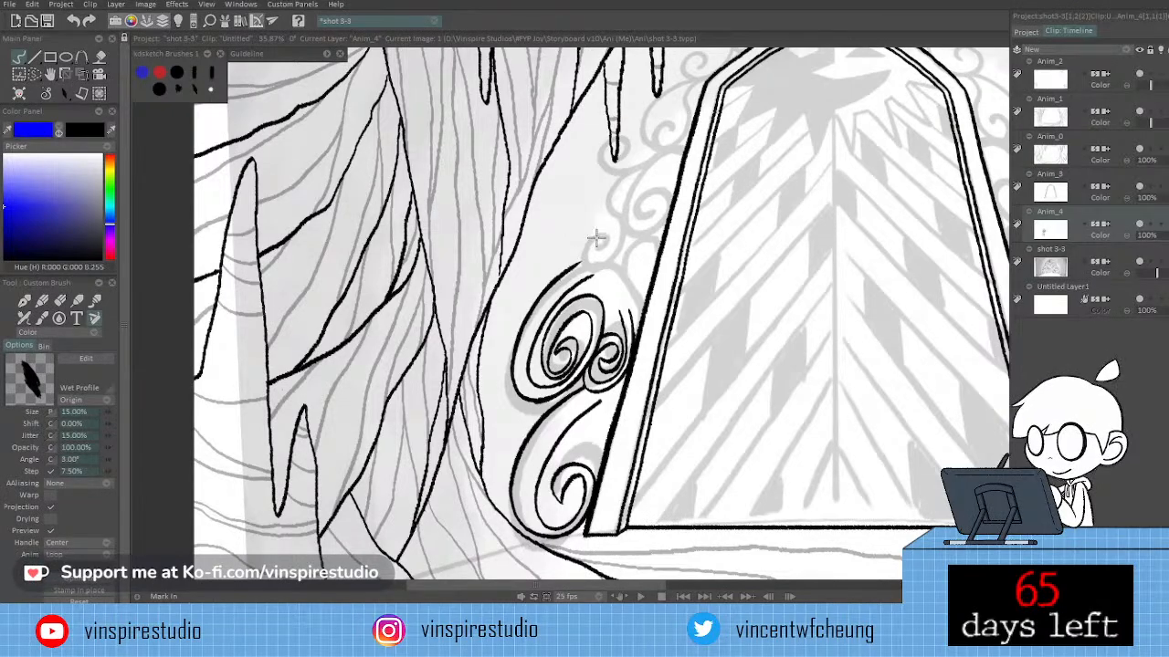
# Erase the upper strokes of the lower spiral where they run up toward the two upper spirals.
pyautogui.moveTo(592, 239); pyautogui.dragTo(621, 272)
pyautogui.hotkey('ctrl', 'z')
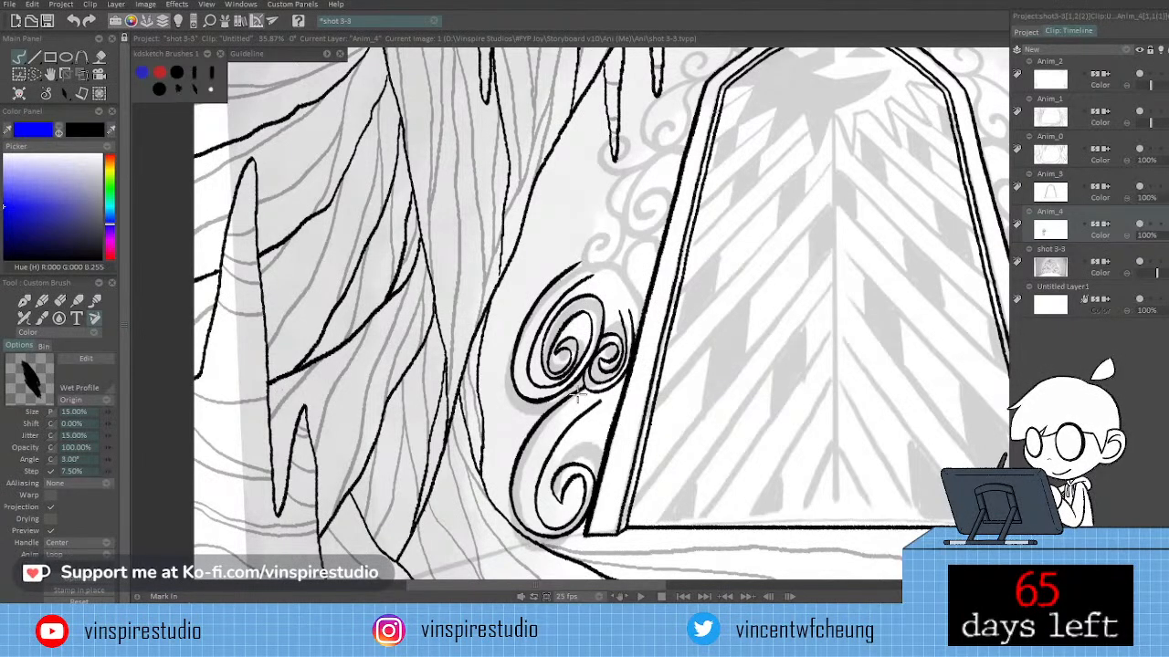
pyautogui.press('e')
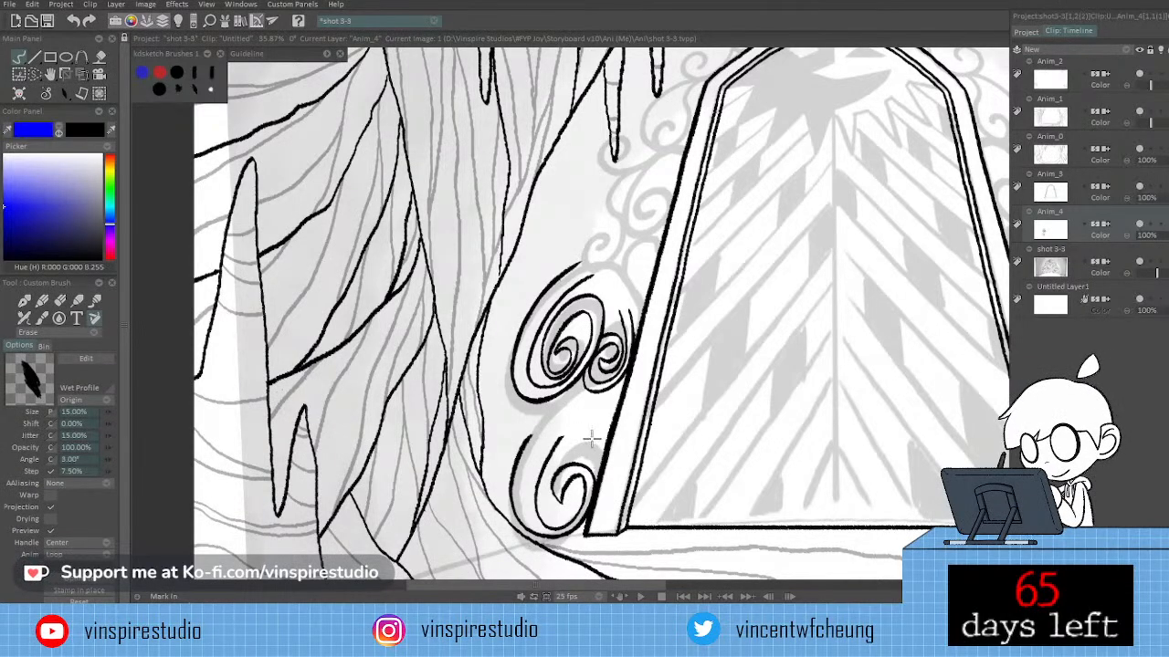
# Select the lower spiral at the foot of the door frame and scale it up to 111.73%.
pyautogui.press('s')
pyautogui.moveTo(582, 427)
pyautogui.mouseDown()
pyautogui.moveTo(510, 437)
pyautogui.moveTo(521, 542)
pyautogui.moveTo(605, 505)
pyautogui.moveTo(610, 414)
pyautogui.mouseUp()
pyautogui.hotkey('ctrl', 't')
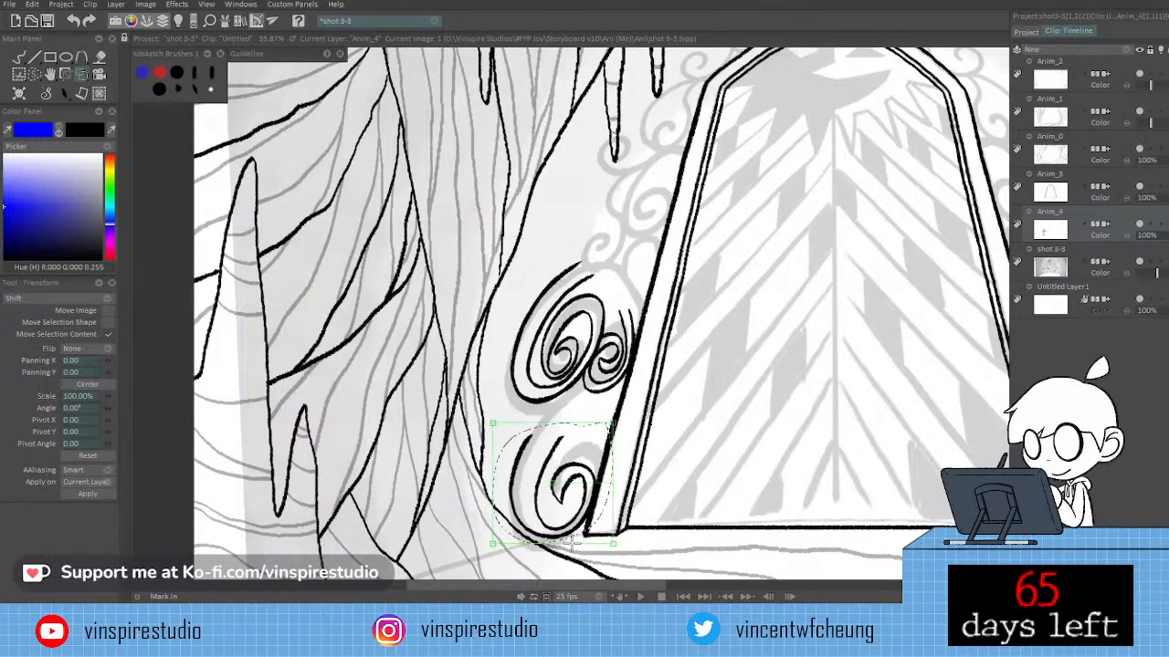
pyautogui.moveTo(614, 542); pyautogui.dragTo(620, 551)
pyautogui.moveTo(599, 505); pyautogui.dragTo(592, 505)
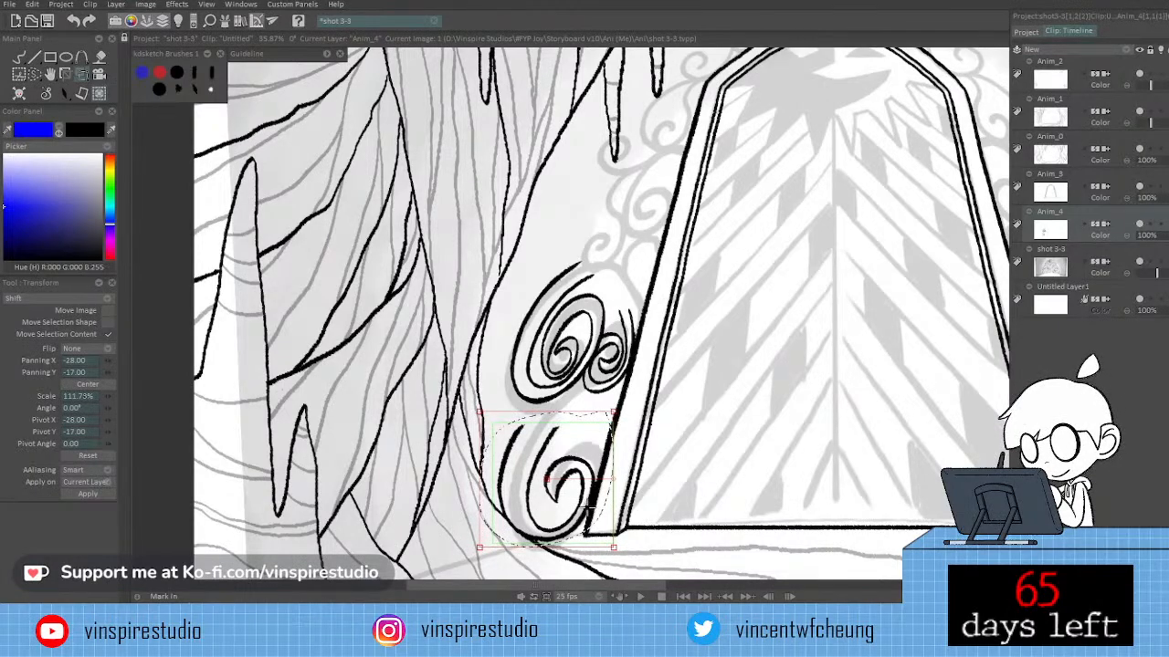
pyautogui.moveTo(592, 504); pyautogui.dragTo(593, 509)
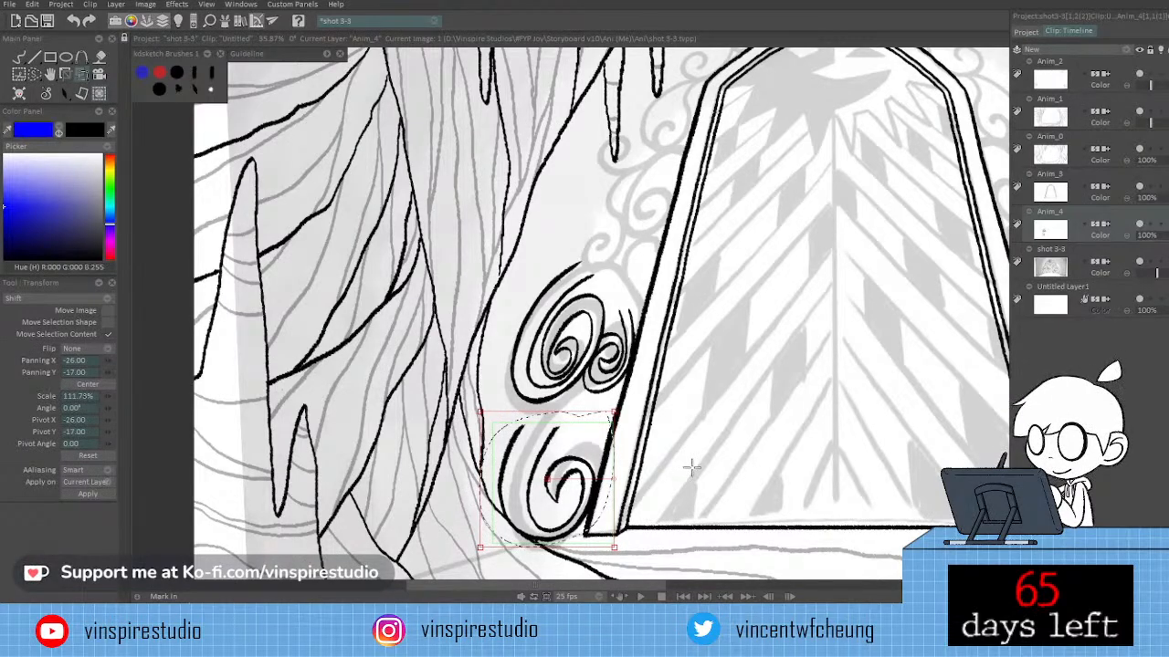
# Position the lower spiral against the base of the door frame at 122.61% scale, apply the transform, and deselect it.
pyautogui.moveTo(595, 463); pyautogui.dragTo(399, 449)
pyautogui.moveTo(496, 457); pyautogui.dragTo(621, 462)
pyautogui.moveTo(523, 498); pyautogui.dragTo(525, 483)
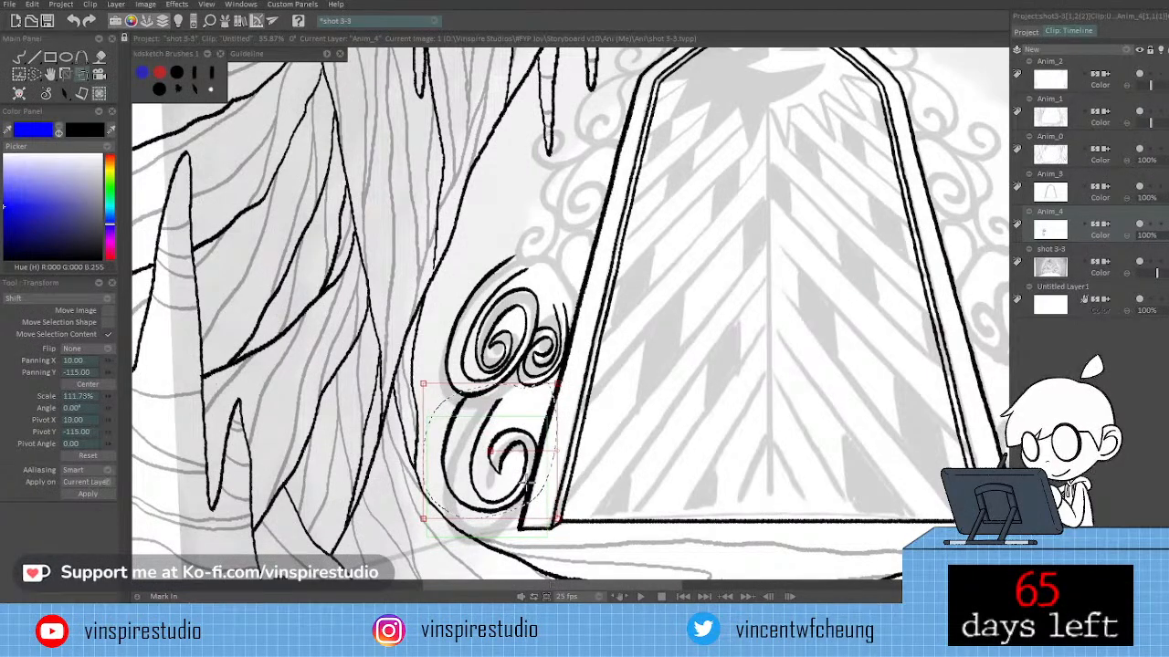
pyautogui.moveTo(532, 487); pyautogui.dragTo(527, 489)
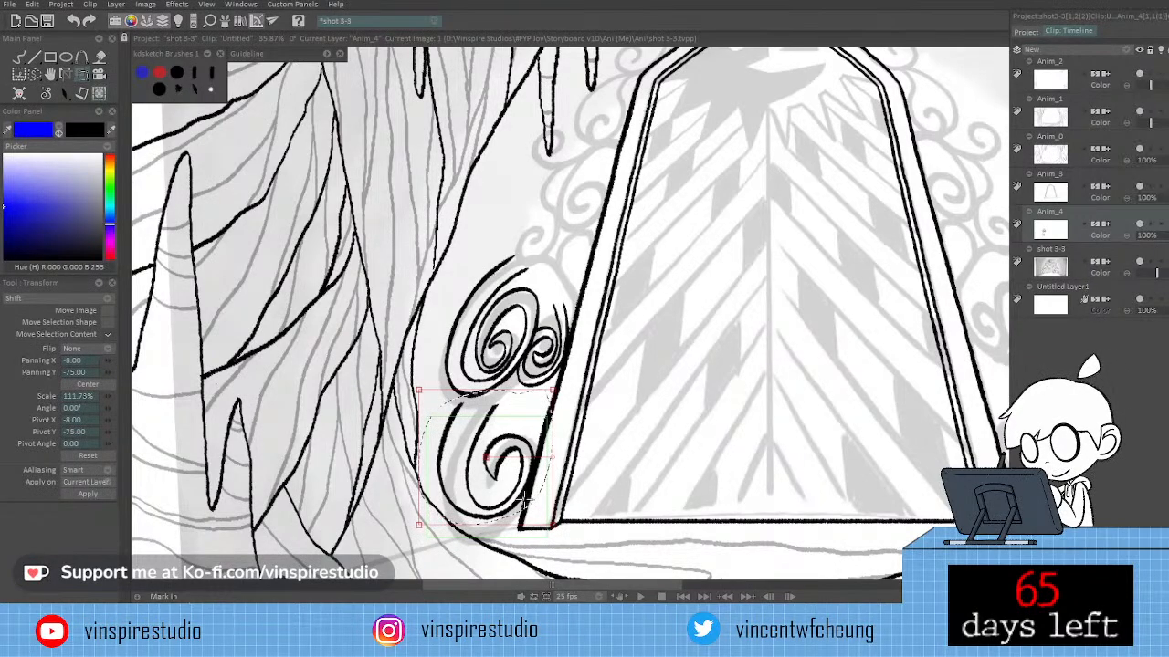
pyautogui.moveTo(525, 499); pyautogui.dragTo(545, 524)
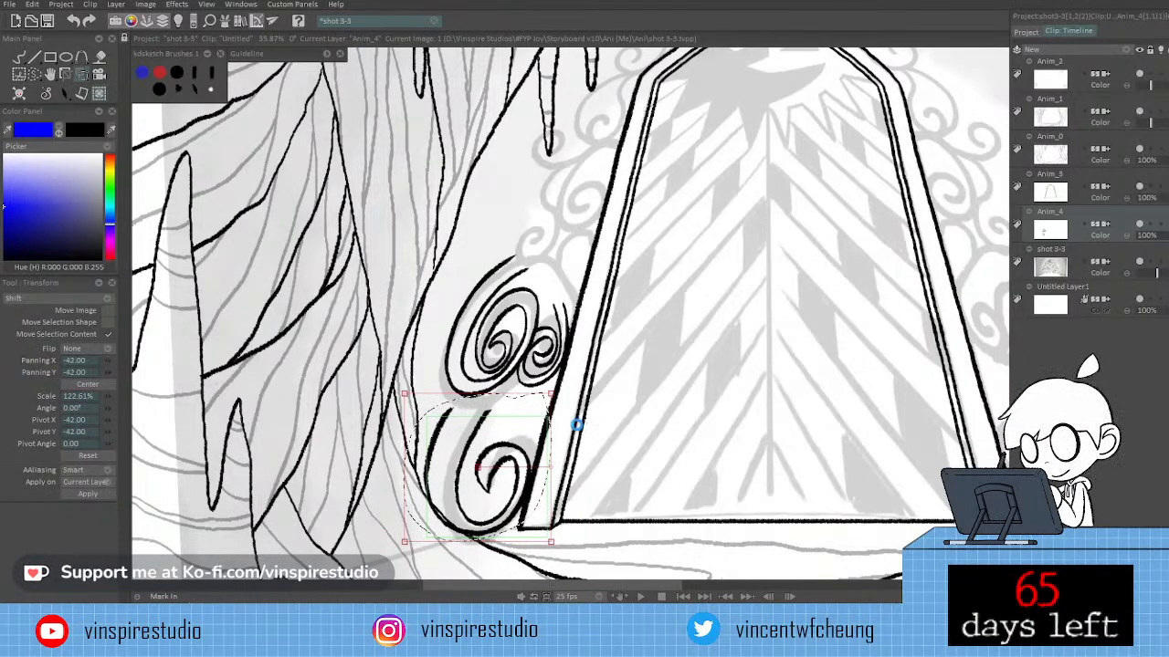
pyautogui.press('Return')
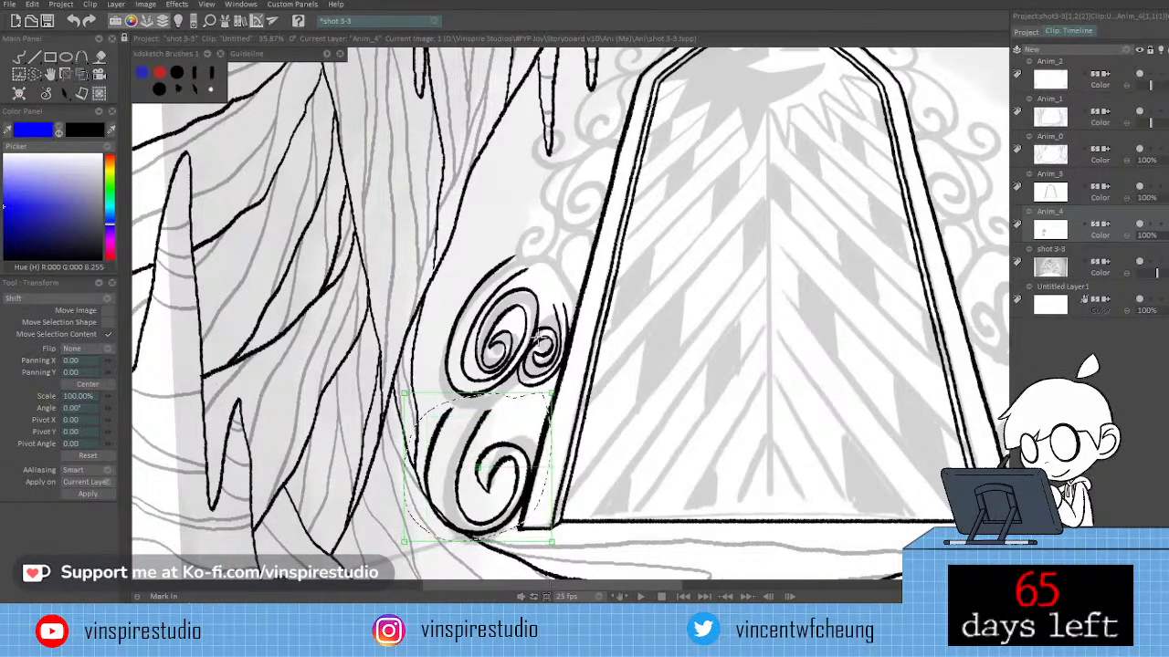
pyautogui.press('s')
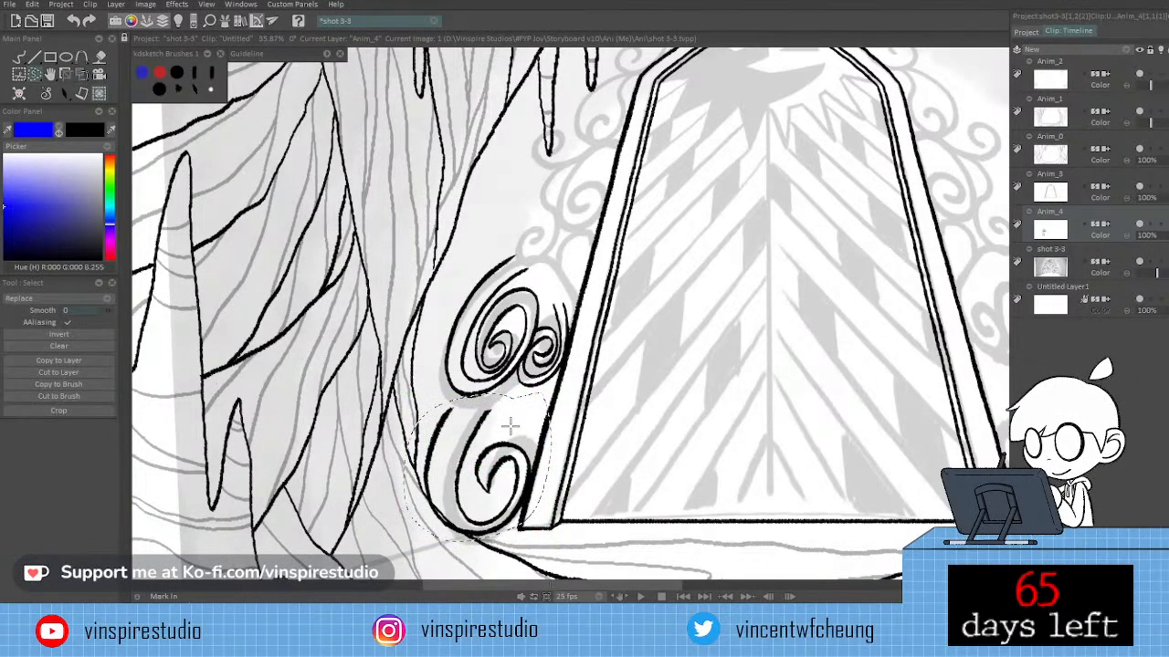
pyautogui.hotkey('ctrl', 'd')
# Return to the custom brush in erase mode and save the shot 3-3 project.
pyautogui.press('b')
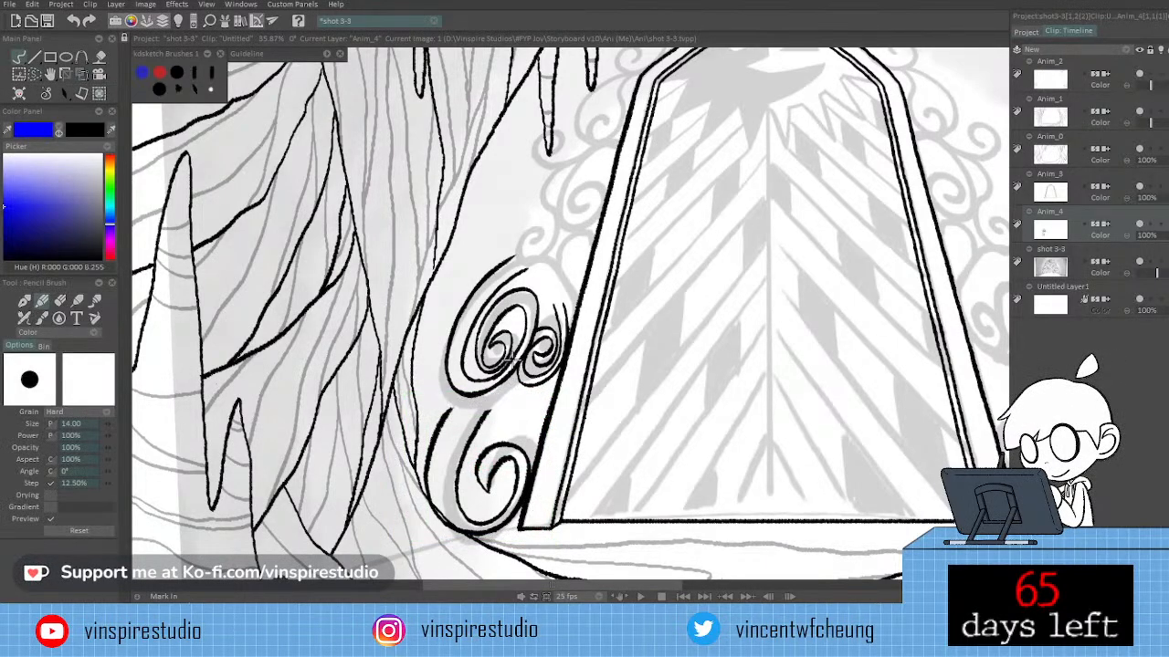
pyautogui.click(94, 318)
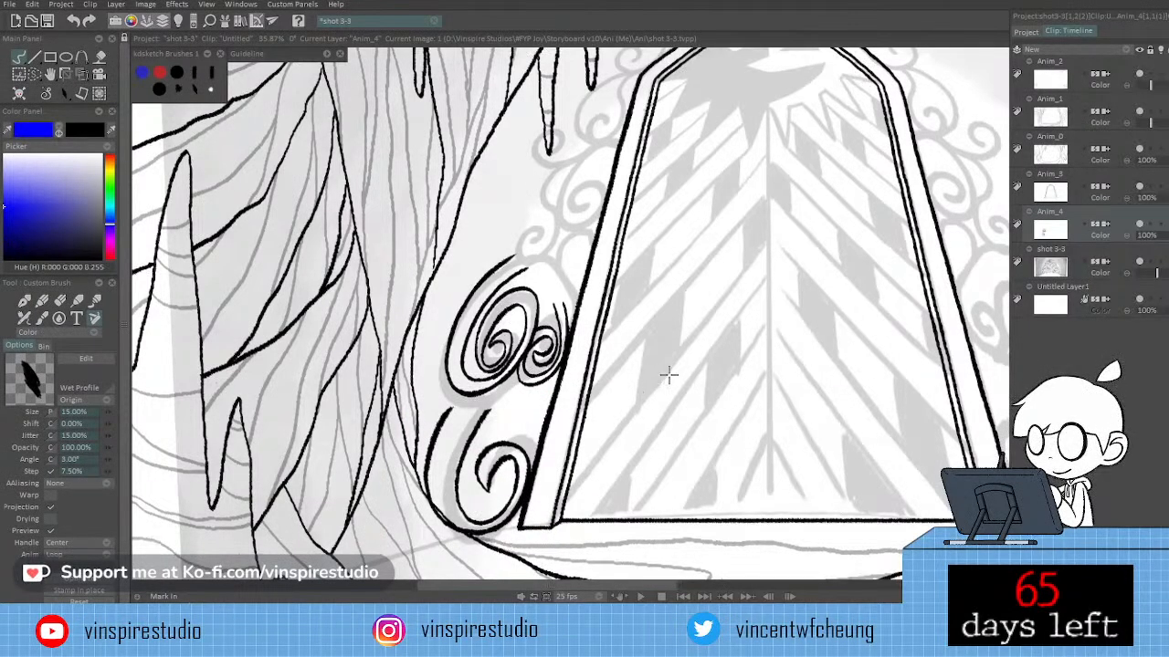
pyautogui.moveTo(669, 375); pyautogui.dragTo(683, 367)
pyautogui.press('e')
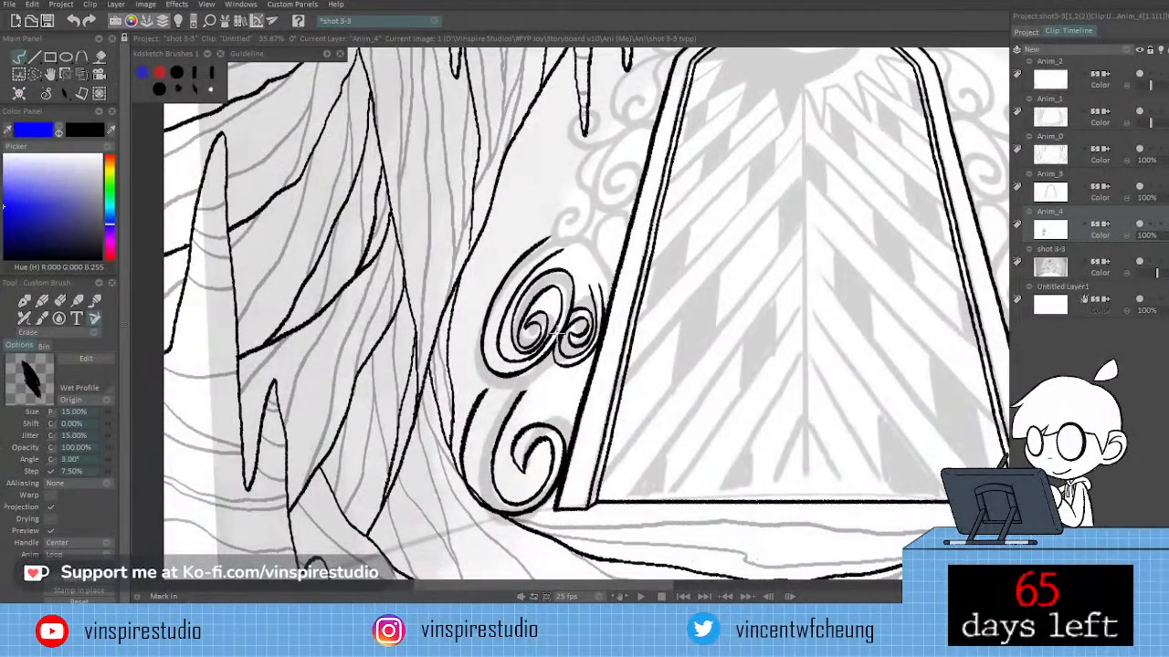
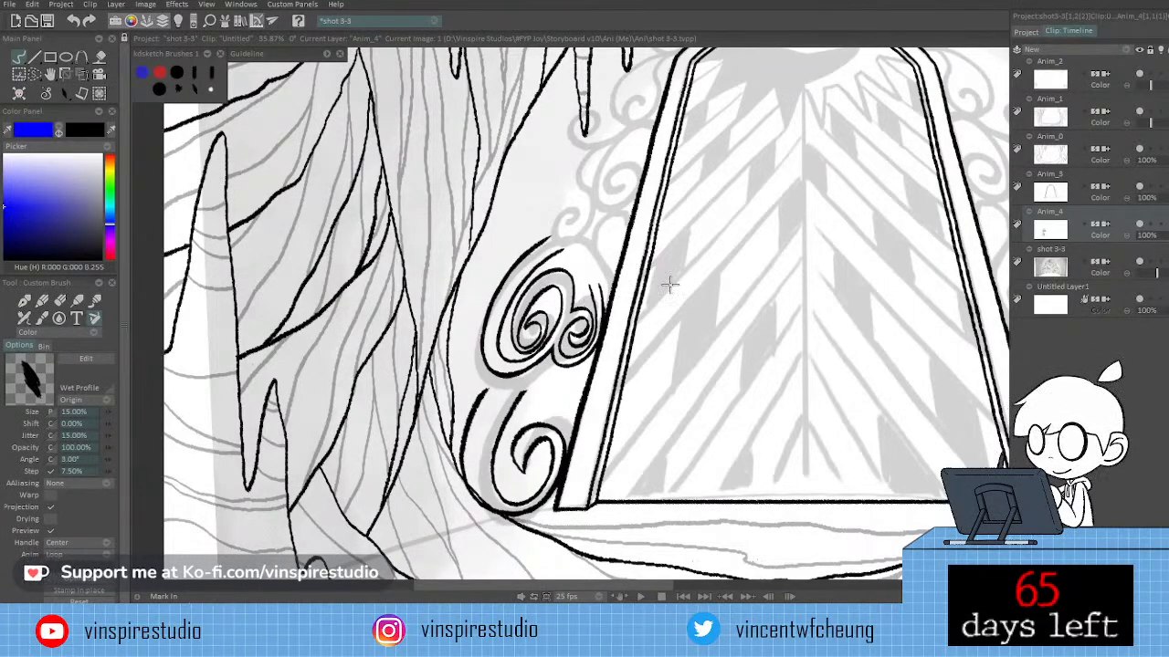
pyautogui.hotkey('ctrl', 's')
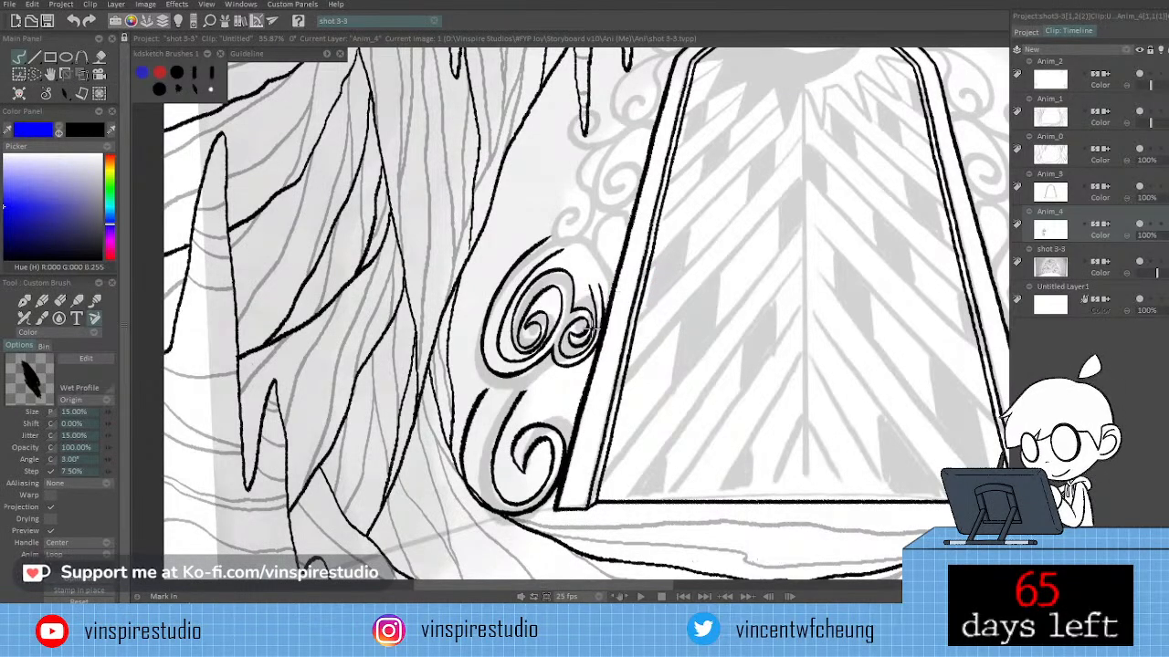
# Touch up the base of the small spiral and ink the lower spiral's inner line up to meet it.
pyautogui.press('e')
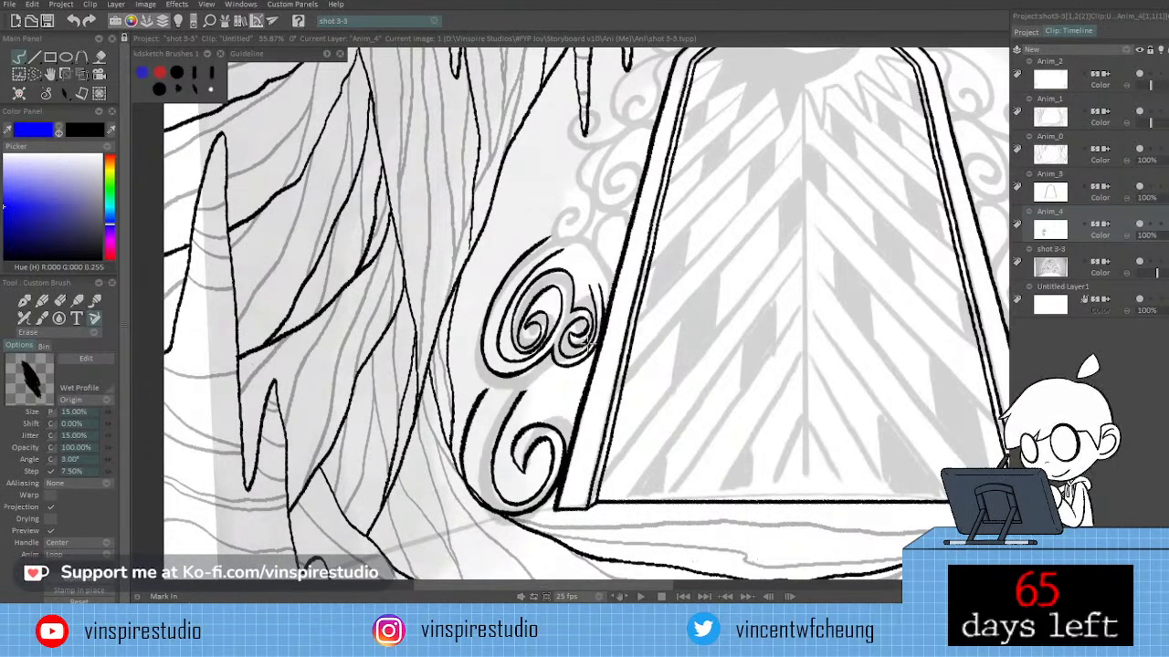
pyautogui.moveTo(588, 344); pyautogui.dragTo(580, 350)
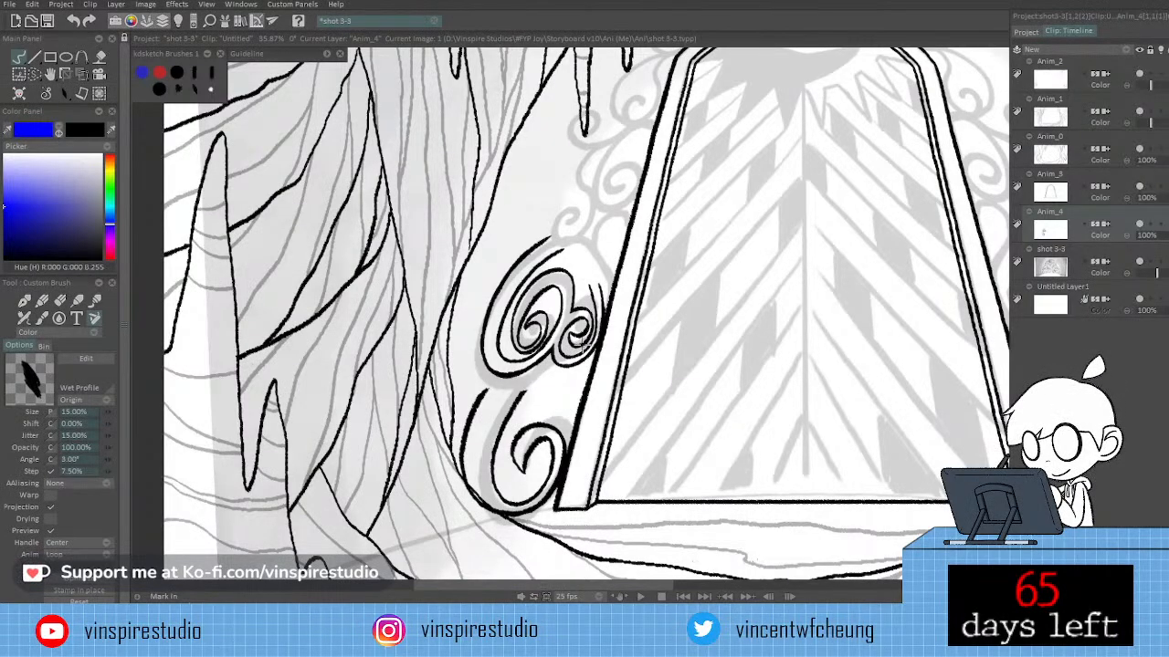
pyautogui.press('e')
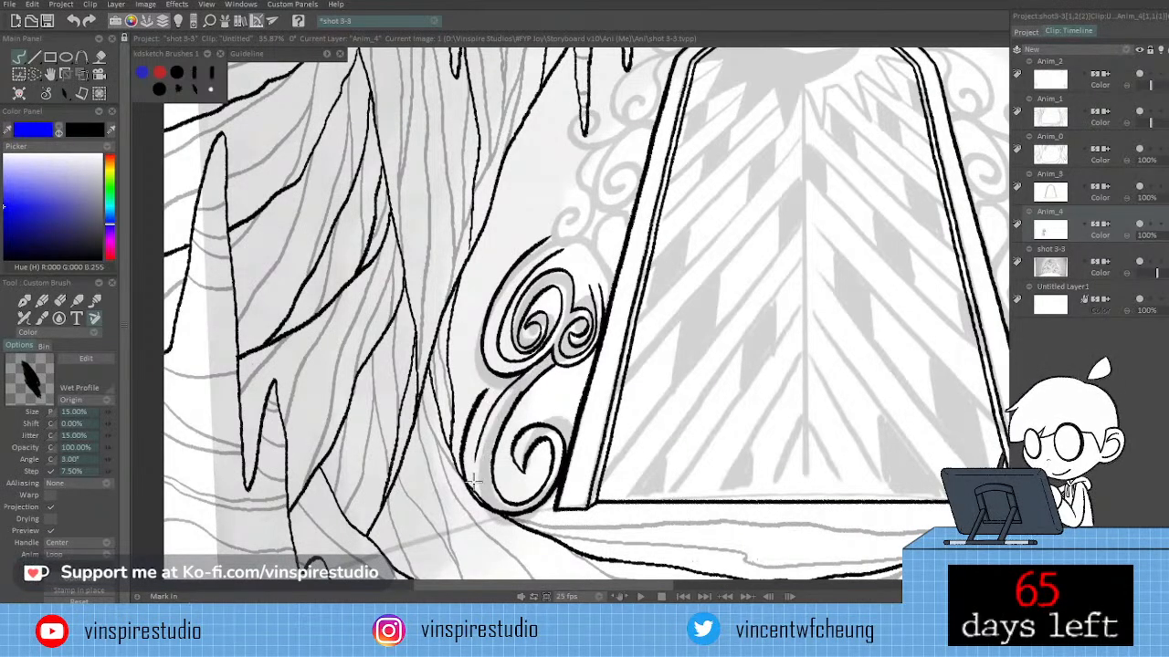
pyautogui.moveTo(484, 422); pyautogui.dragTo(476, 441)
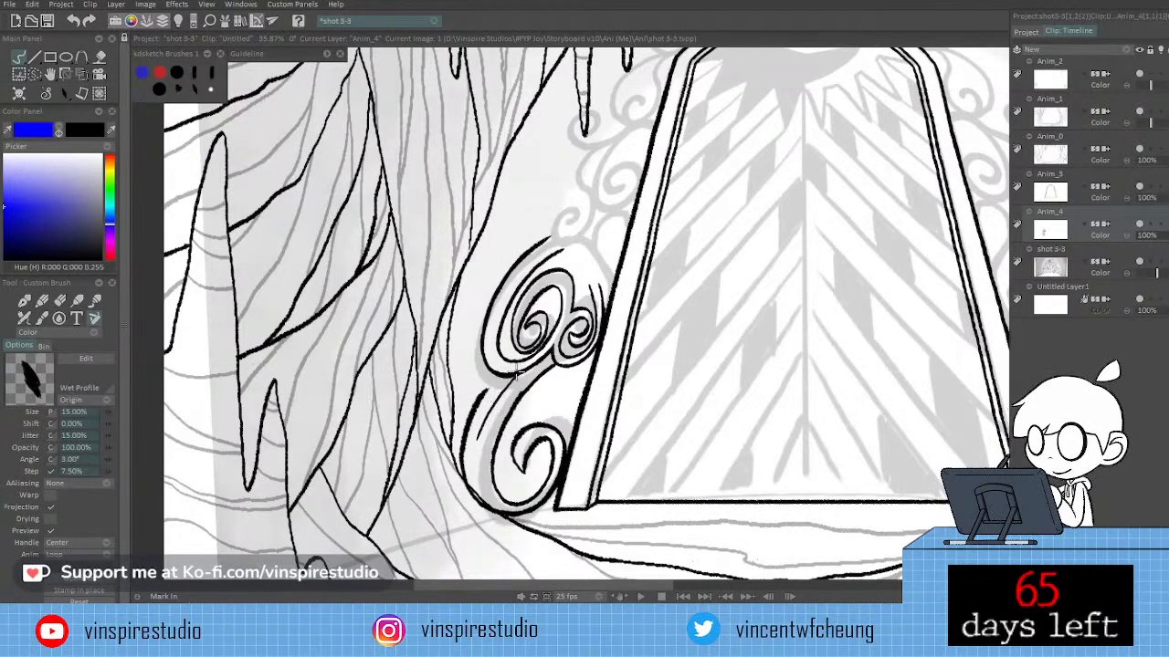
pyautogui.hotkey('ctrl', 'z')
pyautogui.moveTo(517, 376); pyautogui.dragTo(479, 496)
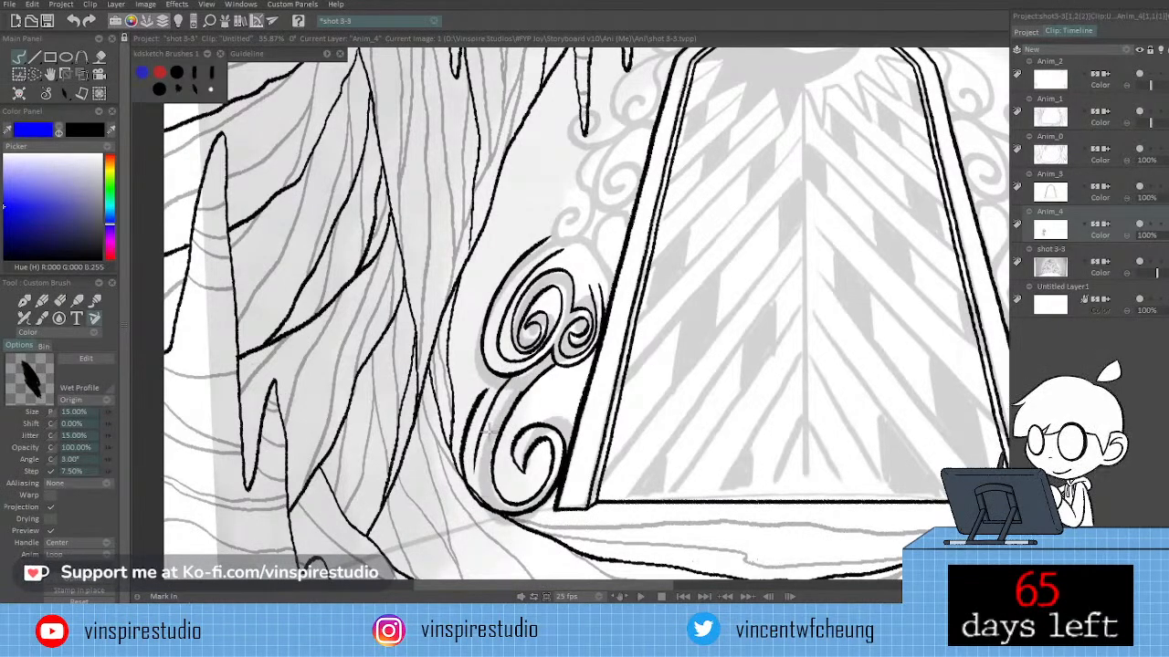
pyautogui.hotkey('ctrl', 'z')
pyautogui.moveTo(514, 375); pyautogui.dragTo(479, 462)
pyautogui.hotkey('ctrl', 'z')
pyautogui.moveTo(497, 399)
pyautogui.mouseDown()
pyautogui.moveTo(484, 417)
pyautogui.moveTo(475, 497)
pyautogui.mouseUp()
pyautogui.hotkey('ctrl', 'z')
pyautogui.moveTo(480, 417); pyautogui.dragTo(482, 505)
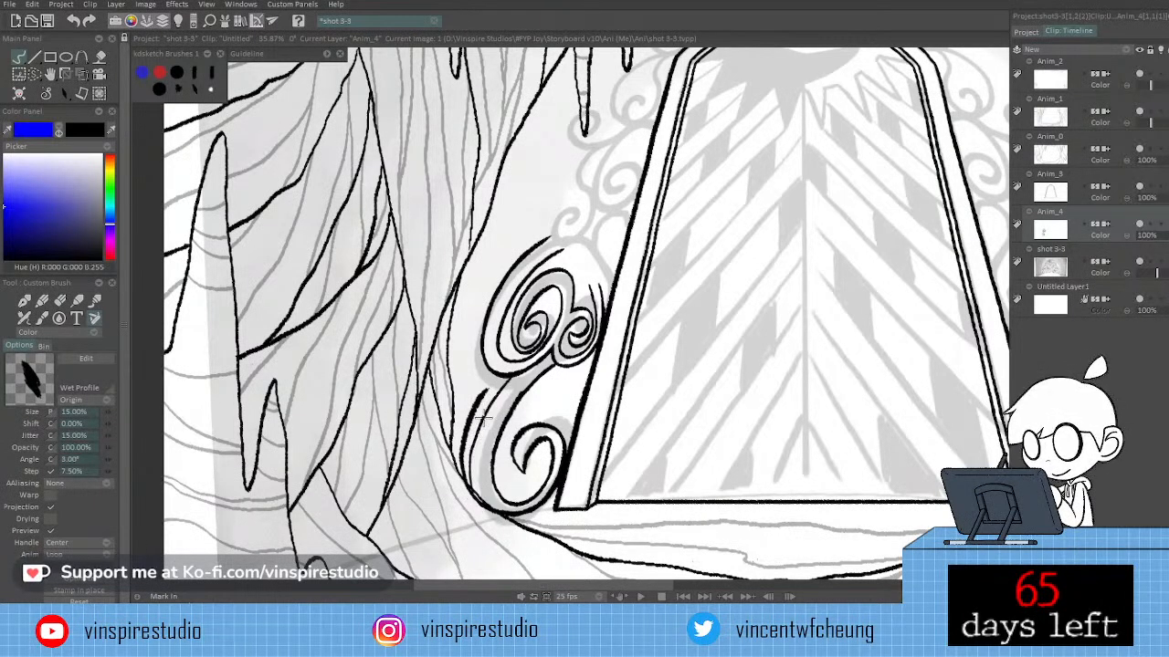
pyautogui.hotkey('ctrl', 'z')
pyautogui.moveTo(483, 419); pyautogui.dragTo(477, 482)
pyautogui.moveTo(473, 439); pyautogui.dragTo(473, 488)
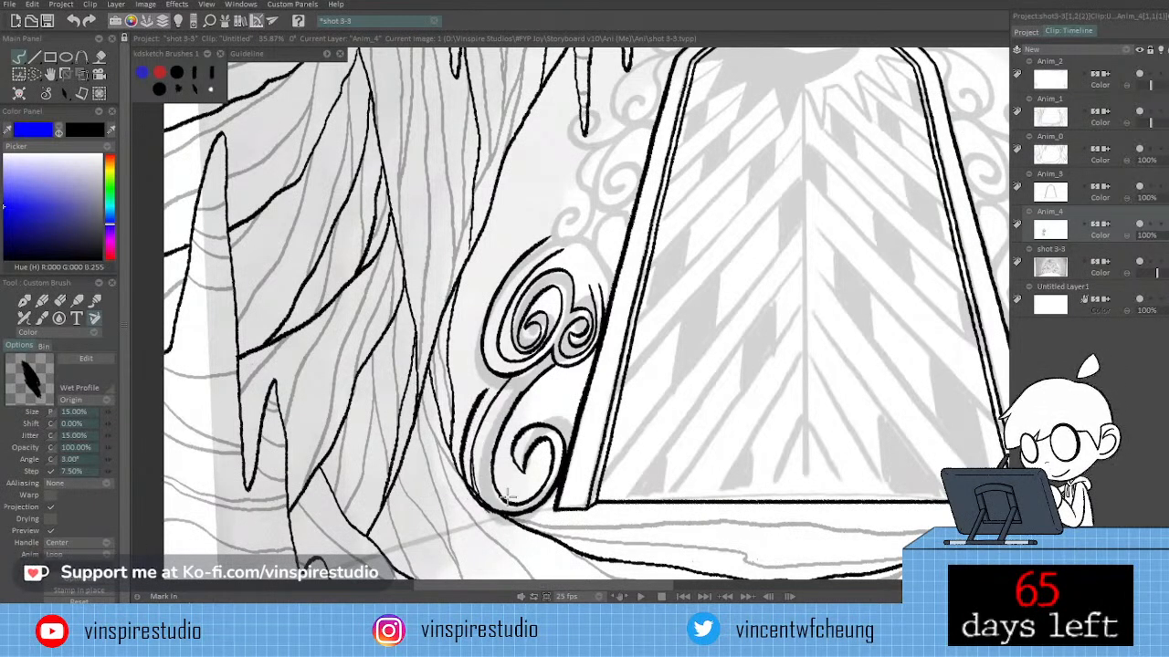
pyautogui.hotkey('ctrl', 'z')
pyautogui.moveTo(642, 361); pyautogui.dragTo(663, 305)
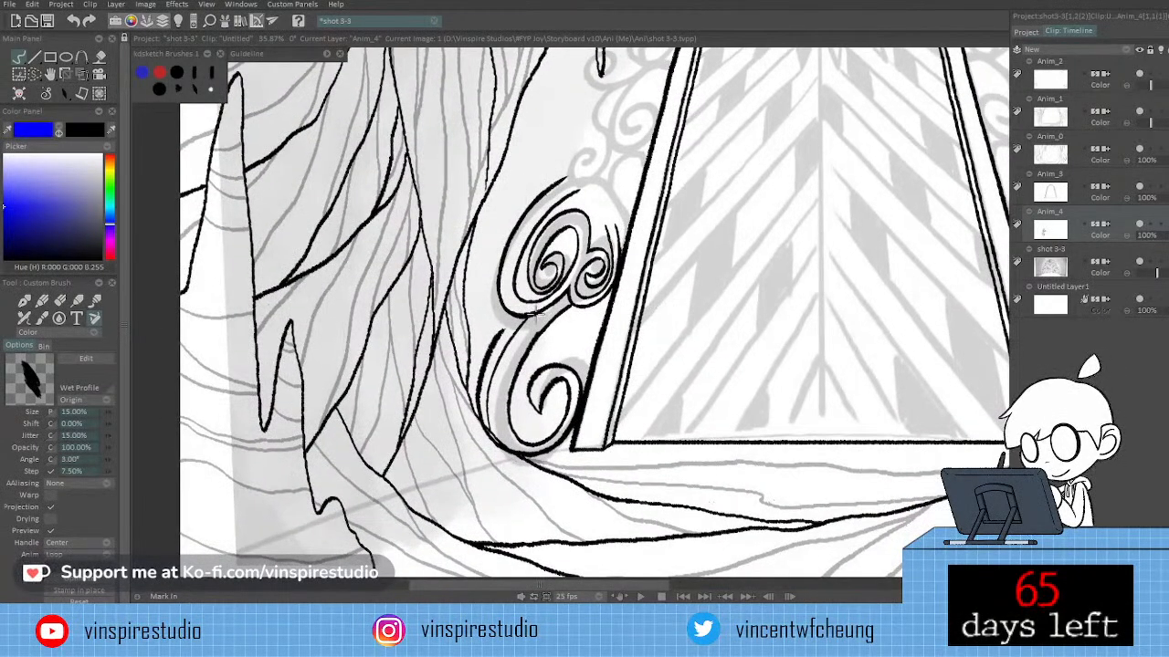
pyautogui.hotkey('ctrl', 'z')
pyautogui.hotkey('ctrl', 'z')
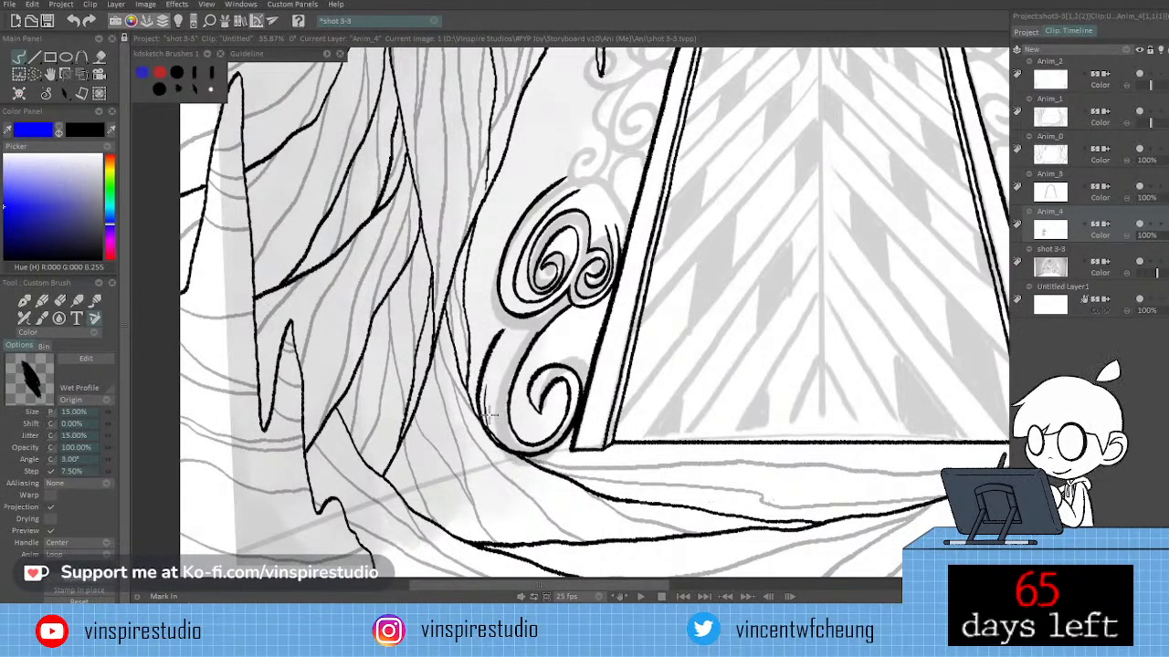
pyautogui.hotkey('ctrl', 'z')
# Ink the lower spiral's outer line from its base up to the large upper spiral and trim its edge in erase mode.
pyautogui.moveTo(487, 404); pyautogui.dragTo(510, 335)
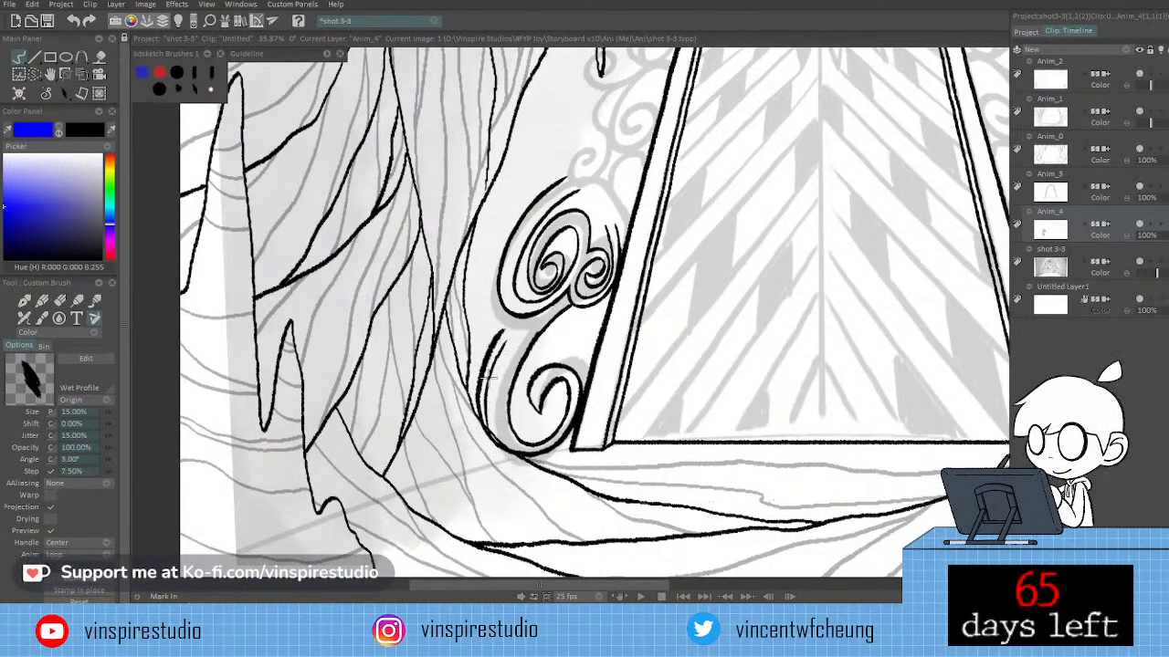
pyautogui.moveTo(485, 383); pyautogui.dragTo(520, 320)
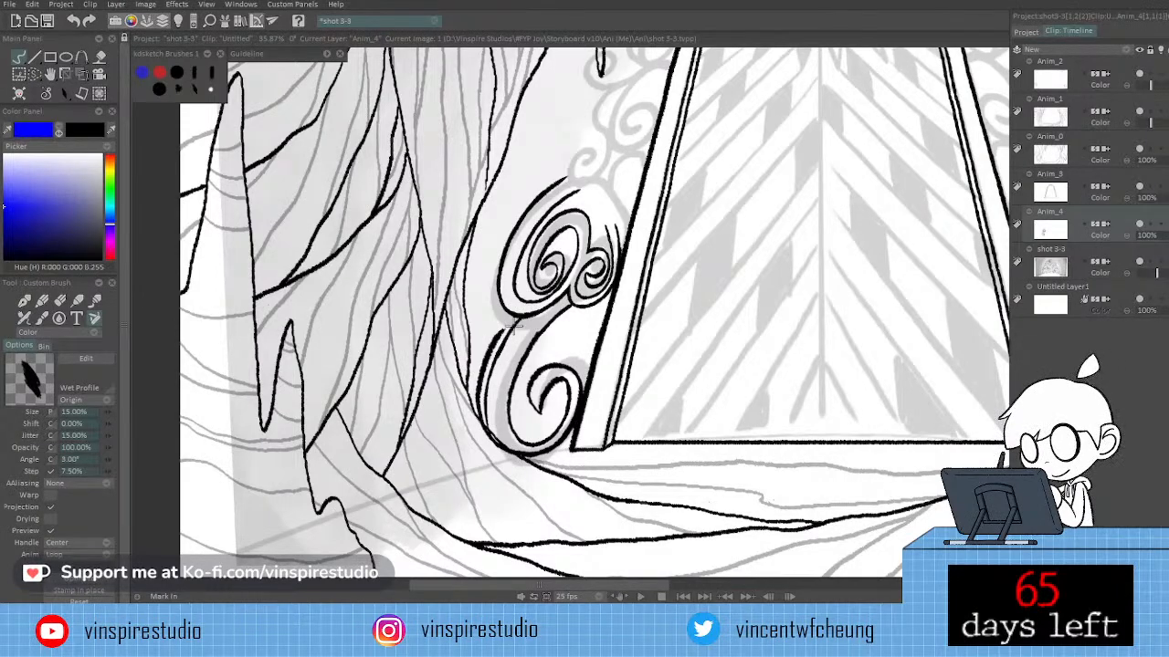
pyautogui.moveTo(514, 315); pyautogui.dragTo(494, 371)
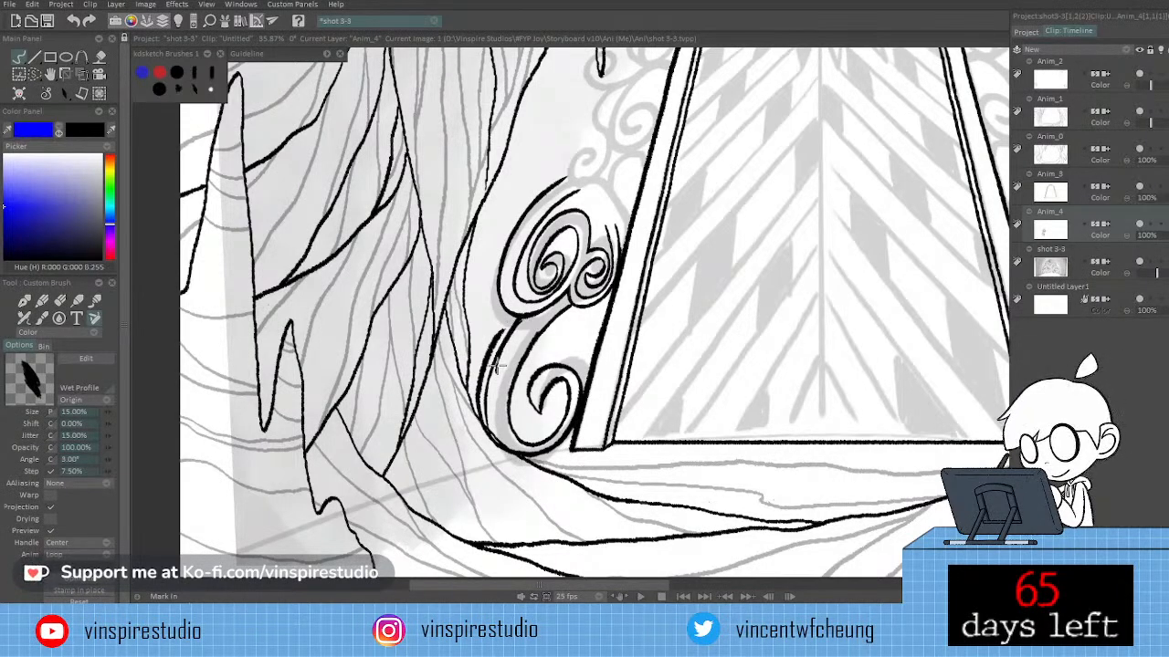
pyautogui.hotkey('ctrl', 'z')
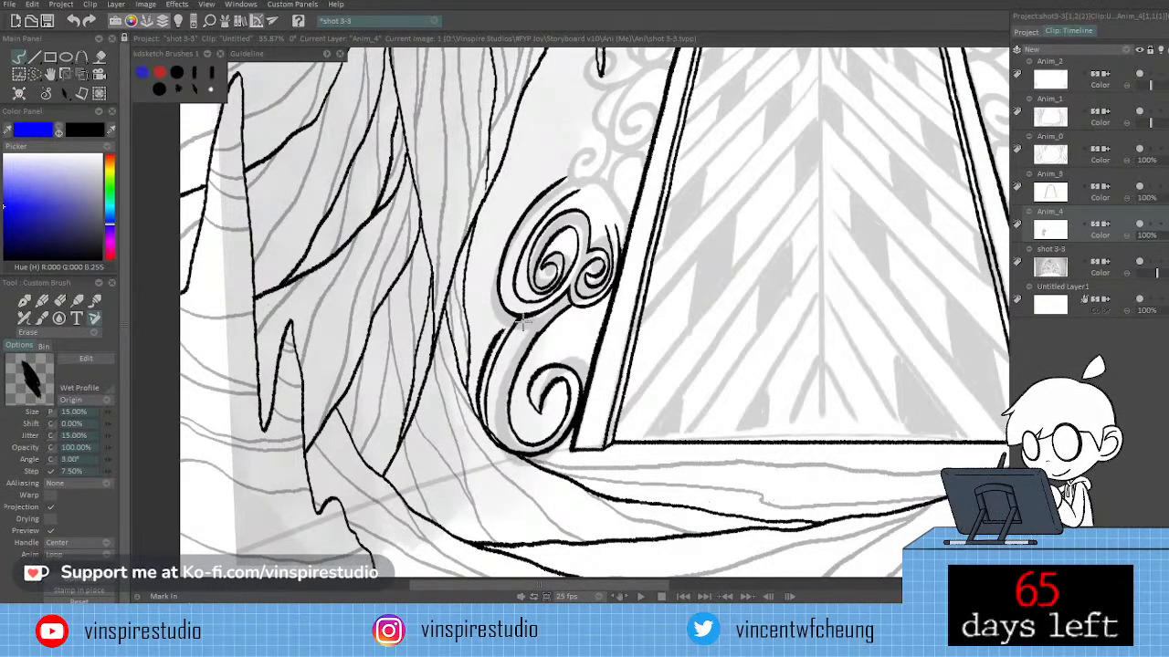
pyautogui.moveTo(523, 321); pyautogui.dragTo(494, 381)
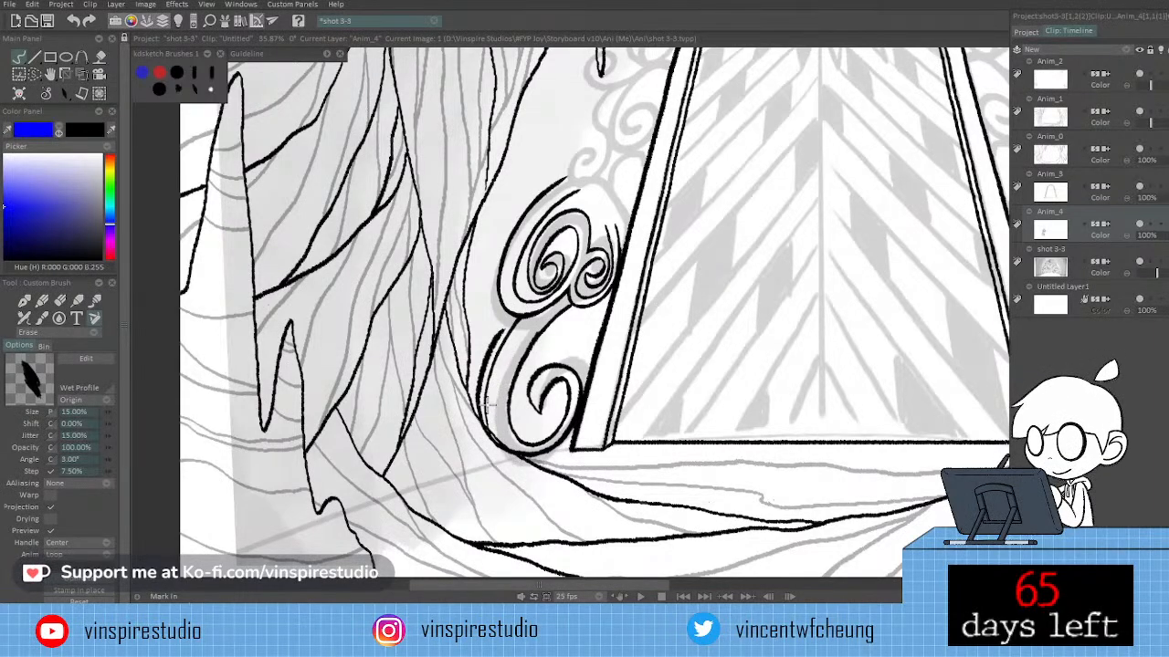
pyautogui.moveTo(485, 397); pyautogui.dragTo(495, 443)
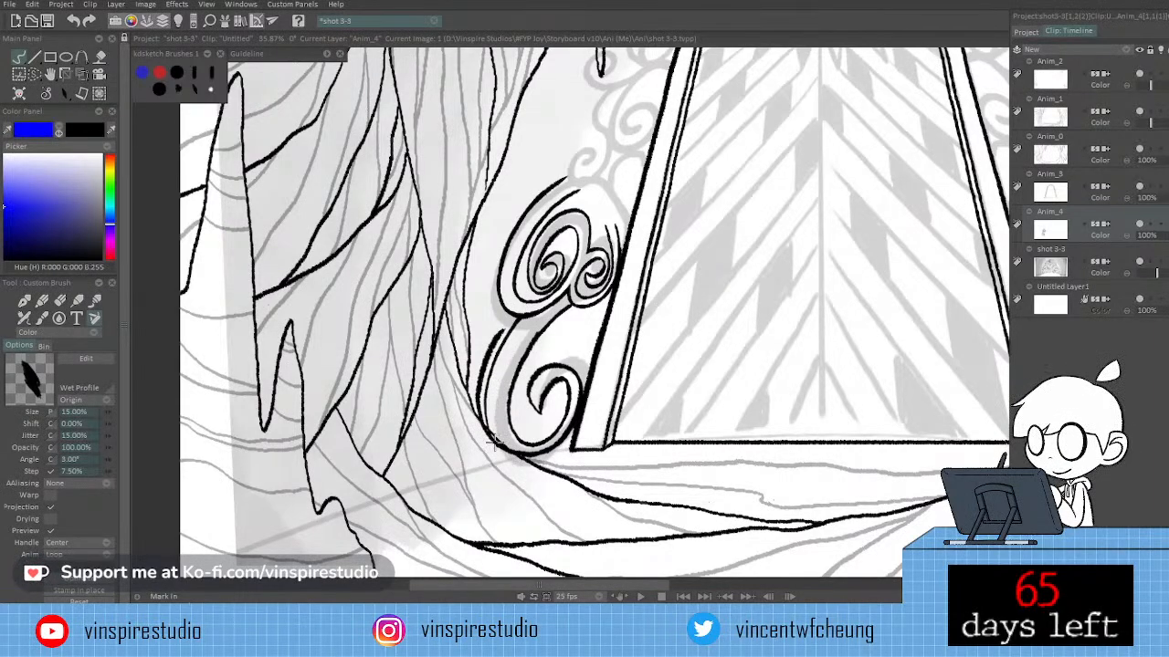
# Erase the doubled outer stroke along the lower spiral and tidy the single thinner line up to the upper spiral.
pyautogui.press('e')
pyautogui.moveTo(506, 327)
pyautogui.mouseDown()
pyautogui.moveTo(481, 371)
pyautogui.moveTo(478, 426)
pyautogui.moveTo(479, 405)
pyautogui.moveTo(511, 462)
pyautogui.mouseUp()
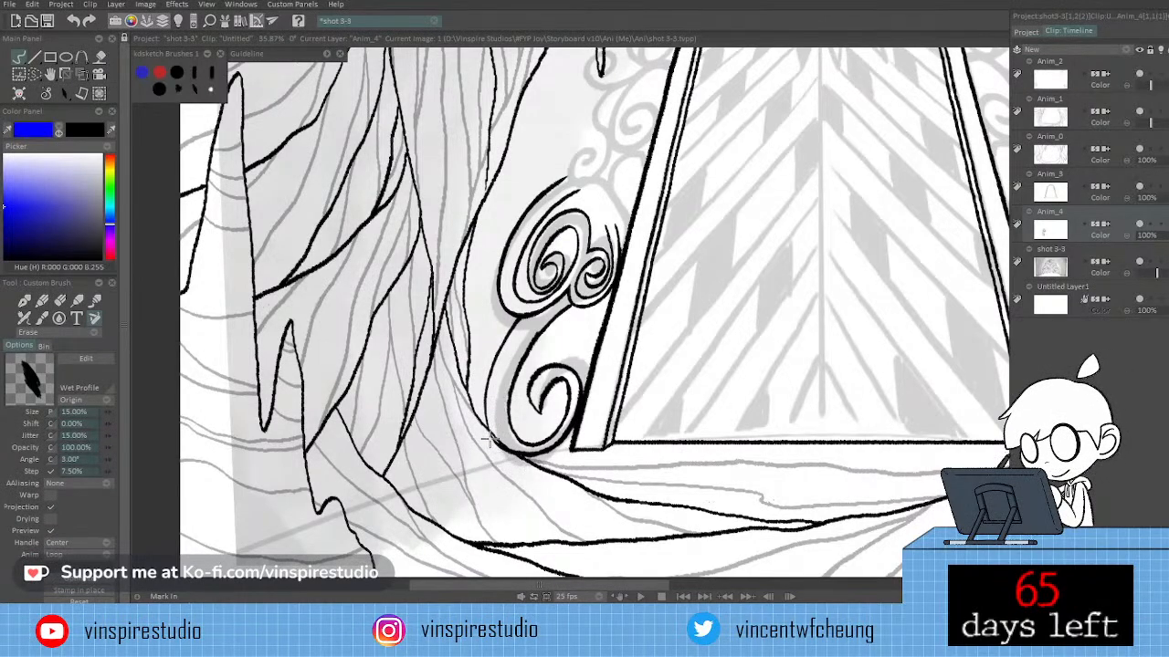
pyautogui.moveTo(484, 423); pyautogui.dragTo(494, 444)
pyautogui.press('n')
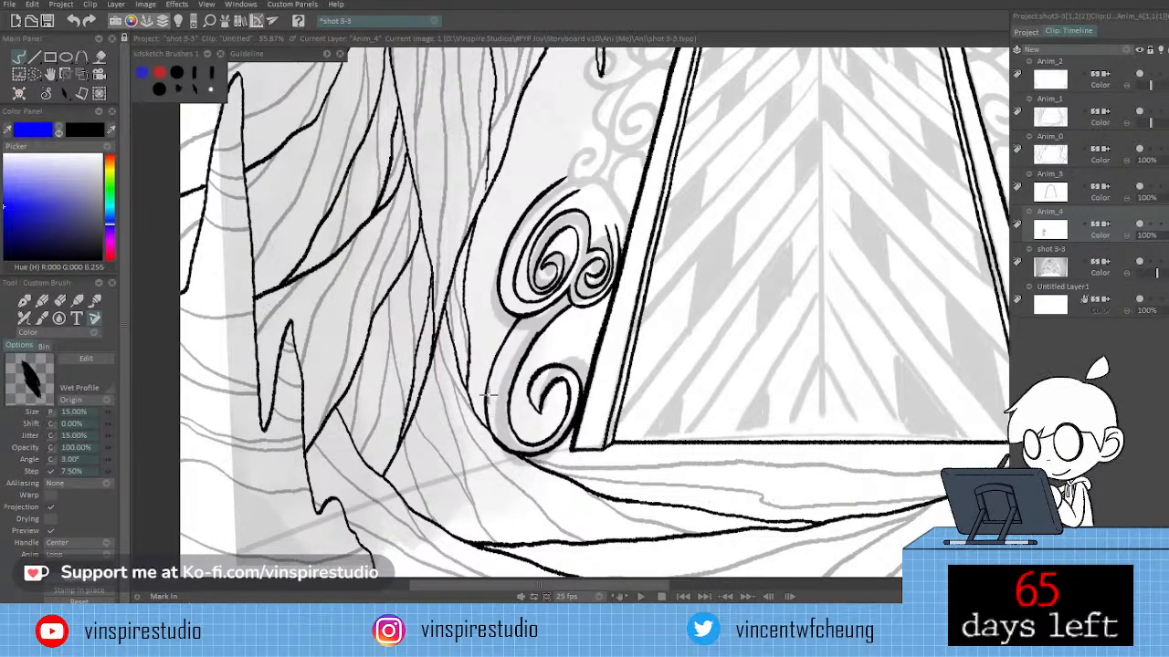
pyautogui.press('n')
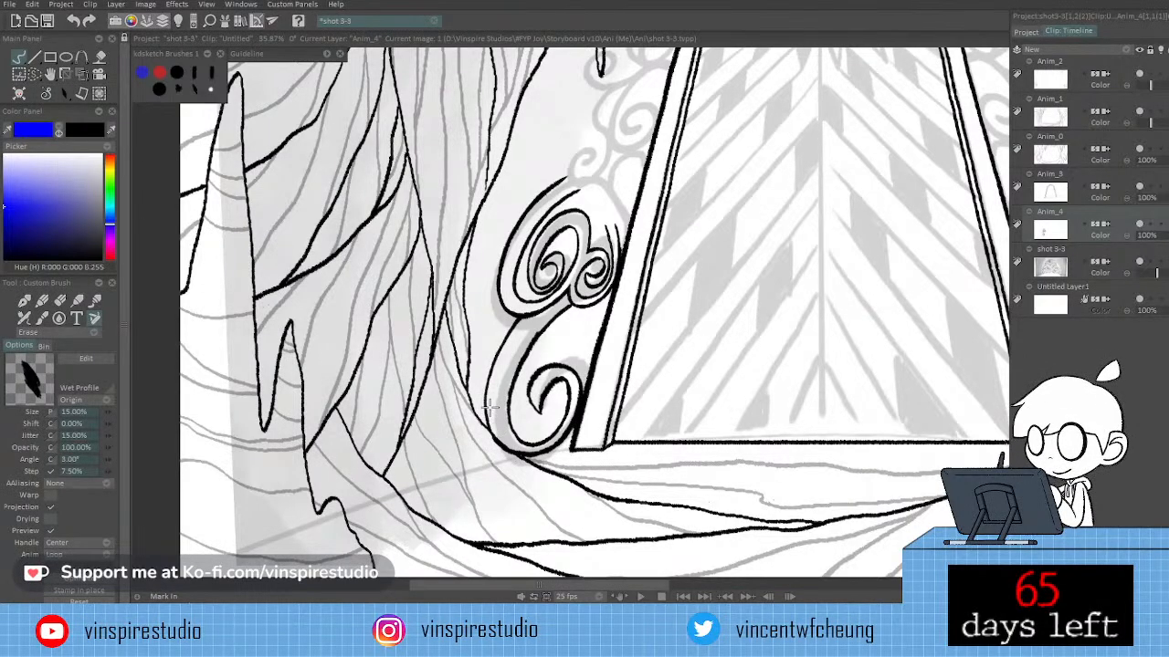
pyautogui.press('n')
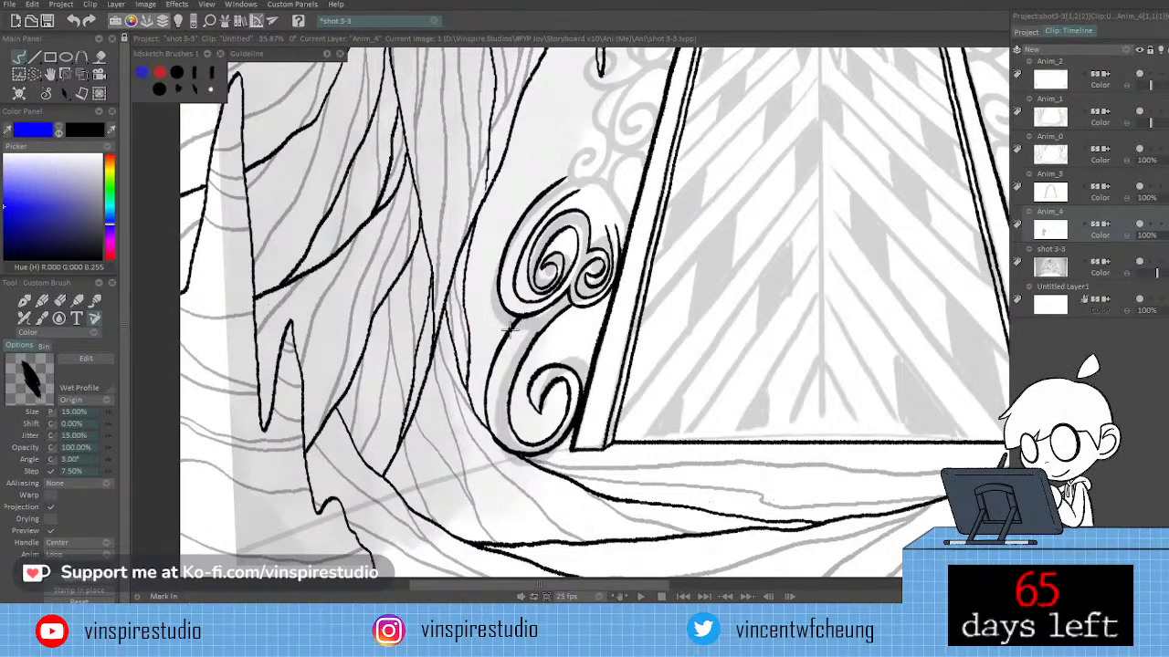
# Redraw the upper ends of the lower spiral's outer and inner lines so they curve toward the two upper spirals.
pyautogui.press('e')
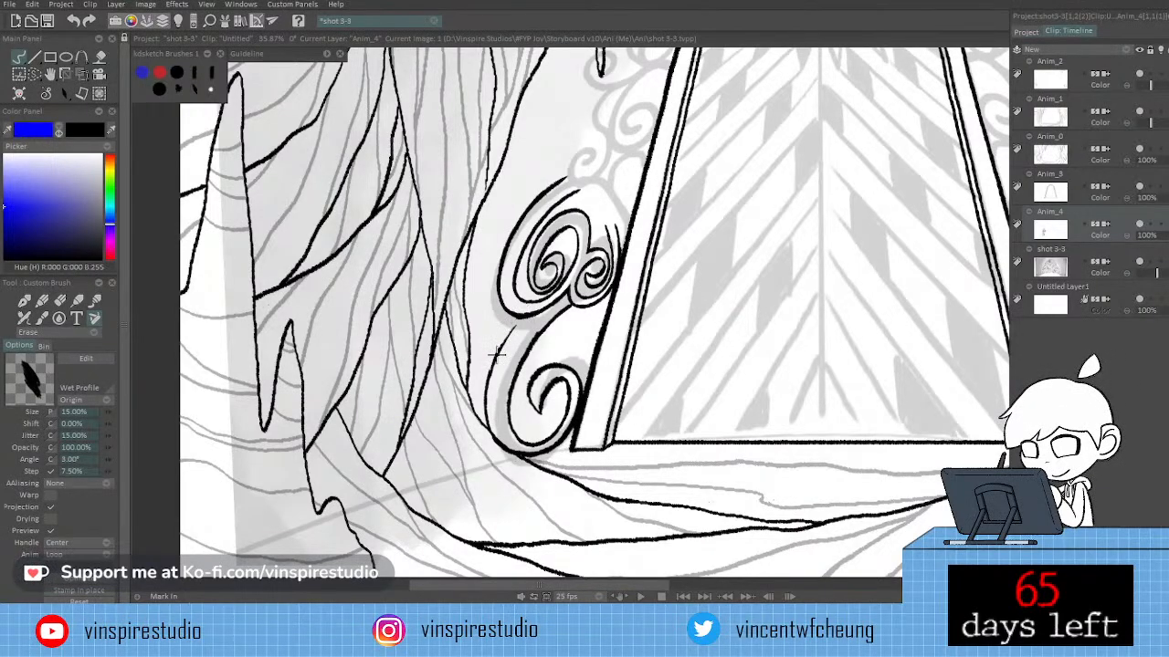
pyautogui.moveTo(487, 378); pyautogui.dragTo(535, 308)
pyautogui.press('e')
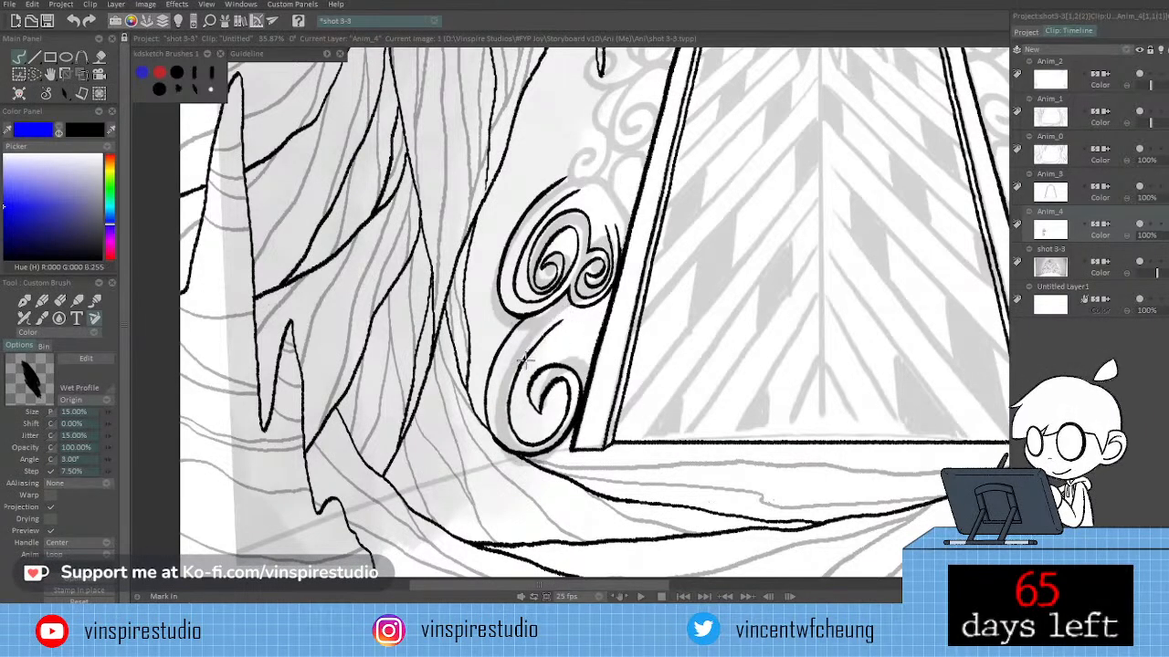
pyautogui.moveTo(555, 322); pyautogui.dragTo(527, 351)
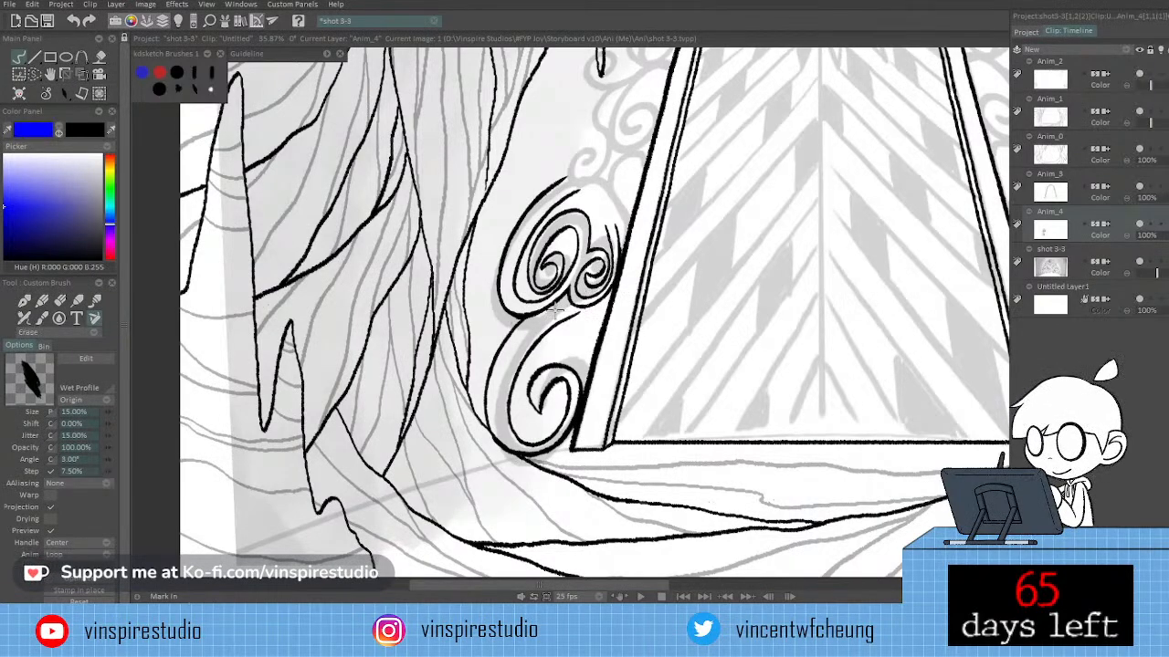
pyautogui.press('e')
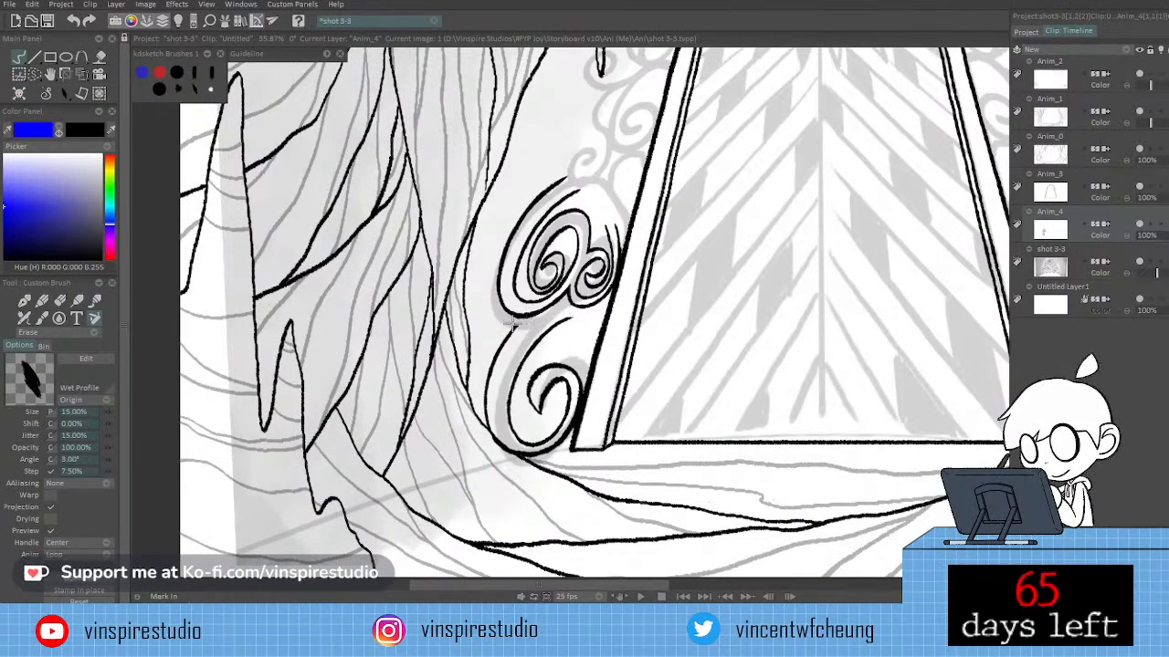
# Select the lower spiral's inner curl, scale it up to 108.02% against the door frame, apply the transform, and deselect it.
pyautogui.press('s')
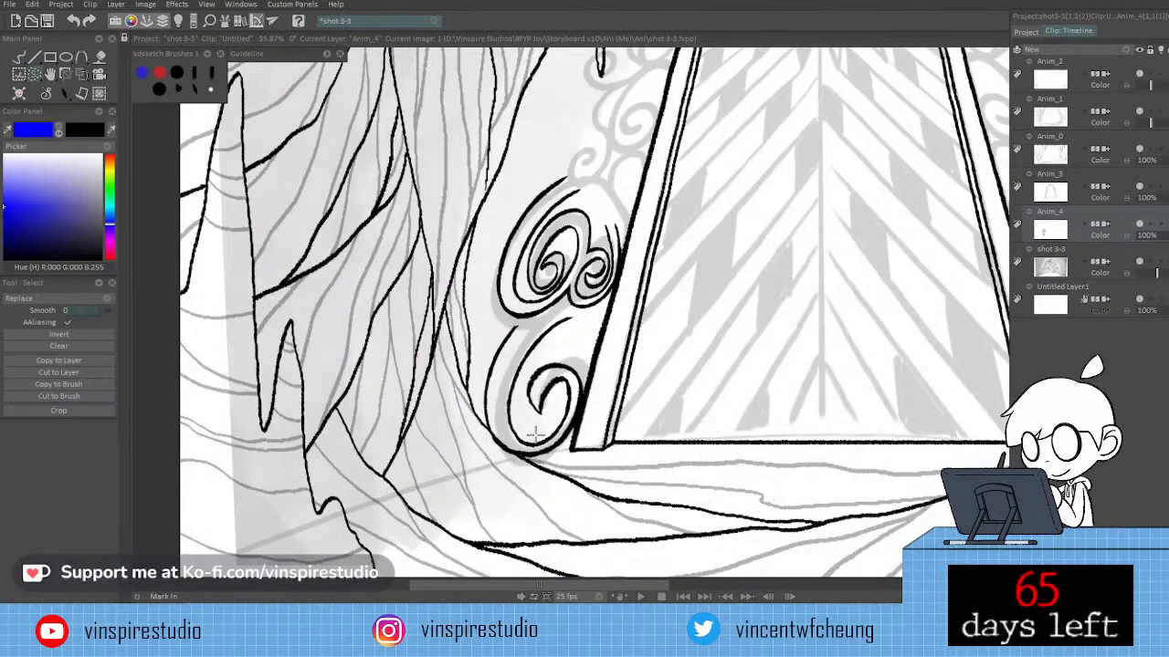
pyautogui.moveTo(531, 454)
pyautogui.mouseDown()
pyautogui.moveTo(512, 464)
pyautogui.moveTo(467, 409)
pyautogui.moveTo(502, 324)
pyautogui.moveTo(575, 315)
pyautogui.moveTo(516, 399)
pyautogui.moveTo(547, 428)
pyautogui.moveTo(548, 467)
pyautogui.moveTo(575, 471)
pyautogui.moveTo(569, 340)
pyautogui.moveTo(586, 420)
pyautogui.moveTo(570, 449)
pyautogui.mouseUp()
pyautogui.hotkey('ctrl', 'd')
pyautogui.hotkey('ctrl', 't')
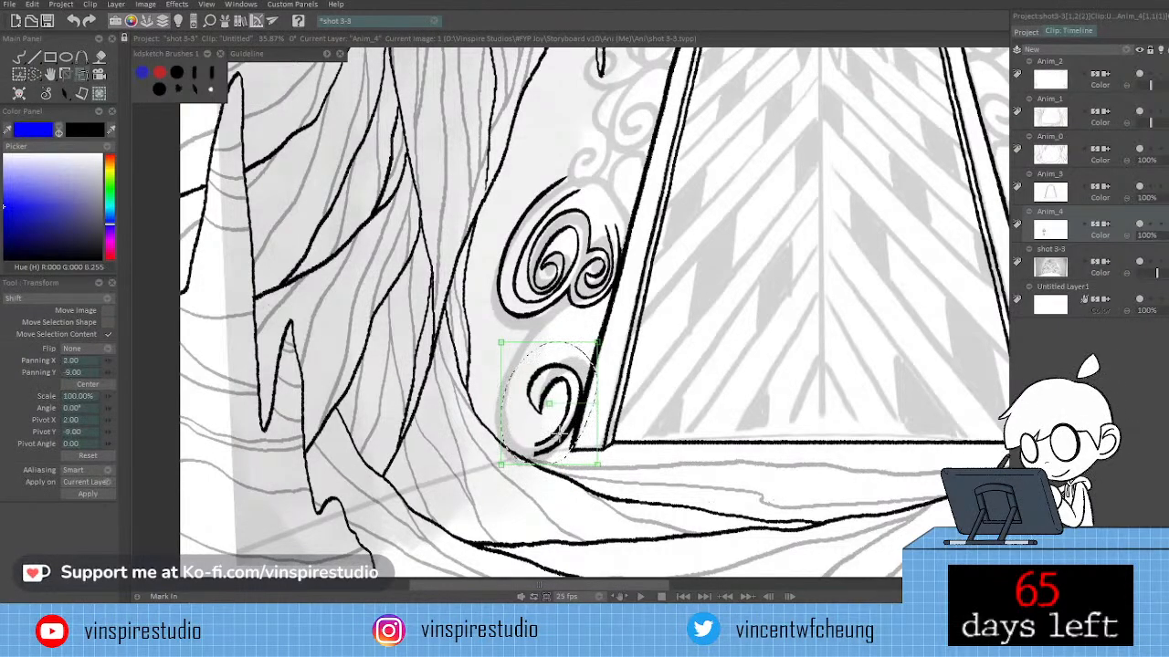
pyautogui.moveTo(560, 441)
pyautogui.mouseDown()
pyautogui.moveTo(603, 460)
pyautogui.moveTo(581, 439)
pyautogui.mouseUp()
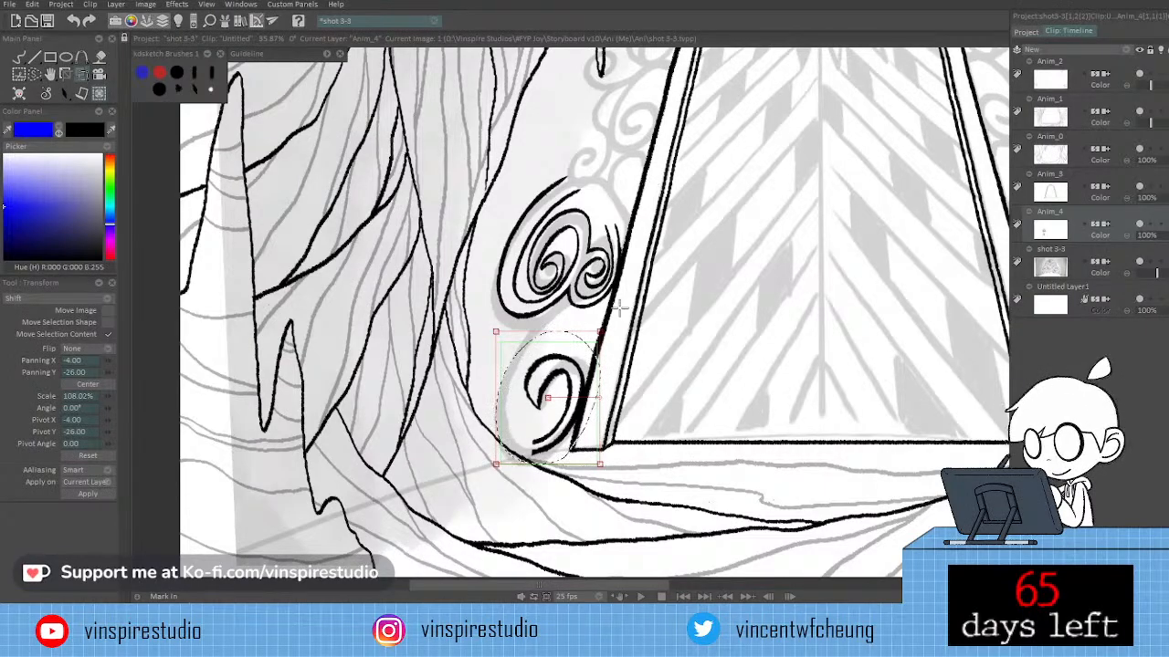
pyautogui.press('Return')
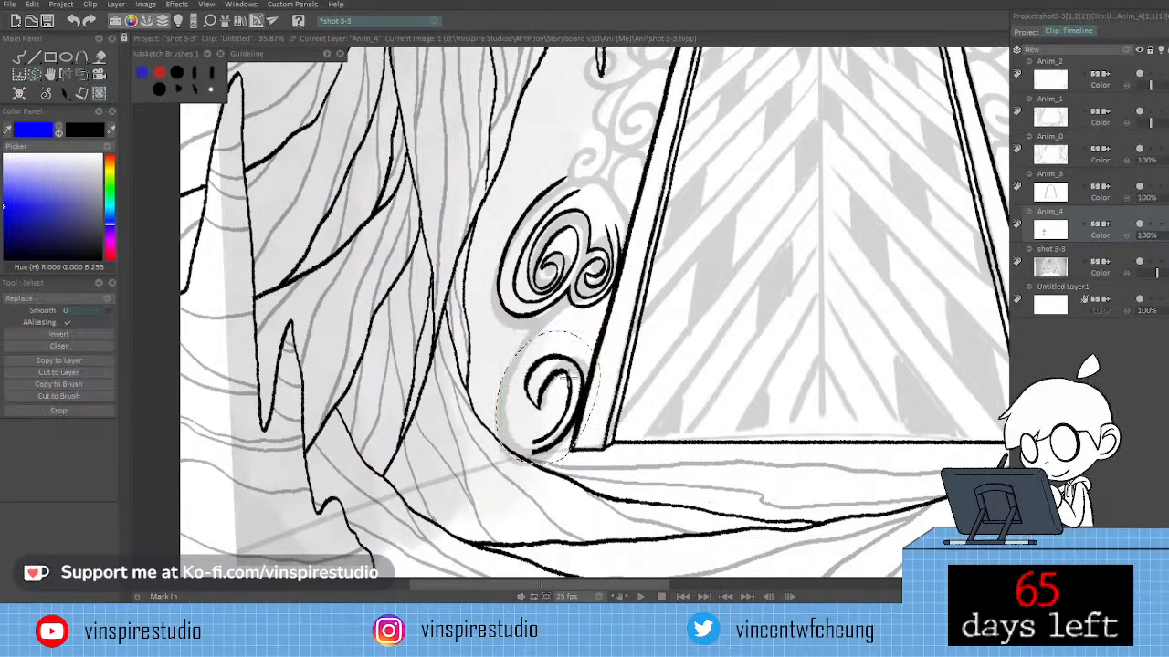
pyautogui.hotkey('ctrl', 'd')
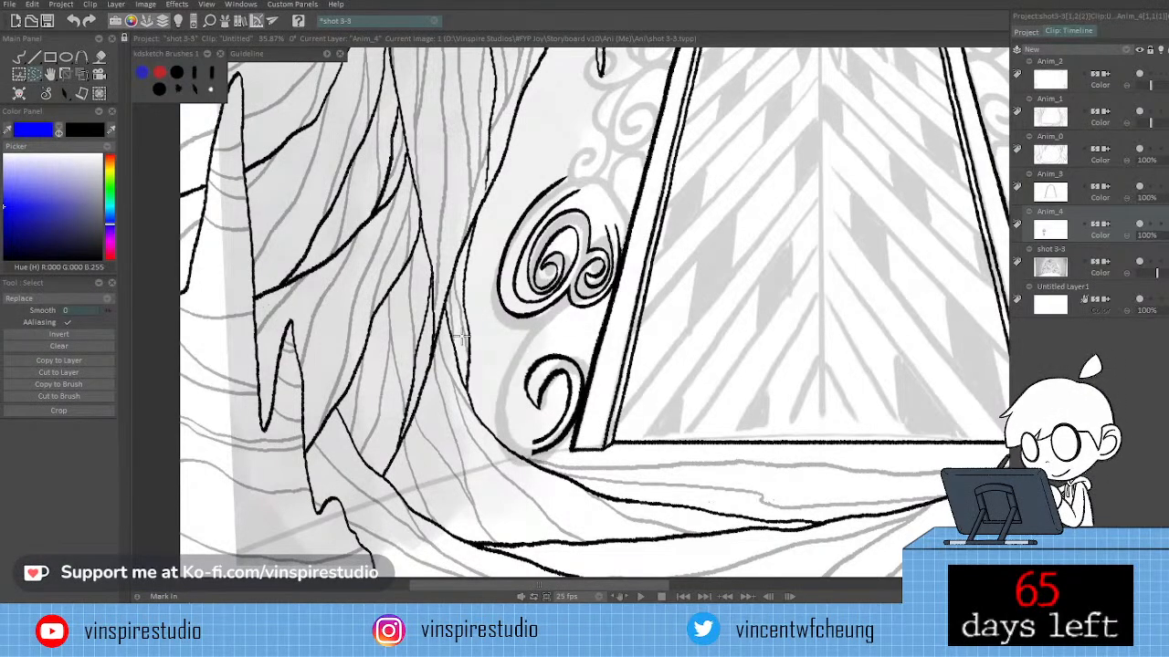
# Return to the custom brush and ink the lower spiral's outer line from beneath the upper spirals down to the root line.
pyautogui.press('b')
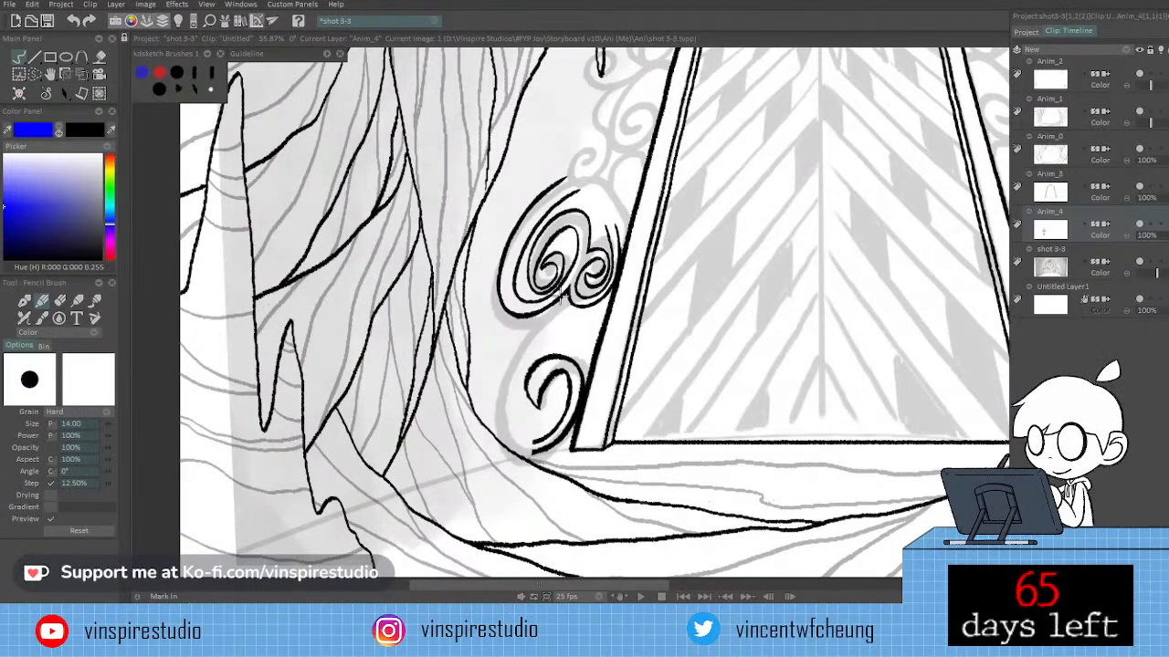
pyautogui.click(95, 319)
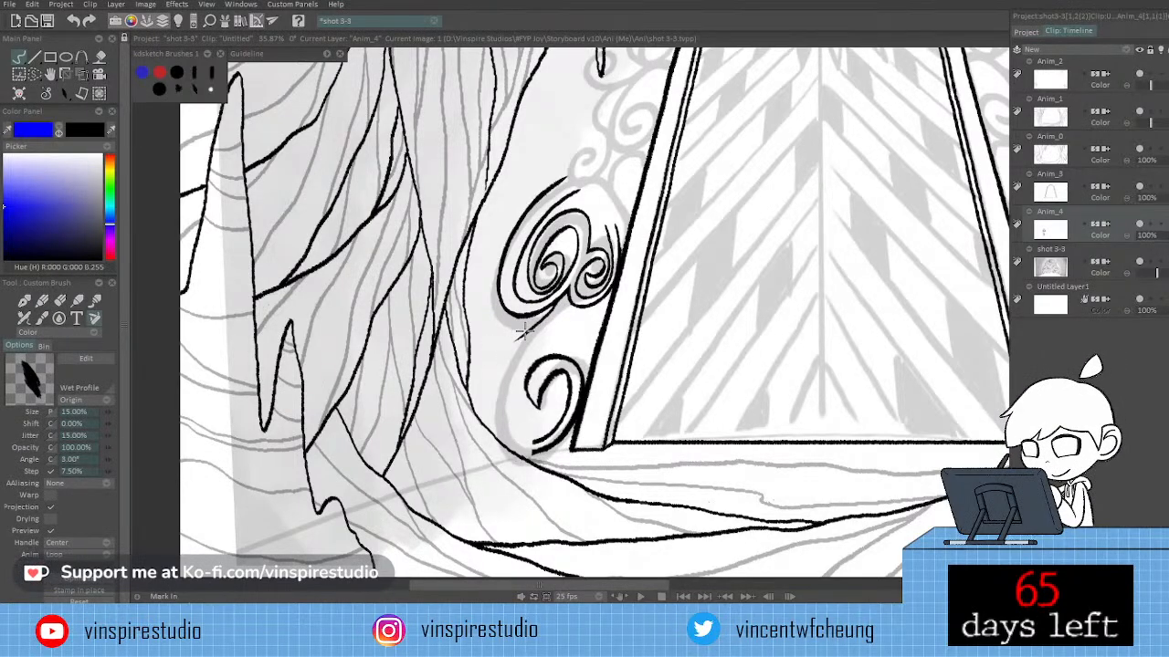
pyautogui.moveTo(525, 323); pyautogui.dragTo(517, 430)
pyautogui.moveTo(528, 329); pyautogui.dragTo(520, 422)
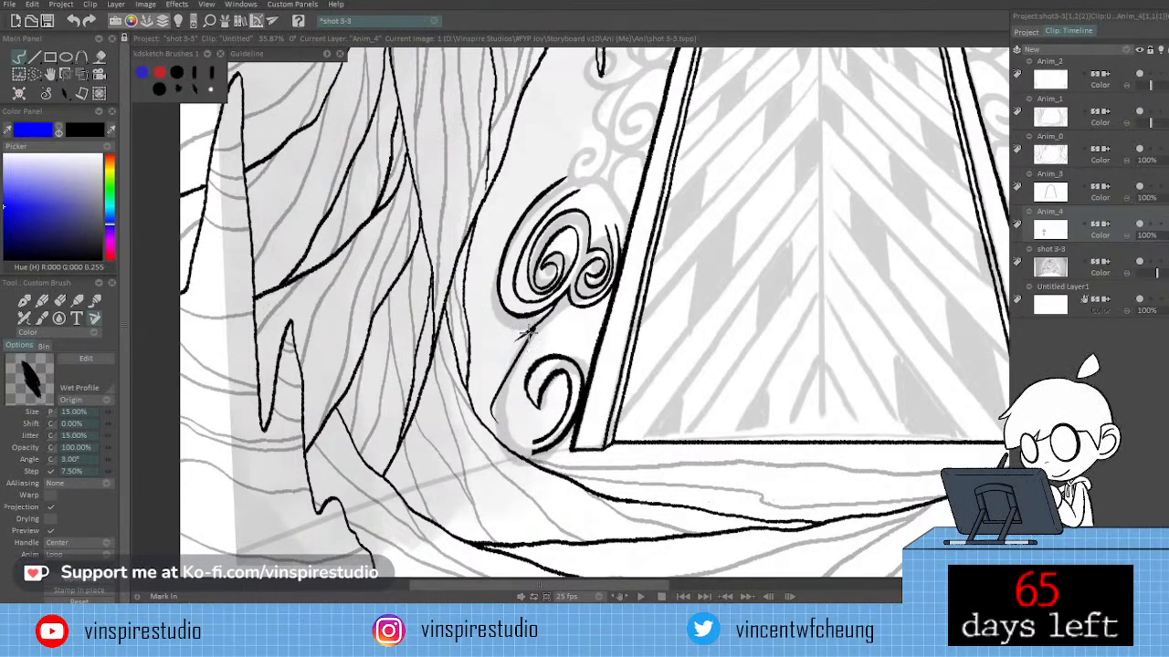
pyautogui.hotkey('ctrl', 'z')
pyautogui.moveTo(530, 330); pyautogui.dragTo(513, 434)
pyautogui.hotkey('ctrl', 'z')
pyautogui.moveTo(524, 336); pyautogui.dragTo(509, 448)
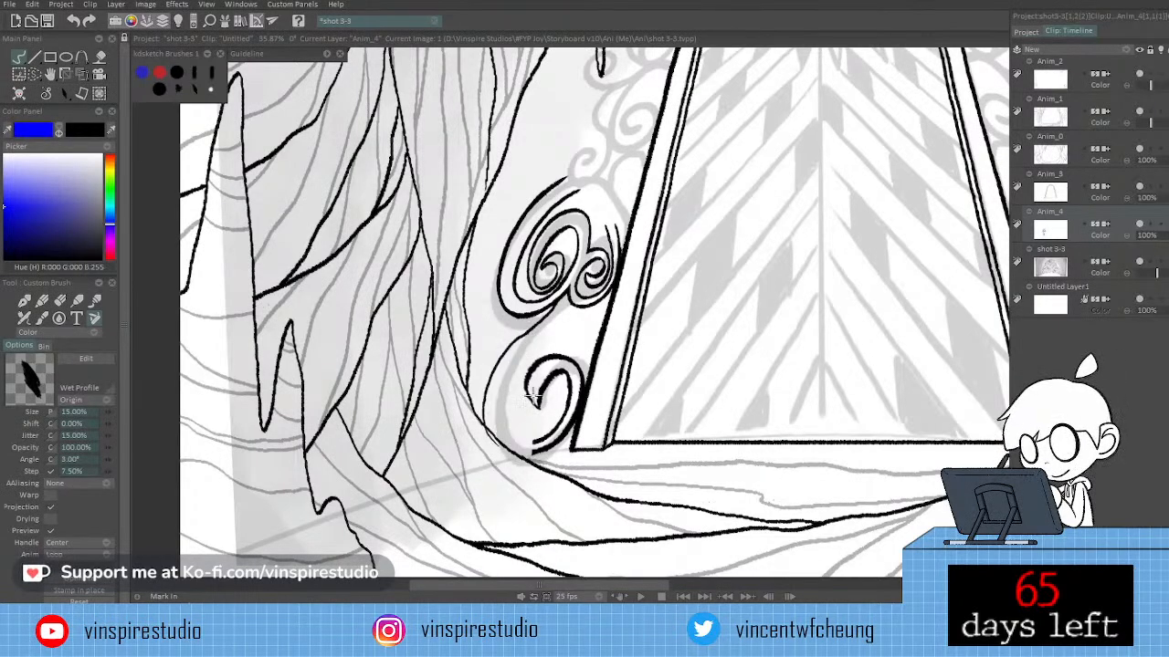
pyautogui.hotkey('ctrl', 'z')
pyautogui.moveTo(529, 335); pyautogui.dragTo(486, 418)
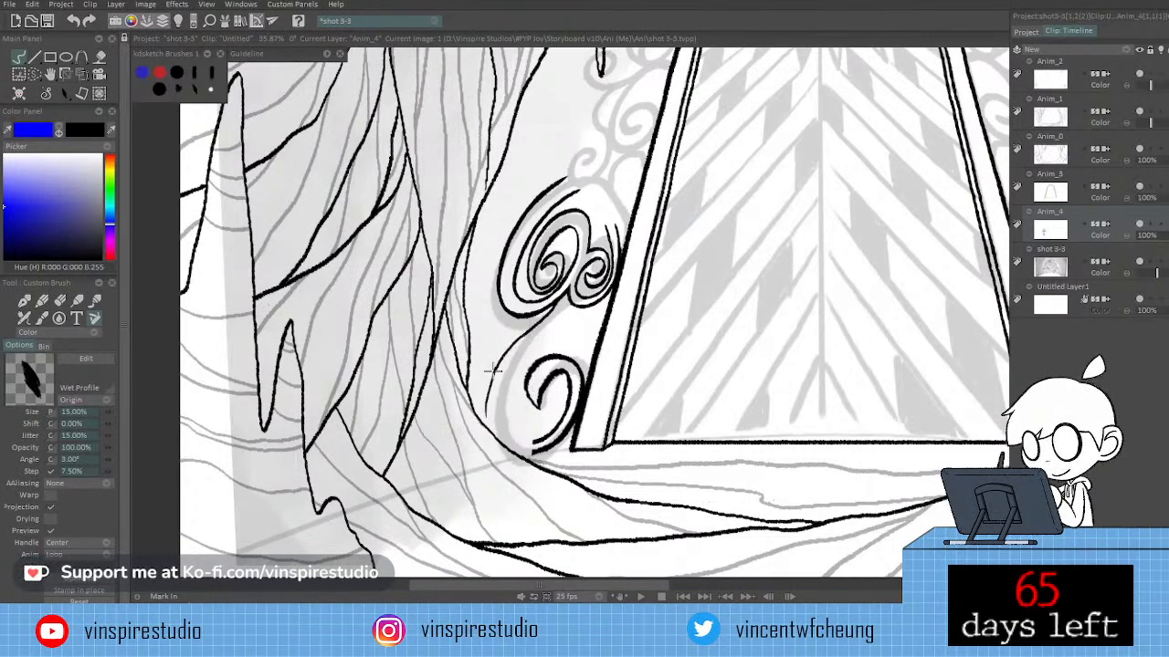
pyautogui.moveTo(493, 371)
pyautogui.mouseDown()
pyautogui.moveTo(498, 434)
pyautogui.moveTo(485, 403)
pyautogui.moveTo(494, 429)
pyautogui.mouseUp()
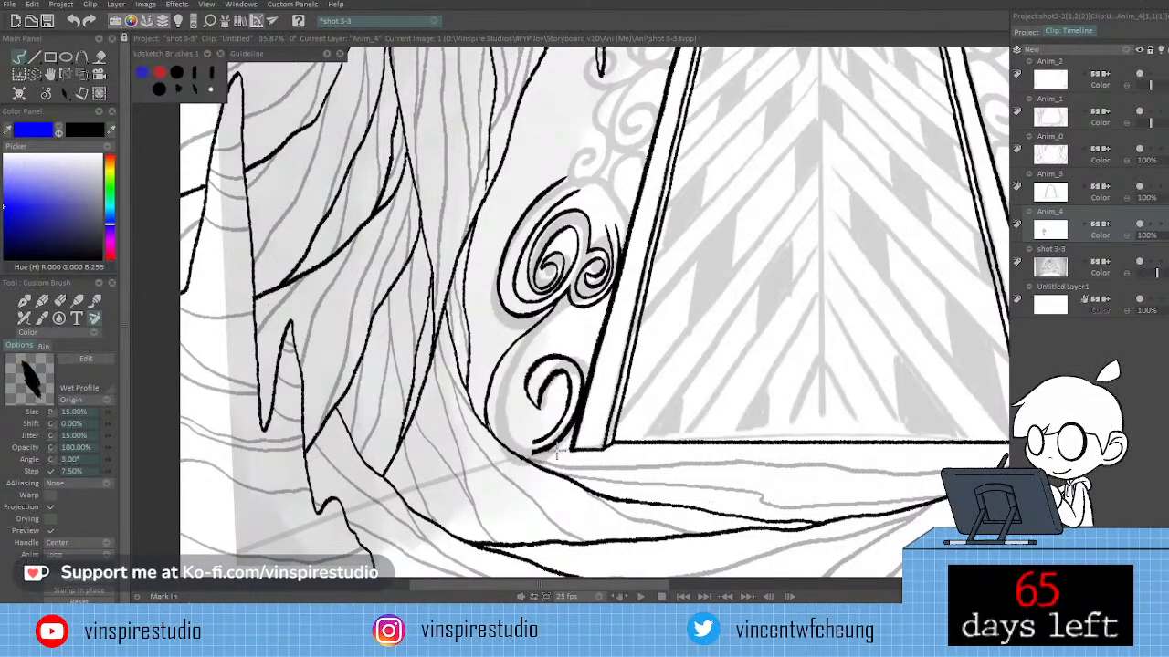
# Ink the lower spiral's inner line from the upper spirals down around into the curl, and clean its edge in erase mode.
pyautogui.moveTo(555, 284); pyautogui.dragTo(577, 263)
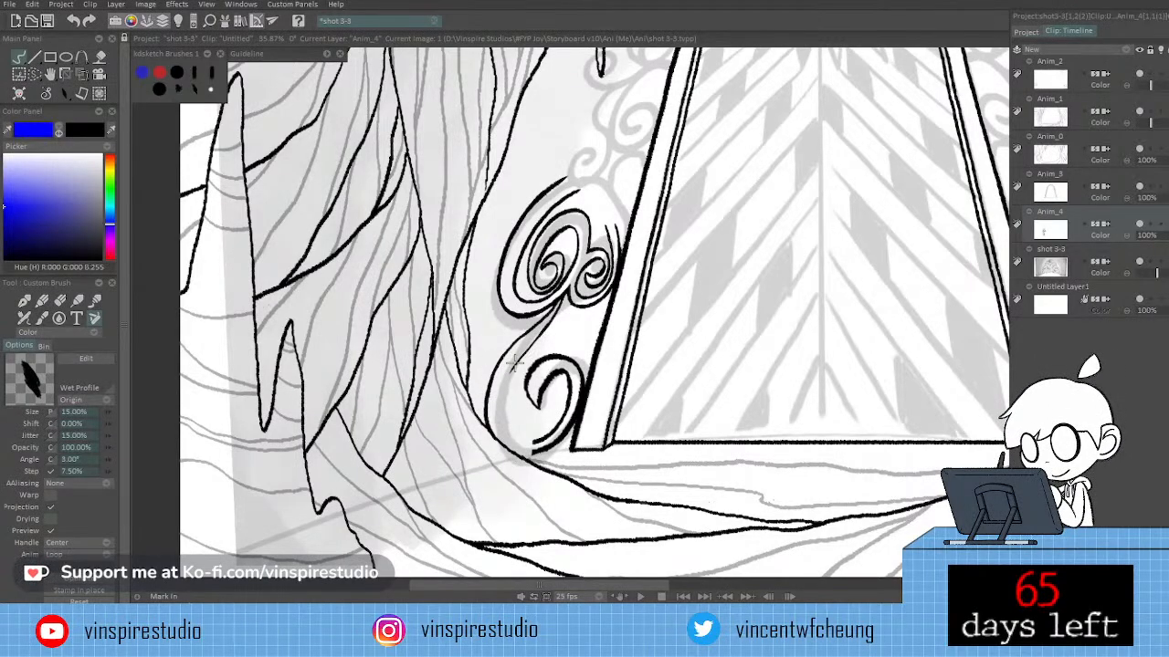
pyautogui.moveTo(519, 360); pyautogui.dragTo(507, 420)
pyautogui.hotkey('ctrl', 'z')
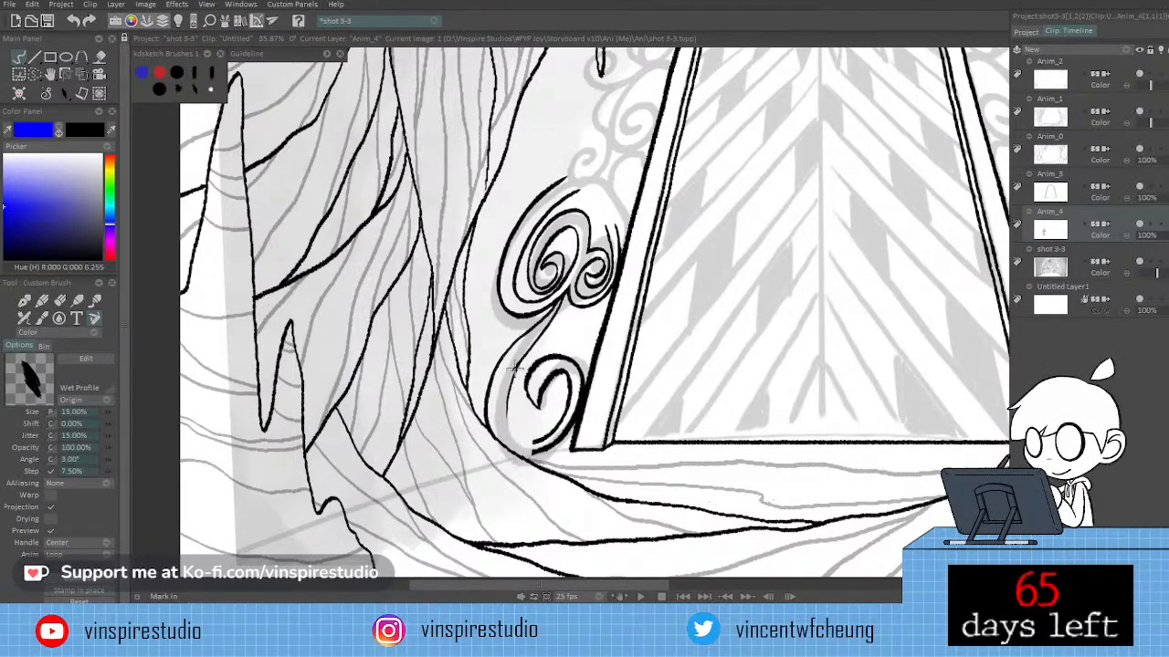
pyautogui.moveTo(518, 358); pyautogui.dragTo(516, 440)
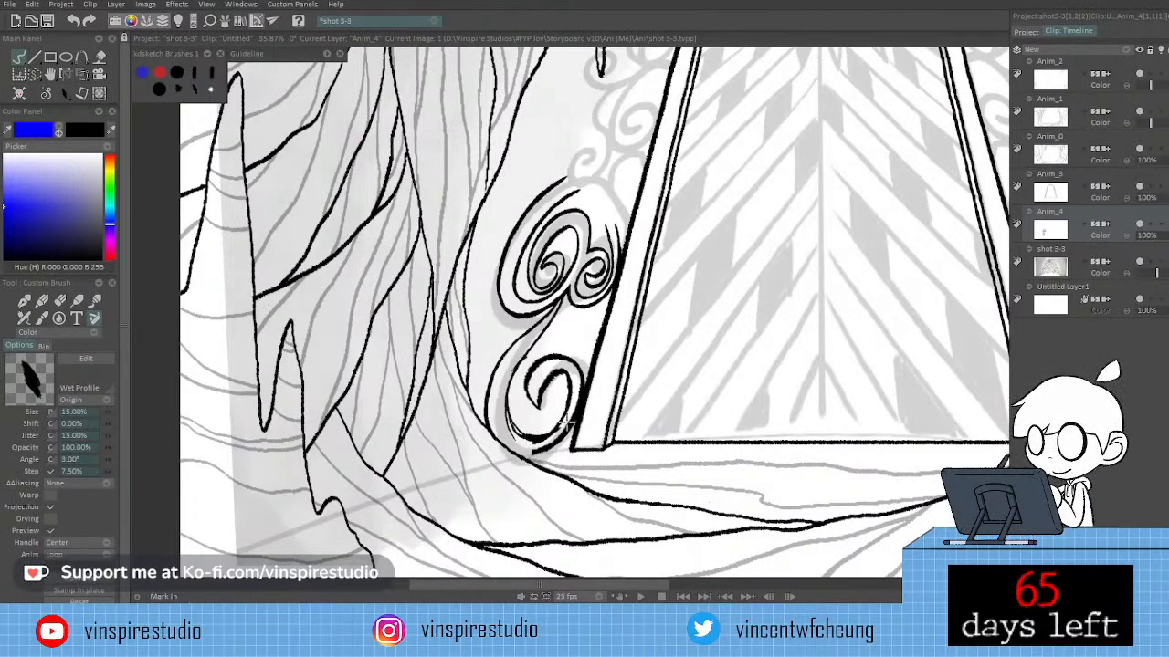
pyautogui.press('e')
pyautogui.moveTo(506, 417); pyautogui.dragTo(514, 433)
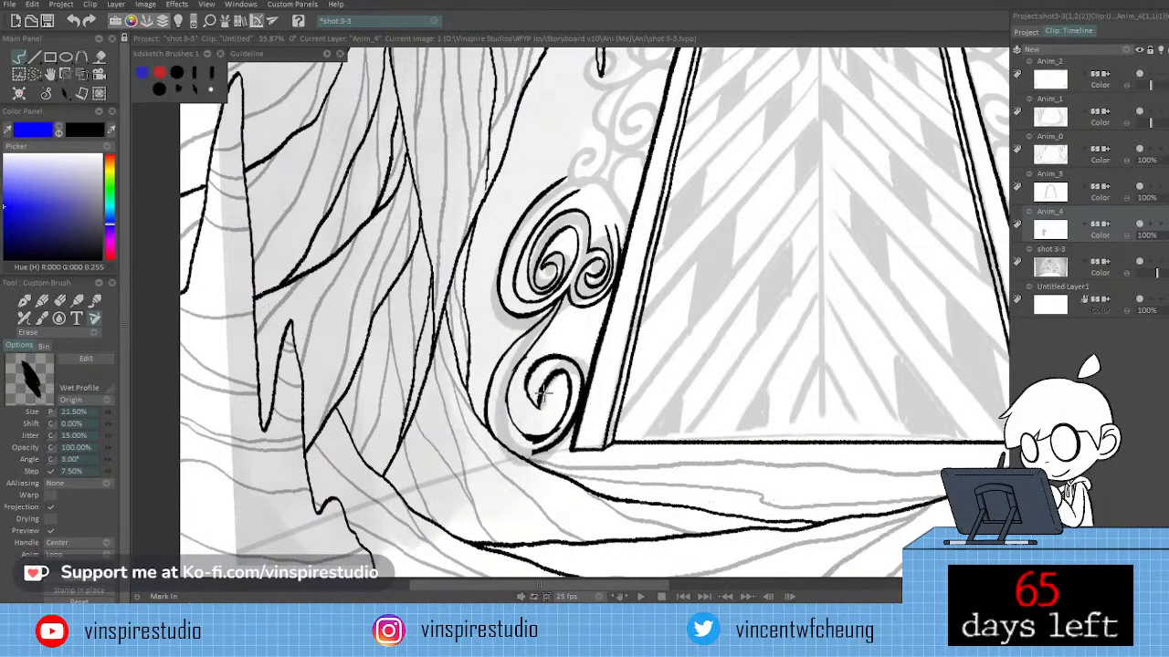
# Refine the lower spiral's inner curl, alternating between erasing and inking to shape its tip and smooth its bottom curve.
pyautogui.press('e')
pyautogui.moveTo(541, 393); pyautogui.dragTo(558, 384)
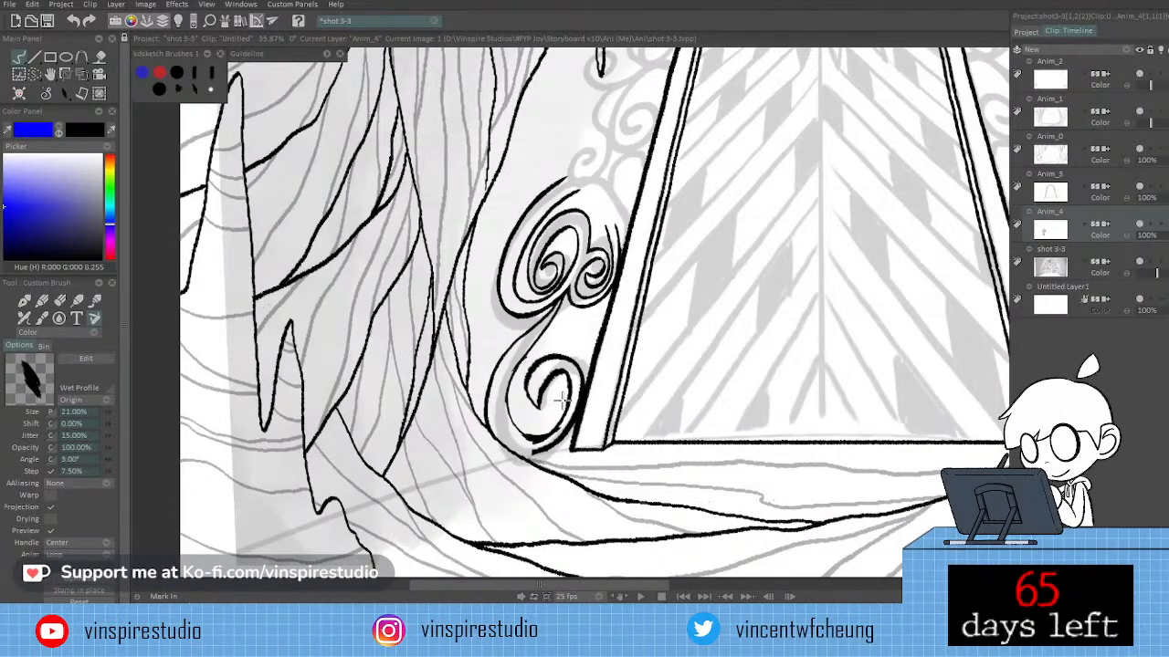
pyautogui.press('e')
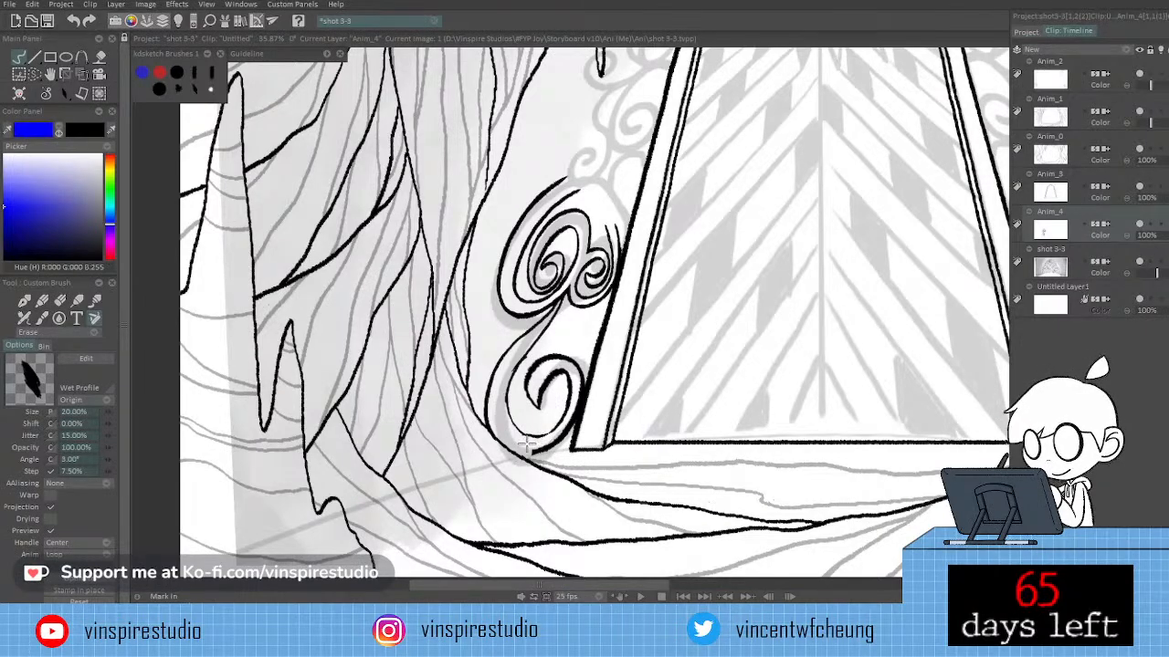
pyautogui.press('e')
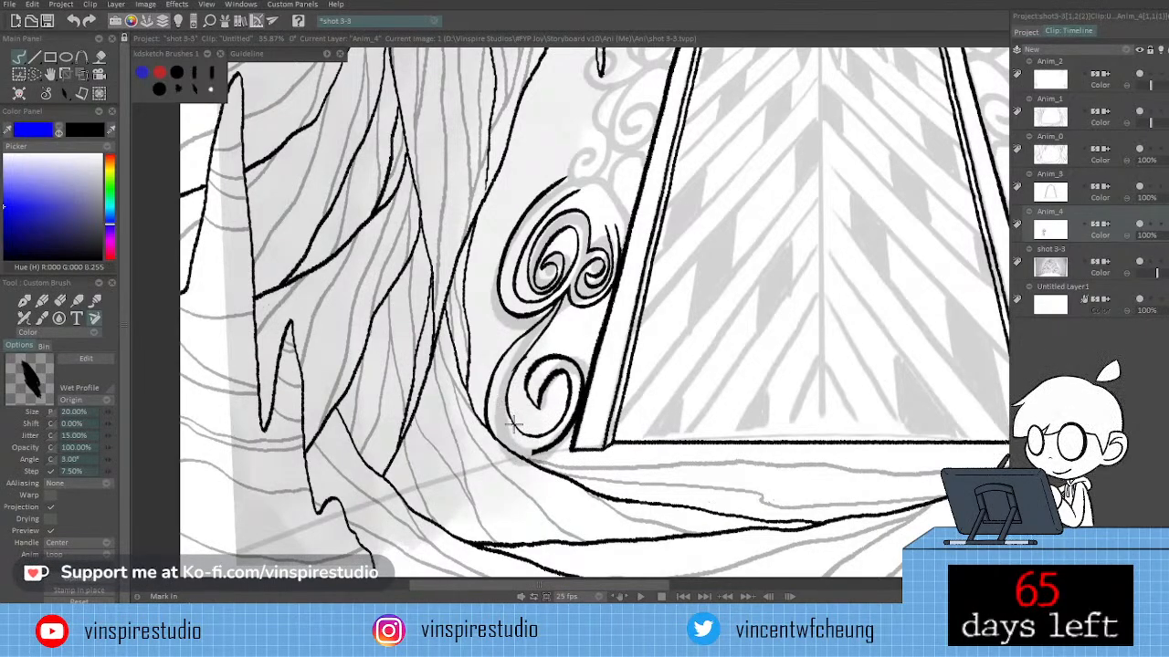
# Trim and re-ink the stem that connects the lower spiral to the underside of the two upper spirals.
pyautogui.press('e')
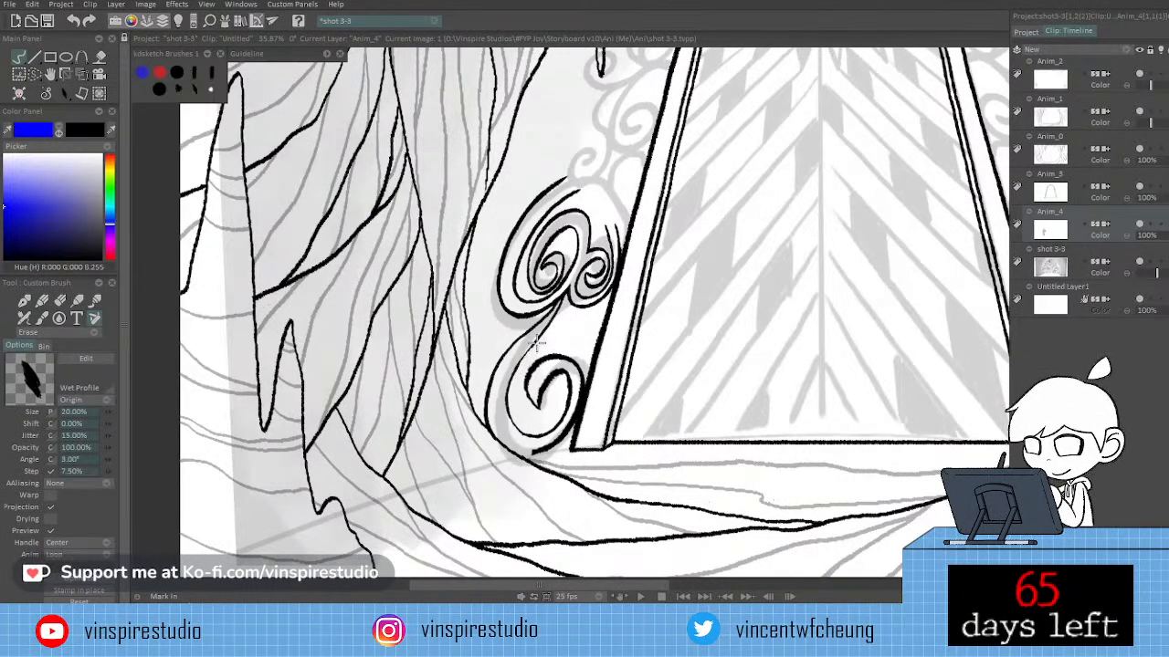
pyautogui.press('e')
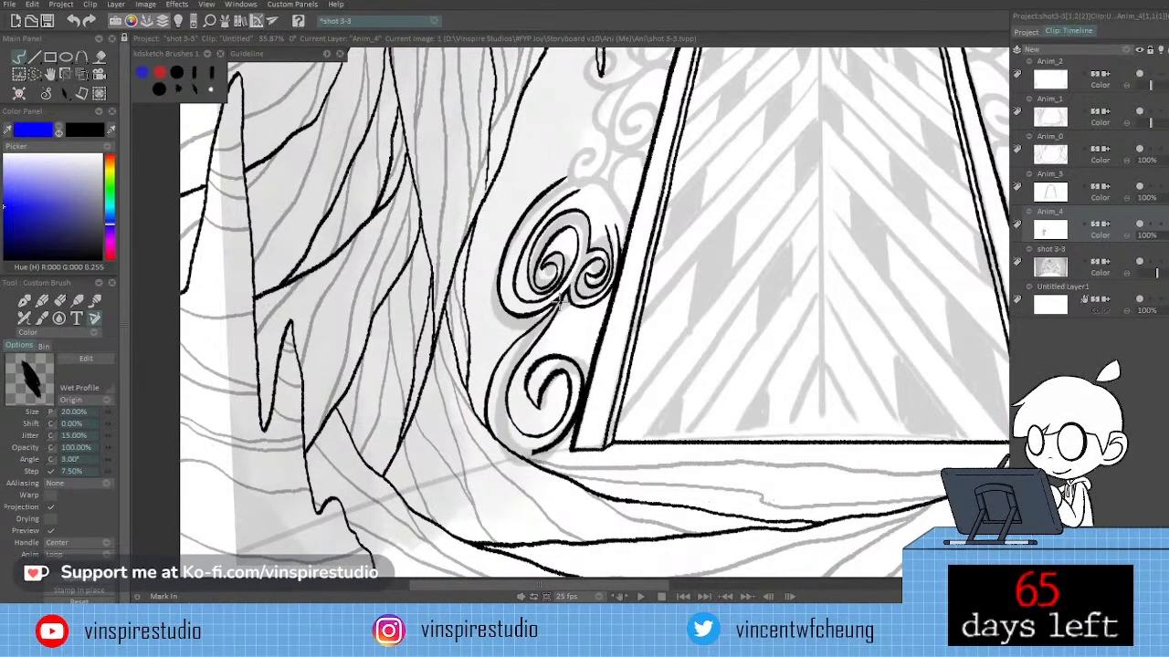
pyautogui.press('e')
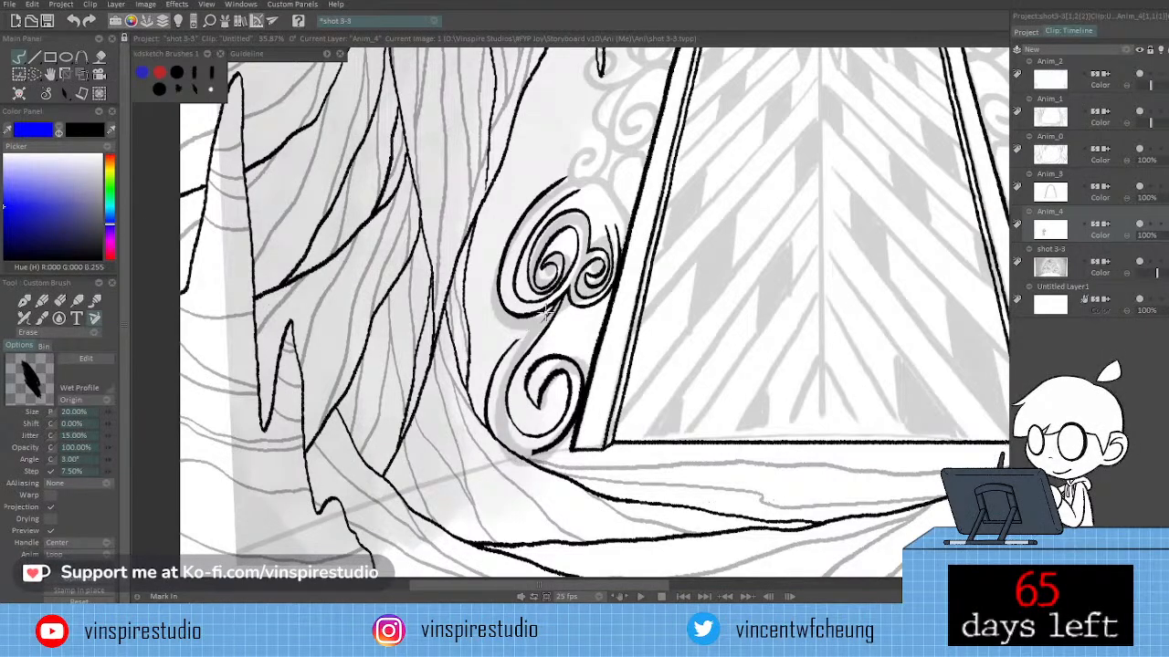
pyautogui.press('e')
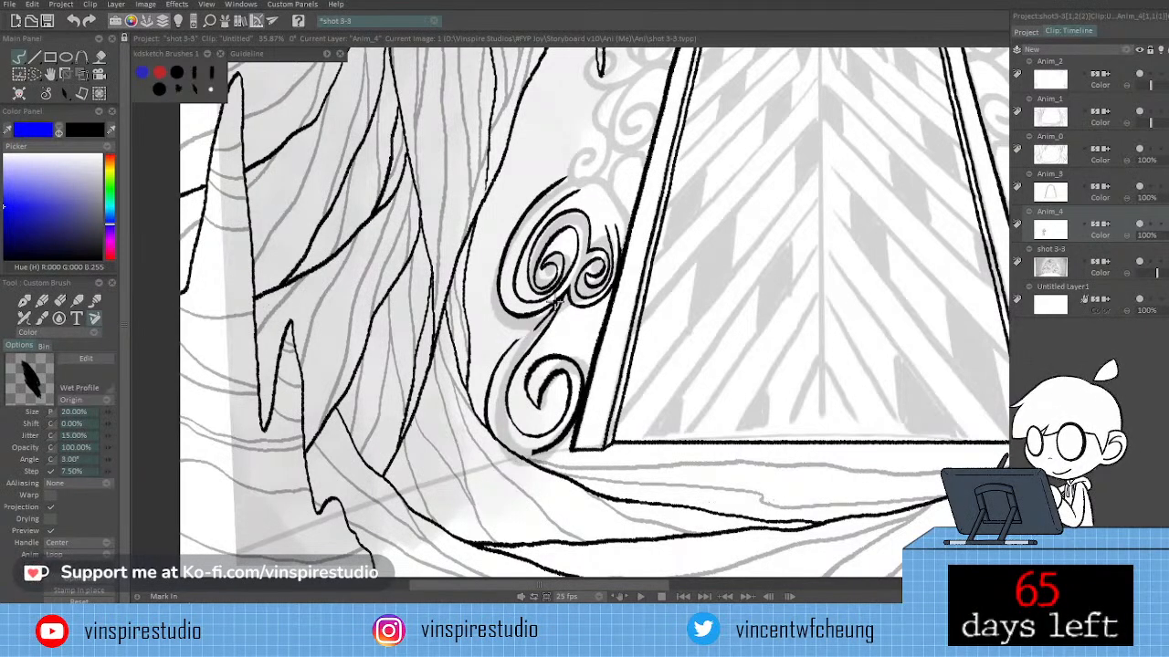
pyautogui.moveTo(554, 307); pyautogui.dragTo(513, 346)
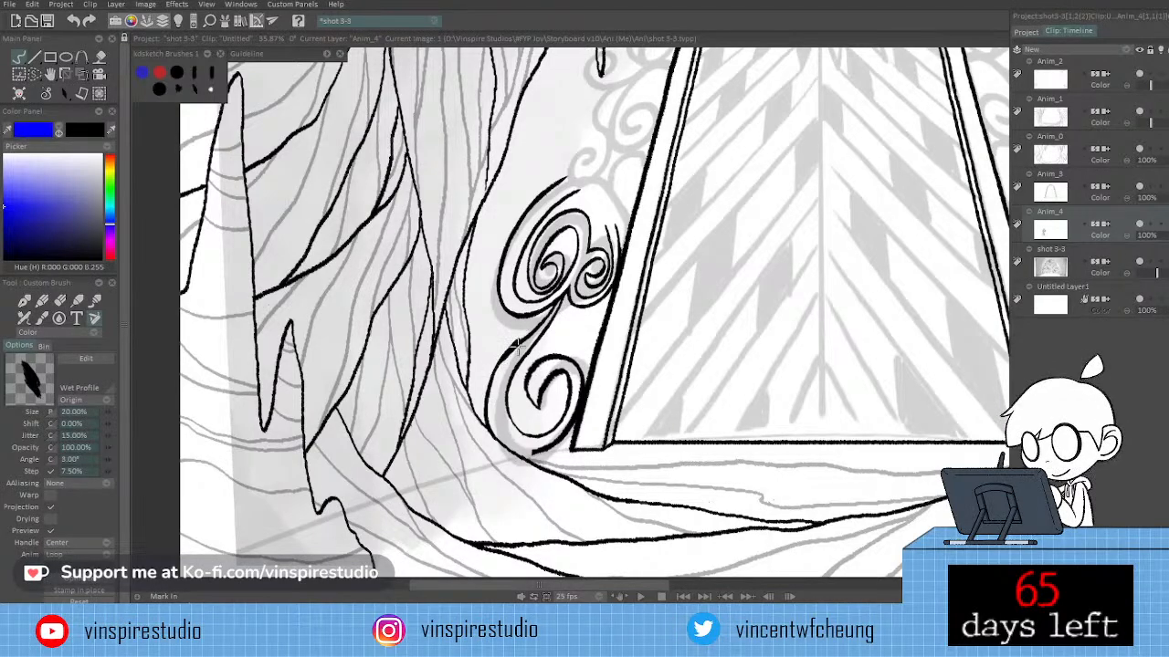
# Clean the edges of the lower spiral's outer and inner lines and ink its base into the root line.
pyautogui.press('e')
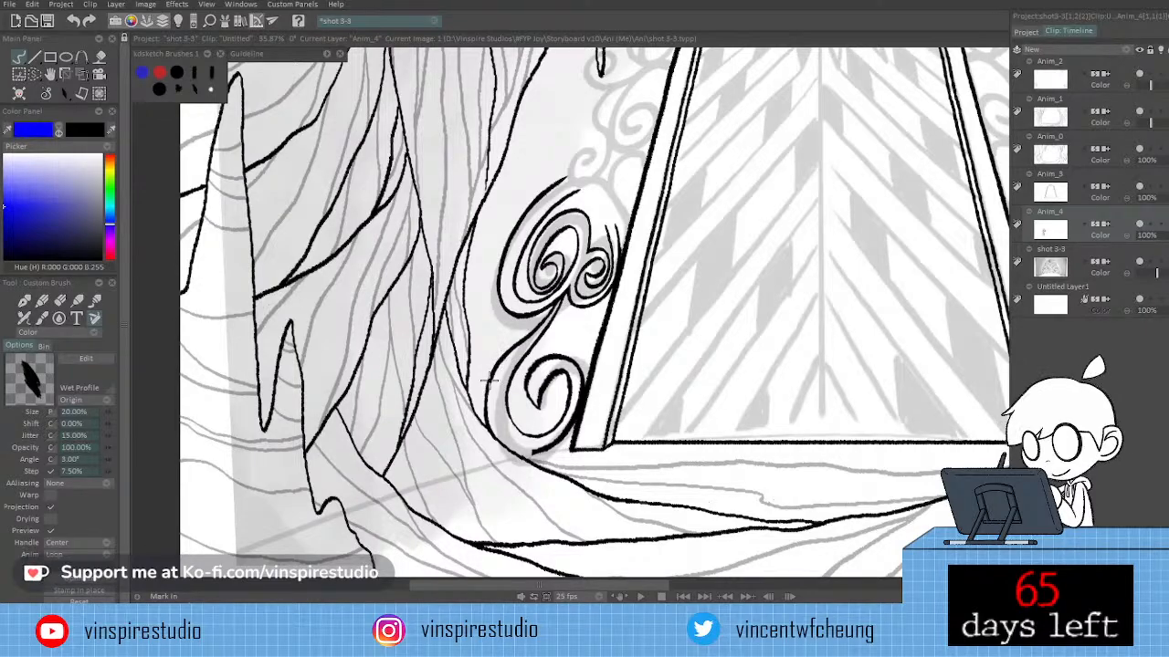
pyautogui.moveTo(490, 379); pyautogui.dragTo(487, 408)
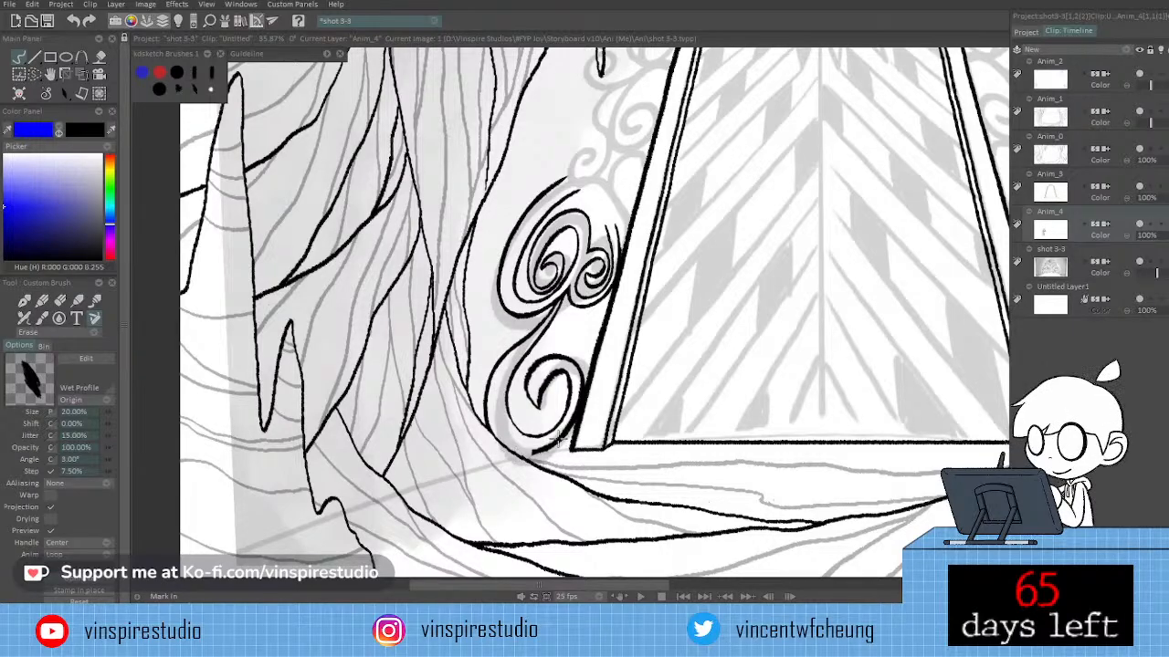
pyautogui.moveTo(558, 439); pyautogui.dragTo(538, 419)
pyautogui.press('e')
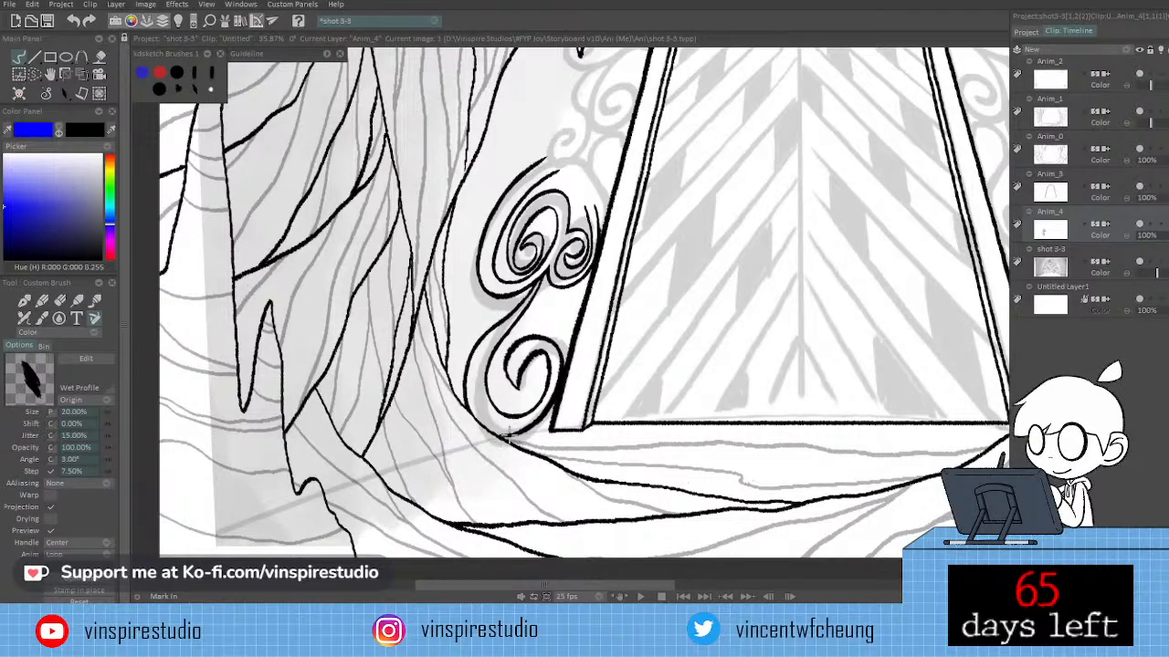
pyautogui.moveTo(510, 434); pyautogui.dragTo(500, 438)
pyautogui.press('n')
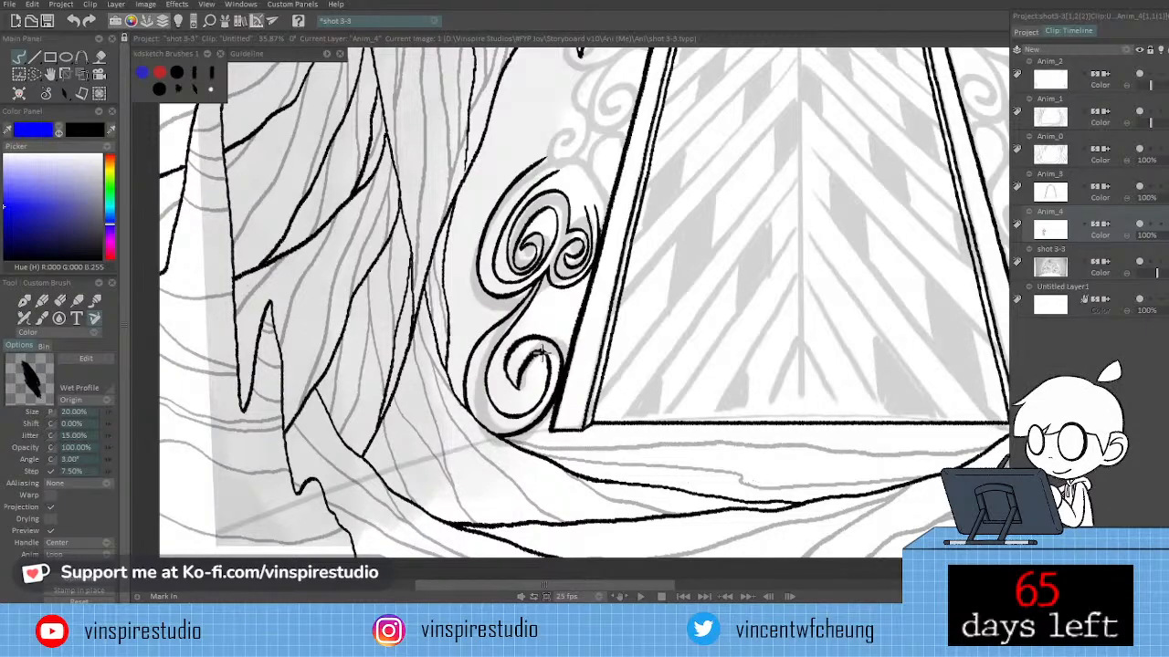
# Clean up the junction beneath the two upper spirals where the stem begins, alternating between erasing and inking.
pyautogui.scroll(-3, 693, 325)
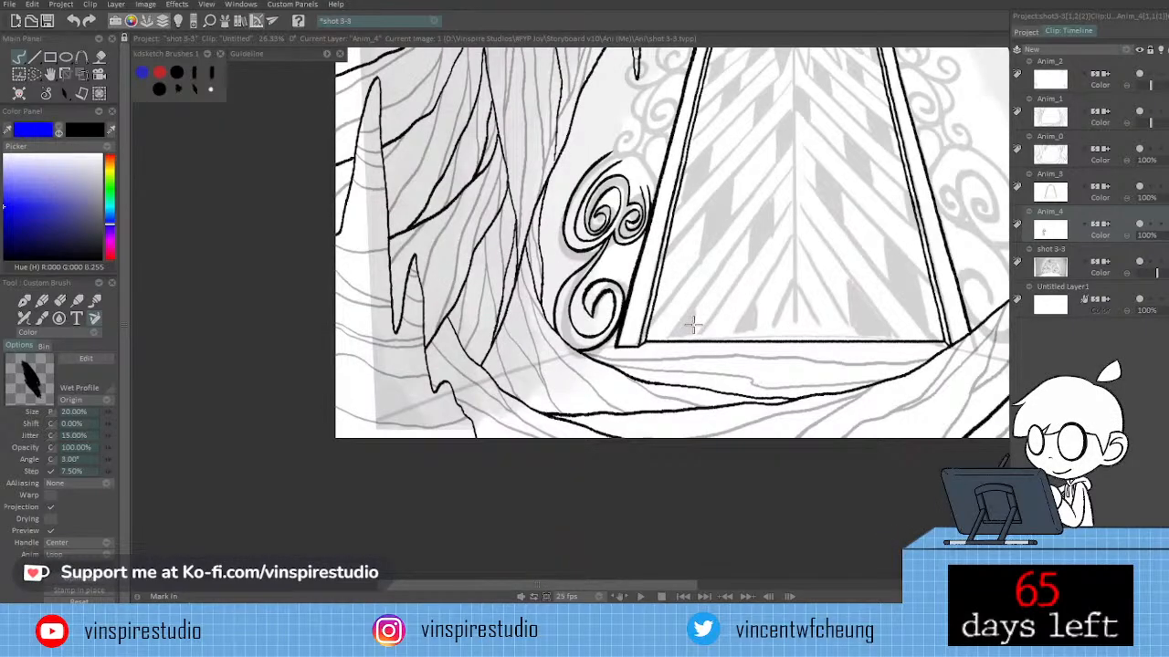
pyautogui.moveTo(693, 325); pyautogui.dragTo(609, 405)
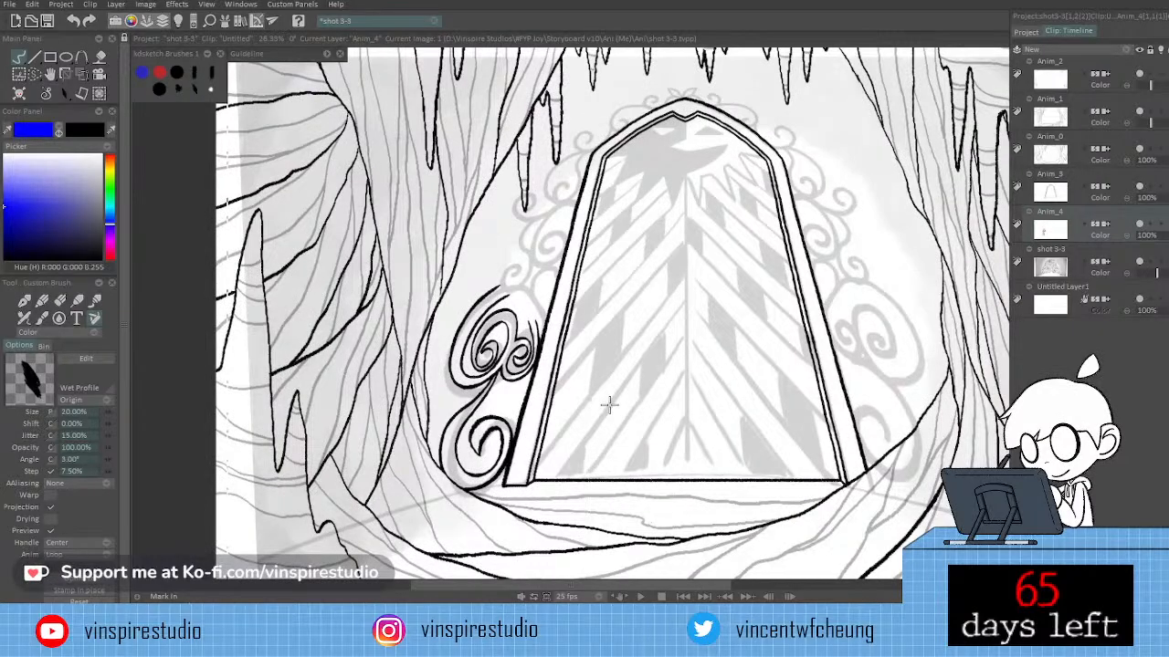
pyautogui.moveTo(651, 324); pyautogui.dragTo(655, 333)
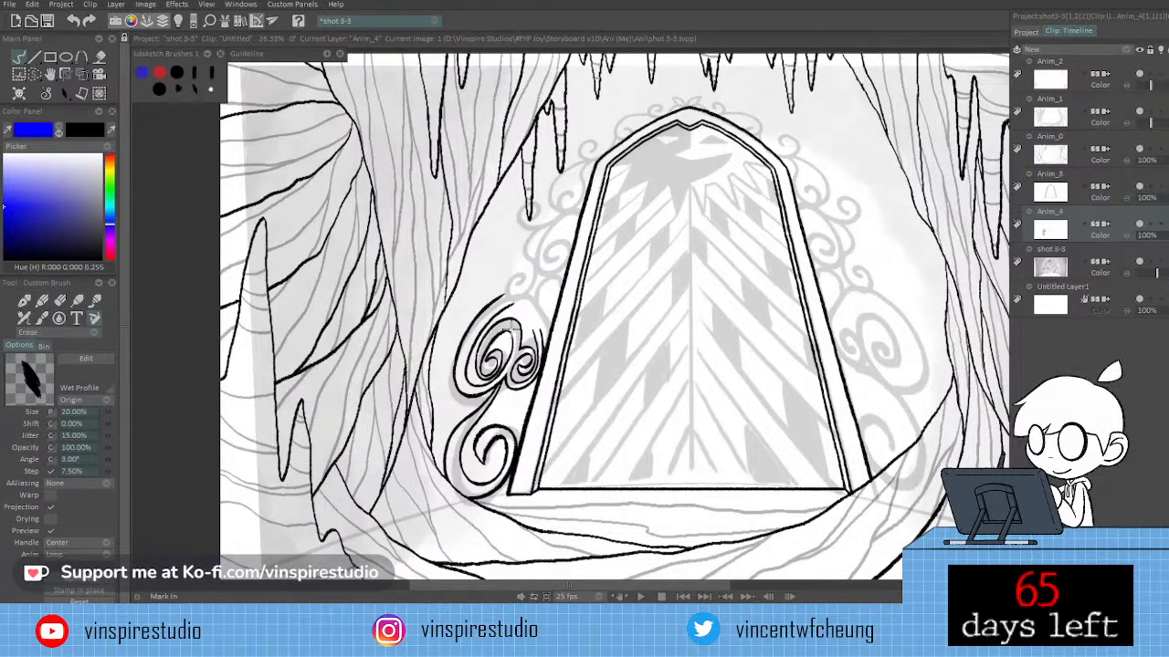
pyautogui.press('e')
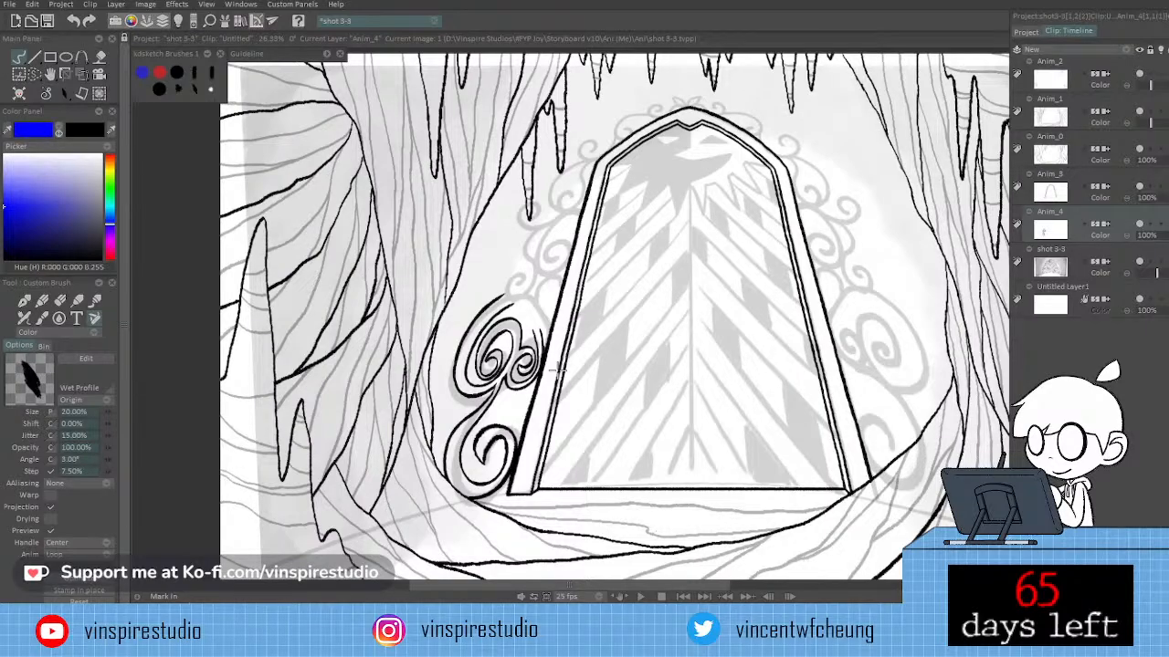
pyautogui.press('e')
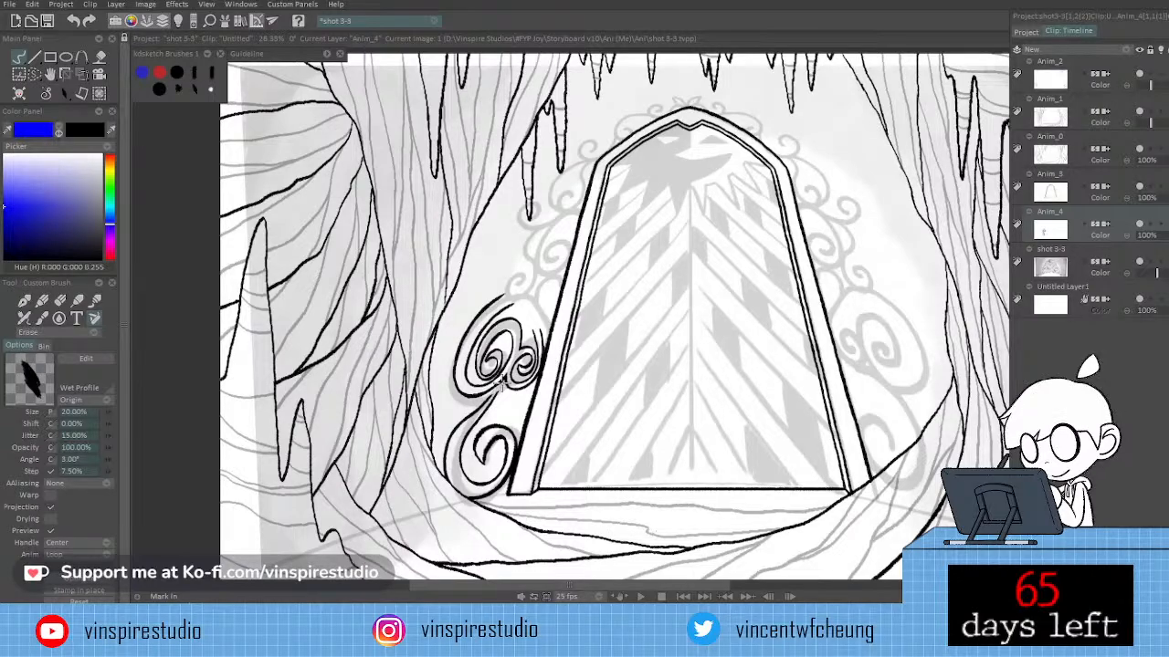
pyautogui.moveTo(501, 382); pyautogui.dragTo(495, 391)
pyautogui.press('e')
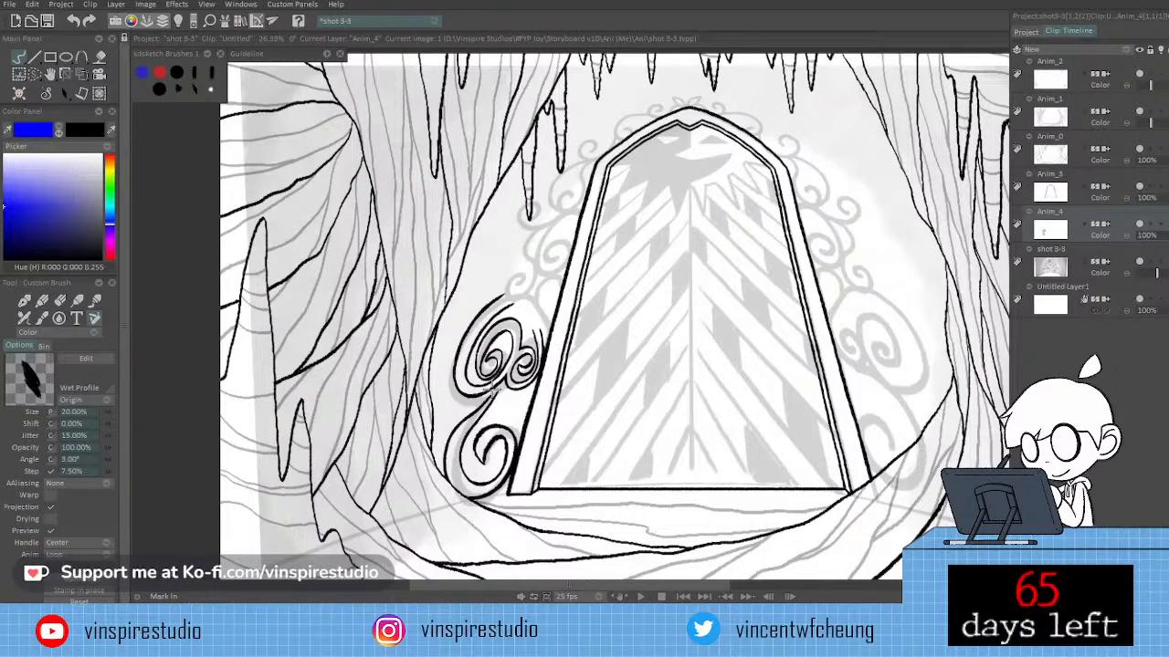
pyautogui.press('e')
pyautogui.press('e')
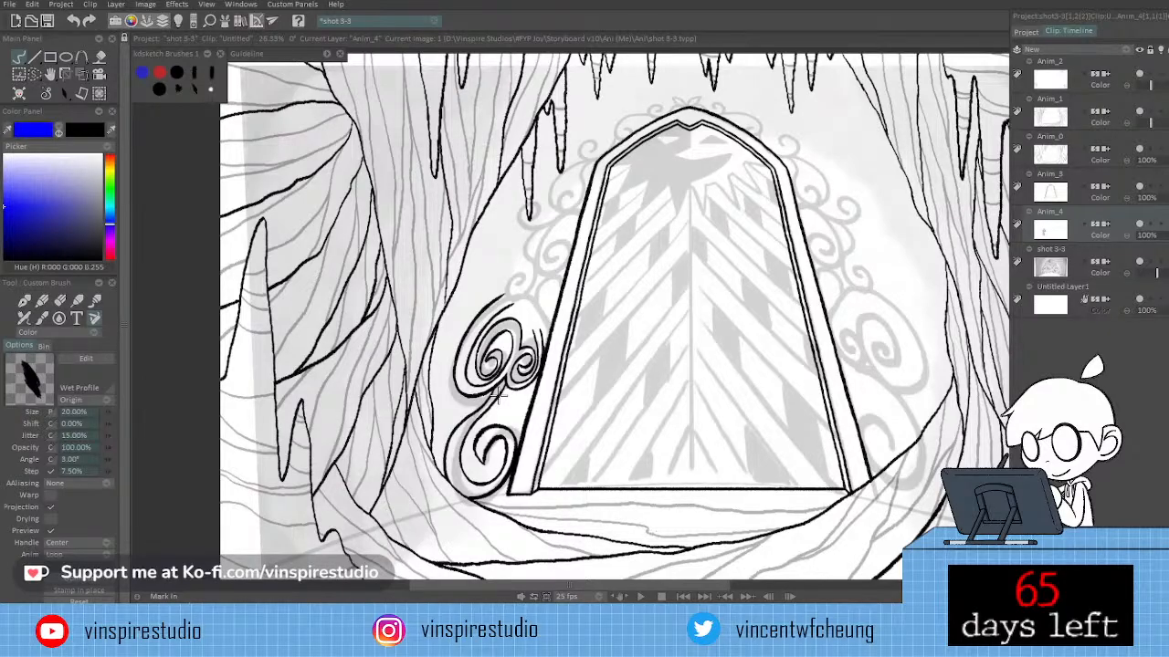
# Rework the upper end of the large upper spiral's outer line into a thinner taper, undoing unwanted strokes.
pyautogui.scroll(3, 587, 392)
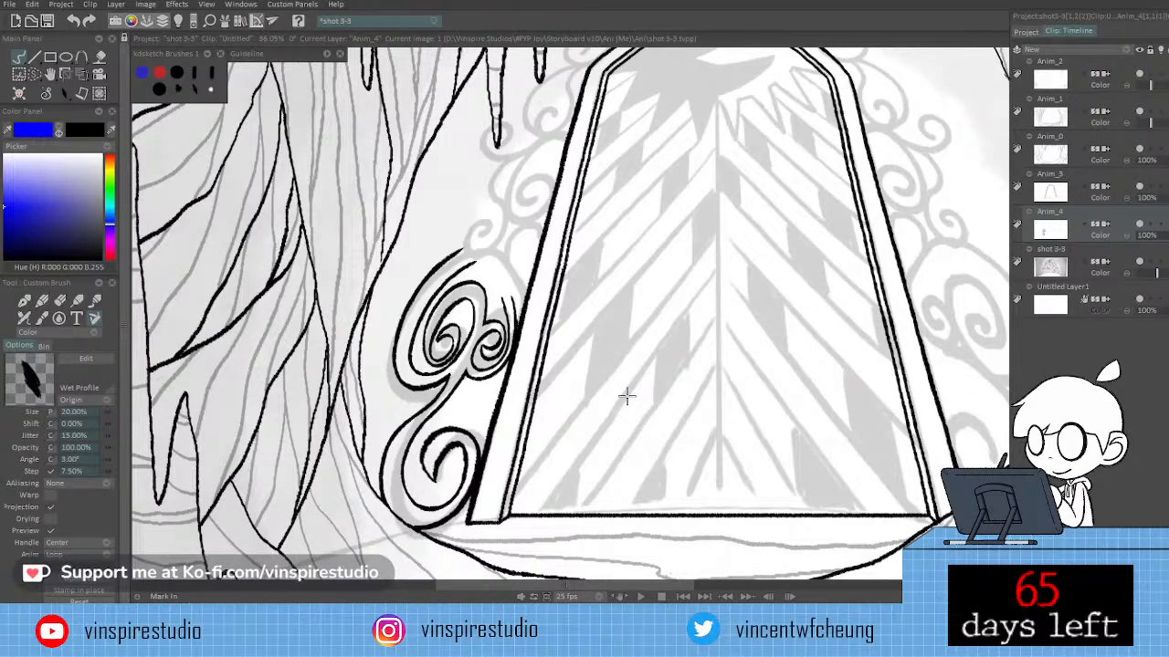
pyautogui.moveTo(626, 396); pyautogui.dragTo(650, 410)
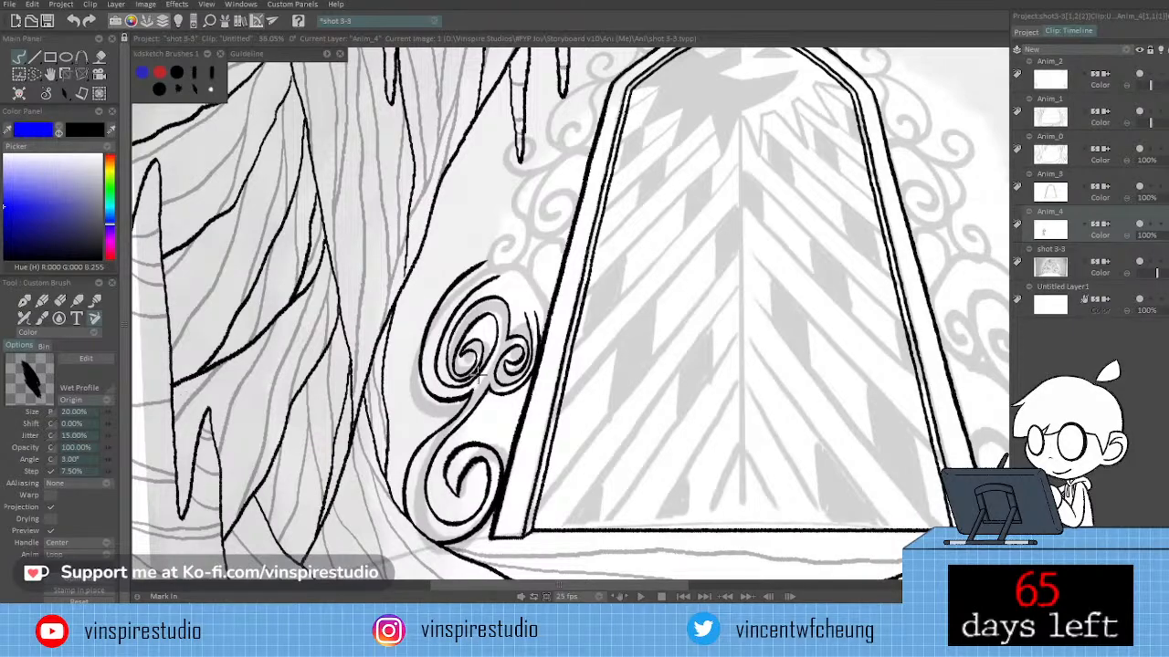
pyautogui.hotkey('ctrl', 'z')
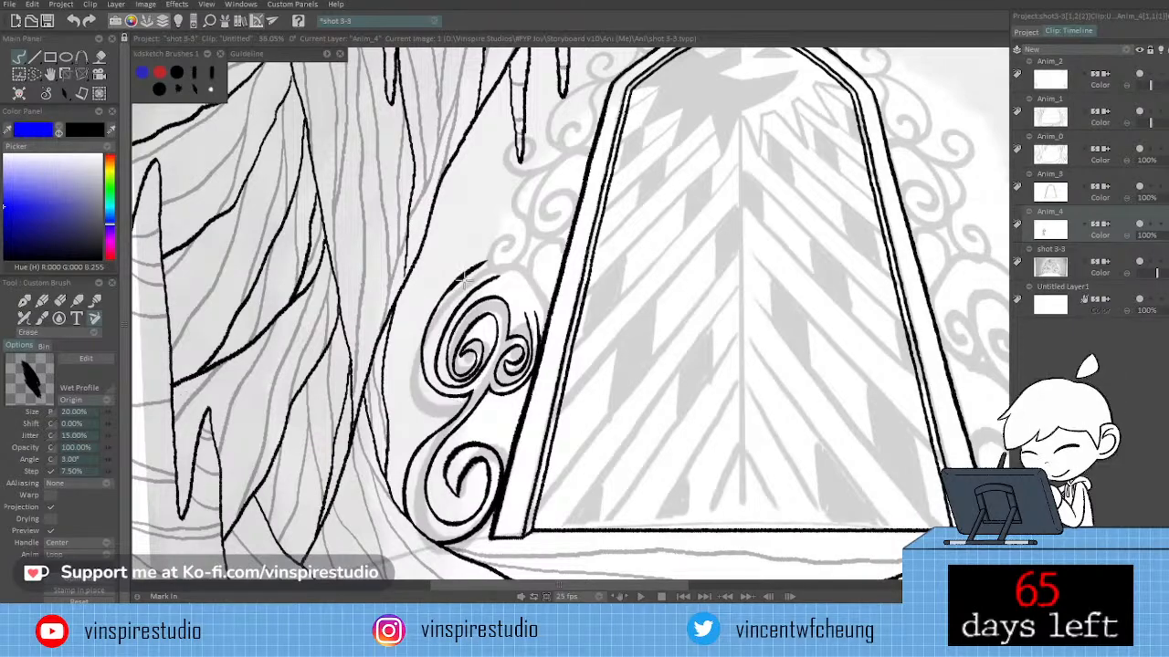
pyautogui.press('e')
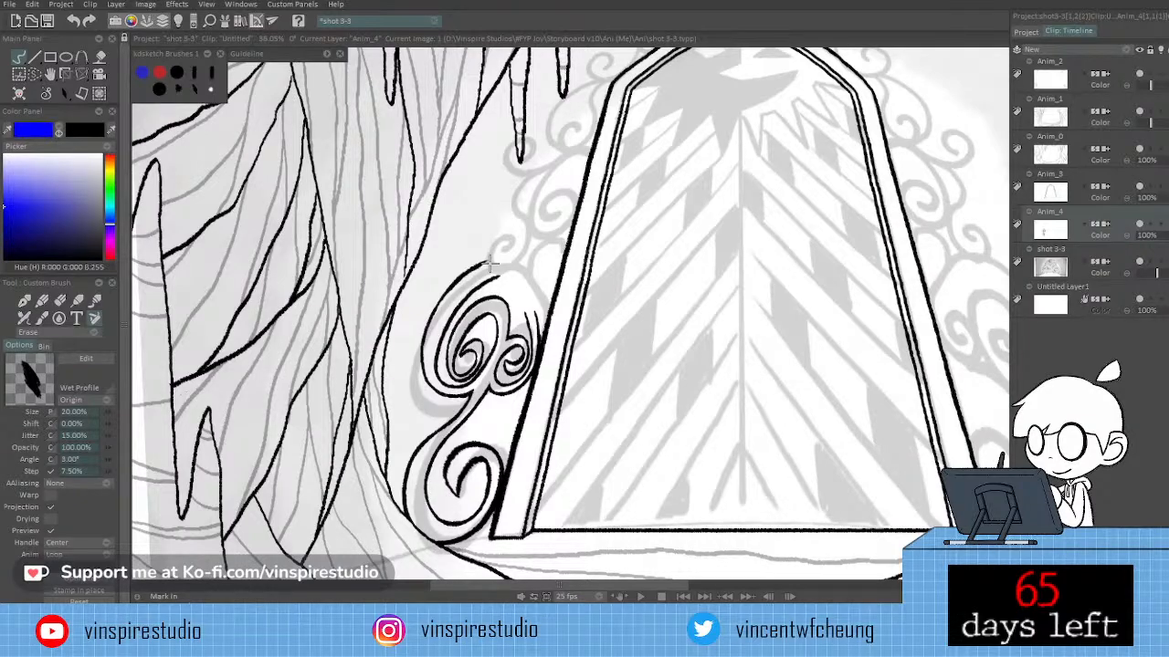
pyautogui.hotkey('ctrl', 'z')
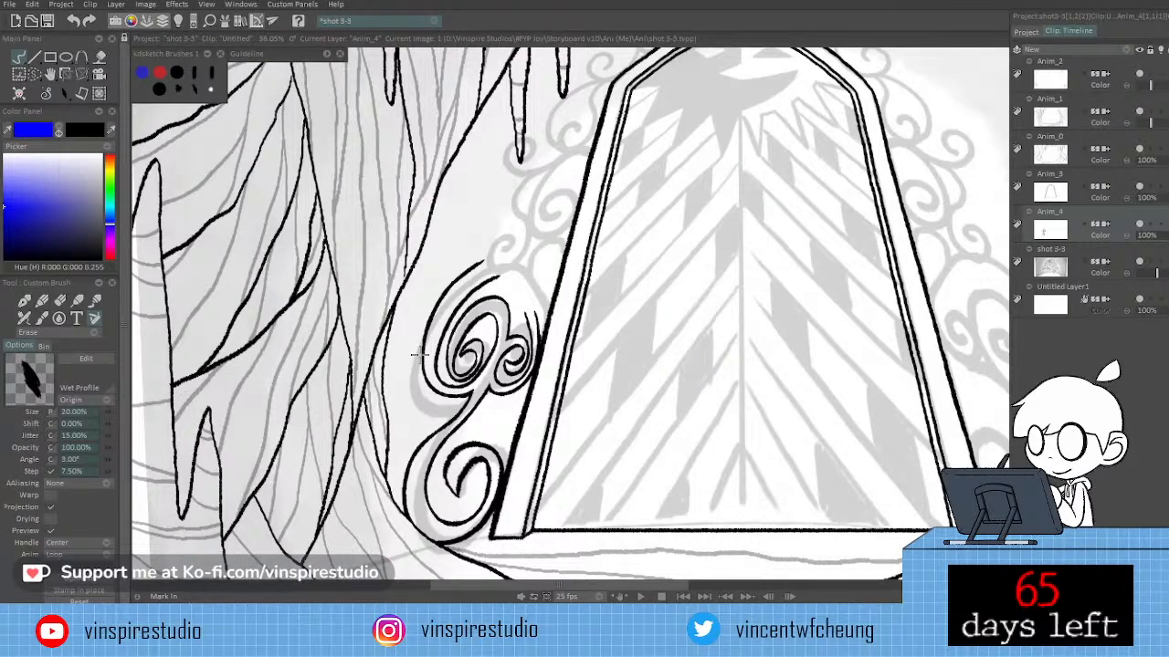
# Transform the two upper spirals down toward the lower one, and ink the large spiral's line over toward the small spiral with the custom brush.
pyautogui.moveTo(527, 423); pyautogui.dragTo(568, 427)
pyautogui.hotkey('ctrl', 't')
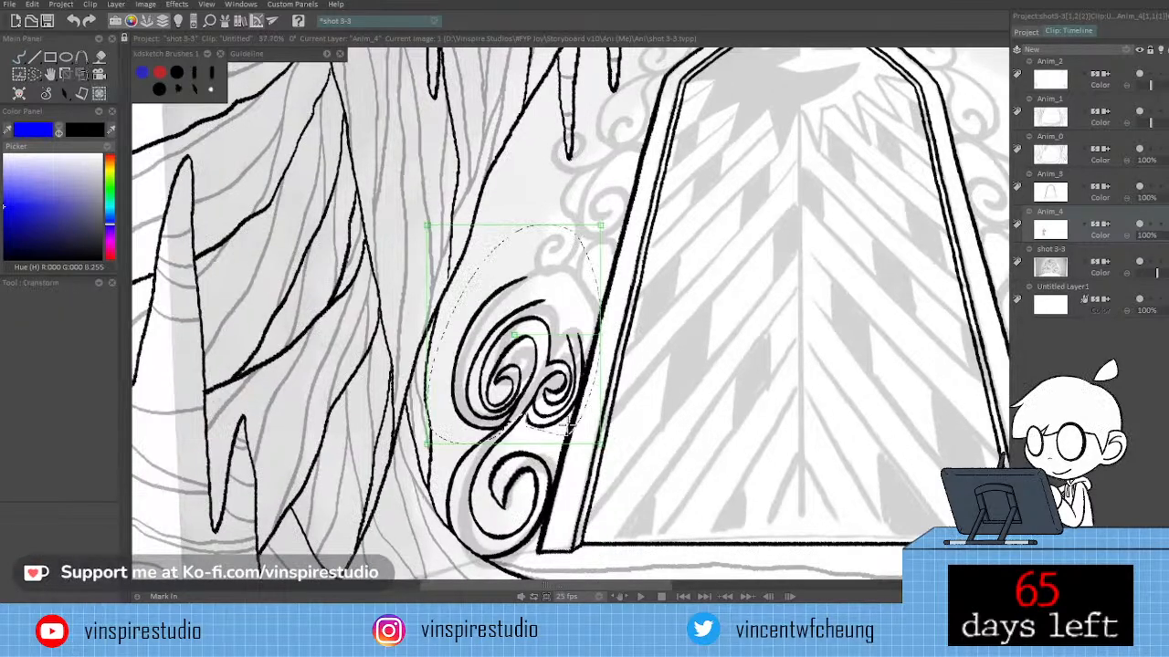
pyautogui.press('Escape')
pyautogui.click(94, 319)
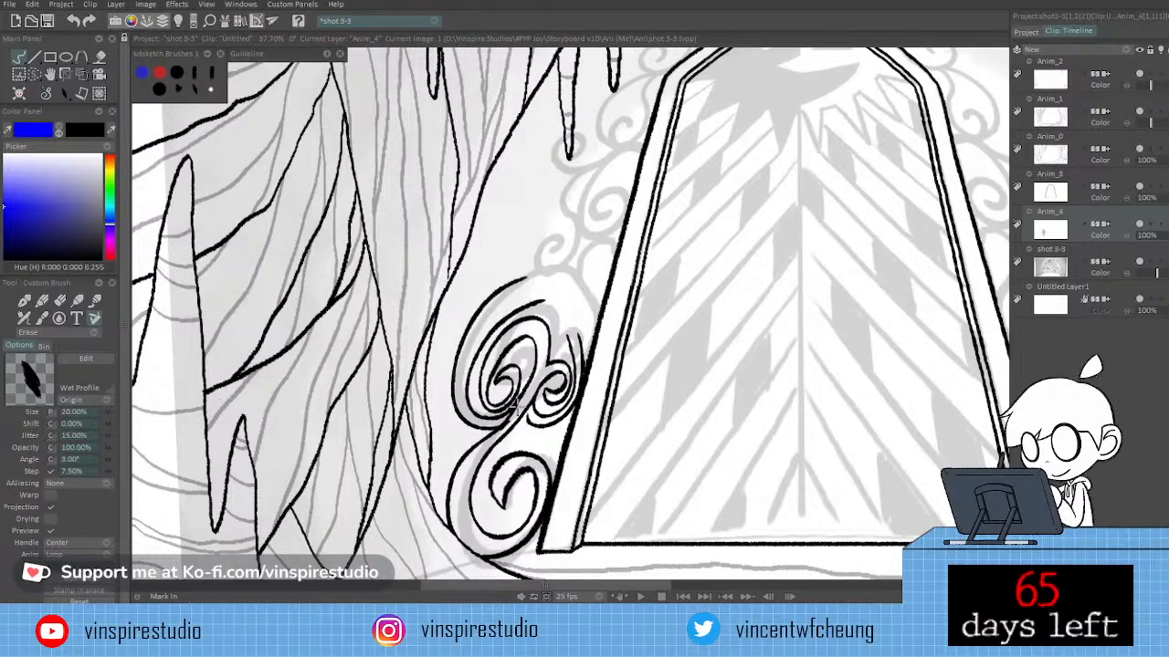
pyautogui.moveTo(543, 302); pyautogui.dragTo(578, 351)
pyautogui.scroll(1, 664, 367)
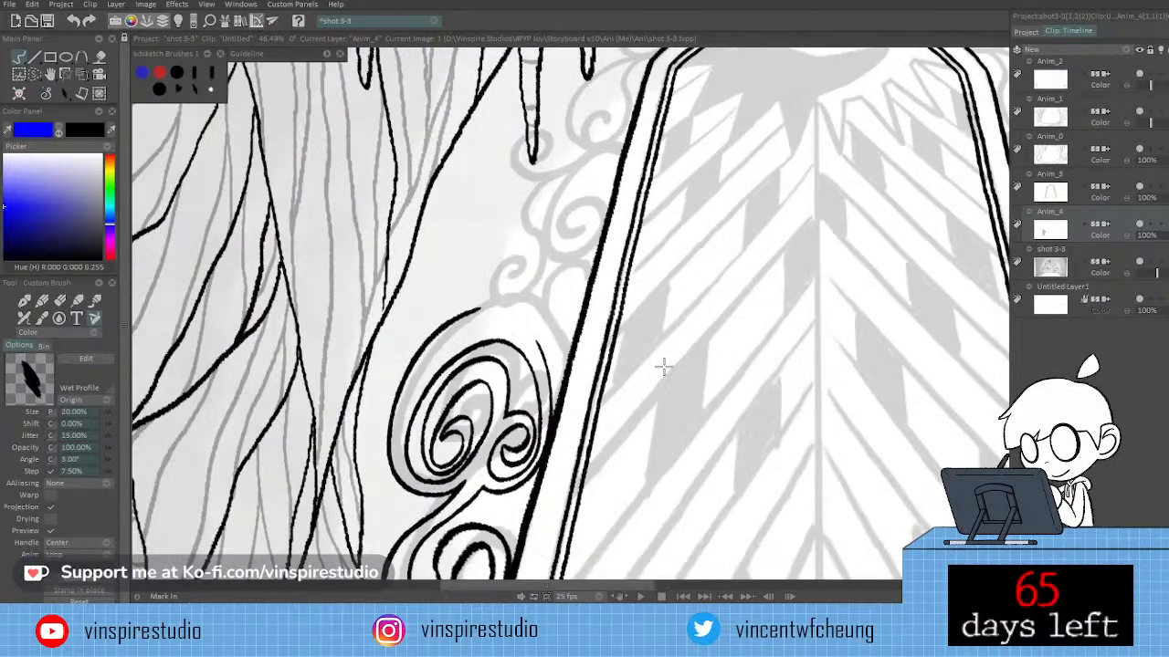
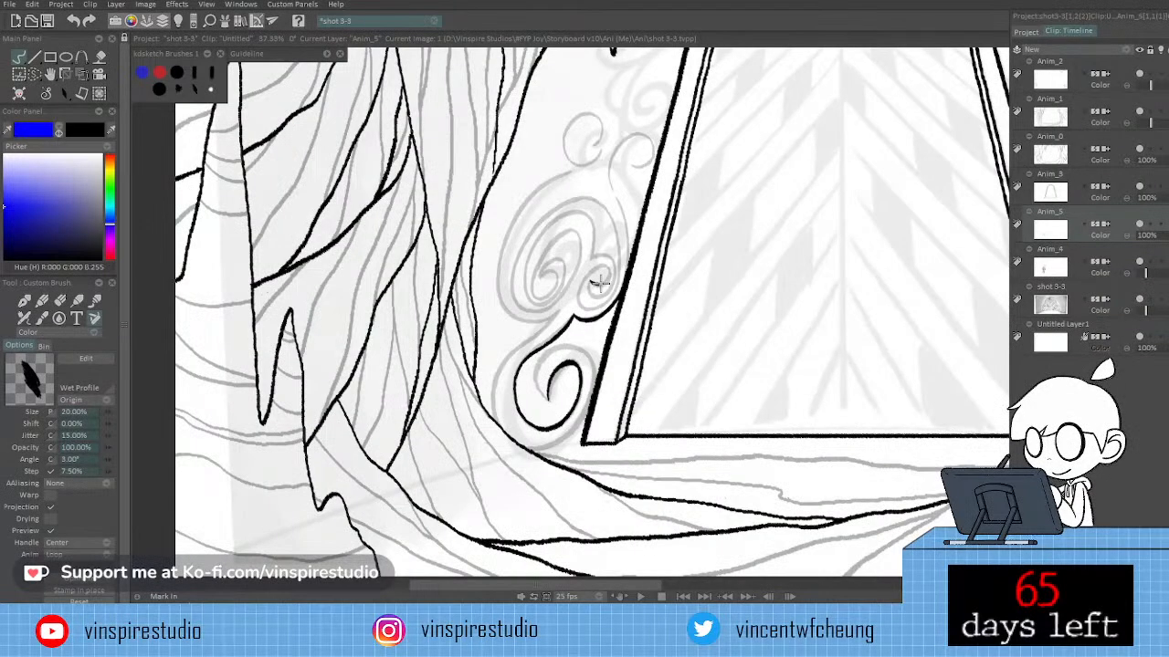
# On Anim_5, ink the small spiral beside the door frame, redraw the thin curl rising above it, and trim the overlap at the frame.
pyautogui.moveTo(600, 284); pyautogui.dragTo(619, 260)
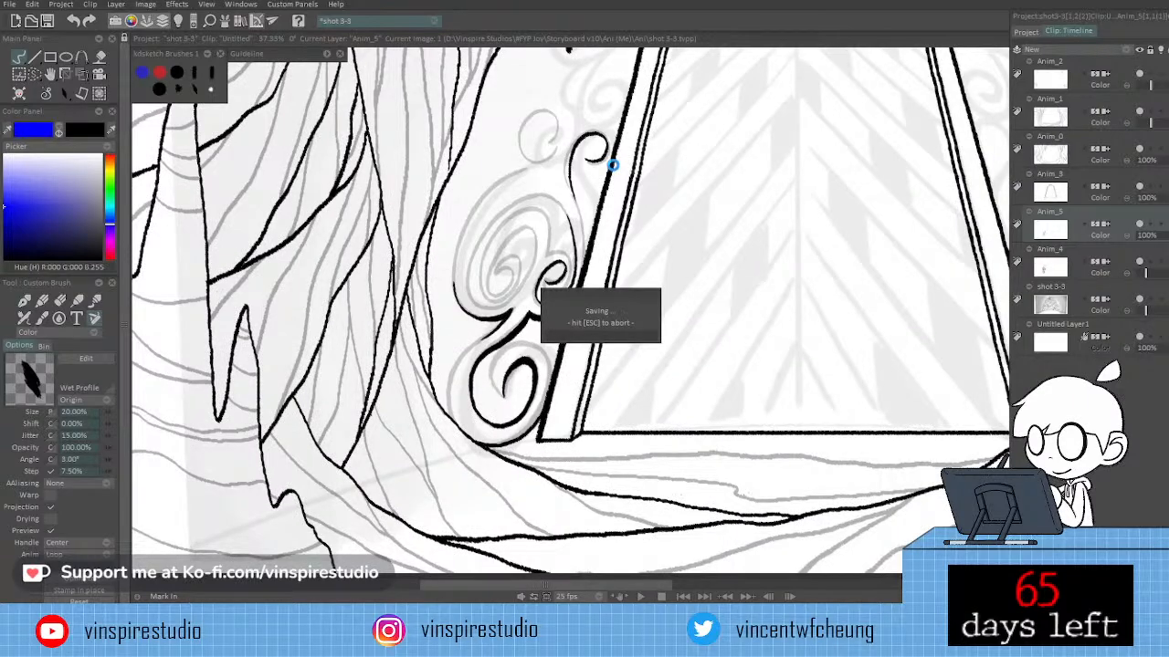
pyautogui.hotkey('ctrl', 'z')
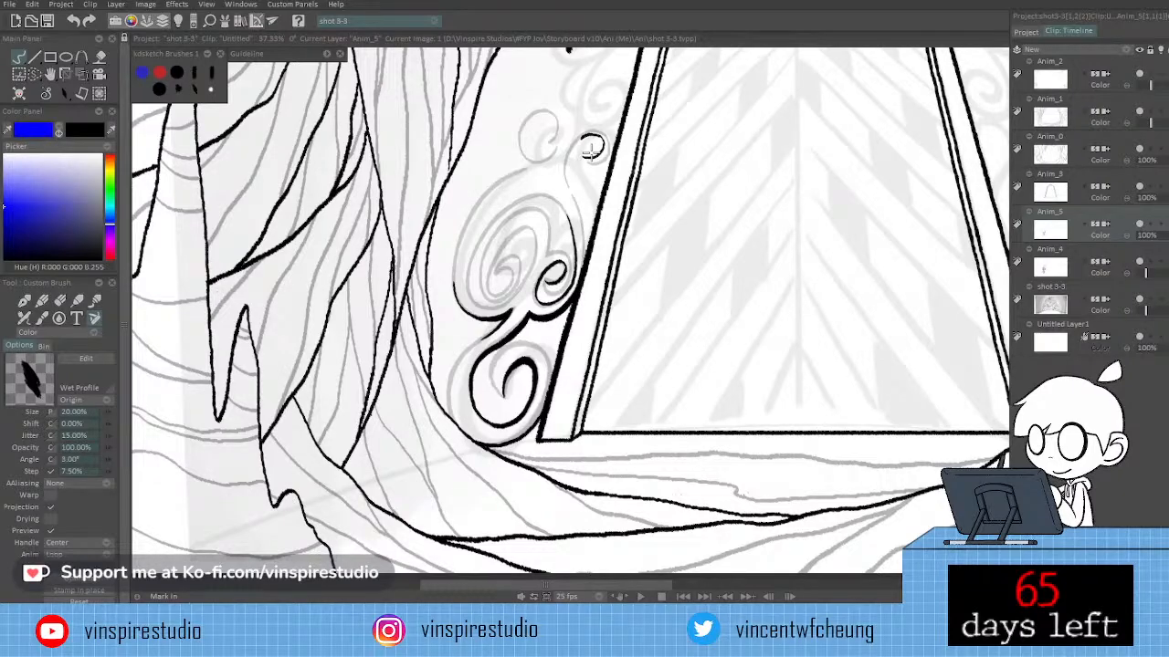
pyautogui.moveTo(591, 146); pyautogui.dragTo(580, 233)
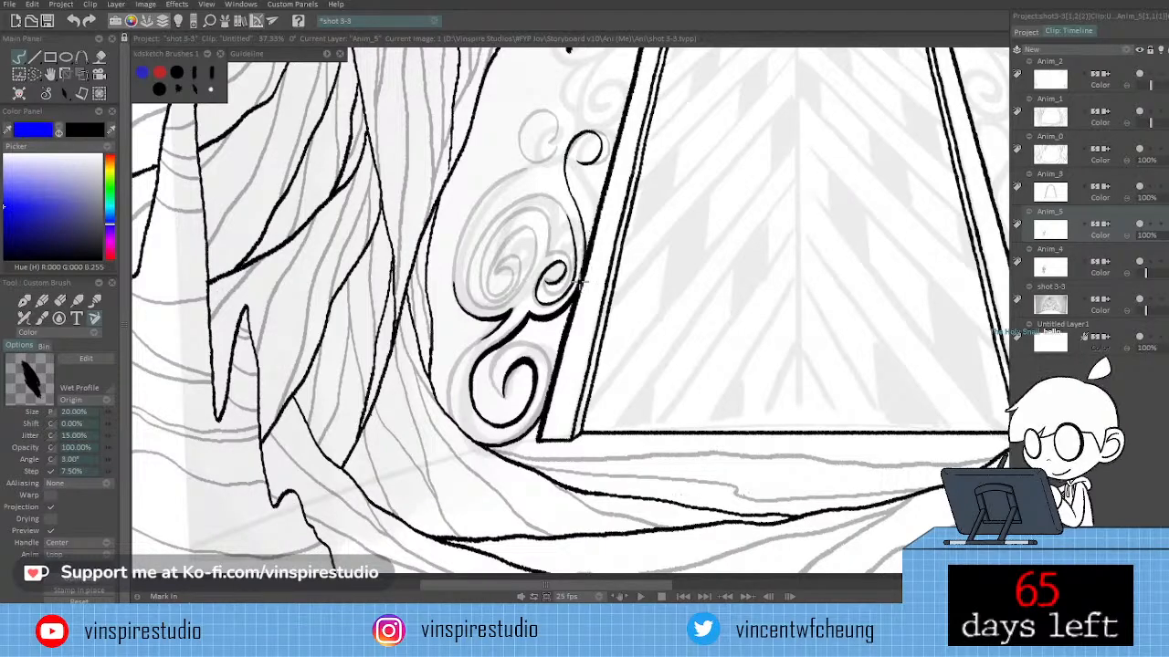
pyautogui.press('e')
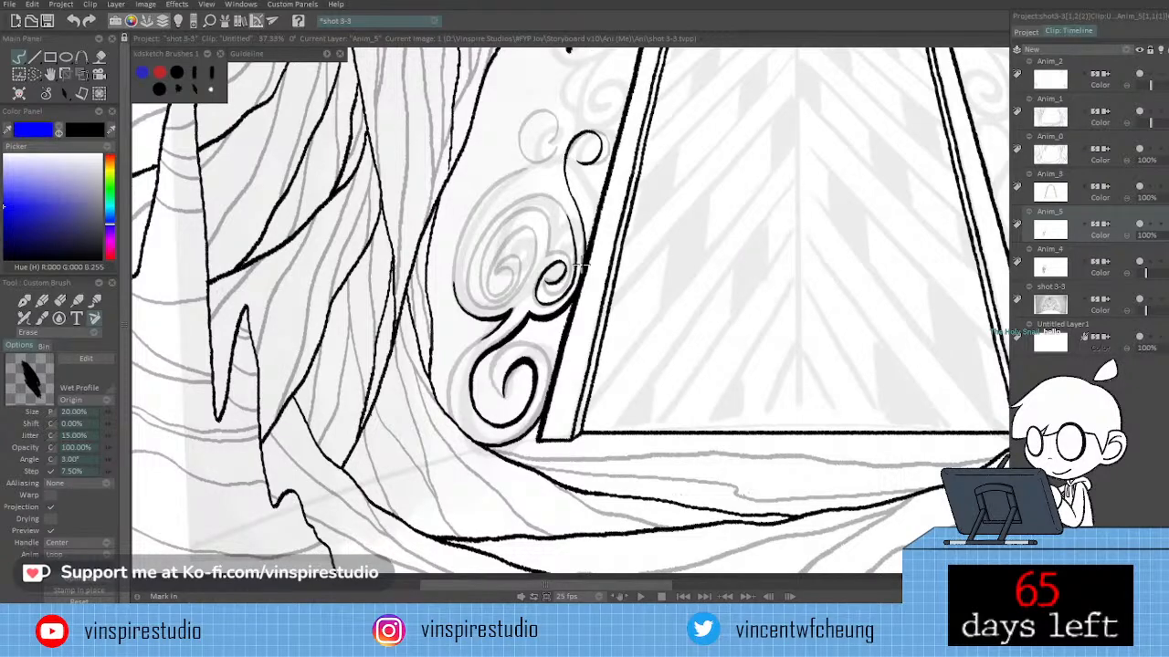
# Ink the large upper spiral's inner curl over the faded sketch, and undo the last stroke along its outer side.
pyautogui.moveTo(493, 305); pyautogui.dragTo(508, 287)
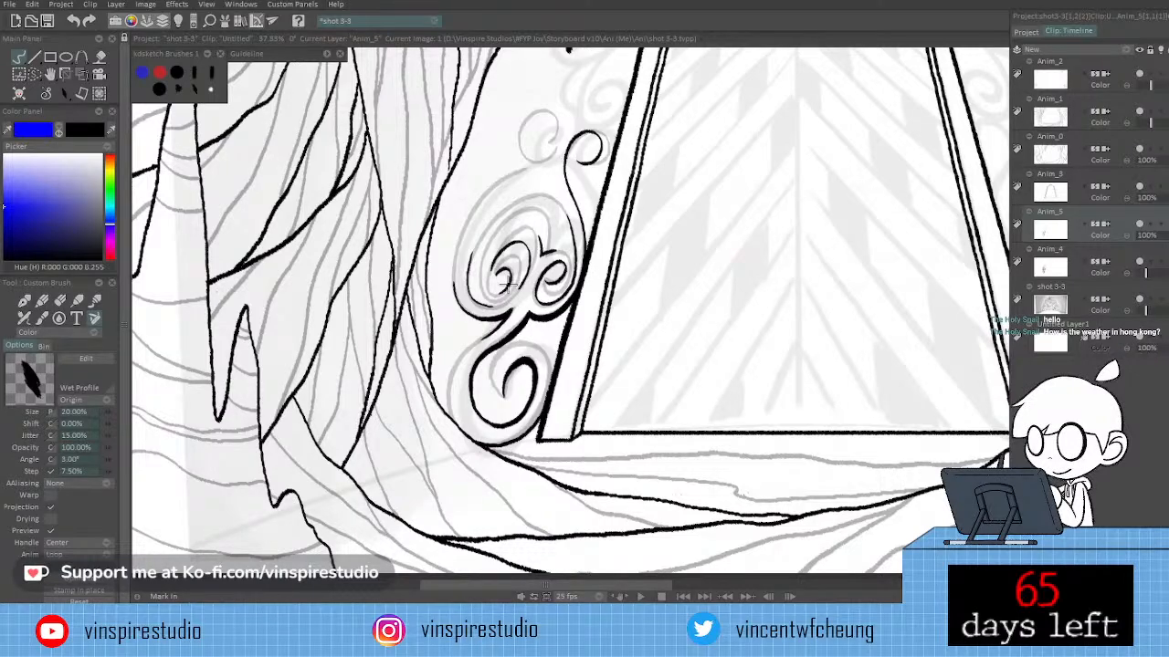
pyautogui.moveTo(509, 287); pyautogui.dragTo(511, 236)
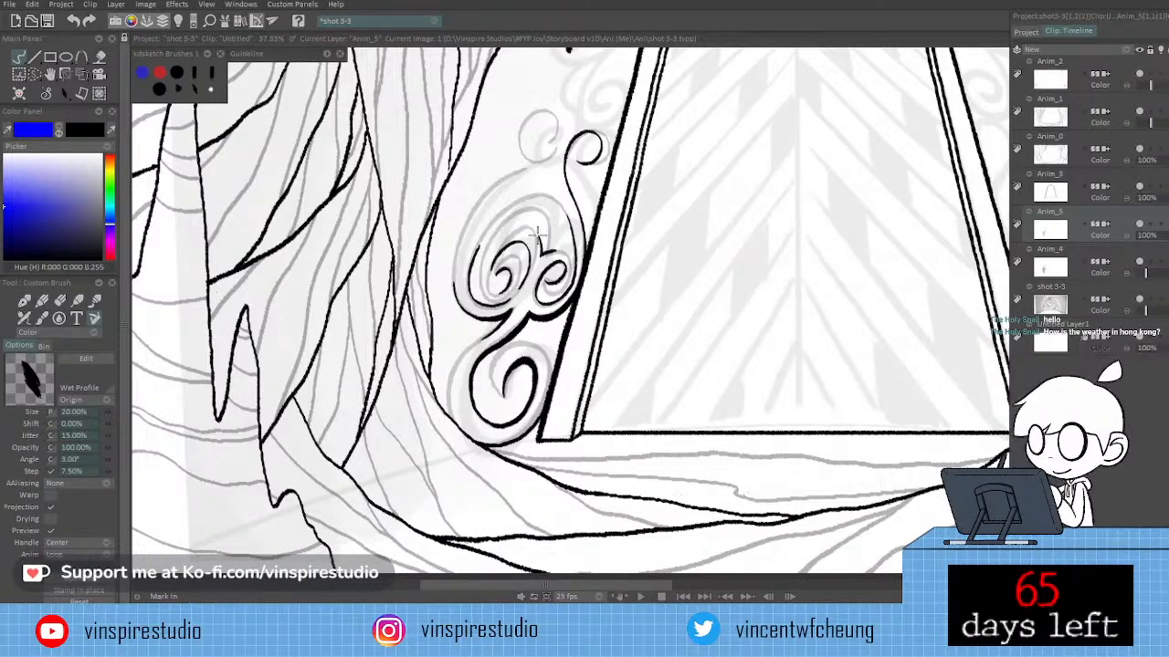
pyautogui.hotkey('ctrl', 'z')
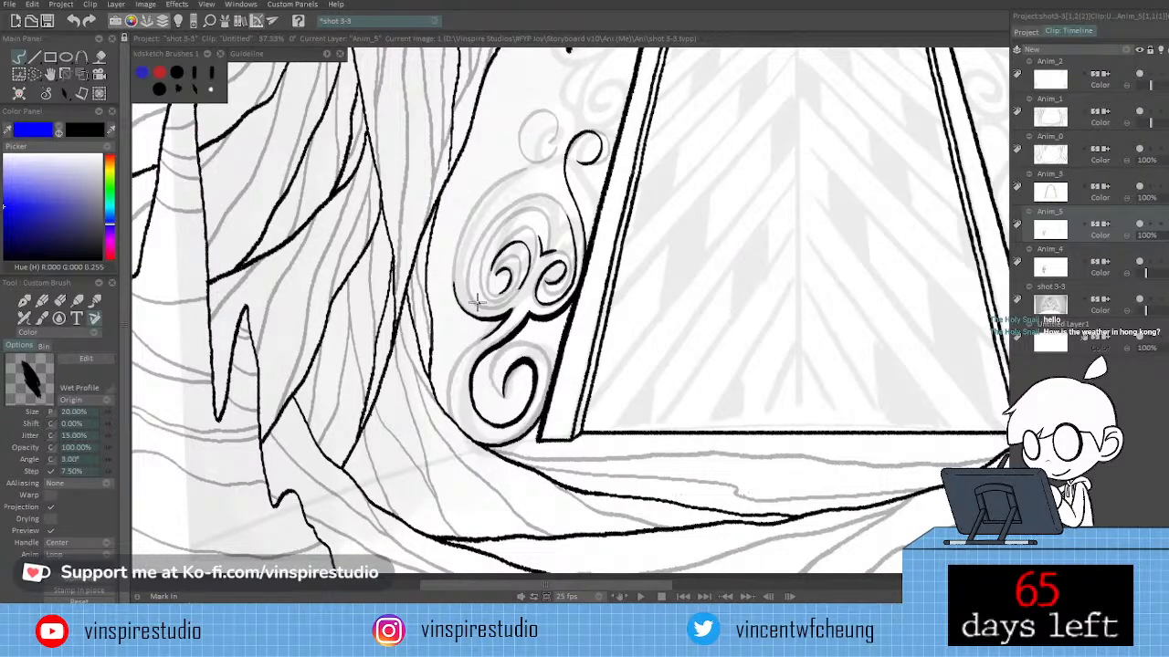
# Ink the large upper spiral's outer line over its top and down toward the door frame, clean up its lower bend, and save the file.
pyautogui.moveTo(477, 301); pyautogui.dragTo(535, 239)
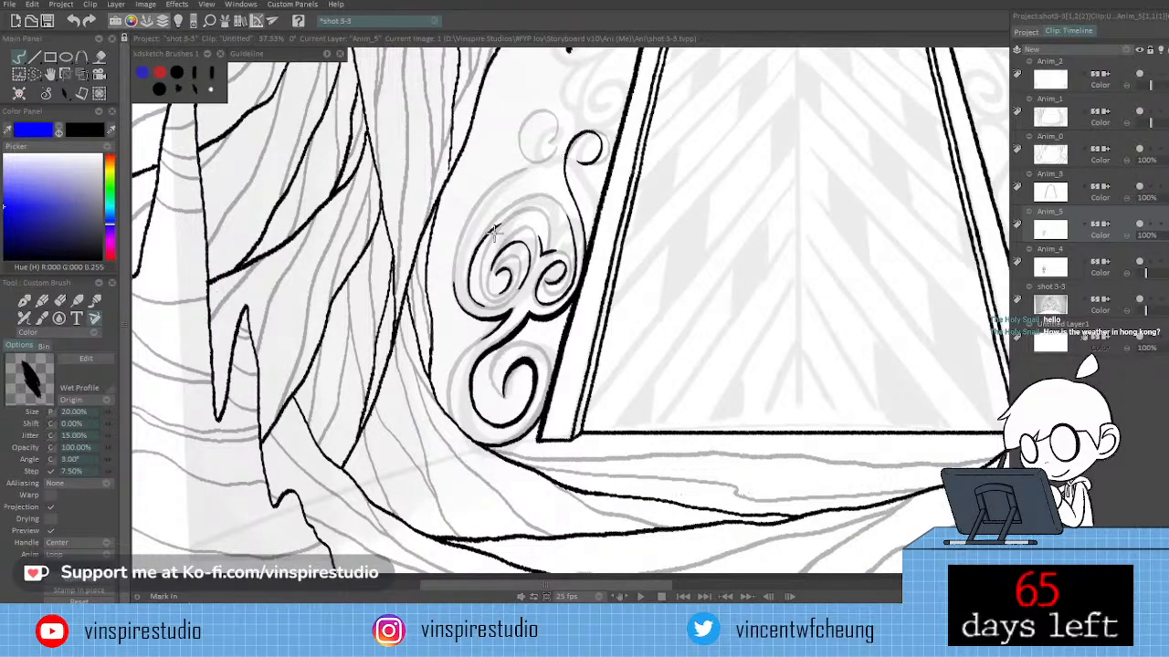
pyautogui.moveTo(493, 230); pyautogui.dragTo(564, 297)
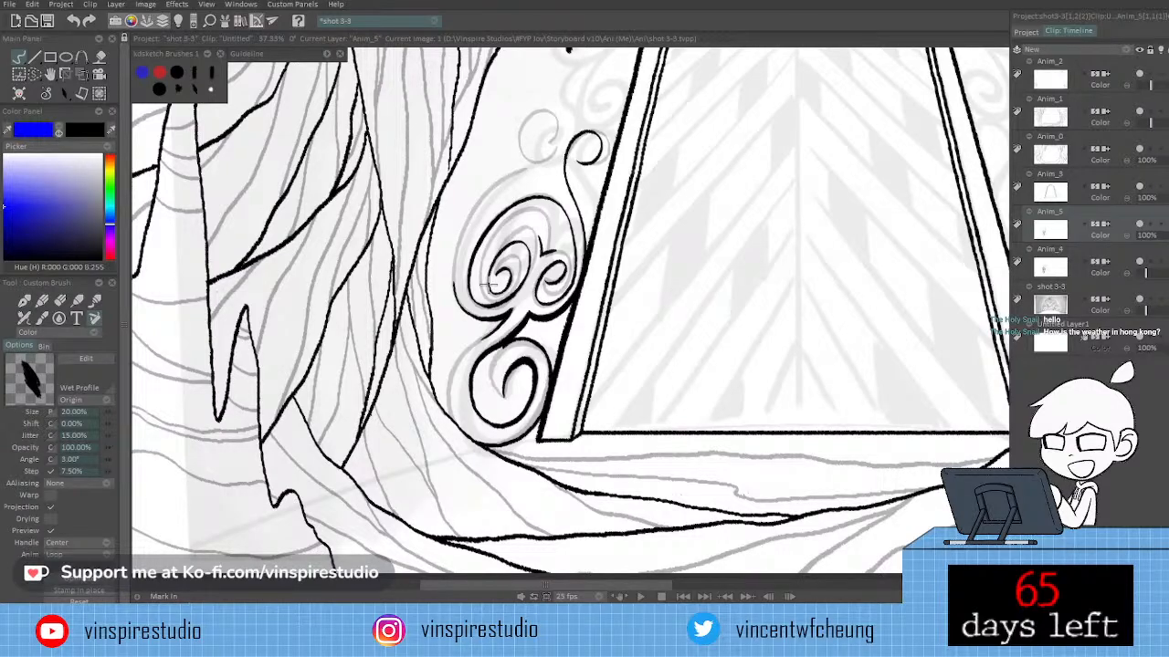
pyautogui.press('e')
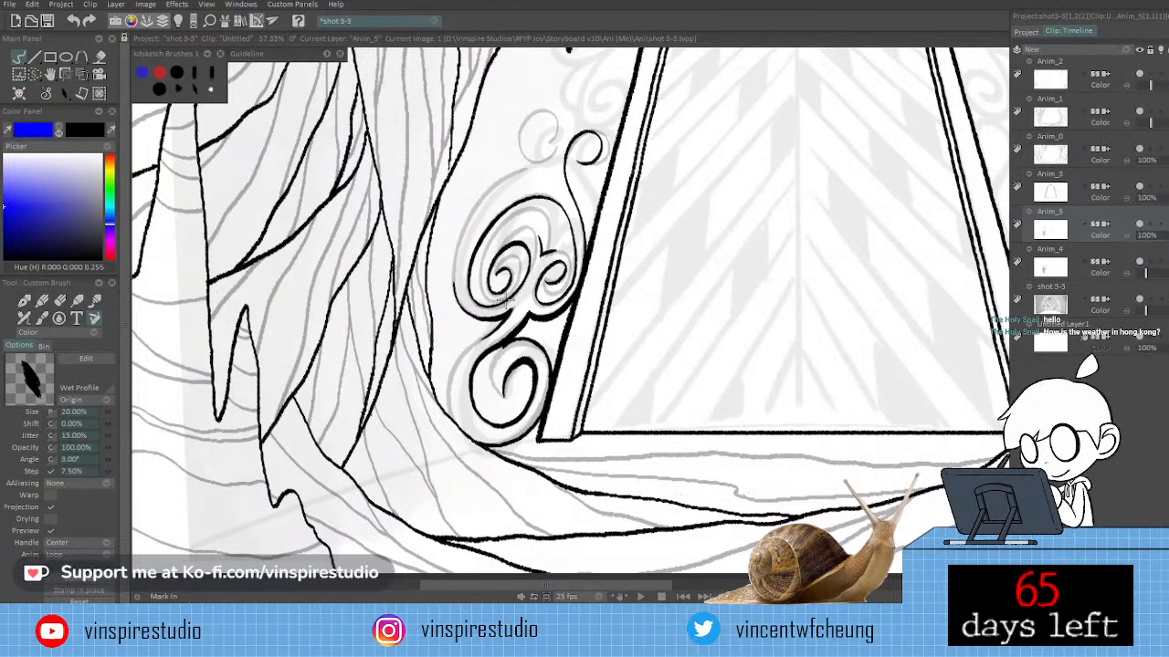
pyautogui.press('e')
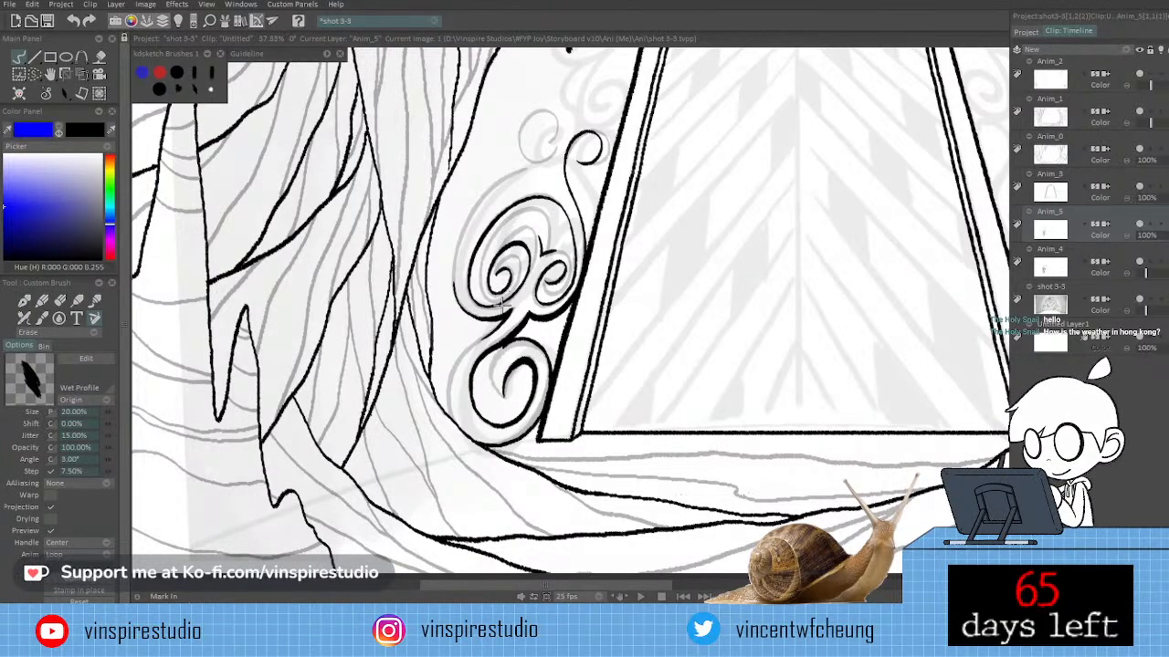
pyautogui.press('e')
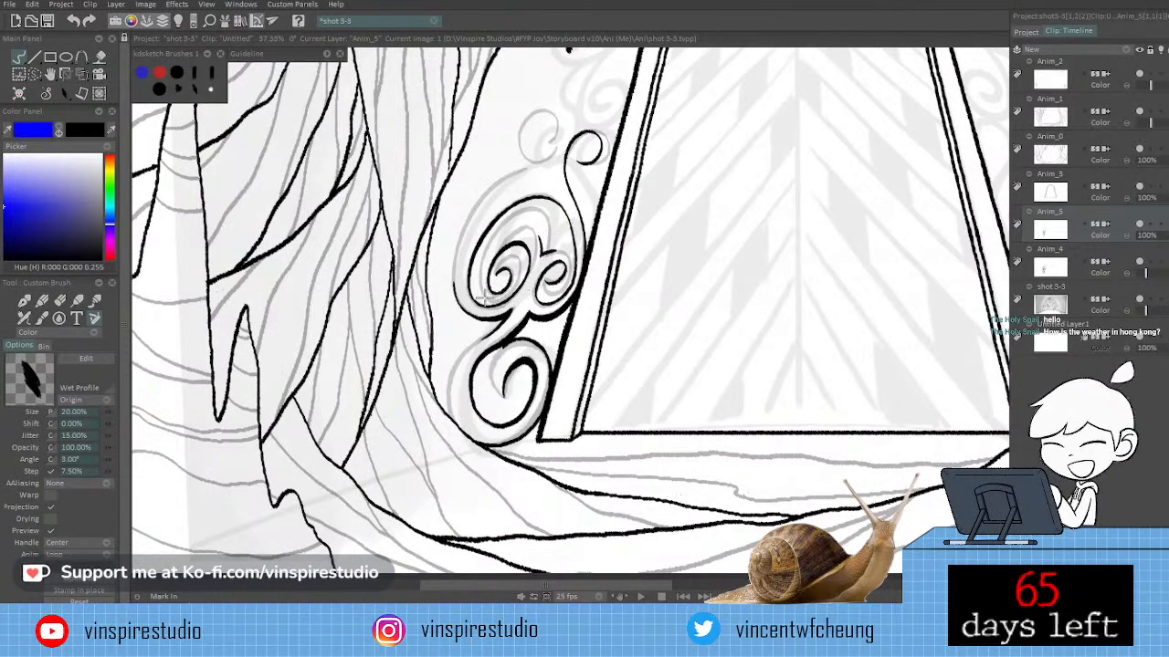
pyautogui.press('n')
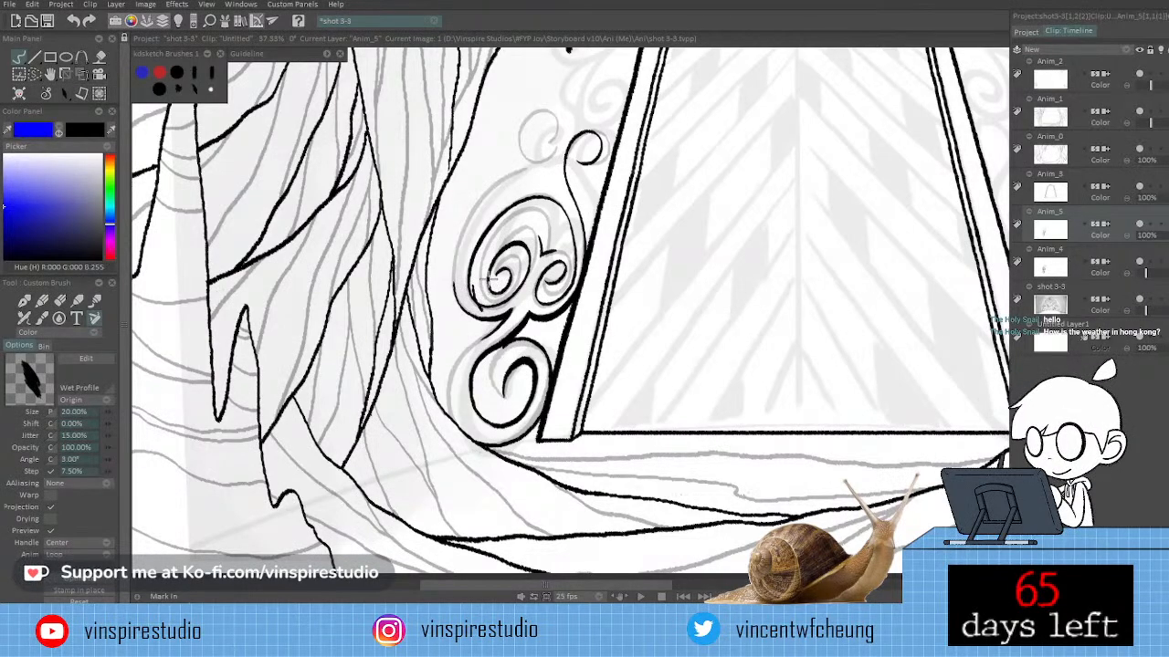
pyautogui.moveTo(478, 299)
pyautogui.mouseDown()
pyautogui.moveTo(476, 285)
pyautogui.moveTo(483, 307)
pyautogui.mouseUp()
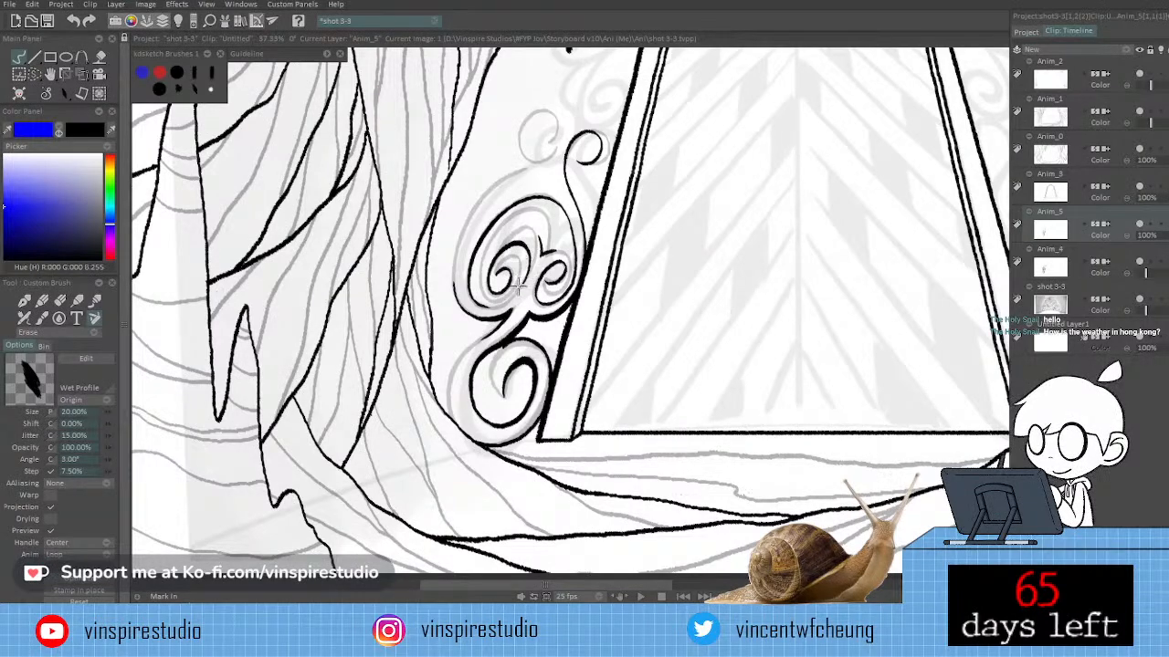
pyautogui.press('e')
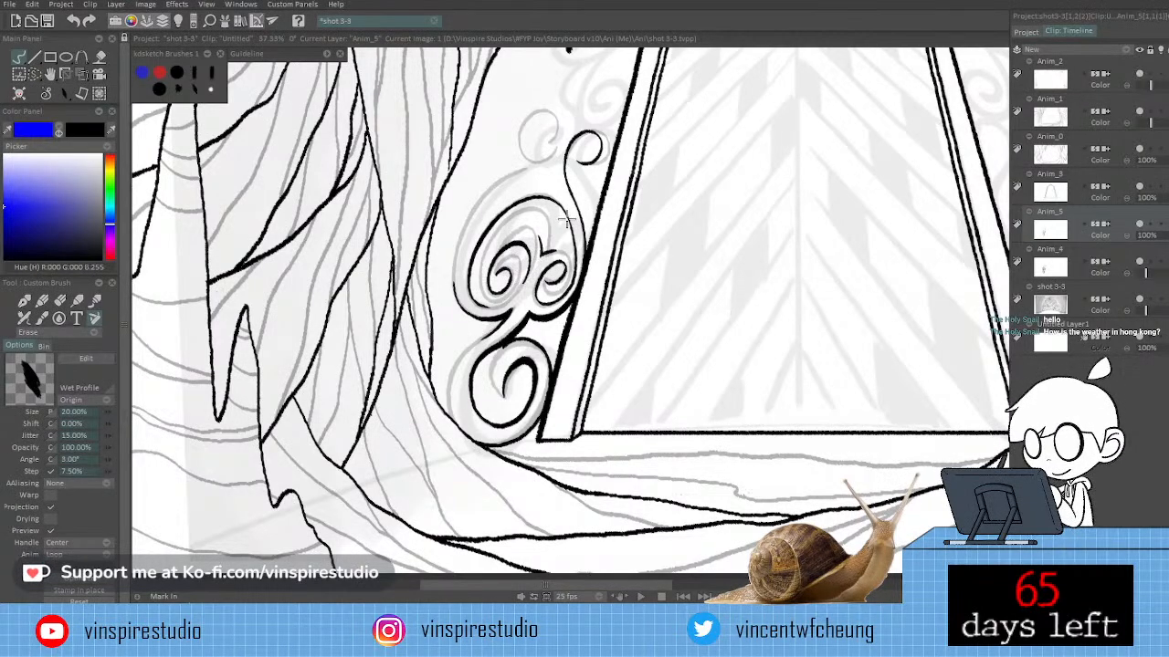
pyautogui.hotkey('ctrl', 's')
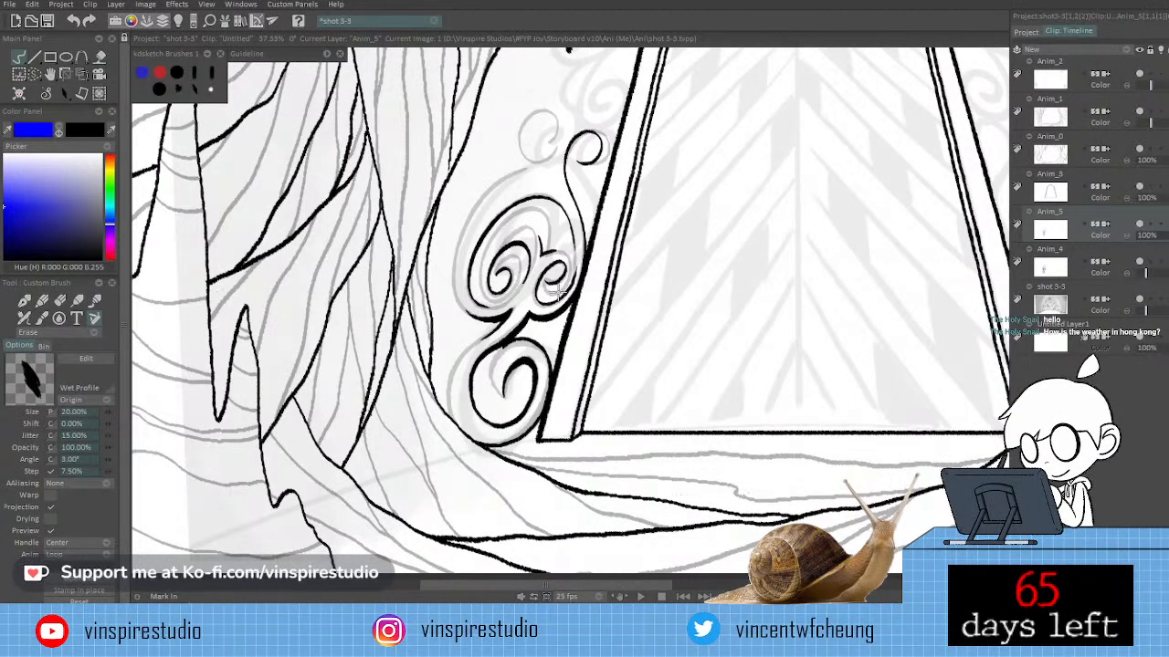
# Touch up the small spiral's line beside the door frame, and toggle Anim_4 off and on to check the inking.
pyautogui.moveTo(684, 279); pyautogui.dragTo(737, 237)
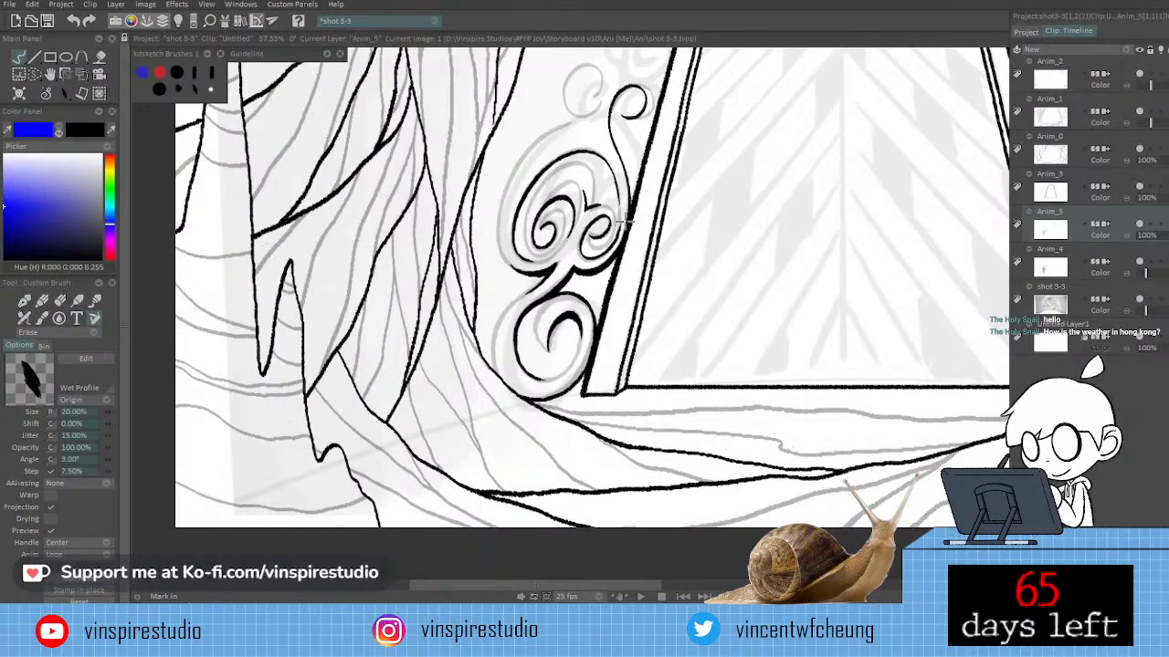
pyautogui.moveTo(625, 219); pyautogui.dragTo(610, 226)
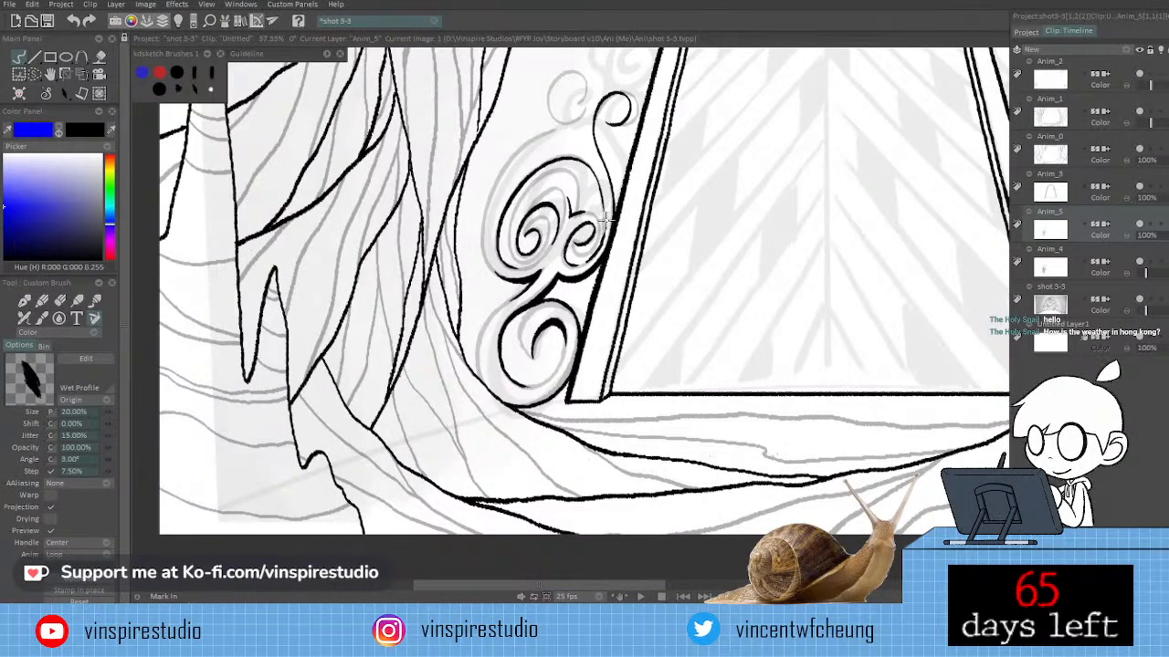
pyautogui.press('e')
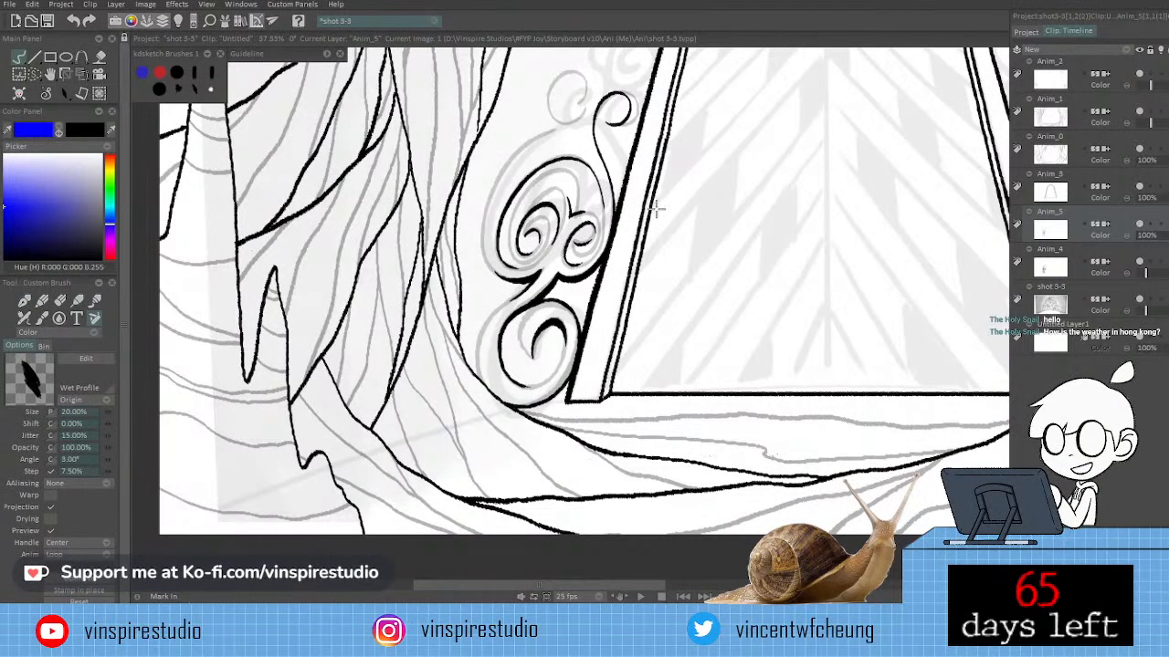
pyautogui.click(1139, 263)
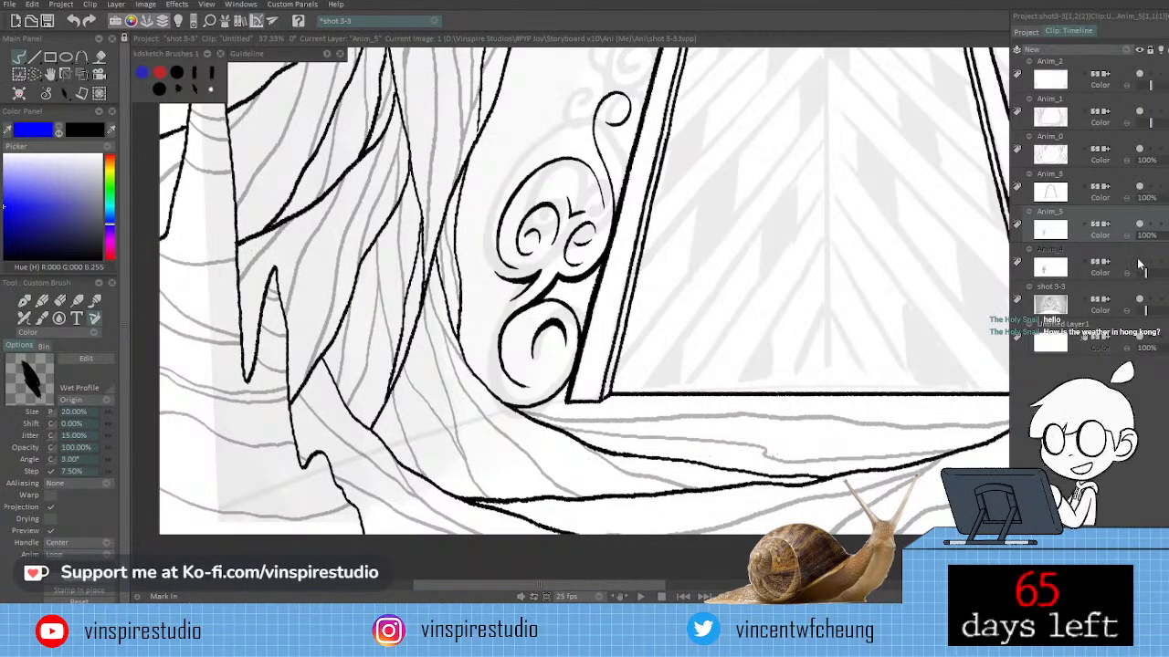
pyautogui.click(1139, 264)
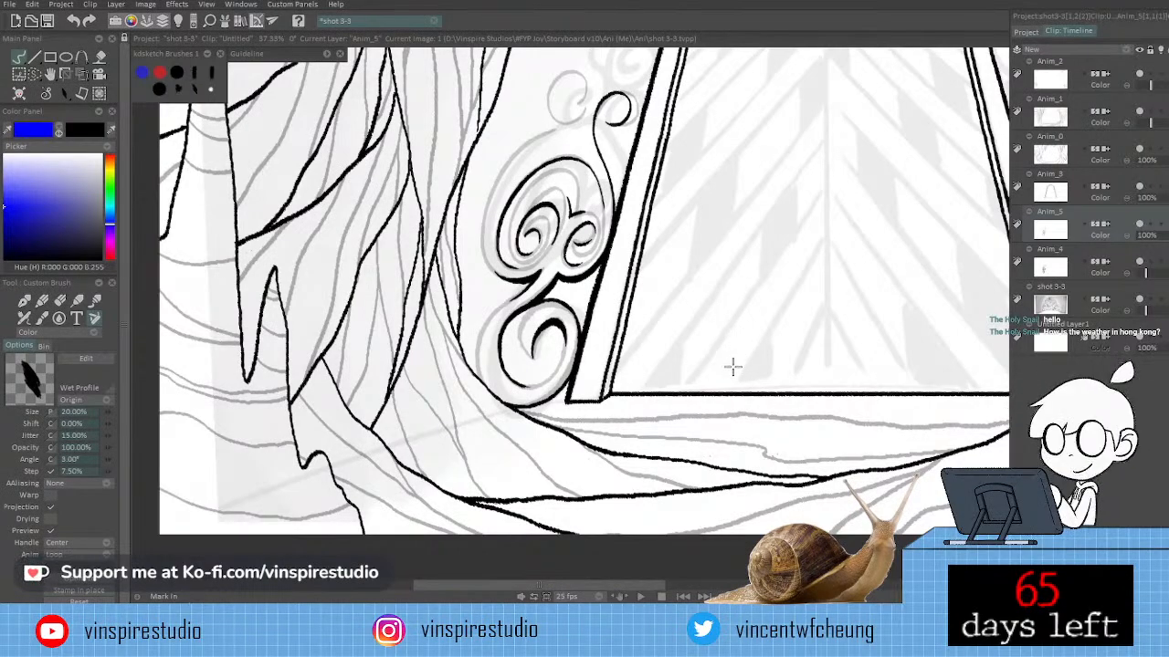
# Thicken the stem of the thin curl rising along the door frame, and check it with Anim_4 briefly hidden.
pyautogui.moveTo(733, 365); pyautogui.dragTo(676, 399)
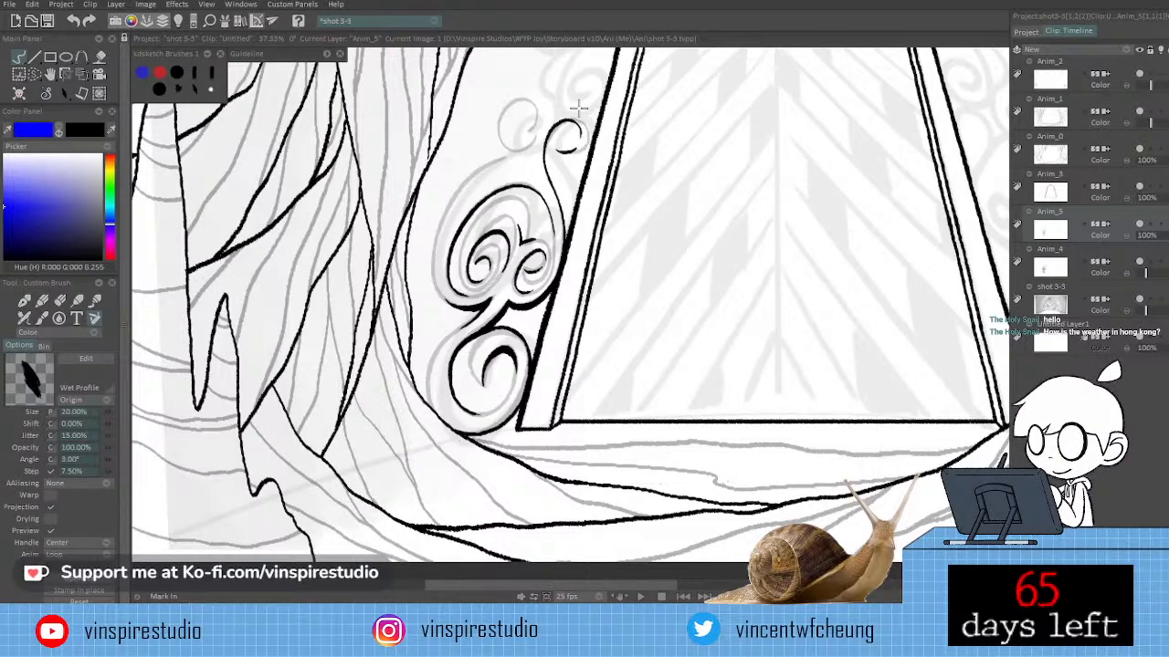
pyautogui.moveTo(553, 125)
pyautogui.mouseDown()
pyautogui.moveTo(548, 169)
pyautogui.moveTo(564, 206)
pyautogui.mouseUp()
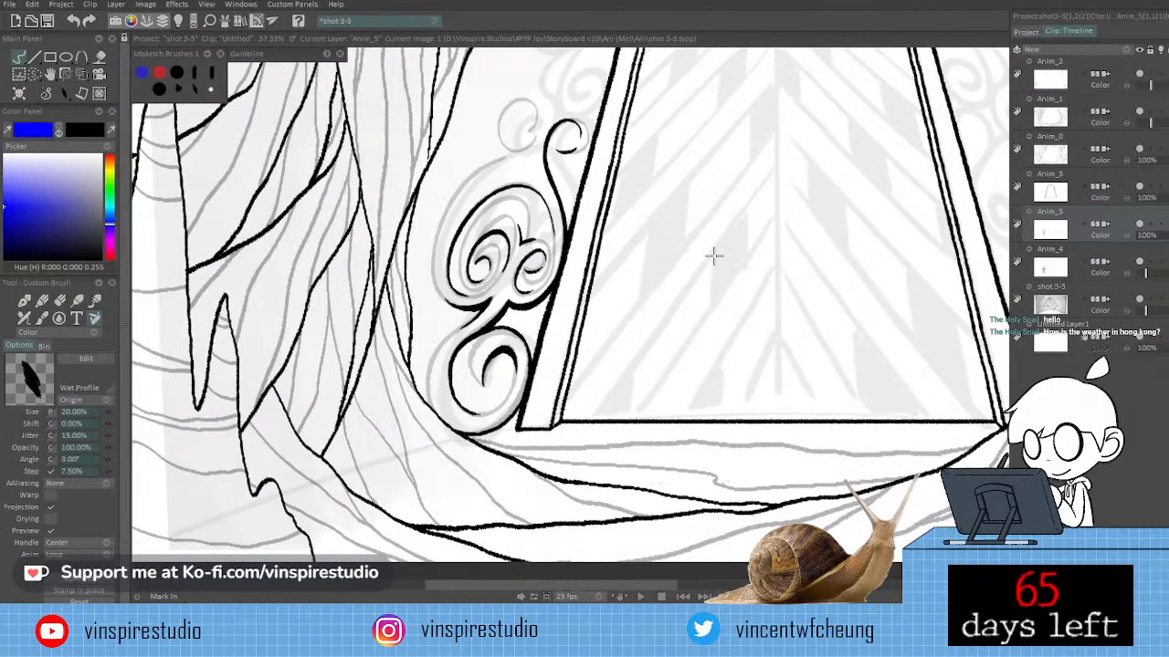
pyautogui.moveTo(712, 256); pyautogui.dragTo(707, 289)
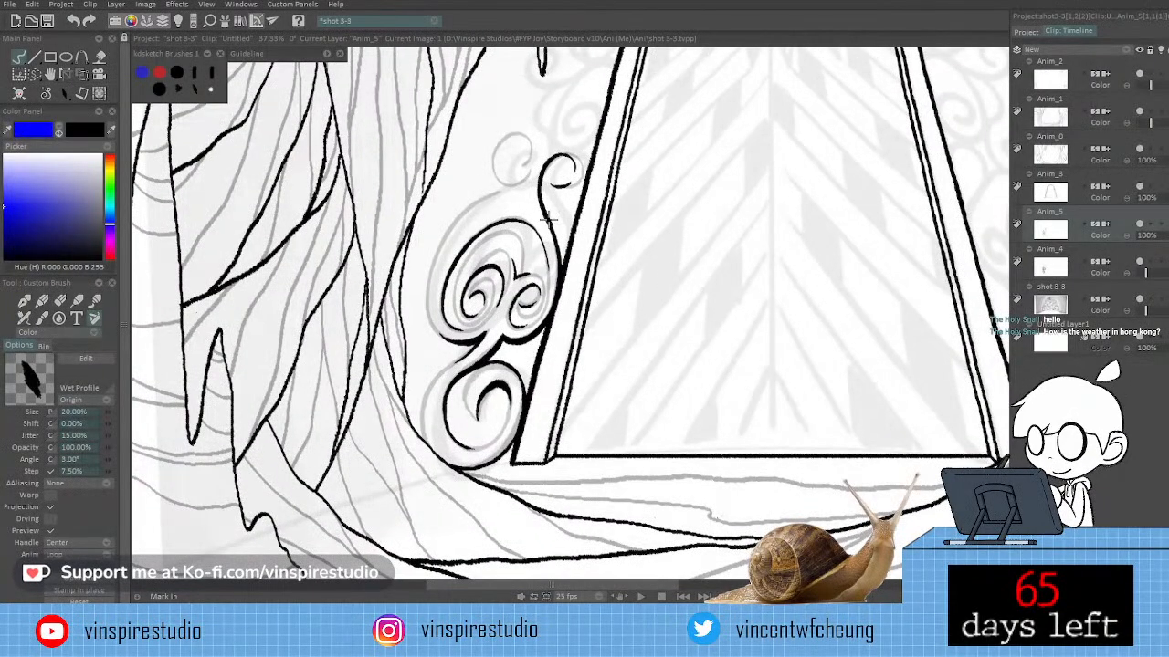
pyautogui.moveTo(557, 239); pyautogui.dragTo(559, 251)
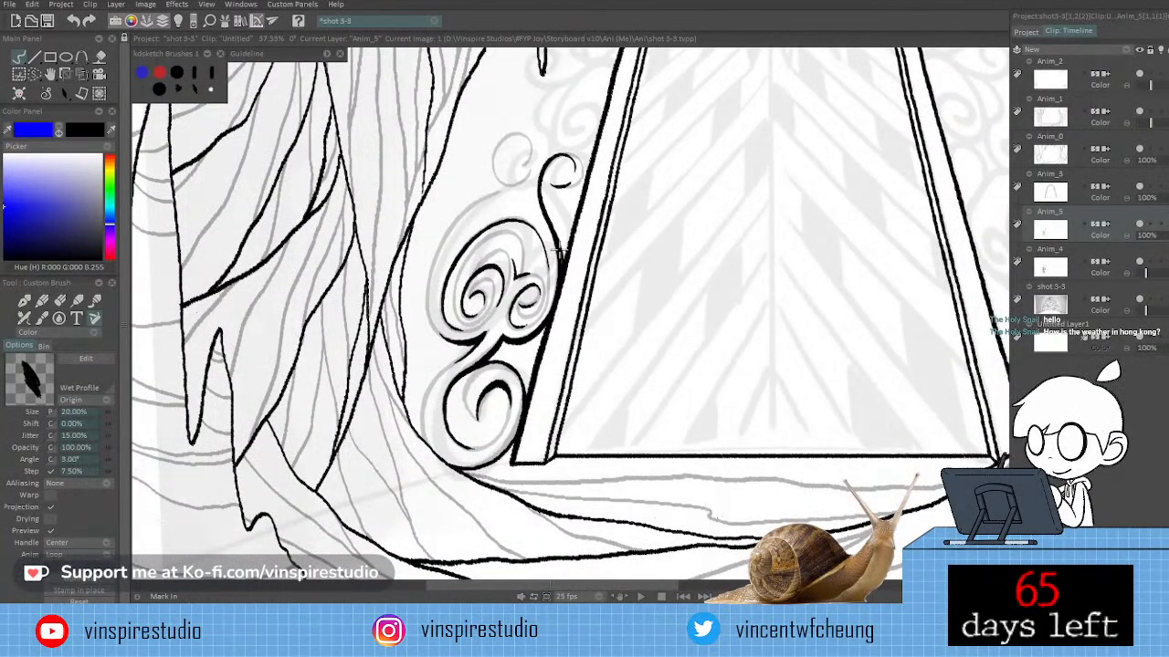
pyautogui.moveTo(744, 281); pyautogui.dragTo(778, 292)
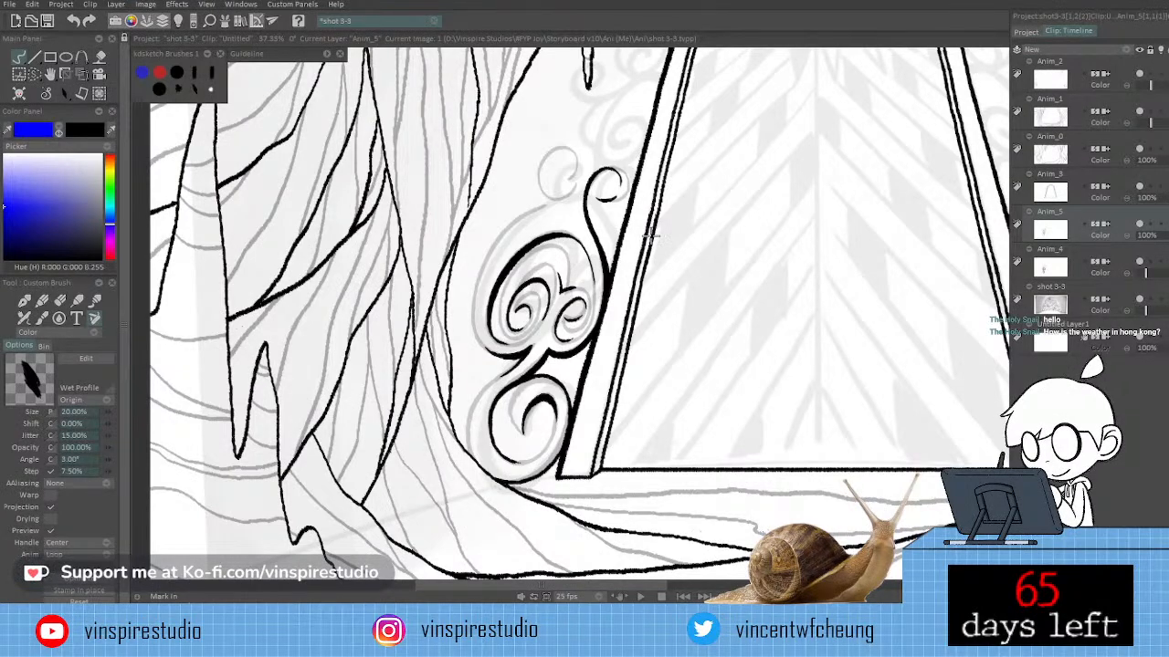
pyautogui.click(1140, 269)
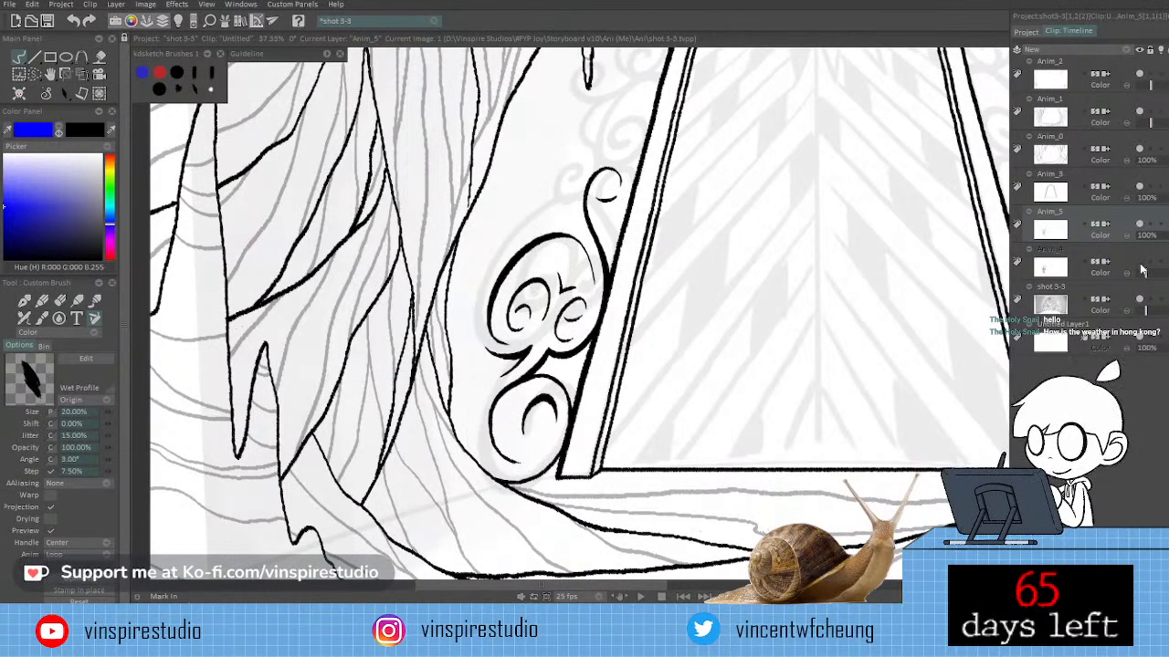
pyautogui.click(1136, 265)
# Ink the small curl above the large spiral, redrawing its first stroke, and compare it with the faded sketch by toggling Anim_5's visibility.
pyautogui.moveTo(730, 312); pyautogui.dragTo(736, 356)
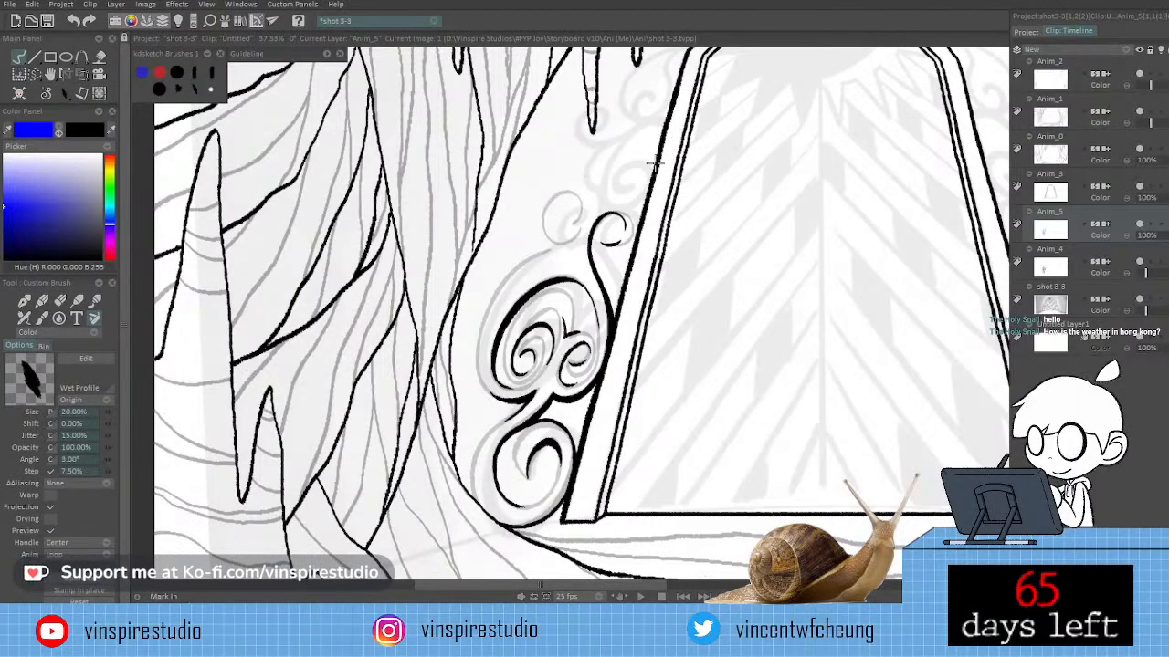
pyautogui.moveTo(687, 250)
pyautogui.mouseDown()
pyautogui.moveTo(680, 226)
pyautogui.moveTo(686, 247)
pyautogui.mouseUp()
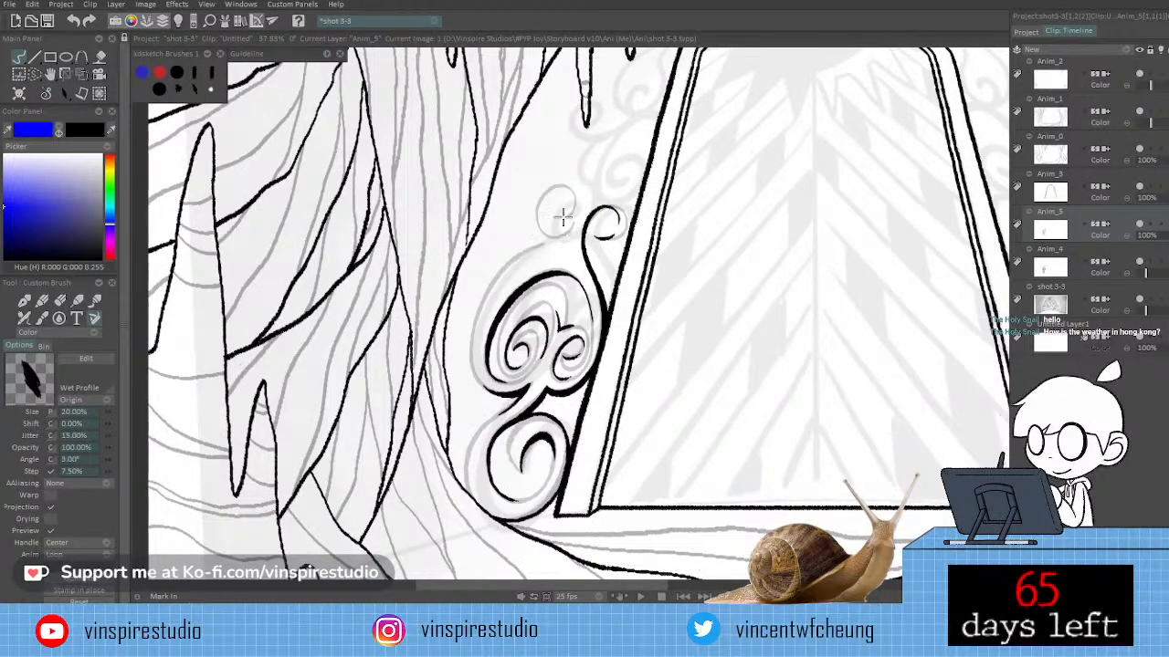
pyautogui.moveTo(563, 216); pyautogui.dragTo(574, 202)
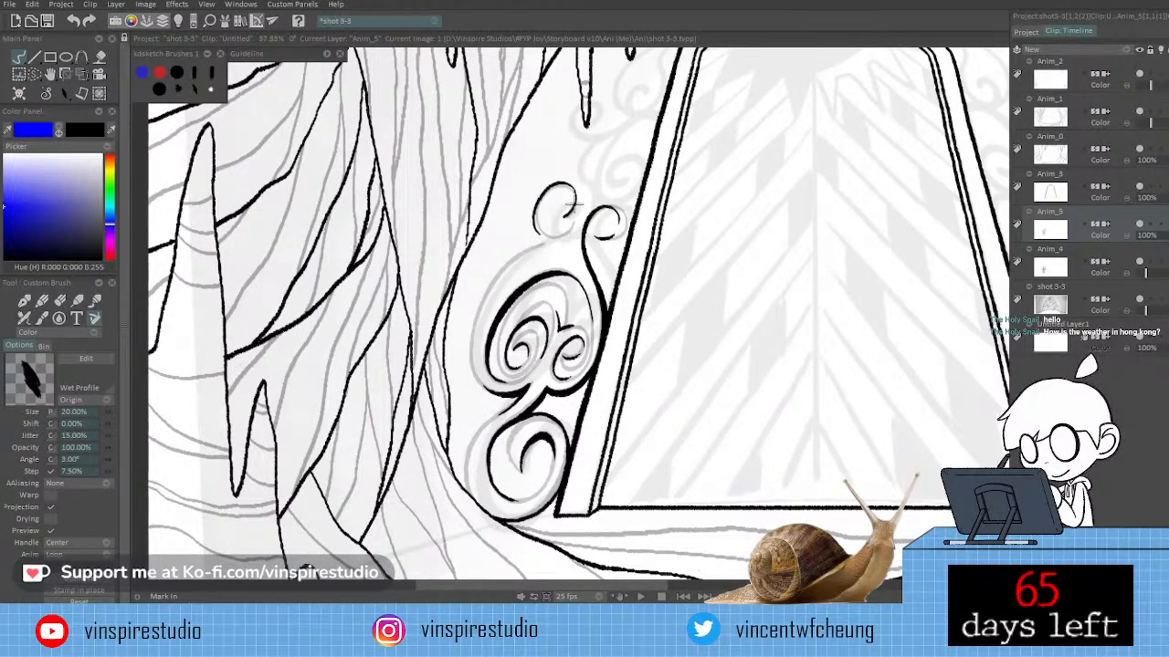
pyautogui.hotkey('ctrl', 'z')
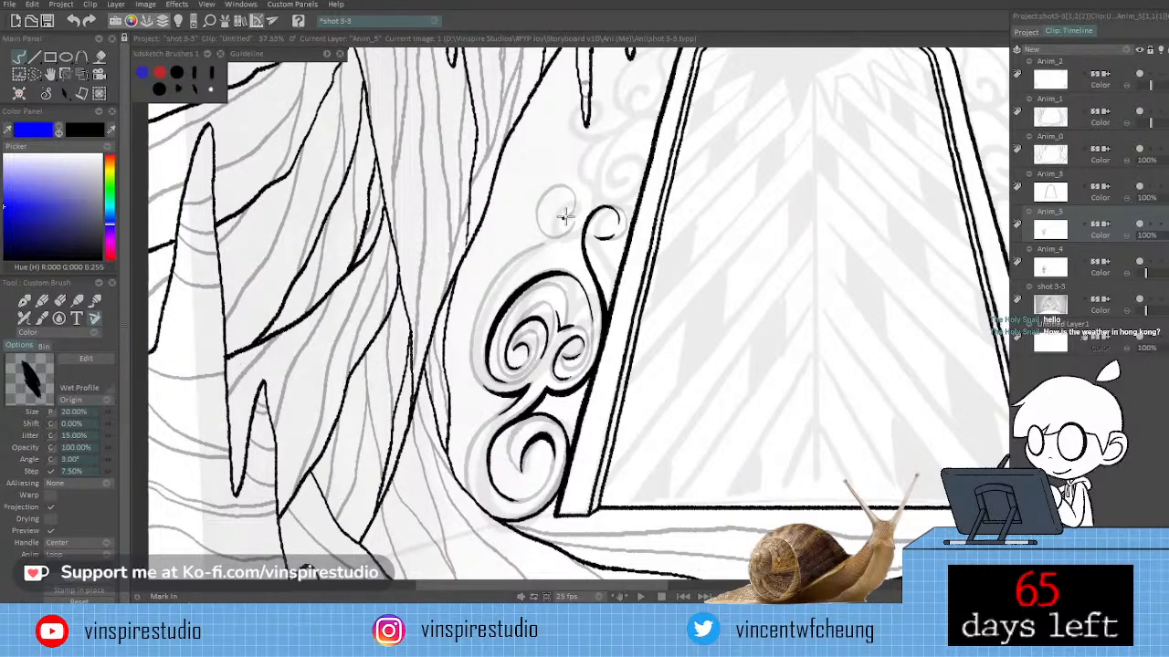
pyautogui.moveTo(565, 218); pyautogui.dragTo(573, 191)
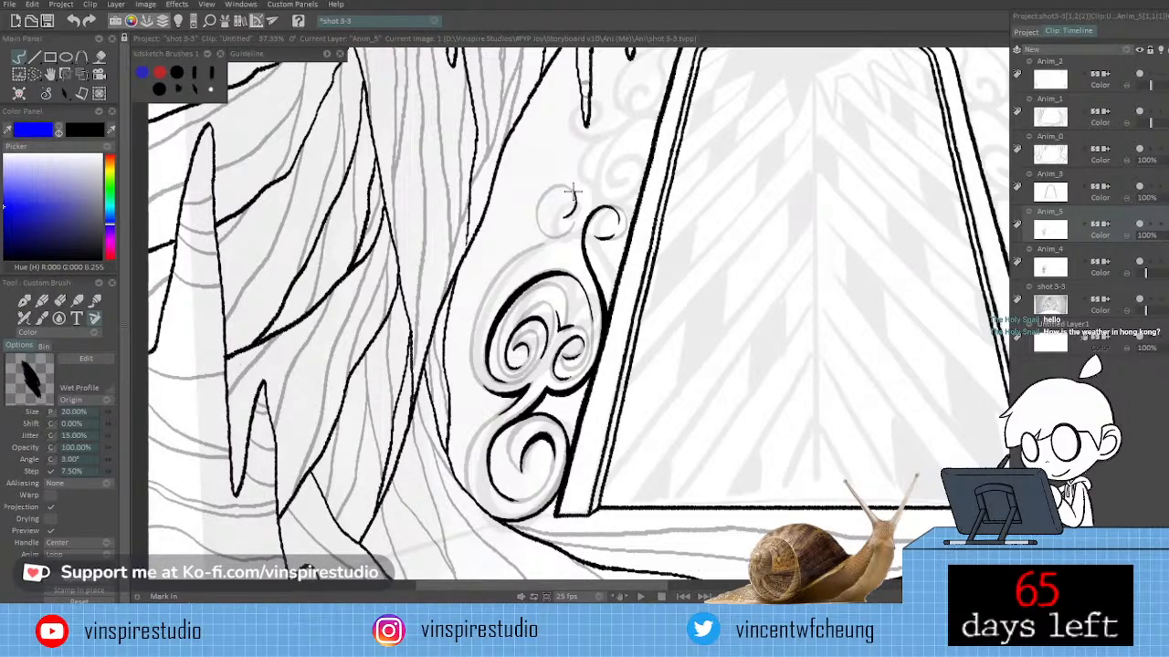
pyautogui.moveTo(572, 191); pyautogui.dragTo(544, 224)
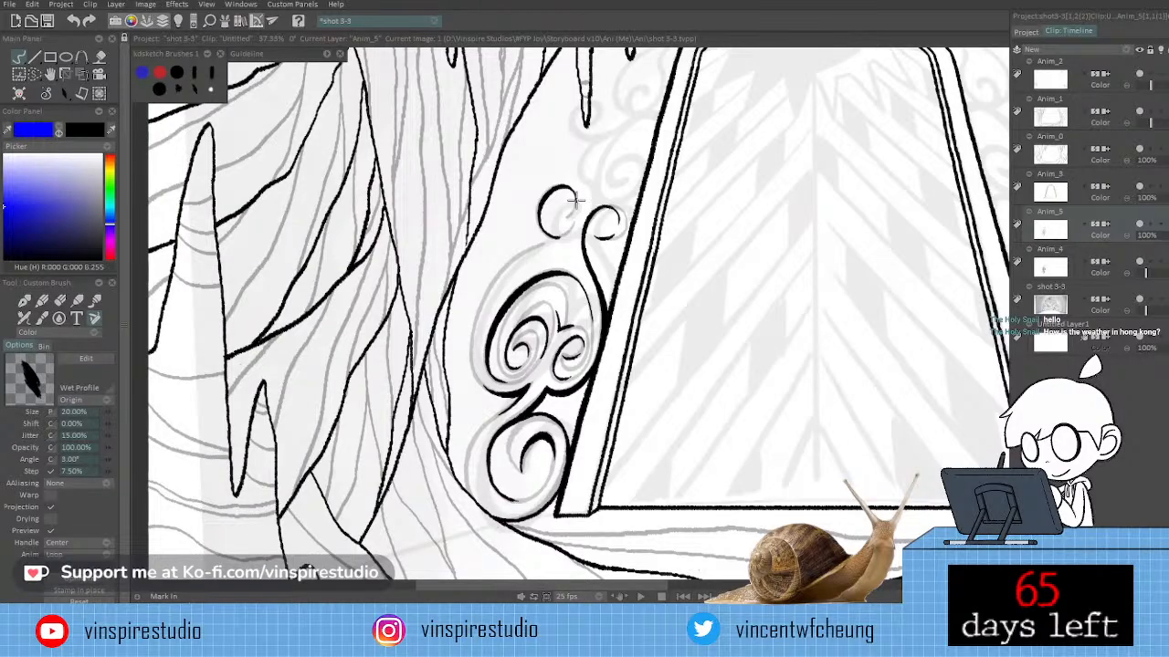
pyautogui.moveTo(576, 200); pyautogui.dragTo(571, 214)
pyautogui.press('e')
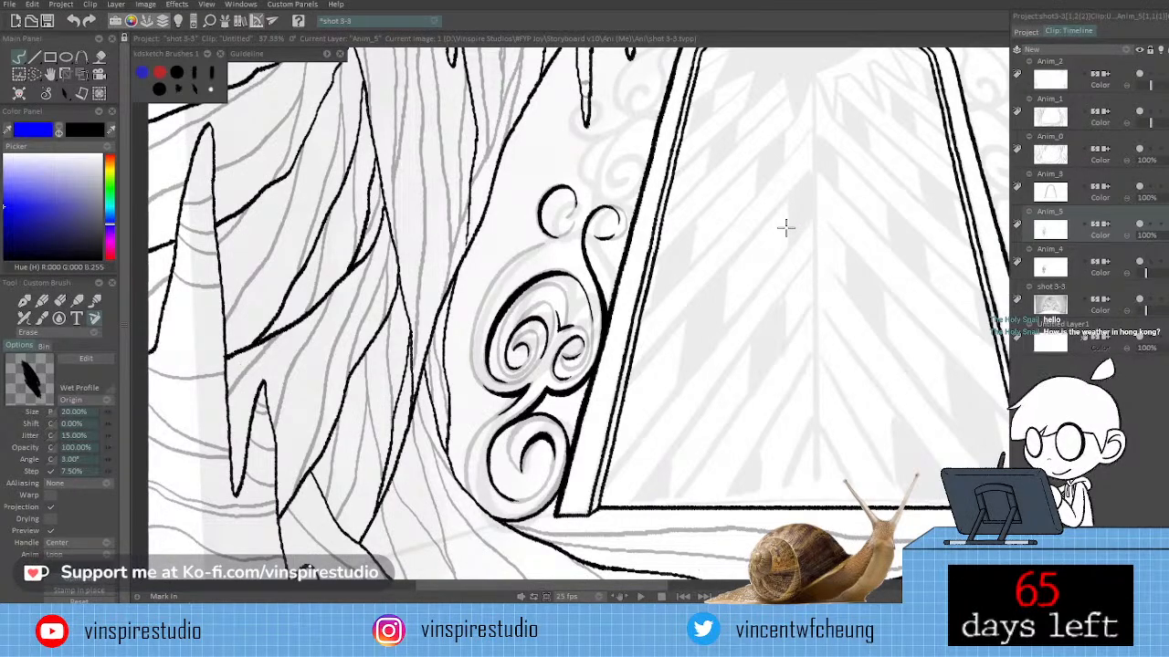
pyautogui.click(1139, 225)
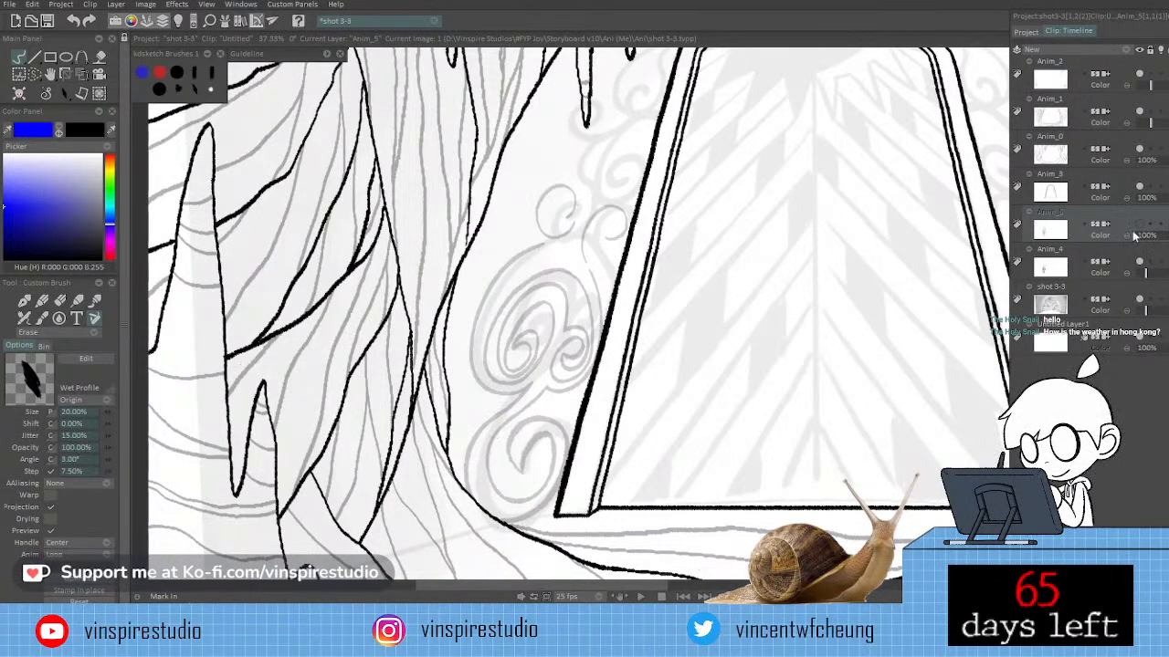
pyautogui.click(1140, 228)
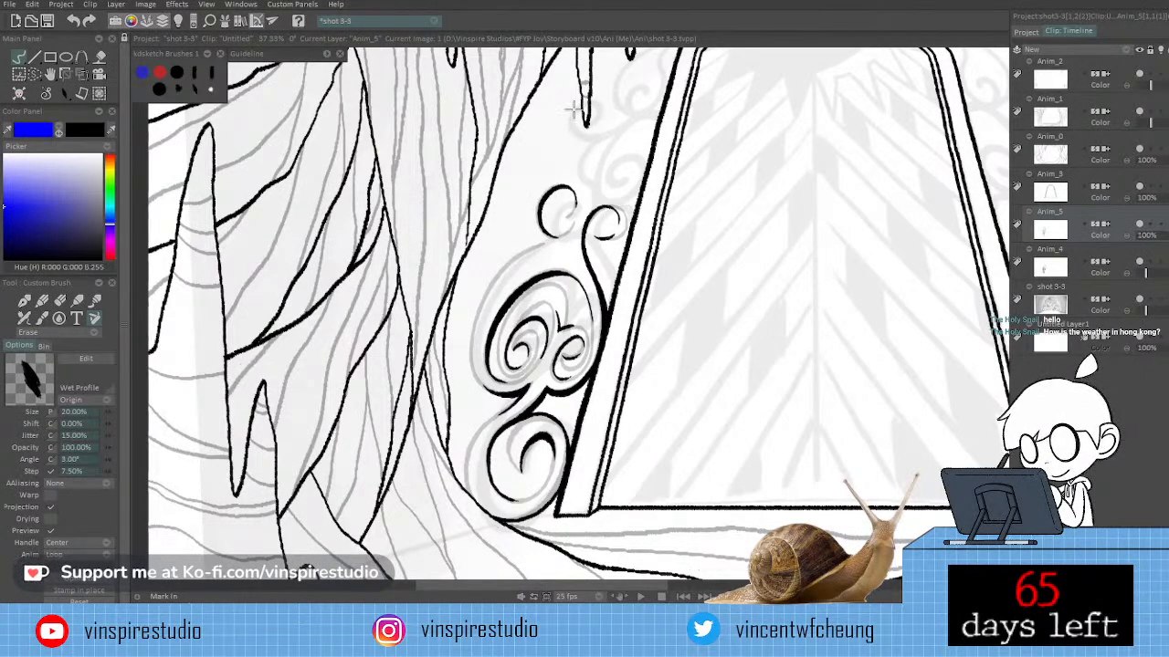
# Lasso the newly inked small curl, scale it to 82.67%, shift it to panning X -42 and Y 49, and apply the transform.
pyautogui.press('s')
pyautogui.moveTo(564, 237)
pyautogui.mouseDown()
pyautogui.moveTo(535, 181)
pyautogui.moveTo(585, 174)
pyautogui.moveTo(573, 226)
pyautogui.mouseUp()
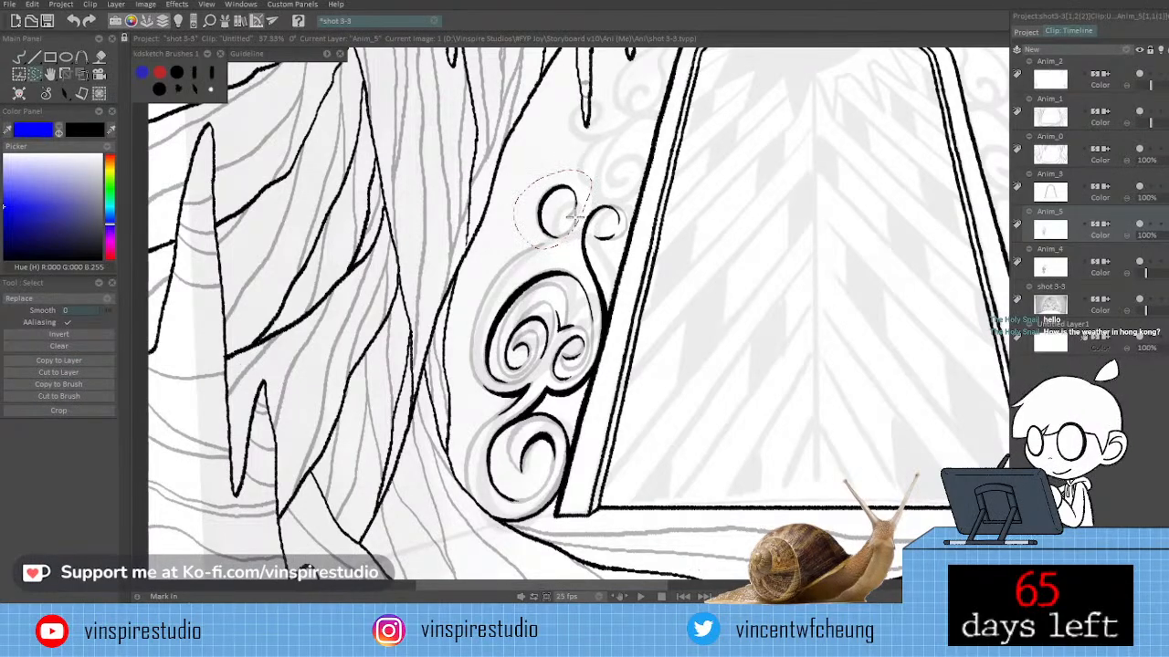
pyautogui.hotkey('ctrl', 't')
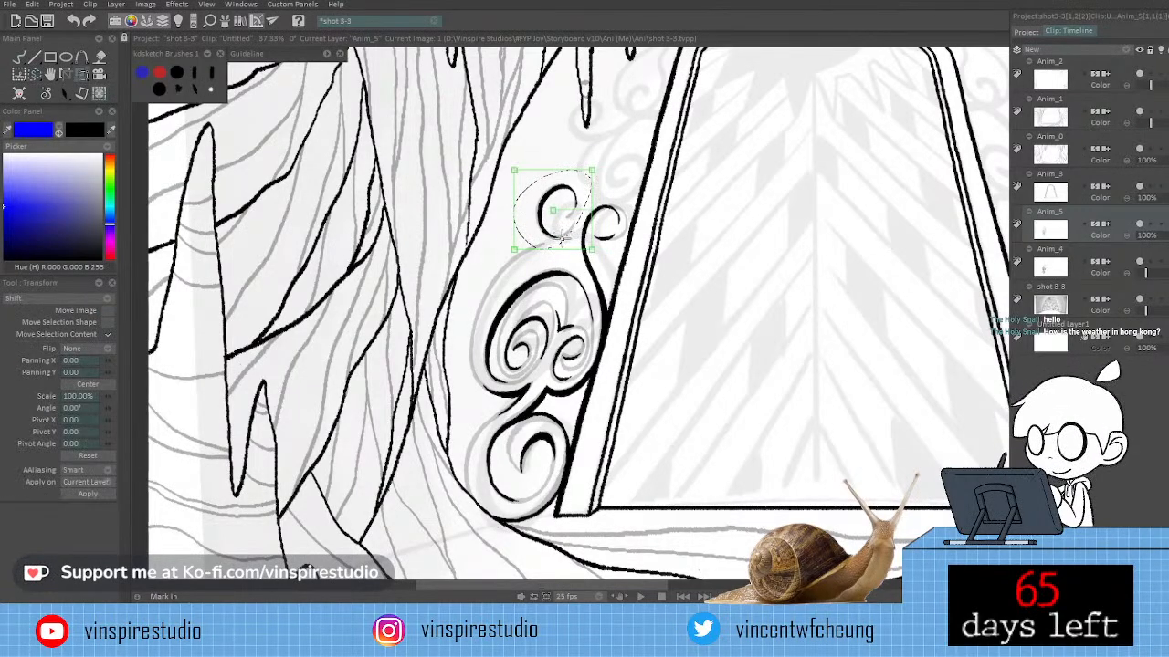
pyautogui.moveTo(561, 240); pyautogui.dragTo(558, 253)
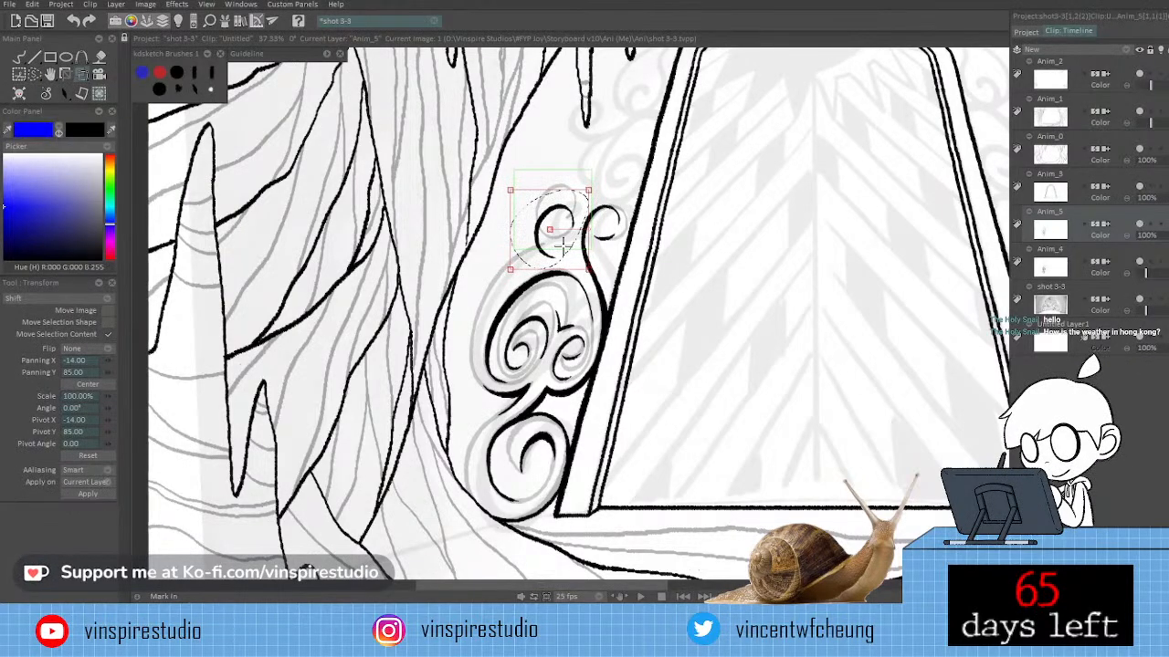
pyautogui.moveTo(560, 242)
pyautogui.mouseDown()
pyautogui.moveTo(583, 267)
pyautogui.moveTo(558, 240)
pyautogui.mouseUp()
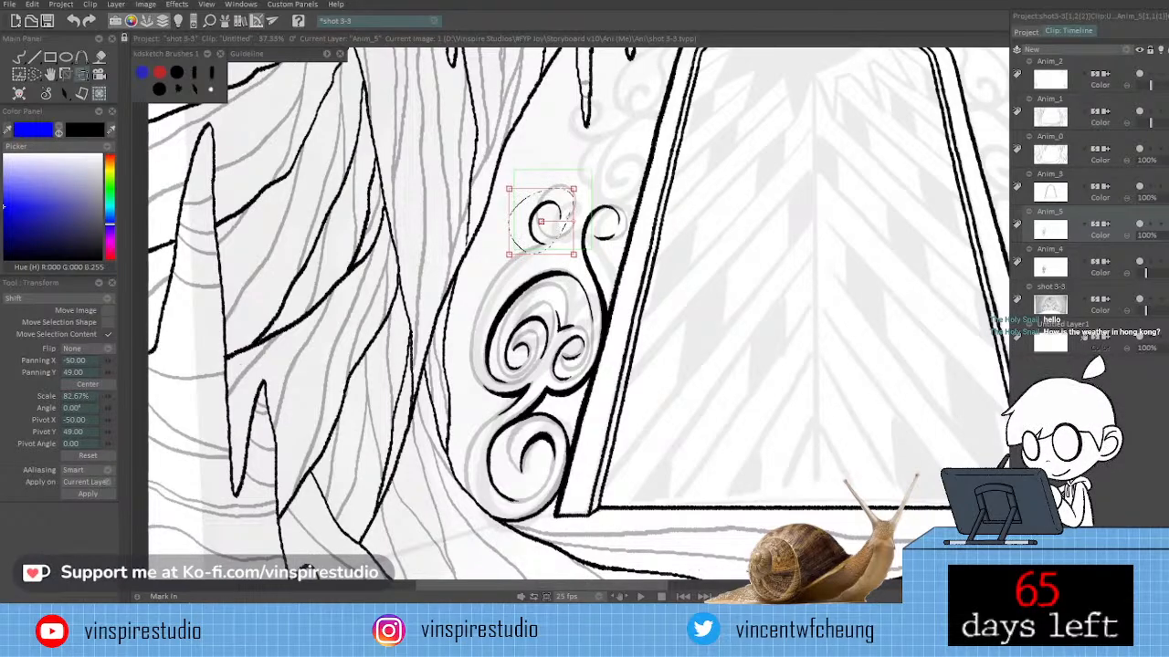
pyautogui.moveTo(565, 223); pyautogui.dragTo(560, 243)
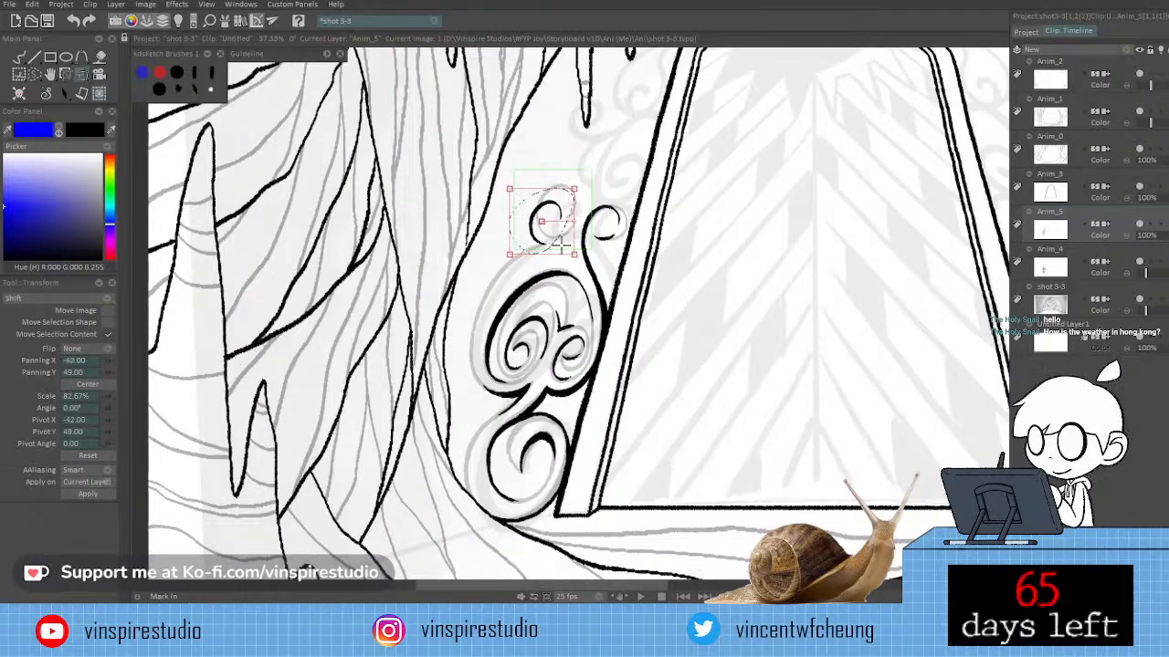
pyautogui.press('Return')
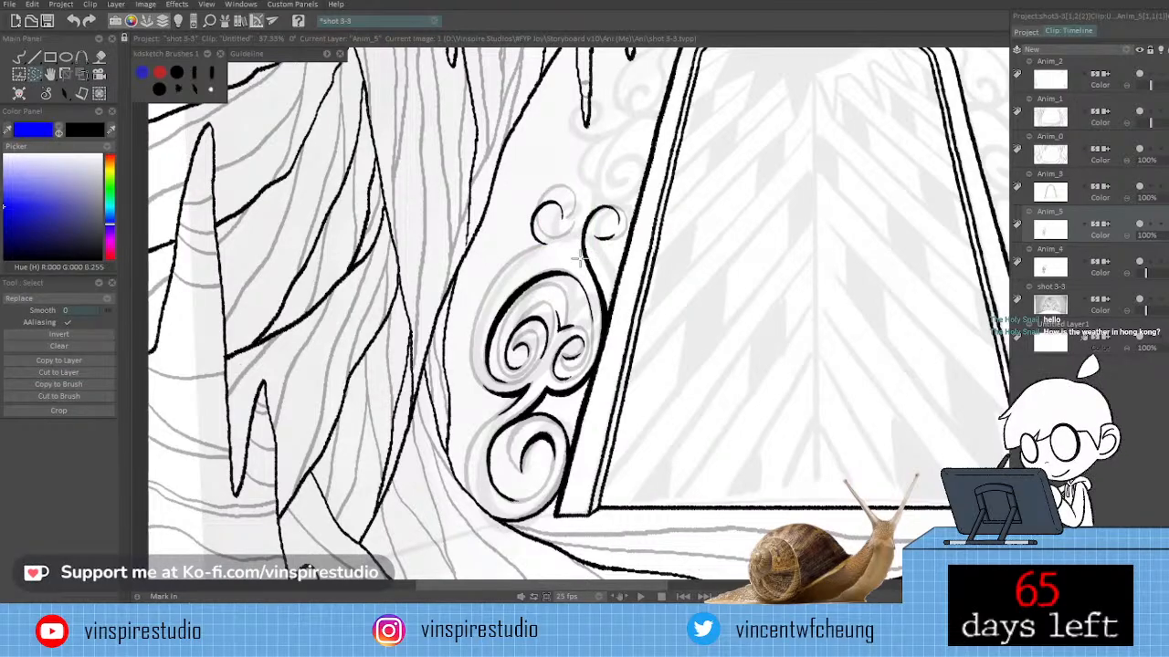
# Compare the inked spirals and curls with the faded earlier version by switching Anim_4's visibility off and on.
pyautogui.click(1139, 262)
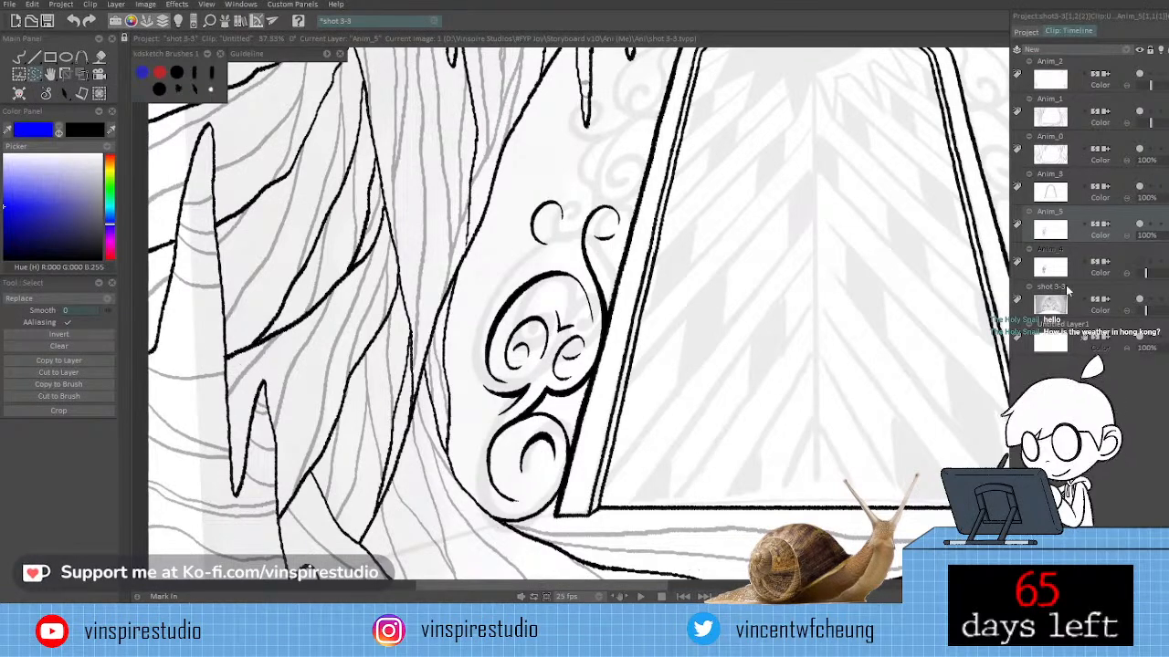
pyautogui.click(1139, 265)
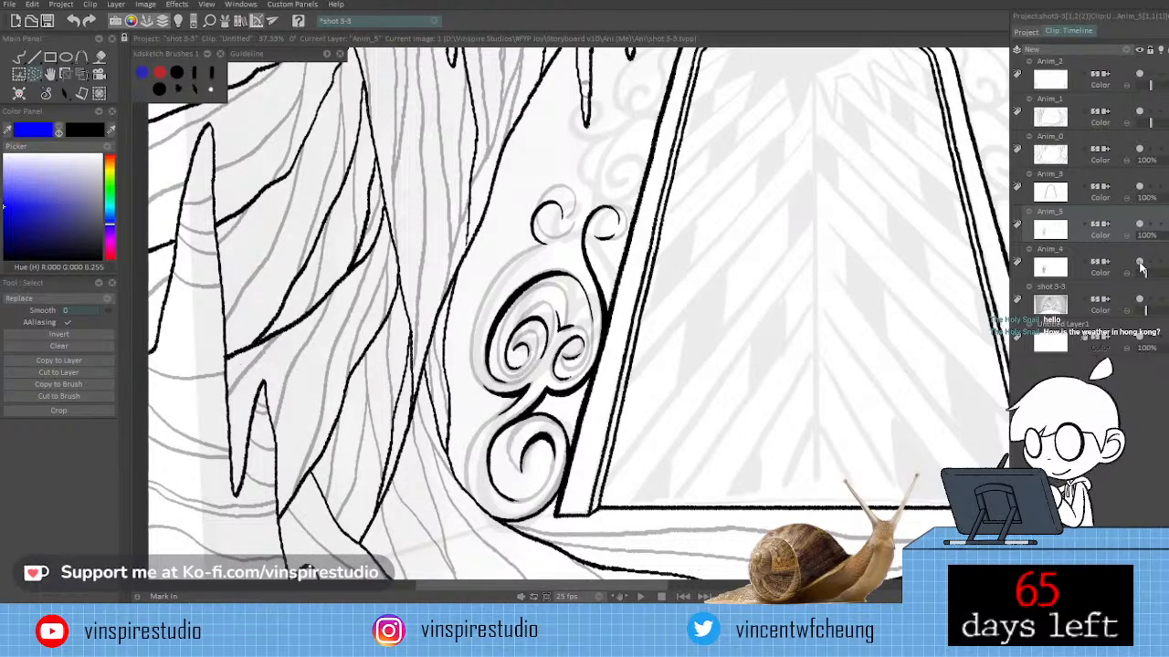
pyautogui.moveTo(695, 377); pyautogui.dragTo(721, 358)
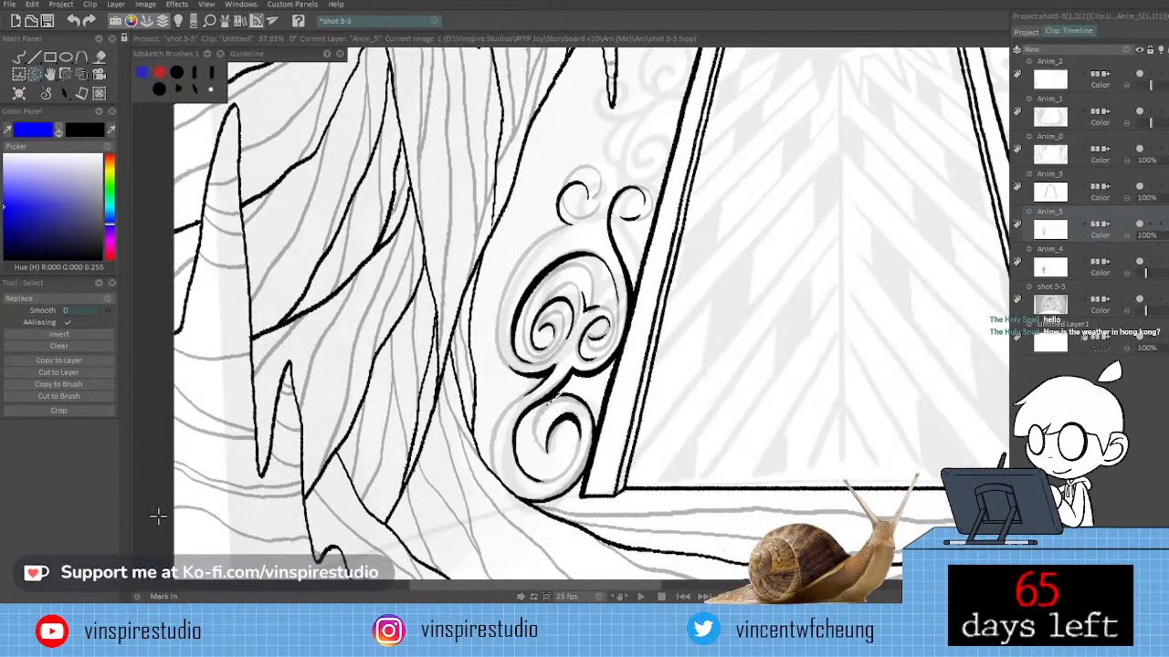
pyautogui.press('b')
pyautogui.click(95, 318)
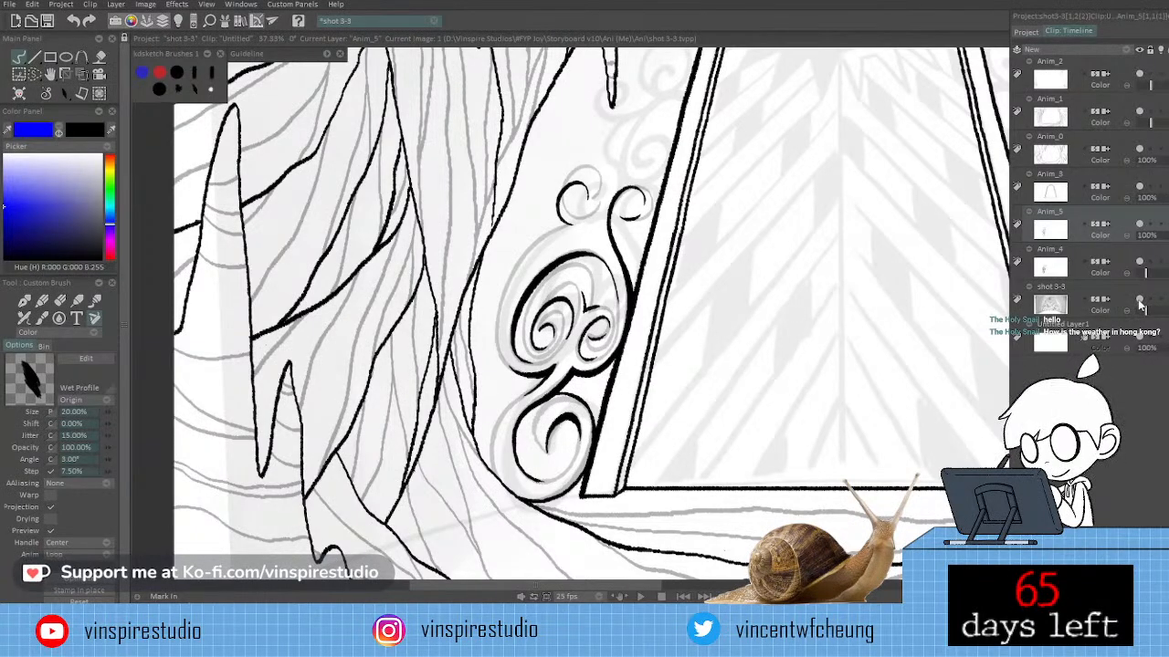
pyautogui.click(1142, 266)
pyautogui.click(1141, 267)
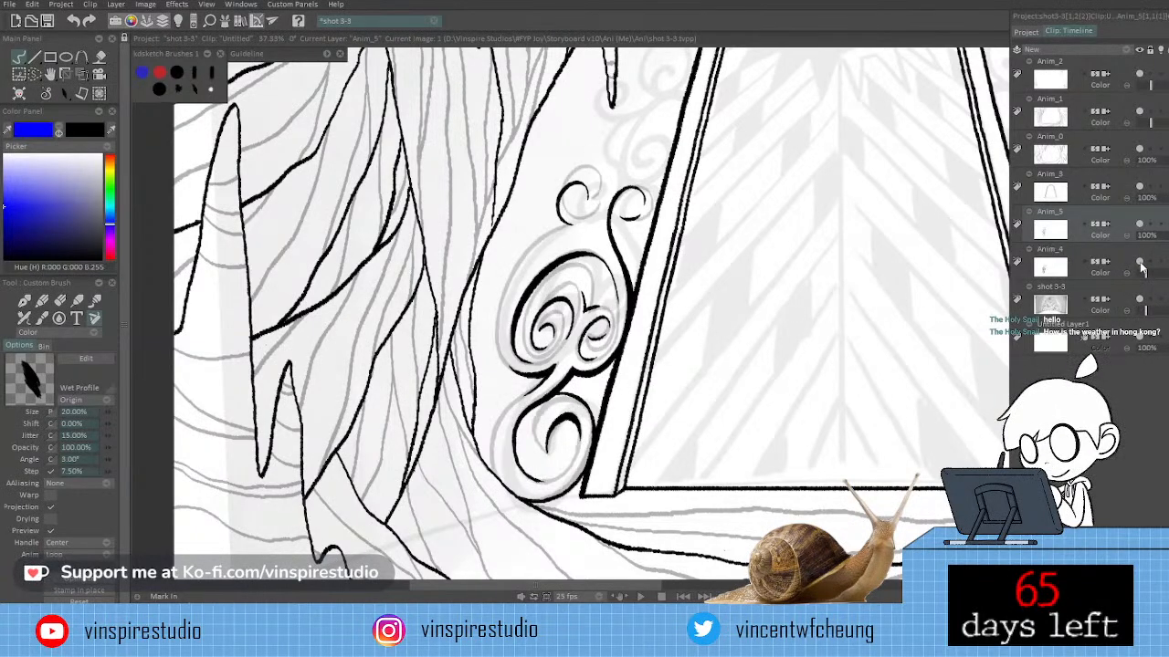
pyautogui.click(1141, 266)
# Review the inked ornament against the whole arched door and the faded scrollwork sketched around both sides of the frame.
pyautogui.scroll(-3, 732, 344)
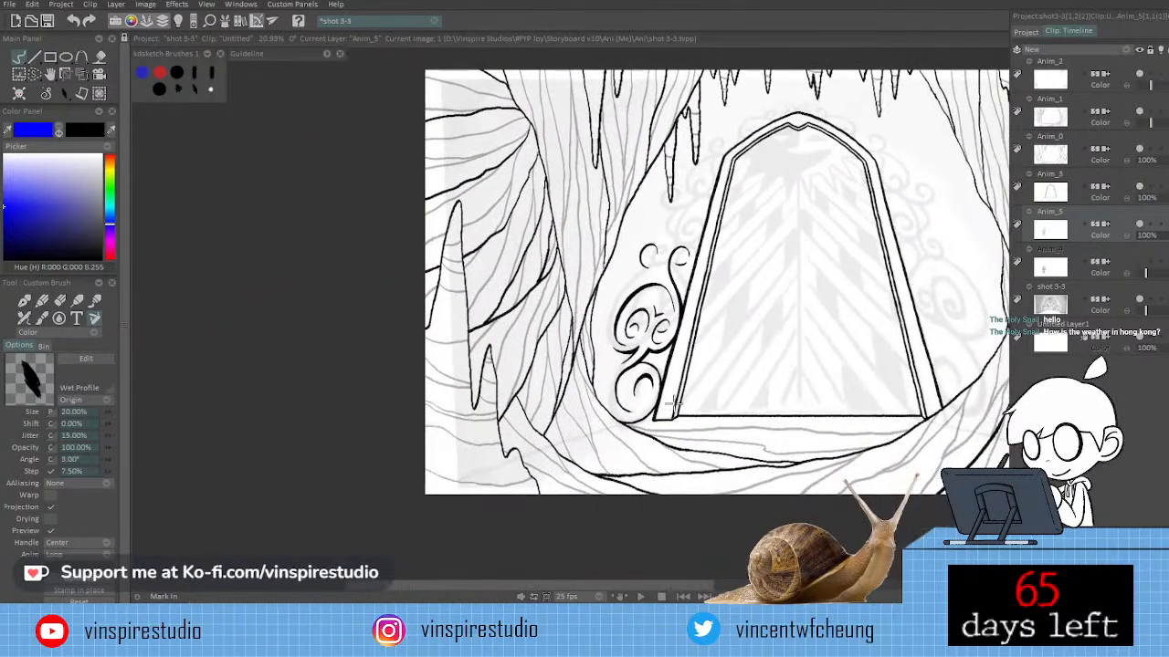
pyautogui.scroll(-2, 701, 391)
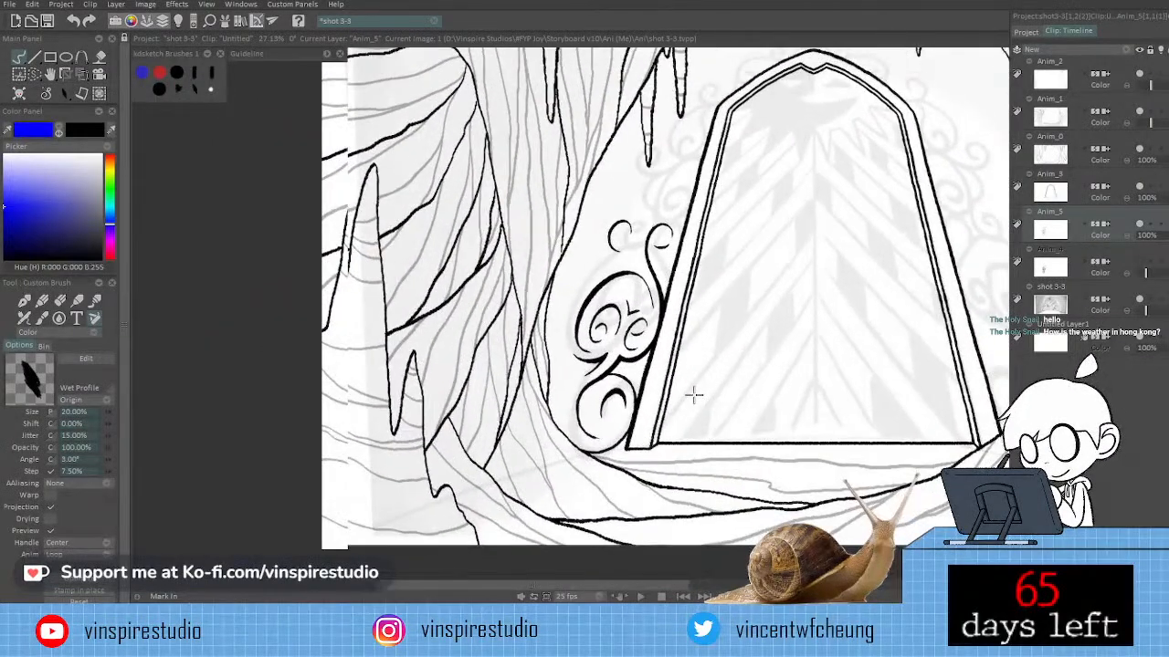
pyautogui.scroll(3, 703, 395)
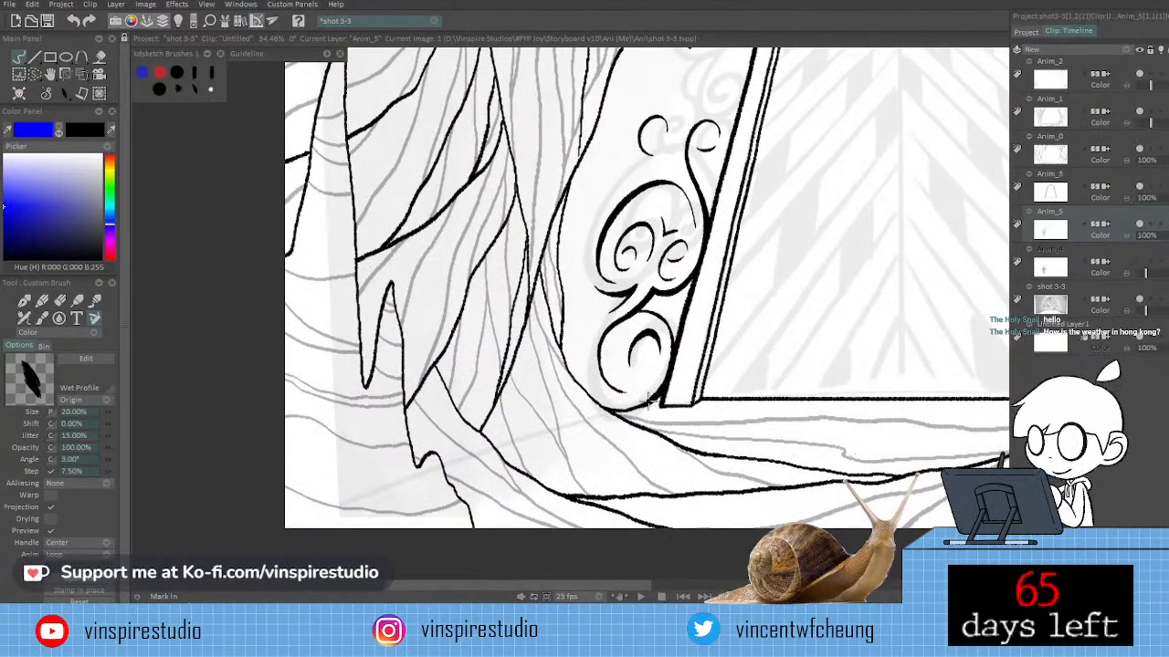
pyautogui.moveTo(649, 402); pyautogui.dragTo(627, 411)
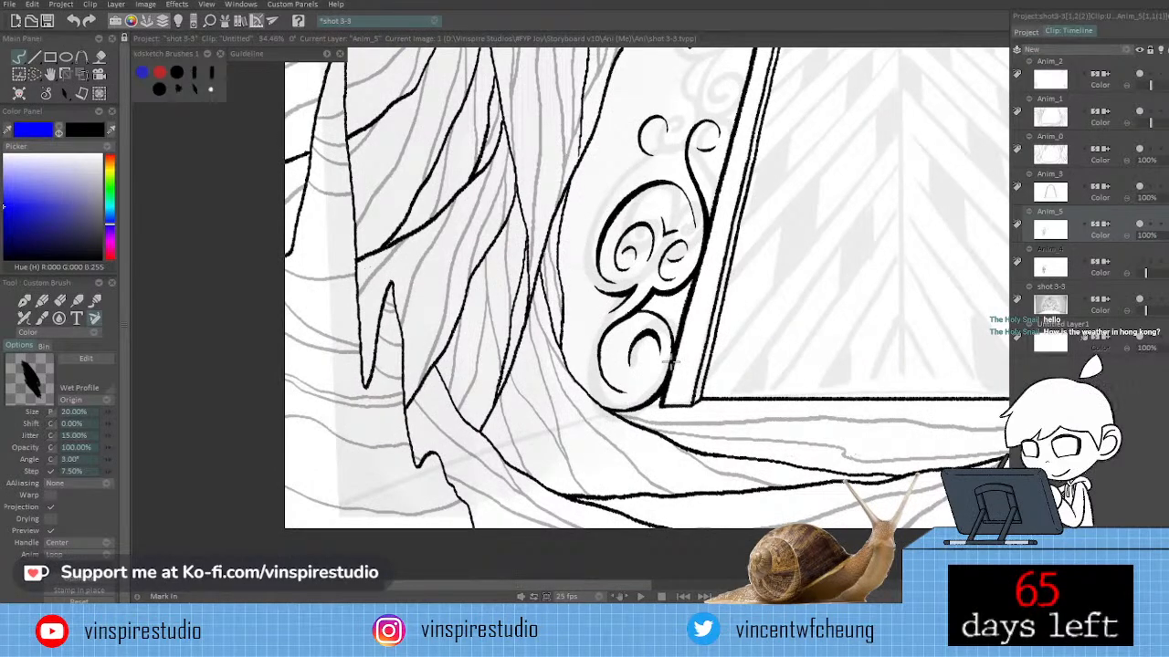
pyautogui.moveTo(768, 346); pyautogui.dragTo(647, 416)
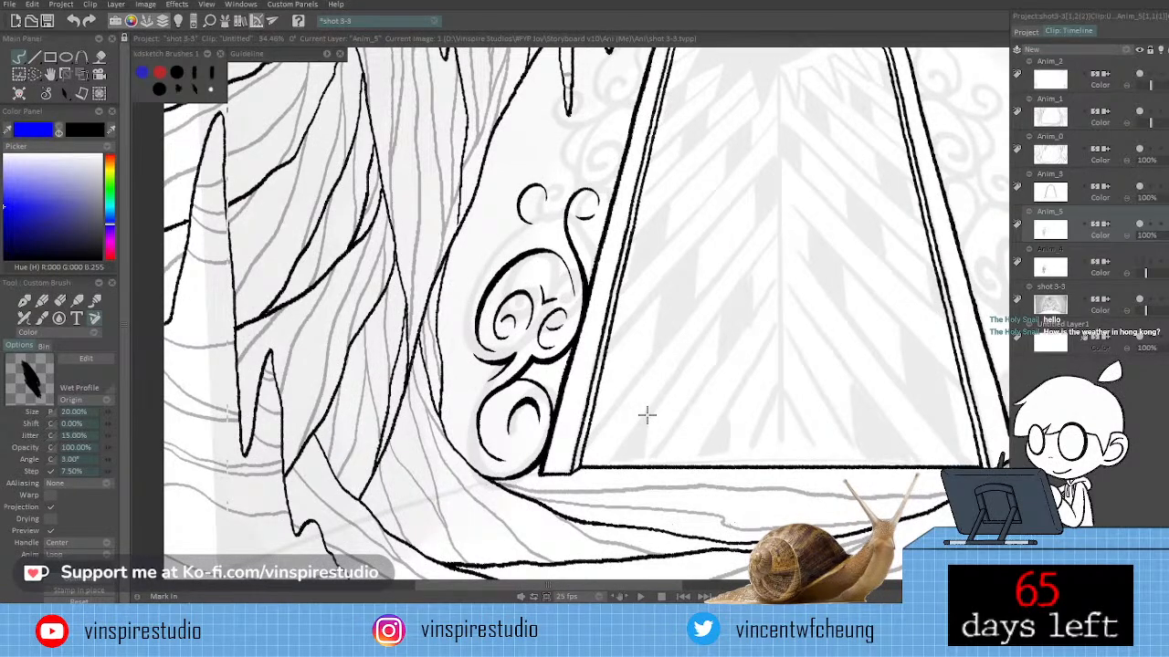
pyautogui.moveTo(647, 415); pyautogui.dragTo(556, 476)
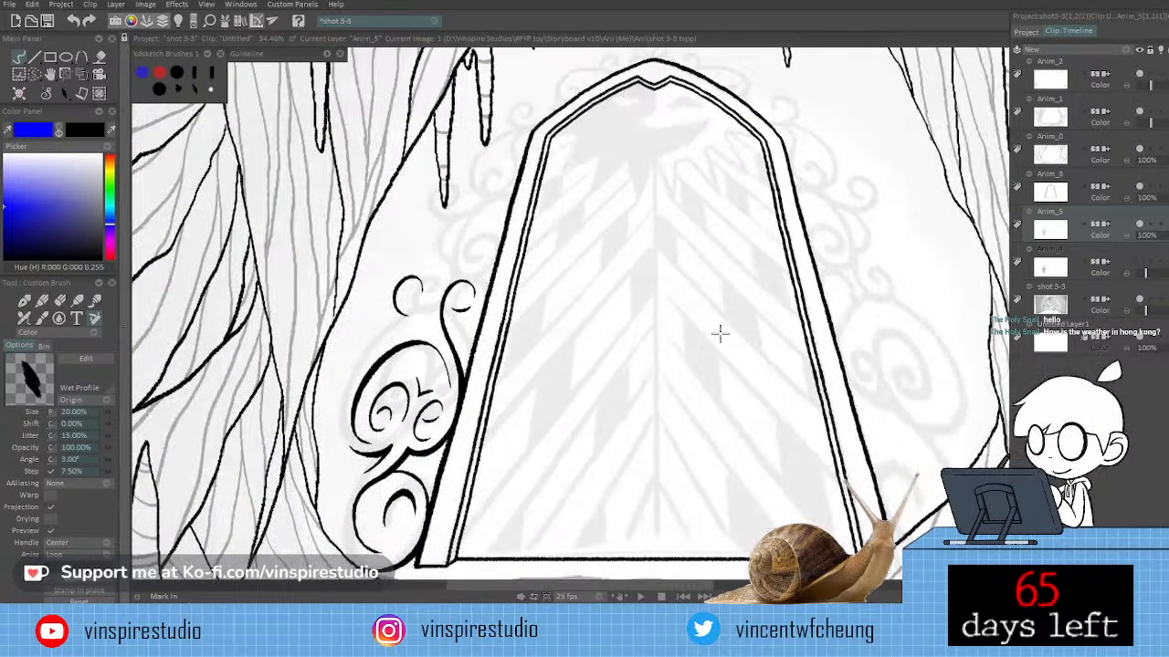
pyautogui.moveTo(762, 287); pyautogui.dragTo(730, 306)
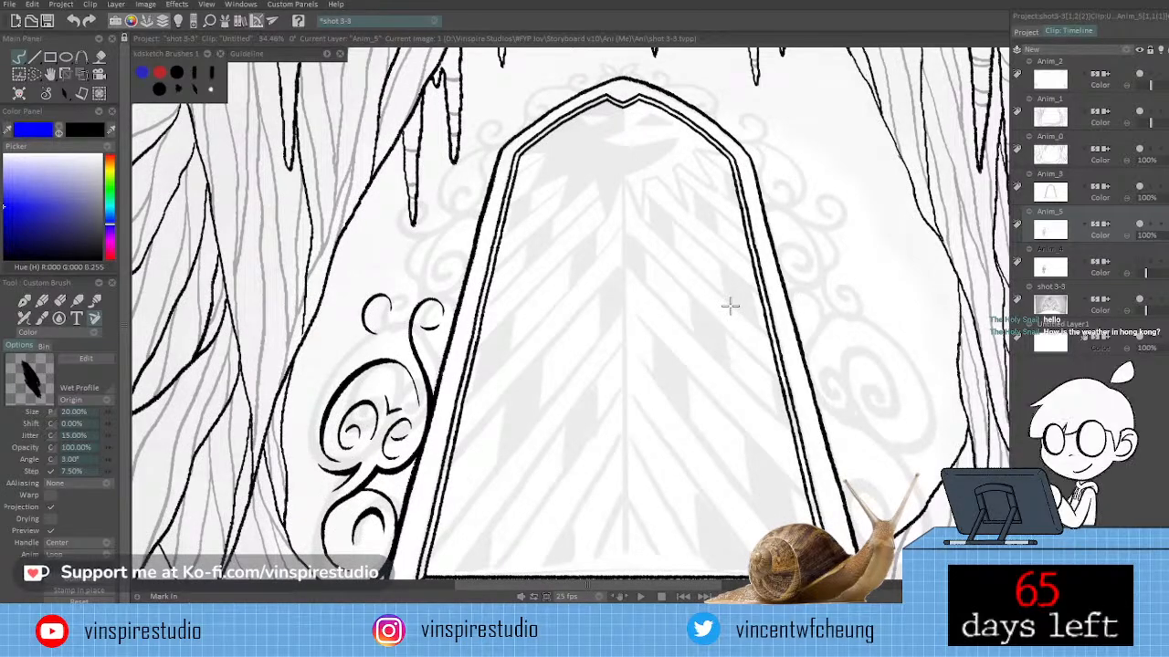
pyautogui.moveTo(913, 332); pyautogui.dragTo(637, 411)
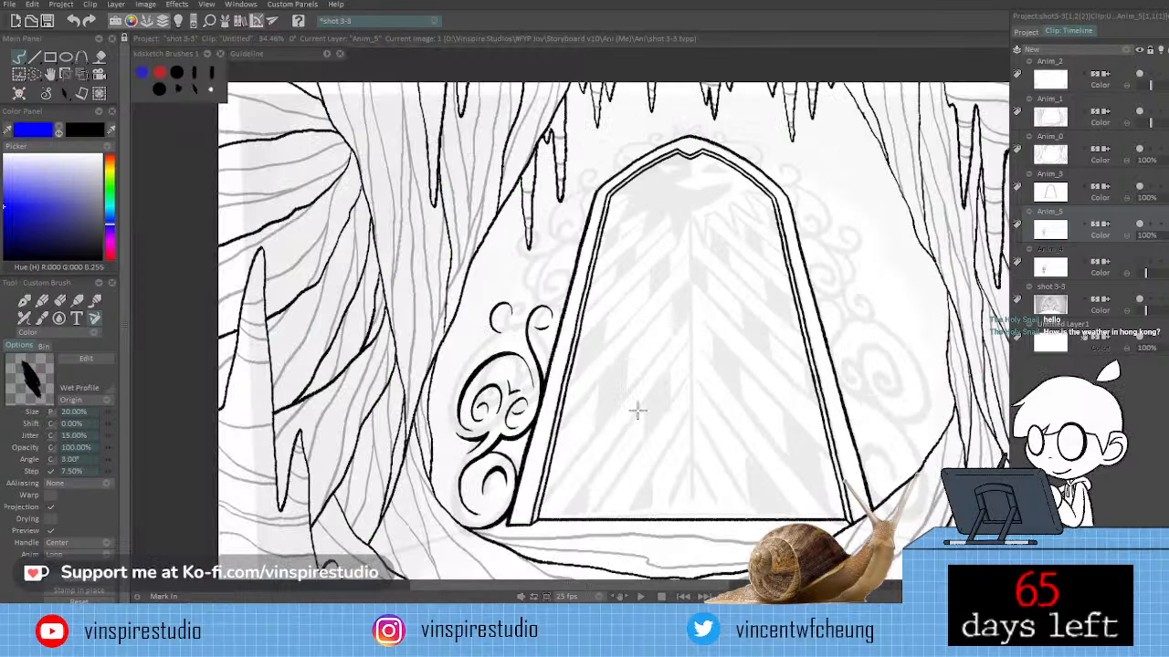
# Add a new animation layer between Anim_5 and Anim_4, and set the custom brush size to 30%.
pyautogui.click(1139, 253)
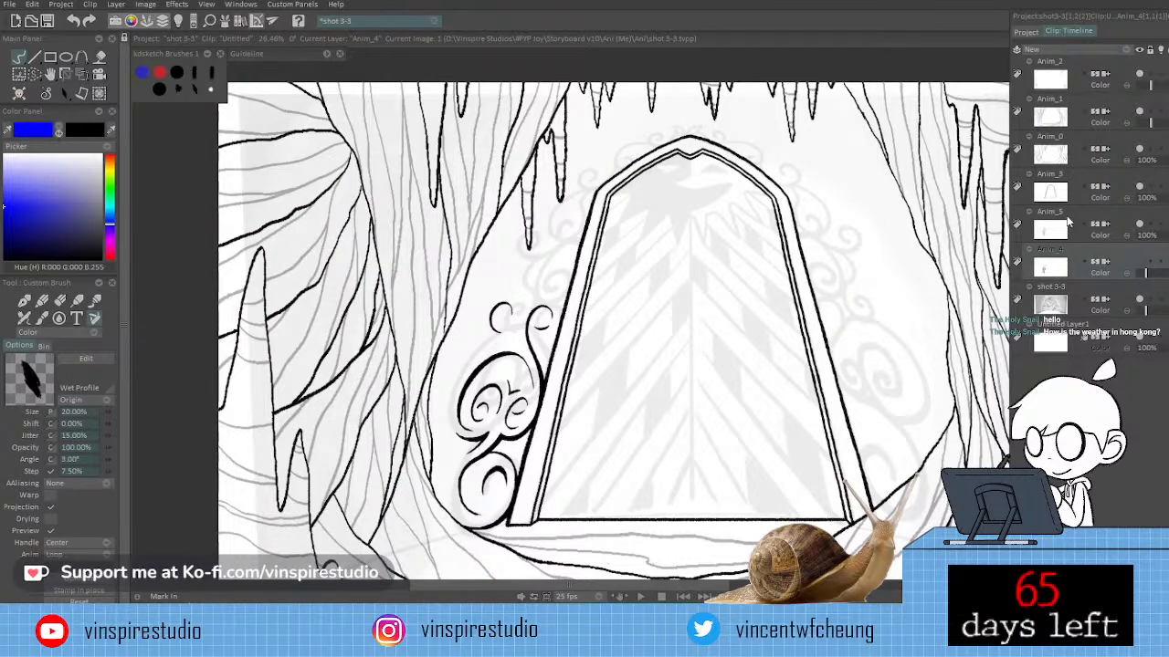
pyautogui.hotkey('ctrl', 'shift', 'n')
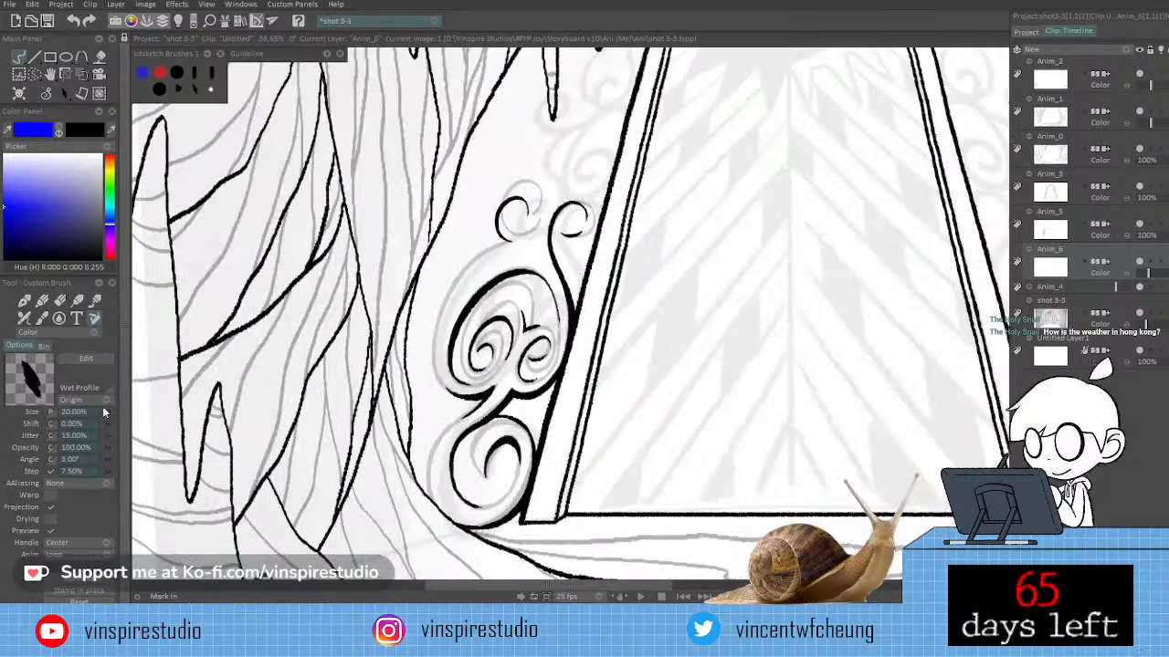
pyautogui.write('30')
pyautogui.press('Tab')
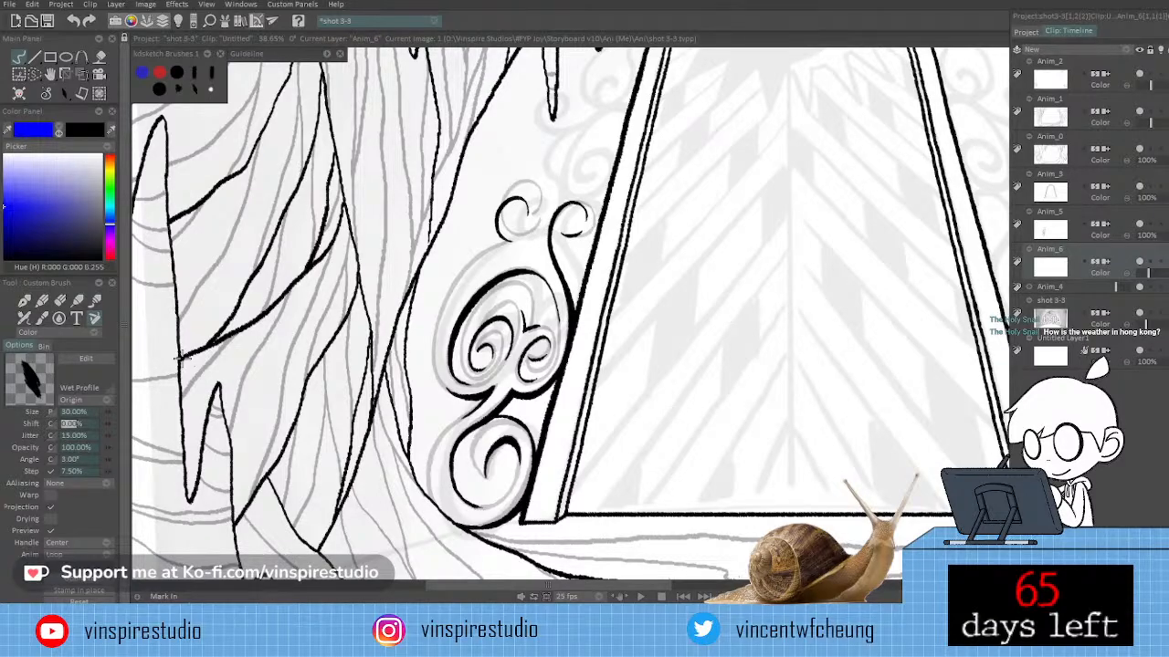
# Shade the band of the lower spiral on Anim_6, from its inner coil around the outer sweep up to the connecting stem.
pyautogui.moveTo(484, 472); pyautogui.dragTo(499, 433)
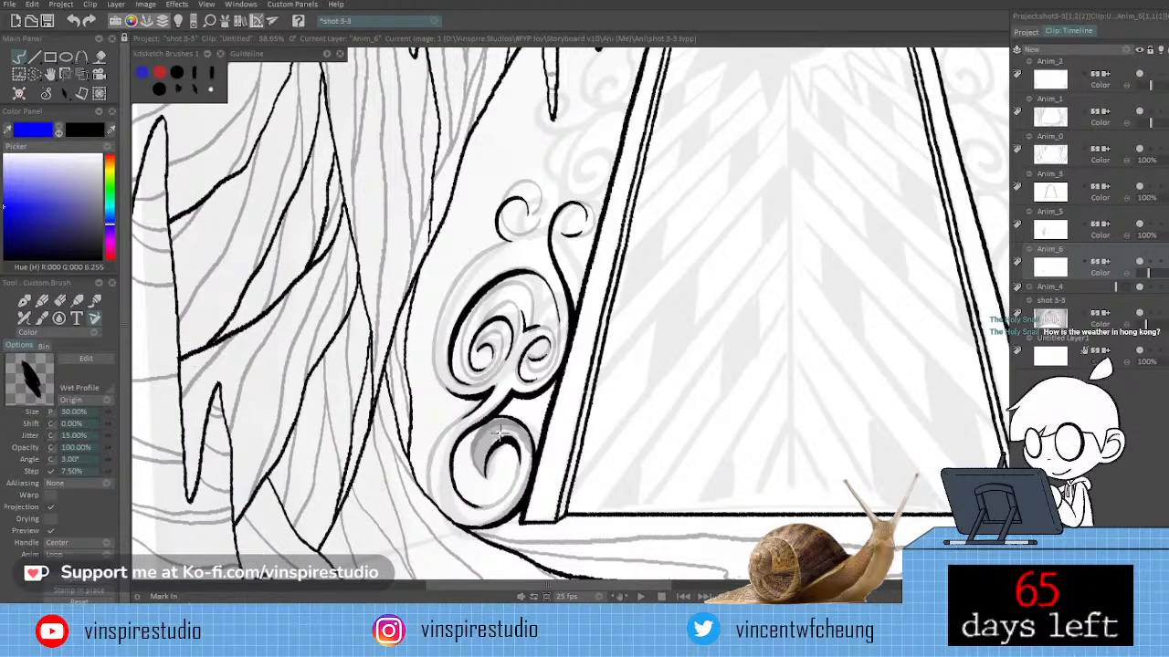
pyautogui.moveTo(500, 436); pyautogui.dragTo(464, 511)
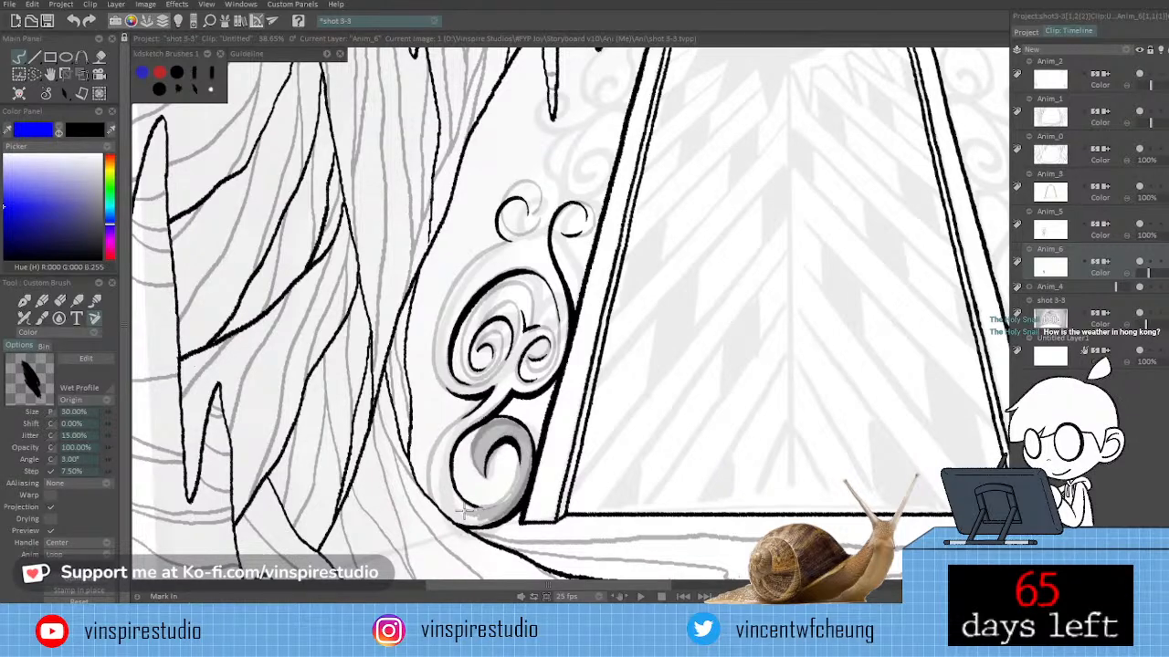
pyautogui.moveTo(464, 511); pyautogui.dragTo(438, 504)
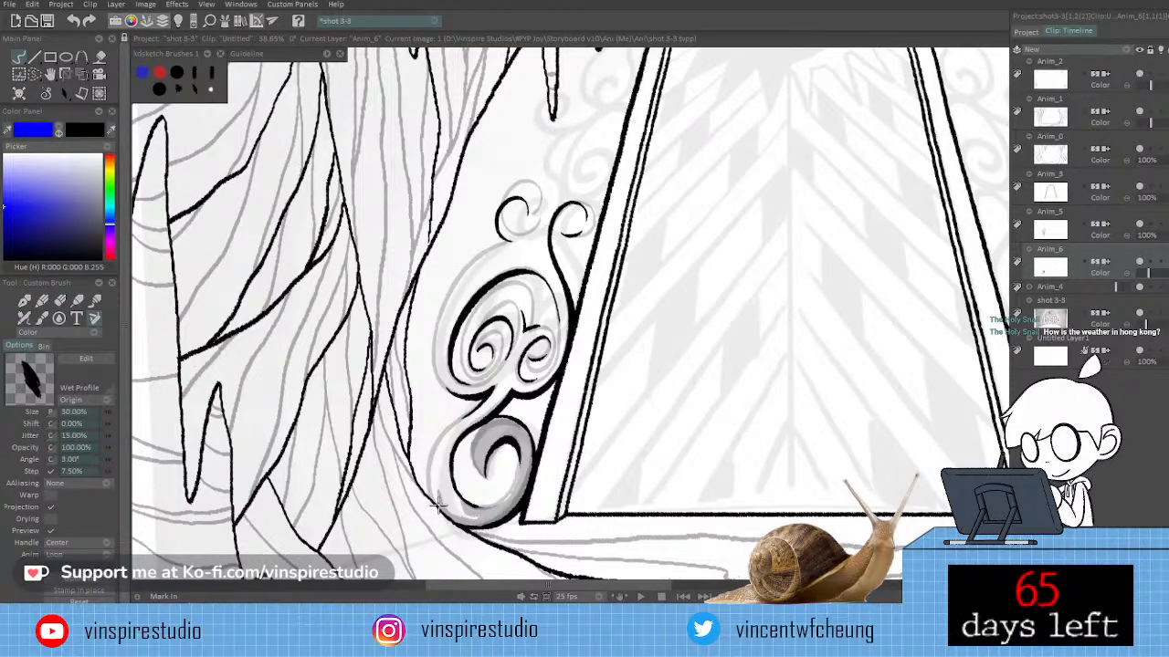
pyautogui.moveTo(438, 504); pyautogui.dragTo(493, 394)
pyautogui.click(1140, 313)
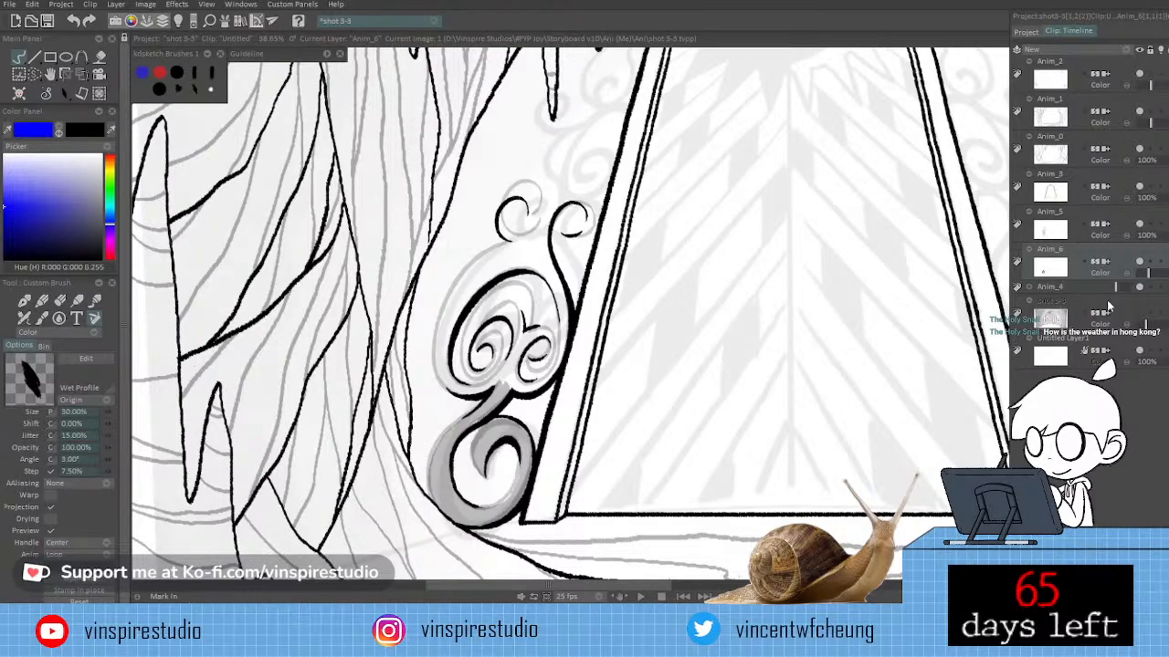
# Shade the upper large spiral on Anim_6, filling the bands of its two inner curls and its thick outer sweep.
pyautogui.moveTo(539, 331); pyautogui.dragTo(504, 355)
pyautogui.moveTo(485, 367); pyautogui.dragTo(505, 355)
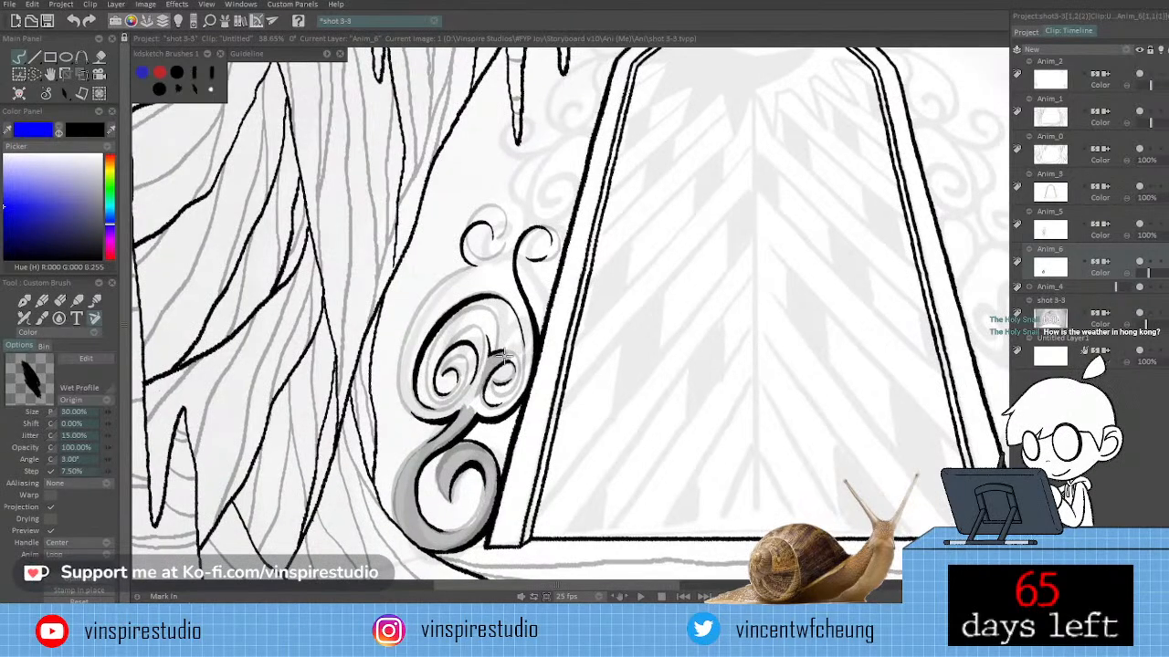
pyautogui.moveTo(496, 374); pyautogui.dragTo(514, 384)
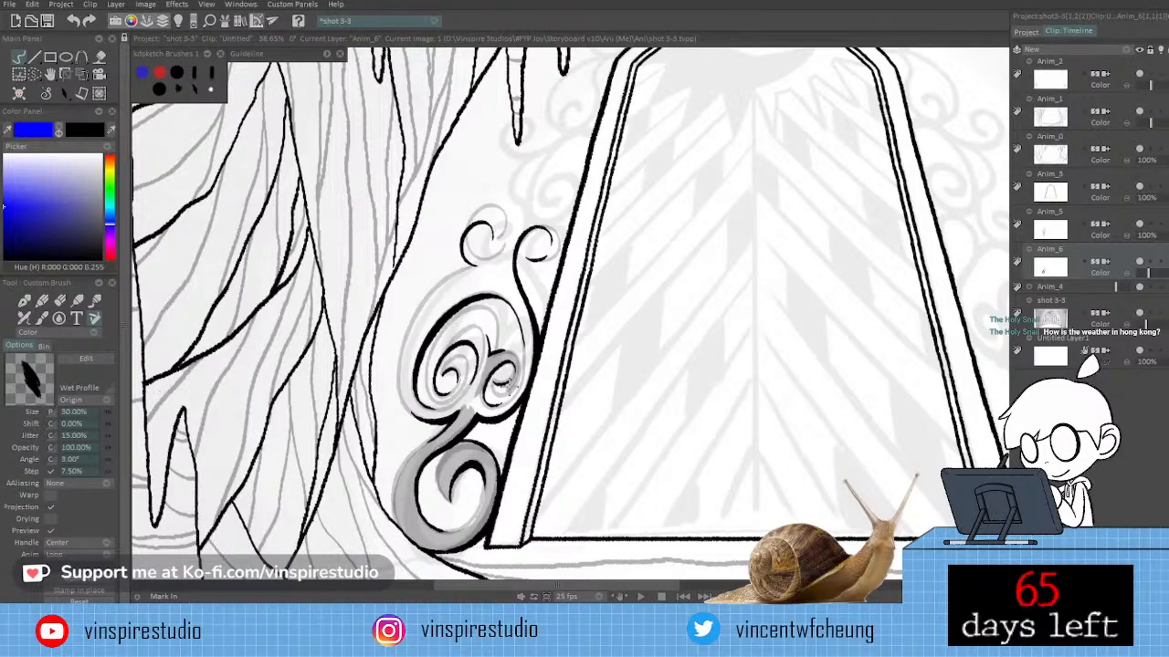
pyautogui.moveTo(502, 384); pyautogui.dragTo(470, 325)
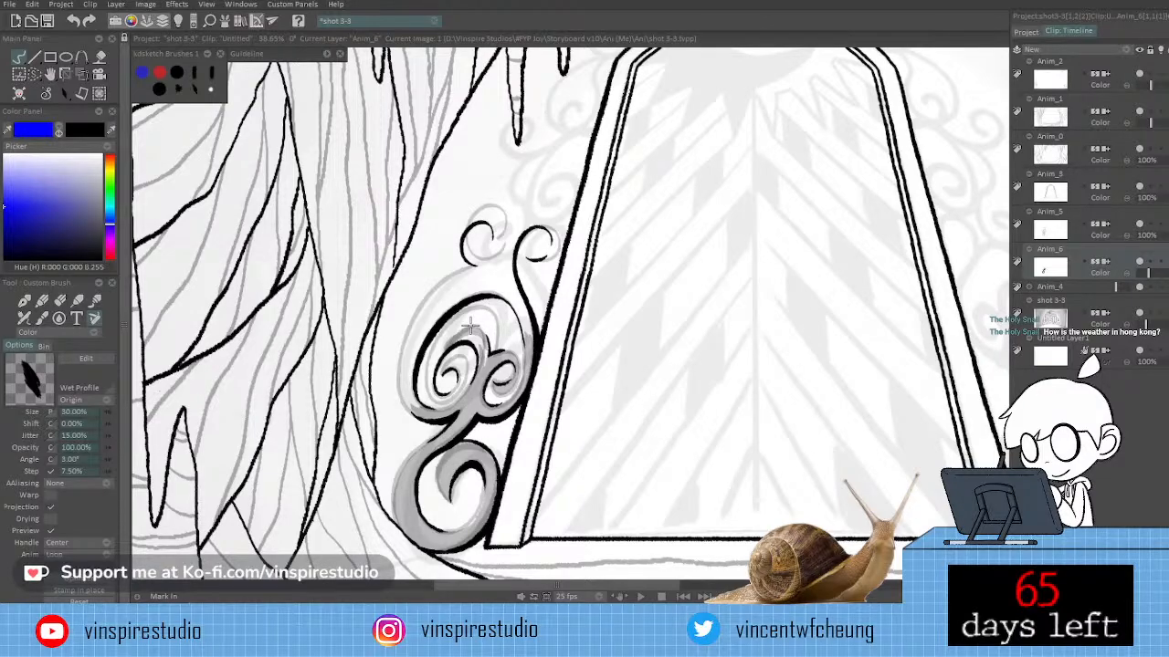
pyautogui.moveTo(402, 409); pyautogui.dragTo(496, 263)
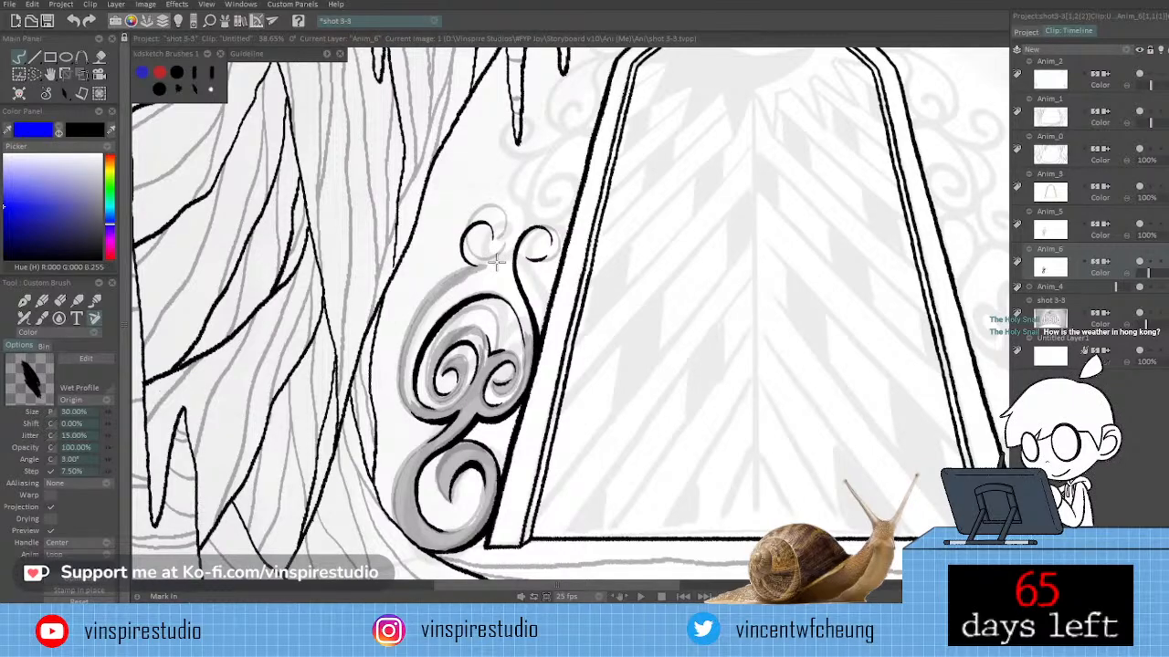
pyautogui.moveTo(406, 407); pyautogui.dragTo(438, 314)
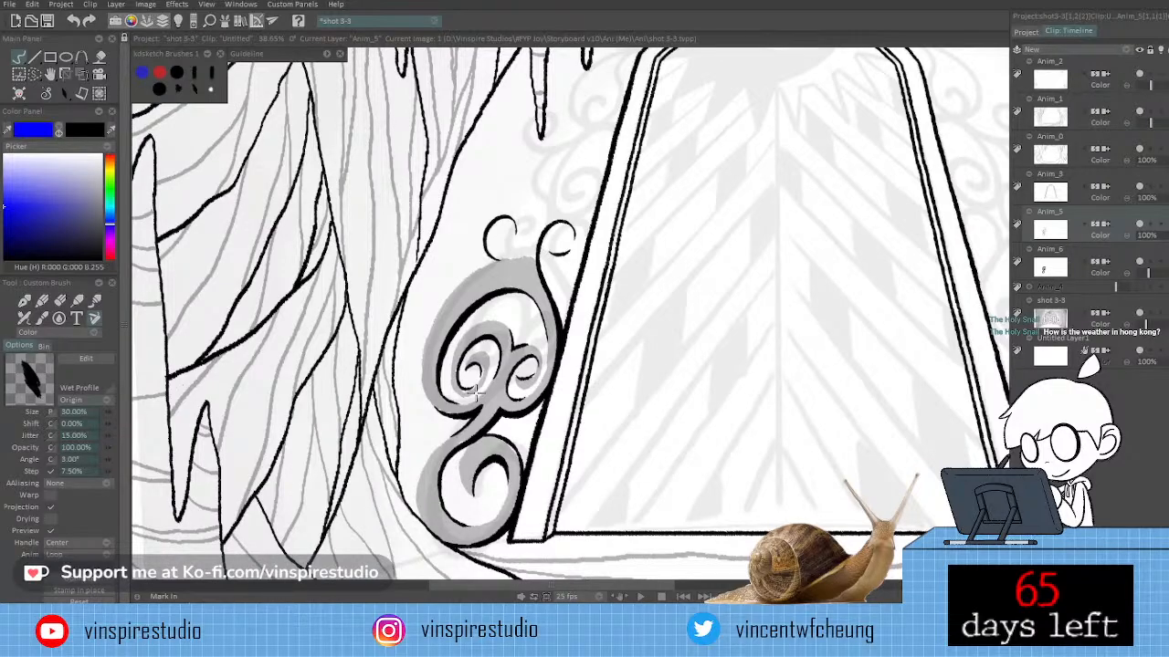
# Refine the ink lines of the two curls inside the upper spiral on Anim_5 with a 20% brush, alternating drawing and erasing.
pyautogui.moveTo(473, 391); pyautogui.dragTo(468, 374)
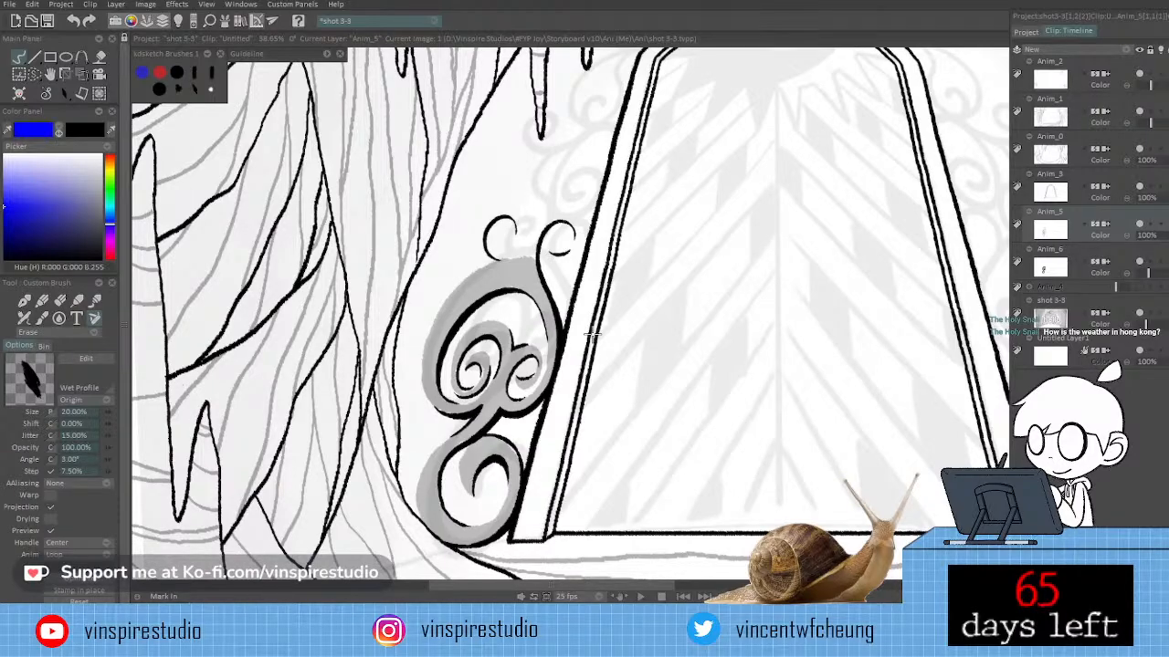
pyautogui.press('e')
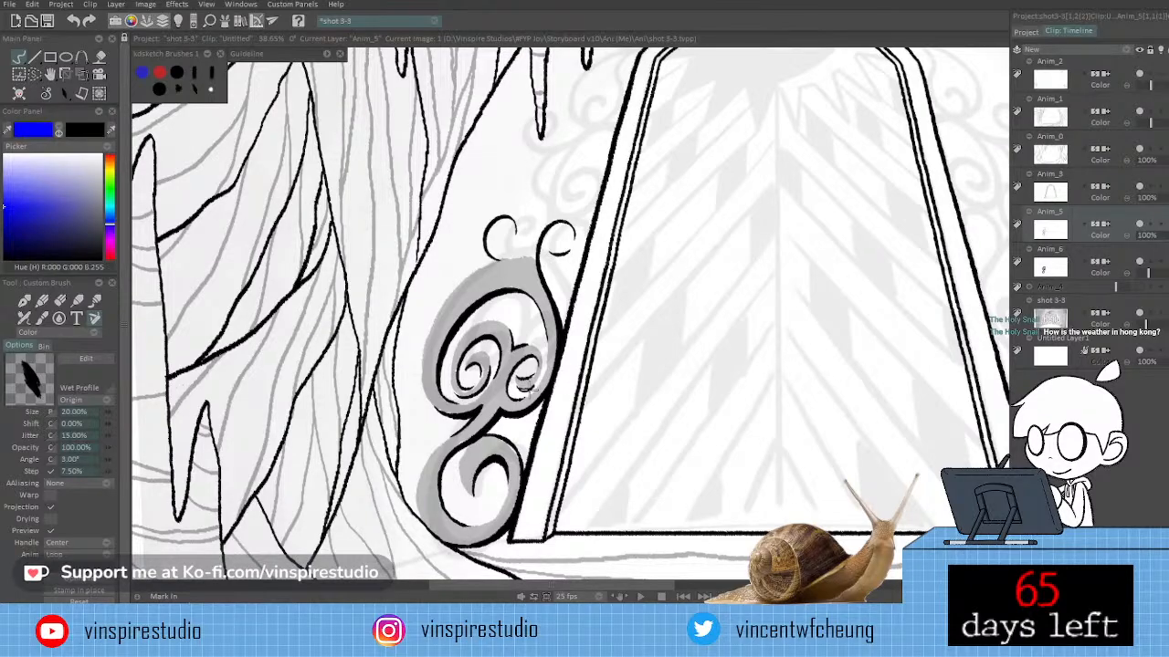
pyautogui.moveTo(526, 385); pyautogui.dragTo(545, 356)
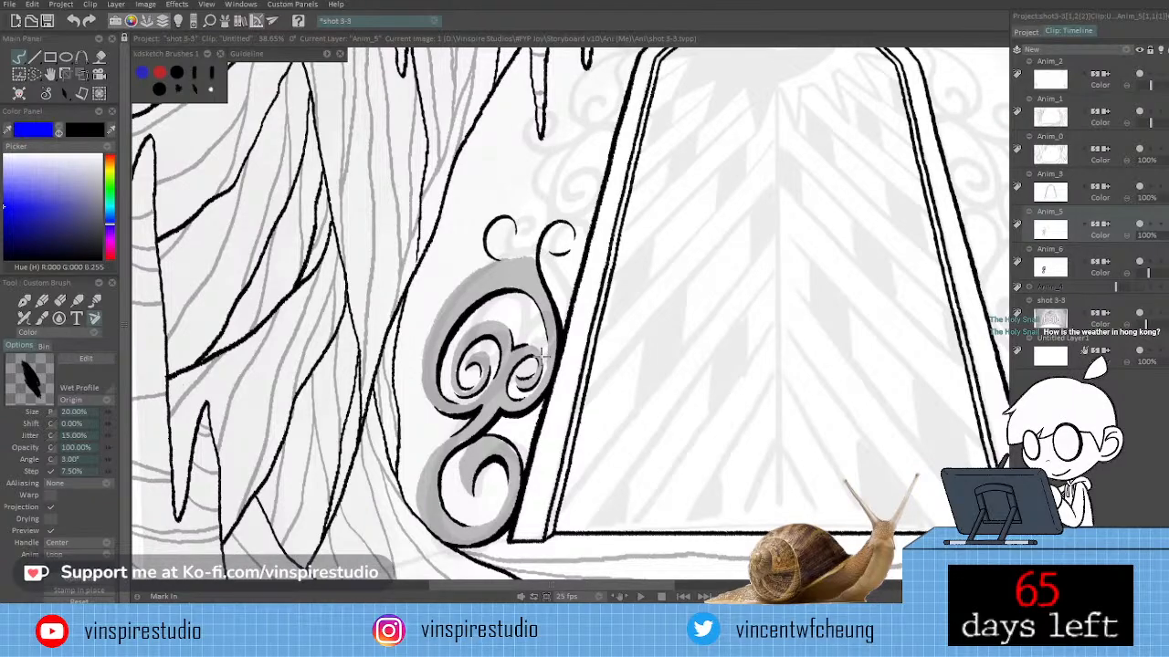
pyautogui.press('e')
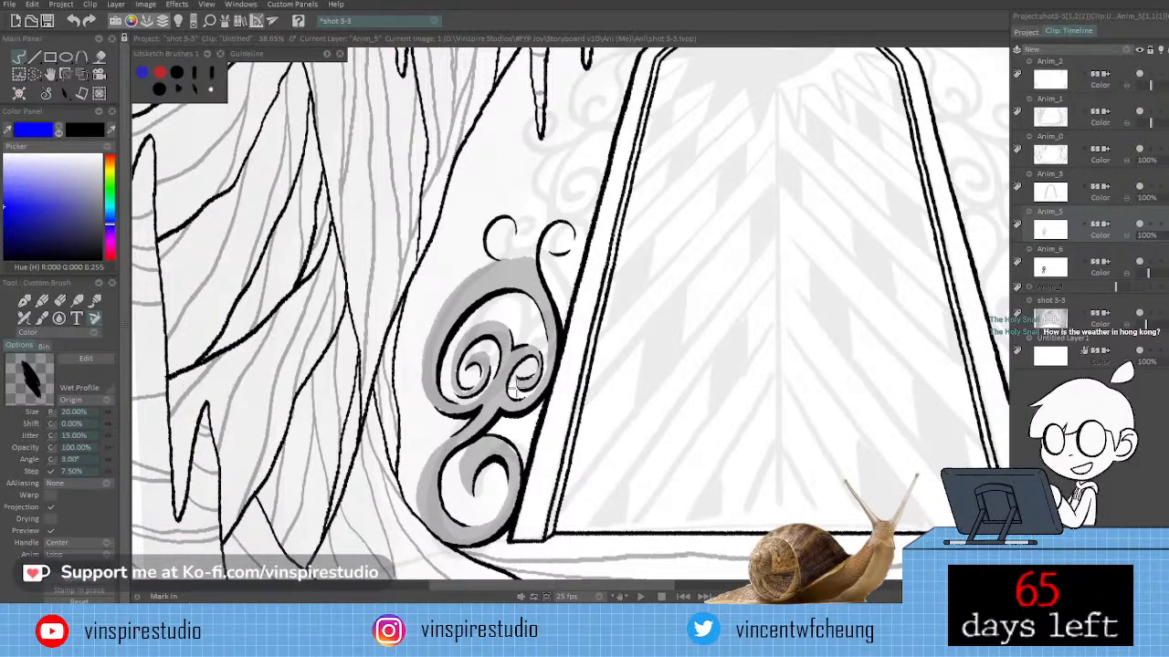
pyautogui.press('e')
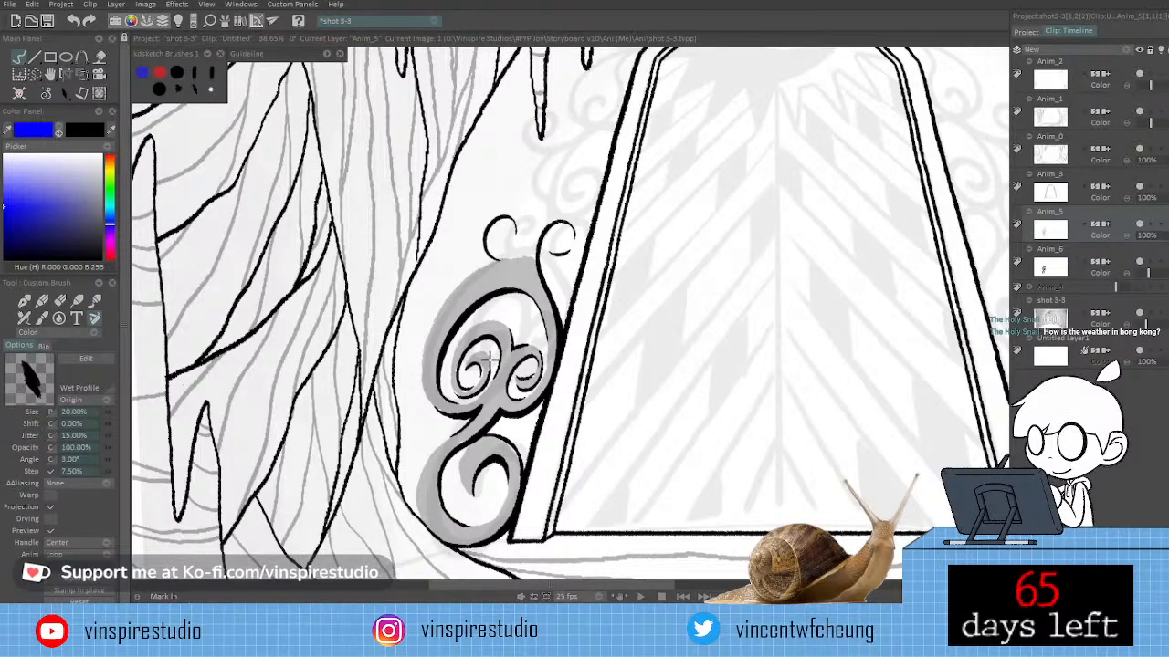
pyautogui.press('e')
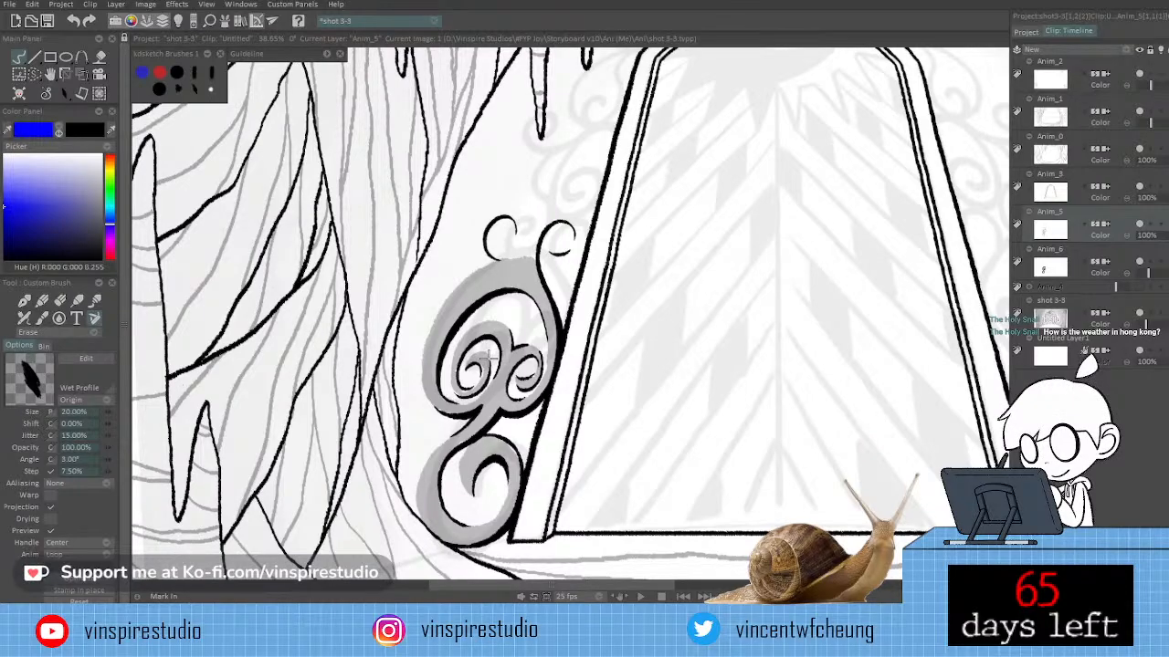
pyautogui.press('e')
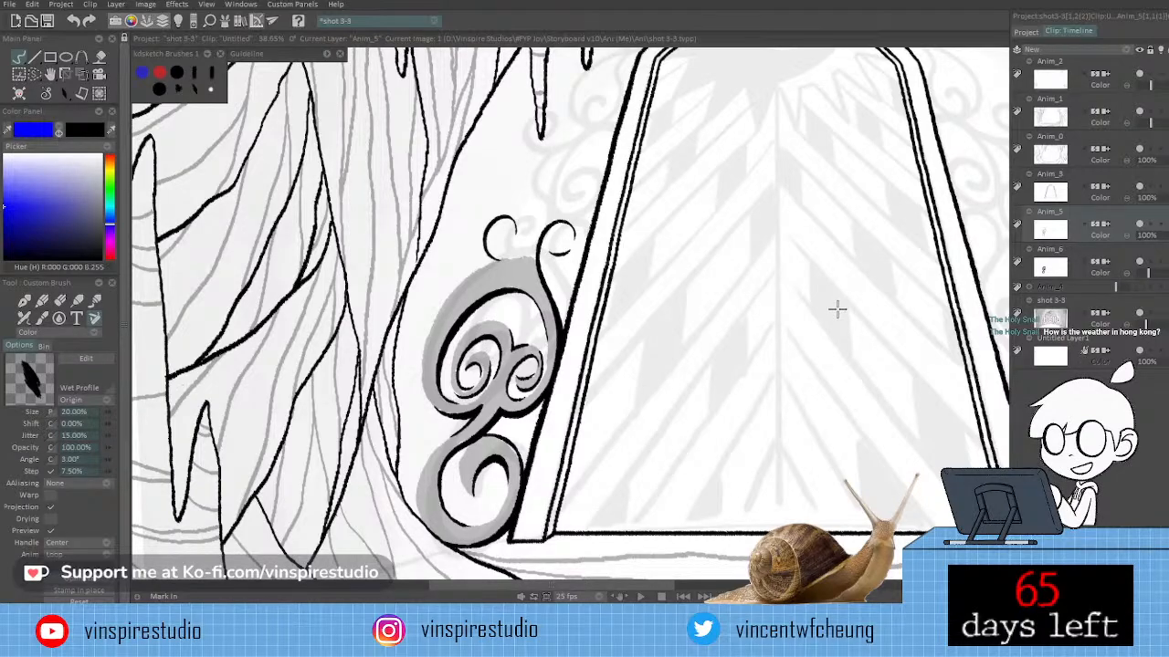
# Clean up the ink on Anim_5 where the two inner curls of the upper spiral meet, alternating erasing and drawing.
pyautogui.moveTo(697, 428); pyautogui.dragTo(688, 399)
pyautogui.moveTo(714, 358); pyautogui.dragTo(700, 395)
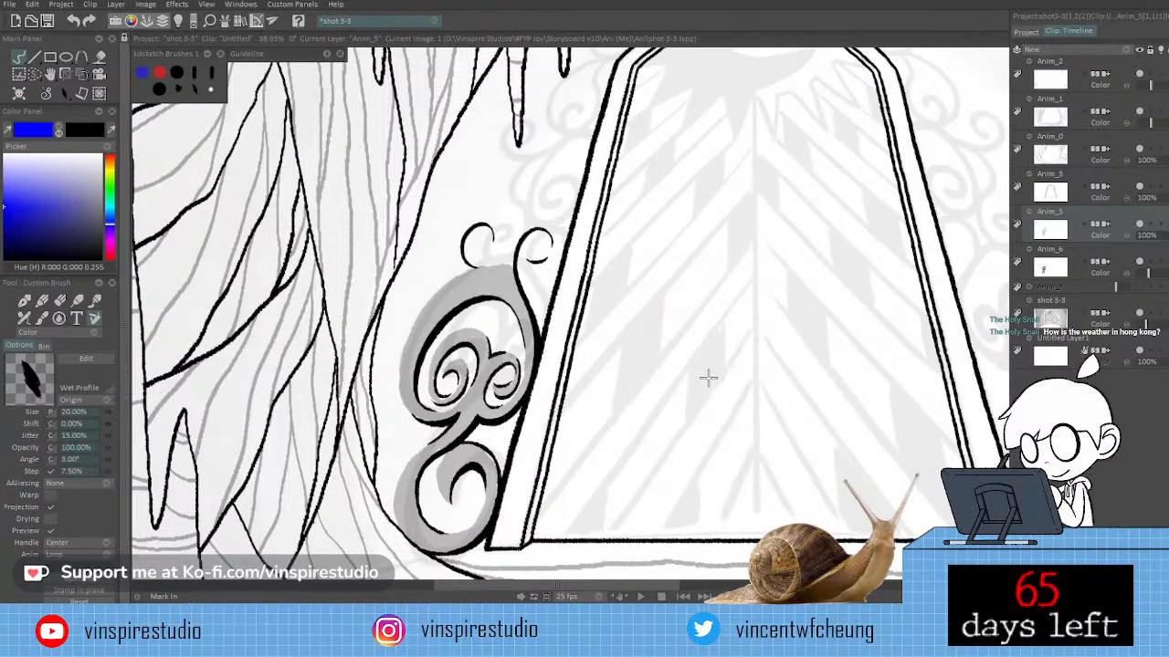
pyautogui.press('e')
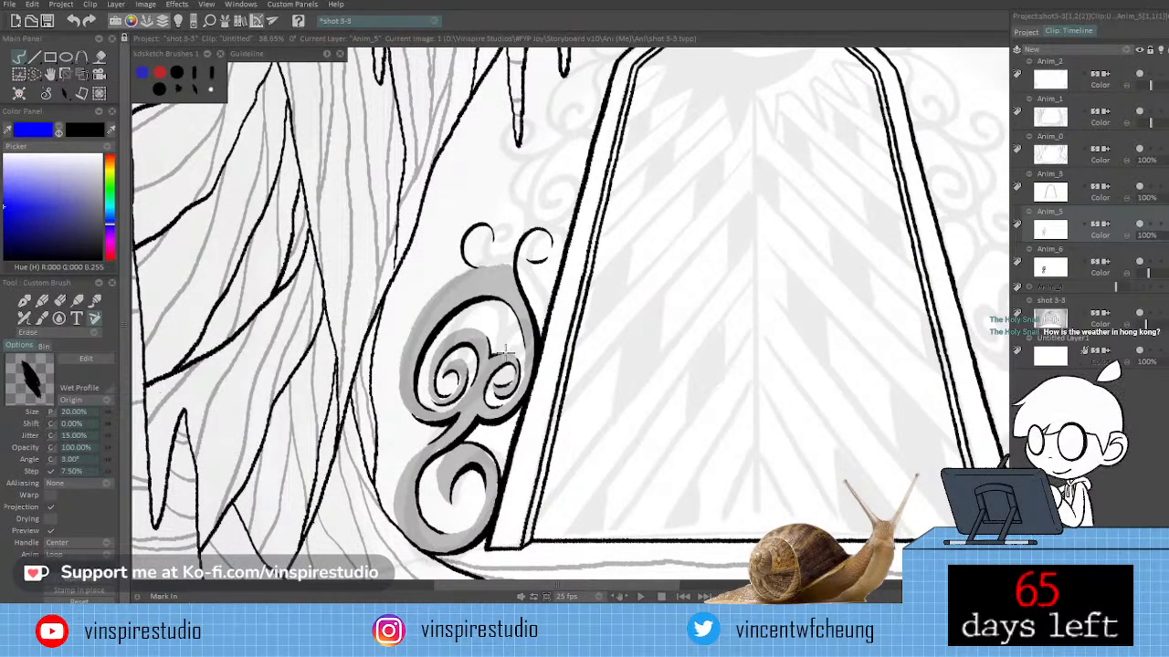
pyautogui.press('e')
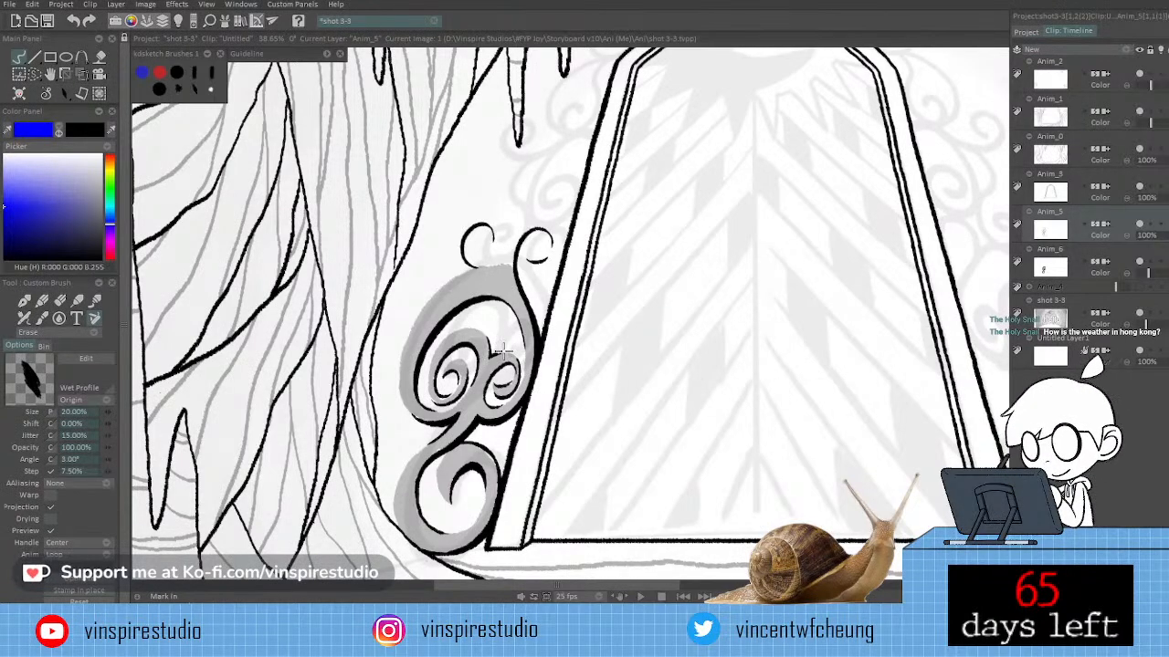
pyautogui.press('e')
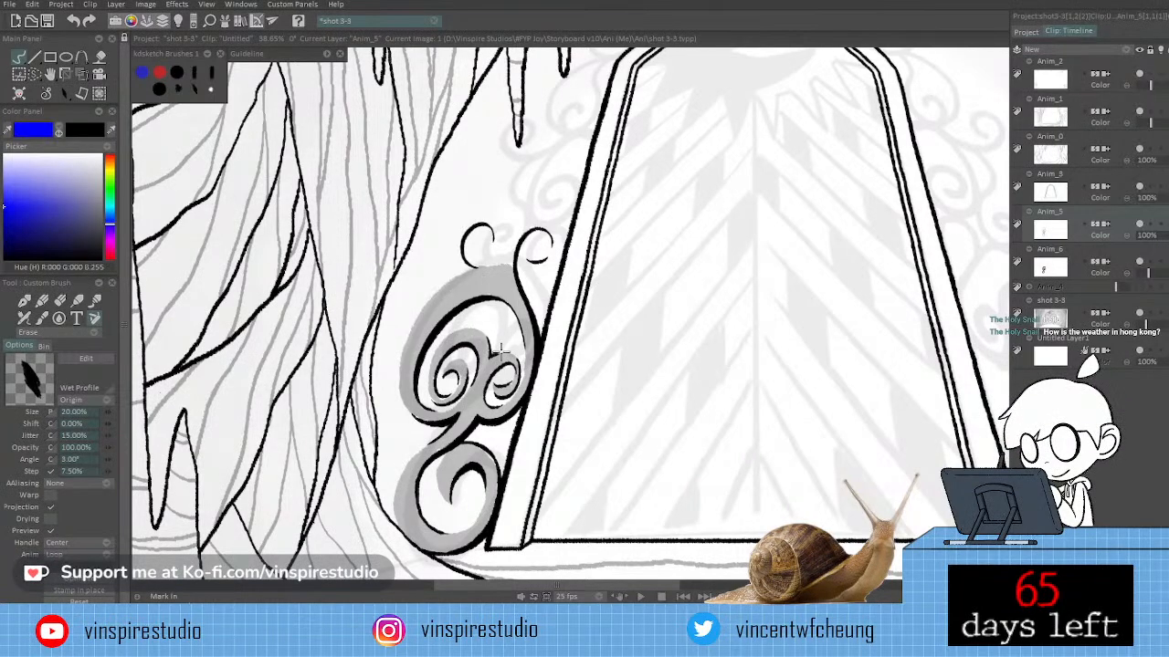
pyautogui.press('e')
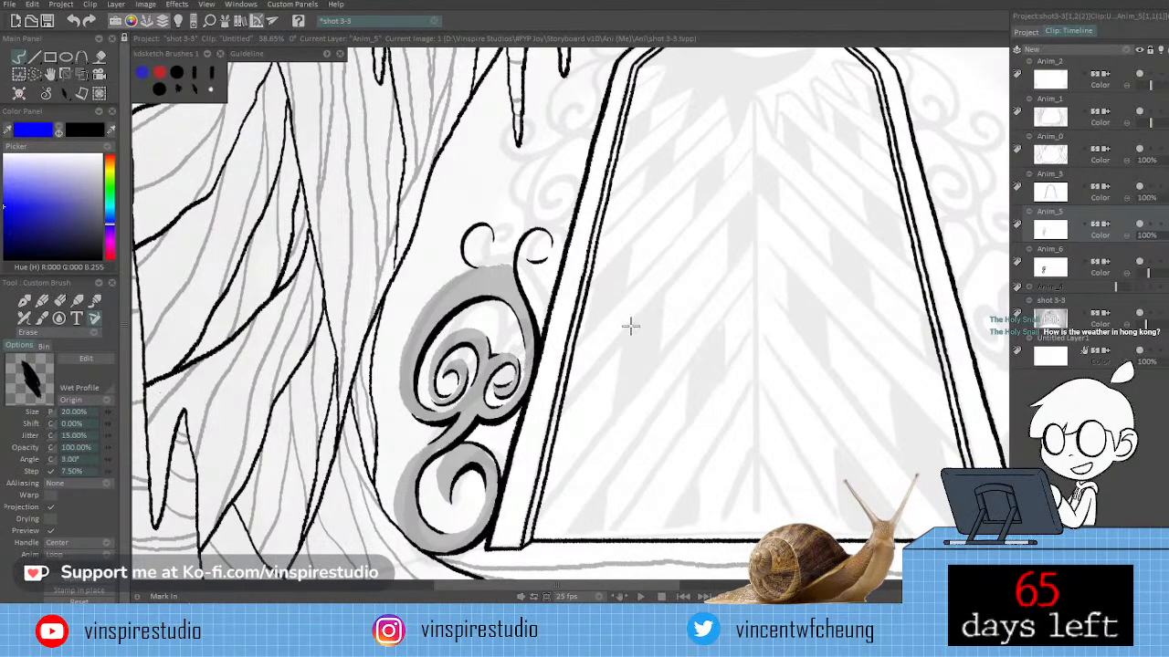
pyautogui.moveTo(653, 387)
pyautogui.mouseDown()
pyautogui.moveTo(634, 387)
pyautogui.moveTo(652, 389)
pyautogui.mouseUp()
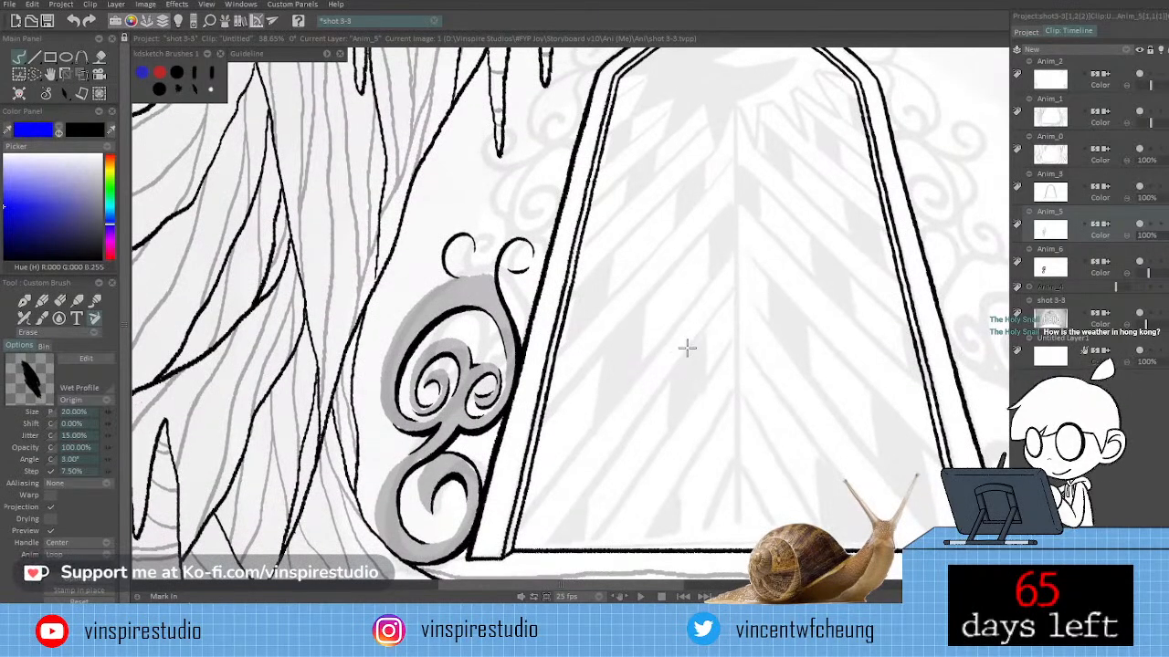
pyautogui.moveTo(679, 407); pyautogui.dragTo(679, 353)
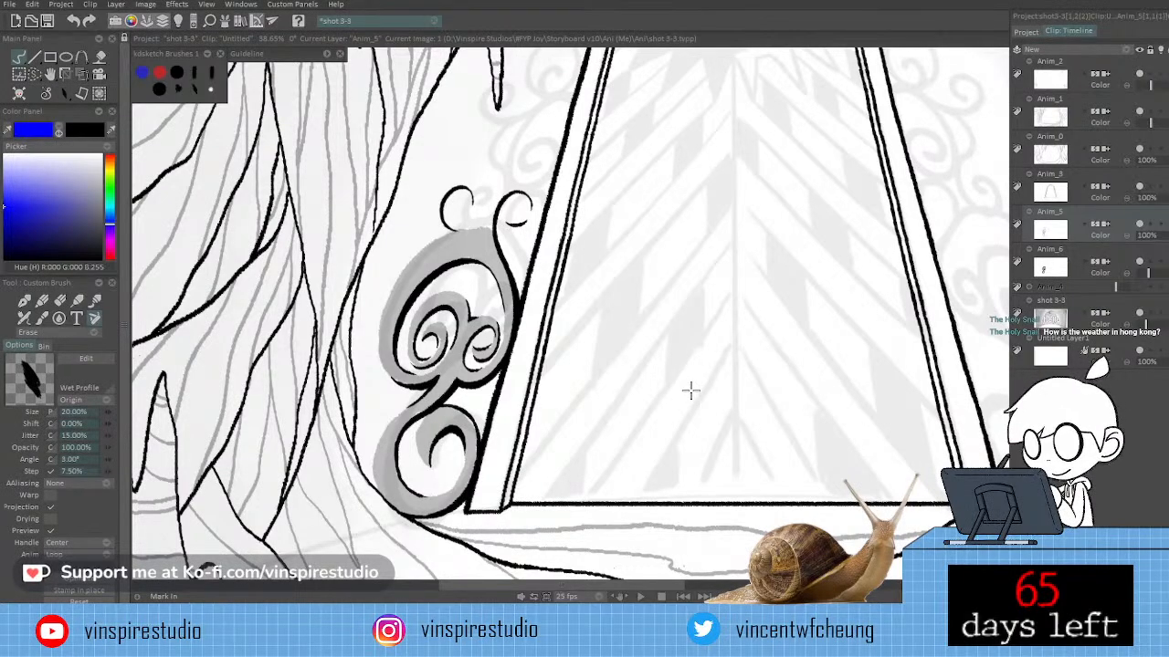
pyautogui.moveTo(684, 395)
pyautogui.mouseDown()
pyautogui.moveTo(673, 399)
pyautogui.moveTo(683, 401)
pyautogui.mouseUp()
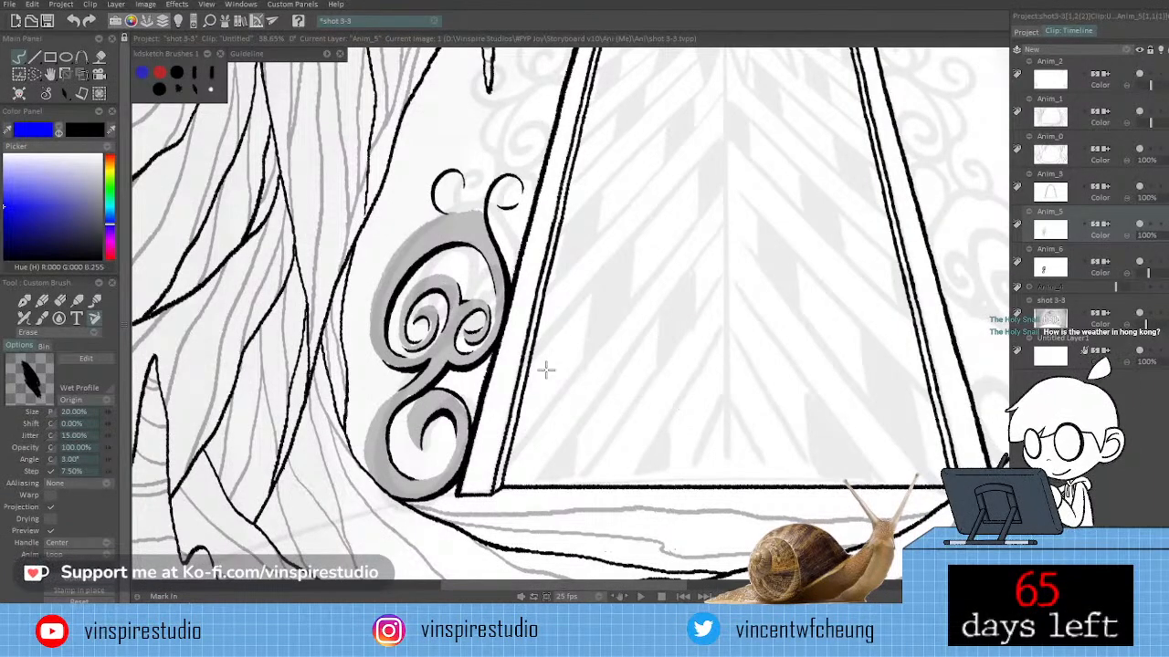
pyautogui.moveTo(482, 349); pyautogui.dragTo(480, 336)
pyautogui.press('n')
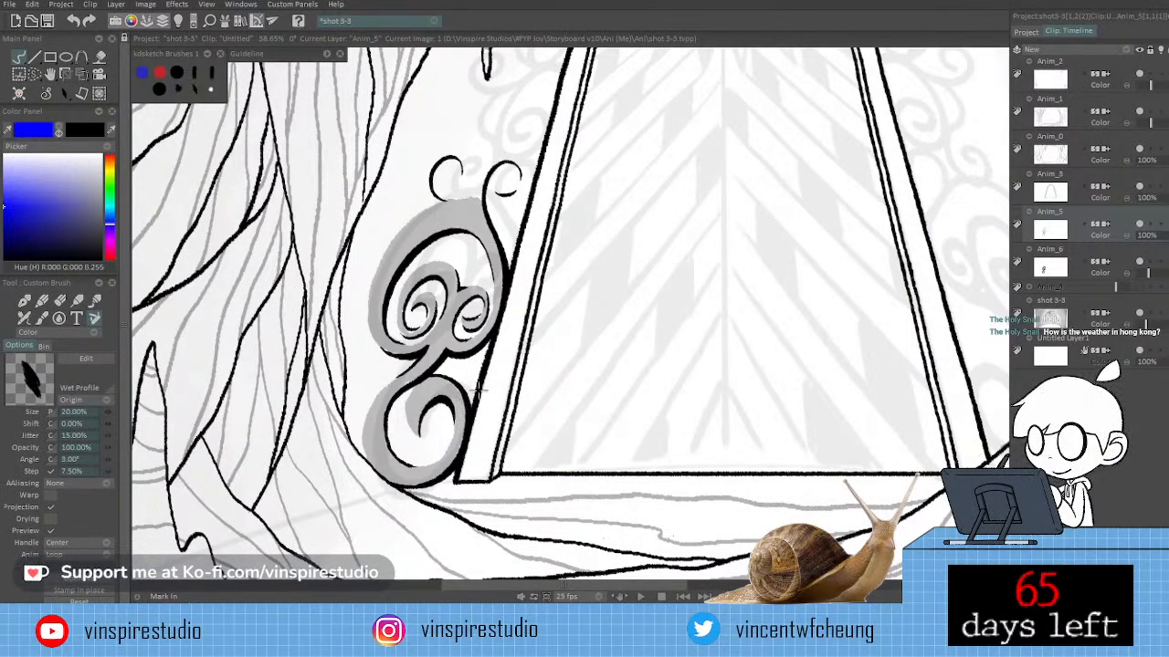
# Select Anim_6 and shade the small left curl above the upper spiral, from its tip around its outer edge to its base.
pyautogui.moveTo(721, 386); pyautogui.dragTo(699, 375)
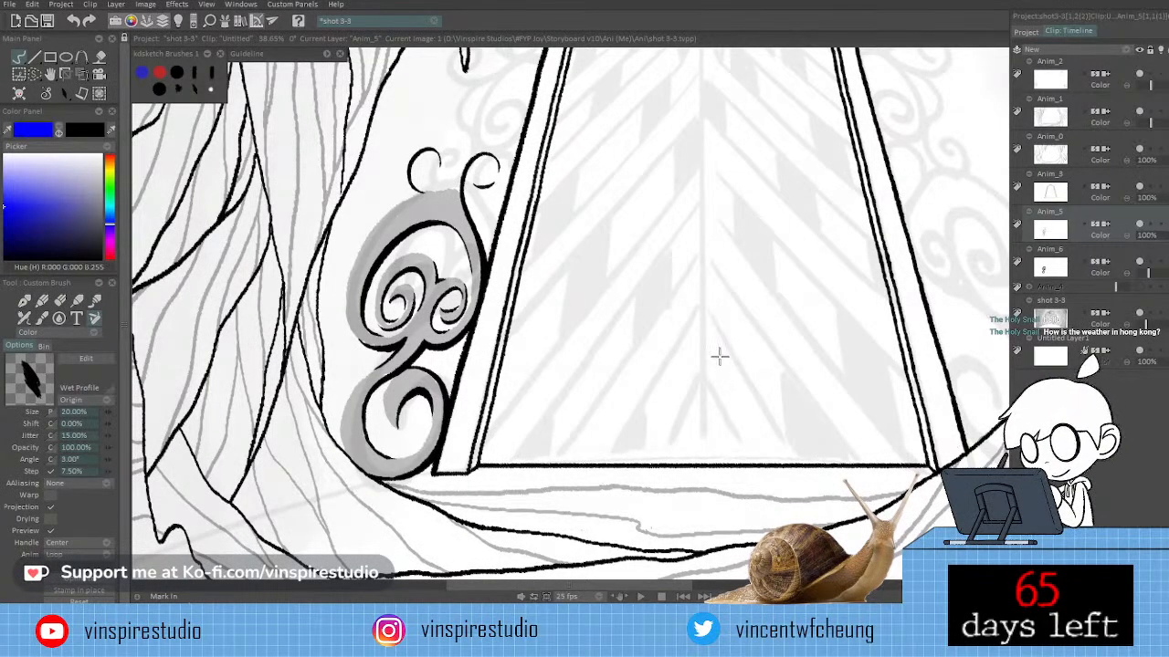
pyautogui.scroll(-1, 694, 365)
pyautogui.moveTo(692, 367); pyautogui.dragTo(690, 451)
pyautogui.scroll(2, 741, 388)
pyautogui.moveTo(748, 393); pyautogui.dragTo(804, 467)
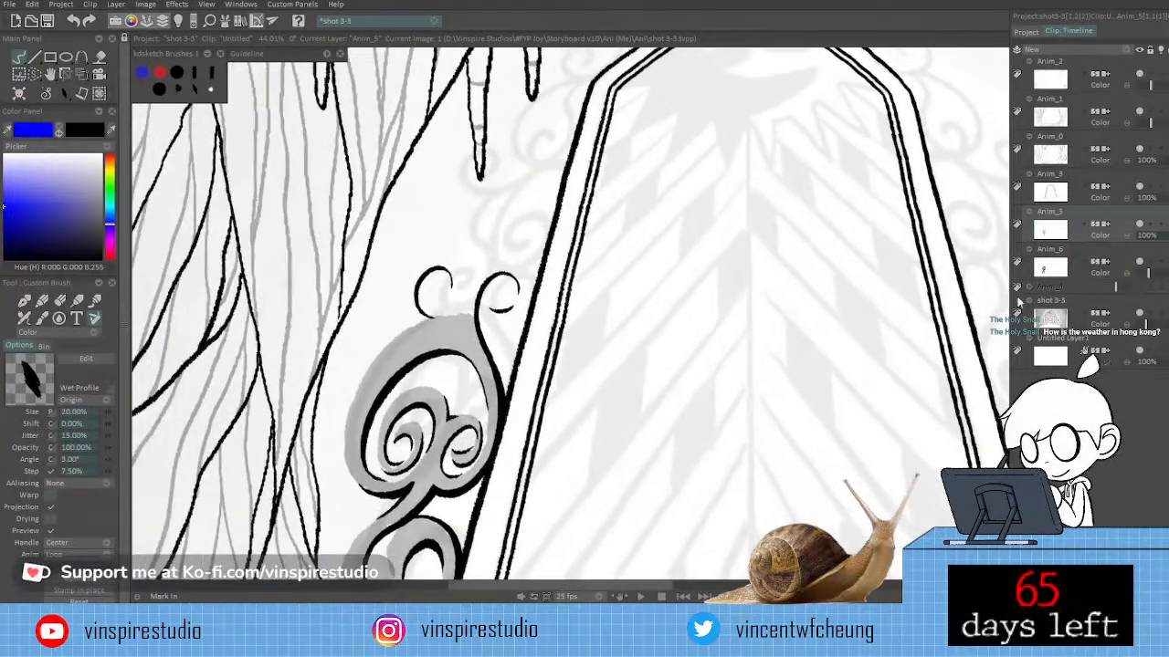
pyautogui.click(1114, 254)
pyautogui.moveTo(566, 333); pyautogui.dragTo(586, 334)
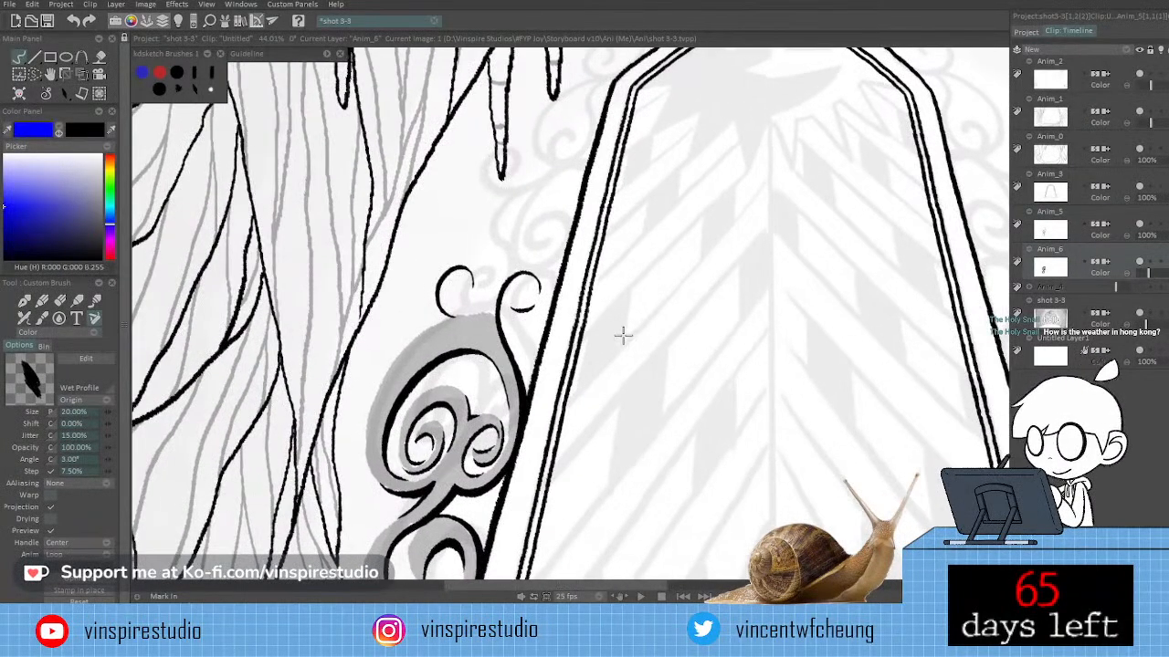
pyautogui.click(1139, 289)
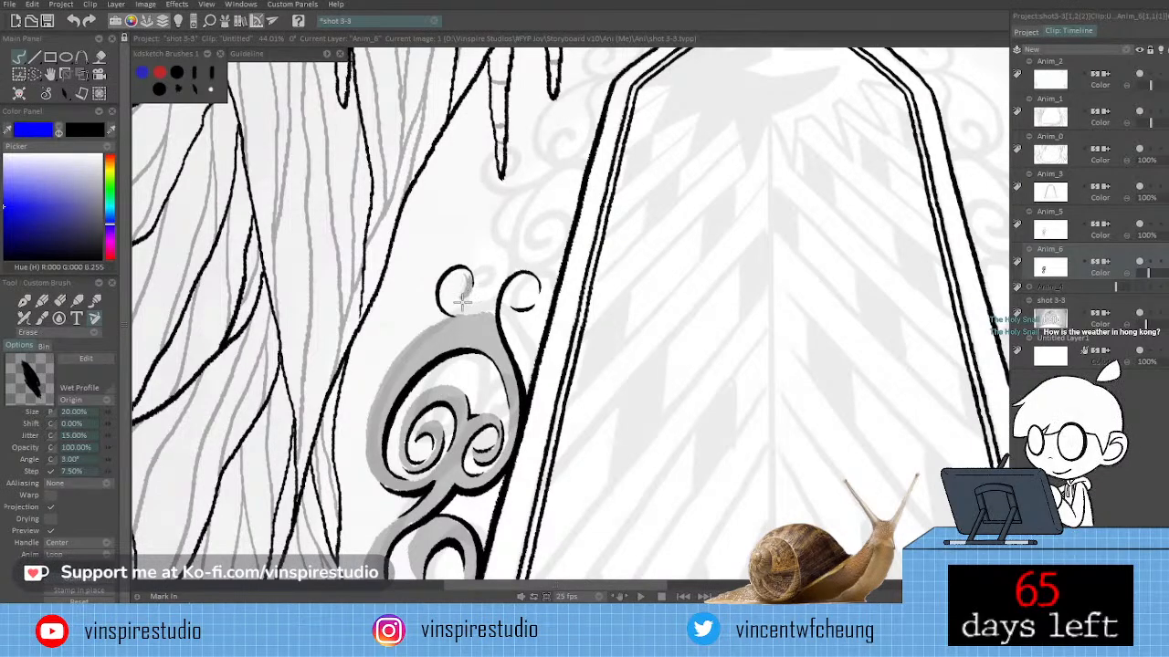
pyautogui.press('e')
pyautogui.press('e')
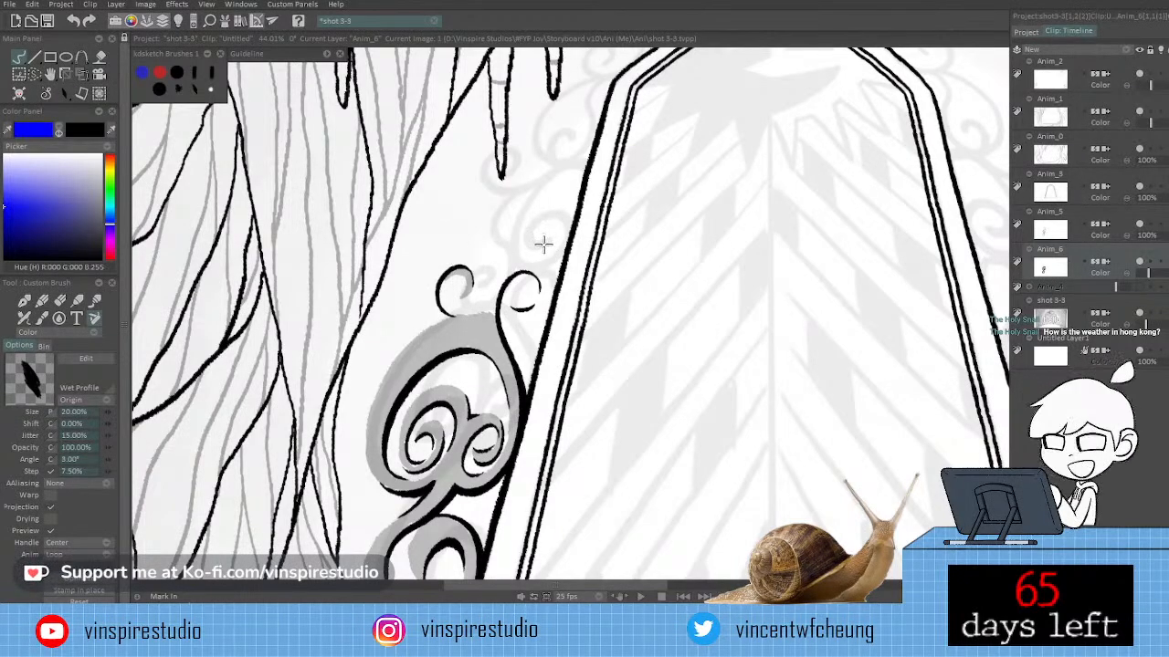
pyautogui.press('n')
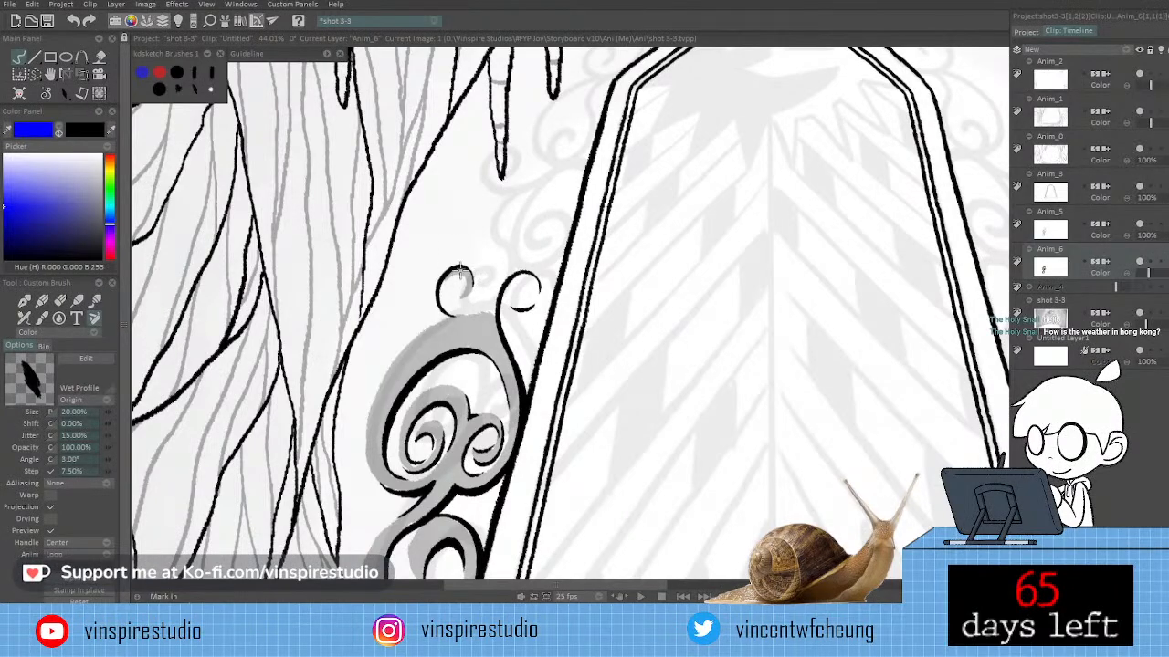
pyautogui.moveTo(468, 275); pyautogui.dragTo(468, 297)
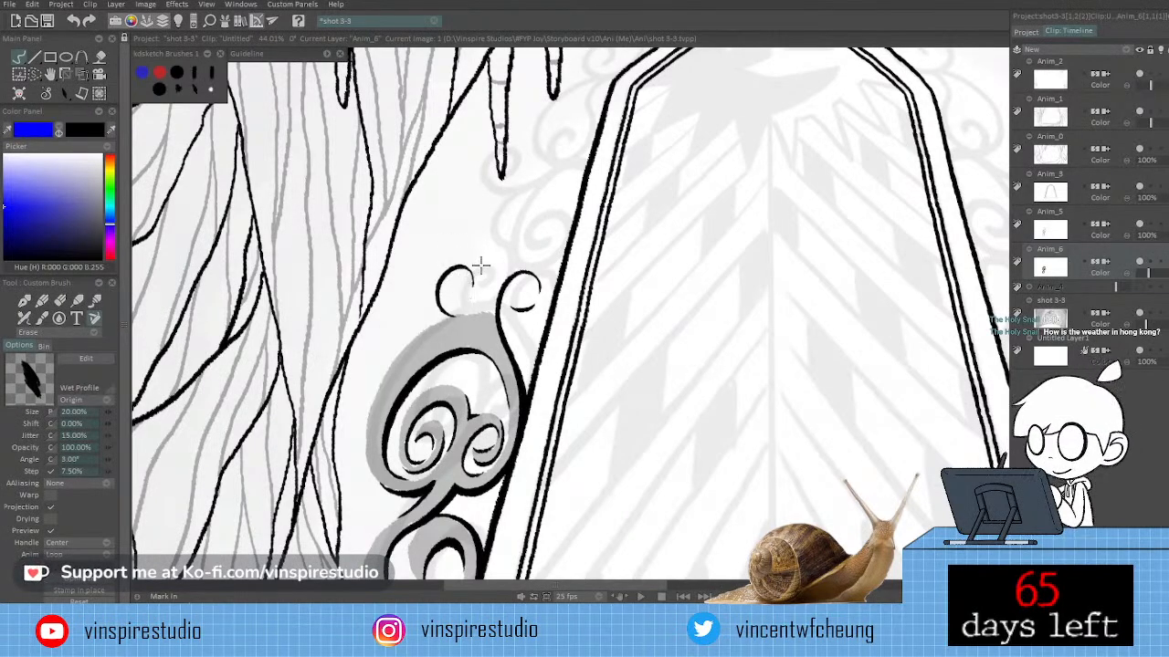
pyautogui.press('n')
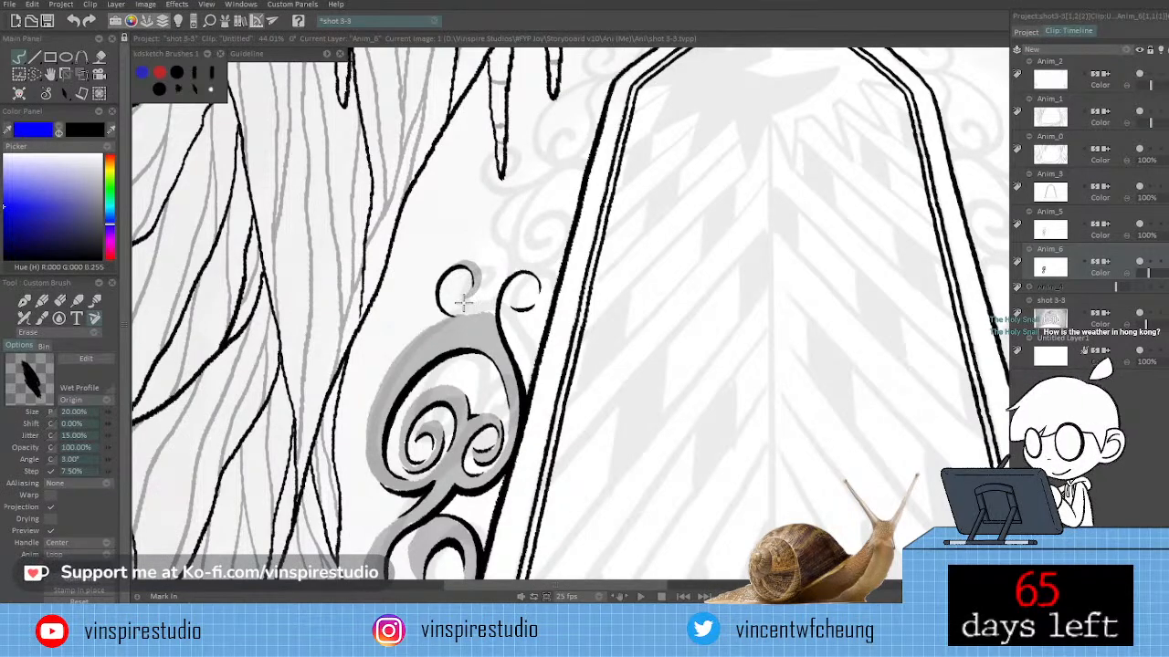
pyautogui.press('n')
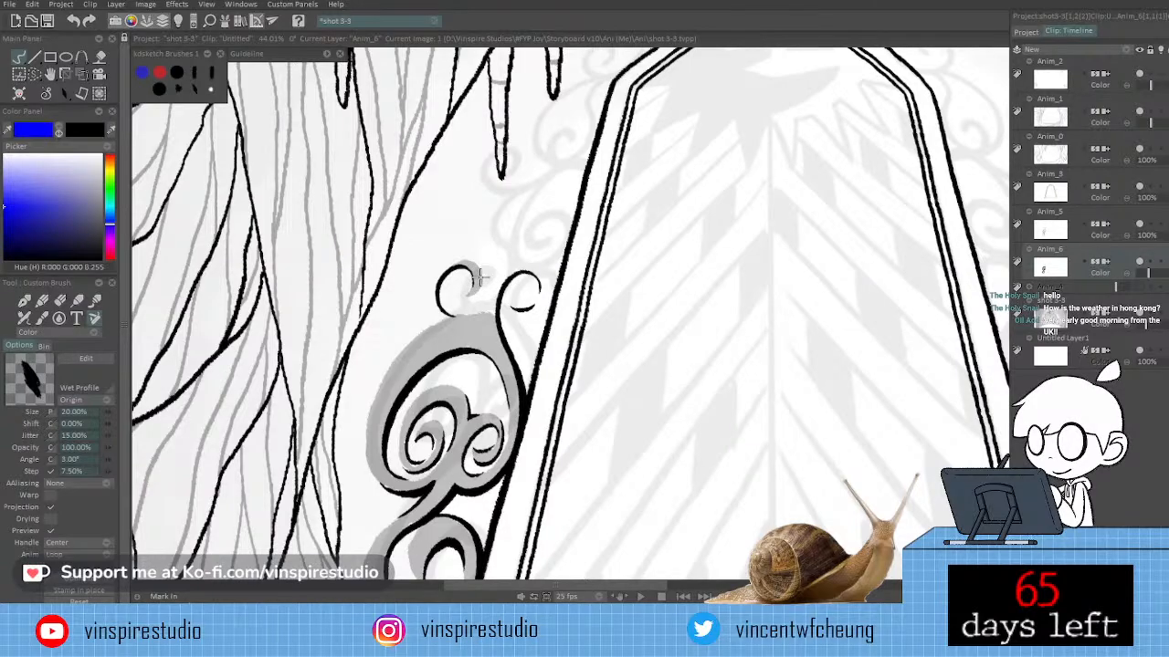
pyautogui.moveTo(478, 278)
pyautogui.mouseDown()
pyautogui.moveTo(439, 273)
pyautogui.moveTo(443, 317)
pyautogui.mouseUp()
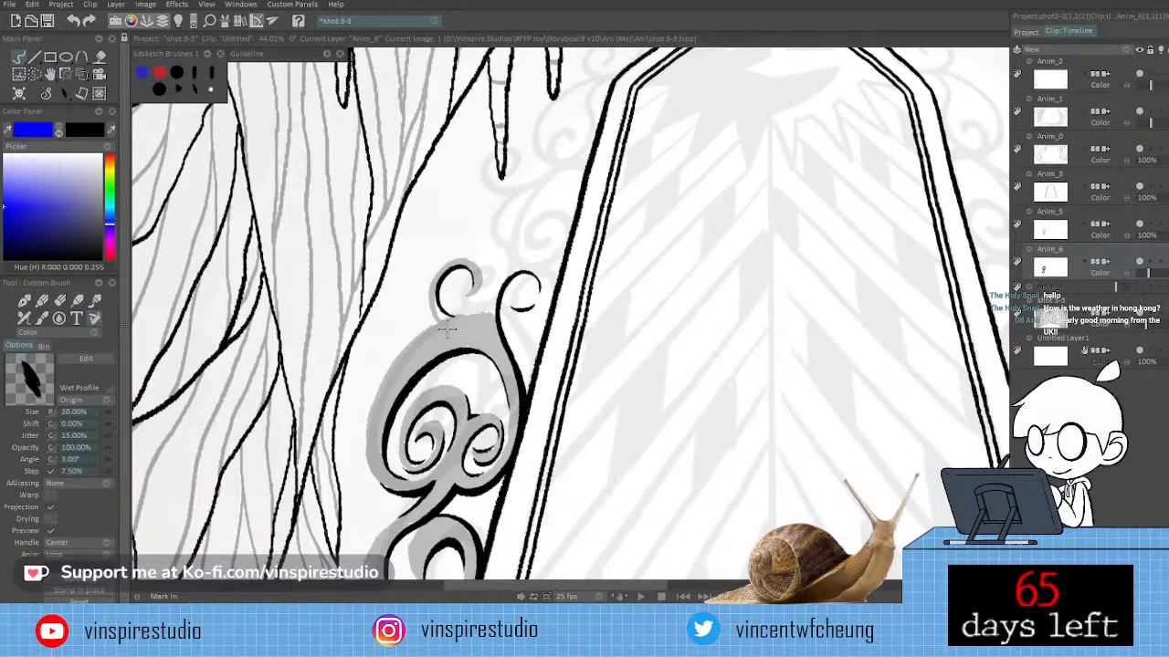
# Set the brush size to 30% and even out the left curl's grey band, alternating painting and erasing along its outer edge.
pyautogui.moveTo(602, 361); pyautogui.dragTo(582, 357)
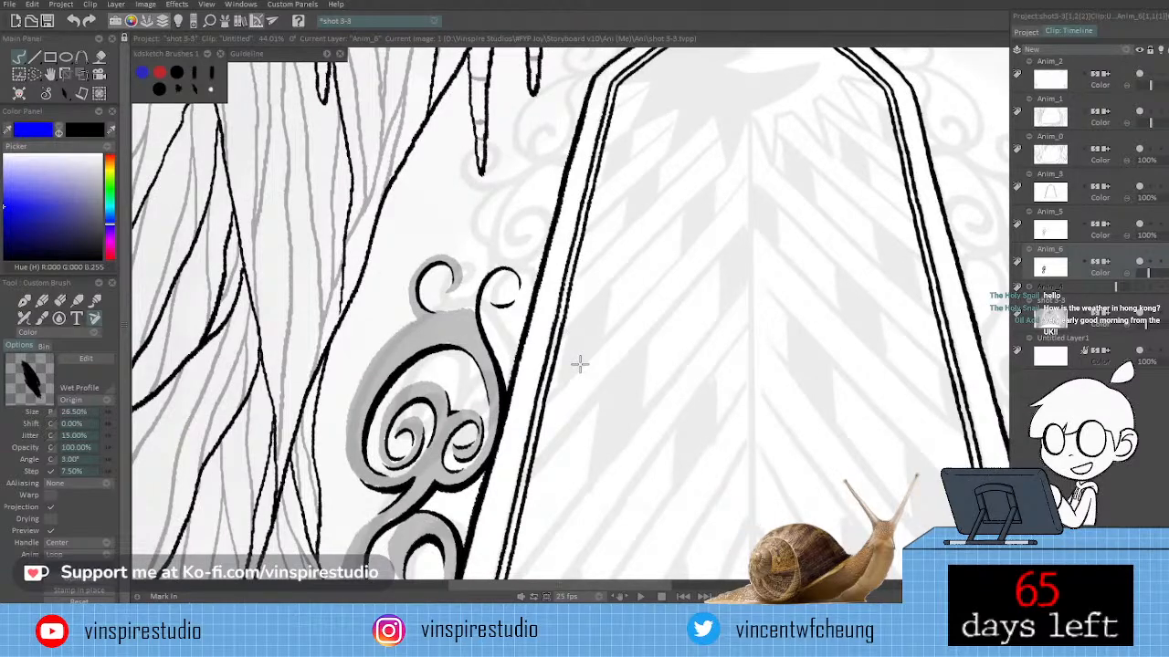
pyautogui.press('p')
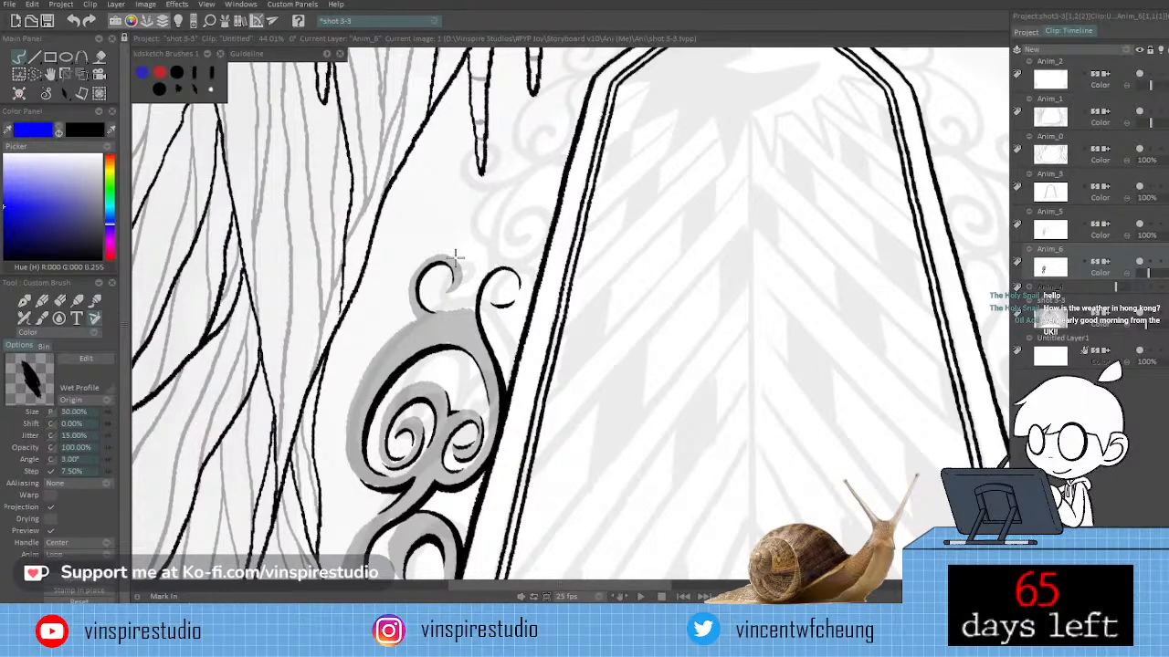
pyautogui.press('e')
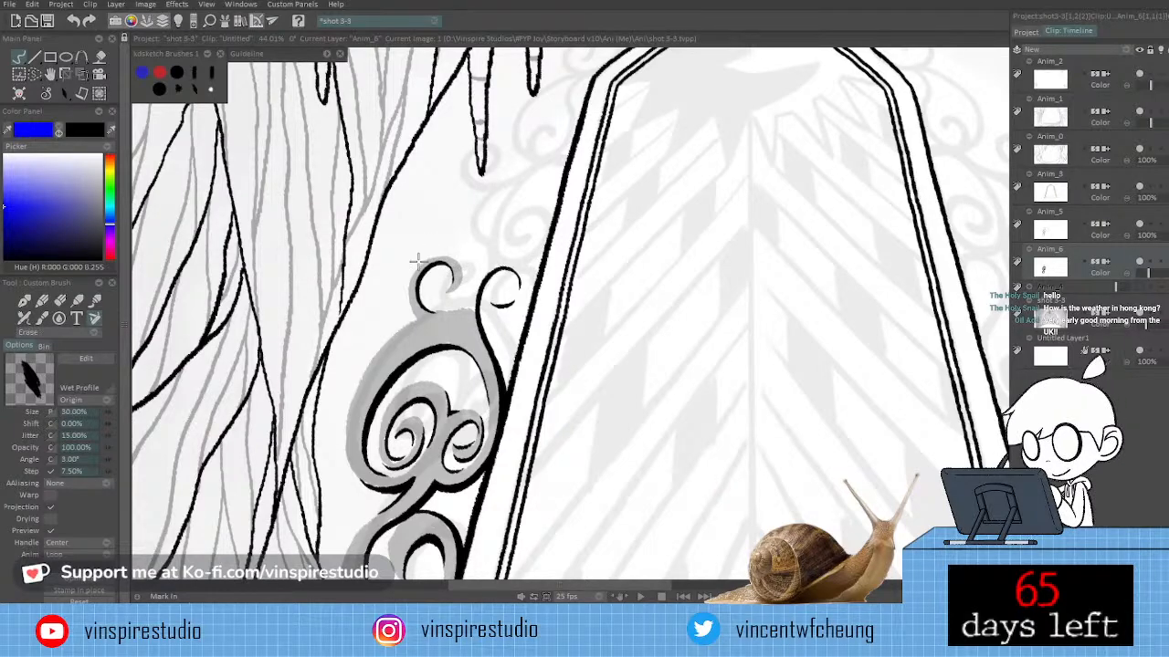
pyautogui.press('e')
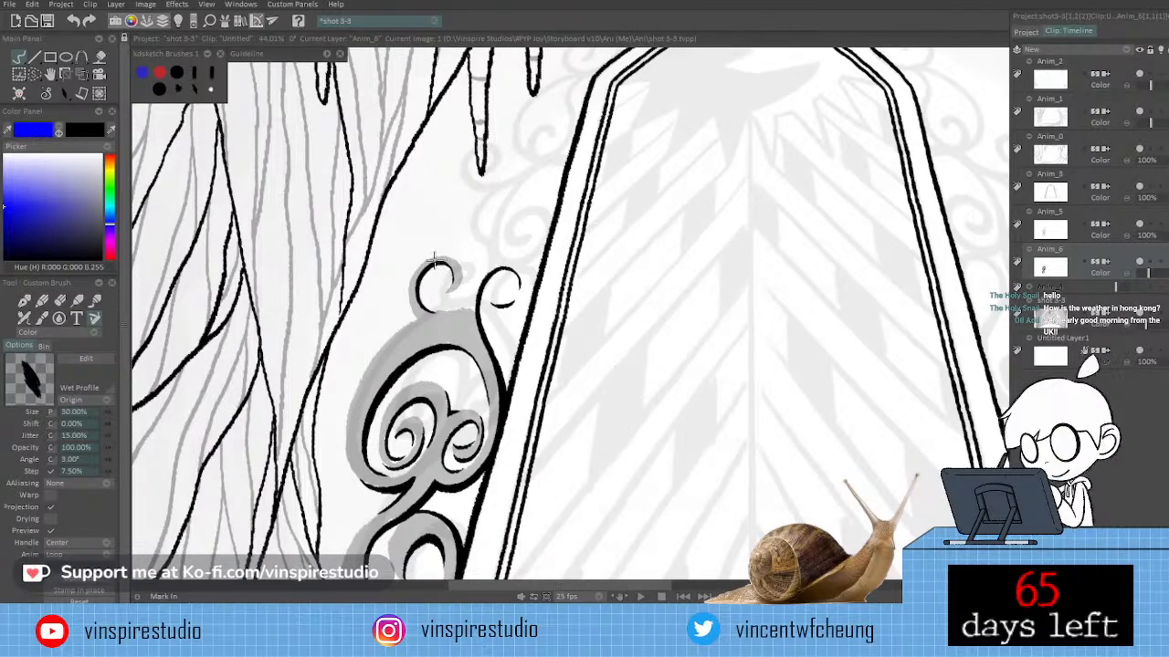
pyautogui.press('e')
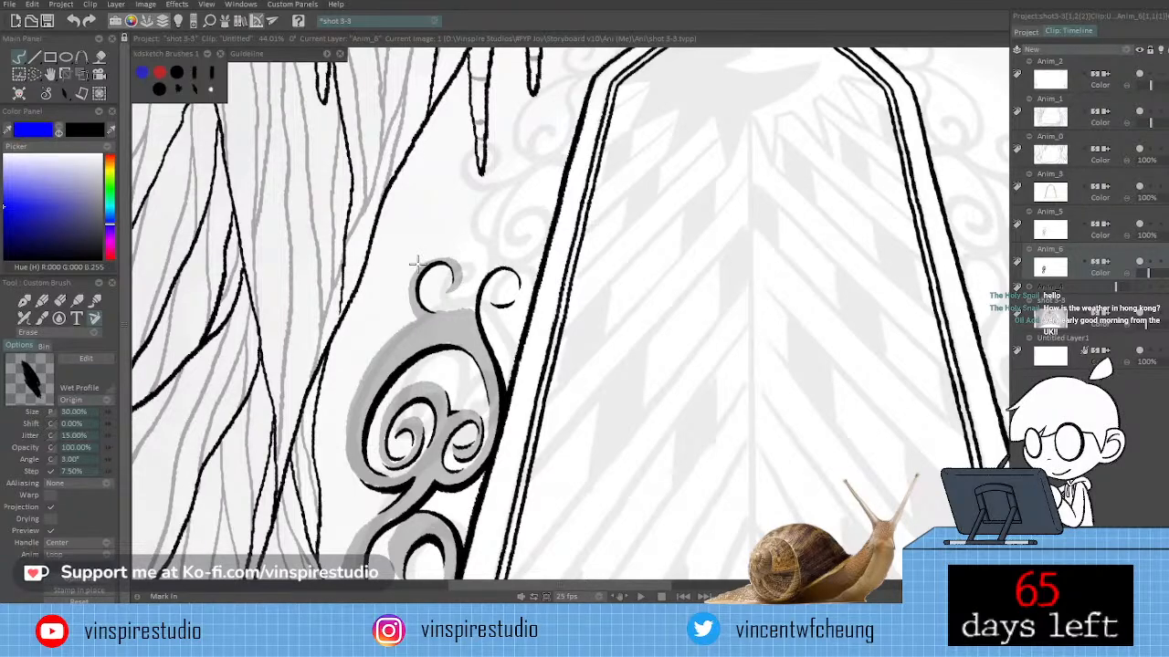
pyautogui.press('e')
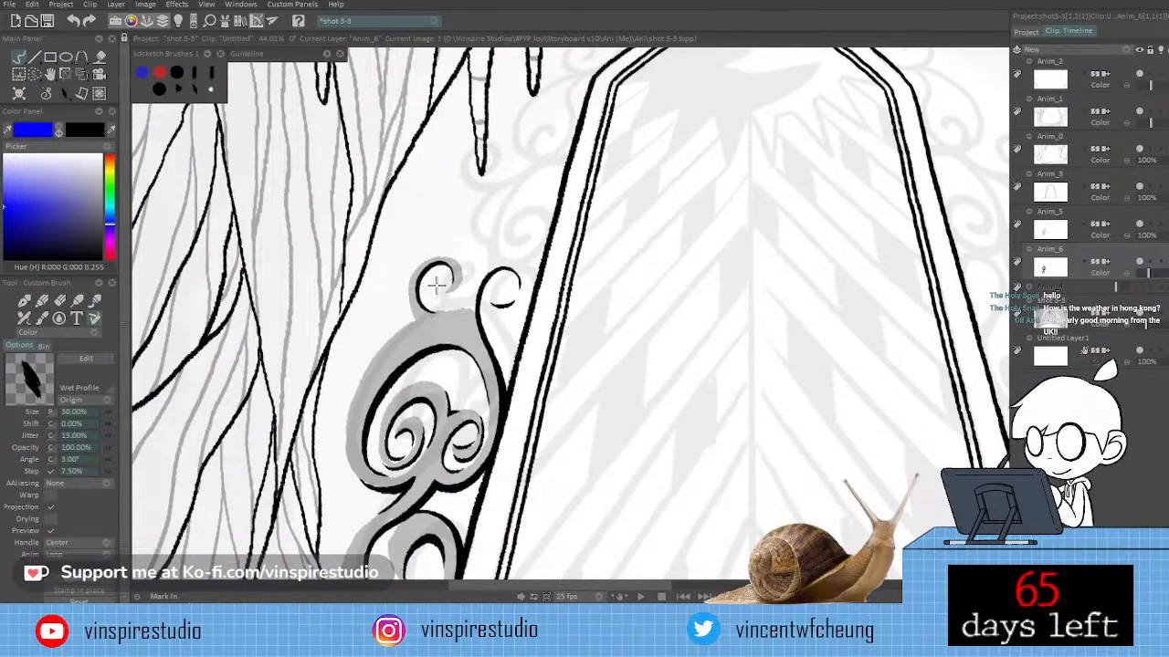
pyautogui.press('e')
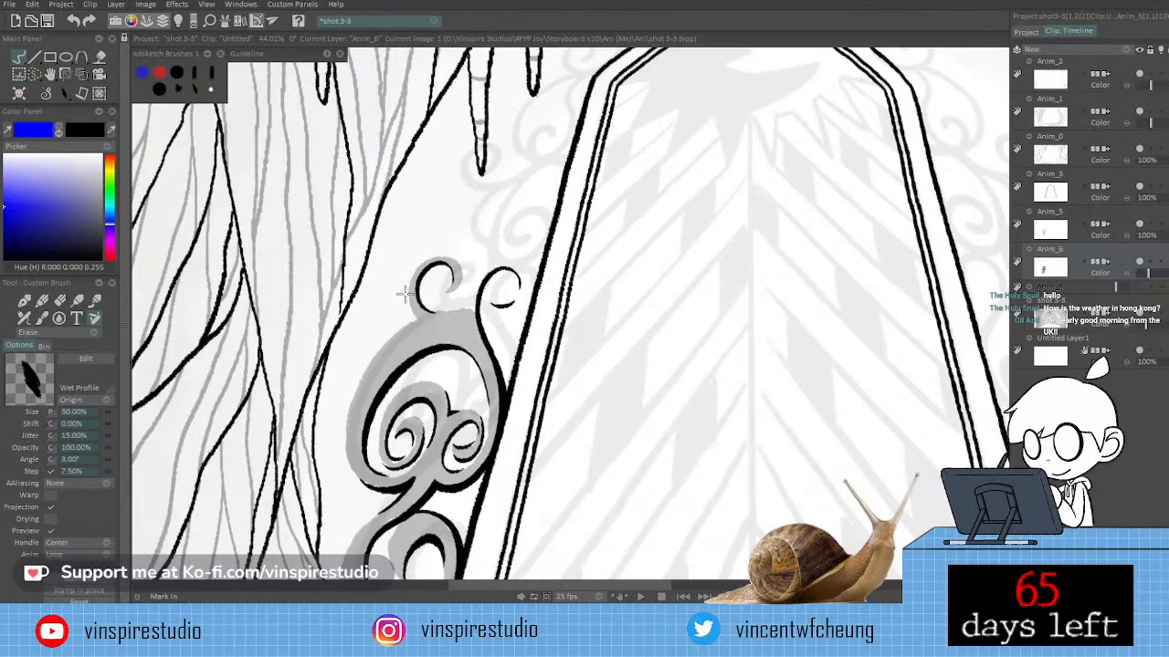
pyautogui.press('e')
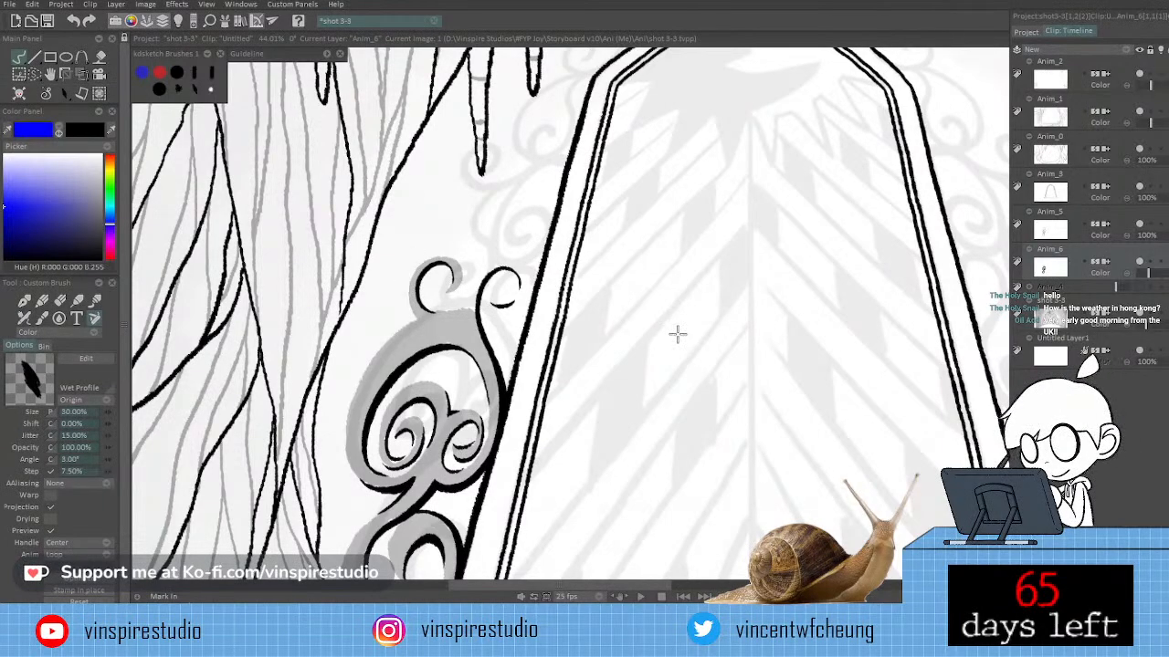
# Shade the small right curl above the upper spiral on Anim_6, around its outer edge and down its stem into the spiral.
pyautogui.moveTo(658, 346); pyautogui.dragTo(676, 331)
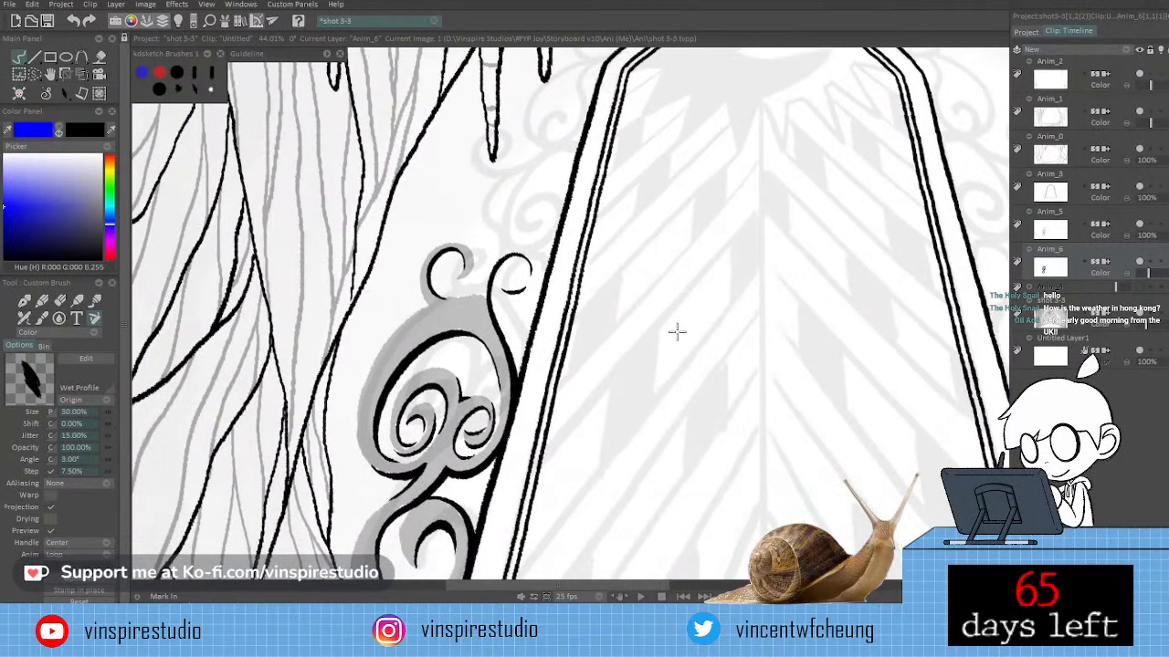
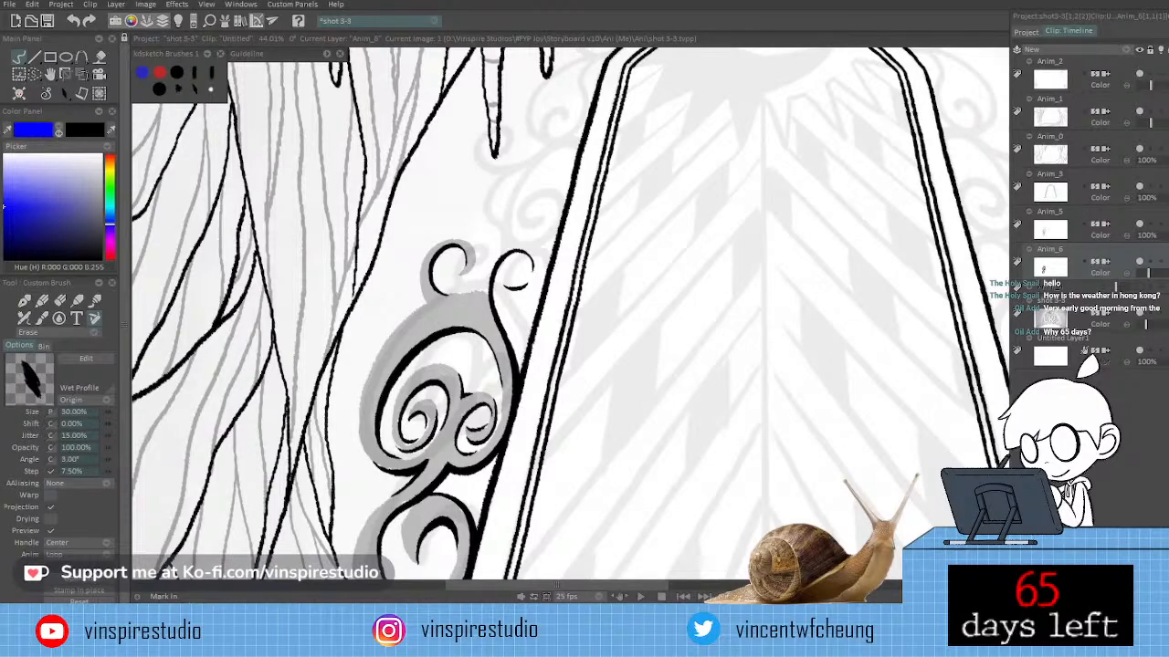
pyautogui.moveTo(484, 309); pyautogui.dragTo(530, 314)
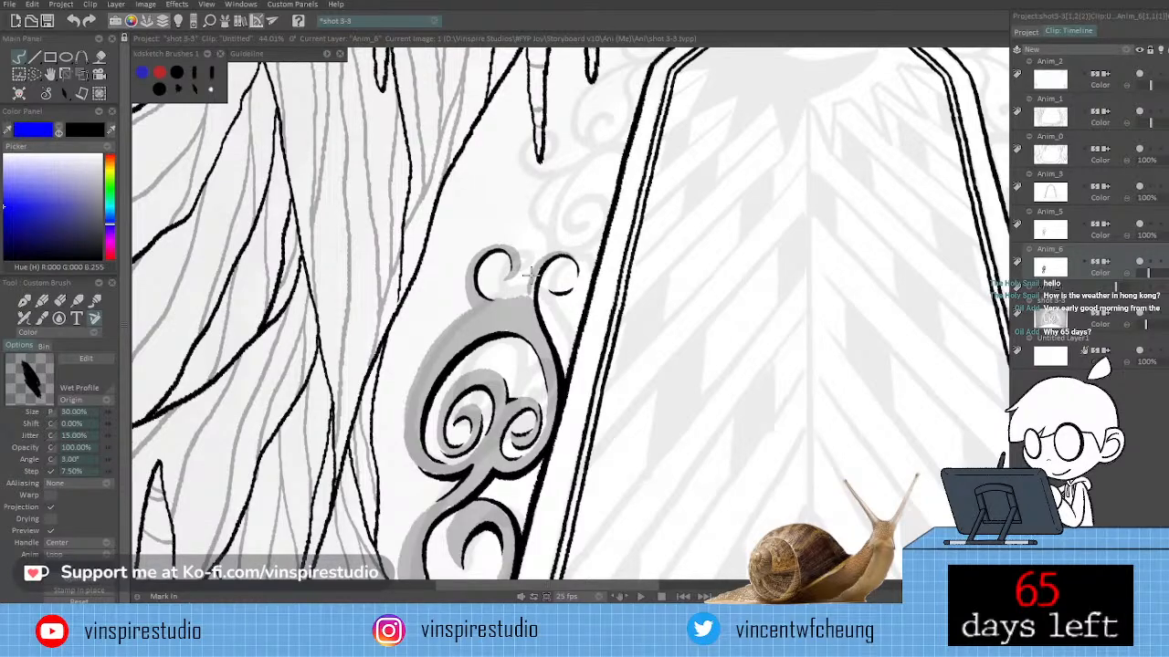
pyautogui.moveTo(568, 258); pyautogui.dragTo(573, 291)
pyautogui.press('e')
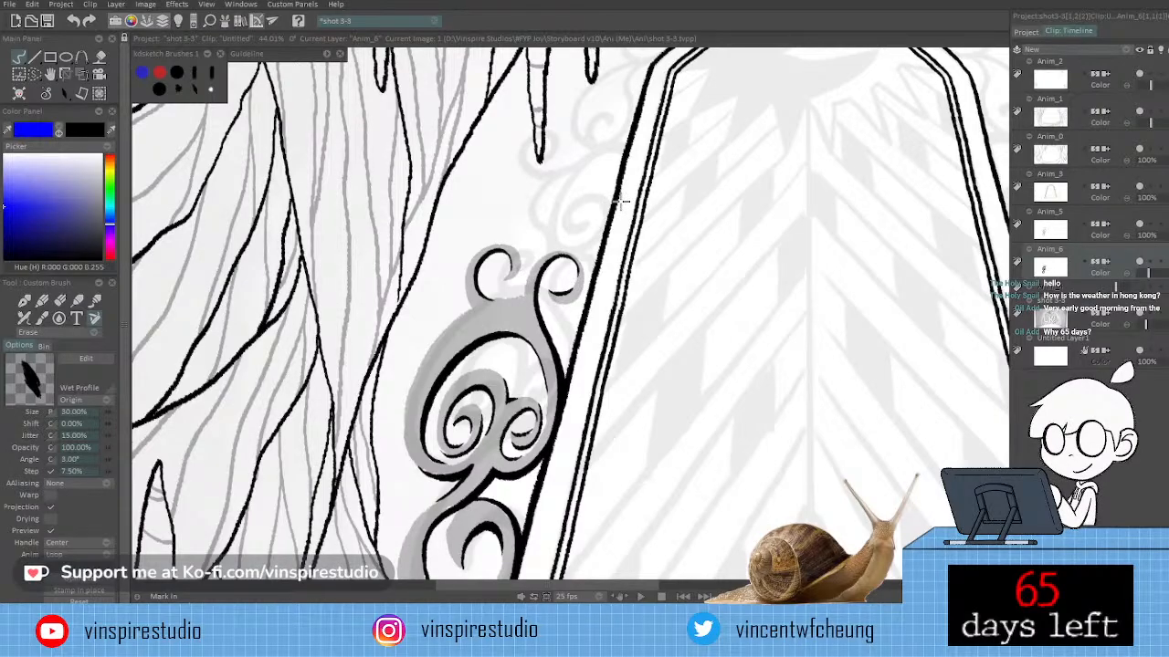
pyautogui.press('e')
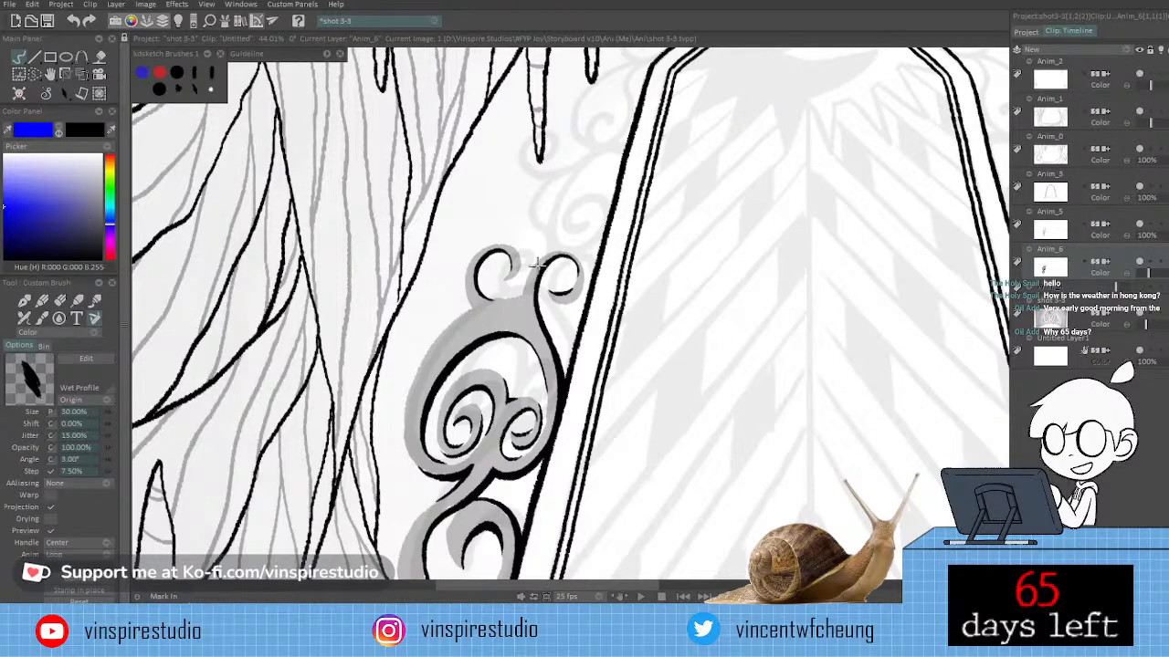
pyautogui.moveTo(537, 264); pyautogui.dragTo(564, 253)
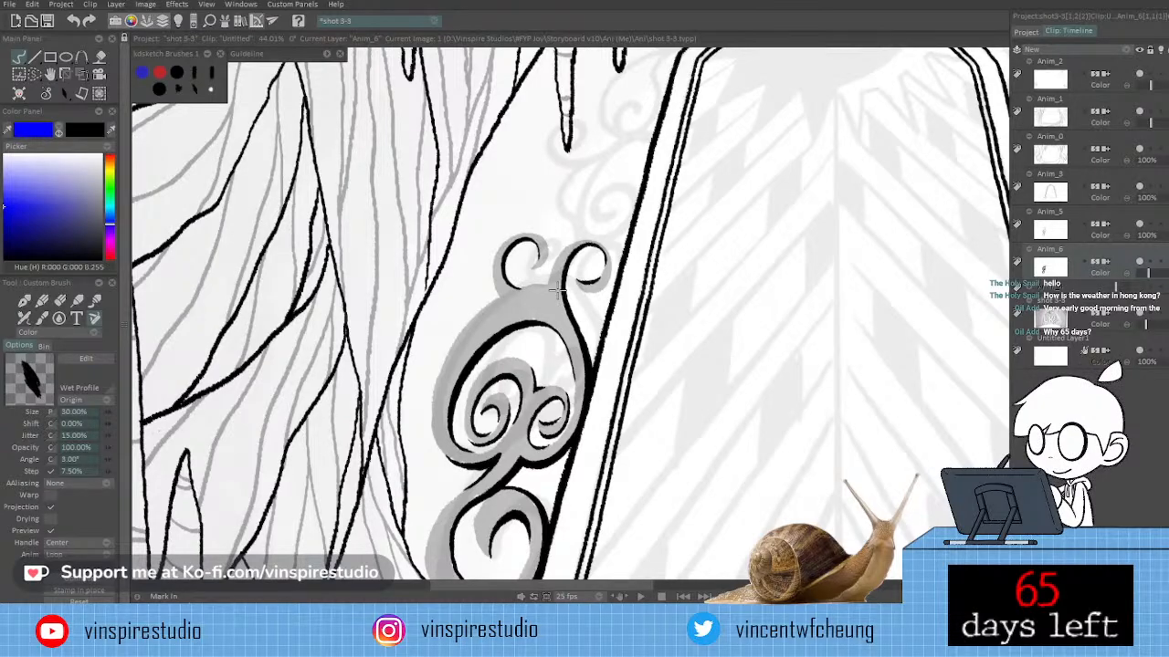
pyautogui.moveTo(711, 324); pyautogui.dragTo(691, 357)
pyautogui.moveTo(679, 292); pyautogui.dragTo(662, 295)
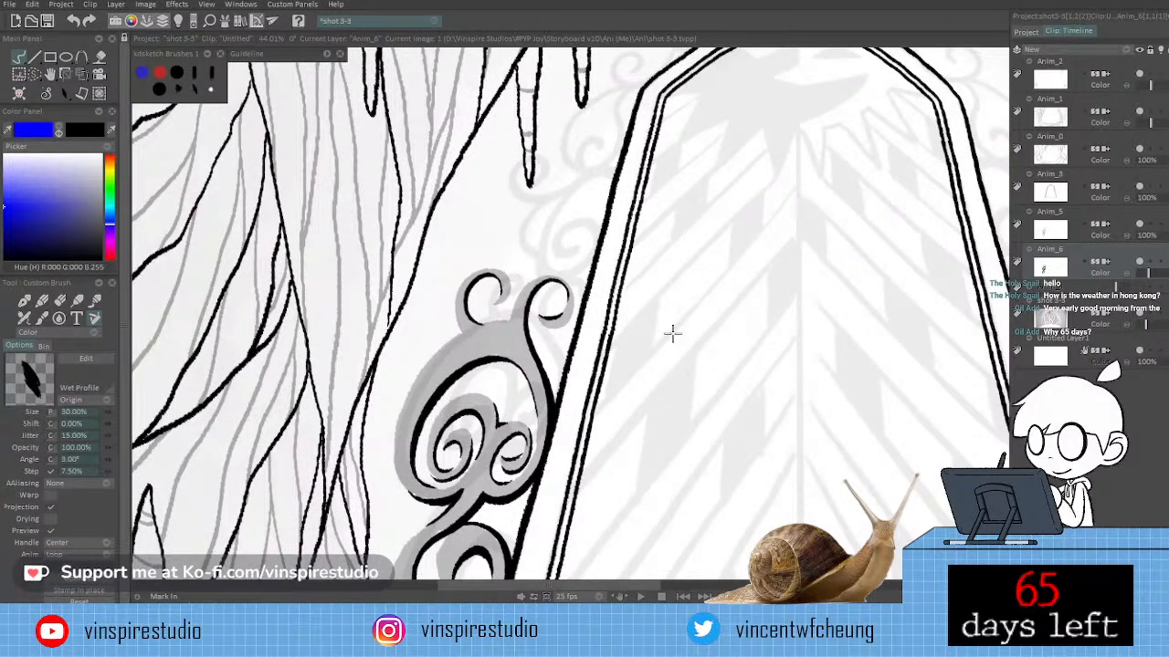
pyautogui.moveTo(672, 333); pyautogui.dragTo(713, 290)
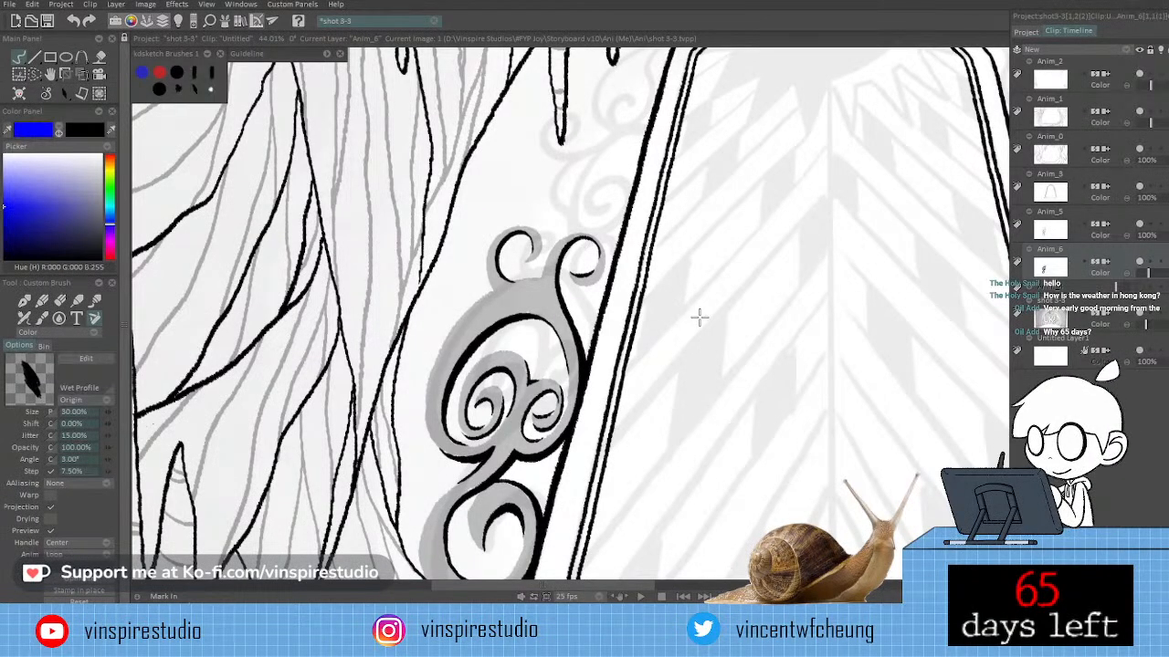
# On Anim_5, shrink the inked small left curl above the upper spiral to about 80% and shift it slightly within its grey band.
pyautogui.moveTo(712, 319); pyautogui.dragTo(699, 364)
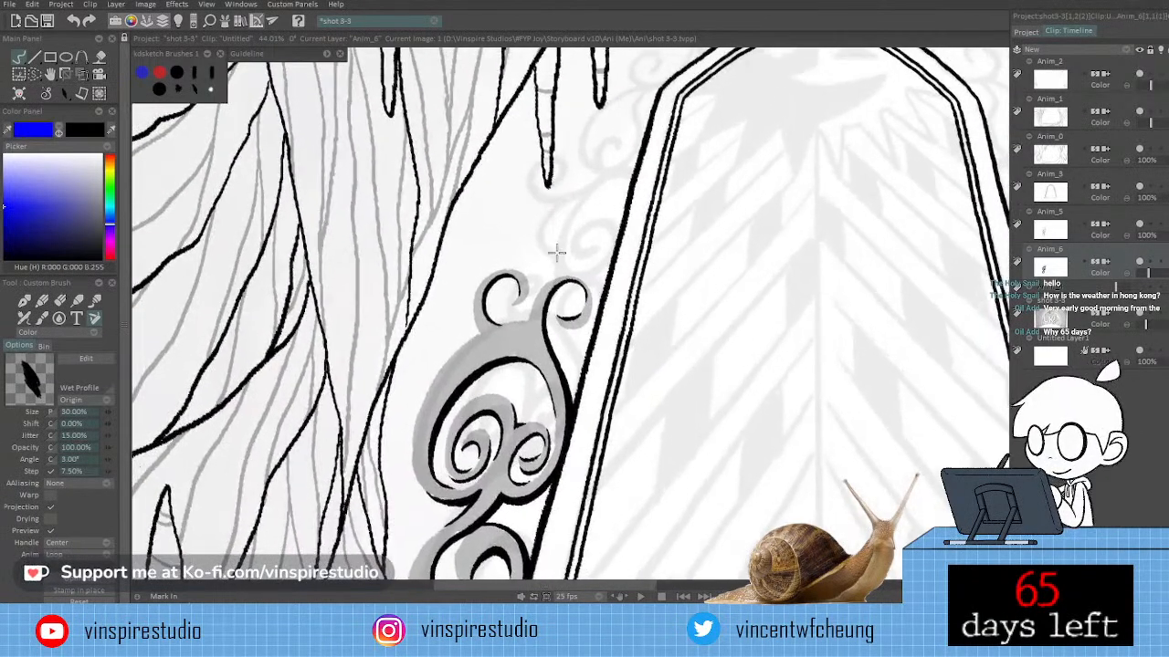
pyautogui.moveTo(667, 327); pyautogui.dragTo(685, 303)
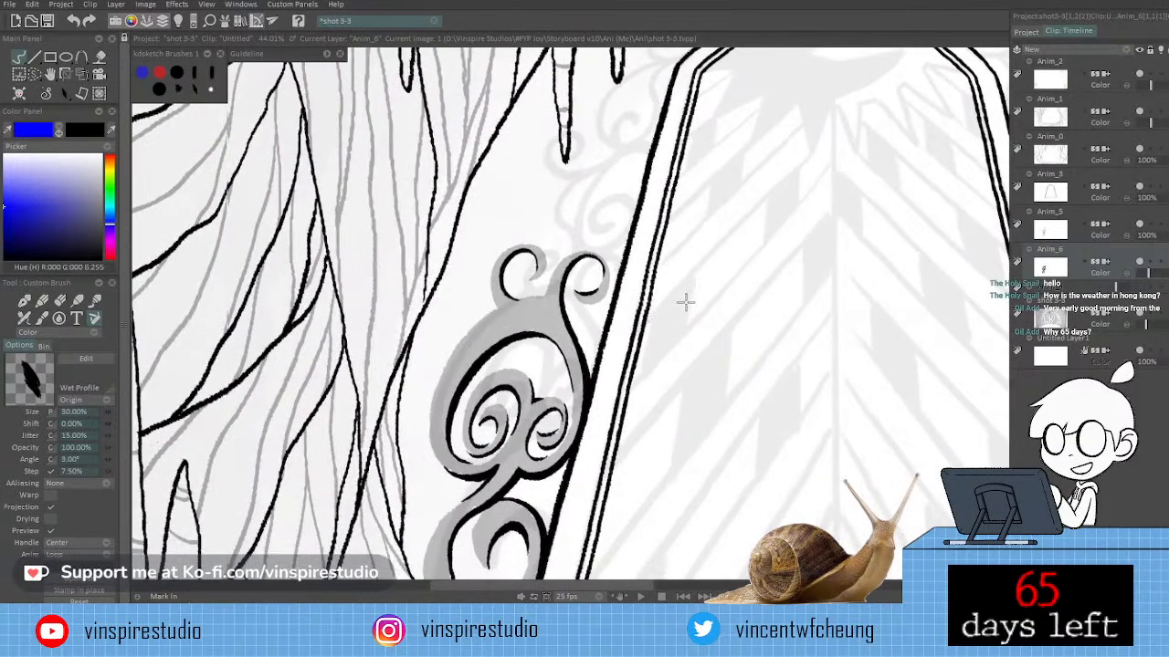
pyautogui.click(1047, 236)
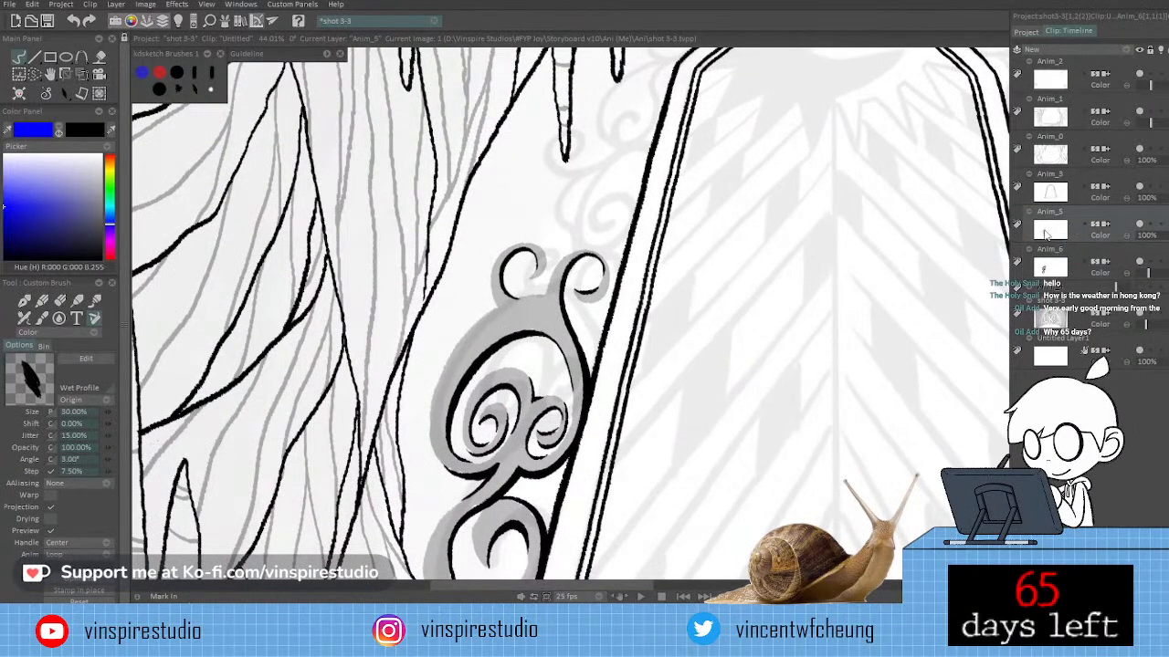
pyautogui.press('s')
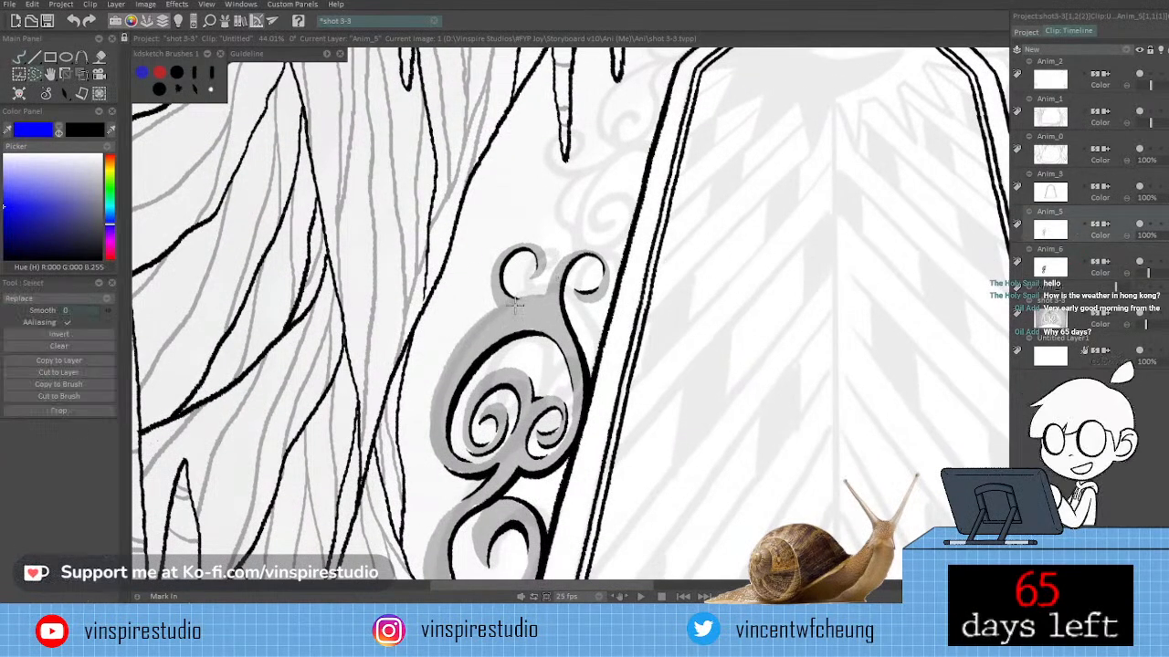
pyautogui.moveTo(516, 306)
pyautogui.mouseDown()
pyautogui.moveTo(505, 235)
pyautogui.moveTo(548, 260)
pyautogui.mouseUp()
pyautogui.hotkey('ctrl', 't')
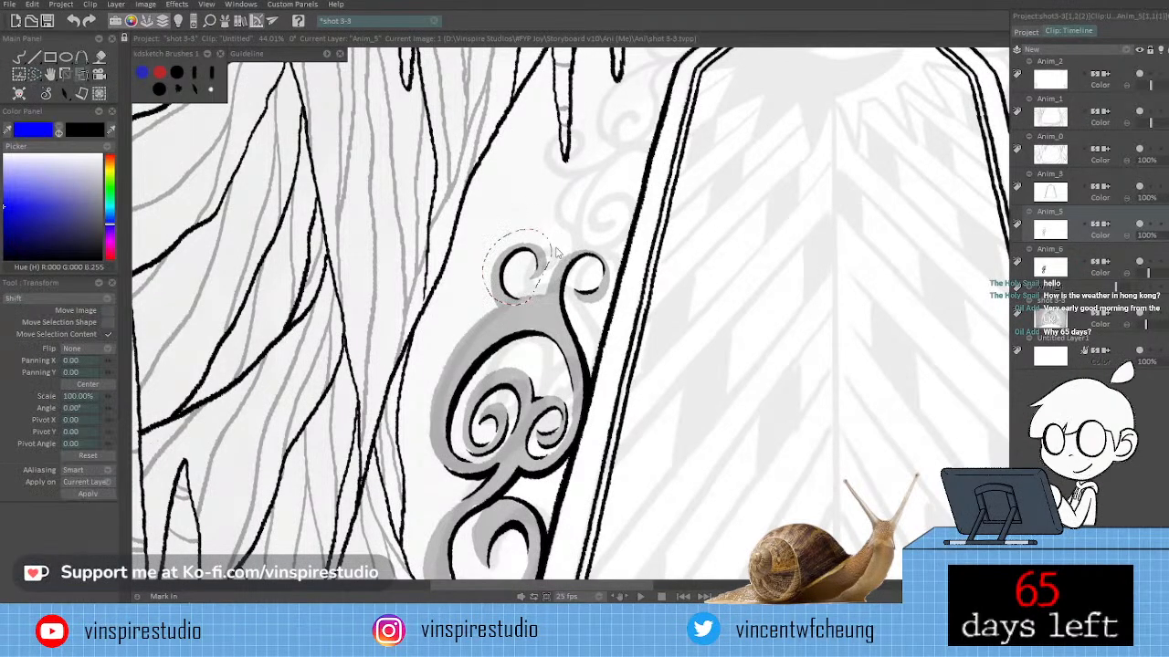
pyautogui.moveTo(553, 243); pyautogui.dragTo(532, 286)
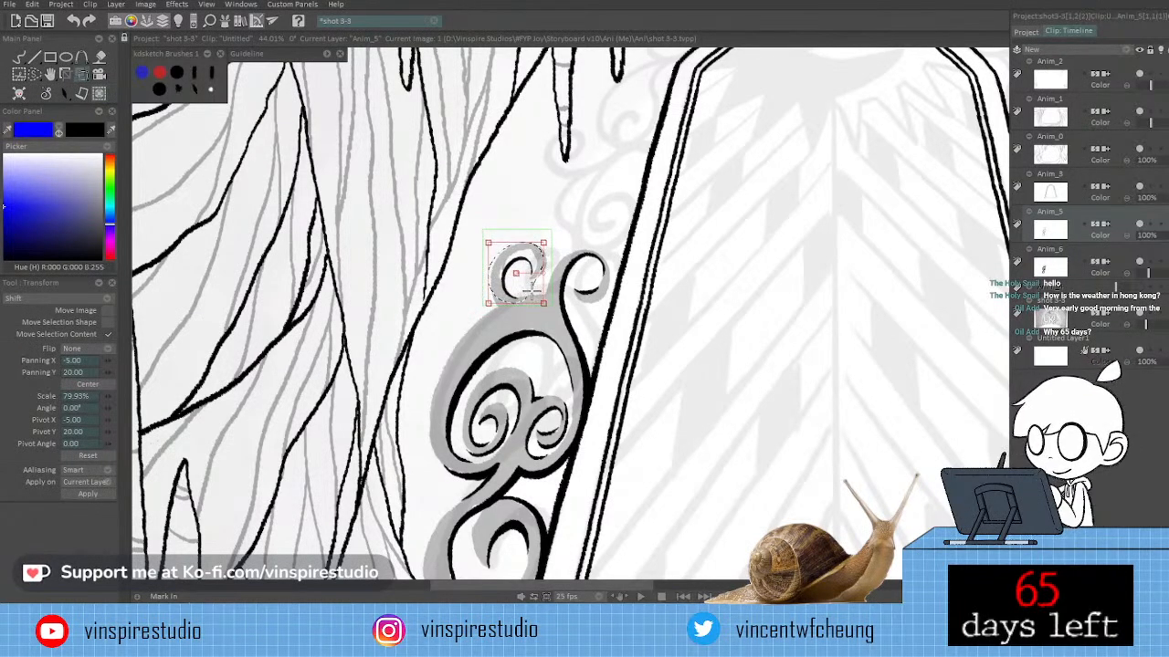
pyautogui.press('Return')
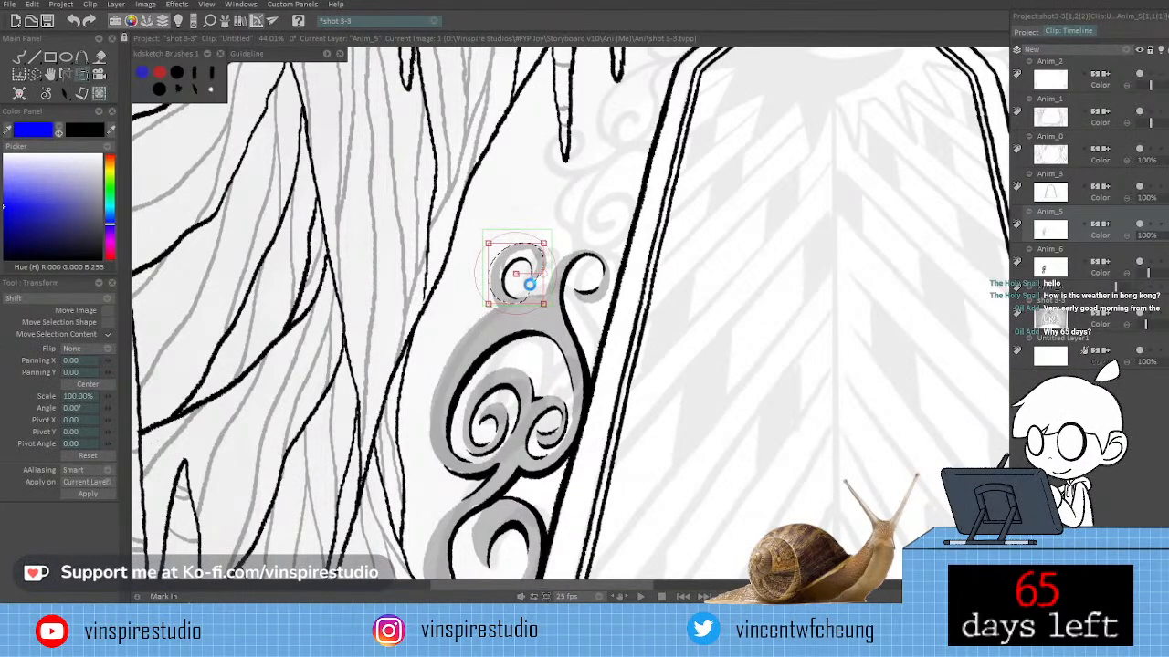
# Select the left curl's grey shading on Anim_6, scale it to about 83% to fit the shrunken ink, and clear the selection.
pyautogui.press('s')
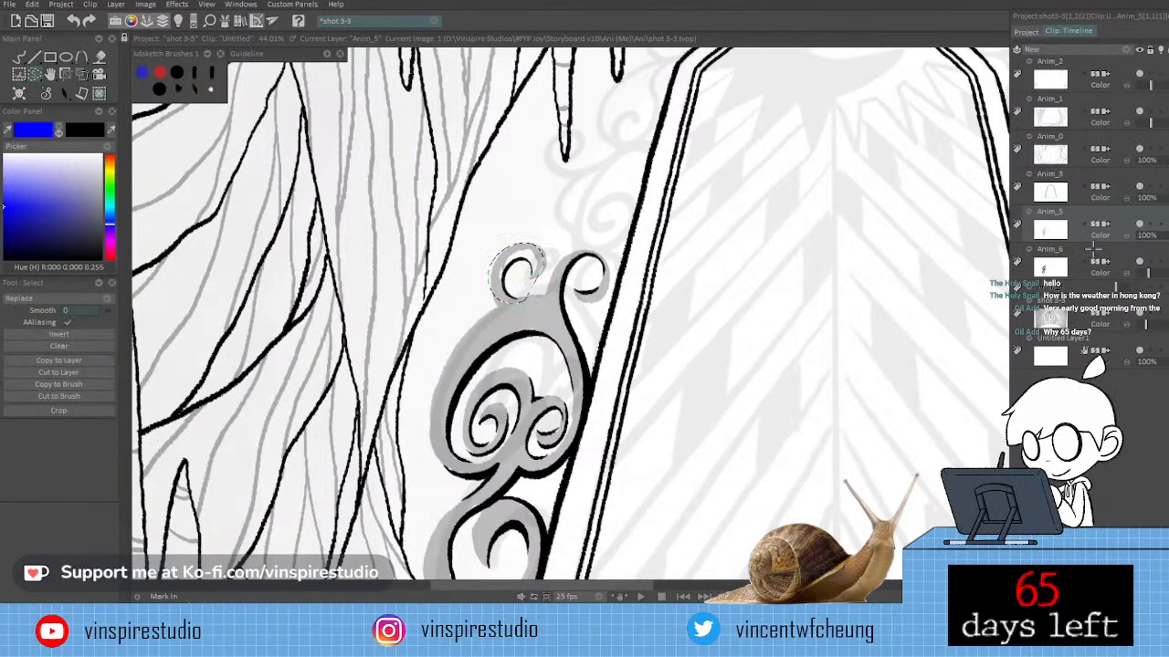
pyautogui.click(1055, 255)
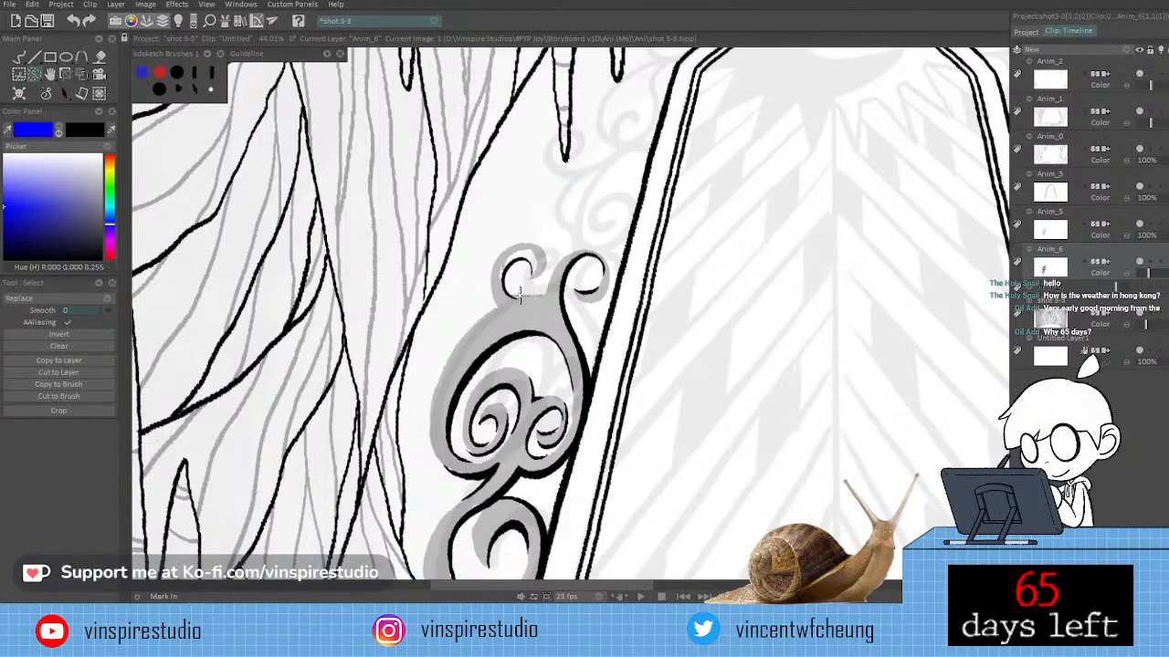
pyautogui.moveTo(486, 310)
pyautogui.mouseDown()
pyautogui.moveTo(541, 230)
pyautogui.moveTo(545, 267)
pyautogui.moveTo(520, 296)
pyautogui.moveTo(550, 304)
pyautogui.moveTo(537, 289)
pyautogui.mouseUp()
pyautogui.hotkey('ctrl', 't')
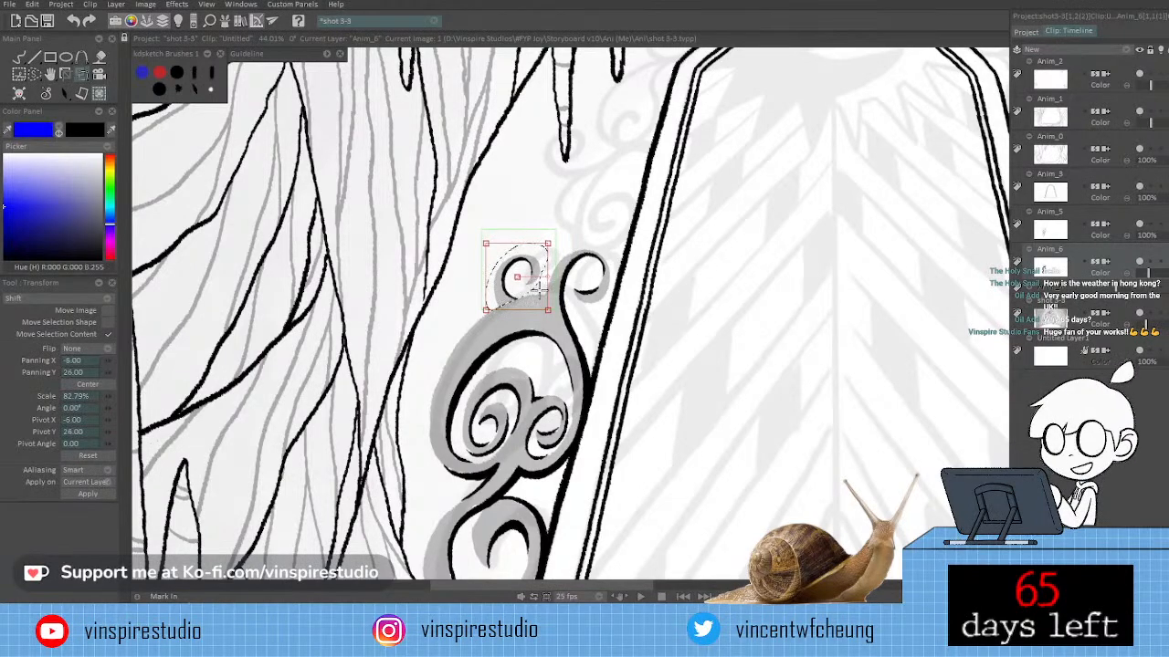
pyautogui.moveTo(538, 290); pyautogui.dragTo(542, 286)
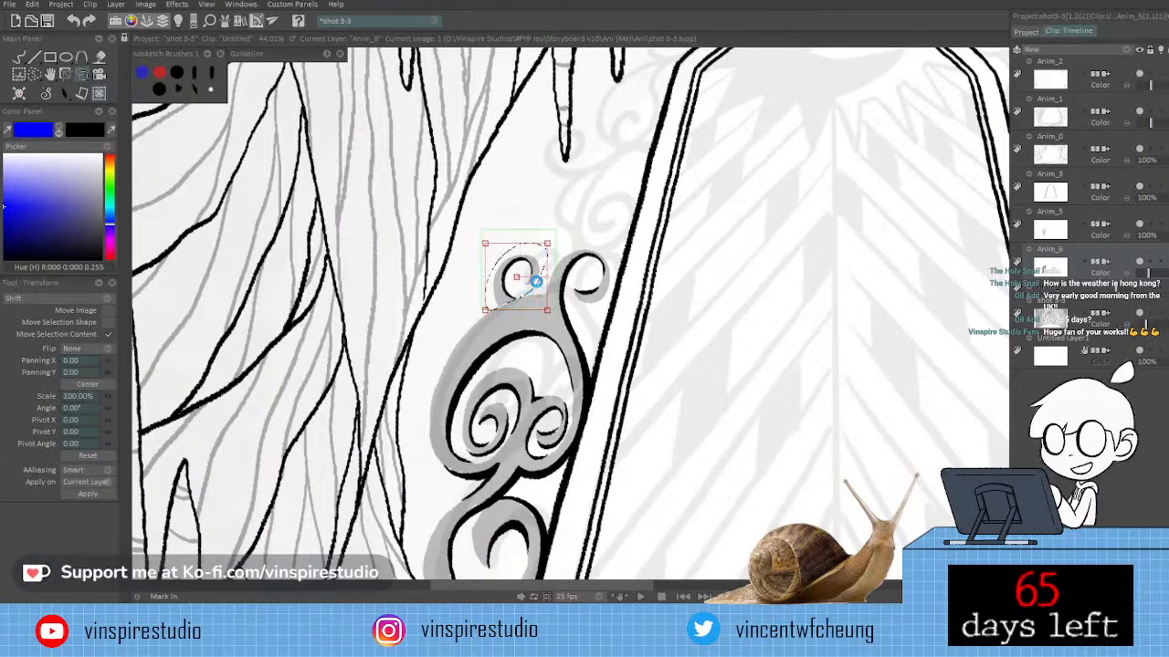
pyautogui.press('Return')
pyautogui.hotkey('ctrl', 'd')
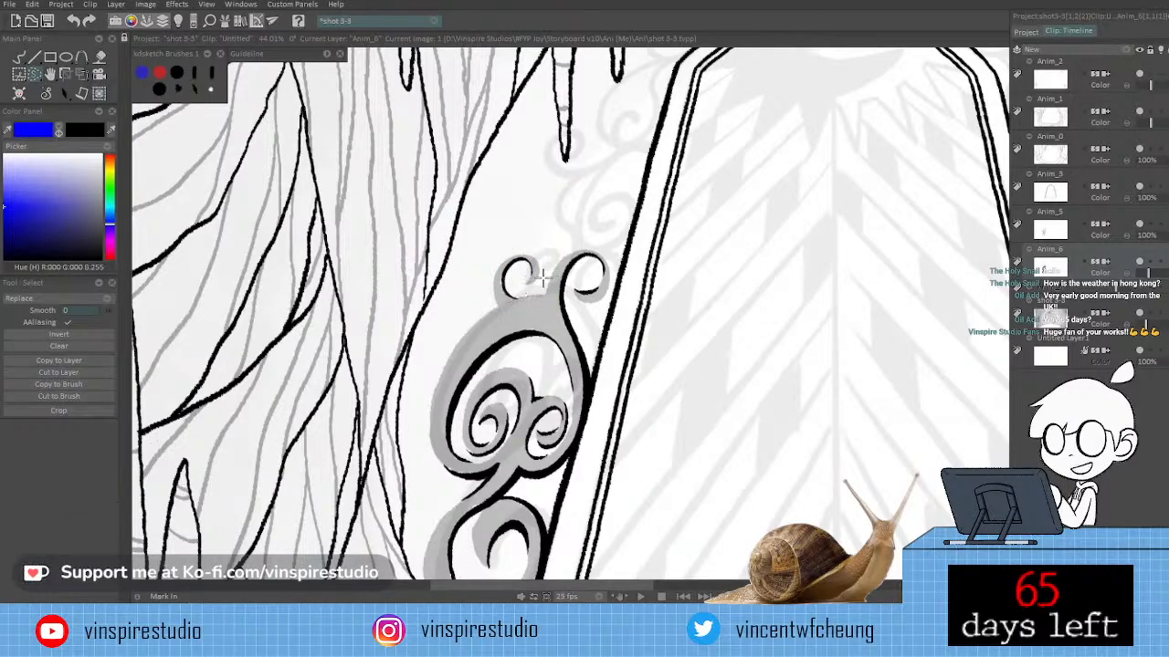
# Save the shot and erase the leftover grey patch beside the left curl's tip on Anim_6.
pyautogui.press('b')
pyautogui.click(94, 317)
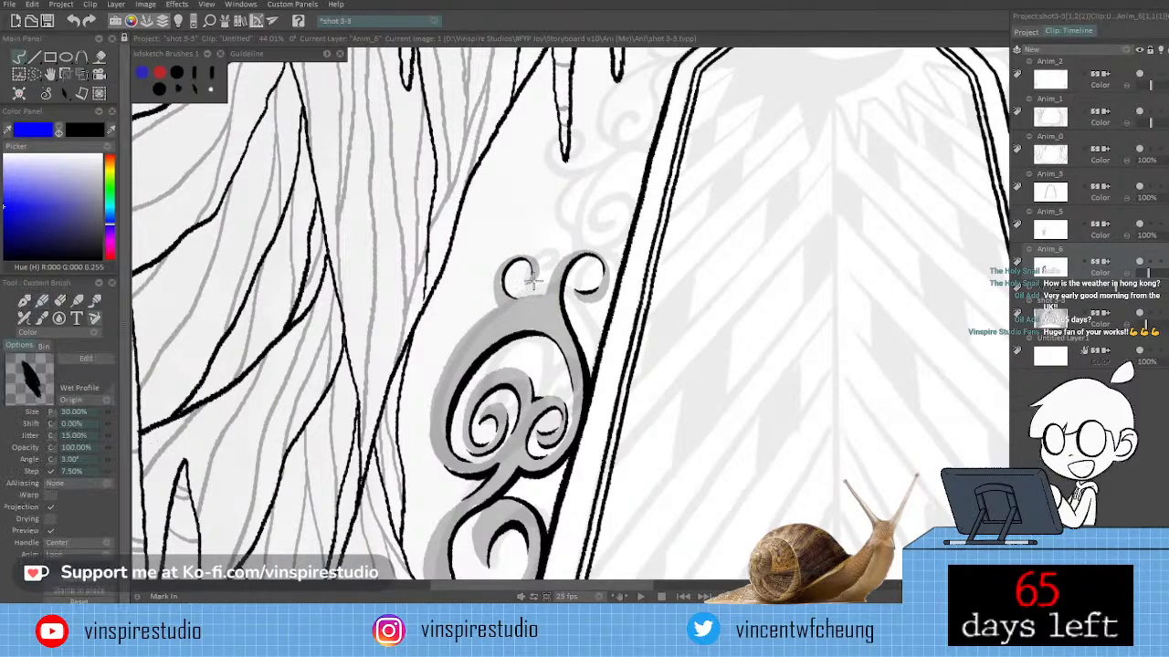
pyautogui.hotkey('ctrl', 's')
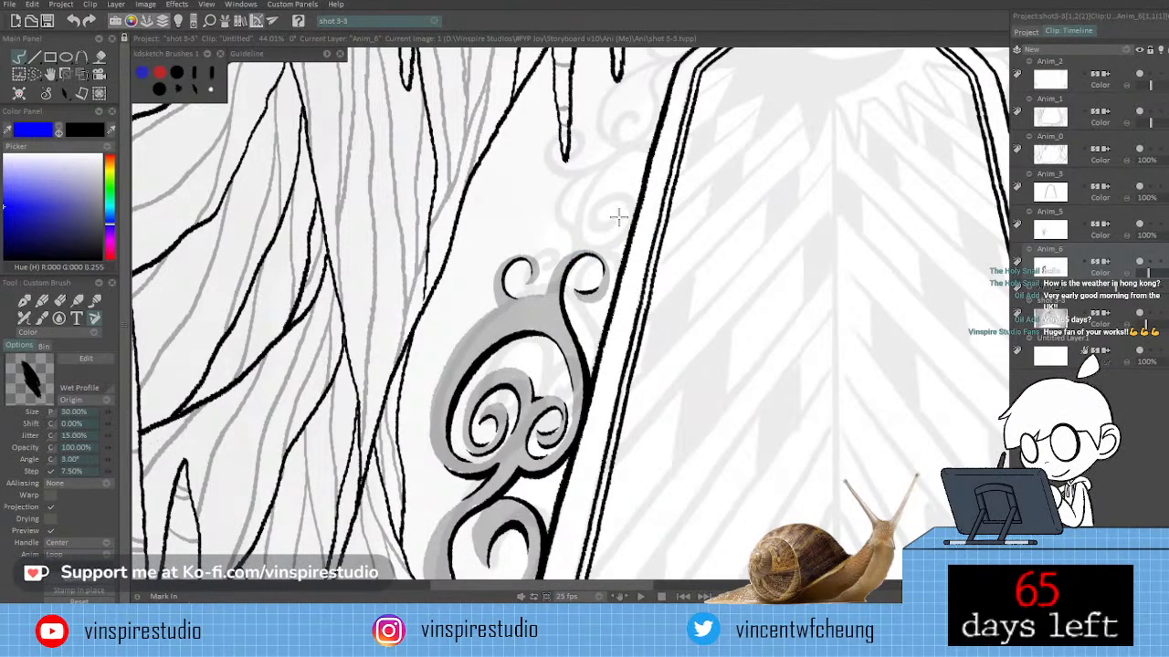
pyautogui.press('e')
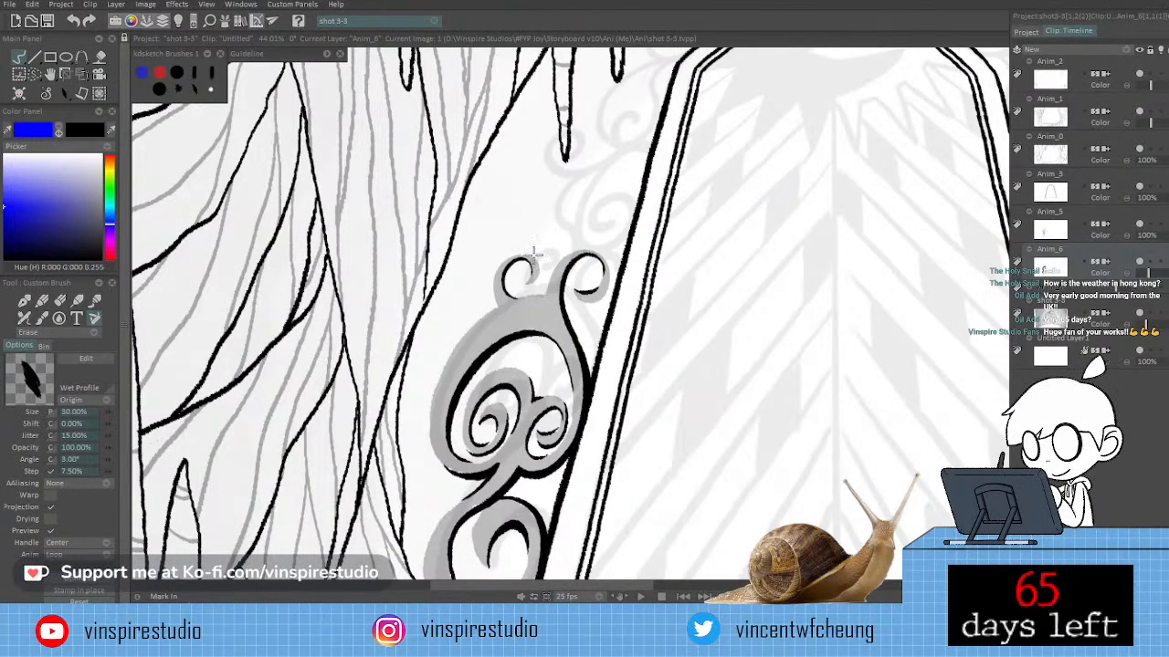
pyautogui.moveTo(535, 257); pyautogui.dragTo(543, 262)
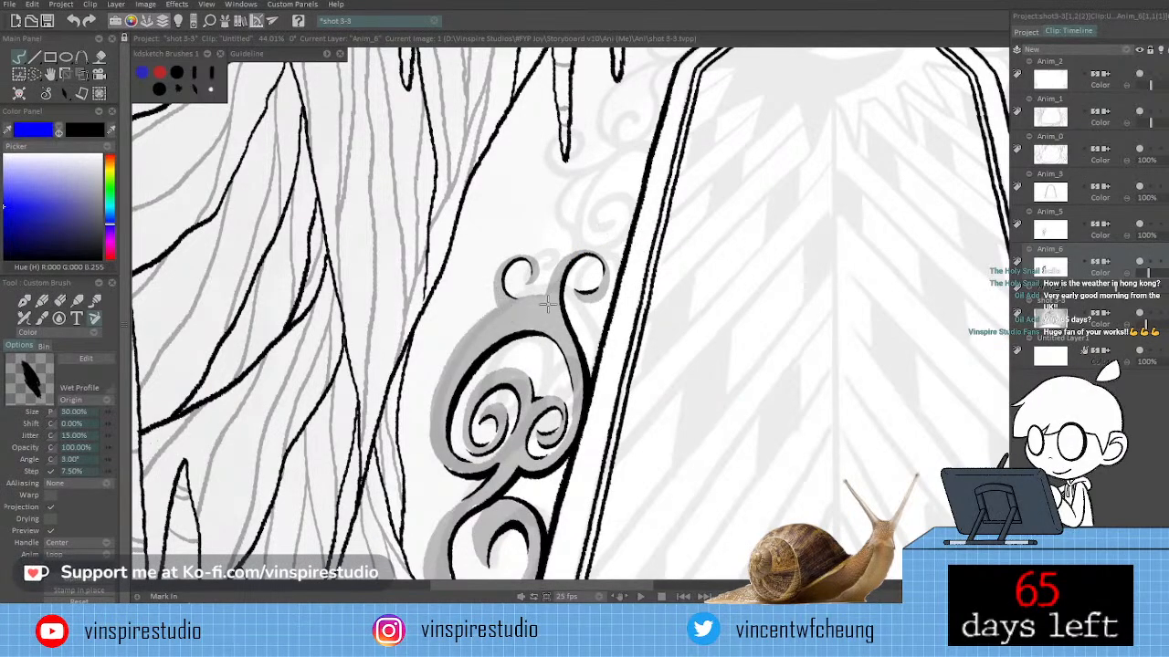
# Shade a new grey spiral on Anim_6 beside the door frame above the small right curl, following the sketch and winding it inward.
pyautogui.moveTo(736, 280); pyautogui.dragTo(709, 317)
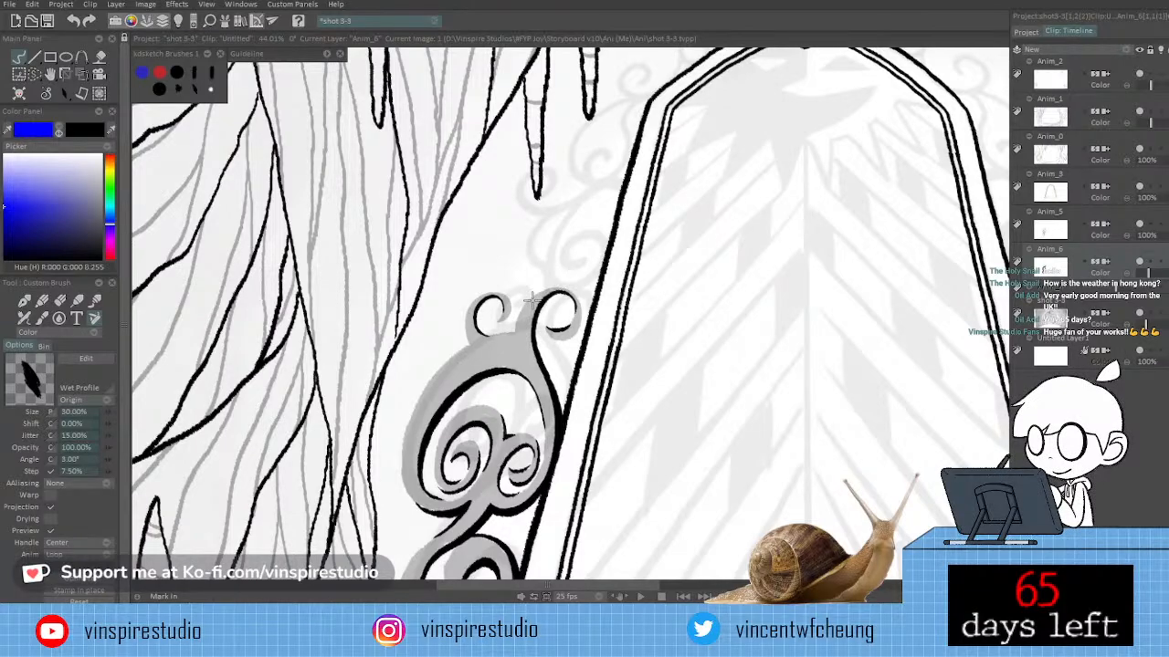
pyautogui.moveTo(673, 292); pyautogui.dragTo(658, 302)
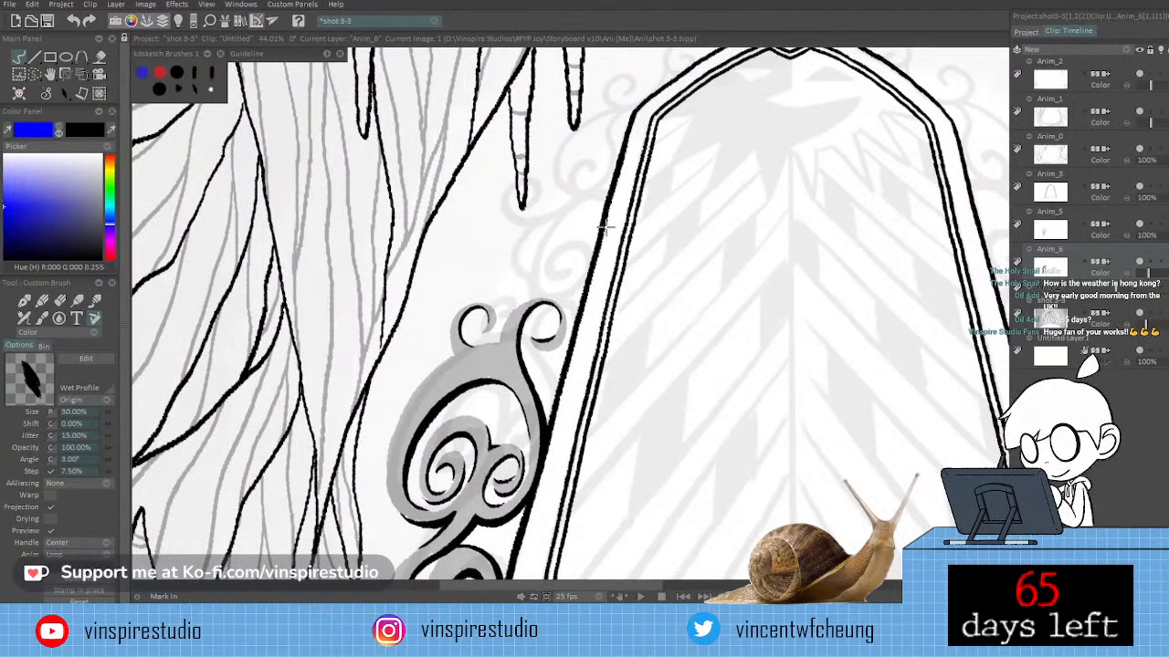
pyautogui.scroll(-2, 604, 228)
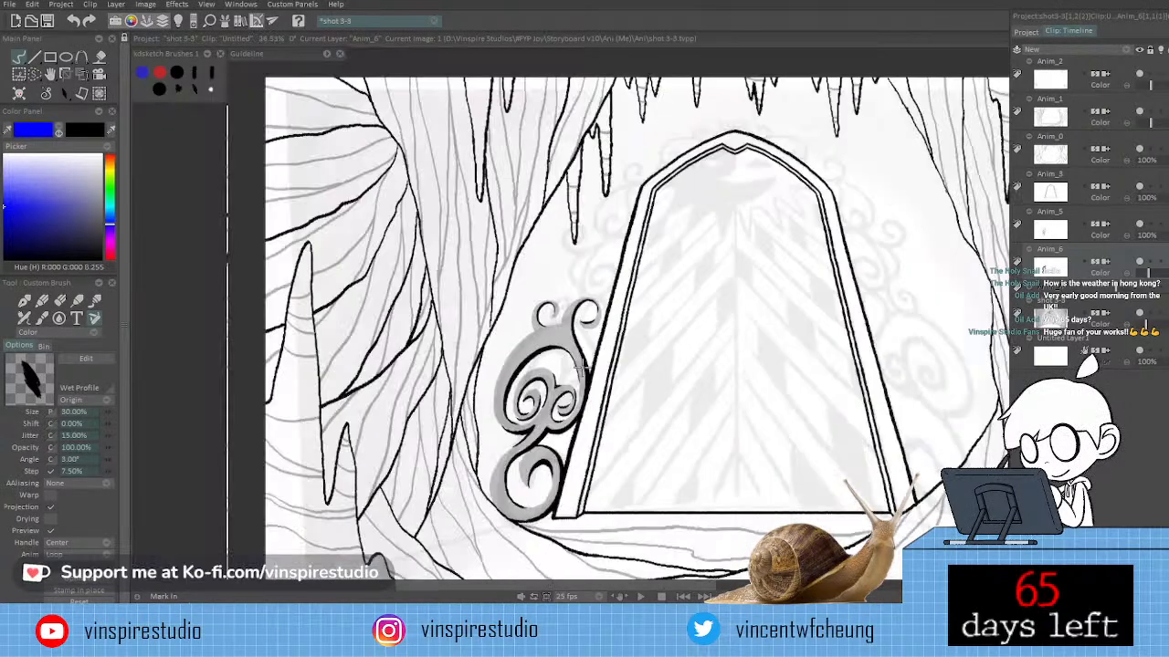
pyautogui.scroll(1, 582, 366)
pyautogui.scroll(2, 617, 344)
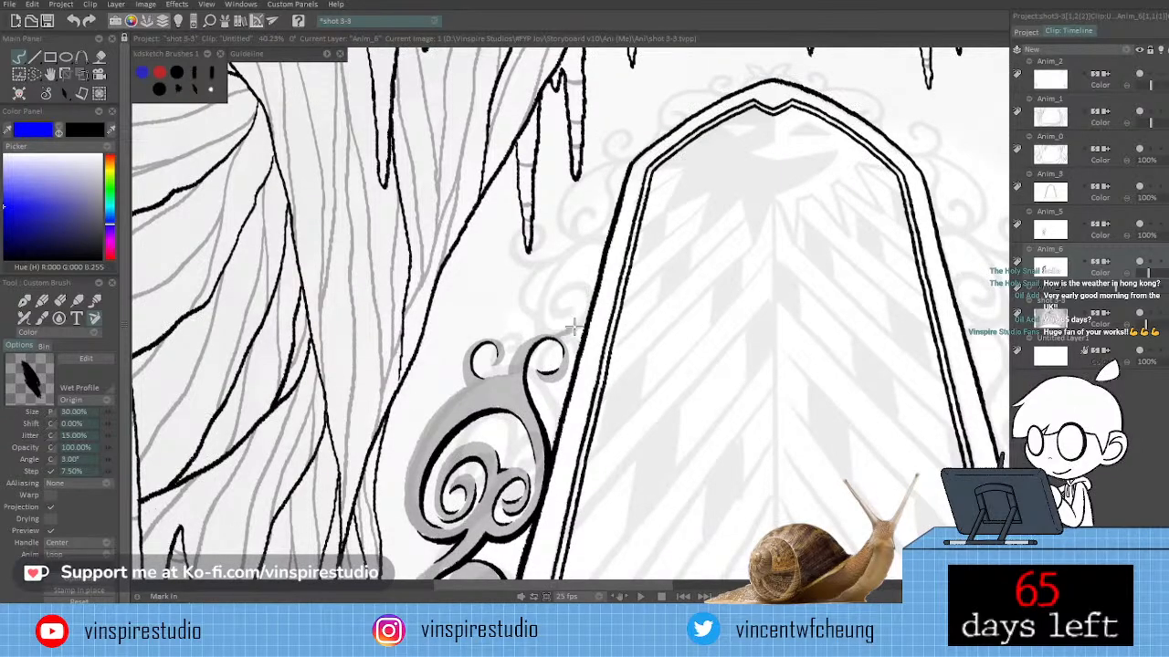
pyautogui.moveTo(574, 327); pyautogui.dragTo(544, 340)
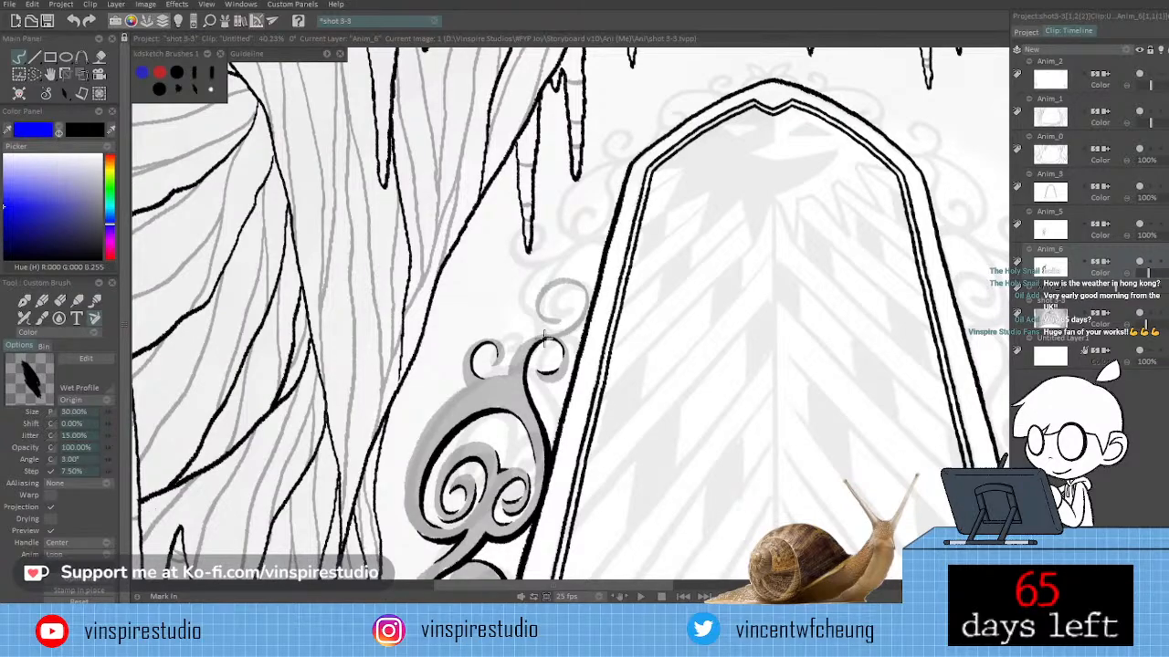
pyautogui.moveTo(545, 338)
pyautogui.mouseDown()
pyautogui.moveTo(579, 274)
pyautogui.moveTo(551, 322)
pyautogui.moveTo(540, 290)
pyautogui.mouseUp()
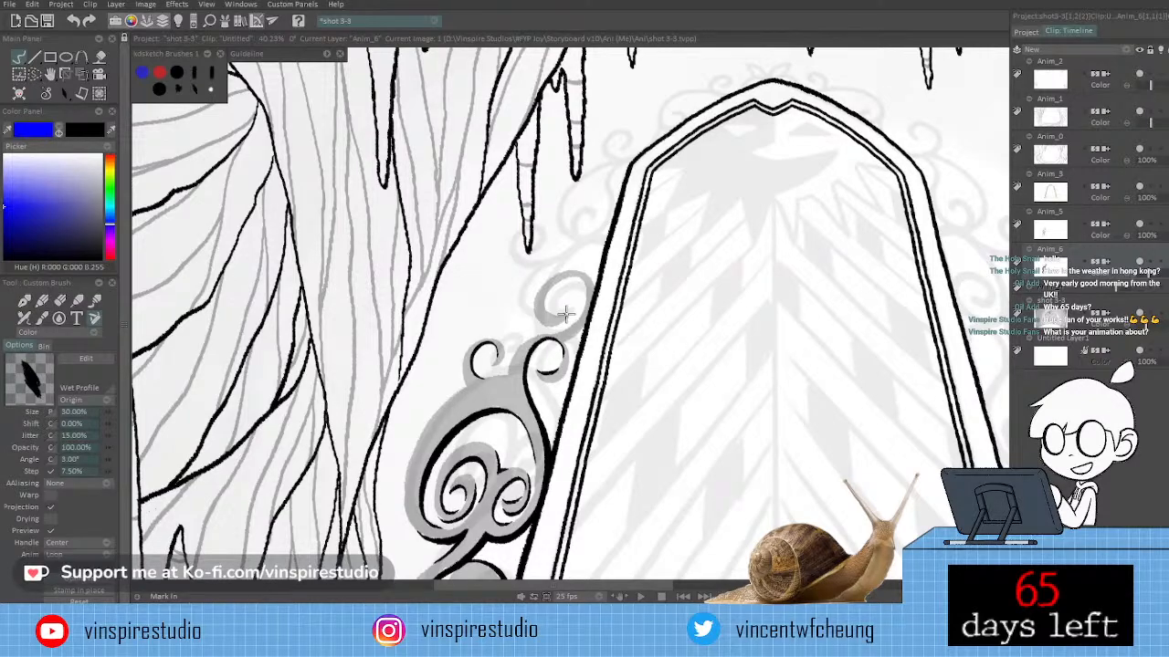
pyautogui.press('e')
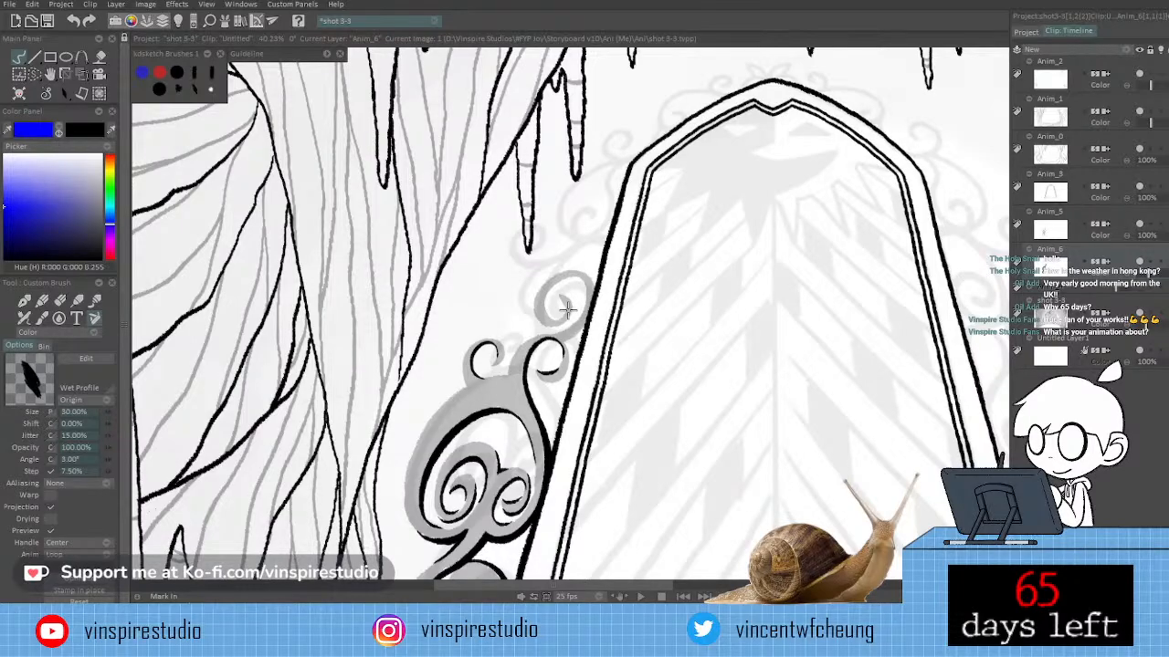
pyautogui.moveTo(568, 311); pyautogui.dragTo(575, 323)
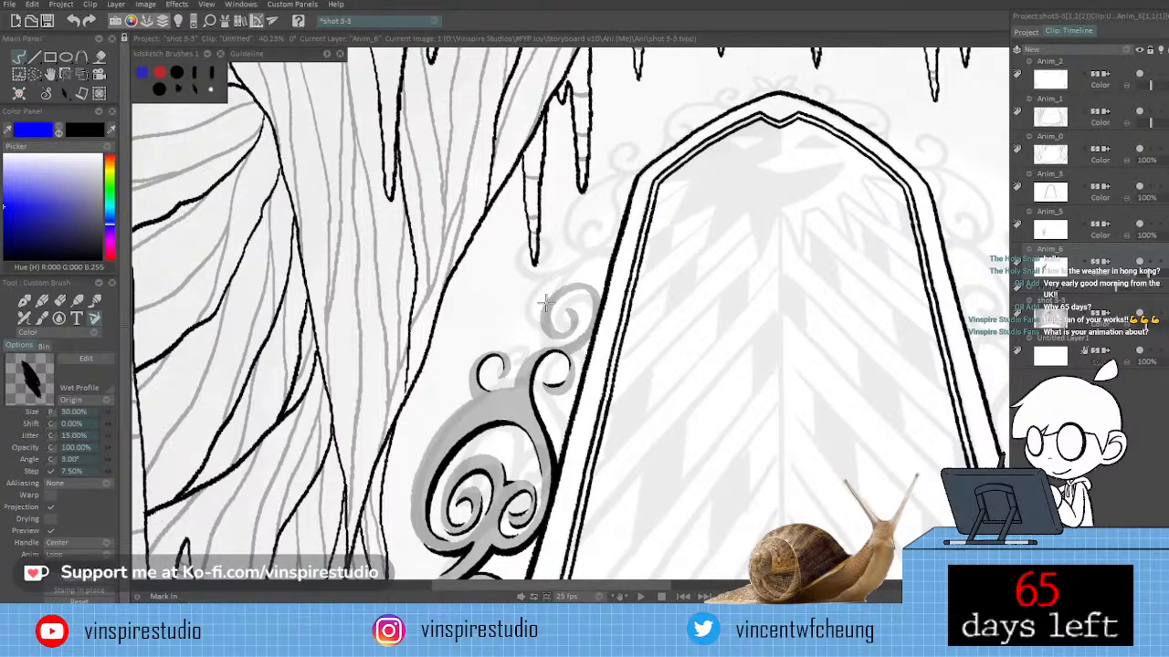
# Extend the new spiral with a grey branch up to the door frame and shade the small curl beside the icicle's tip.
pyautogui.moveTo(545, 303); pyautogui.dragTo(572, 265)
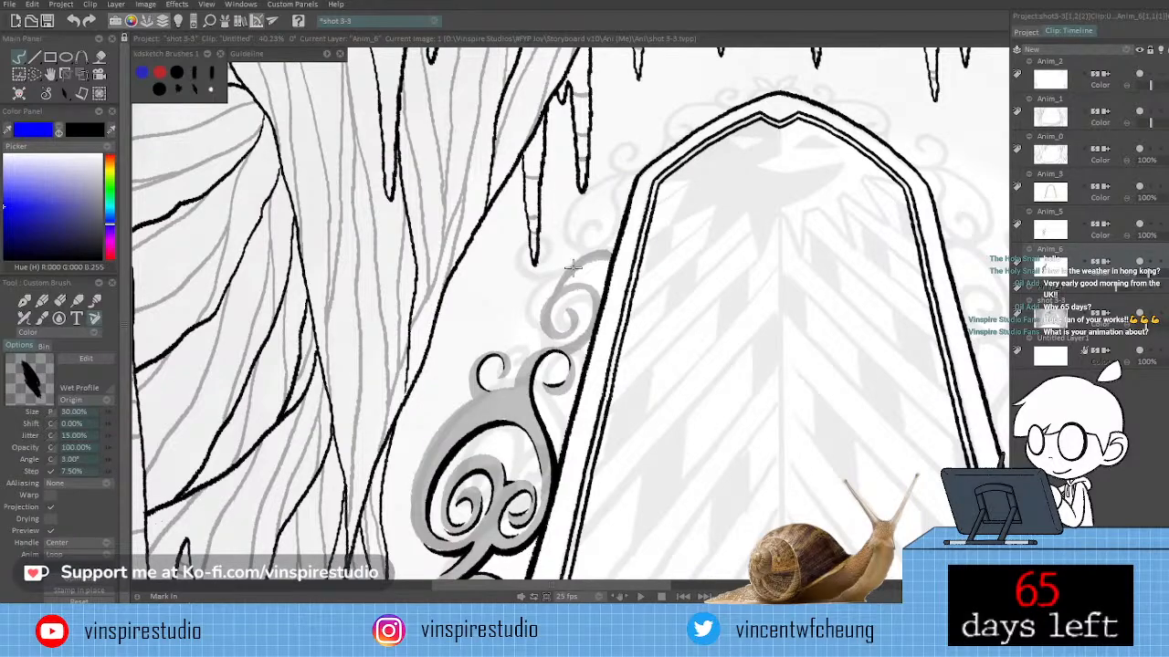
pyautogui.moveTo(572, 267); pyautogui.dragTo(552, 293)
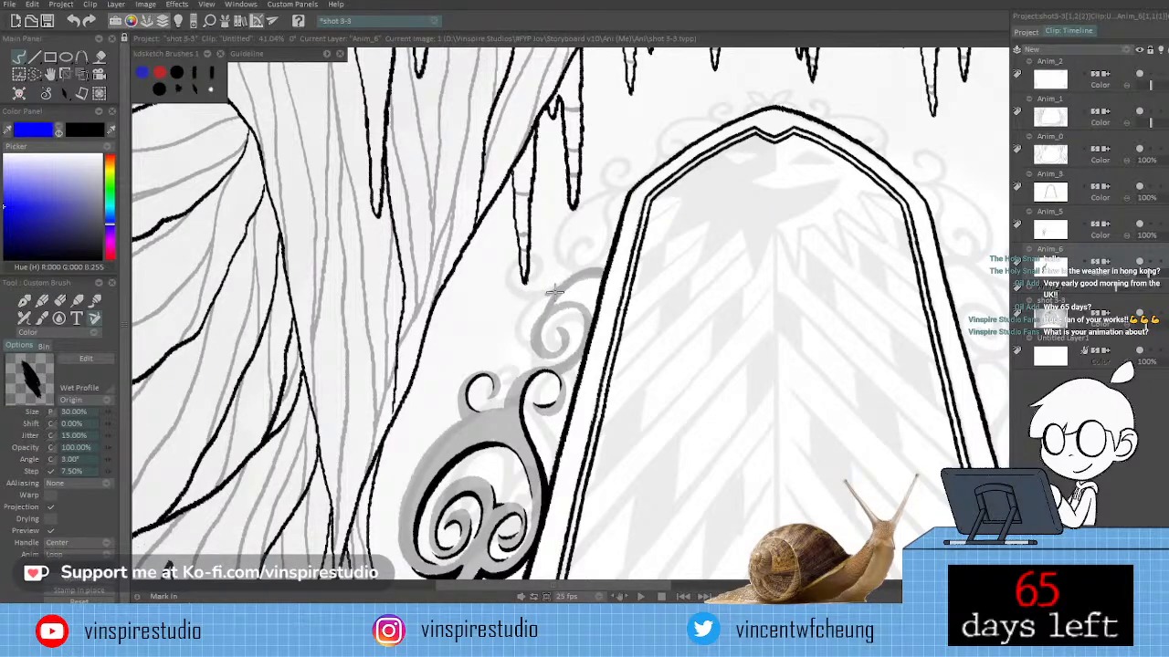
pyautogui.moveTo(555, 292); pyautogui.dragTo(540, 276)
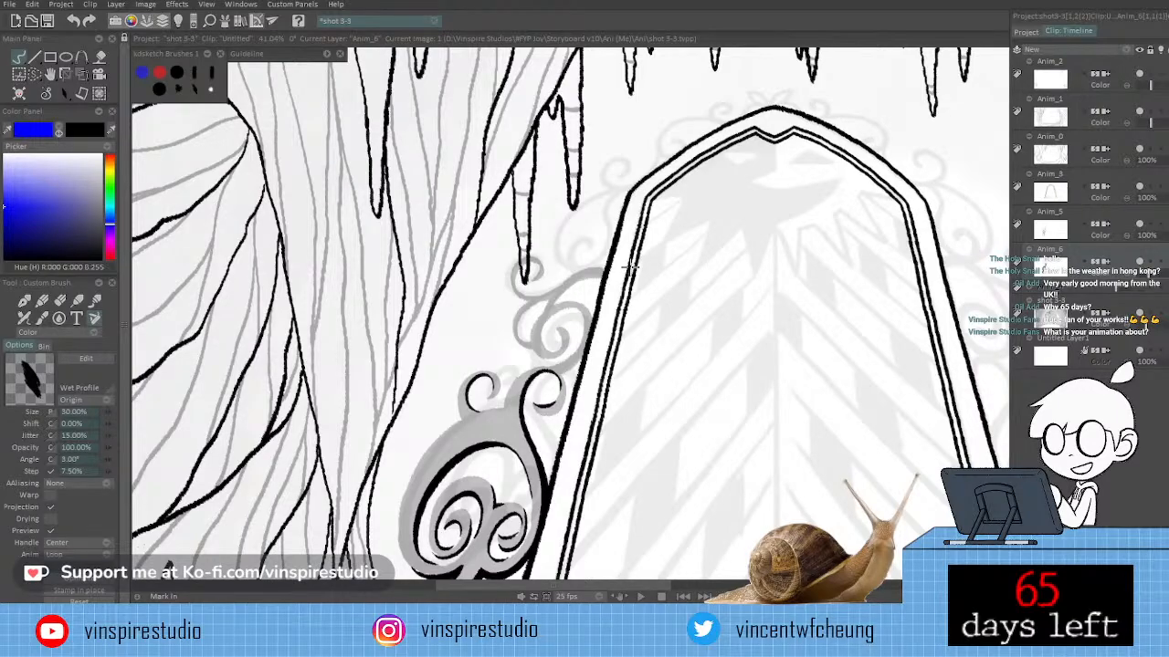
# Shade the next spiral up at the arch's left shoulder on Anim_6, including its inner hook and the small curl above it.
pyautogui.moveTo(714, 419); pyautogui.dragTo(687, 376)
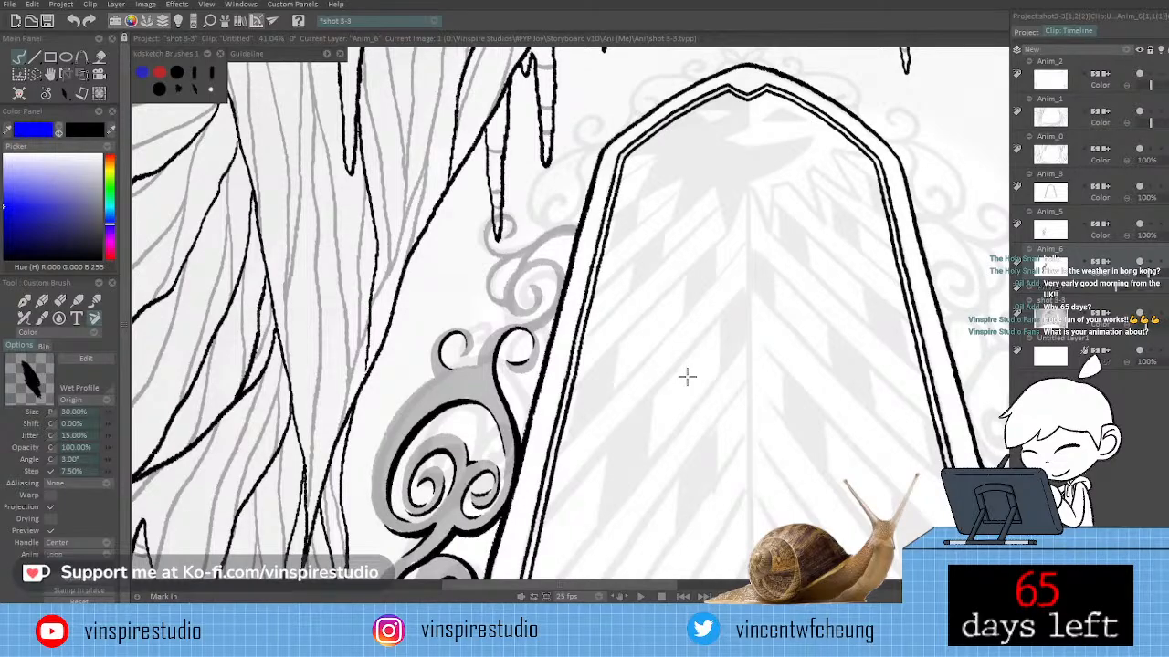
pyautogui.moveTo(686, 376); pyautogui.dragTo(704, 425)
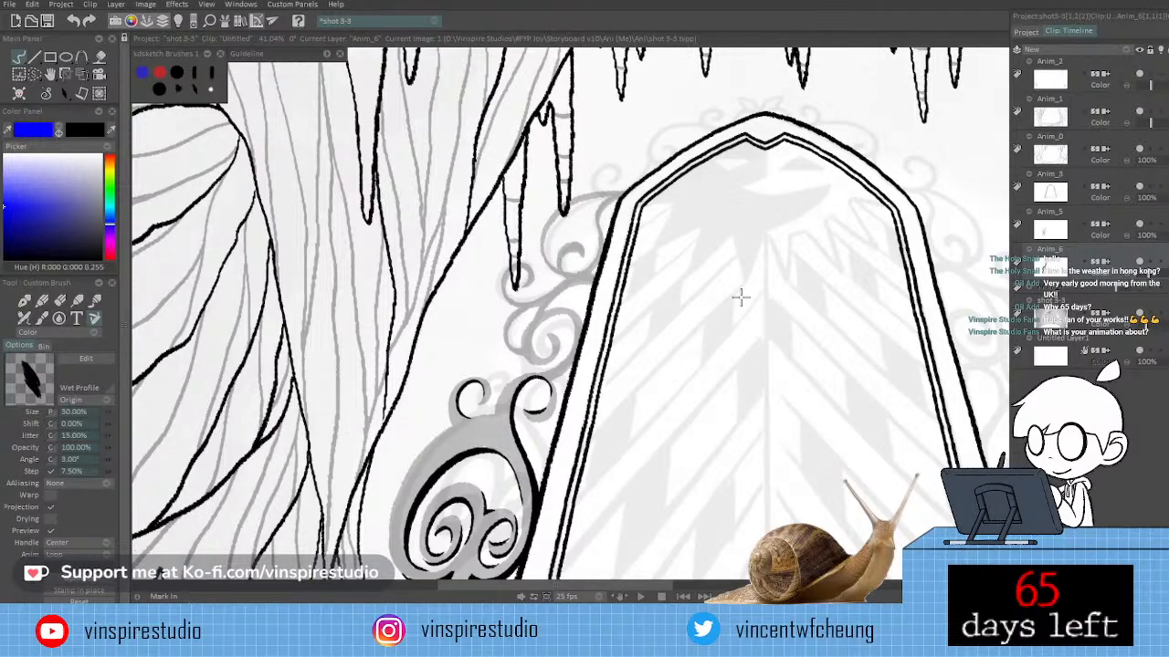
pyautogui.moveTo(741, 297); pyautogui.dragTo(768, 228)
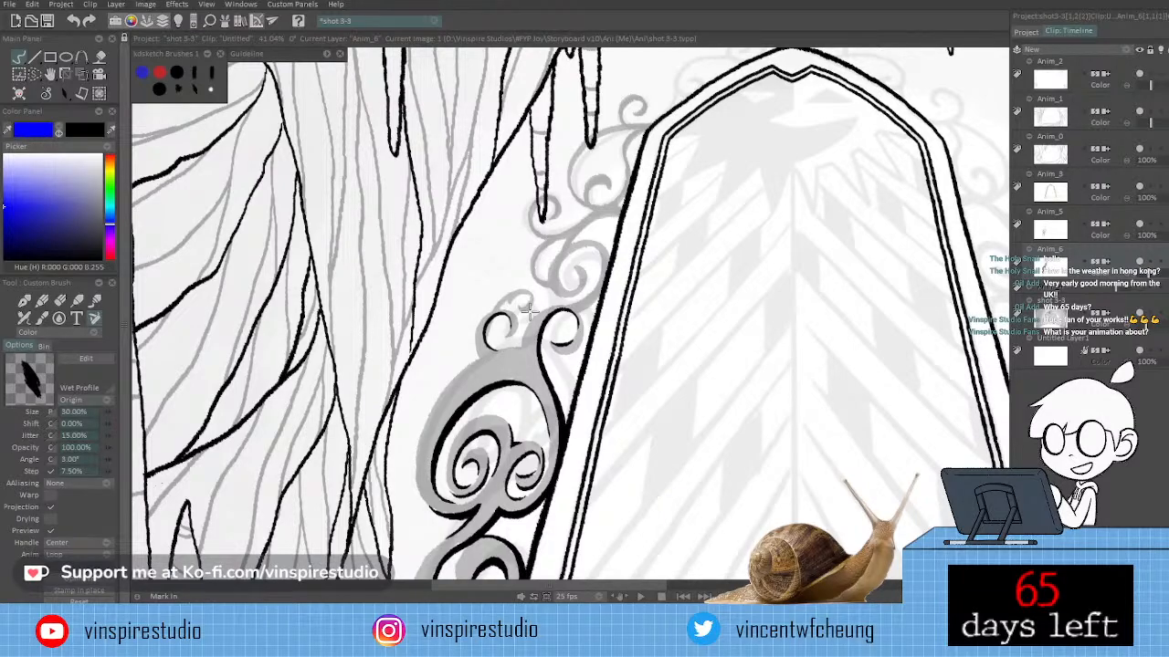
# Trim the small curl at the new spiral's lower left by erasing its excess grey on Anim_6.
pyautogui.press('n')
pyautogui.moveTo(530, 312); pyautogui.dragTo(526, 297)
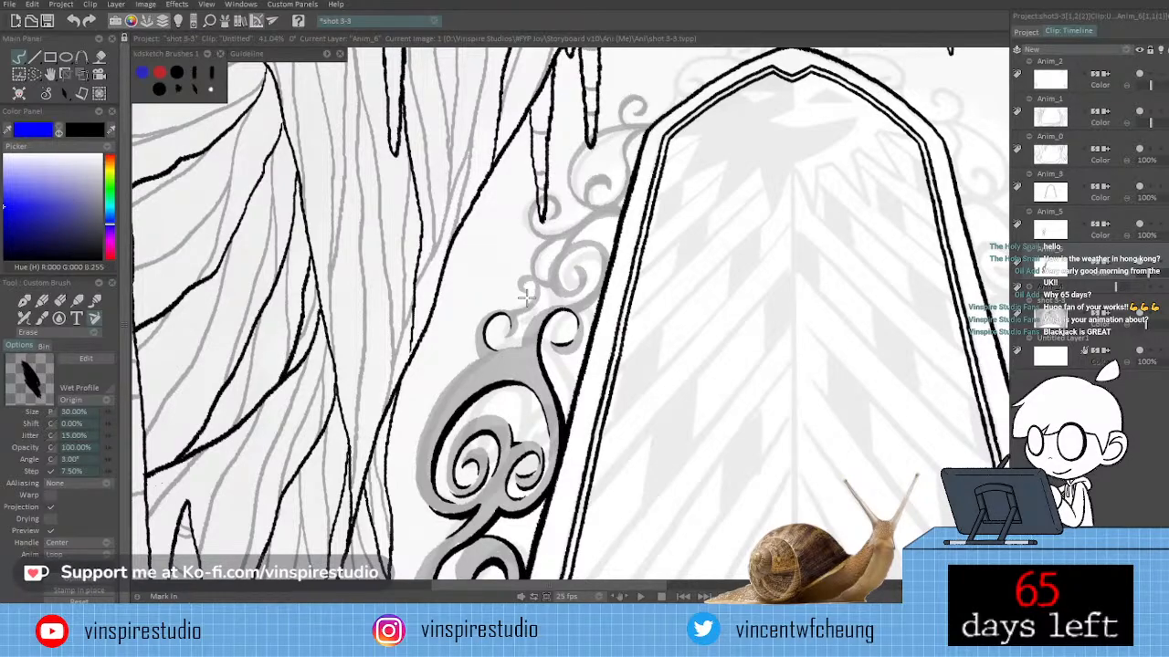
pyautogui.scroll(-1, 526, 297)
pyautogui.moveTo(739, 343)
pyautogui.mouseDown()
pyautogui.moveTo(736, 423)
pyautogui.moveTo(752, 373)
pyautogui.mouseUp()
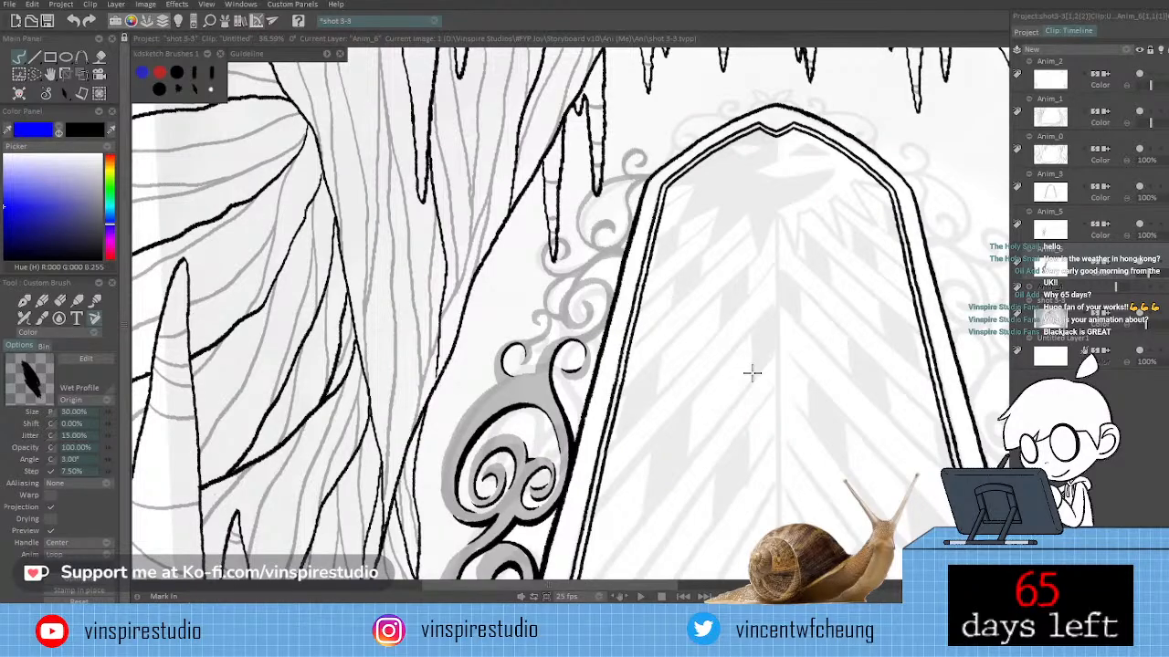
# Shade the grey scrollwork along the arch's upper left edge toward its apex on Anim_6, following the sketch.
pyautogui.scroll(2, 751, 372)
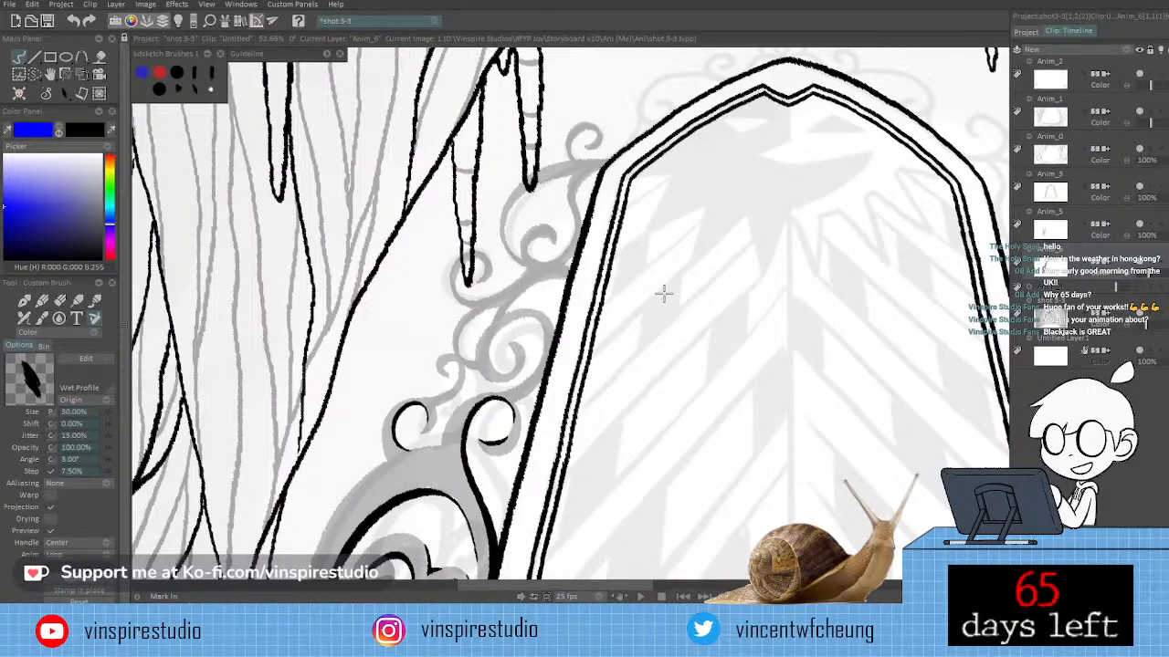
pyautogui.moveTo(664, 293); pyautogui.dragTo(538, 381)
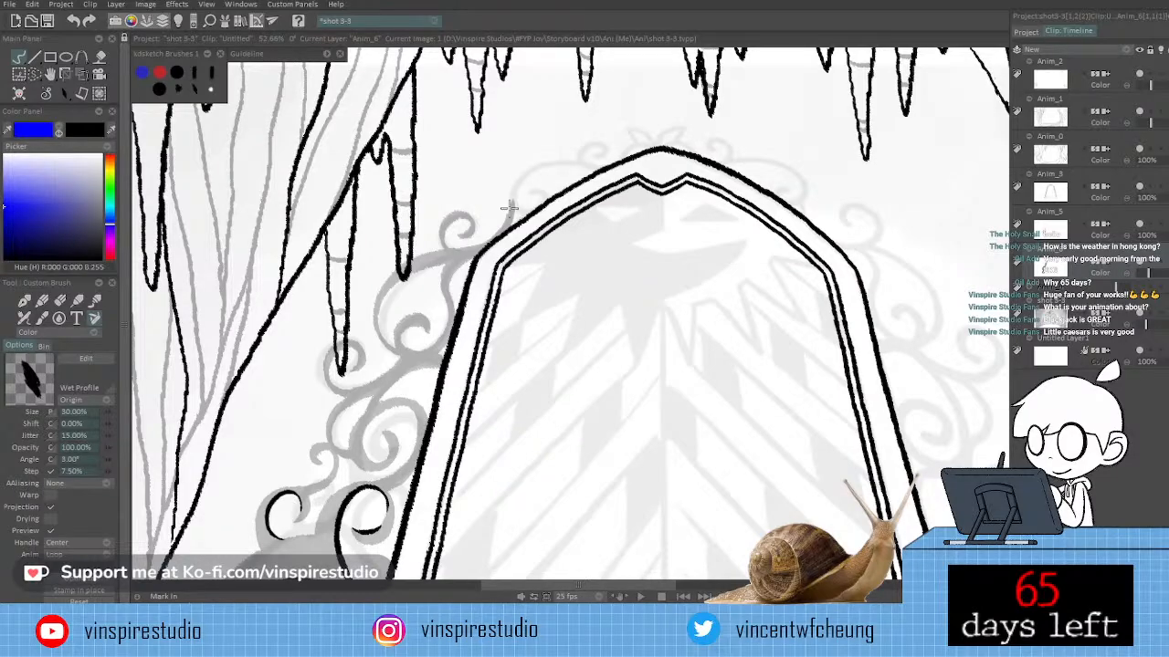
pyautogui.press('n')
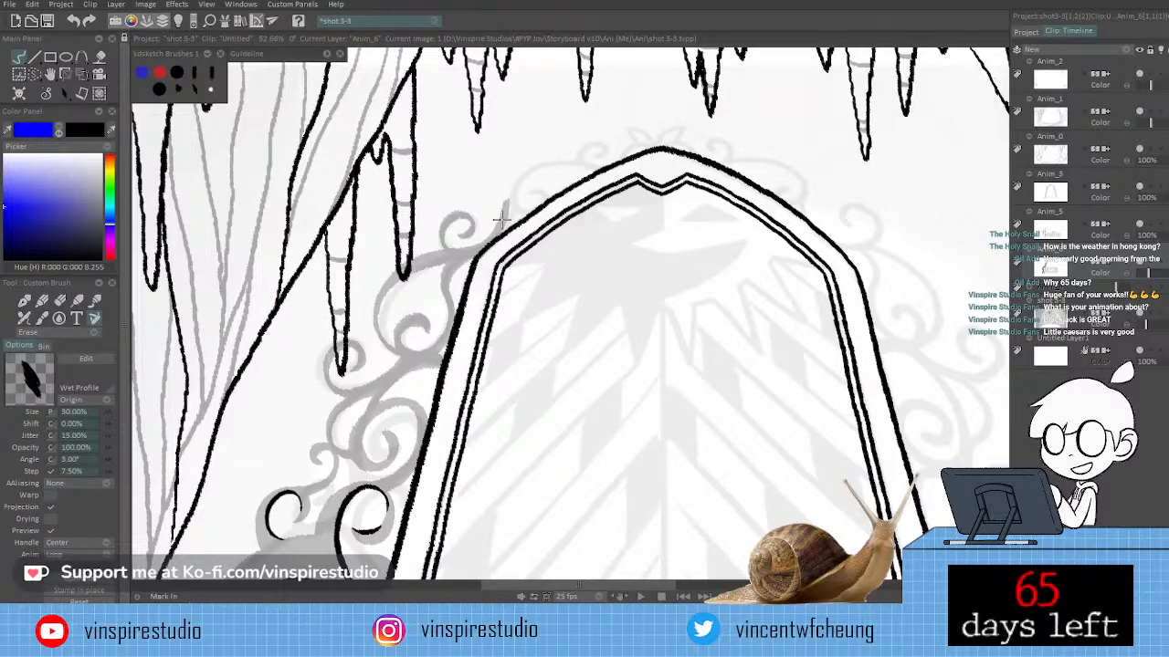
pyautogui.moveTo(501, 219); pyautogui.dragTo(598, 158)
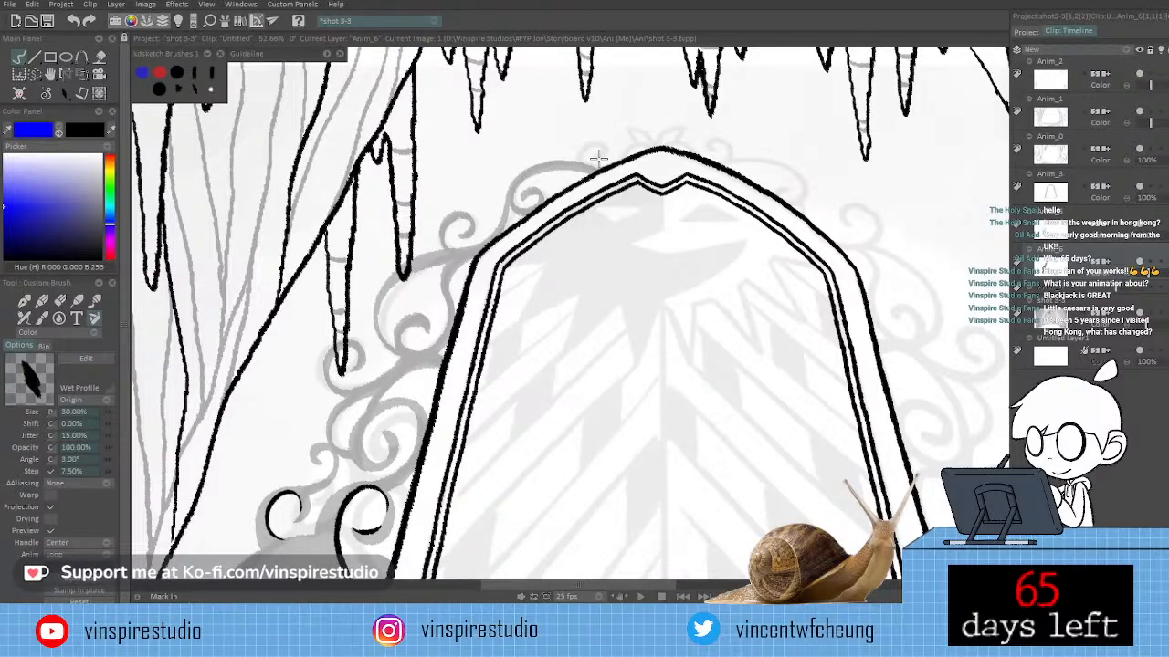
pyautogui.moveTo(728, 413); pyautogui.dragTo(842, 296)
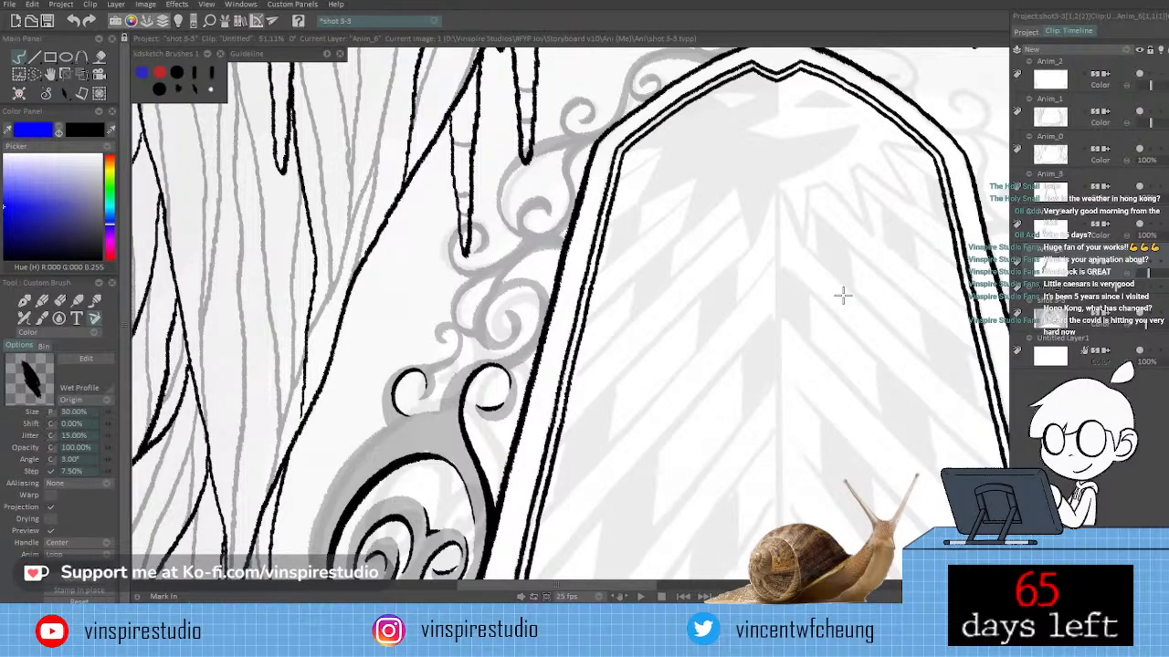
pyautogui.hotkey('ctrl', '-')
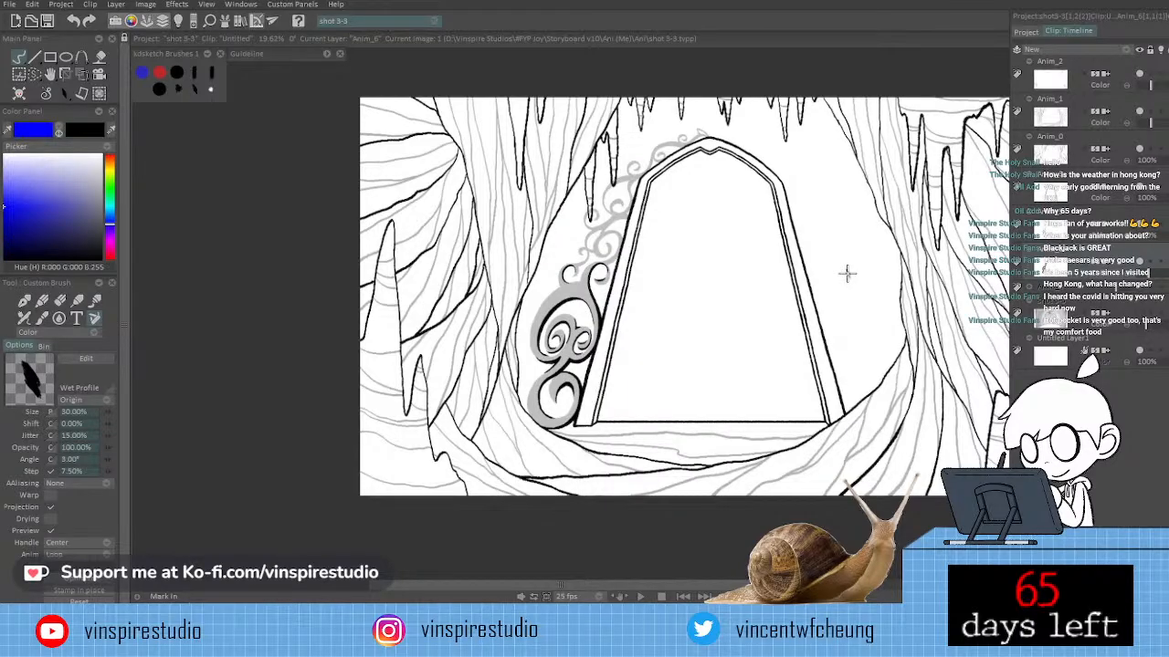
# Touch up the grey band between the two small curls on Anim_6, alternating between shading and erasing along the left curl.
pyautogui.scroll(2, 509, 324)
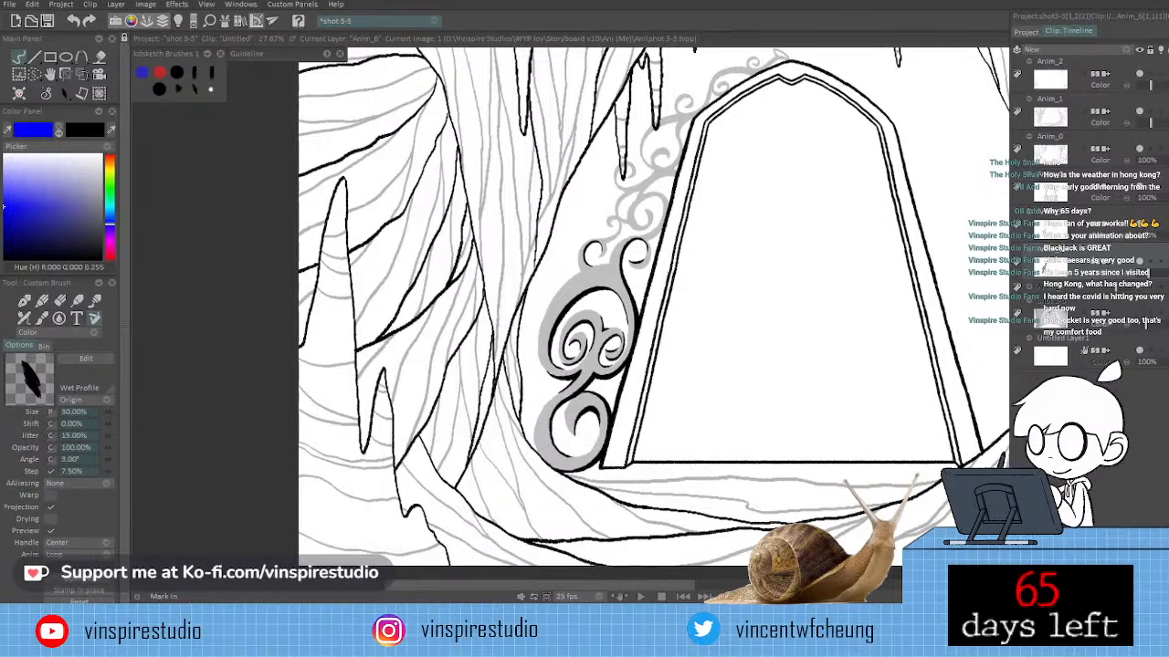
pyautogui.scroll(2, 560, 313)
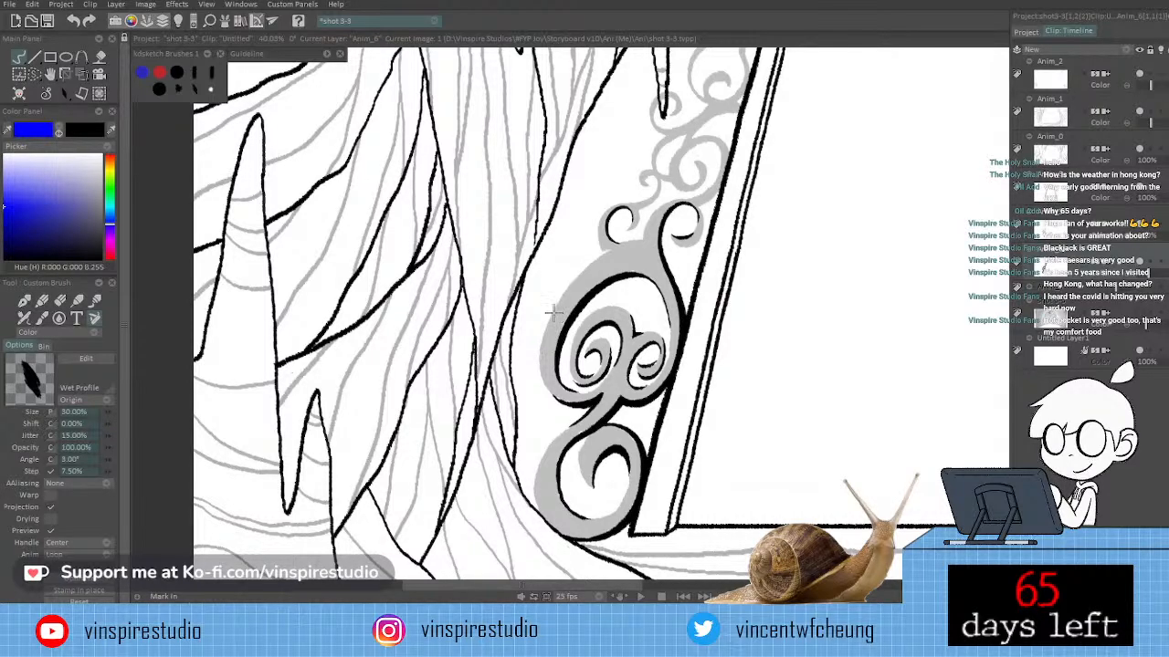
pyautogui.press('e')
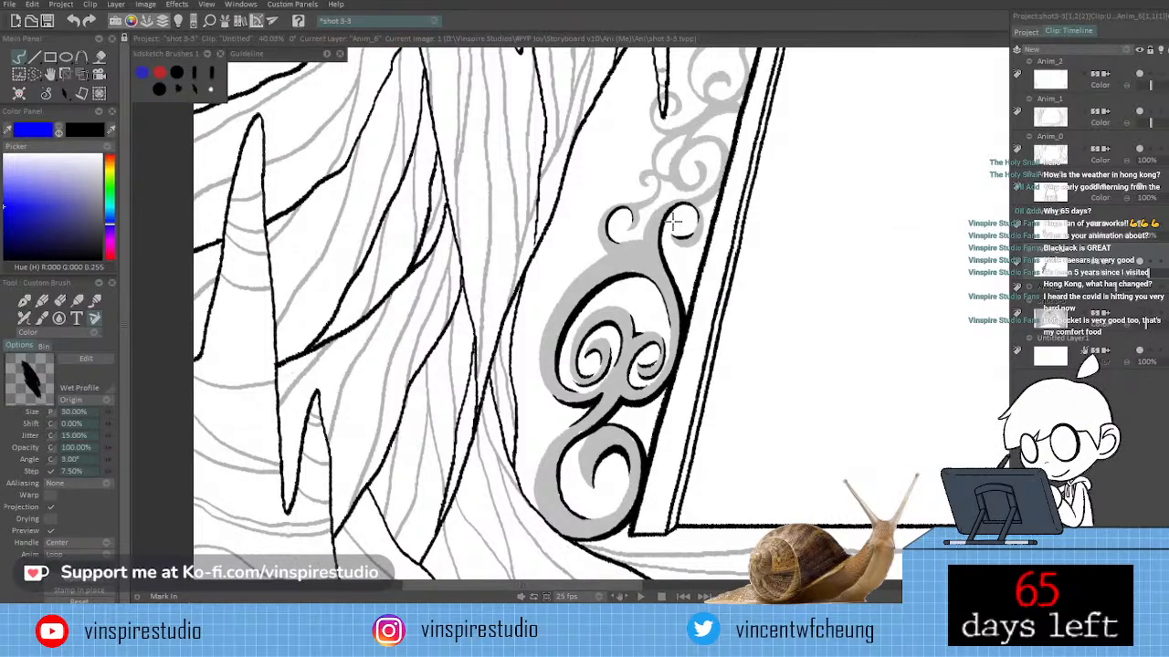
pyautogui.press('e')
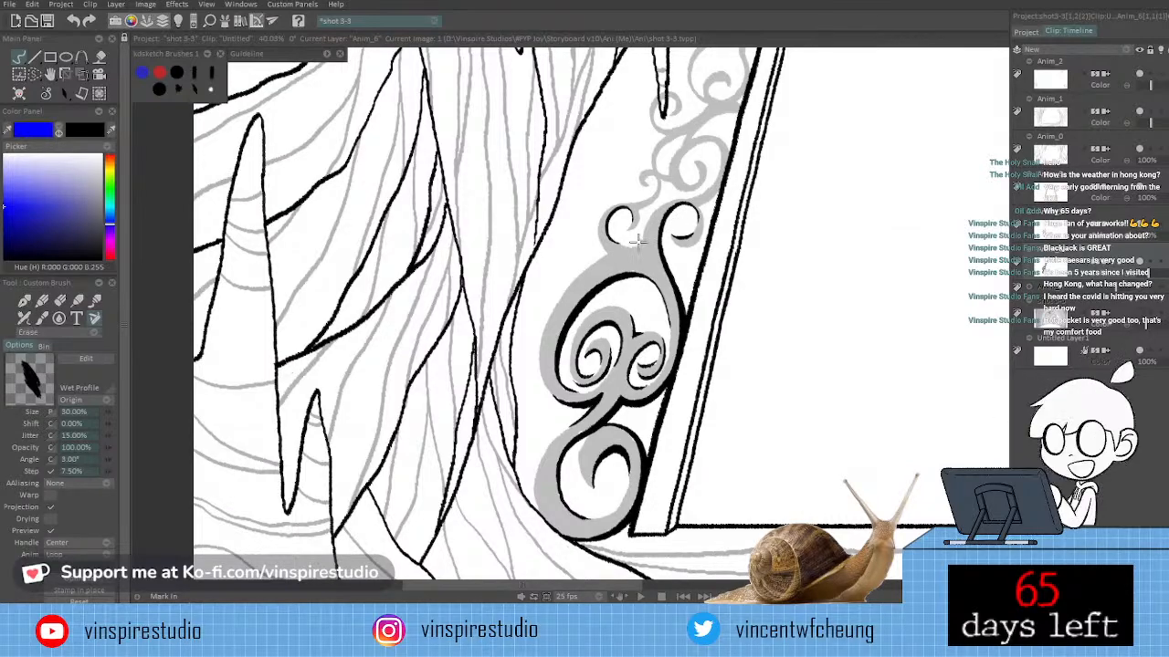
pyautogui.press('e')
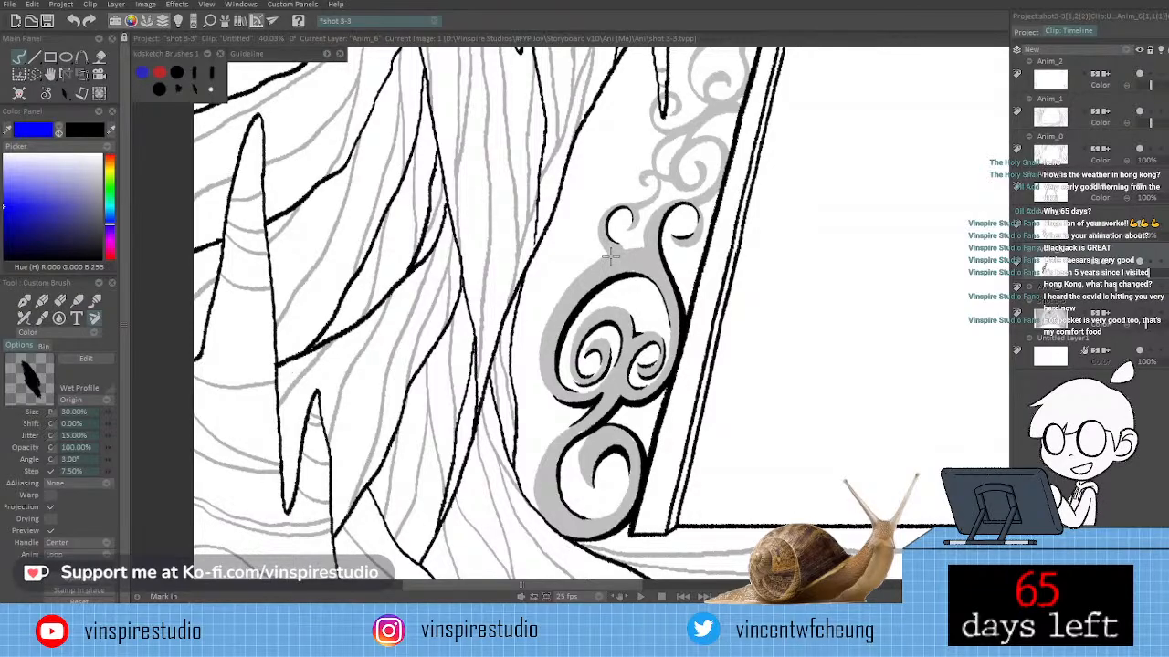
pyautogui.press('e')
pyautogui.press('e')
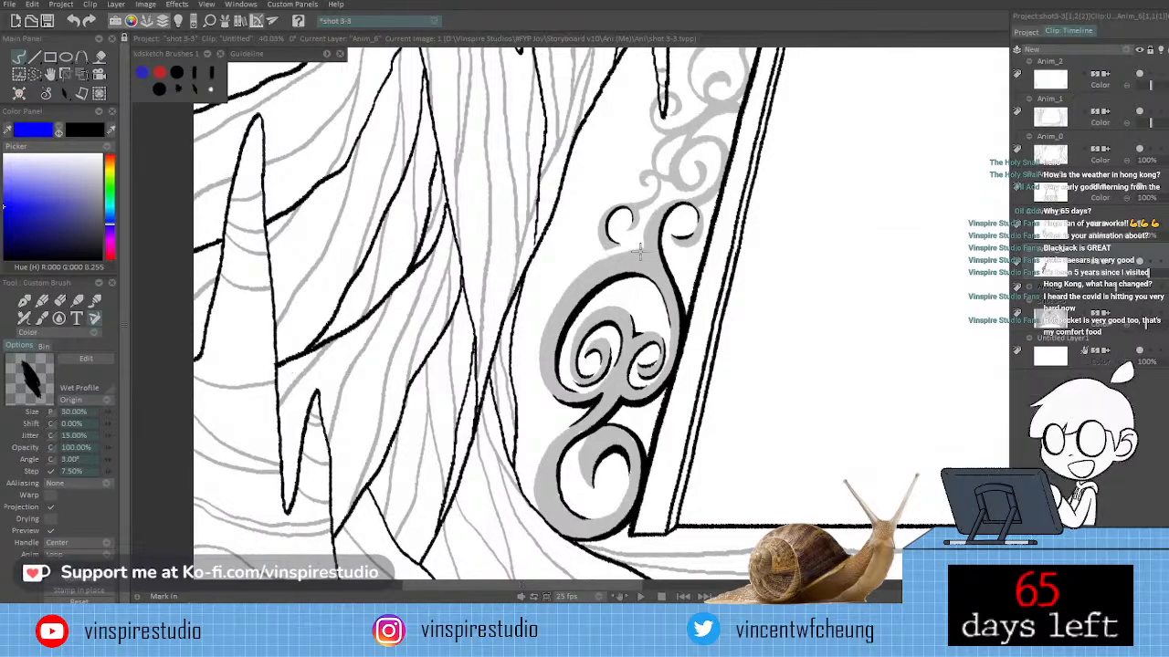
pyautogui.press('e')
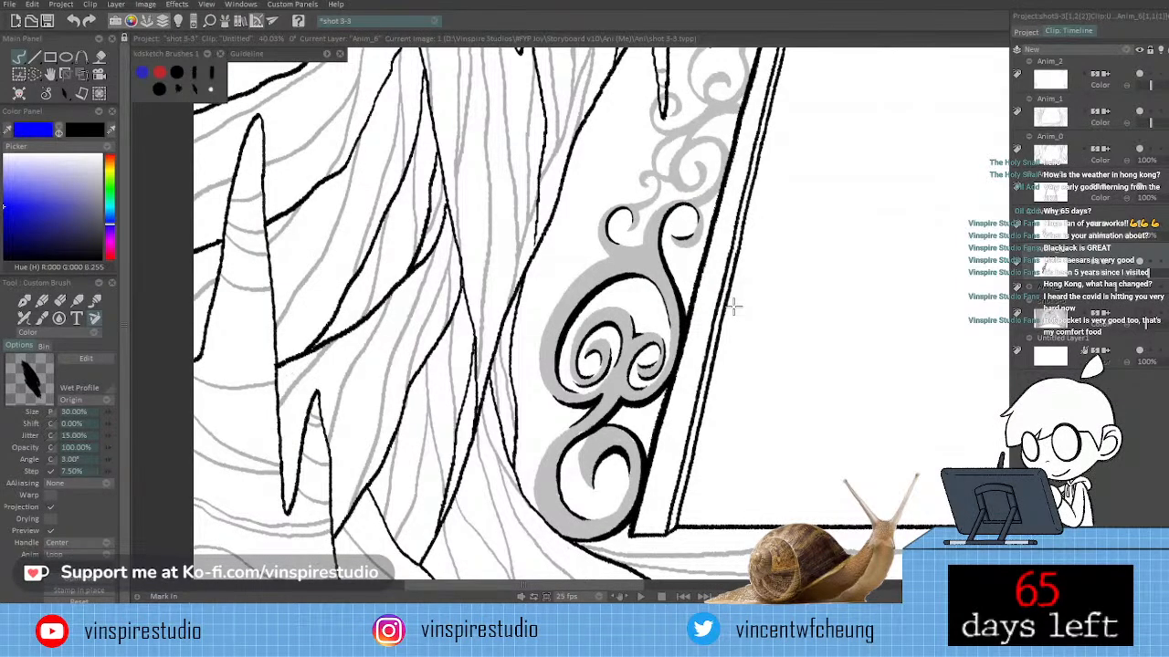
# Extend the grey shading around the outer side of the small right curl beside the door frame on Anim_6.
pyautogui.moveTo(734, 307); pyautogui.dragTo(705, 359)
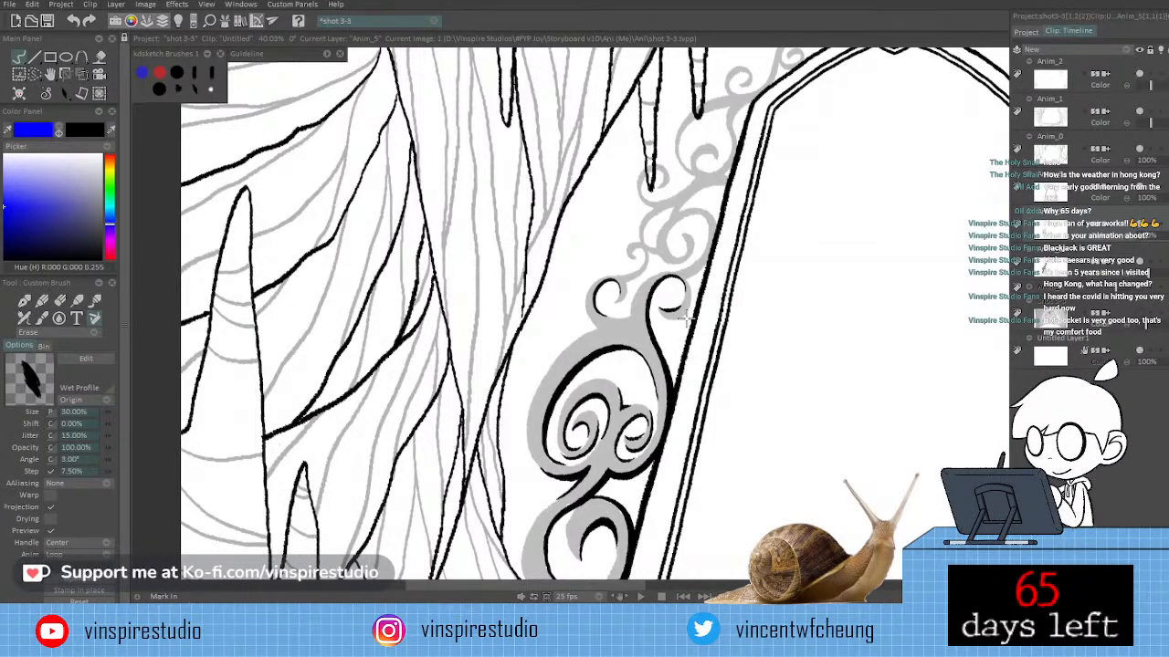
pyautogui.press('e')
pyautogui.scroll(2, 782, 262)
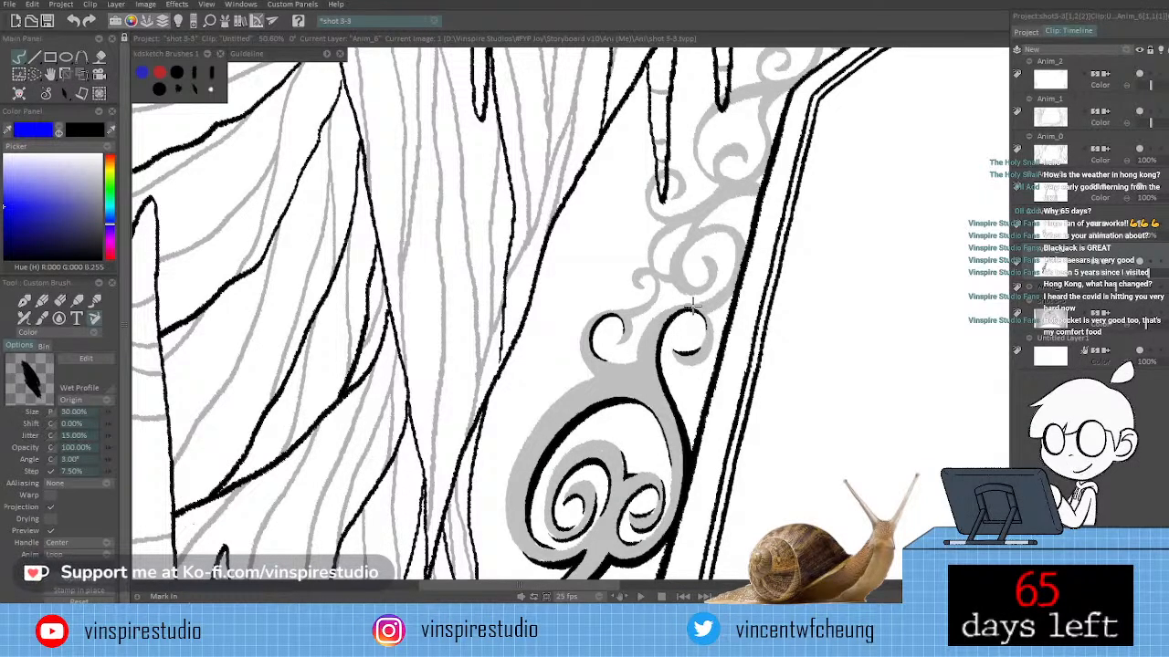
# Ink the short line joining the small right curl's branch to the door frame on Anim_5, using a 20% brush size.
pyautogui.moveTo(818, 277); pyautogui.dragTo(837, 271)
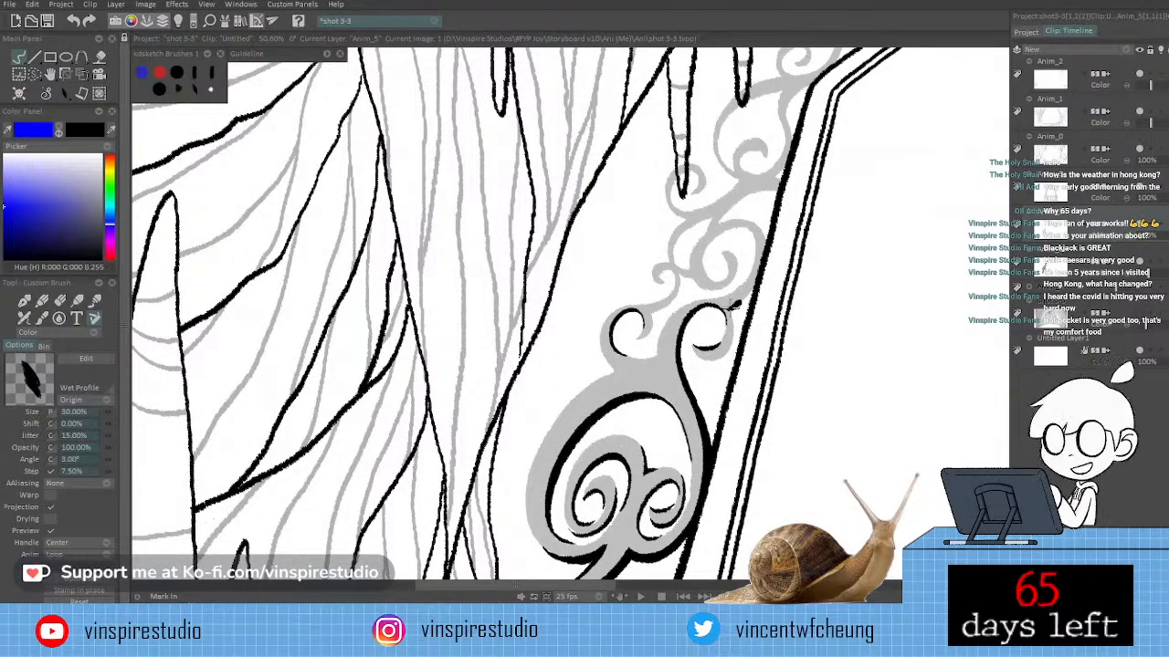
pyautogui.press('o')
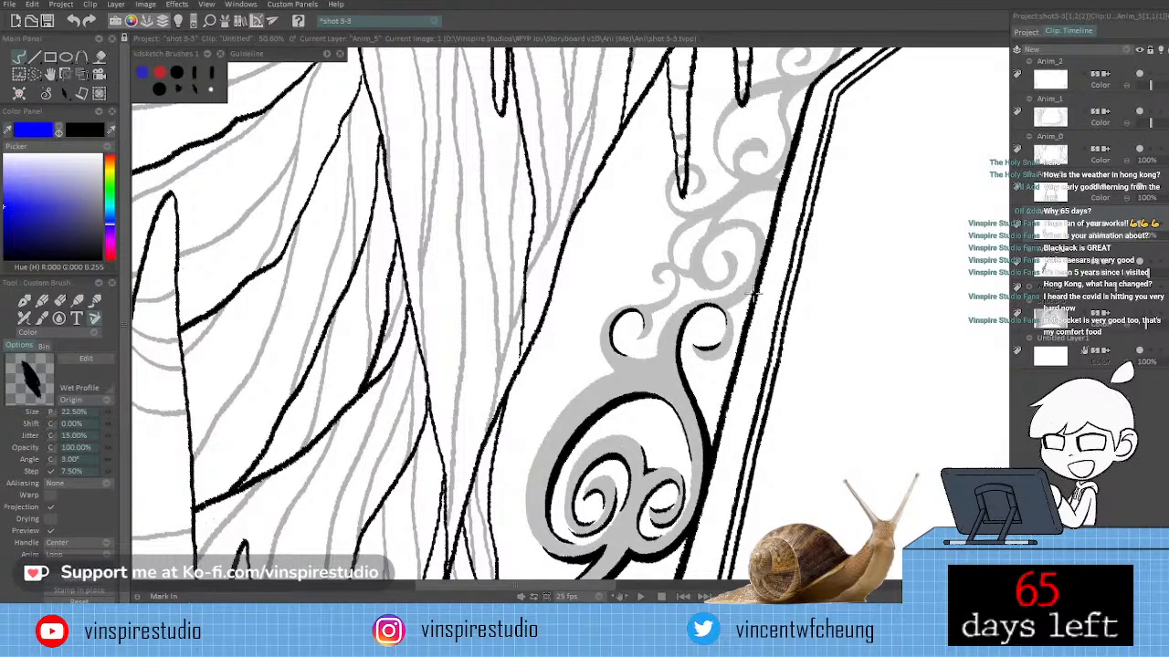
pyautogui.press('[')
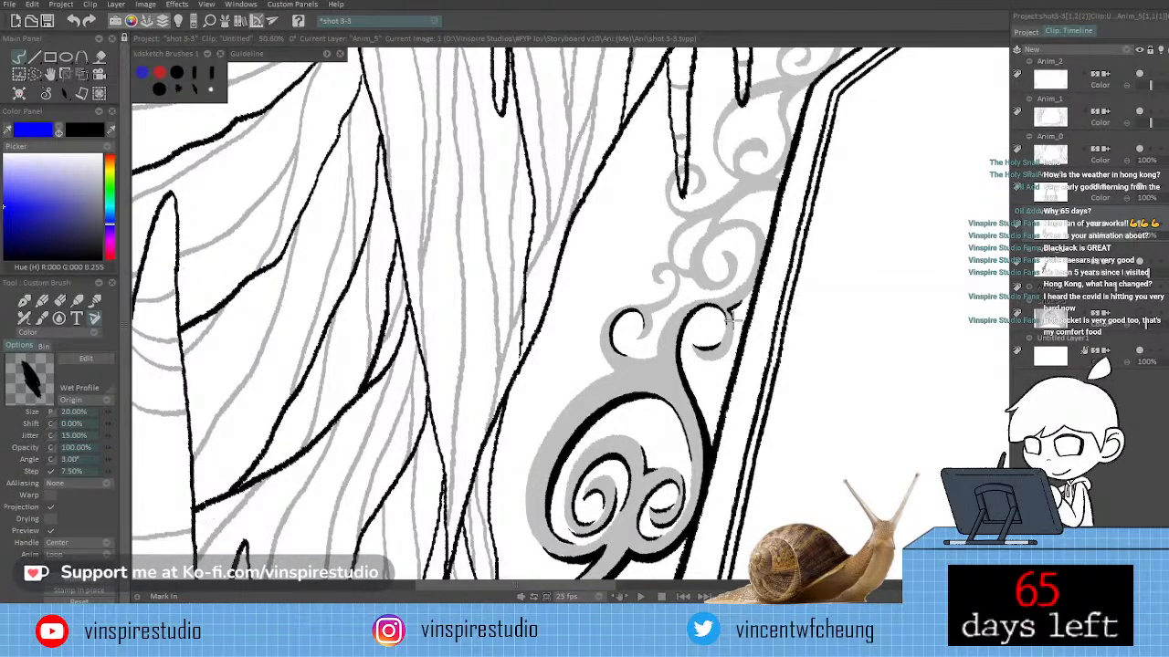
pyautogui.press('c')
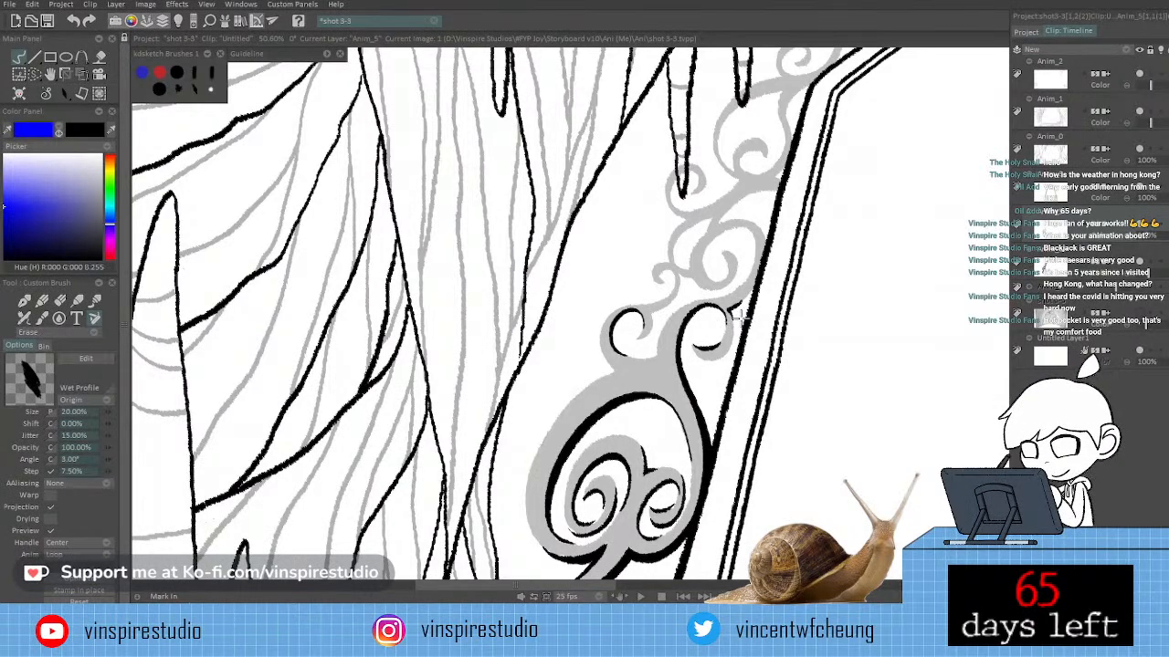
pyautogui.press('n')
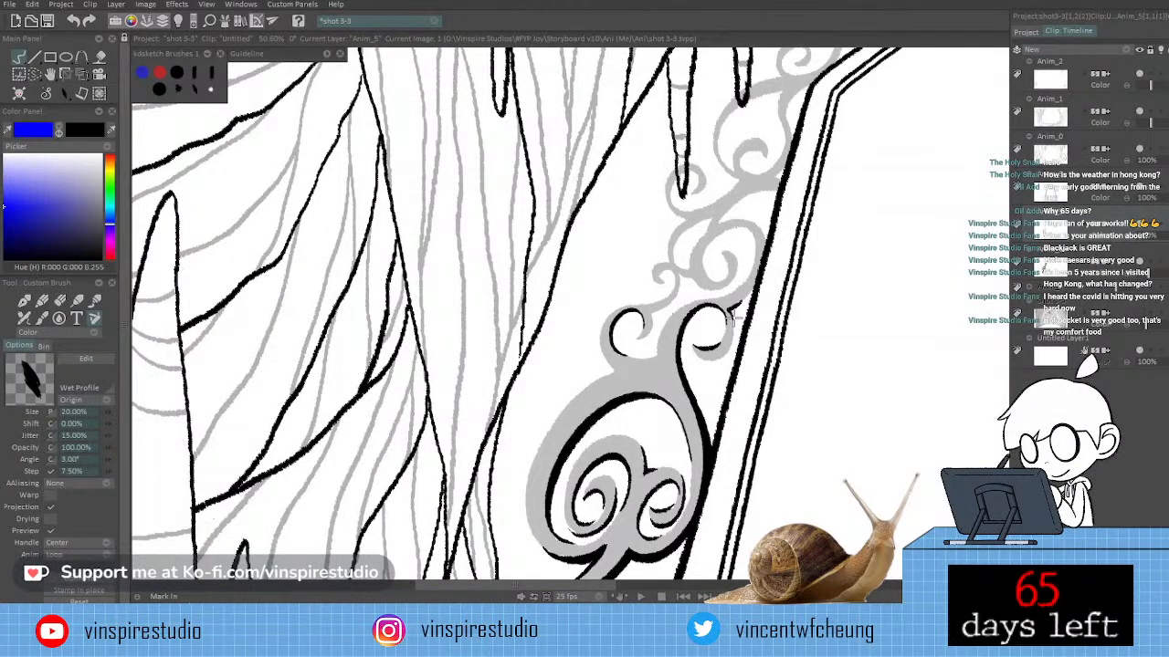
# Ink the outer edge of the small right curl on Anim_5, thickening it up to the frame and trimming its tip.
pyautogui.moveTo(729, 315); pyautogui.dragTo(729, 348)
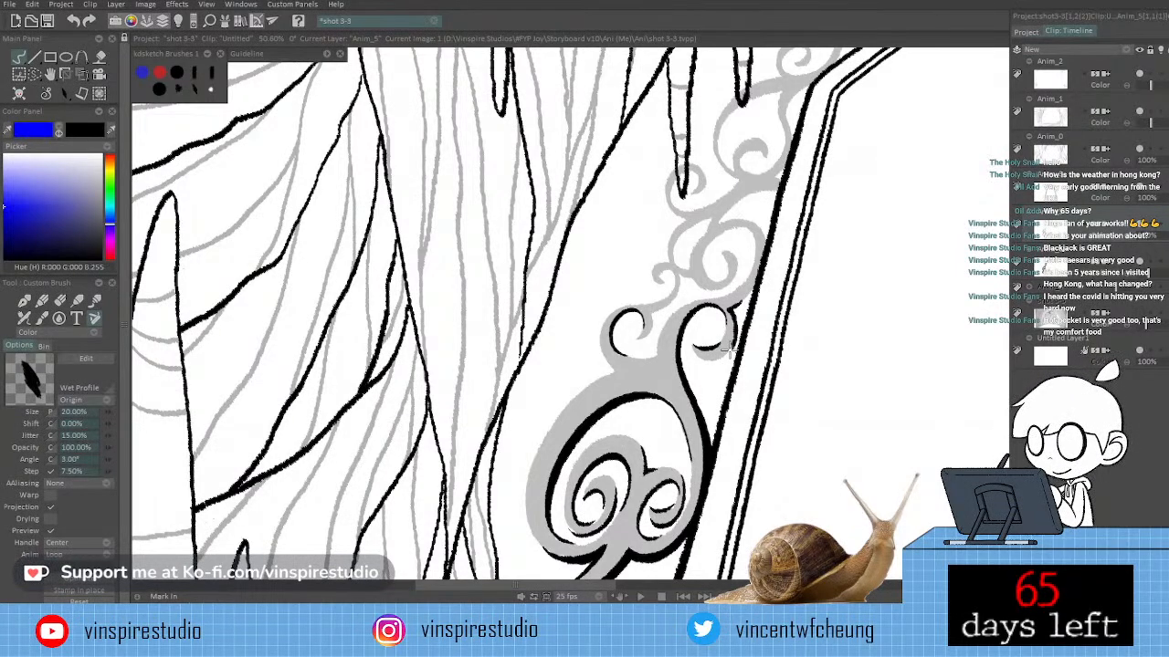
pyautogui.moveTo(730, 315); pyautogui.dragTo(714, 359)
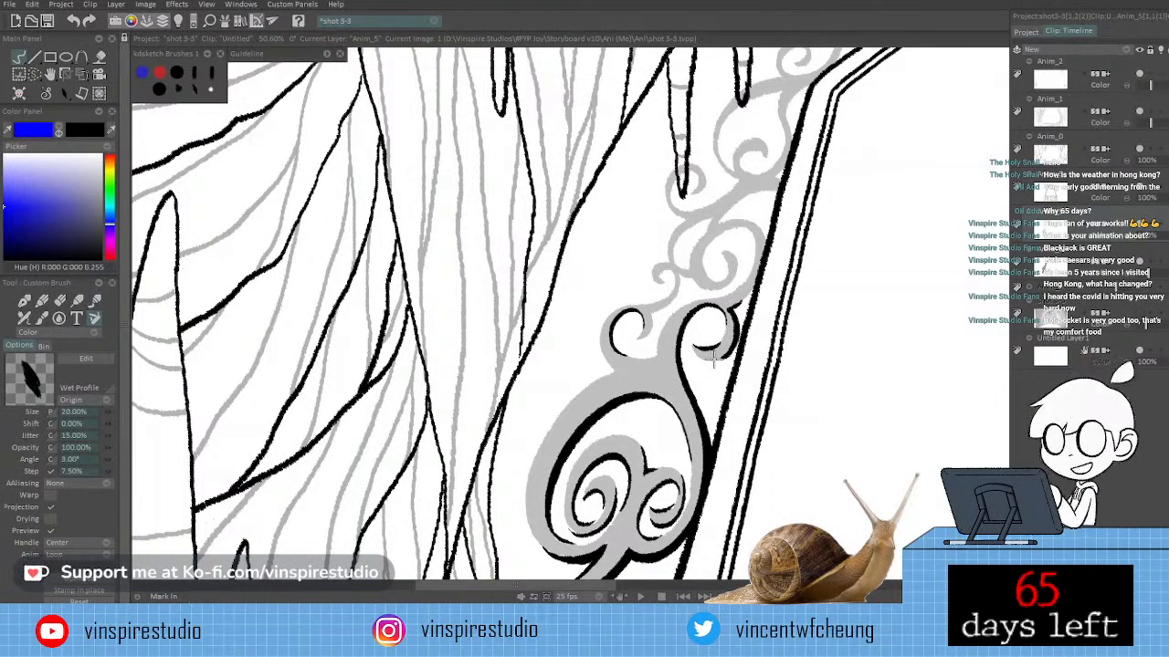
pyautogui.moveTo(714, 358)
pyautogui.mouseDown()
pyautogui.moveTo(676, 304)
pyautogui.moveTo(685, 313)
pyautogui.mouseUp()
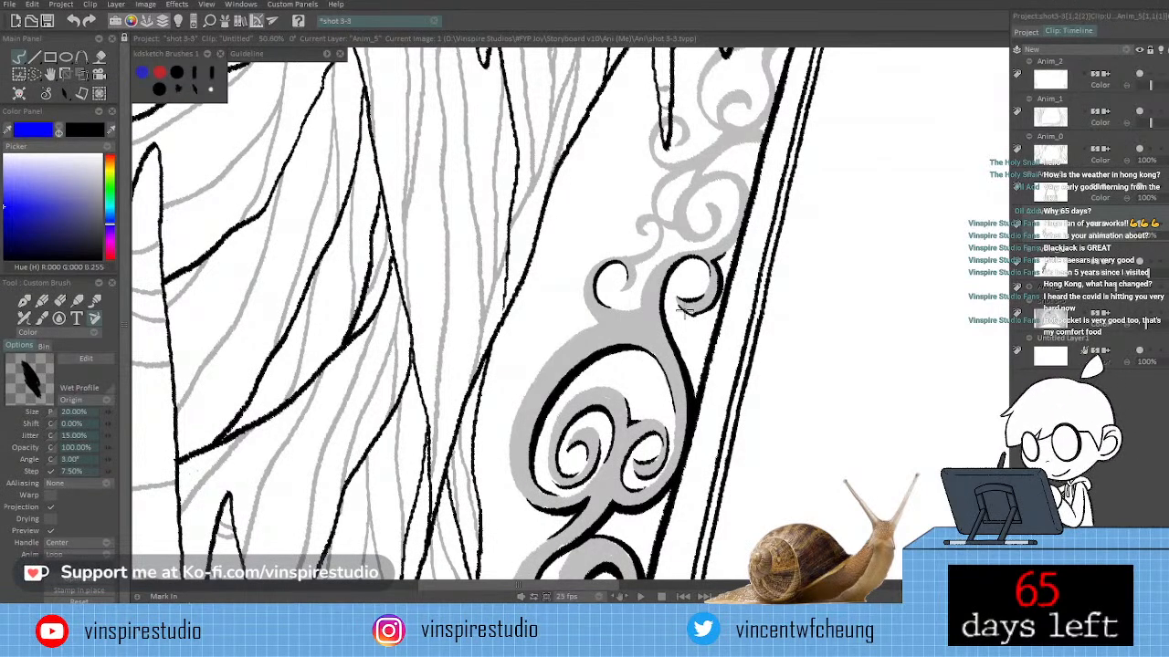
pyautogui.moveTo(683, 314); pyautogui.dragTo(722, 288)
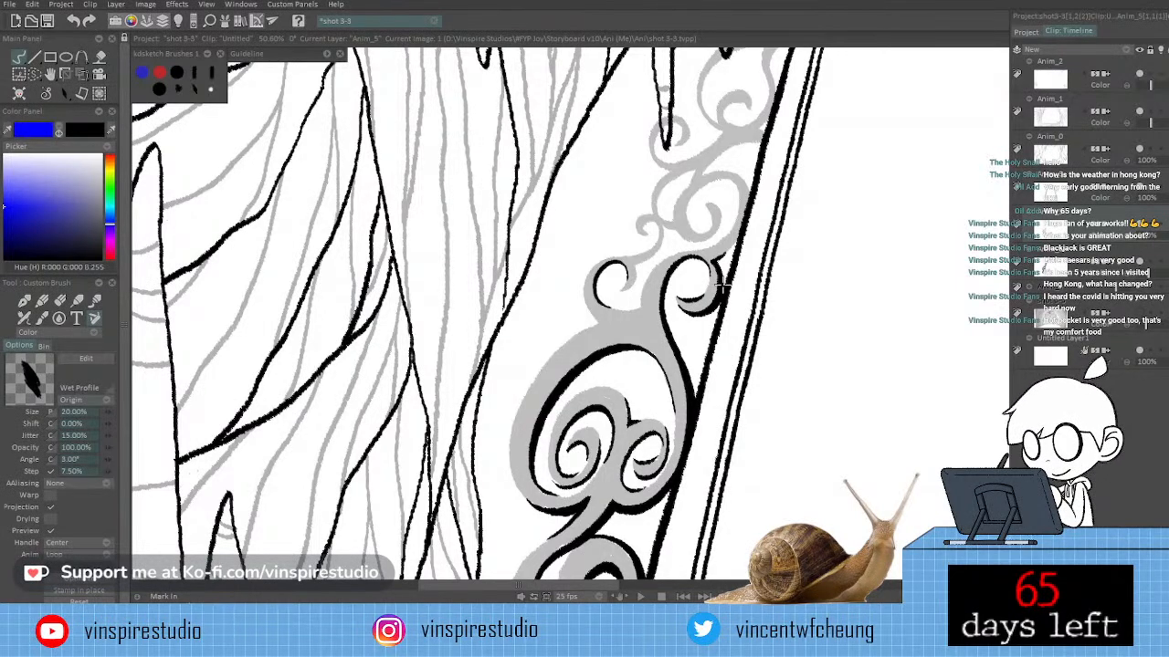
pyautogui.moveTo(722, 286); pyautogui.dragTo(717, 263)
pyautogui.press('e')
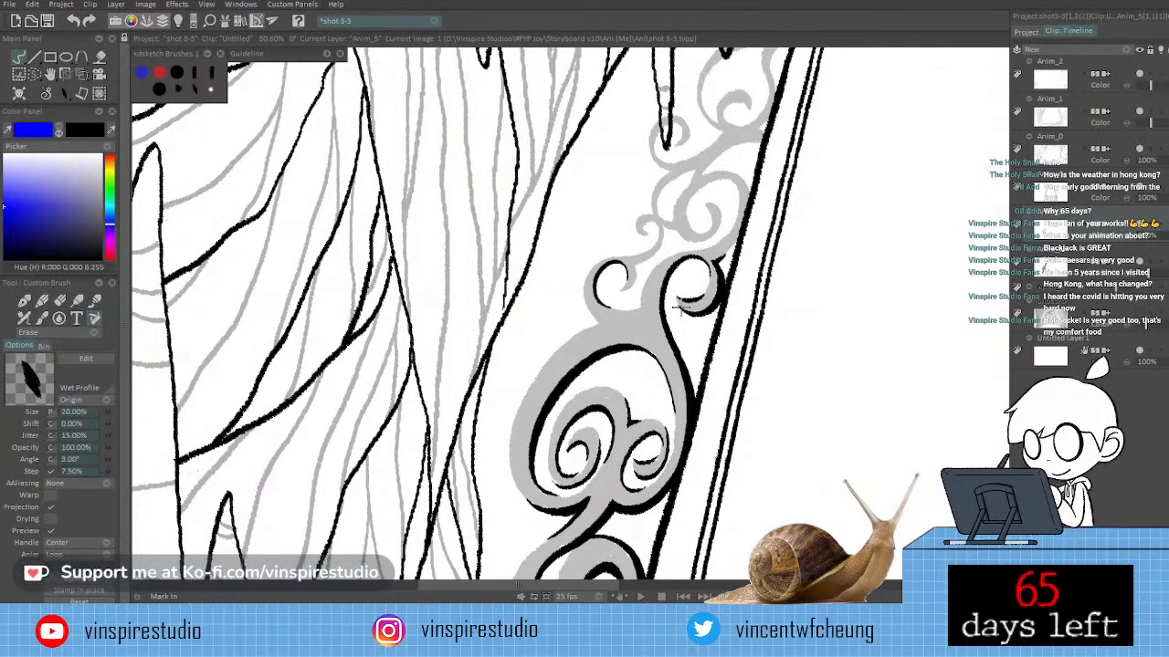
pyautogui.press('n')
pyautogui.moveTo(733, 248); pyautogui.dragTo(726, 290)
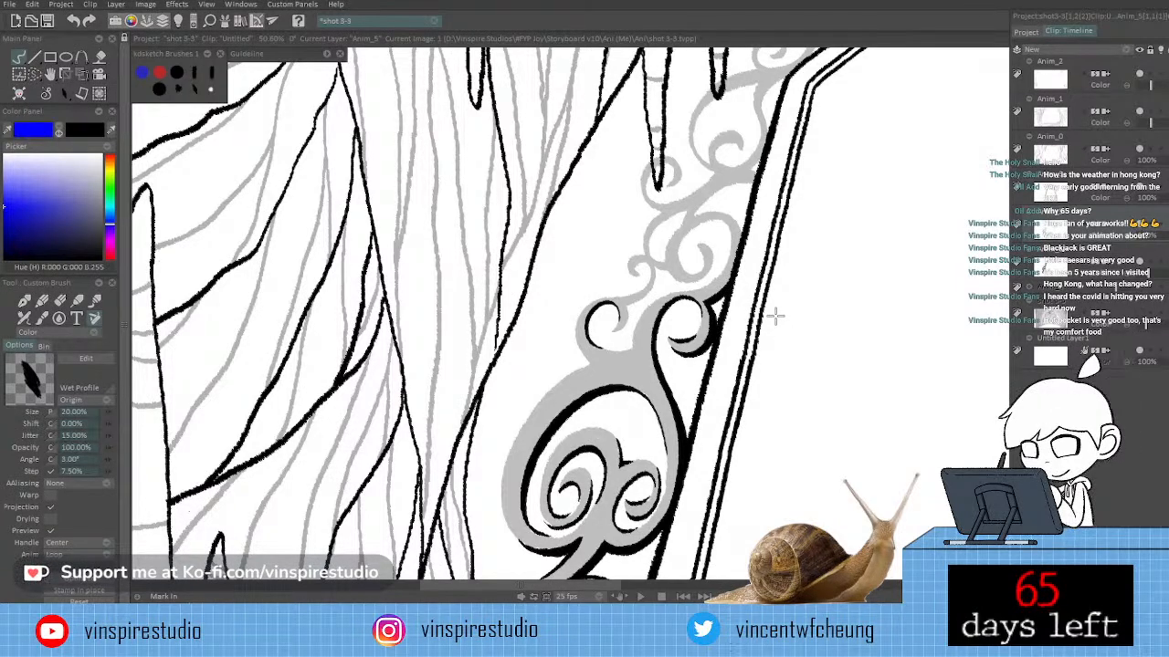
# Ink the outer edge of the spiral above beside the door frame, and the inner hook of the small left curl on Anim_5.
pyautogui.moveTo(738, 225); pyautogui.dragTo(765, 238)
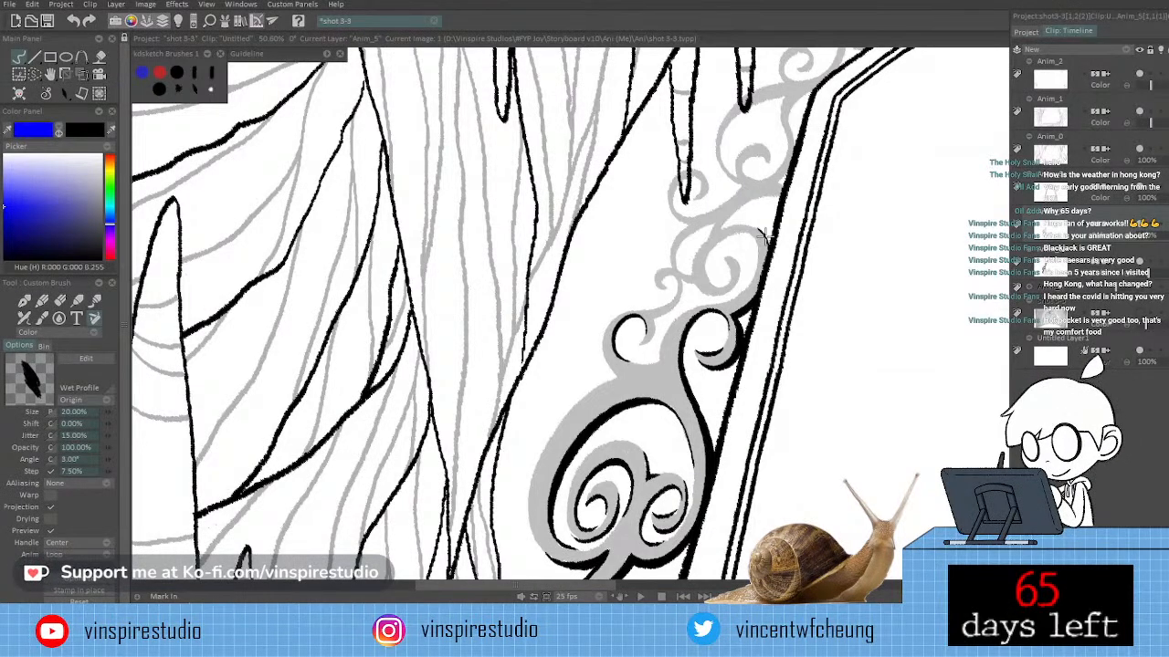
pyautogui.moveTo(765, 238); pyautogui.dragTo(798, 233)
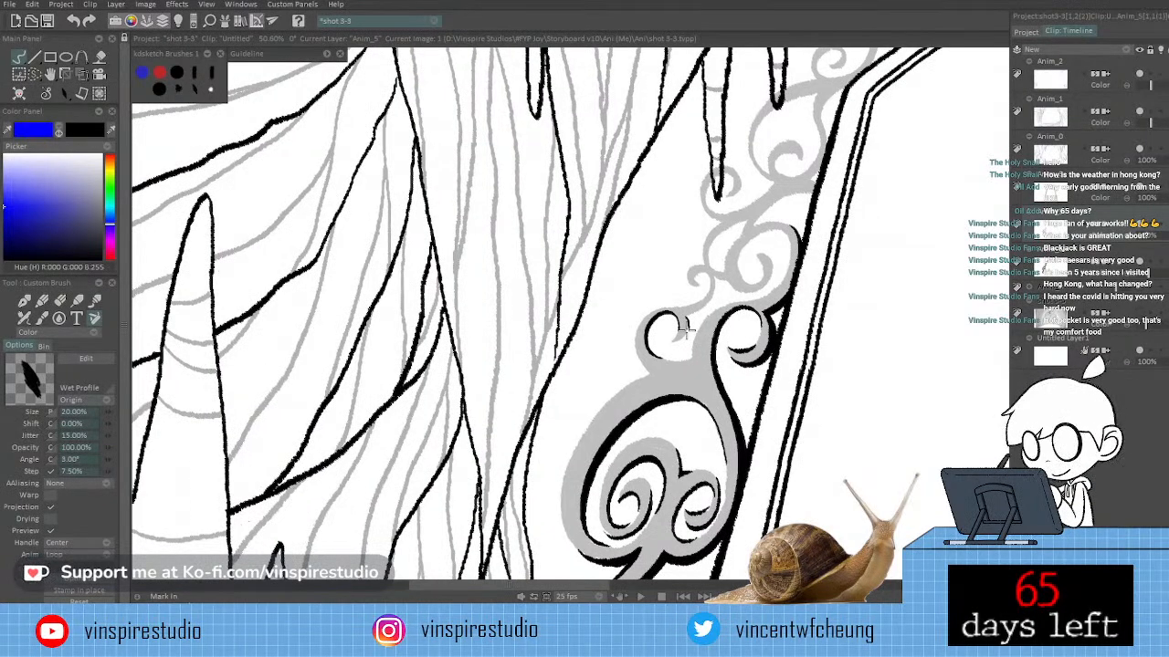
pyautogui.moveTo(686, 330); pyautogui.dragTo(672, 343)
# Ink the branch from the small left curl to the lower inside edge of the spiral above, joining the lines in a pointed notch.
pyautogui.press('e')
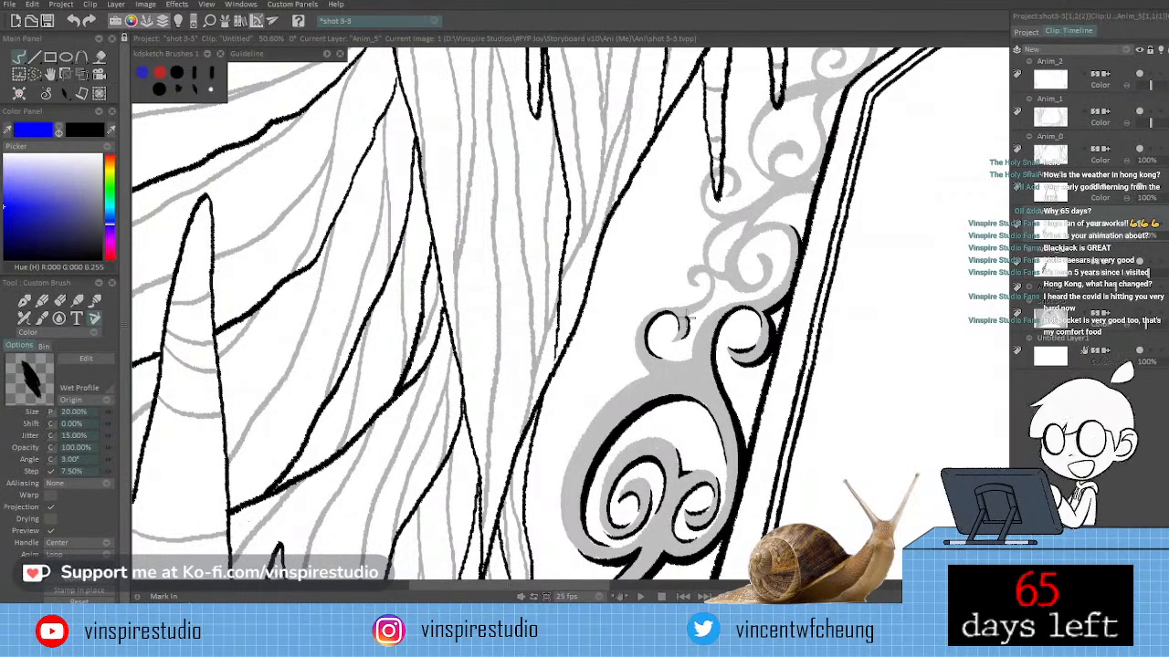
pyautogui.press('e')
pyautogui.moveTo(680, 321); pyautogui.dragTo(719, 281)
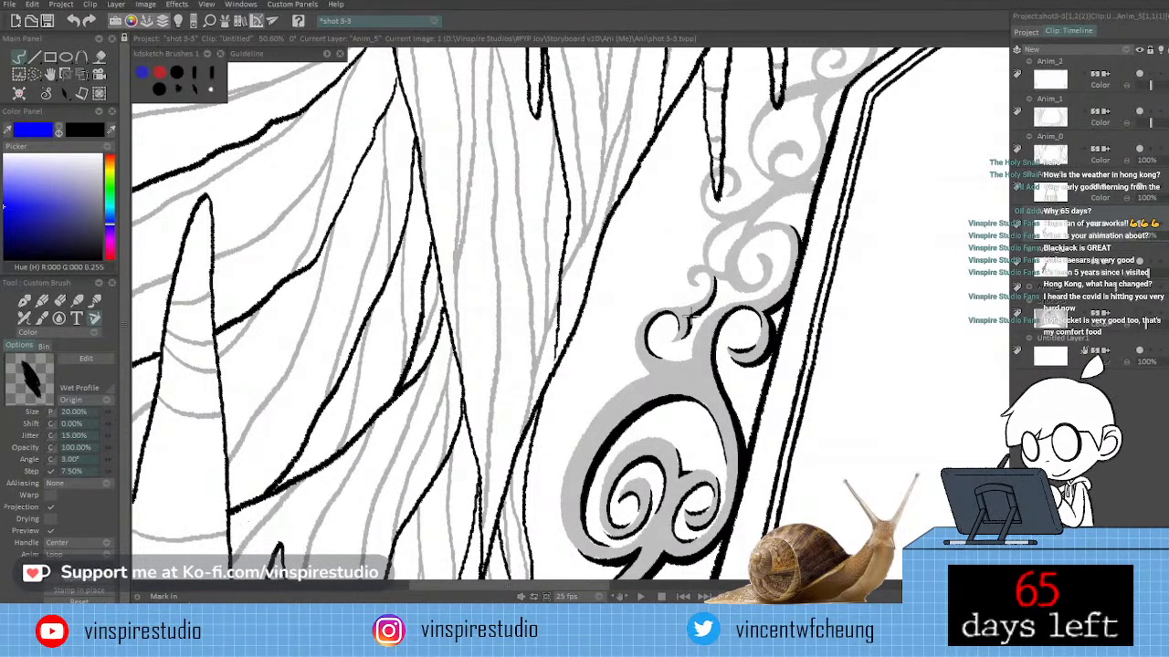
pyautogui.press('e')
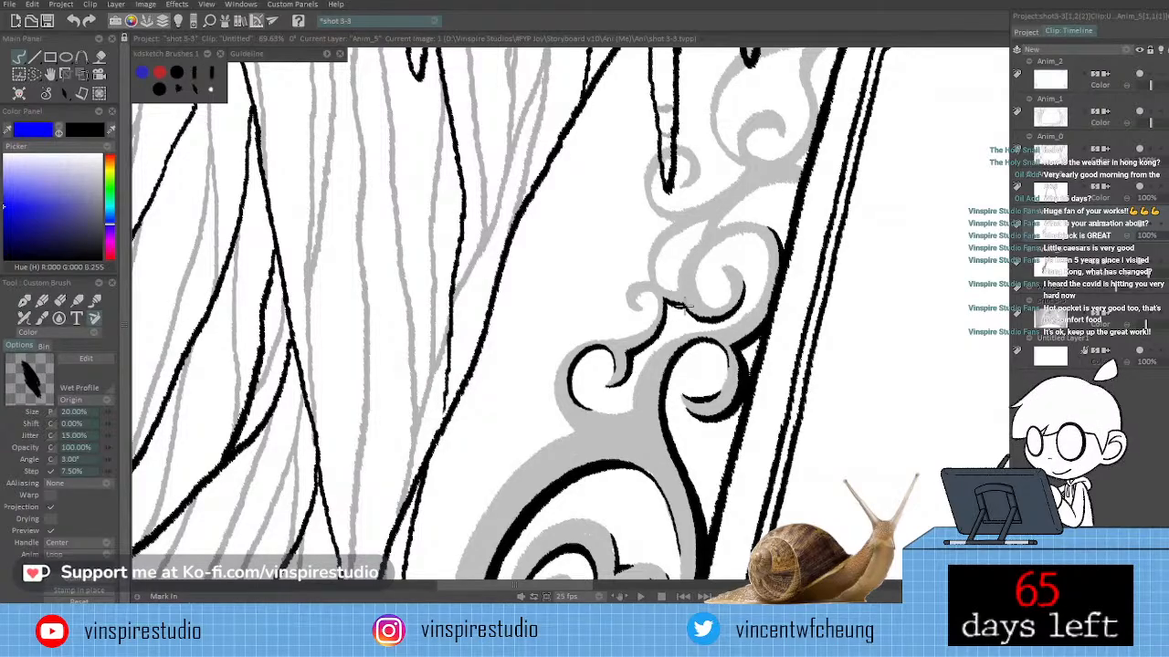
pyautogui.moveTo(685, 306); pyautogui.dragTo(671, 299)
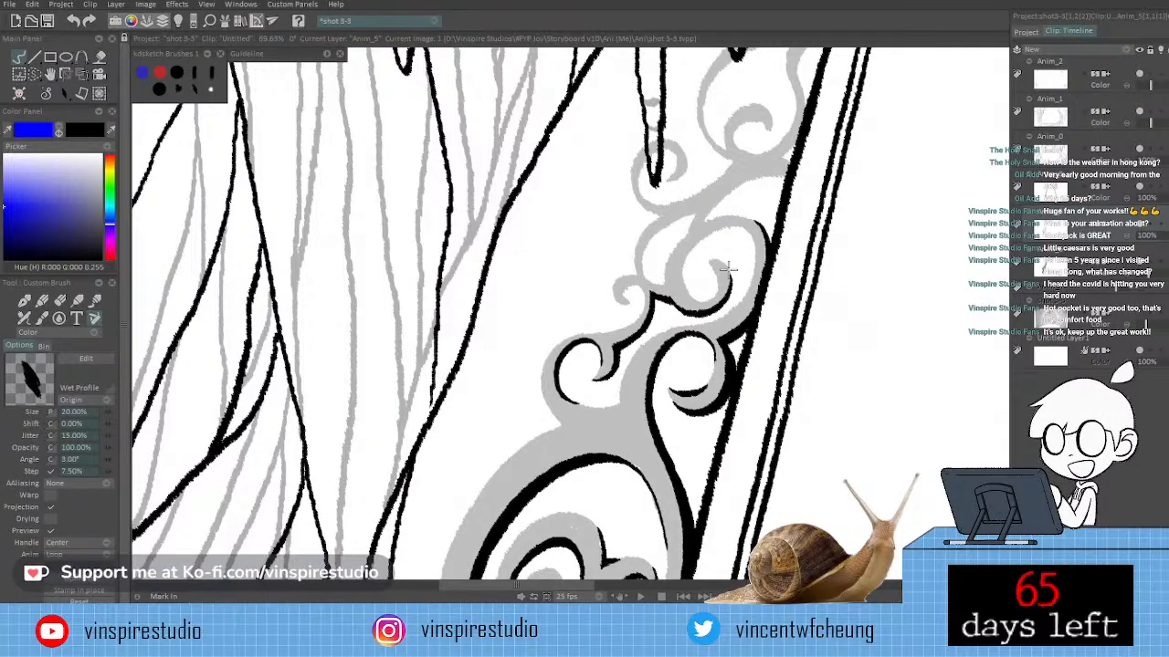
pyautogui.scroll(-1, 728, 267)
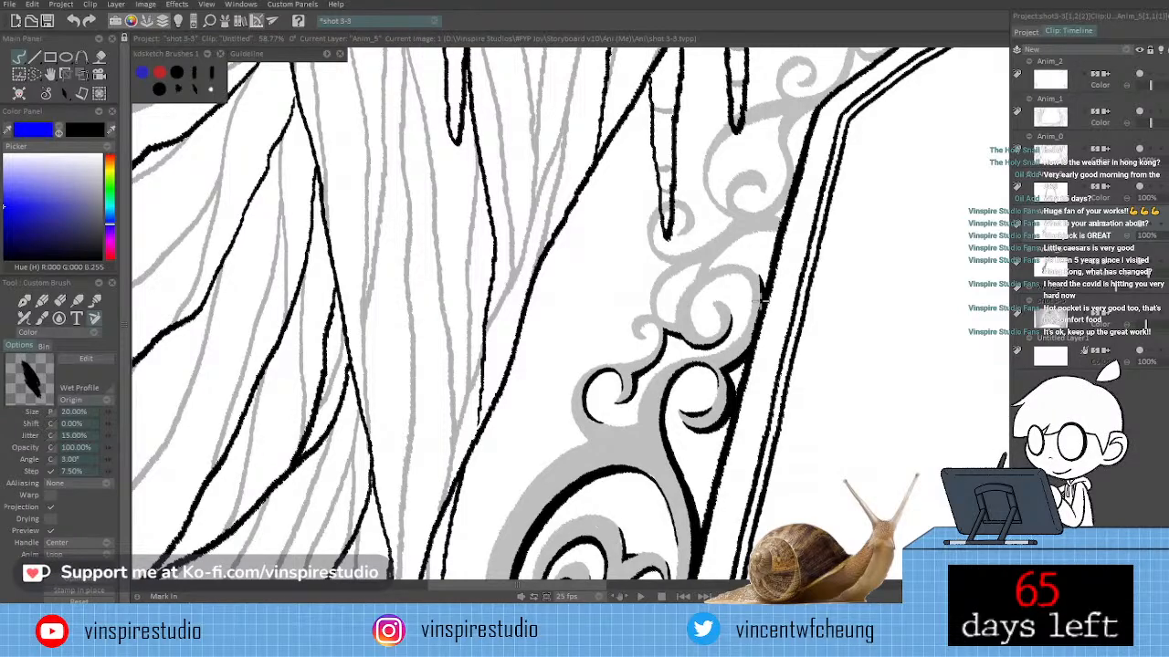
# Trim the inked line's end inside the spiral and ink the tiny curl at the spiral's lower left on Anim_5.
pyautogui.press('e')
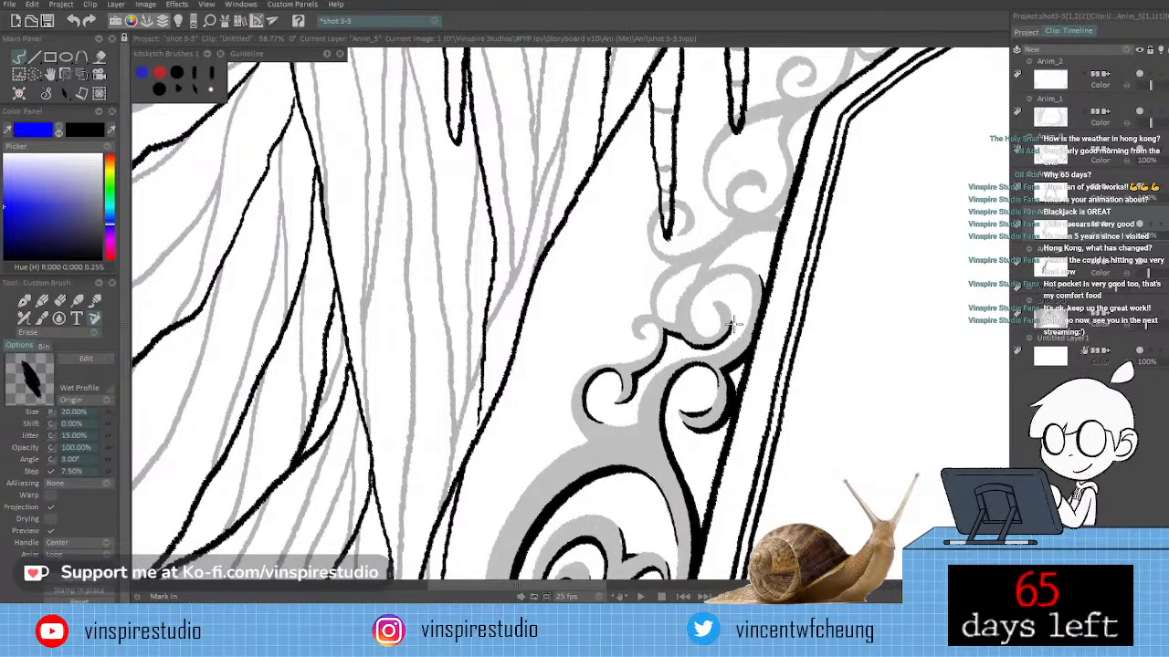
pyautogui.moveTo(733, 324); pyautogui.dragTo(741, 322)
pyautogui.moveTo(655, 339); pyautogui.dragTo(673, 334)
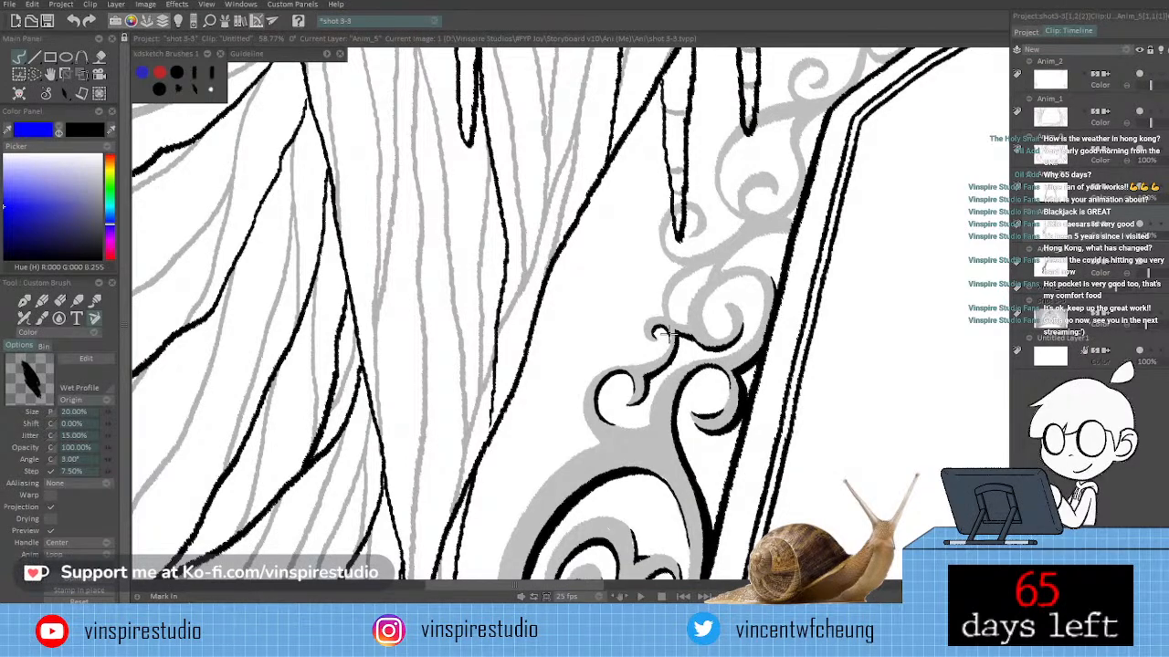
# Clean the tiny curl's junction and ink the curved left edge of the spiral above it on Anim_5, trimming the line's lower end.
pyautogui.press('e')
pyautogui.moveTo(672, 337); pyautogui.dragTo(672, 327)
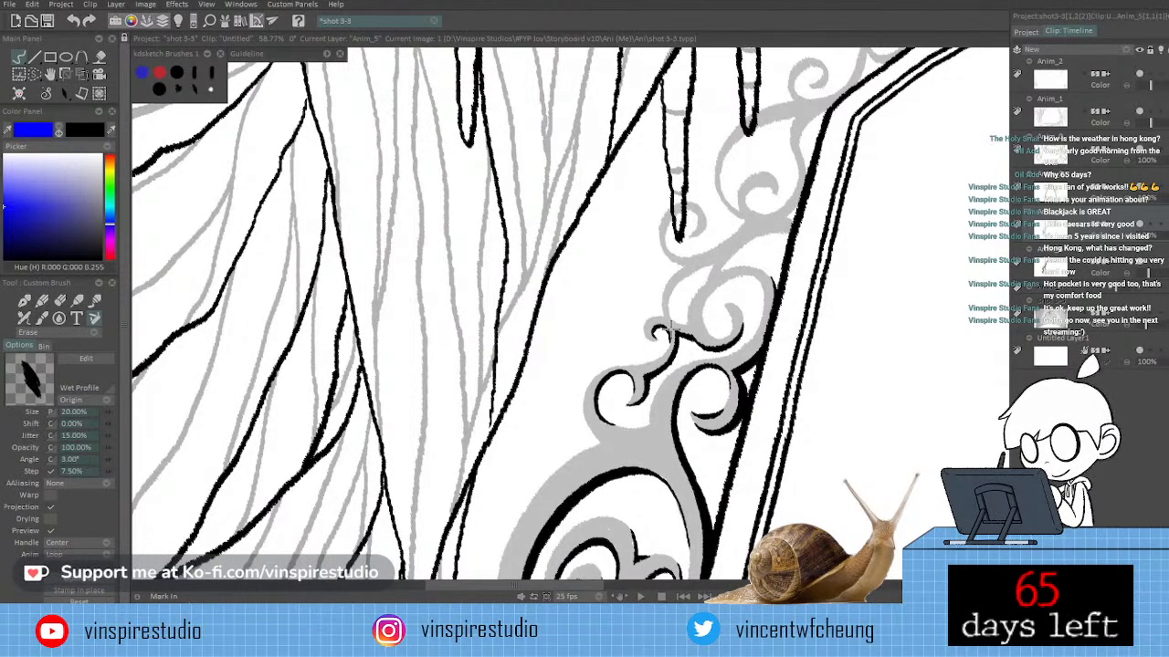
pyautogui.press('e')
pyautogui.moveTo(702, 233); pyautogui.dragTo(710, 239)
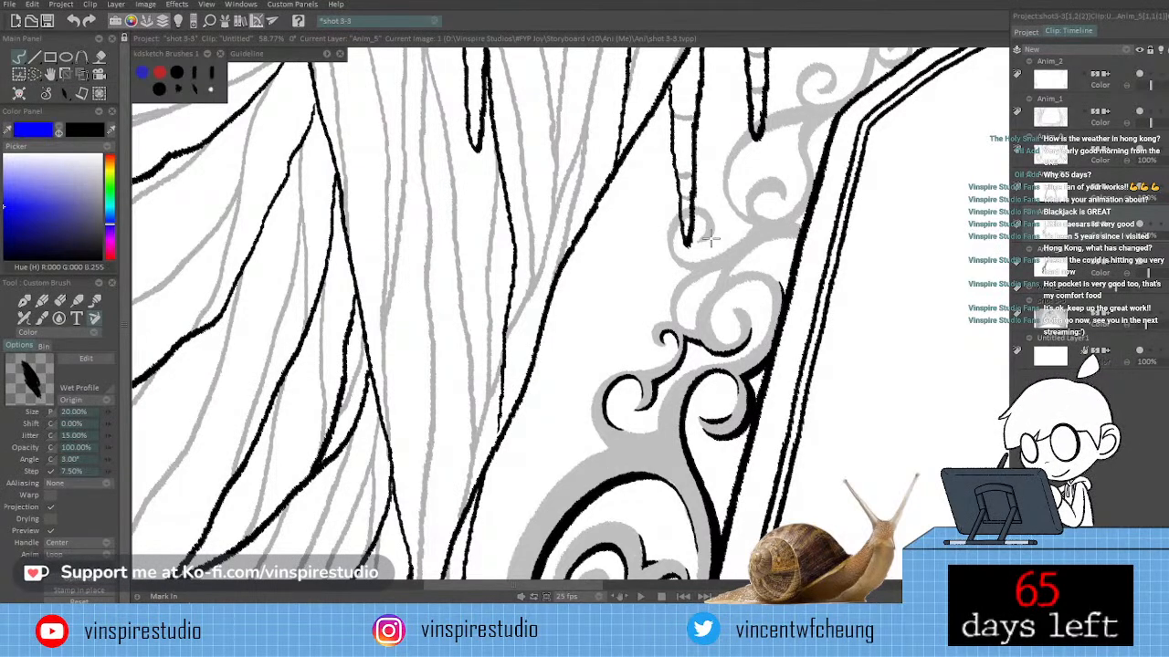
pyautogui.moveTo(721, 271); pyautogui.dragTo(691, 290)
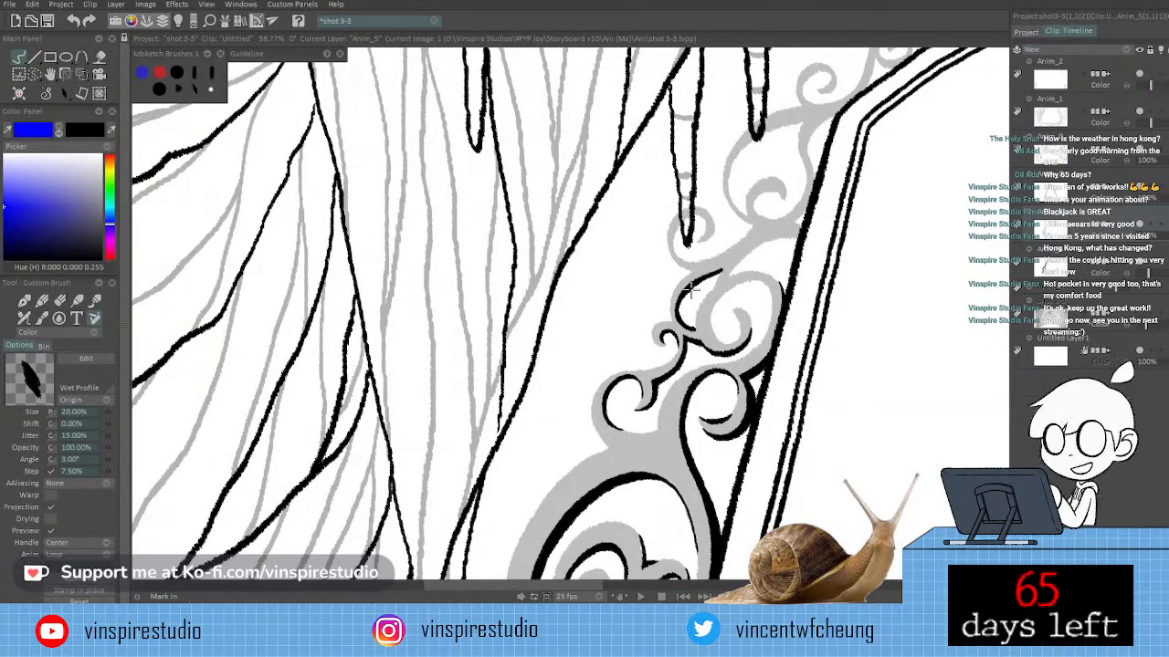
pyautogui.moveTo(692, 291); pyautogui.dragTo(699, 329)
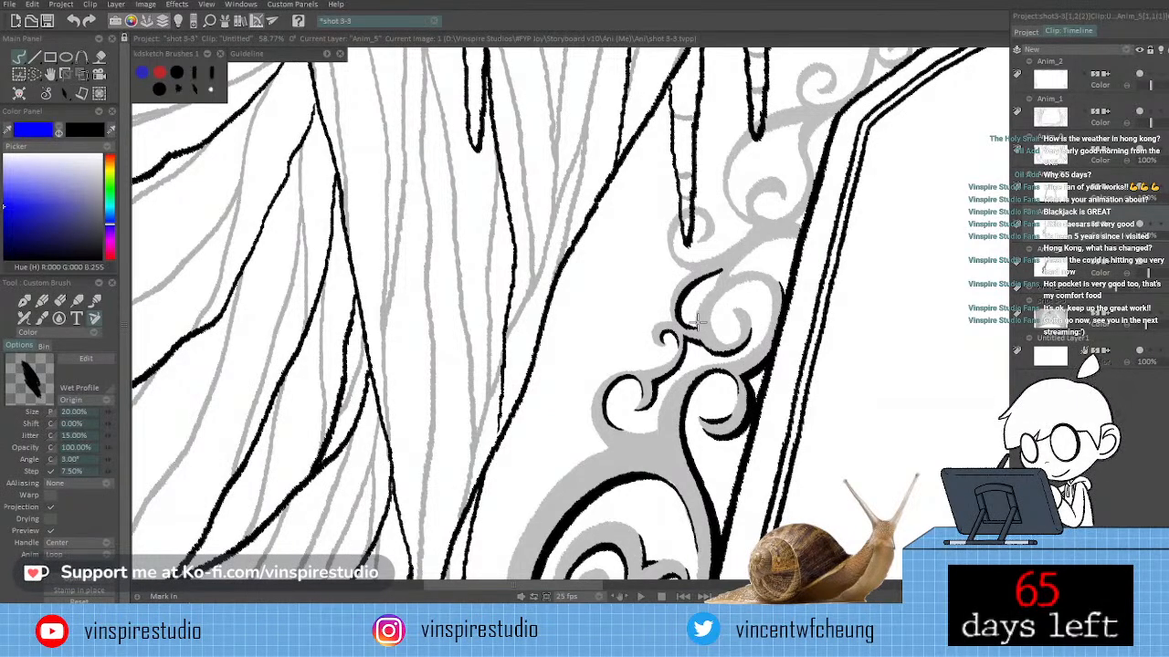
pyautogui.press('e')
pyautogui.moveTo(698, 326); pyautogui.dragTo(685, 329)
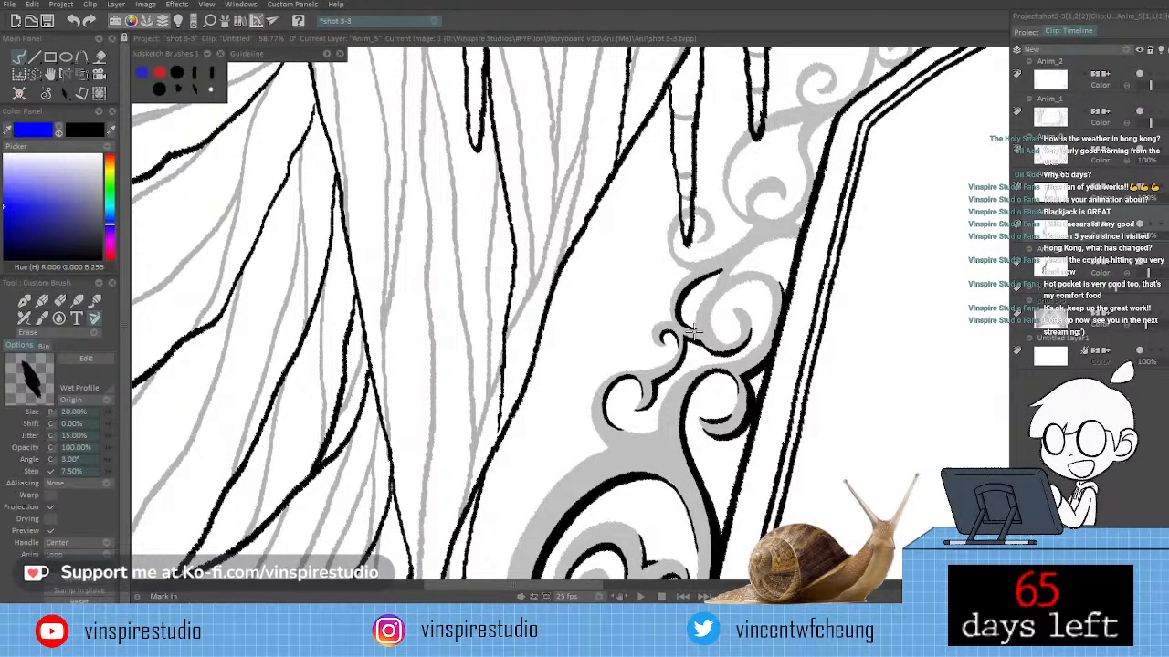
# Ink the inner line of the spiral beside the door frame and the branch above it, filling the corner against the frame on Anim_5.
pyautogui.moveTo(751, 341); pyautogui.dragTo(744, 322)
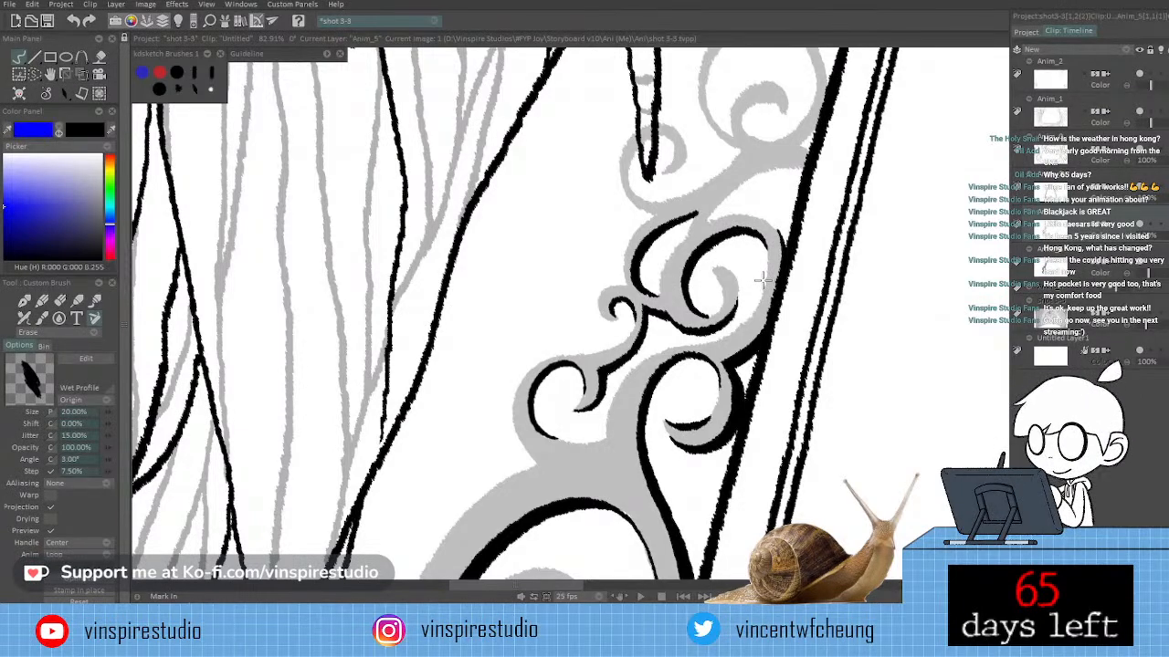
pyautogui.moveTo(763, 280); pyautogui.dragTo(759, 302)
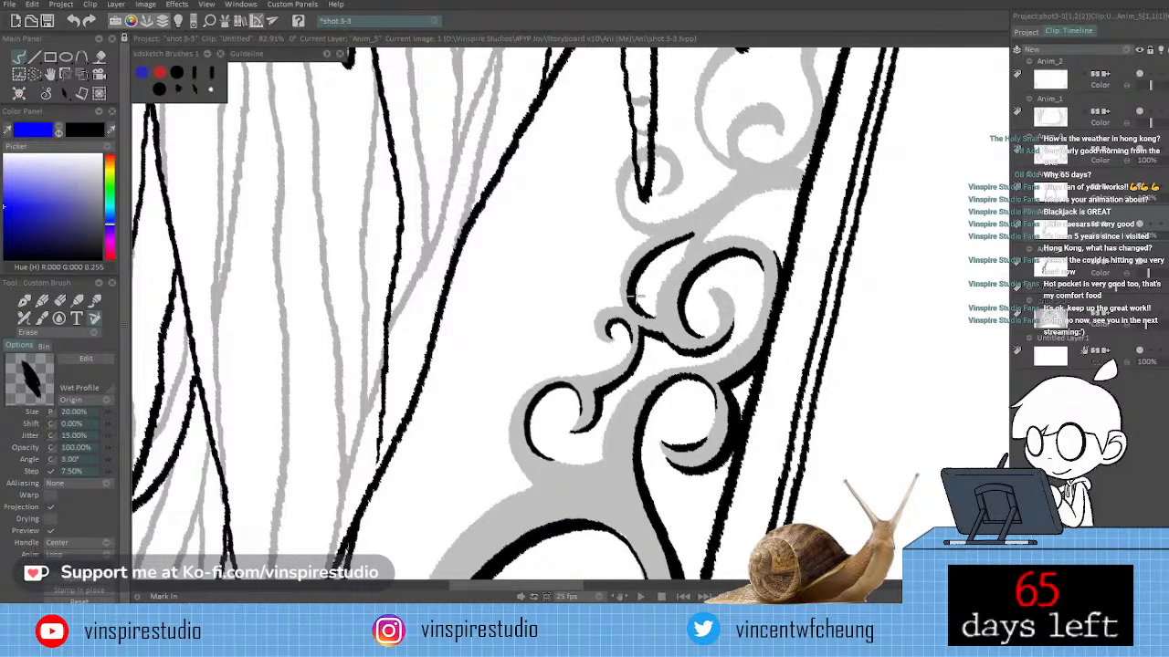
pyautogui.moveTo(636, 296); pyautogui.dragTo(624, 336)
pyautogui.moveTo(790, 228); pyautogui.dragTo(692, 282)
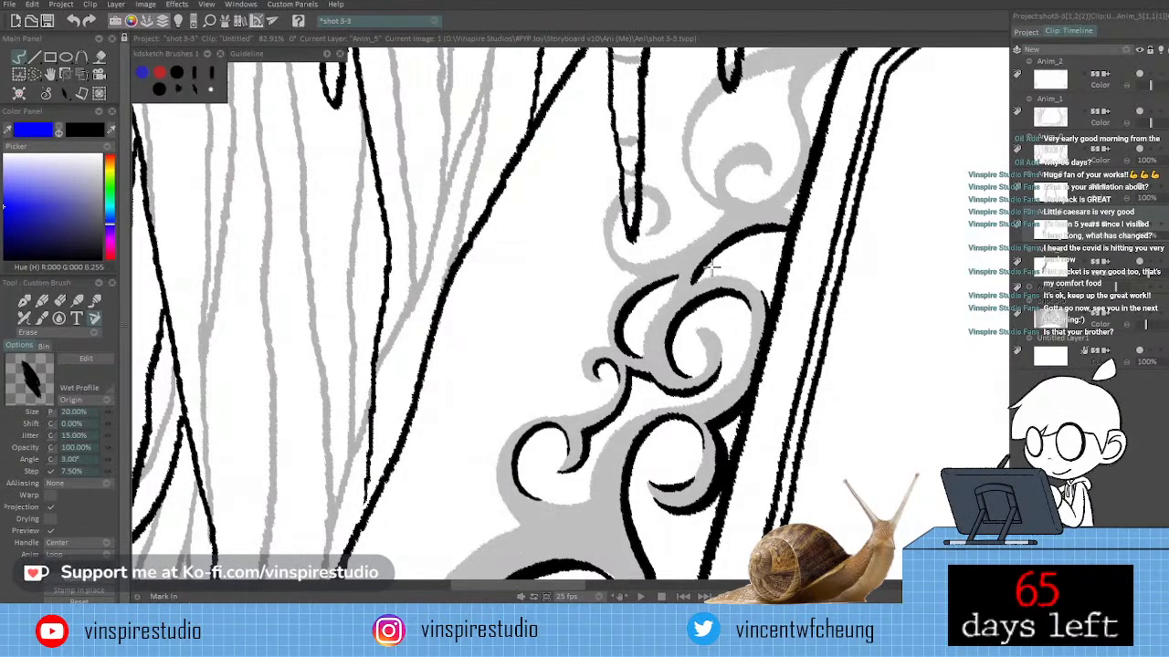
pyautogui.moveTo(822, 137); pyautogui.dragTo(791, 210)
pyautogui.moveTo(694, 516); pyautogui.dragTo(714, 548)
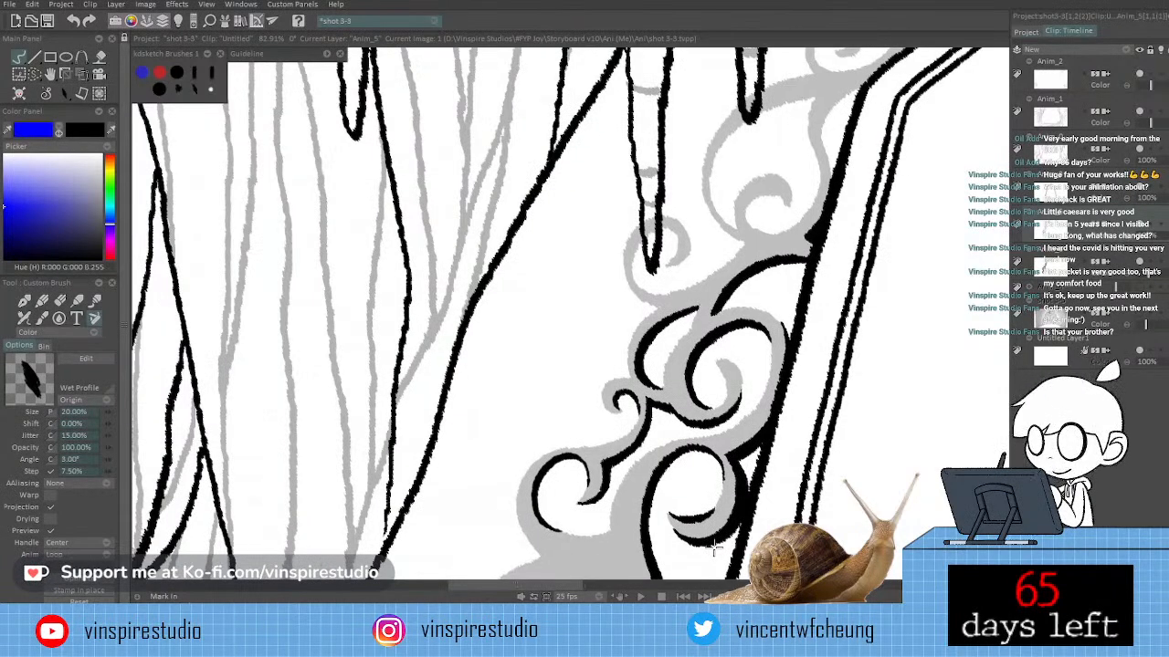
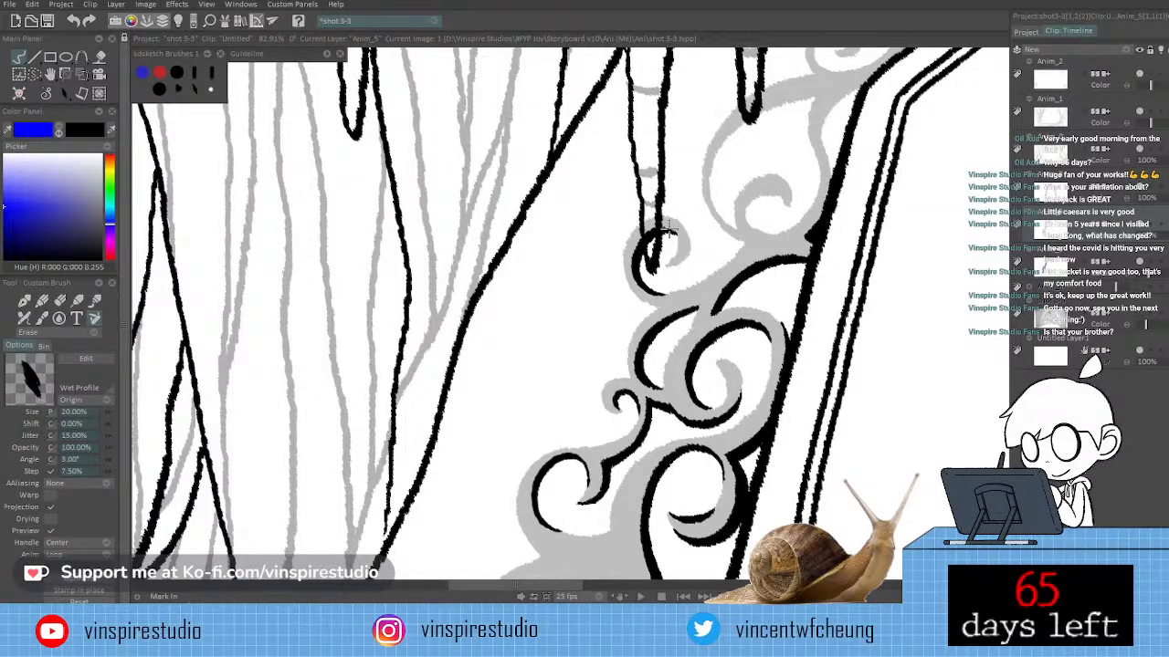
# Ink the small curl overlapping the icicle tip on Anim_5, extending its lower end and thickening its inner hook.
pyautogui.moveTo(650, 258); pyautogui.dragTo(663, 290)
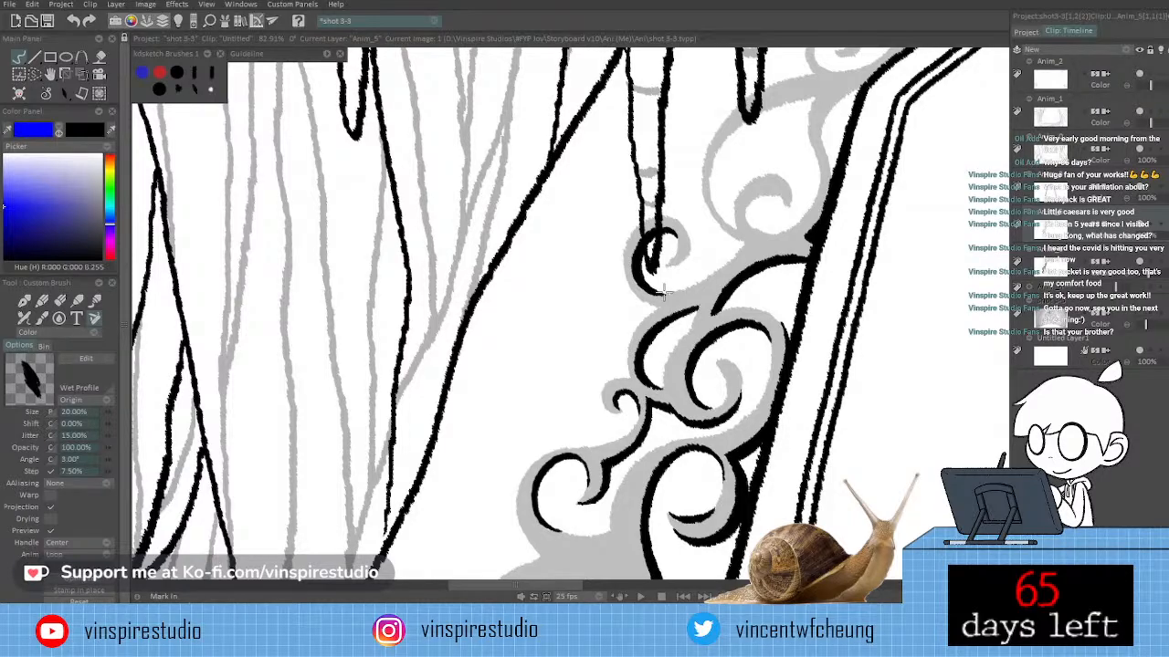
pyautogui.moveTo(664, 291); pyautogui.dragTo(675, 289)
pyautogui.press('e')
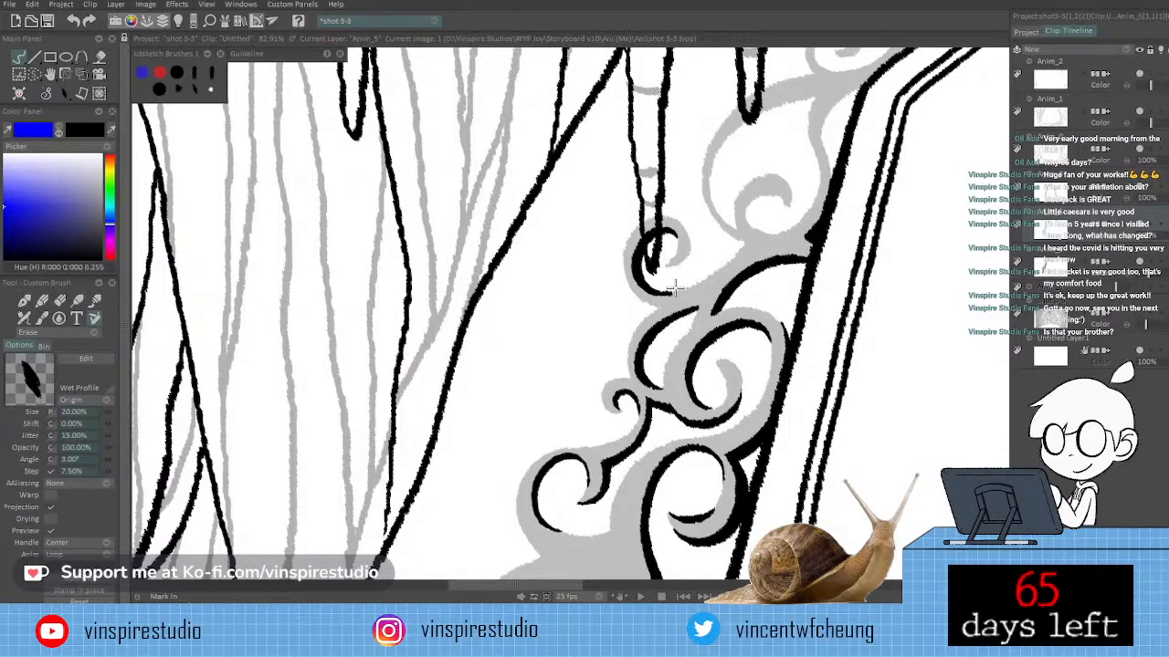
pyautogui.moveTo(678, 241); pyautogui.dragTo(666, 266)
pyautogui.moveTo(693, 245); pyautogui.dragTo(665, 251)
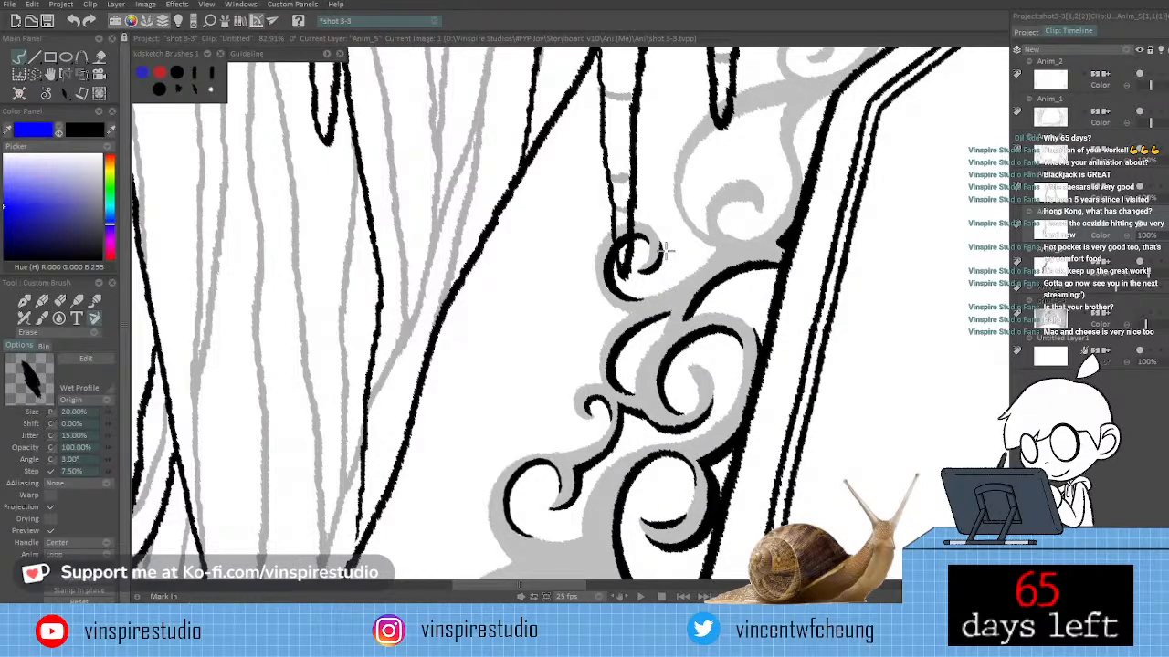
pyautogui.moveTo(666, 250); pyautogui.dragTo(643, 273)
# Ink the inner hook and the sweeping outer arc of the large curl below the frame's bend on Anim_5.
pyautogui.moveTo(689, 235); pyautogui.dragTo(679, 264)
pyautogui.moveTo(716, 128); pyautogui.dragTo(667, 143)
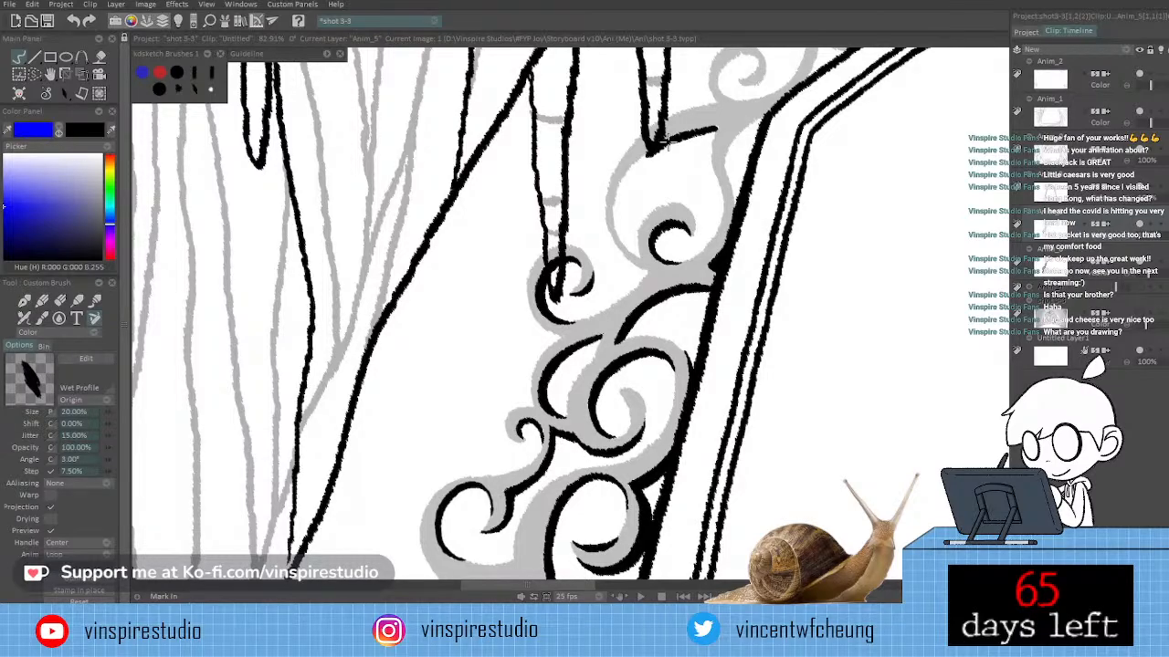
pyautogui.moveTo(667, 142); pyautogui.dragTo(625, 242)
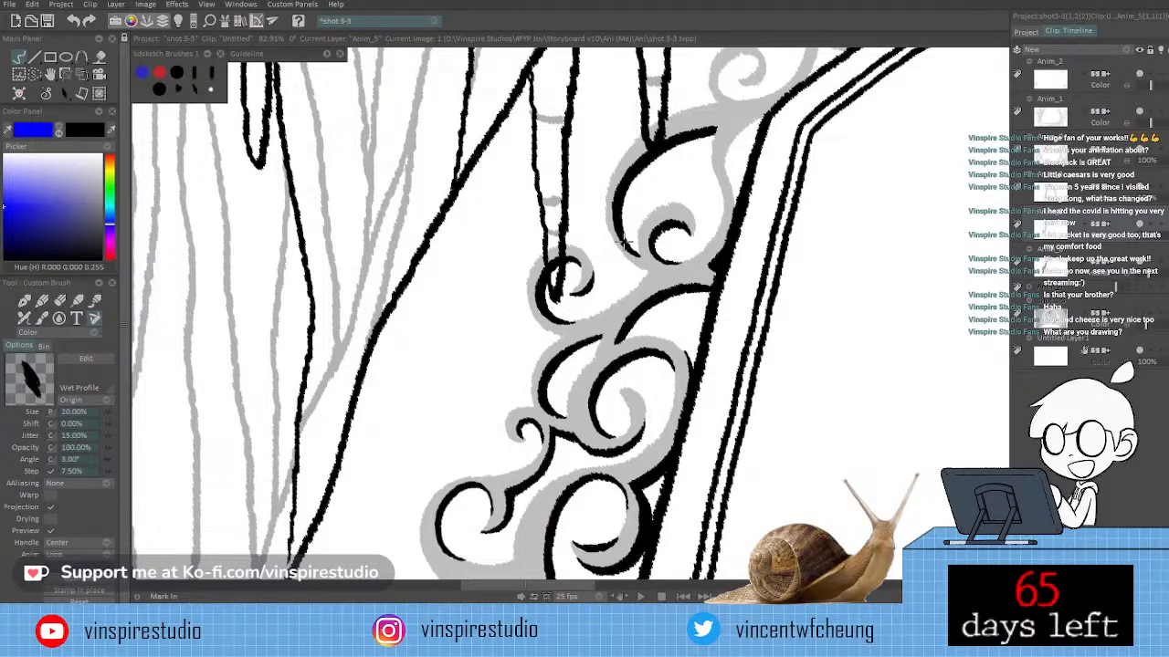
pyautogui.press('e')
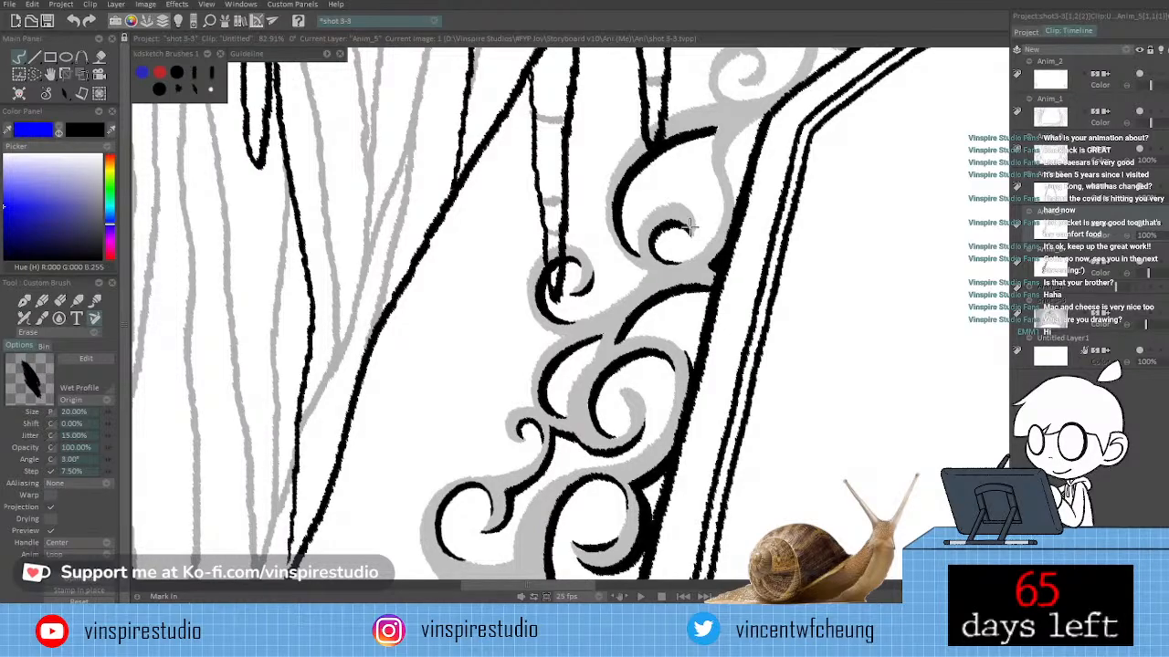
# Ink the small round curl above the door frame's bend on Anim_5 and refine its hooked end.
pyautogui.moveTo(691, 228); pyautogui.dragTo(722, 160)
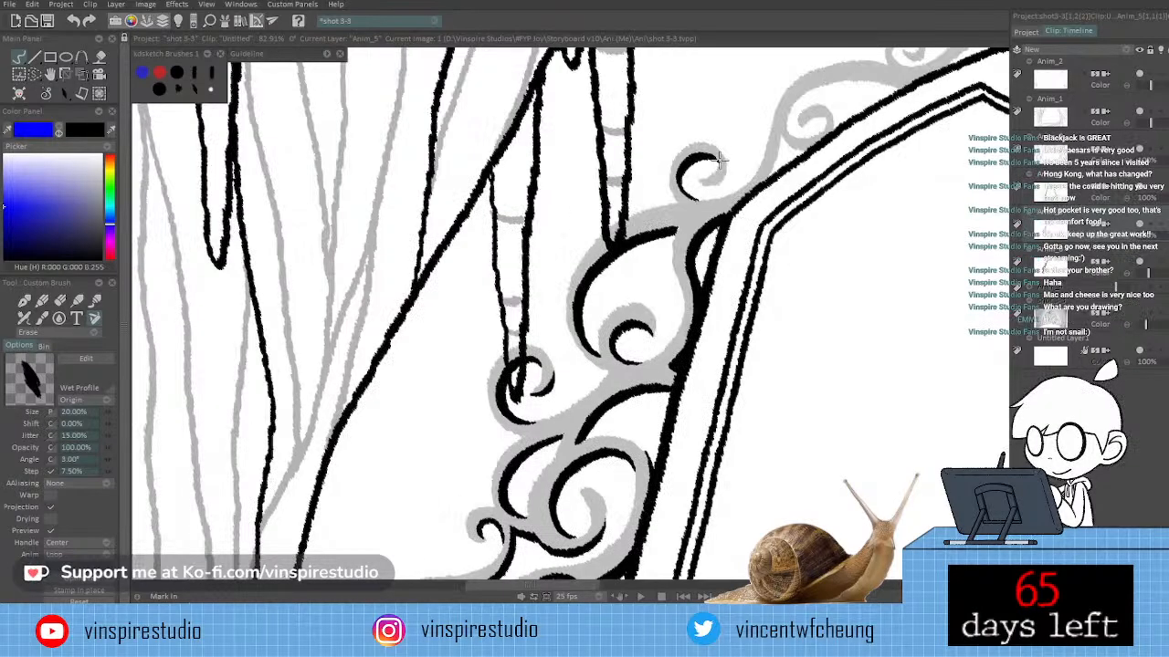
pyautogui.moveTo(721, 160); pyautogui.dragTo(730, 164)
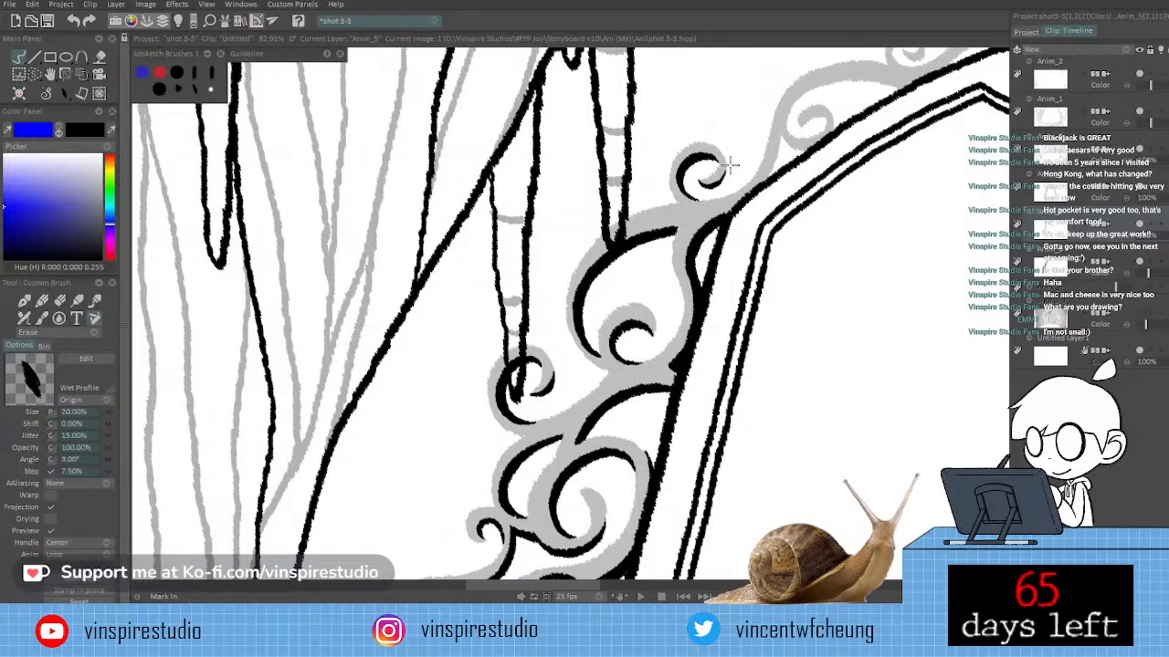
pyautogui.press('e')
pyautogui.moveTo(730, 166); pyautogui.dragTo(704, 157)
# Ink the stem rising from the sloped part of the door frame and the next curl toward the arch's peak on Anim_5.
pyautogui.moveTo(737, 174); pyautogui.dragTo(756, 132)
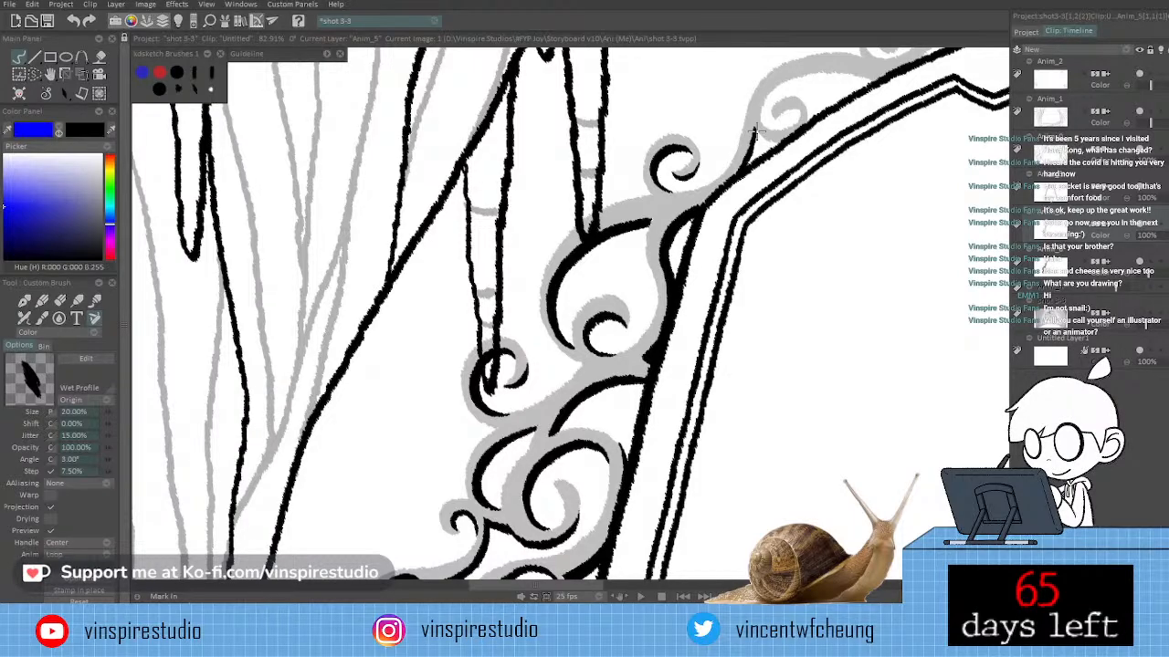
pyautogui.moveTo(756, 131); pyautogui.dragTo(781, 146)
pyautogui.moveTo(804, 94); pyautogui.dragTo(768, 130)
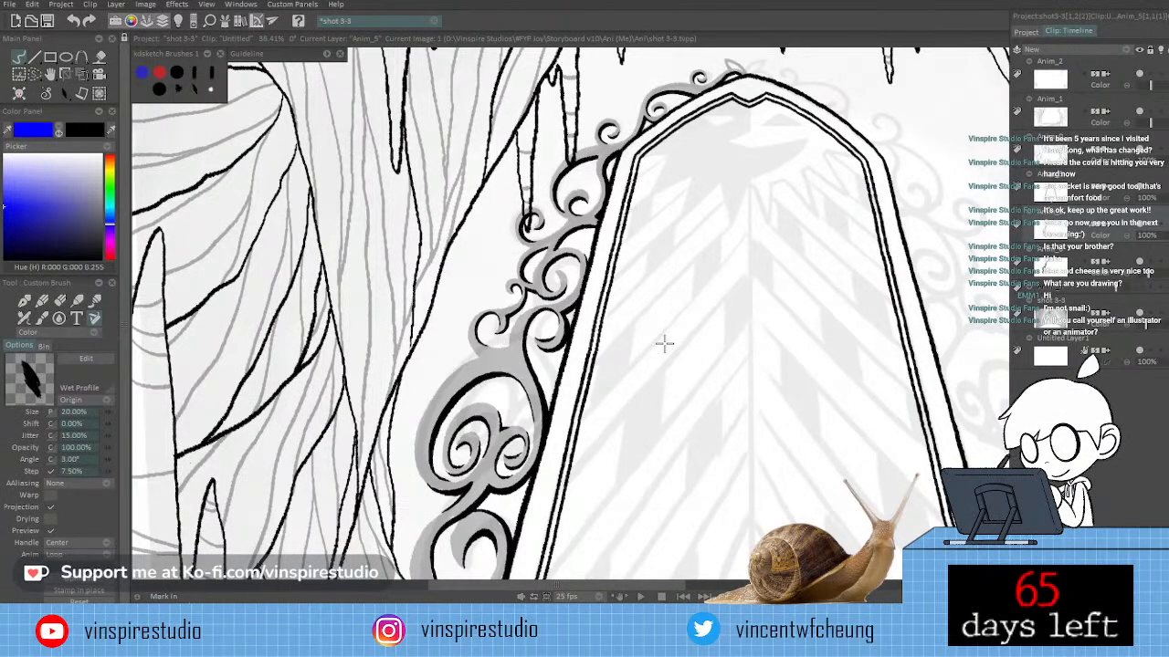
# Align the mirrored ornament with the right side of the arched door using a Panning X of -65, and apply the shift.
pyautogui.scroll(-1, 664, 343)
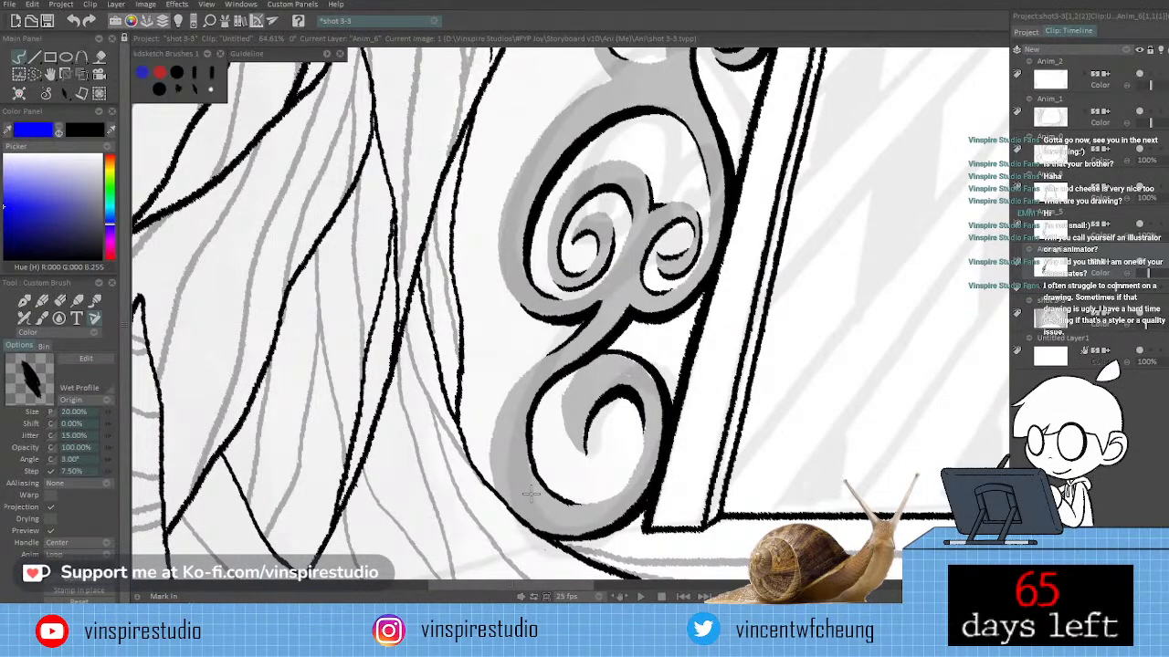
pyautogui.moveTo(635, 513); pyautogui.dragTo(720, 376)
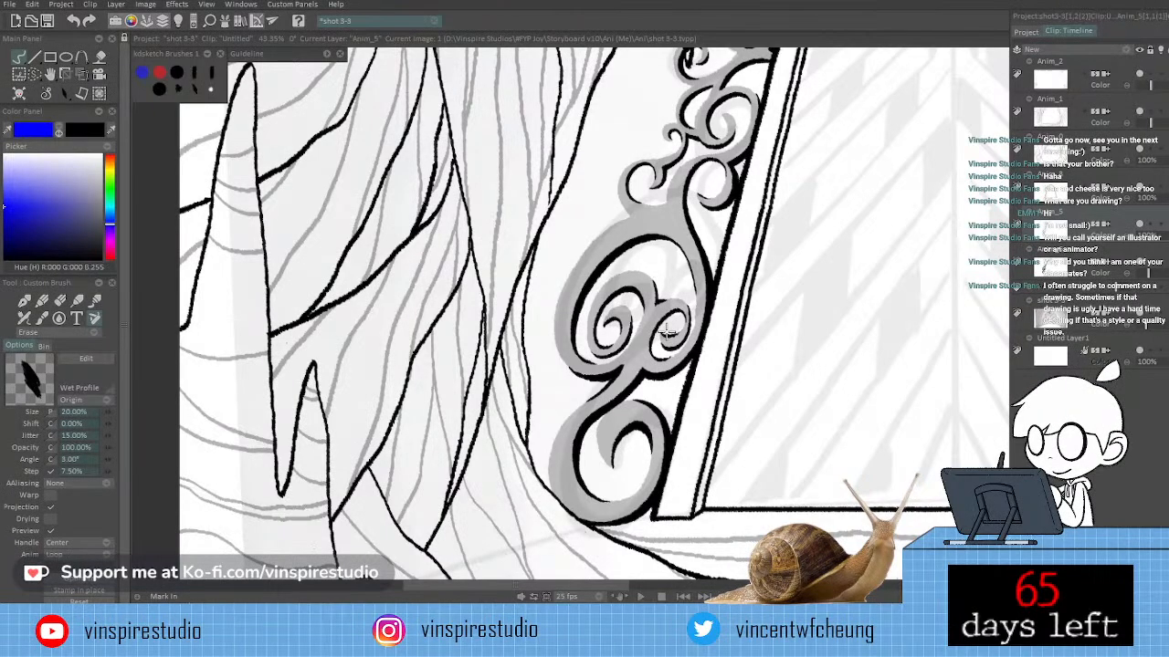
pyautogui.scroll(-1, 741, 308)
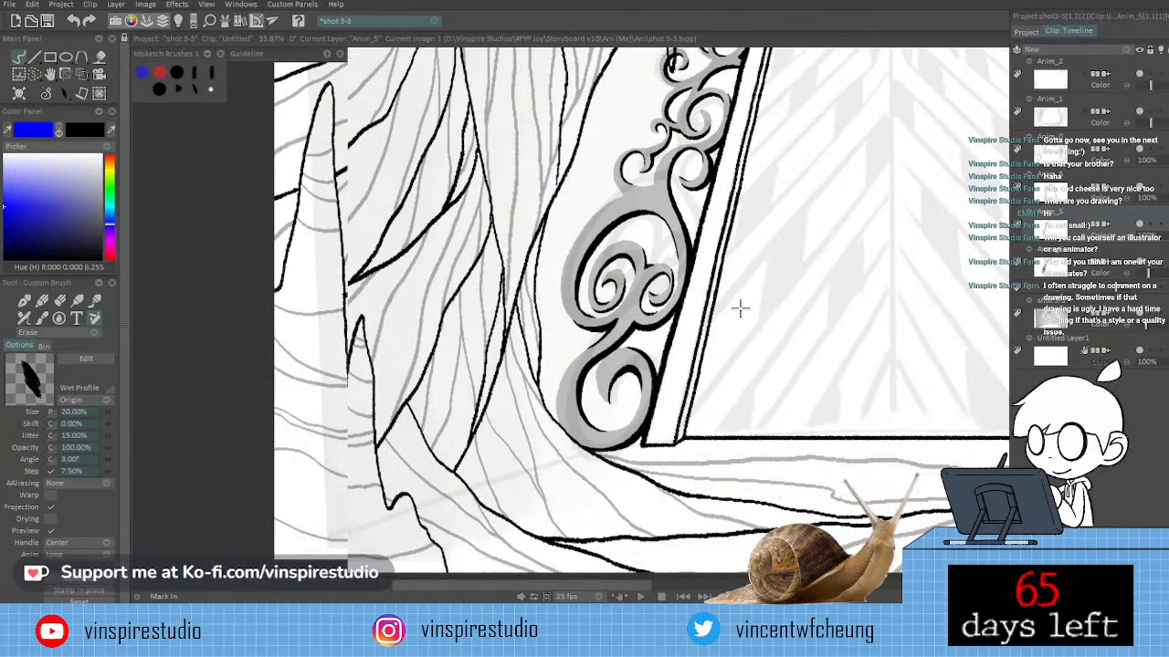
pyautogui.scroll(1, 739, 308)
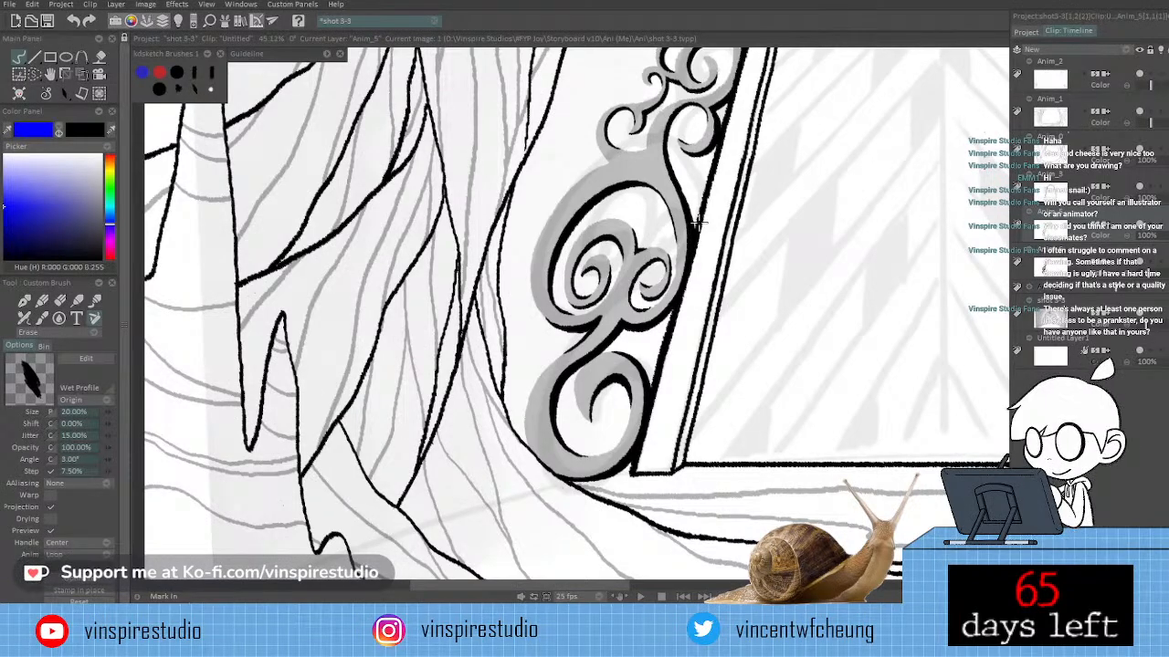
pyautogui.scroll(-4, 697, 223)
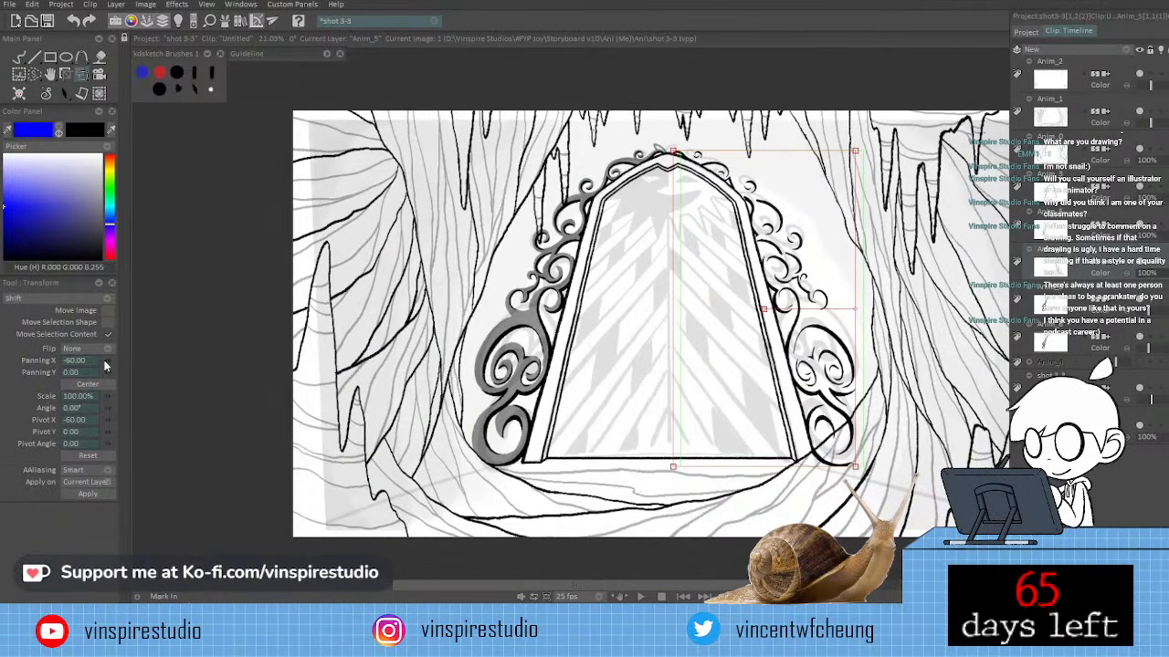
pyautogui.click(105, 361)
pyautogui.click(105, 362)
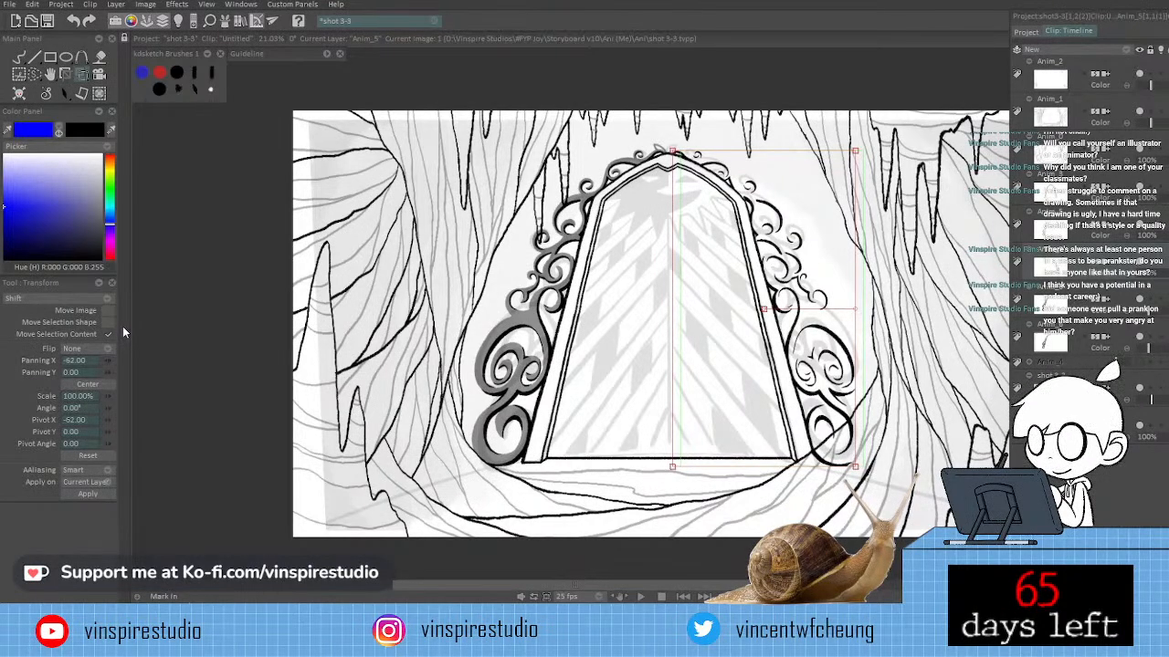
pyautogui.press('Left')
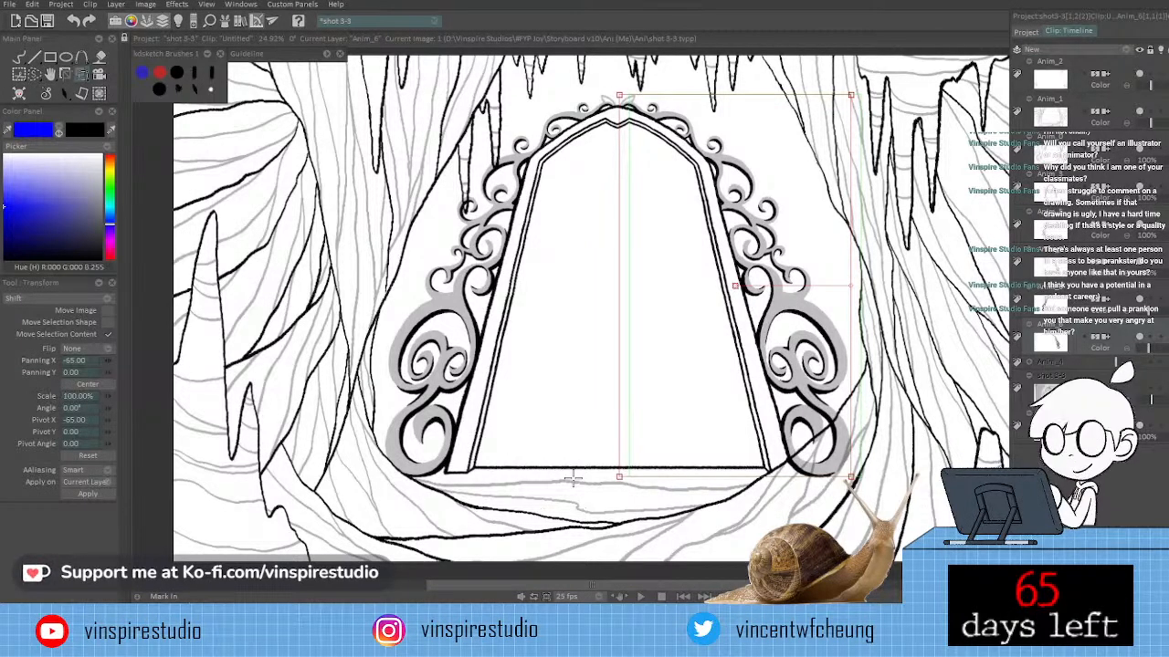
pyautogui.press('Return')
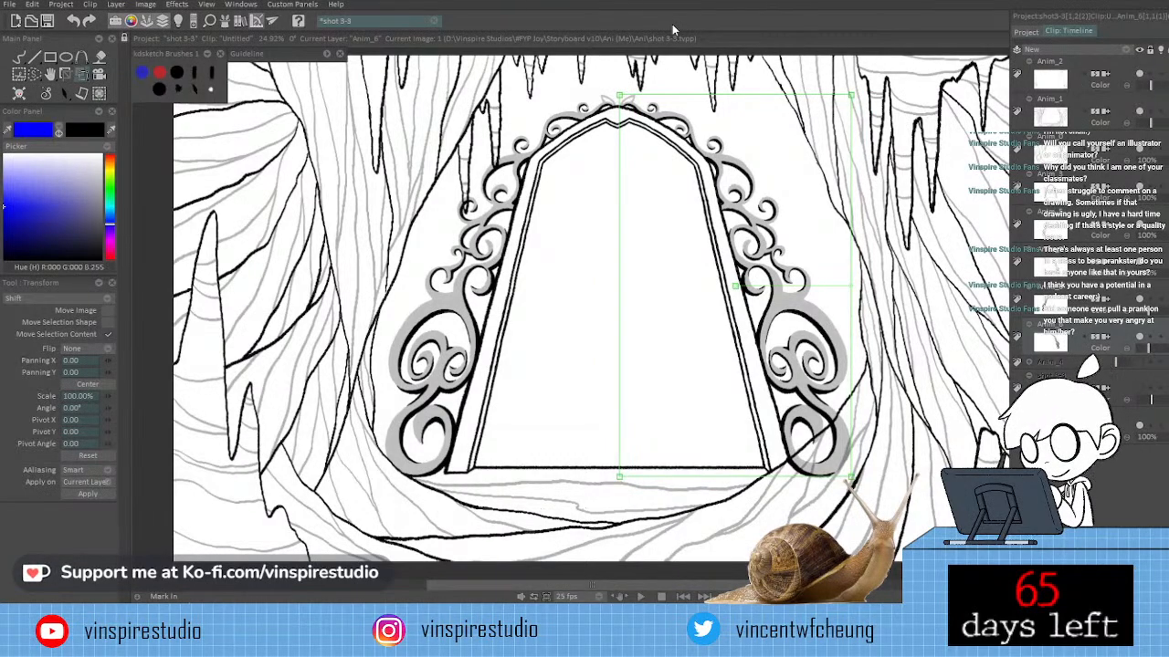
# Merge the mirrored ornament copy into its original layer, and lasso the left leaf shape above the arch's peak on Anim_6.
pyautogui.hotkey('ctrl', 'e')
pyautogui.click(517, 363)
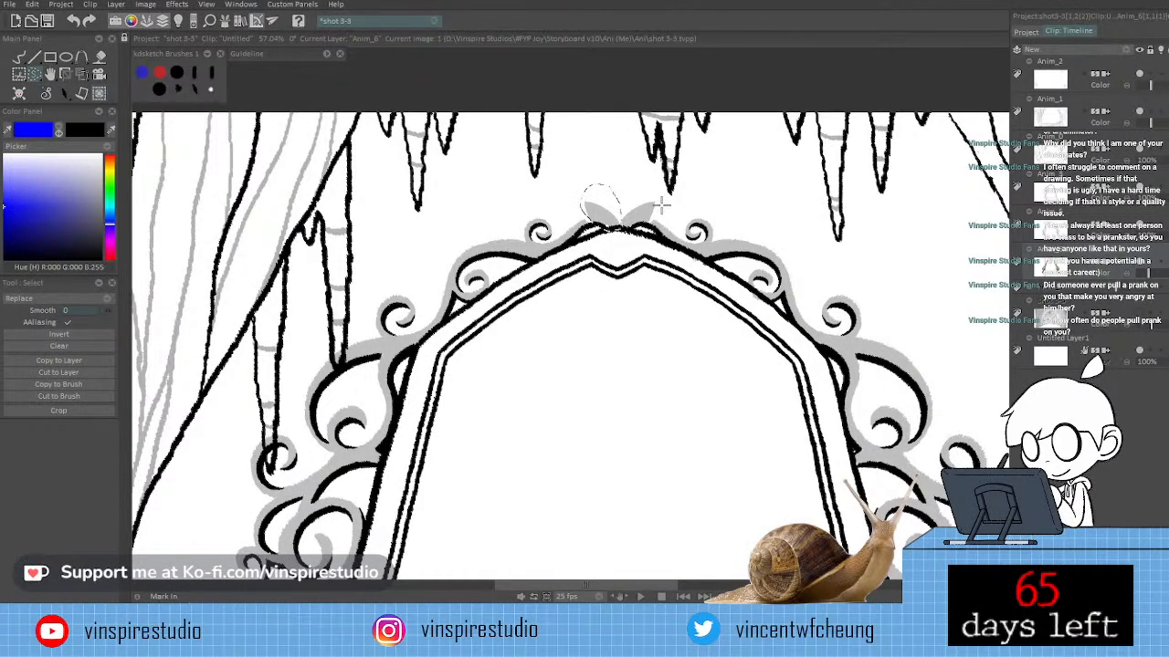
pyautogui.press('b')
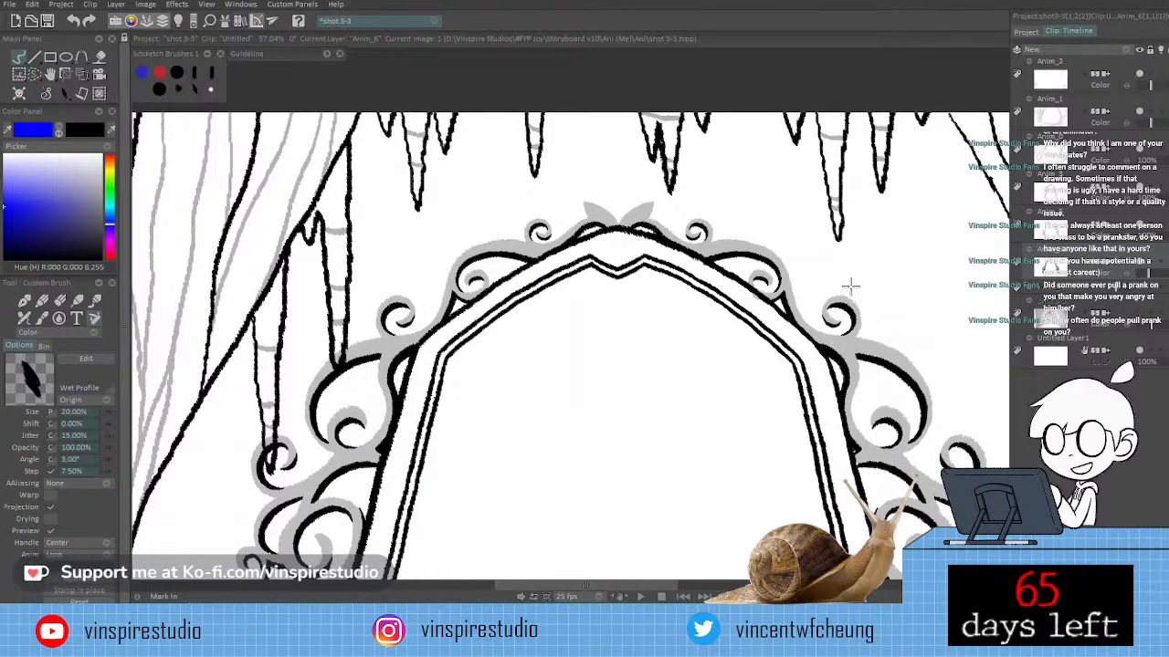
# Draw the zigzag of pointed feather tips below the face on the door's right half on Anim_7.
pyautogui.scroll(-2, 845, 288)
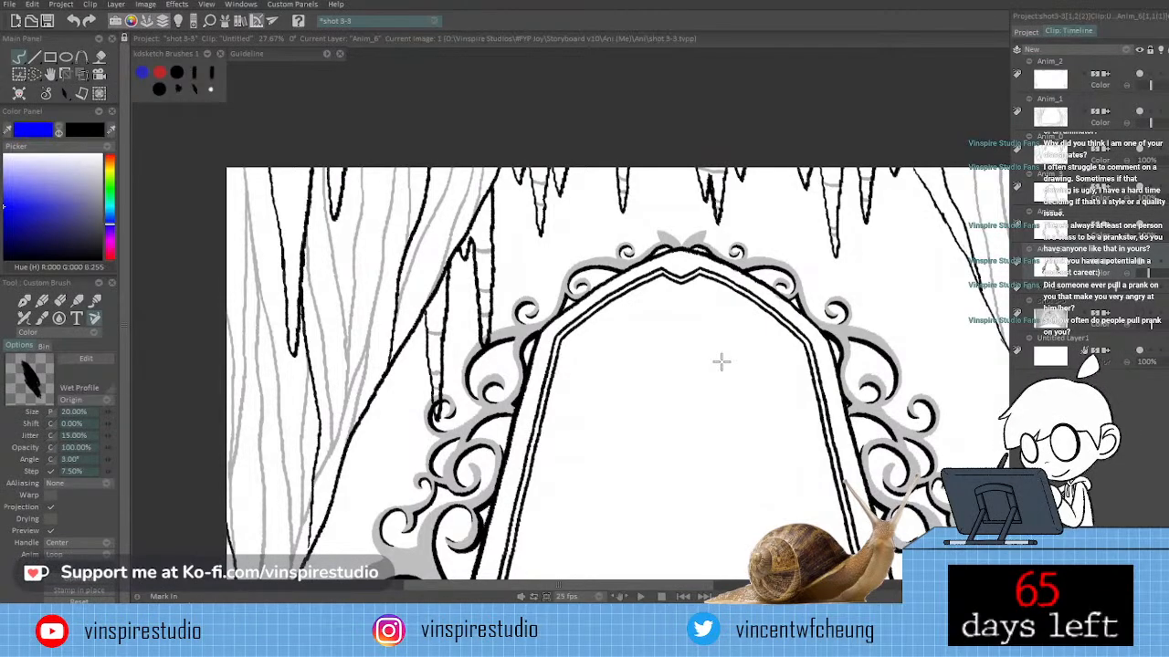
pyautogui.scroll(-3, 721, 362)
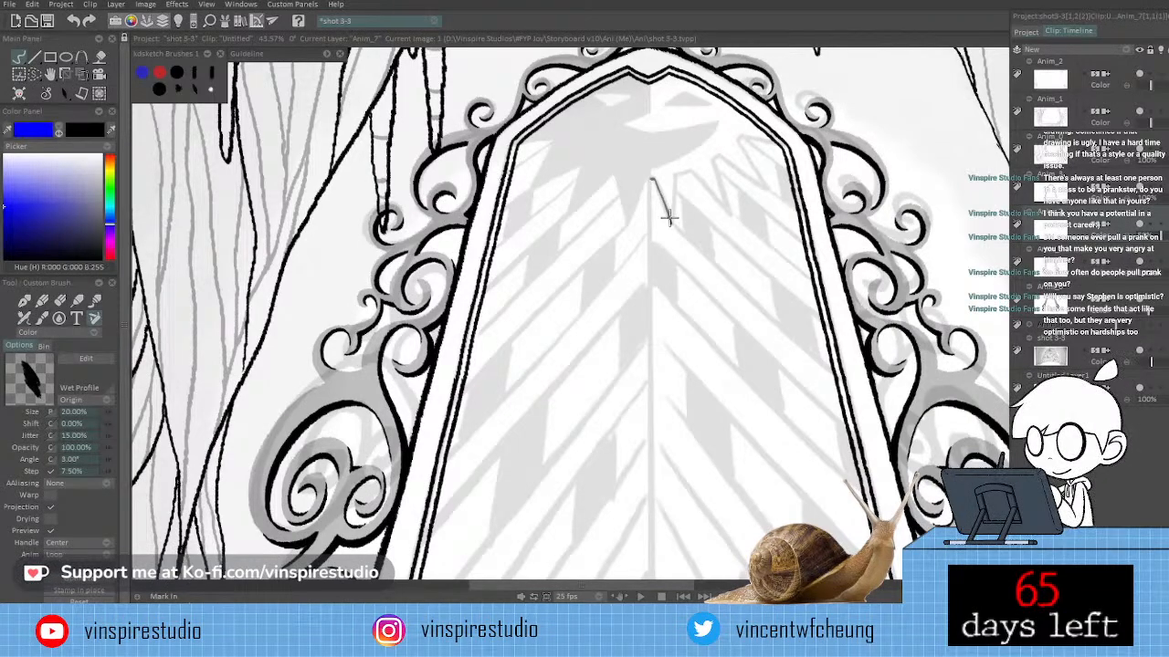
pyautogui.moveTo(668, 217); pyautogui.dragTo(731, 211)
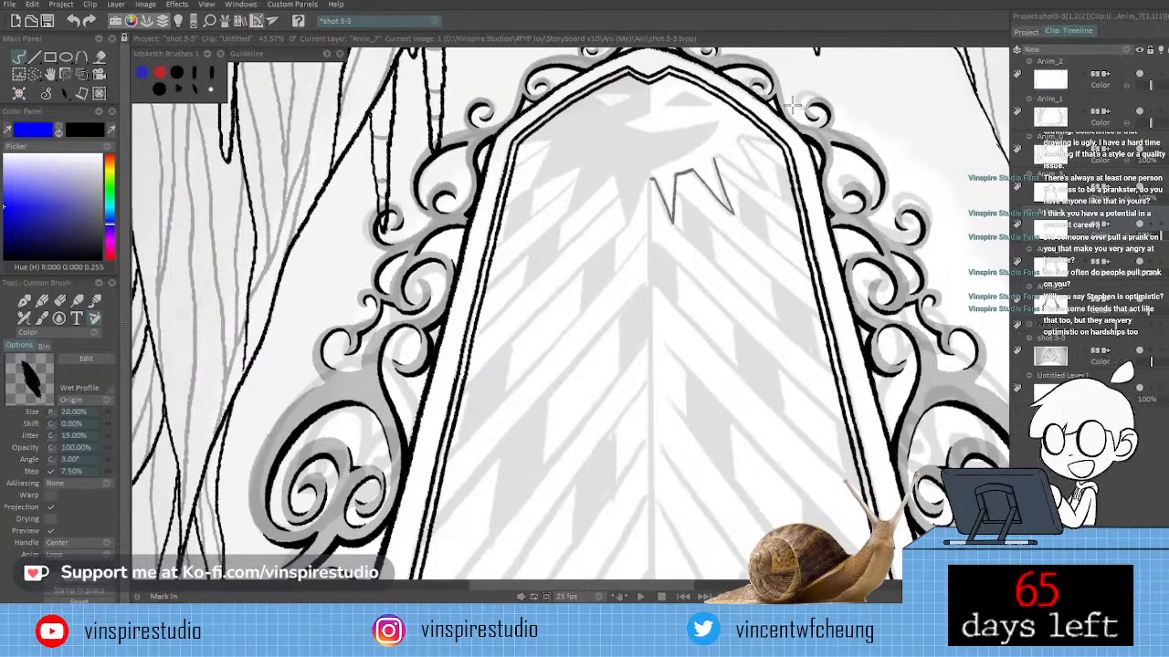
pyautogui.hotkey('ctrl', 'z')
pyautogui.moveTo(792, 105); pyautogui.dragTo(831, 193)
pyautogui.moveTo(712, 196); pyautogui.dragTo(722, 248)
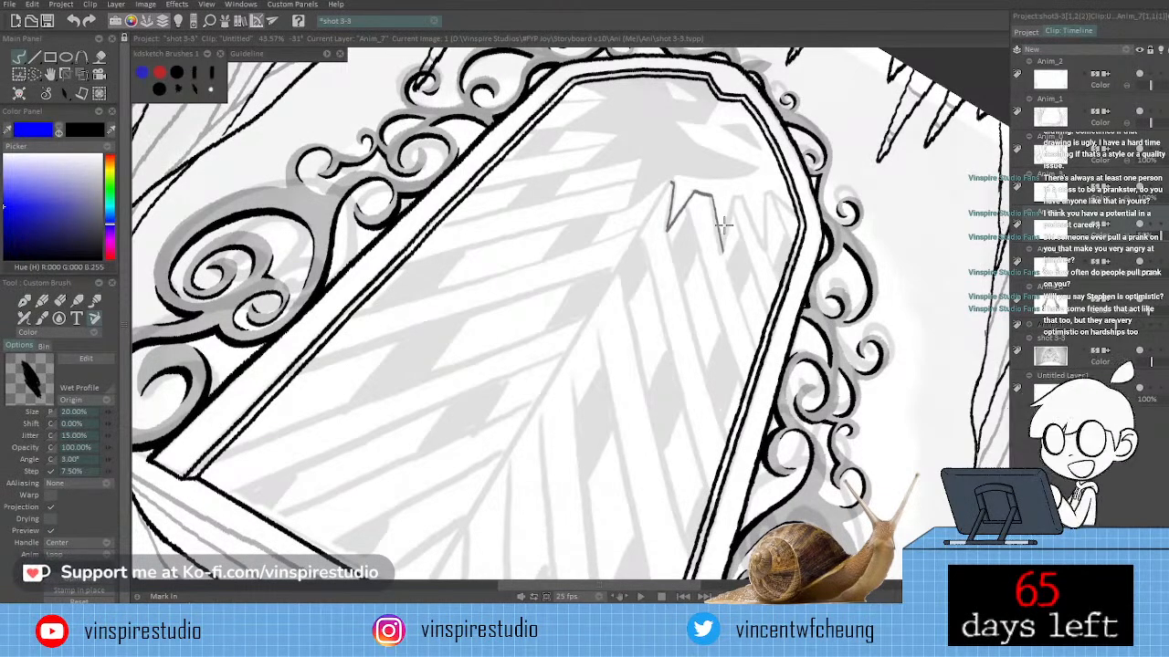
pyautogui.moveTo(721, 224); pyautogui.dragTo(775, 197)
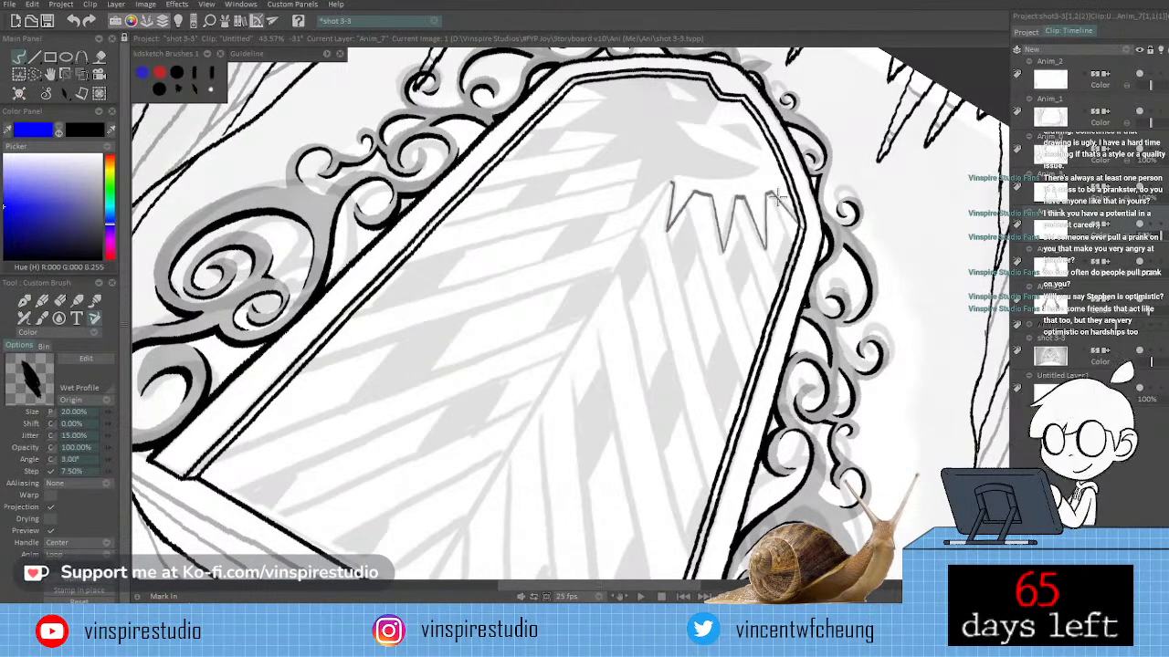
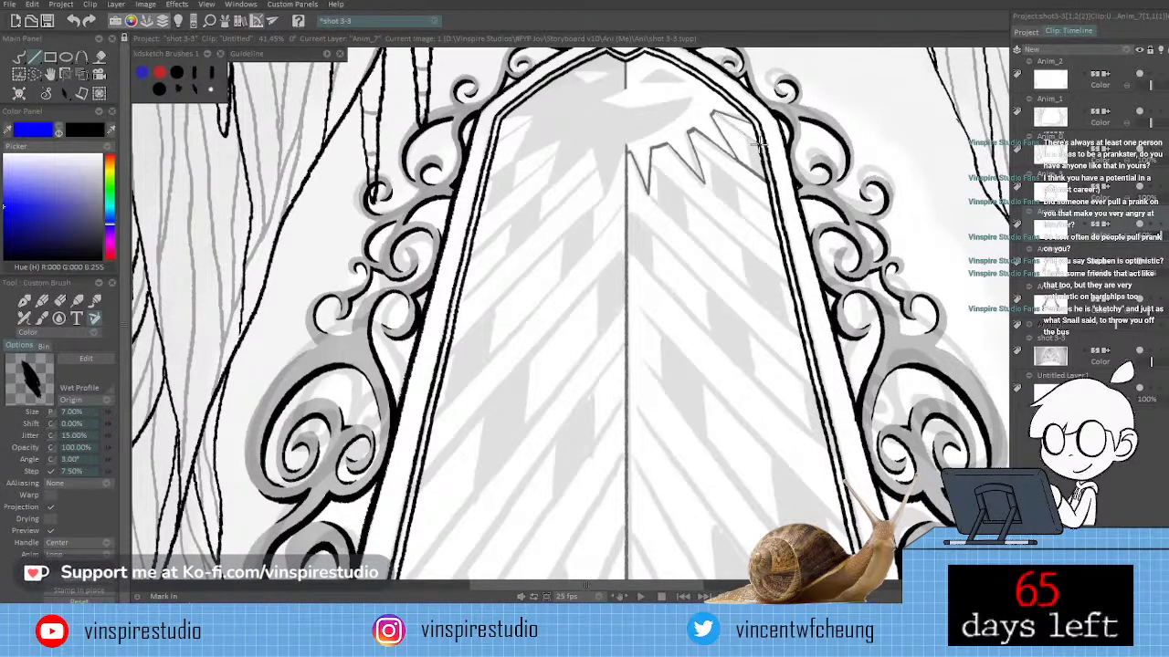
# Draw a straight diagonal feather line from the middle of the zigzag down to the door's right edge on Anim_7.
pyautogui.moveTo(694, 141); pyautogui.dragTo(771, 211)
pyautogui.hotkey('ctrl', 'z')
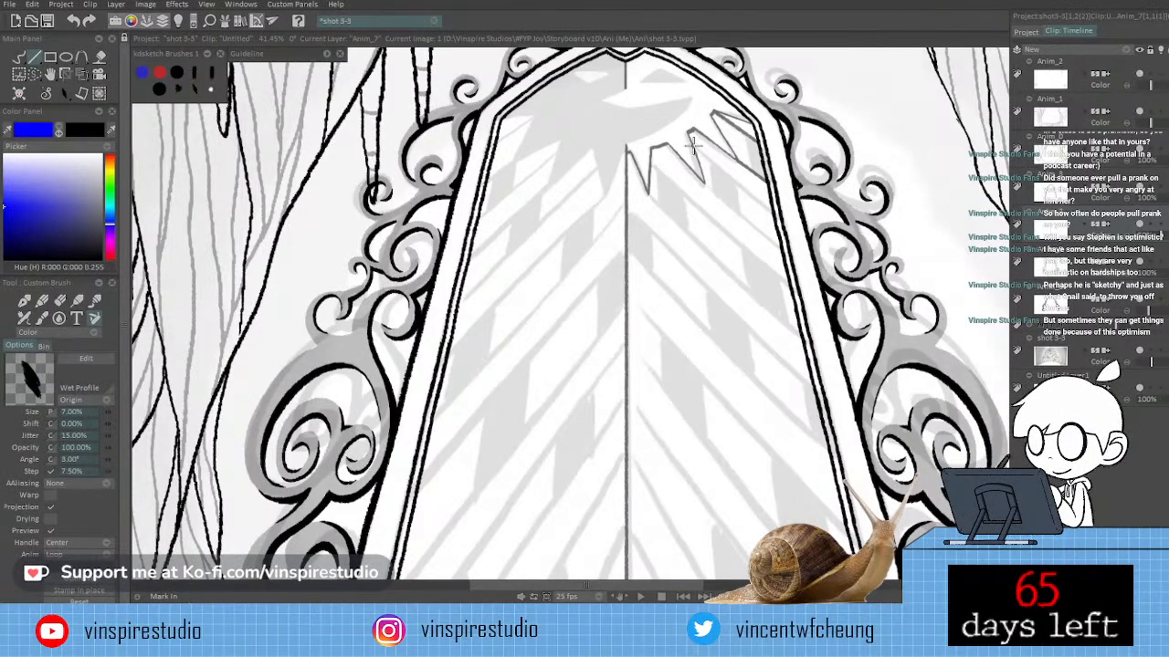
pyautogui.moveTo(692, 139); pyautogui.dragTo(780, 212)
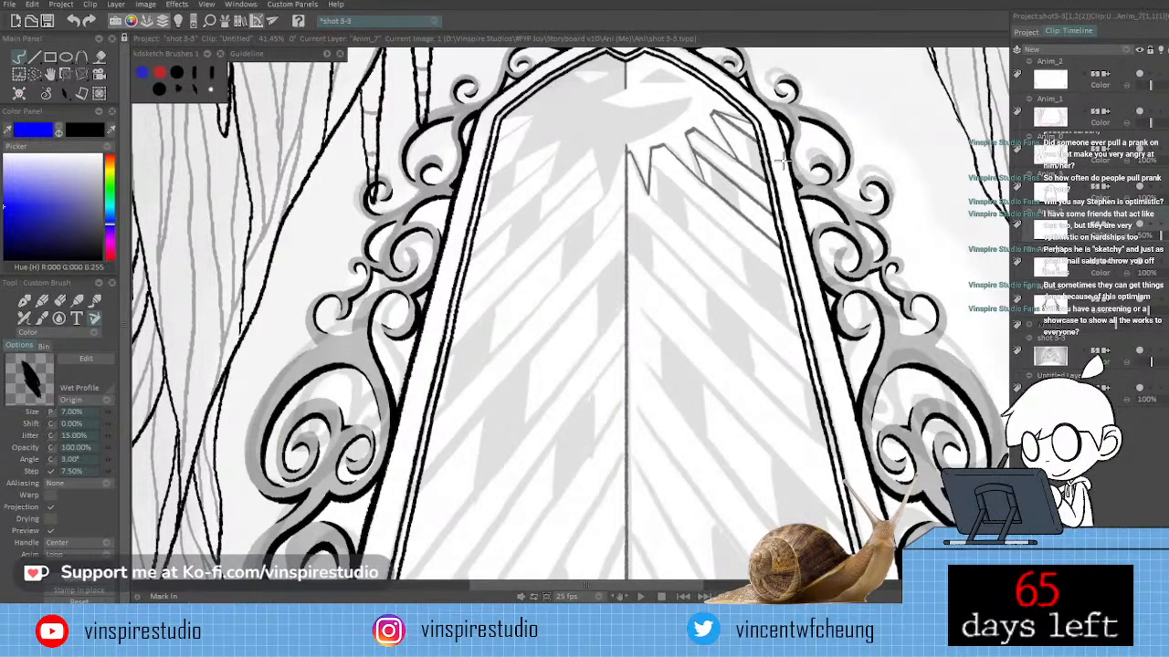
# Select the blue sketch brush preset, set its size to 7%, and place test dabs on the door.
pyautogui.click(141, 72)
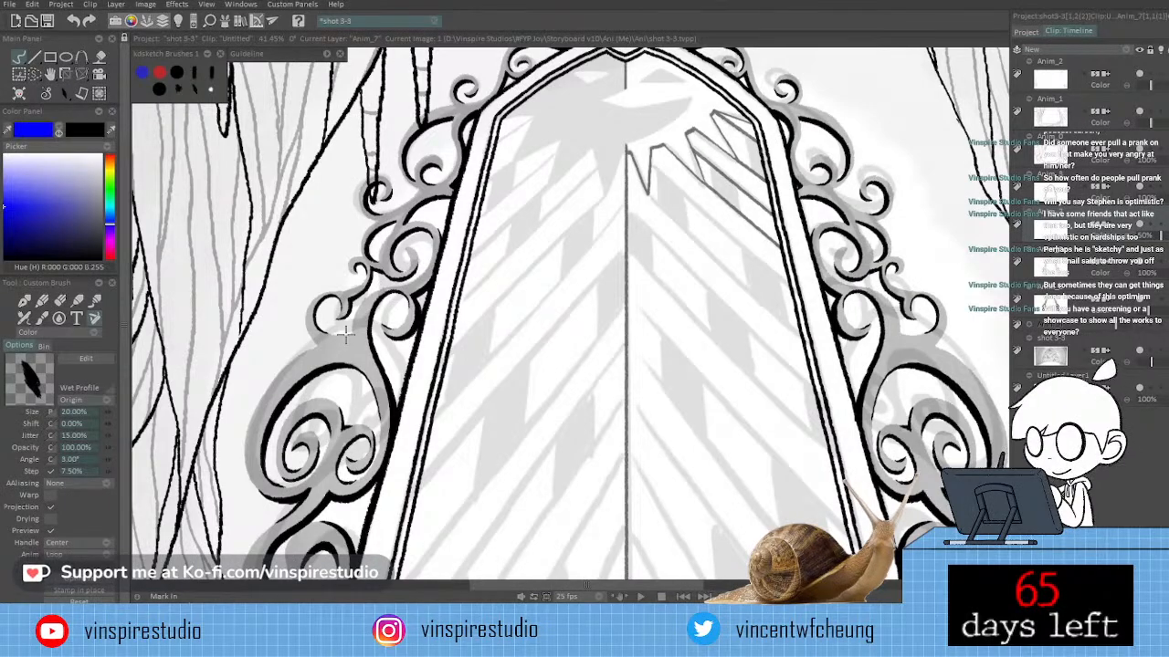
pyautogui.click(77, 412)
pyautogui.write('7')
pyautogui.press('Tab')
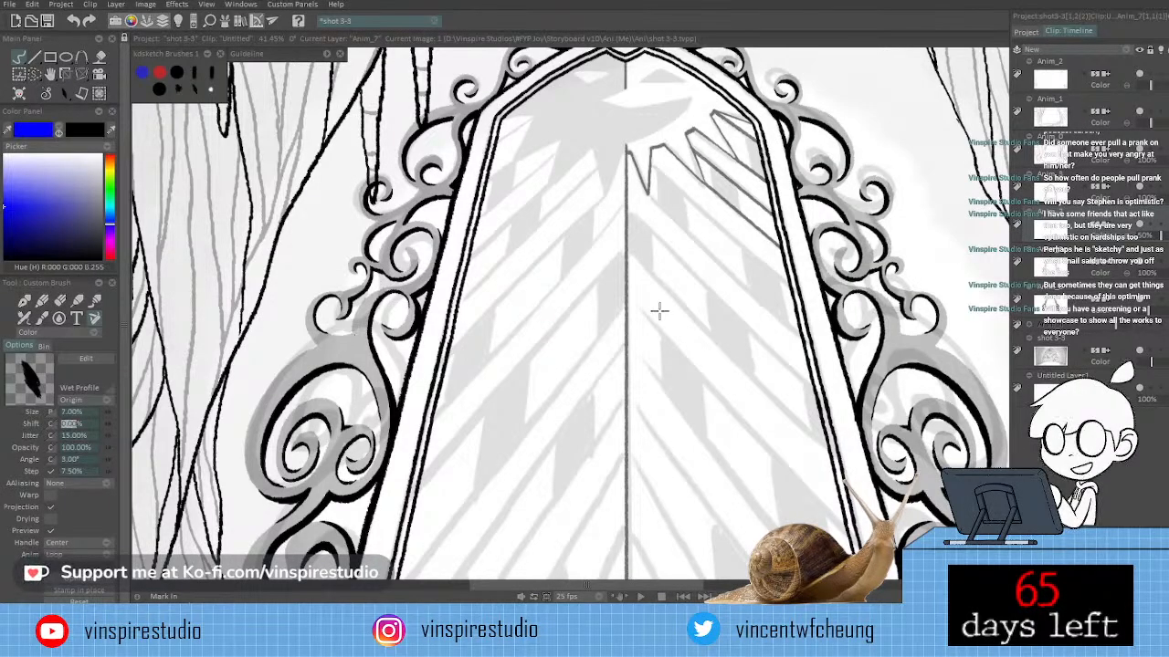
pyautogui.click(659, 311)
pyautogui.click(509, 183)
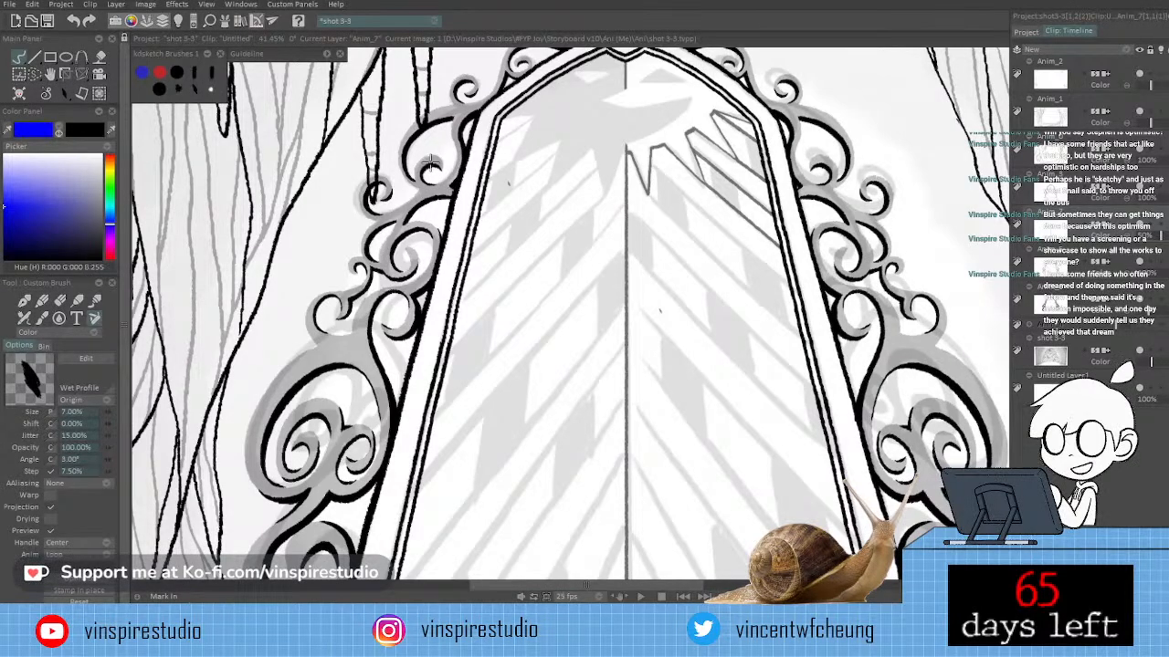
# Switch the custom brush from erasing back to colour drawing on Anim_3.
pyautogui.scroll(-3, 625, 180)
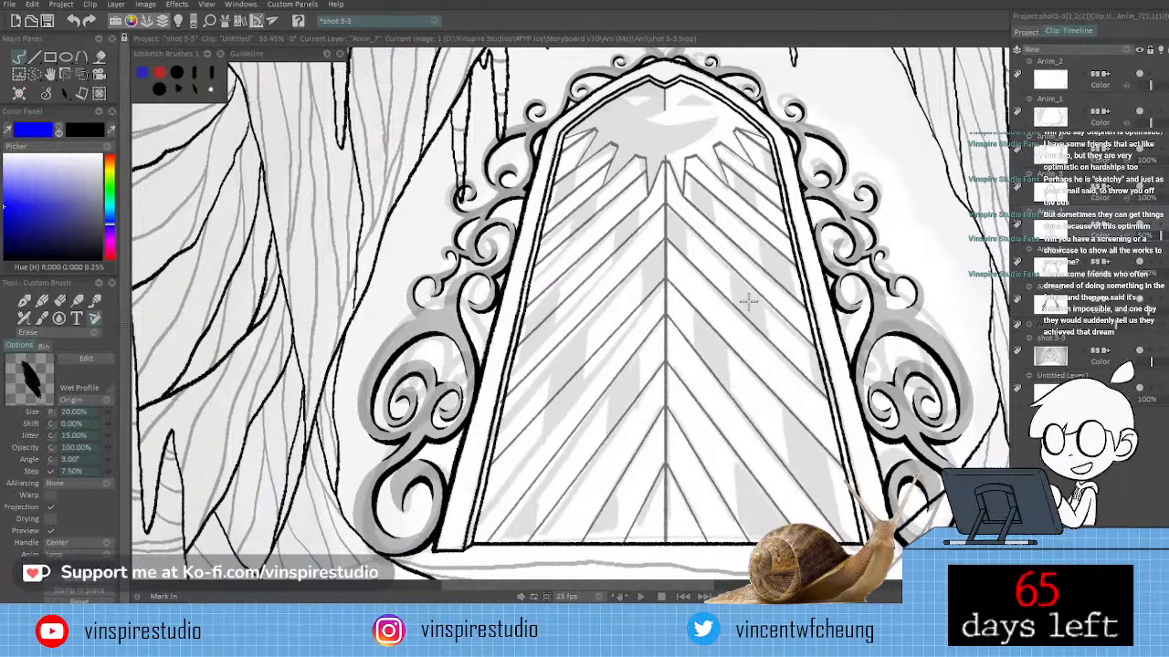
pyautogui.scroll(-2, 748, 302)
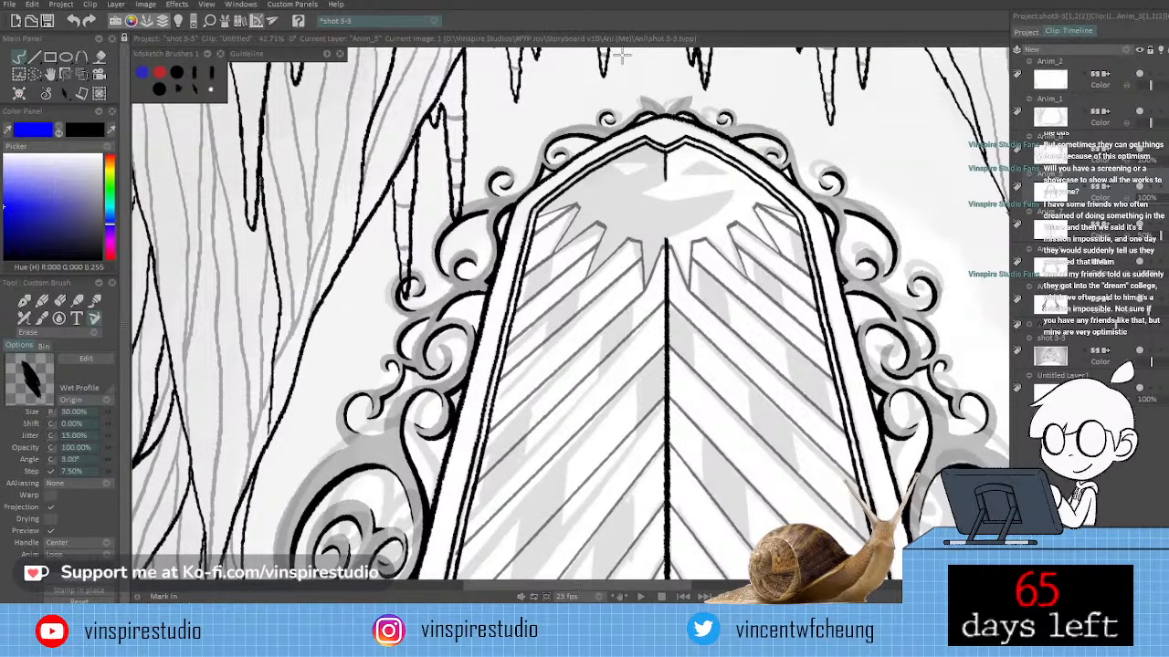
pyautogui.press('e')
pyautogui.moveTo(765, 402); pyautogui.dragTo(800, 387)
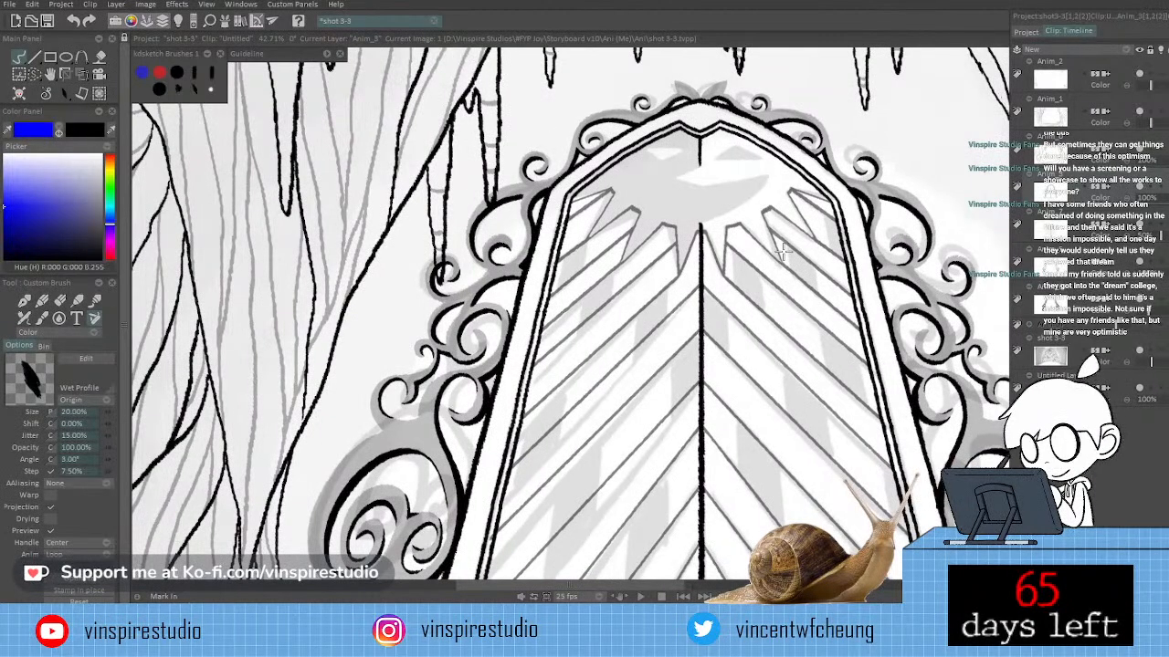
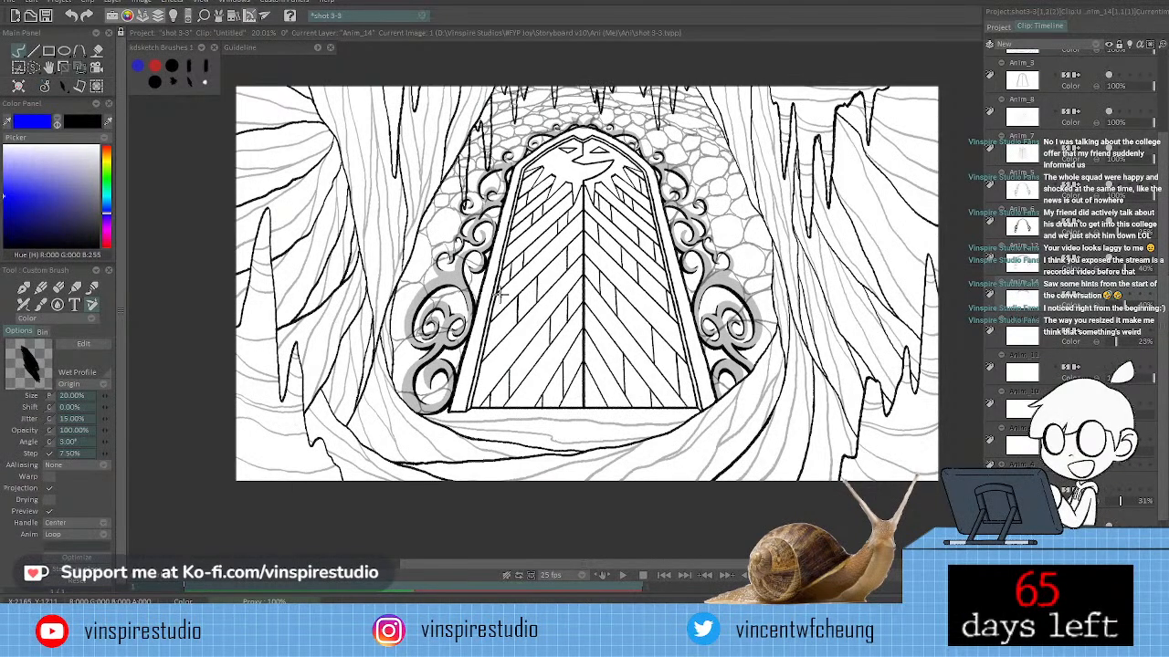
pyautogui.moveTo(521, 247)
pyautogui.mouseDown()
pyautogui.moveTo(514, 286)
pyautogui.moveTo(544, 292)
pyautogui.mouseUp()
pyautogui.moveTo(559, 247)
pyautogui.mouseDown()
pyautogui.moveTo(560, 288)
pyautogui.moveTo(573, 249)
pyautogui.moveTo(595, 289)
pyautogui.moveTo(609, 251)
pyautogui.moveTo(624, 285)
pyautogui.mouseUp()
pyautogui.moveTo(628, 251)
pyautogui.mouseDown()
pyautogui.moveTo(646, 250)
pyautogui.moveTo(643, 284)
pyautogui.mouseUp()
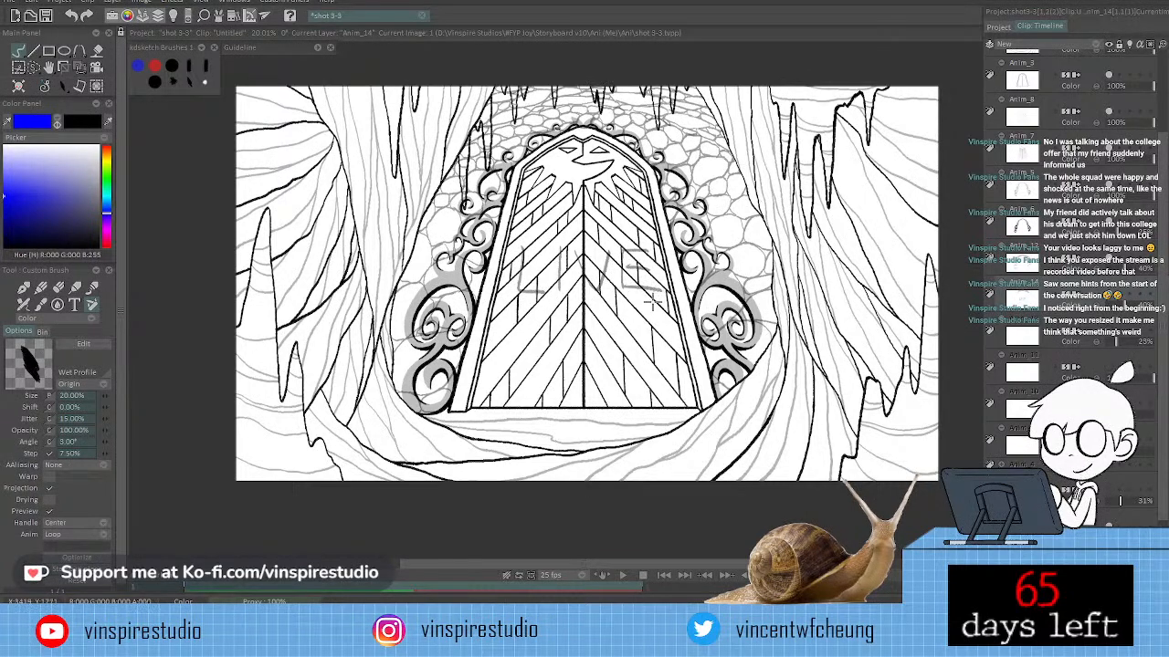
pyautogui.hotkey('ctrl', 'z')
pyautogui.hotkey('ctrl', 'z')
pyautogui.hotkey('ctrl', 'z')
pyautogui.hotkey('ctrl', 'z')
pyautogui.hotkey('ctrl', 'z')
pyautogui.hotkey('ctrl', 'z')
pyautogui.hotkey('ctrl', 'z')
pyautogui.hotkey('ctrl', 'z')
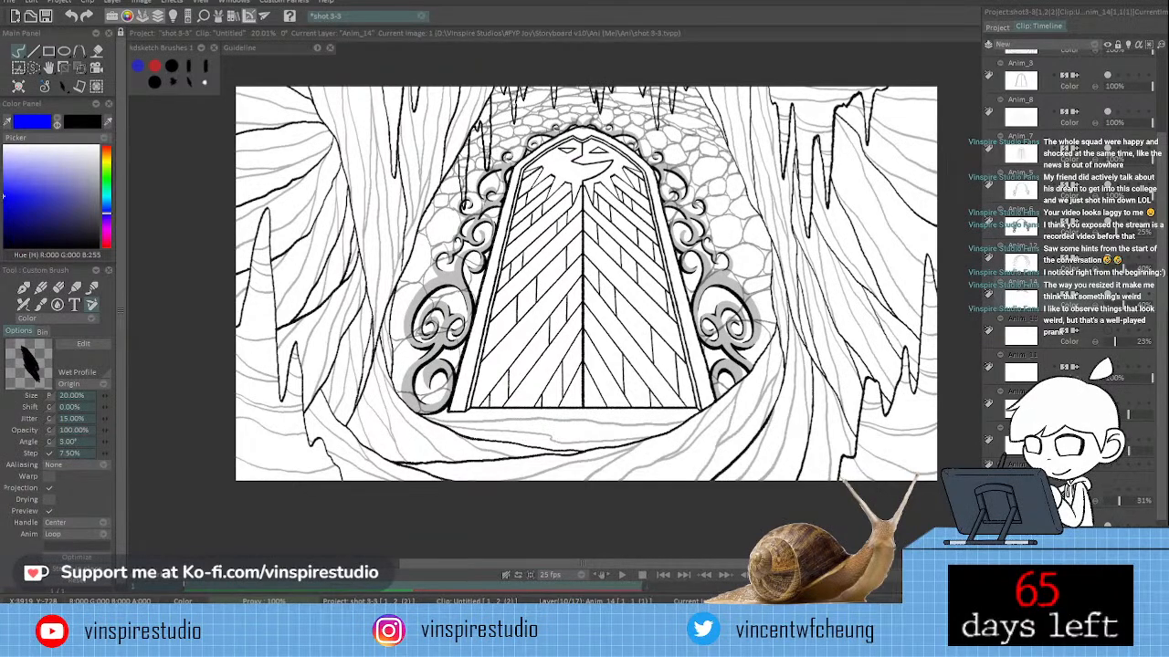
# Save the shot 3-3 project.
pyautogui.hotkey('ctrl', 's')
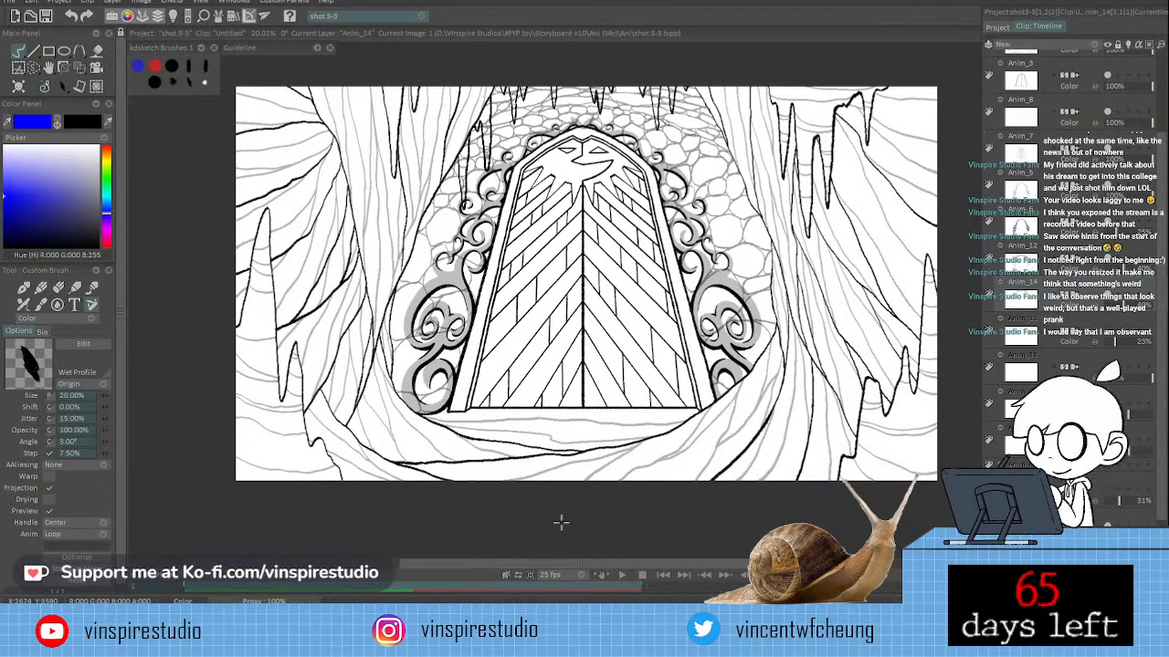
pyautogui.moveTo(564, 506); pyautogui.dragTo(569, 509)
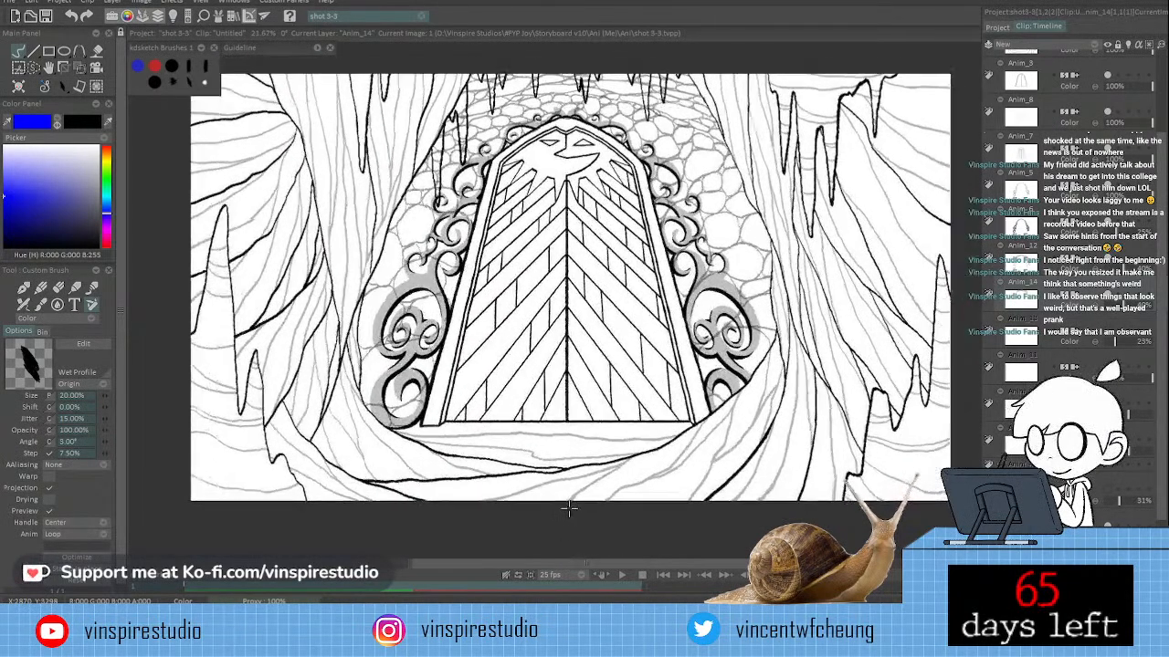
pyautogui.hotkey('ctrl', 's')
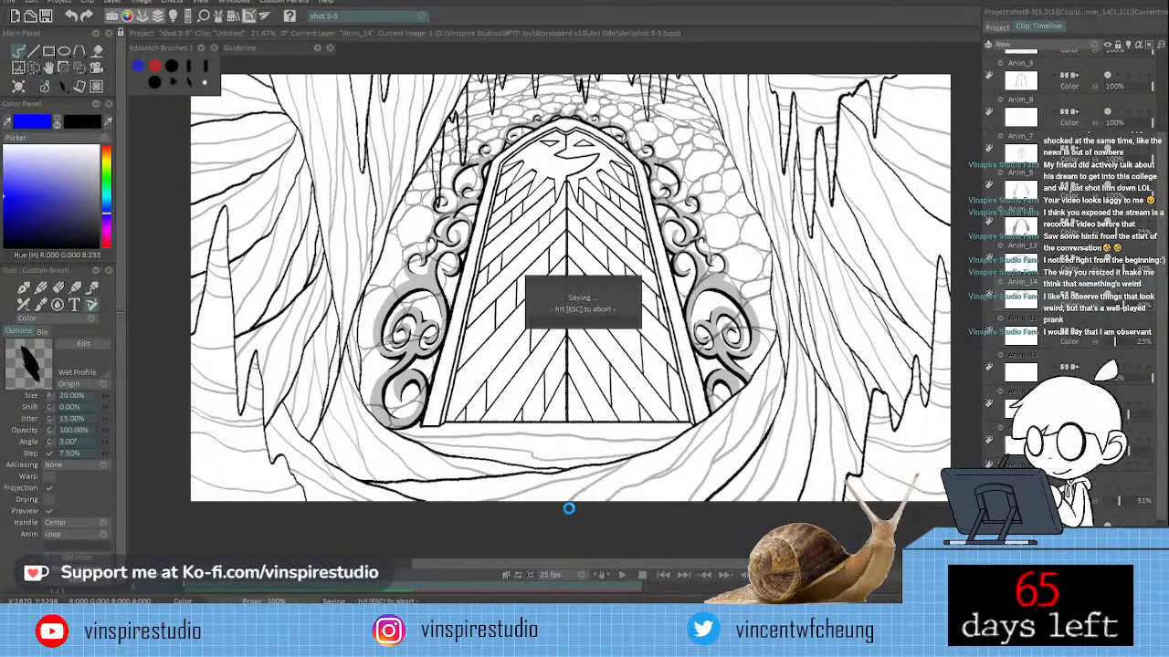